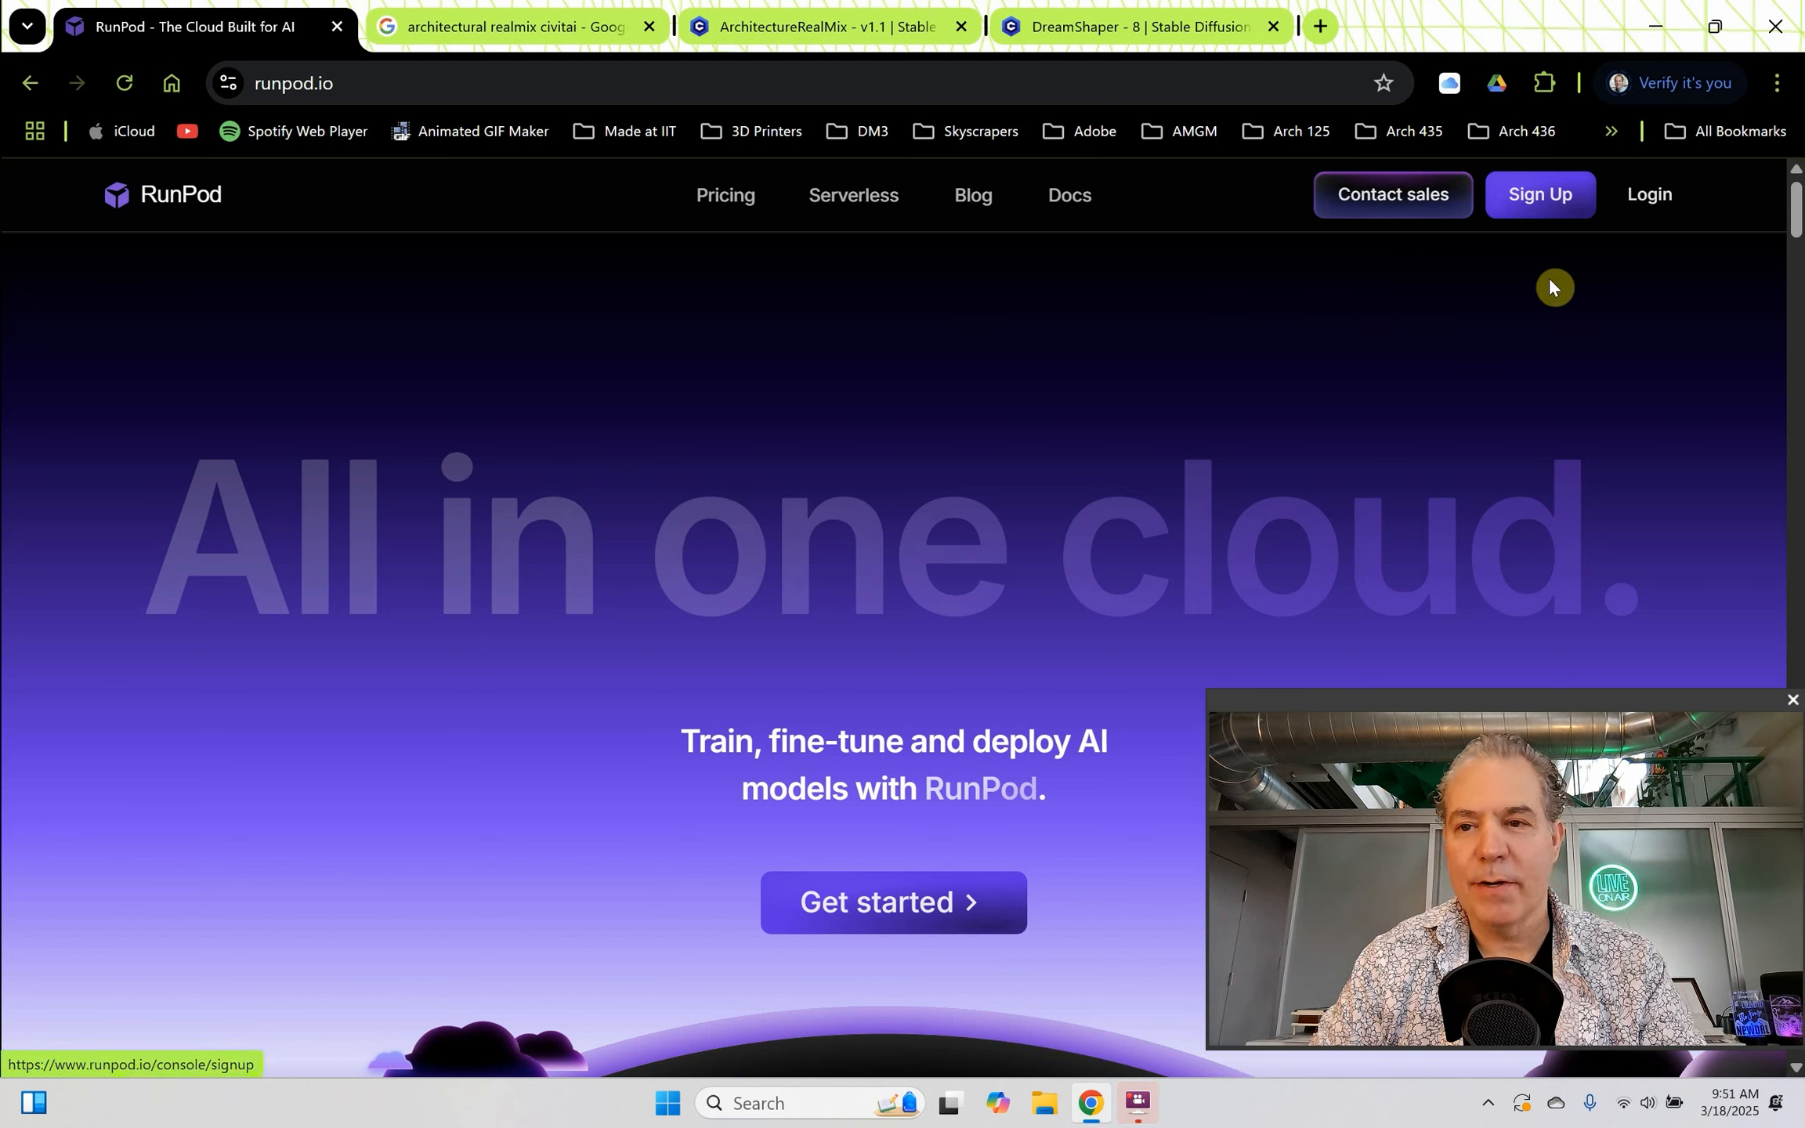
Step: Sign in, check the $22.80 balance on the Billing page, and go back to Pods
left_click(1652, 210)
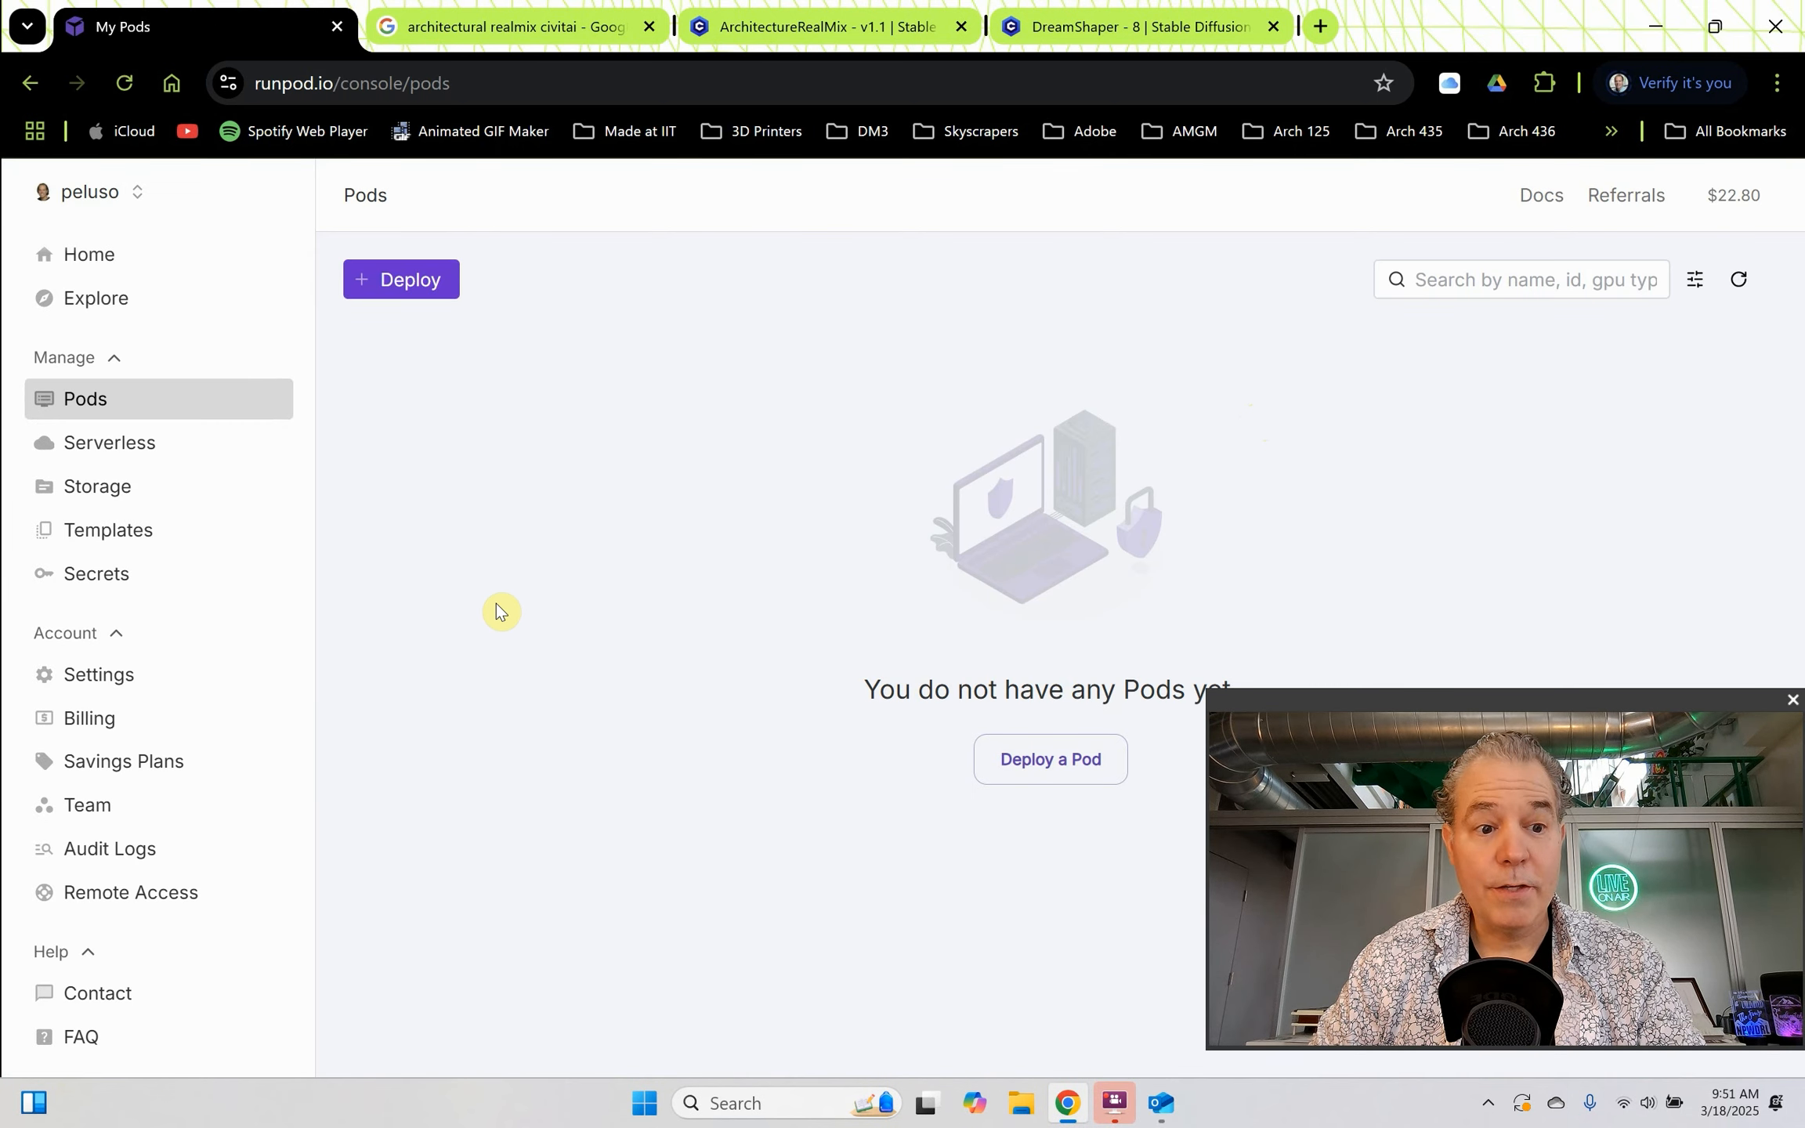
left_click(72, 713)
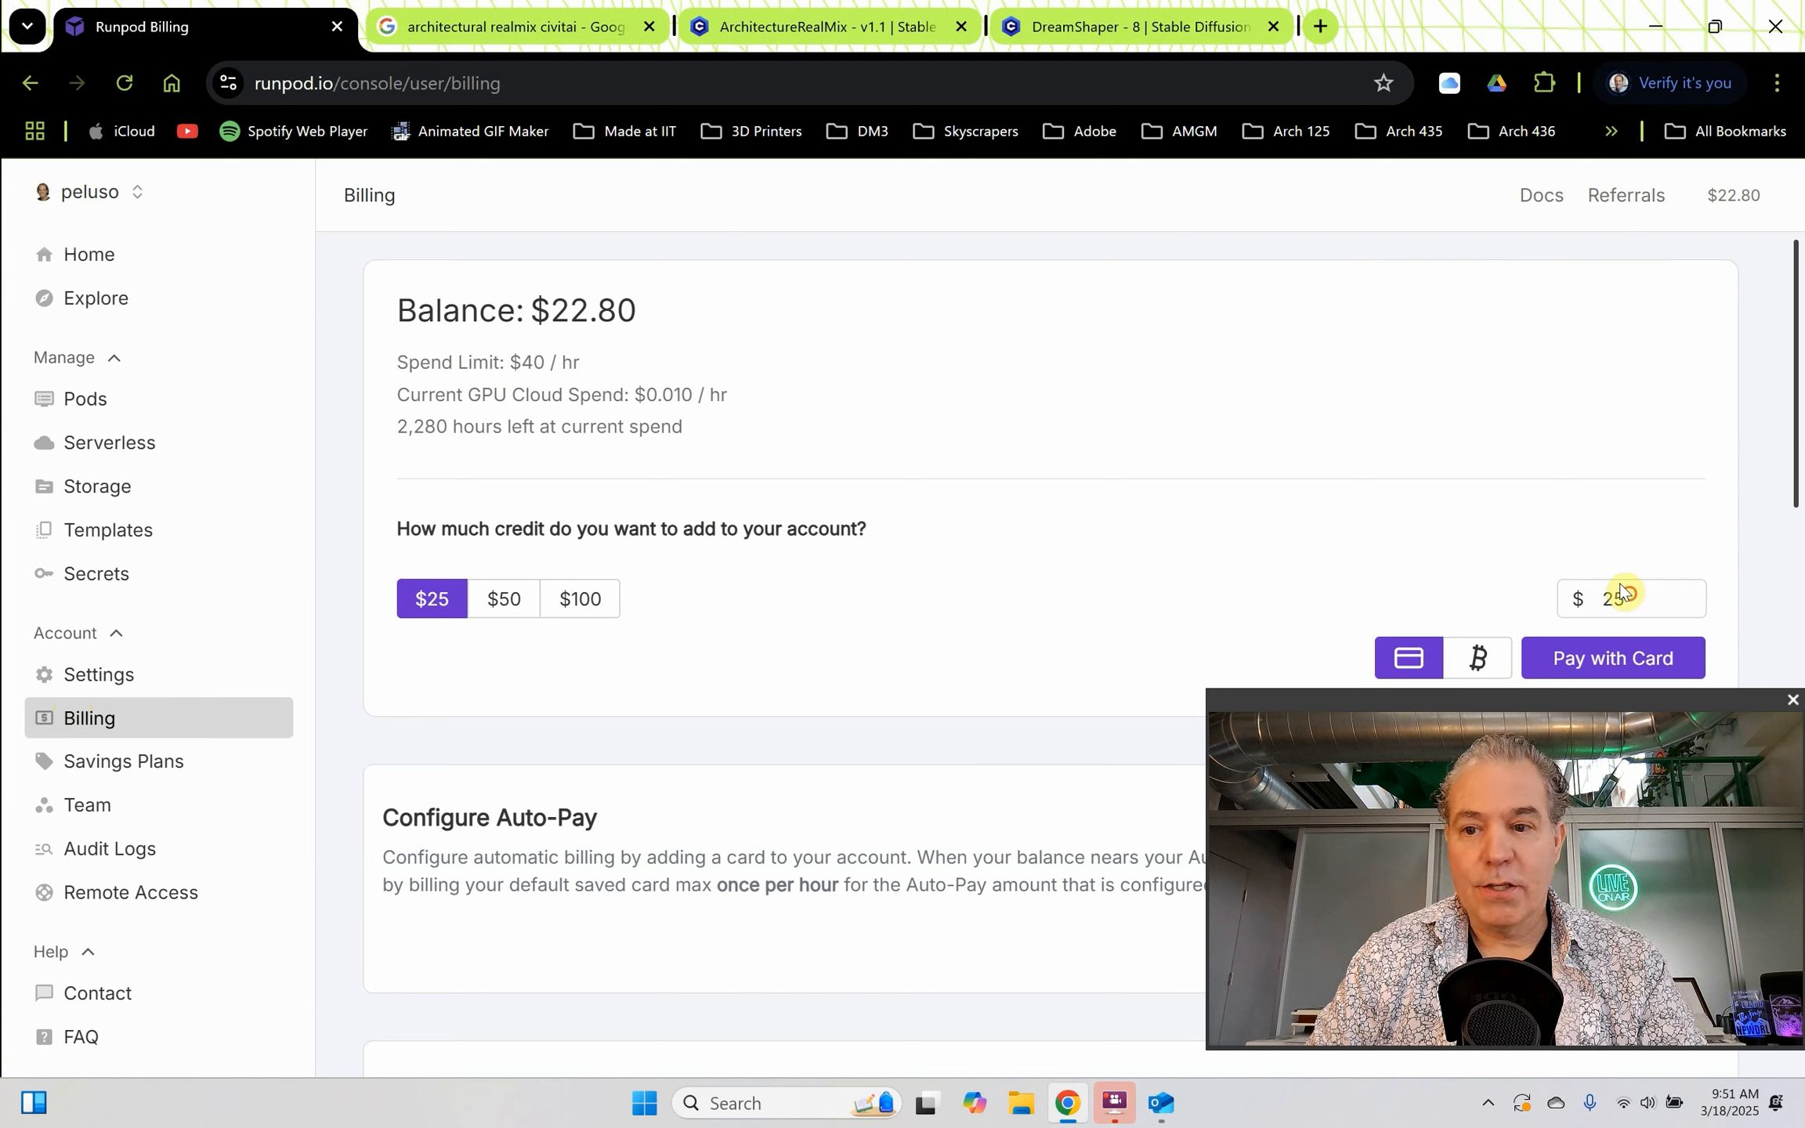
left_click_drag(1627, 593, 1602, 593)
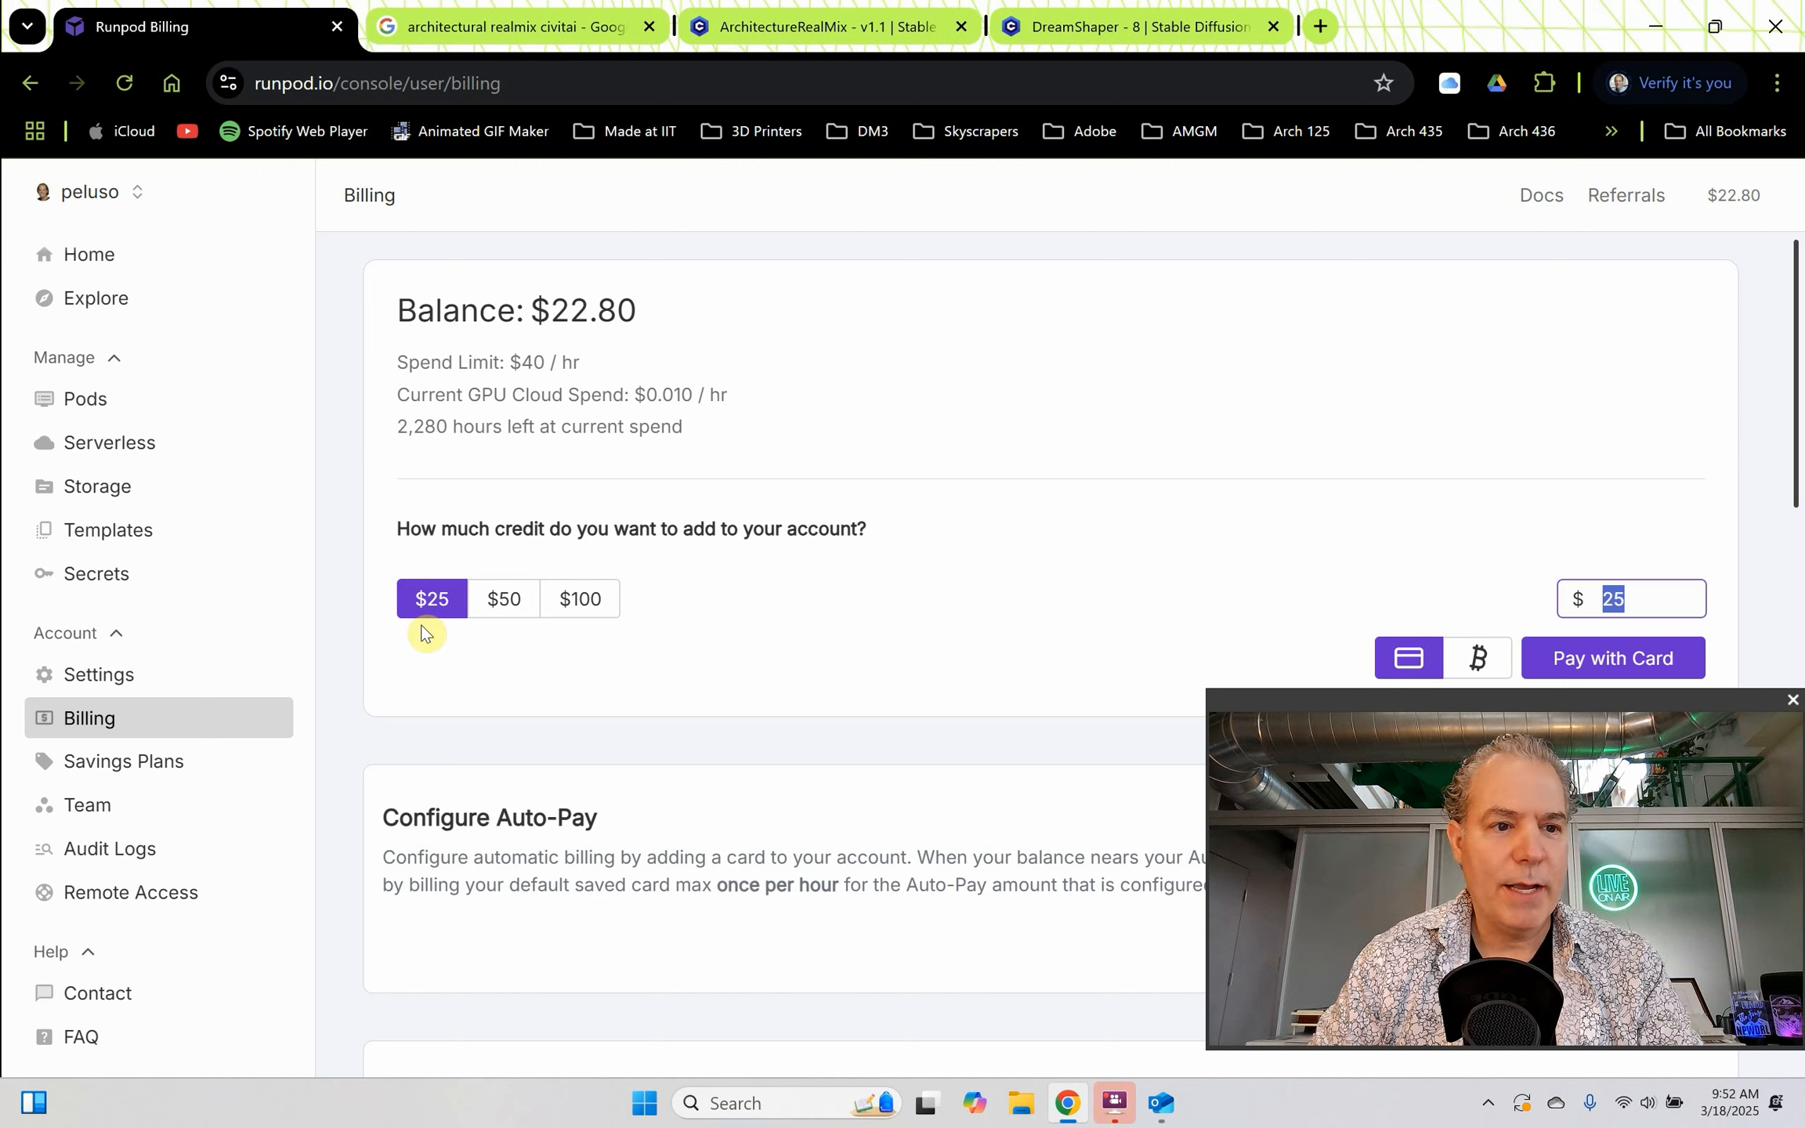
left_click(81, 402)
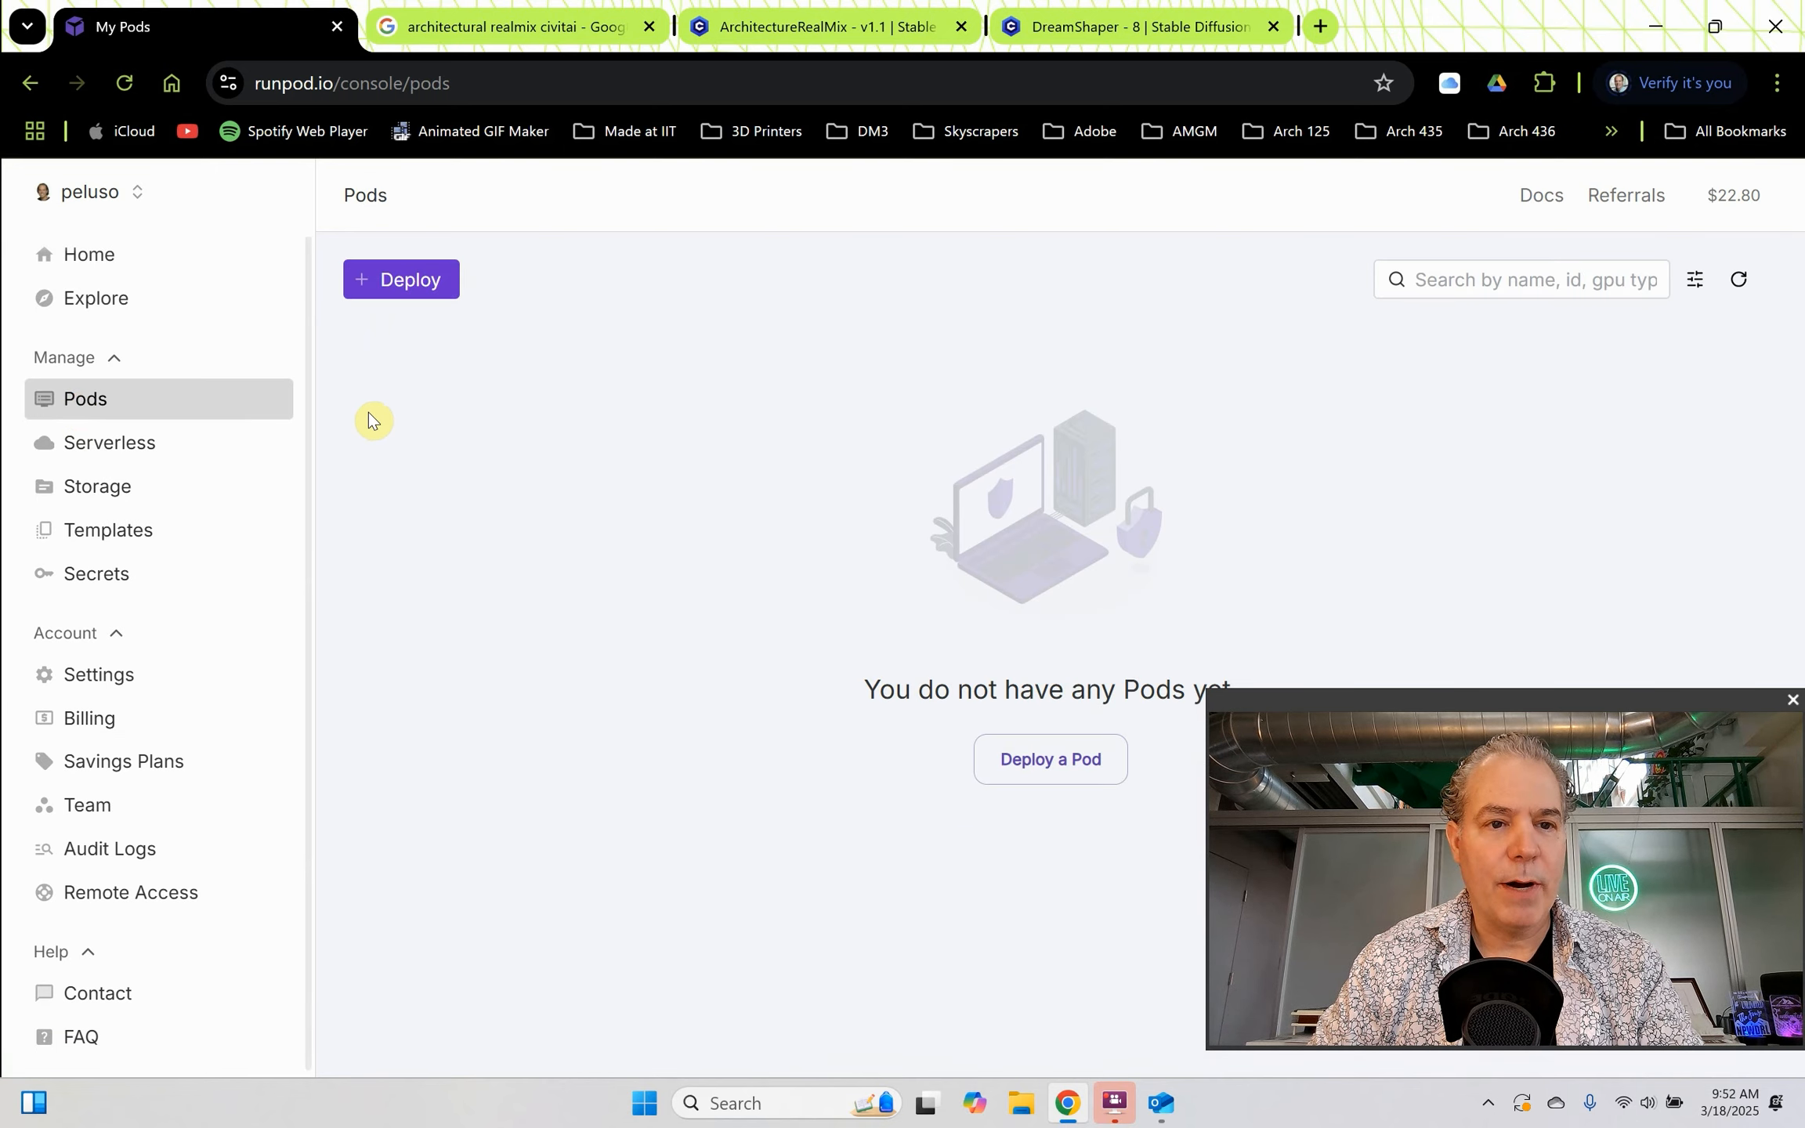
Step: Start a pod deployment on Secure Cloud with Global Networking off, and begin a new network volume
left_click(350, 294)
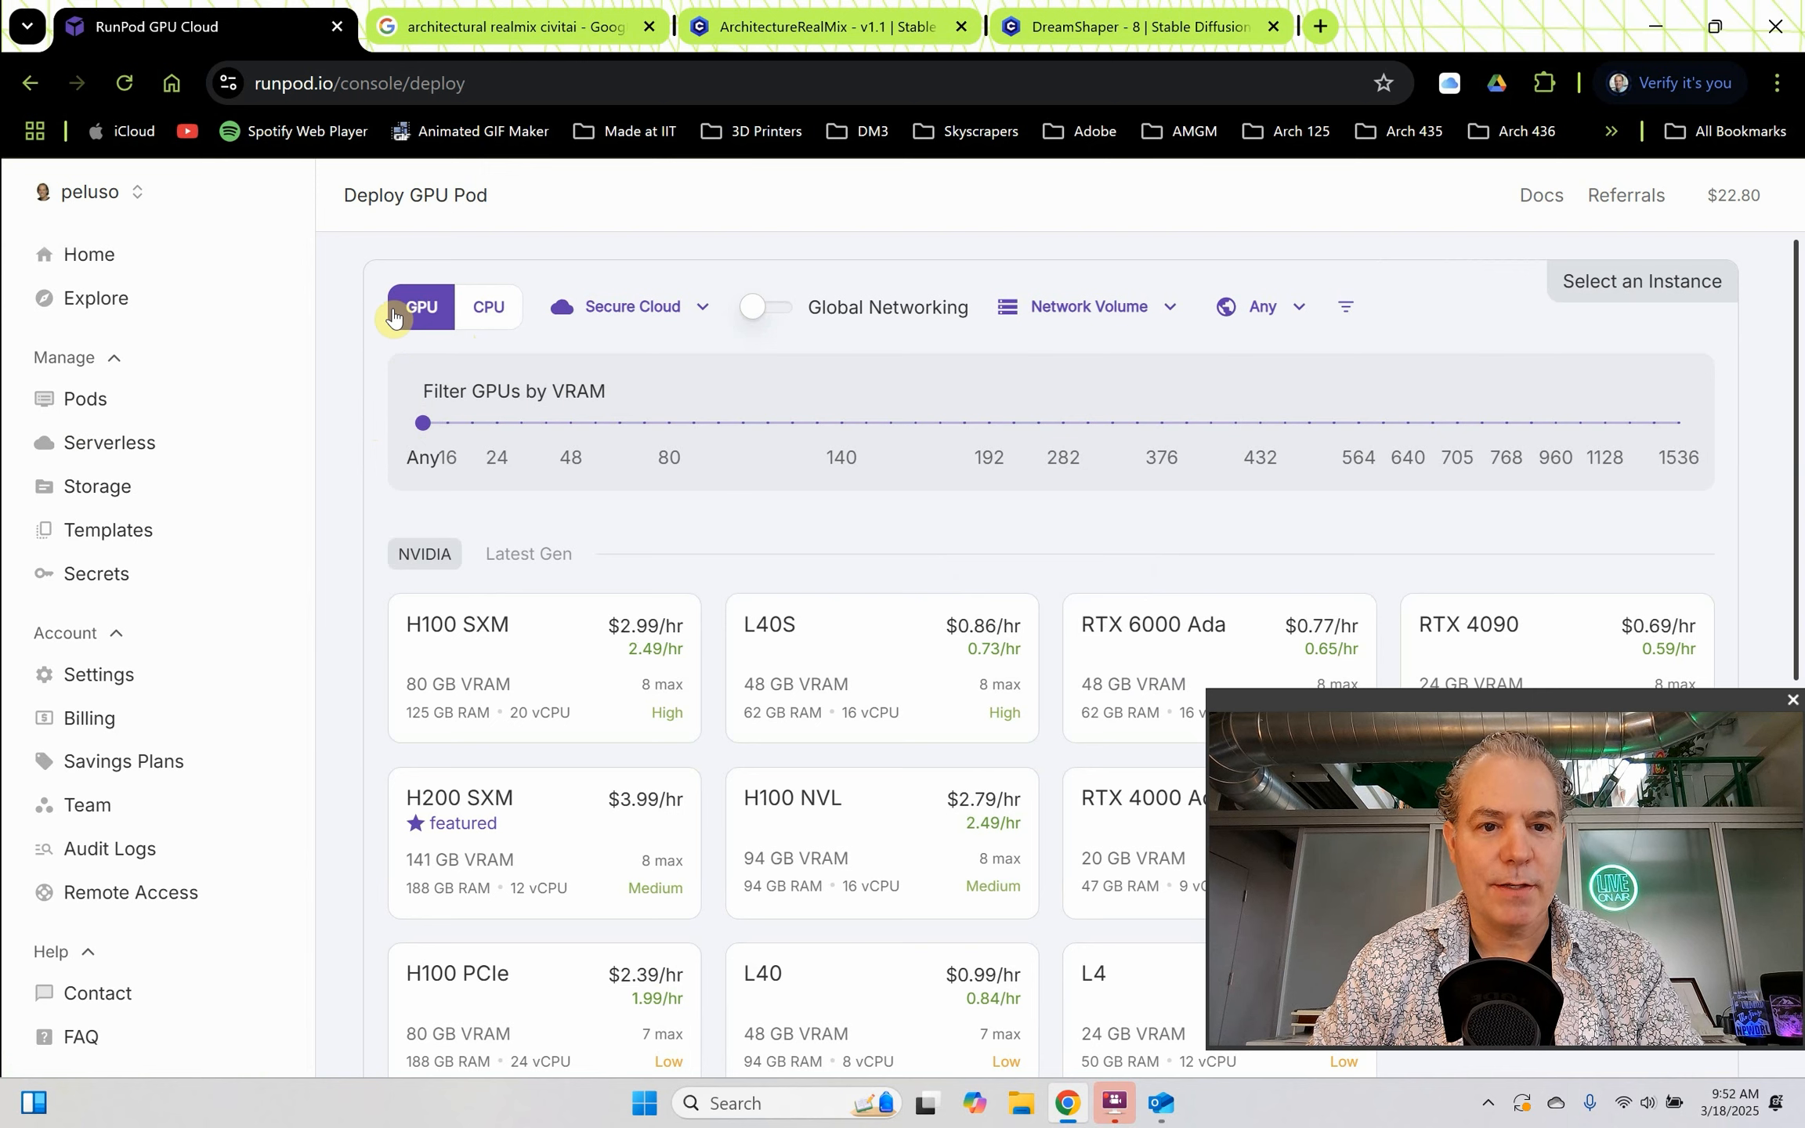
left_click(705, 311)
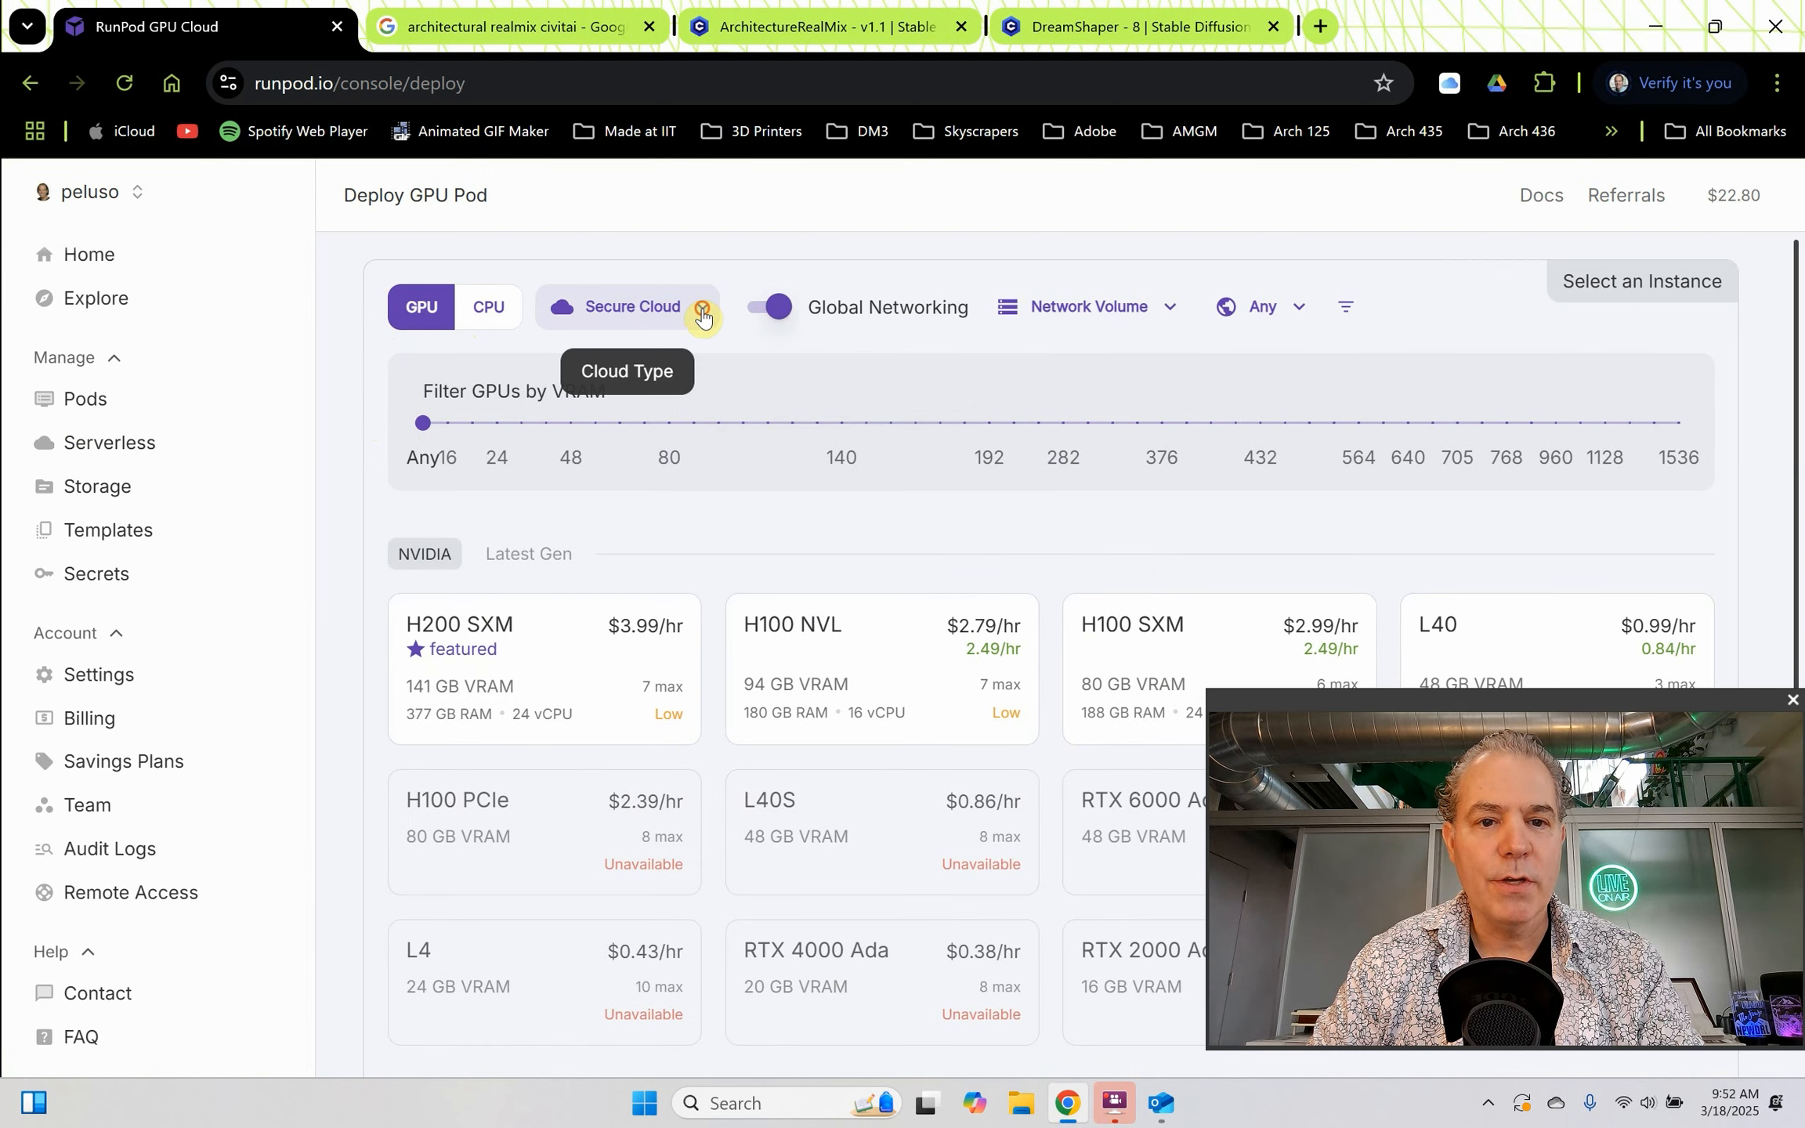
left_click(703, 313)
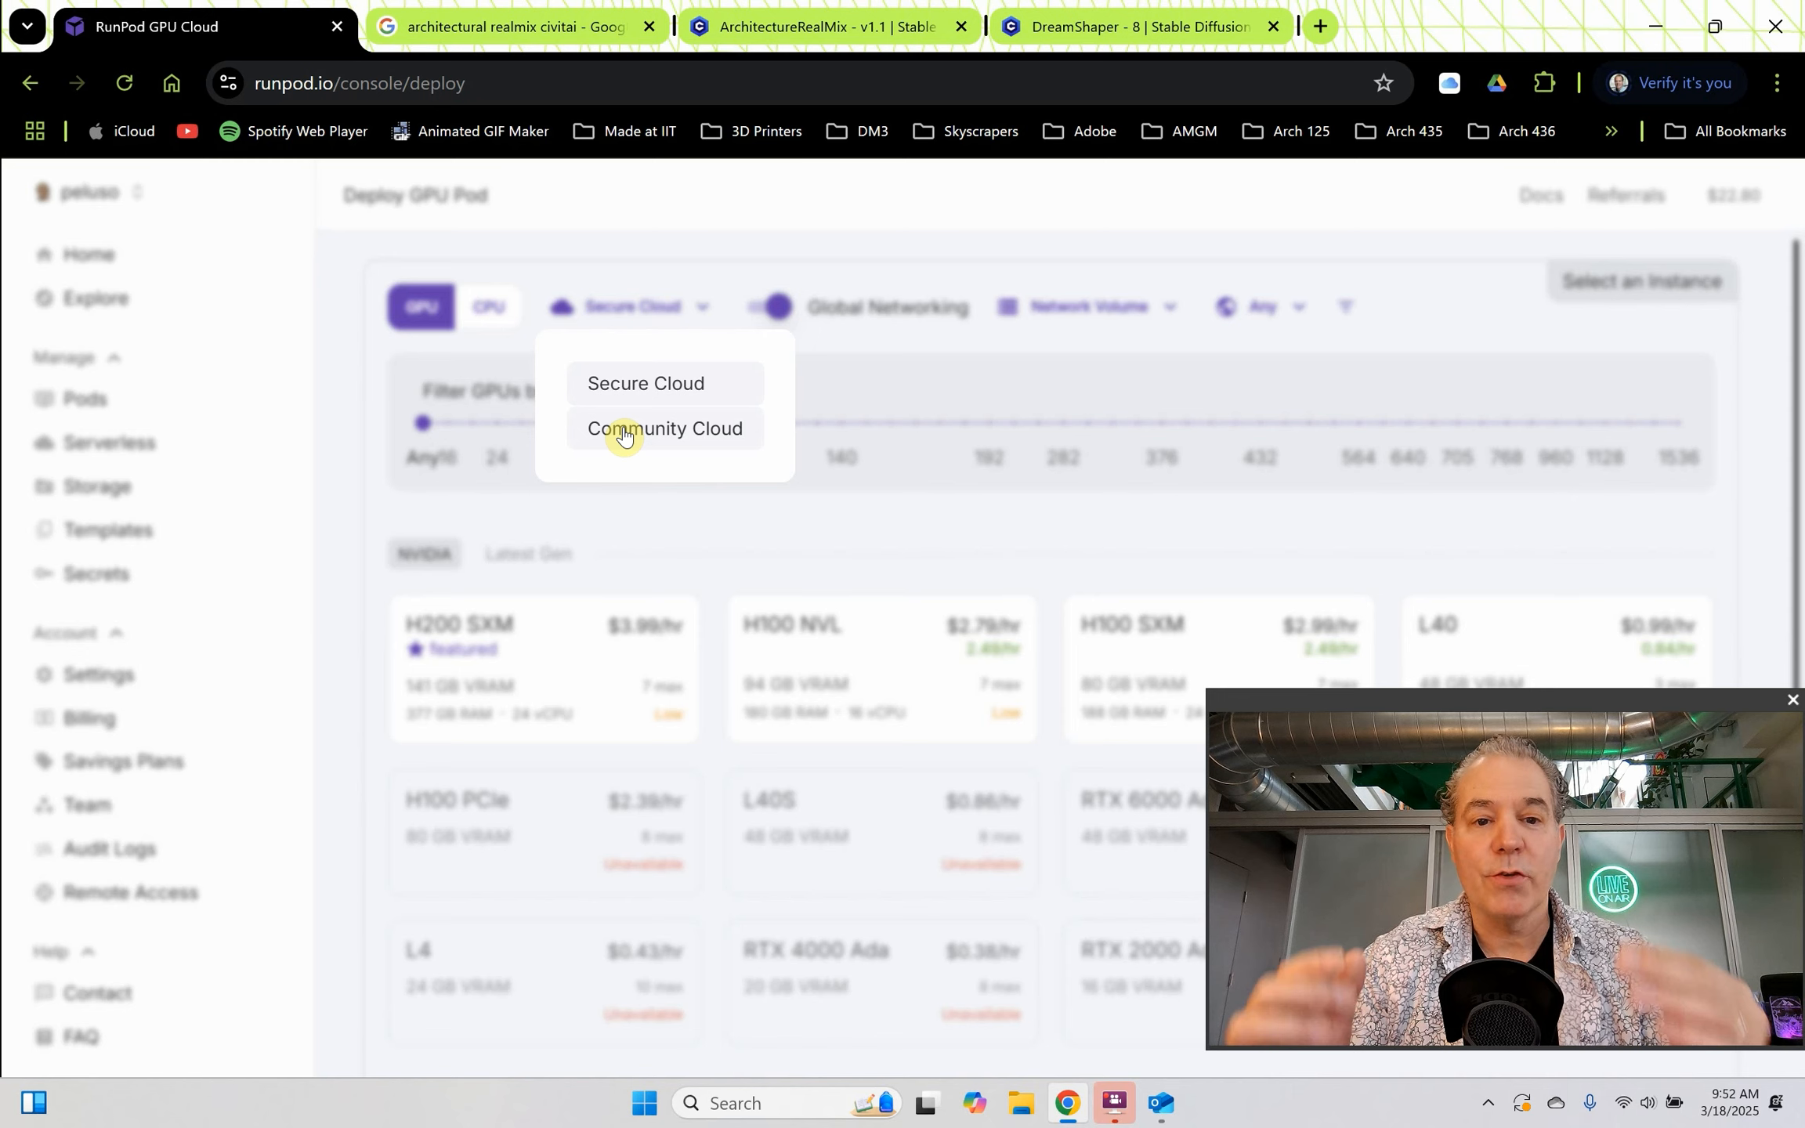
left_click(600, 387)
mouse_move(777, 307)
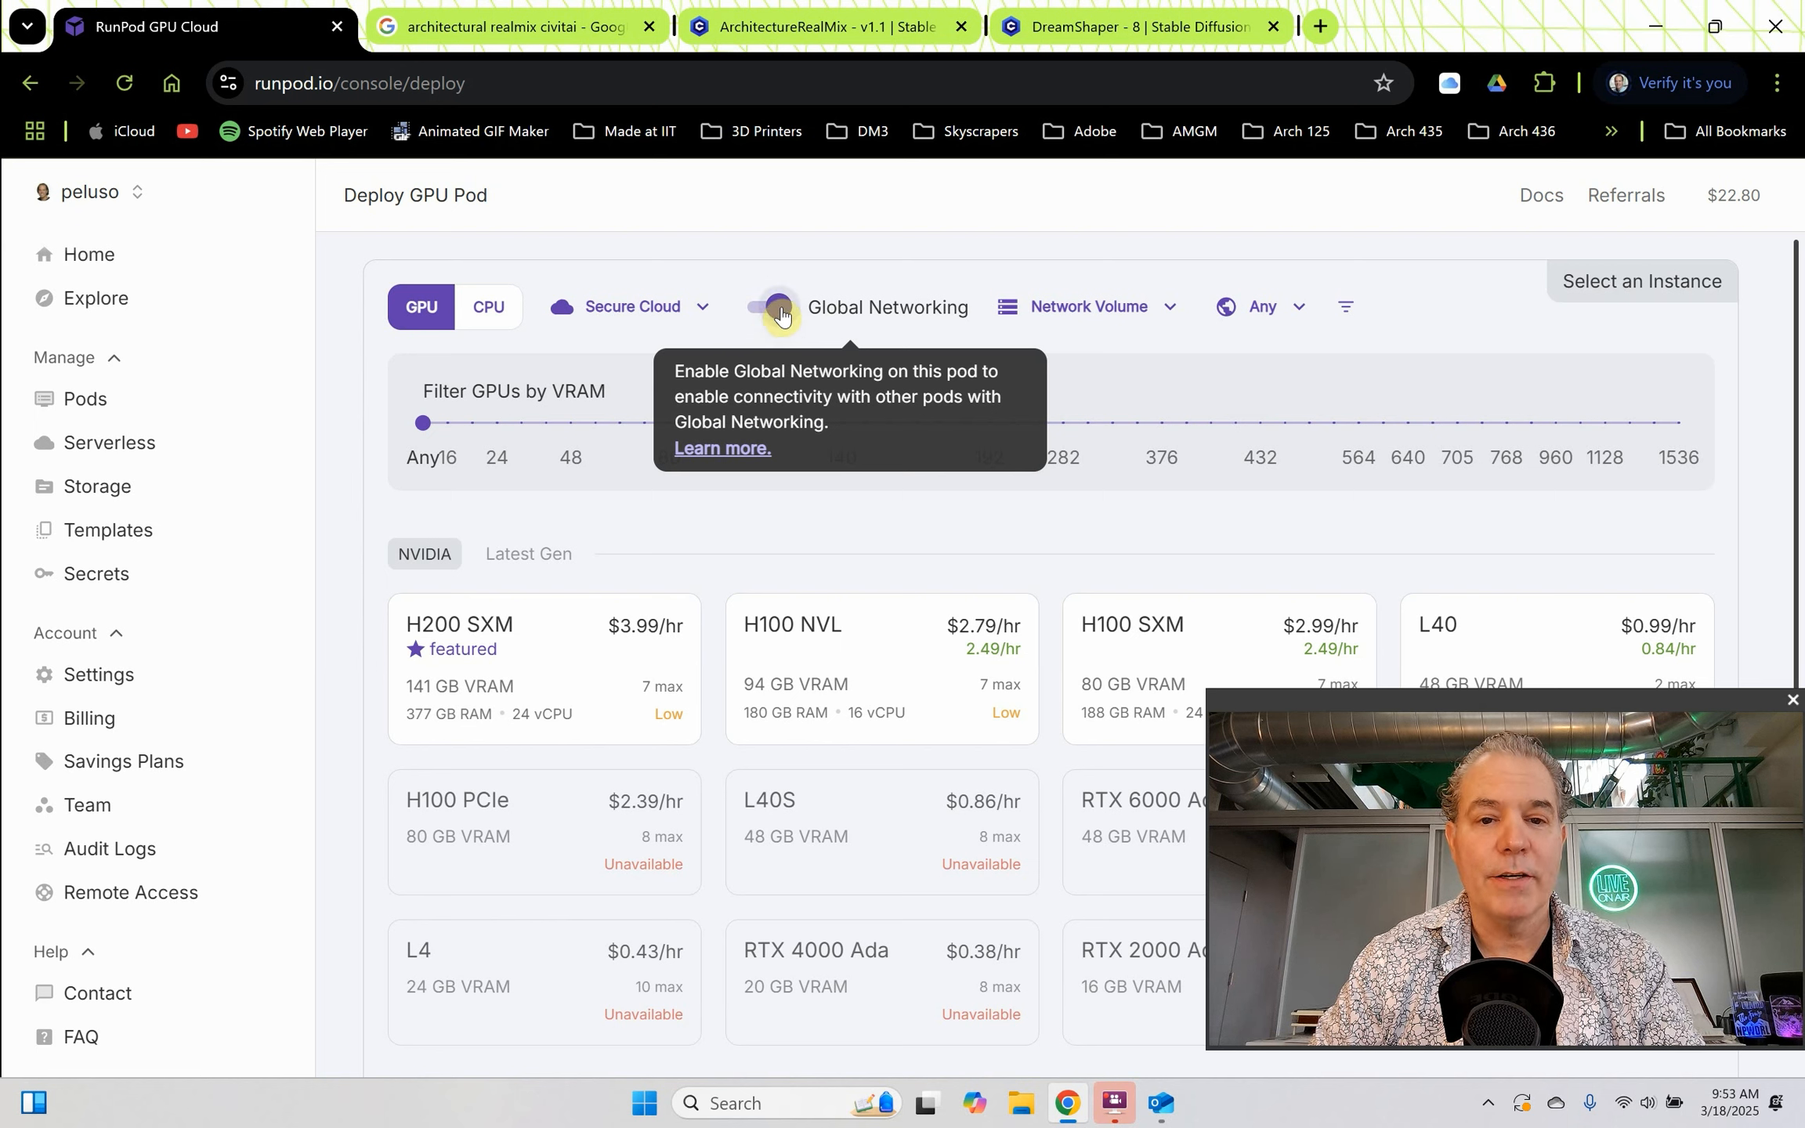
left_click(769, 317)
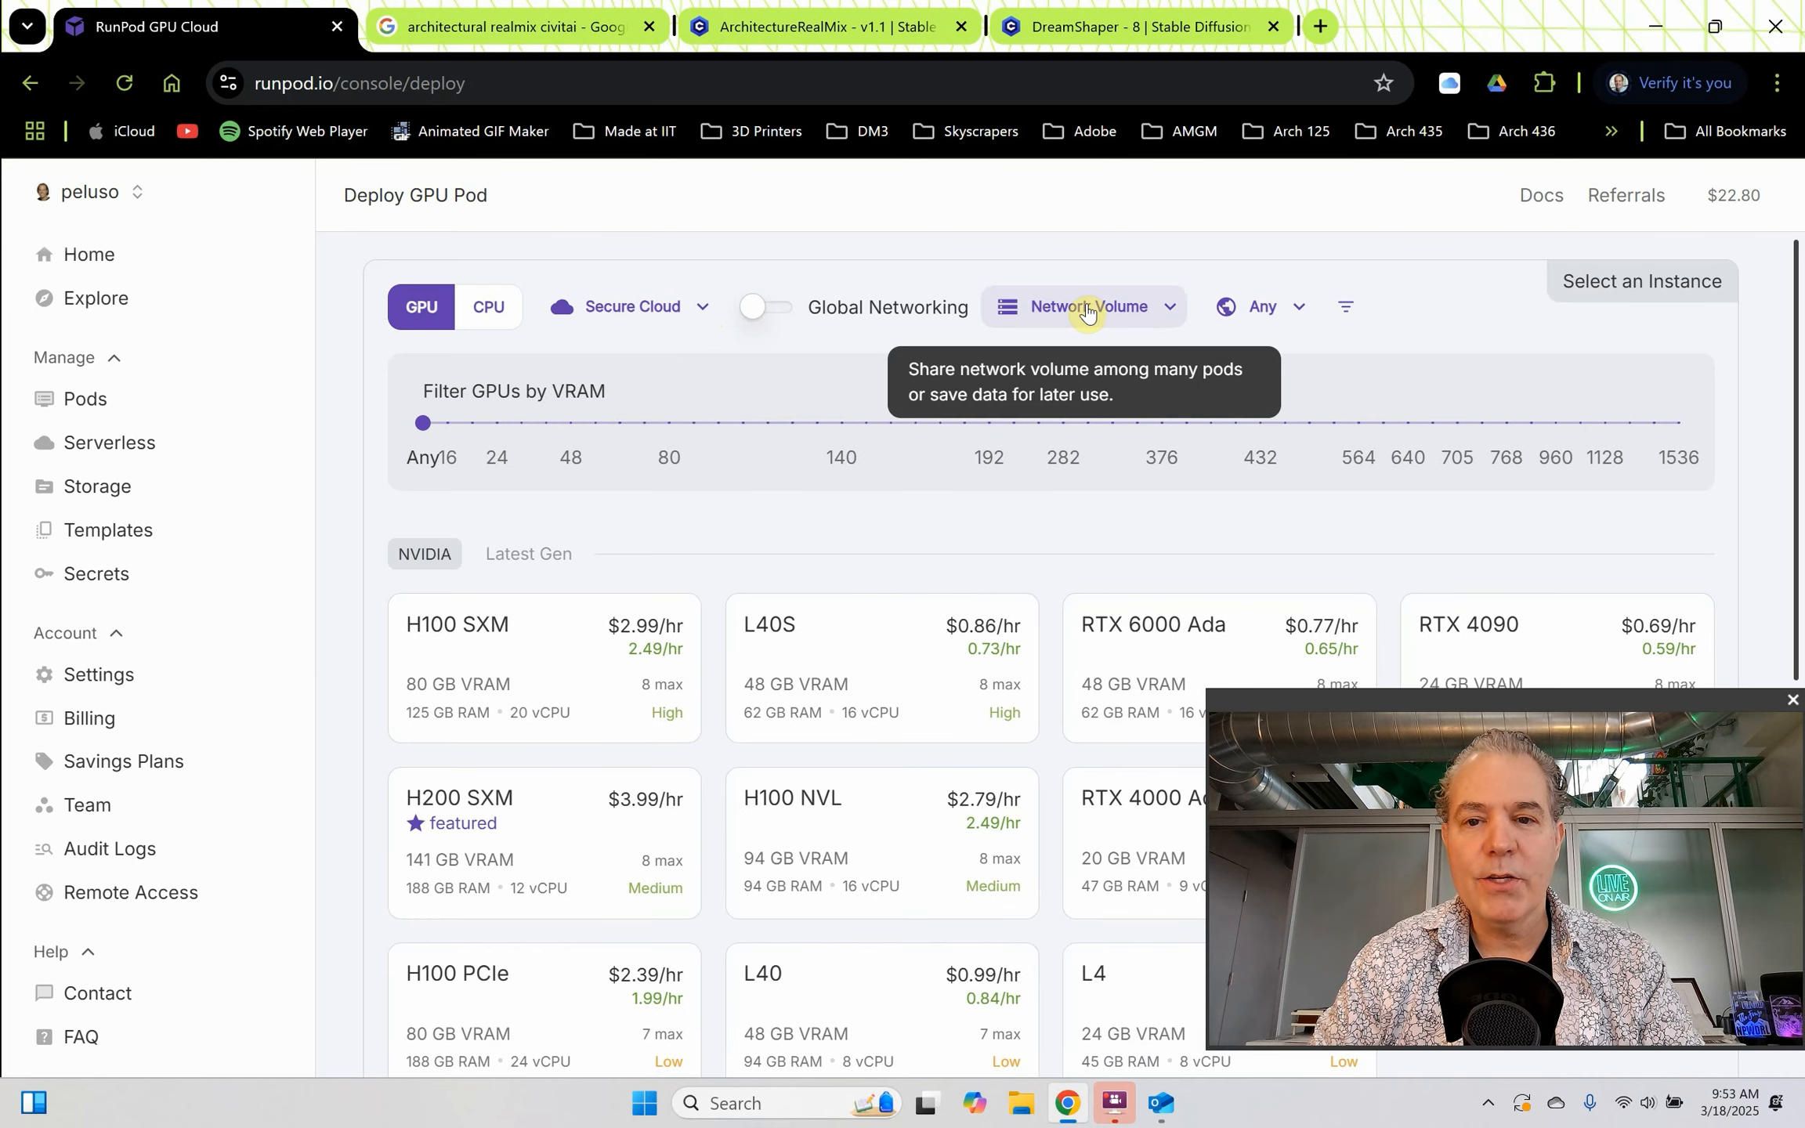
left_click(1170, 307)
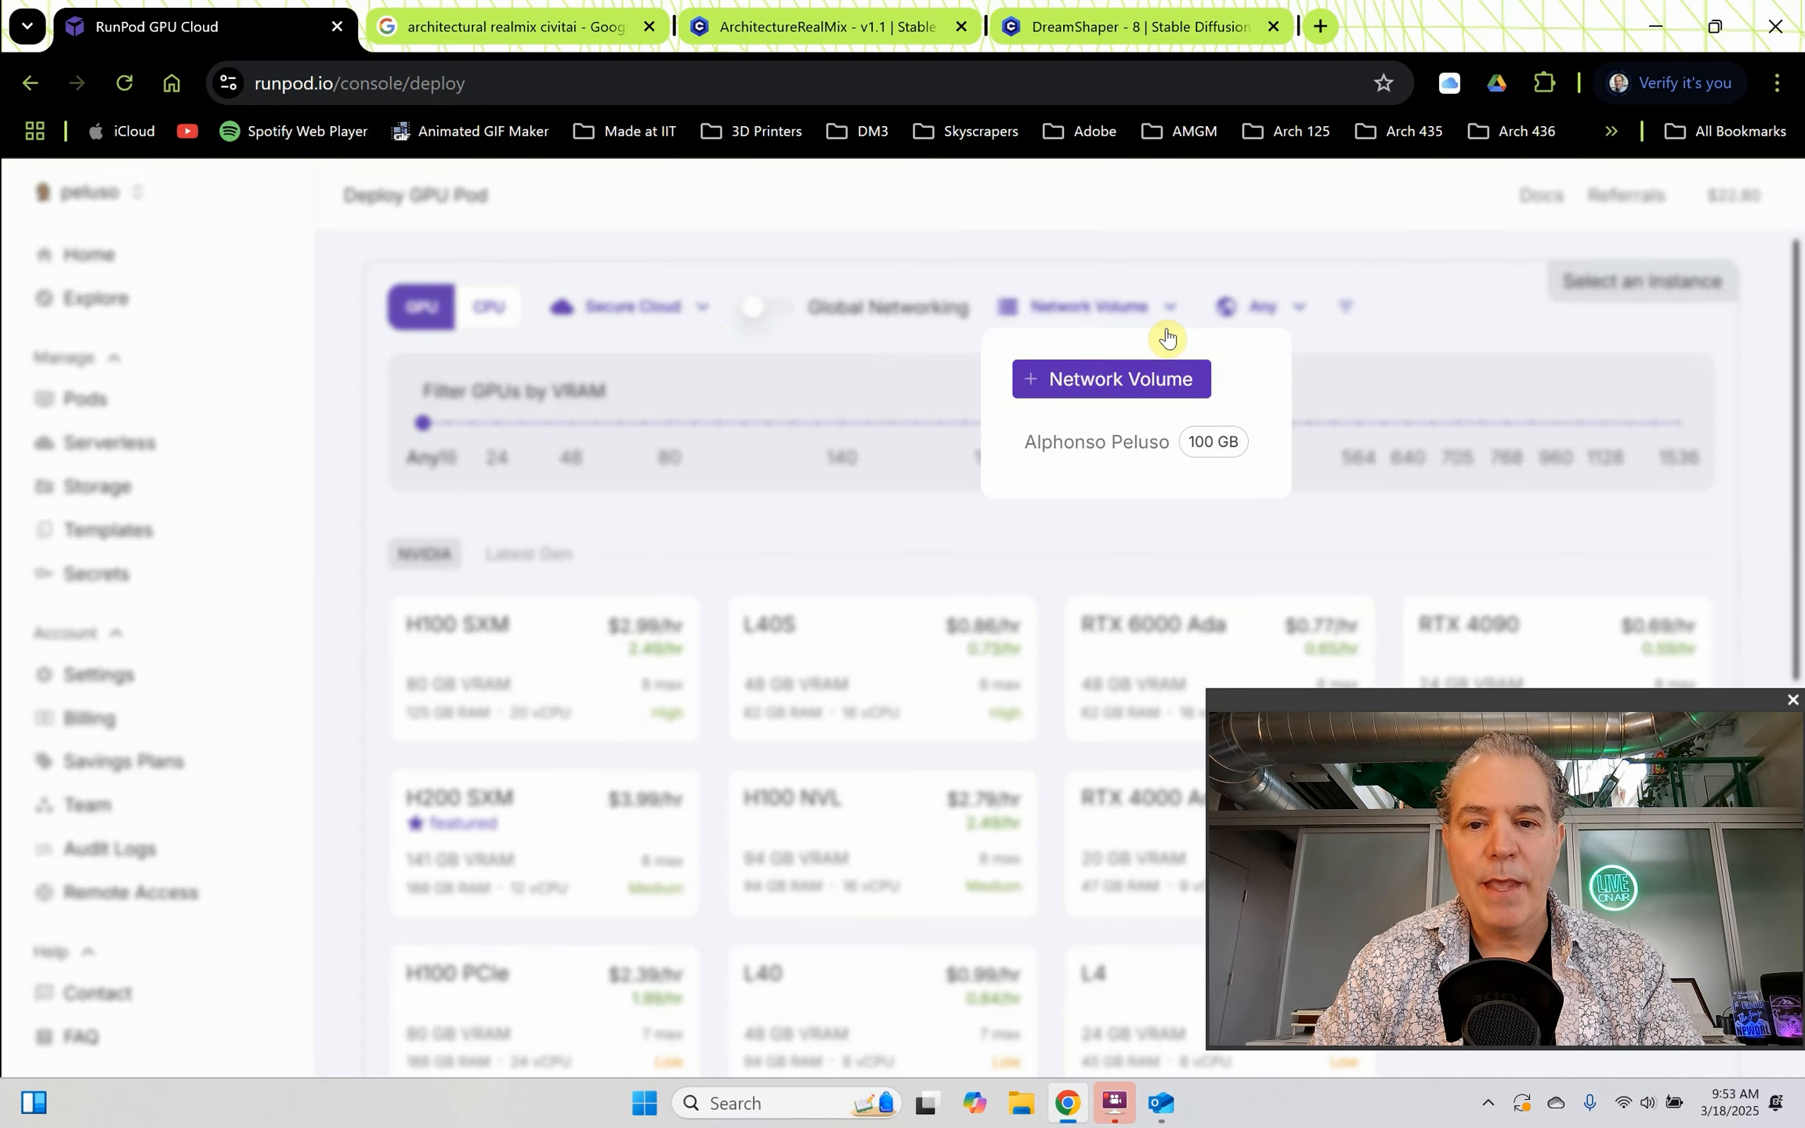
left_click(1032, 384)
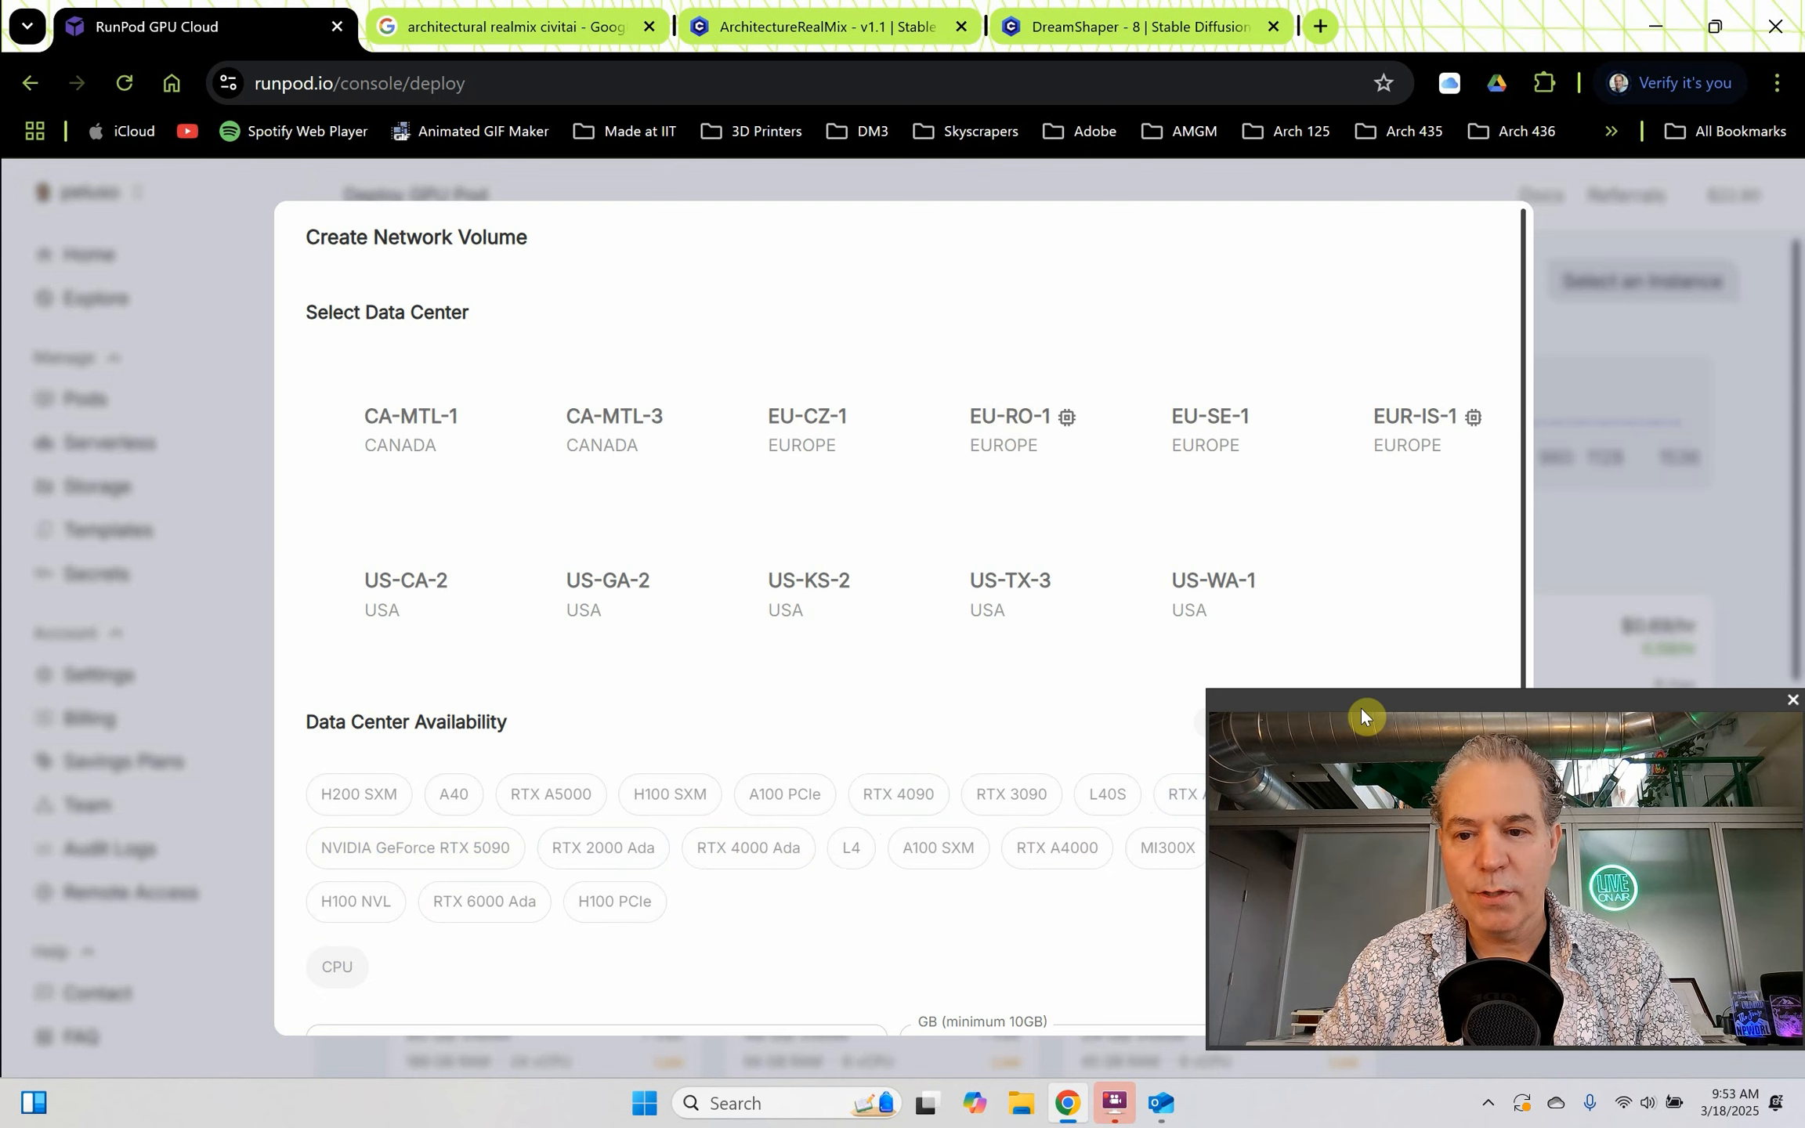
left_click_drag(1362, 707, 1349, 30)
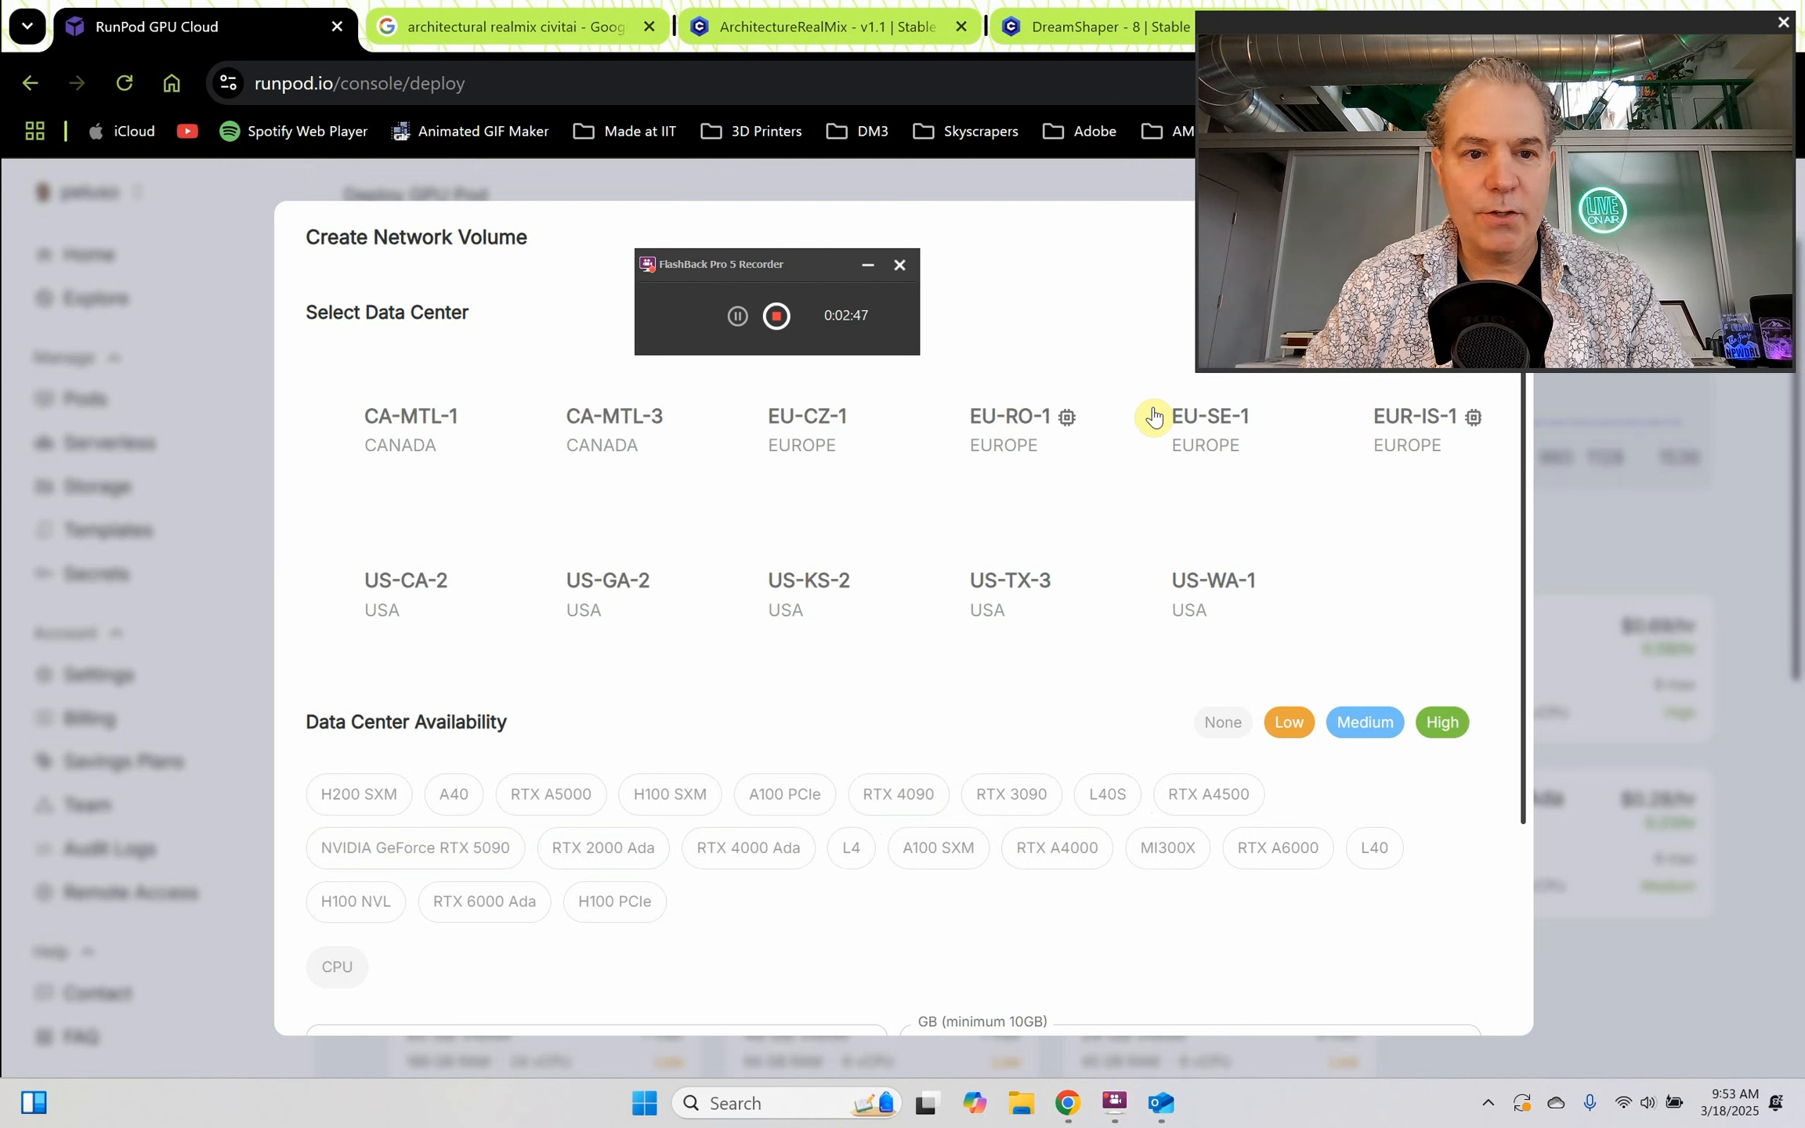
mouse_move(383, 487)
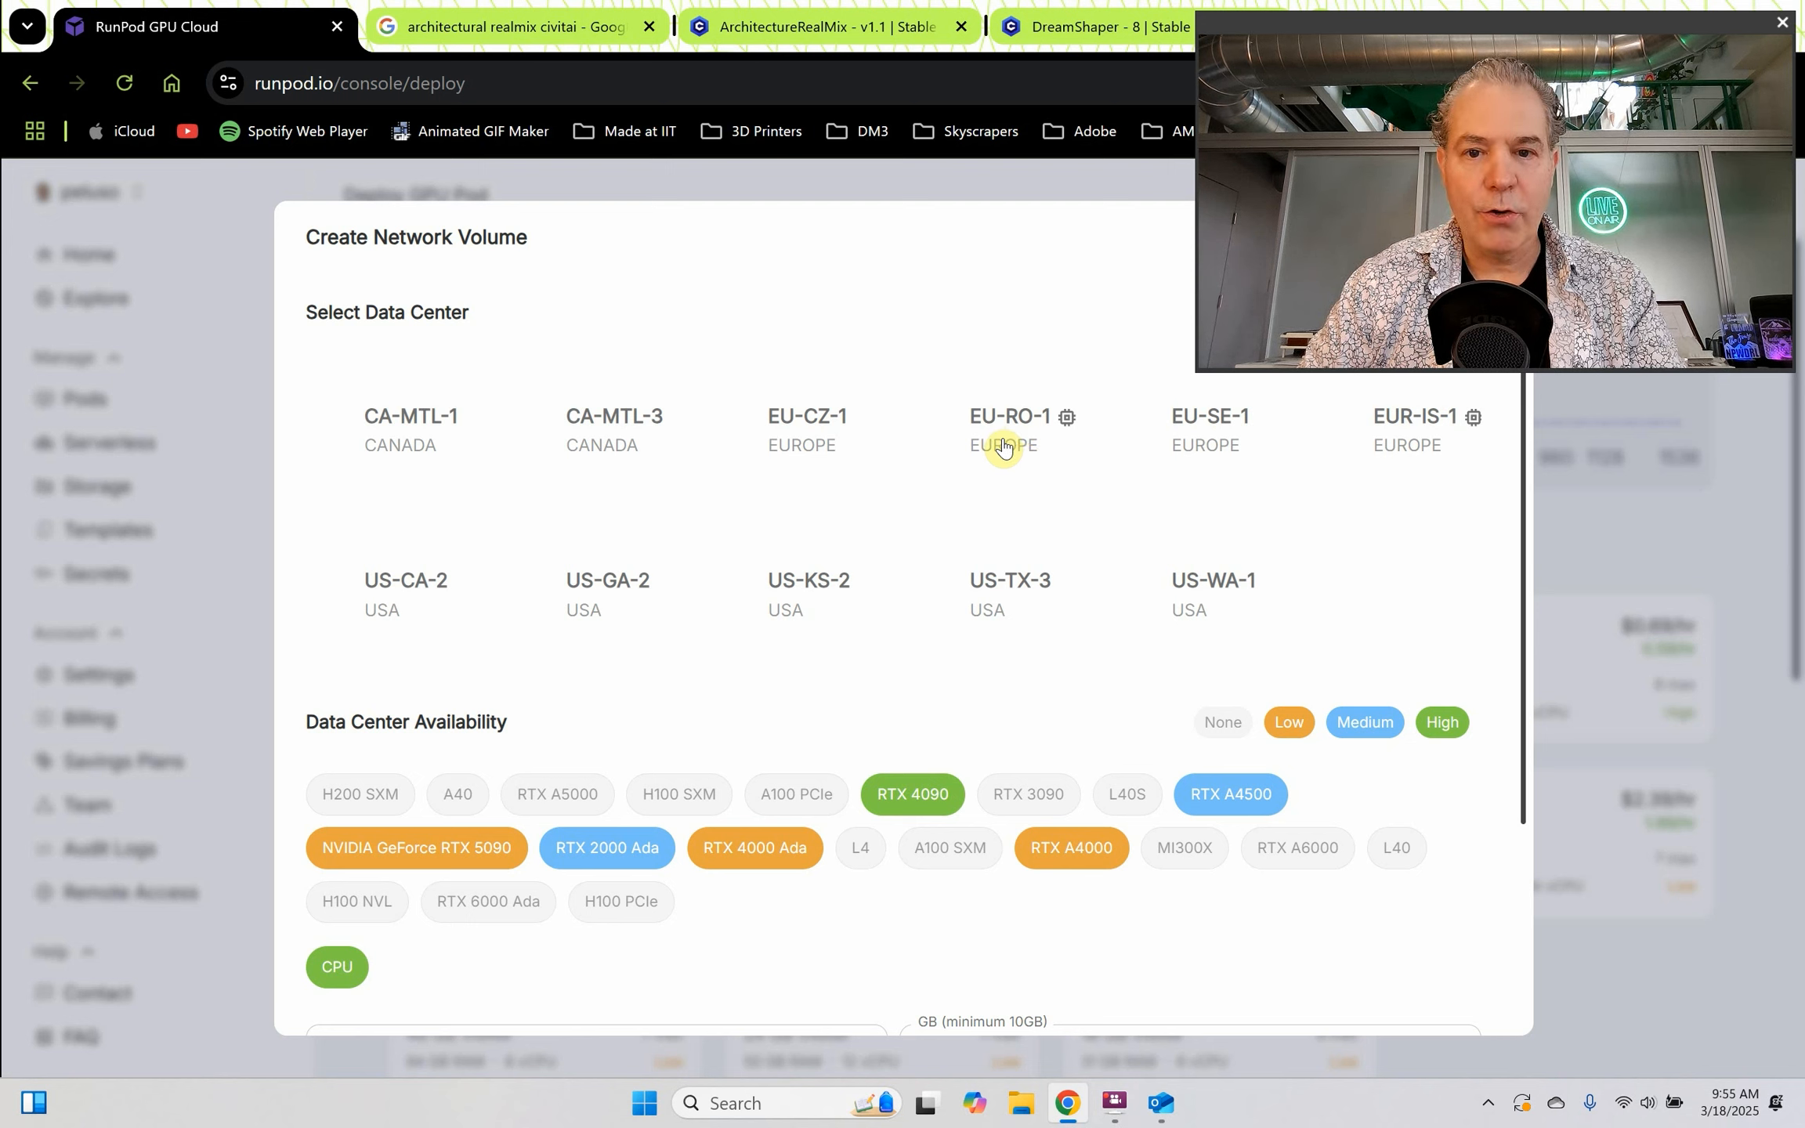
Step: Pick EU-RO-1, name the volume Video_Test, set 50 GB, and create it
left_click(1010, 441)
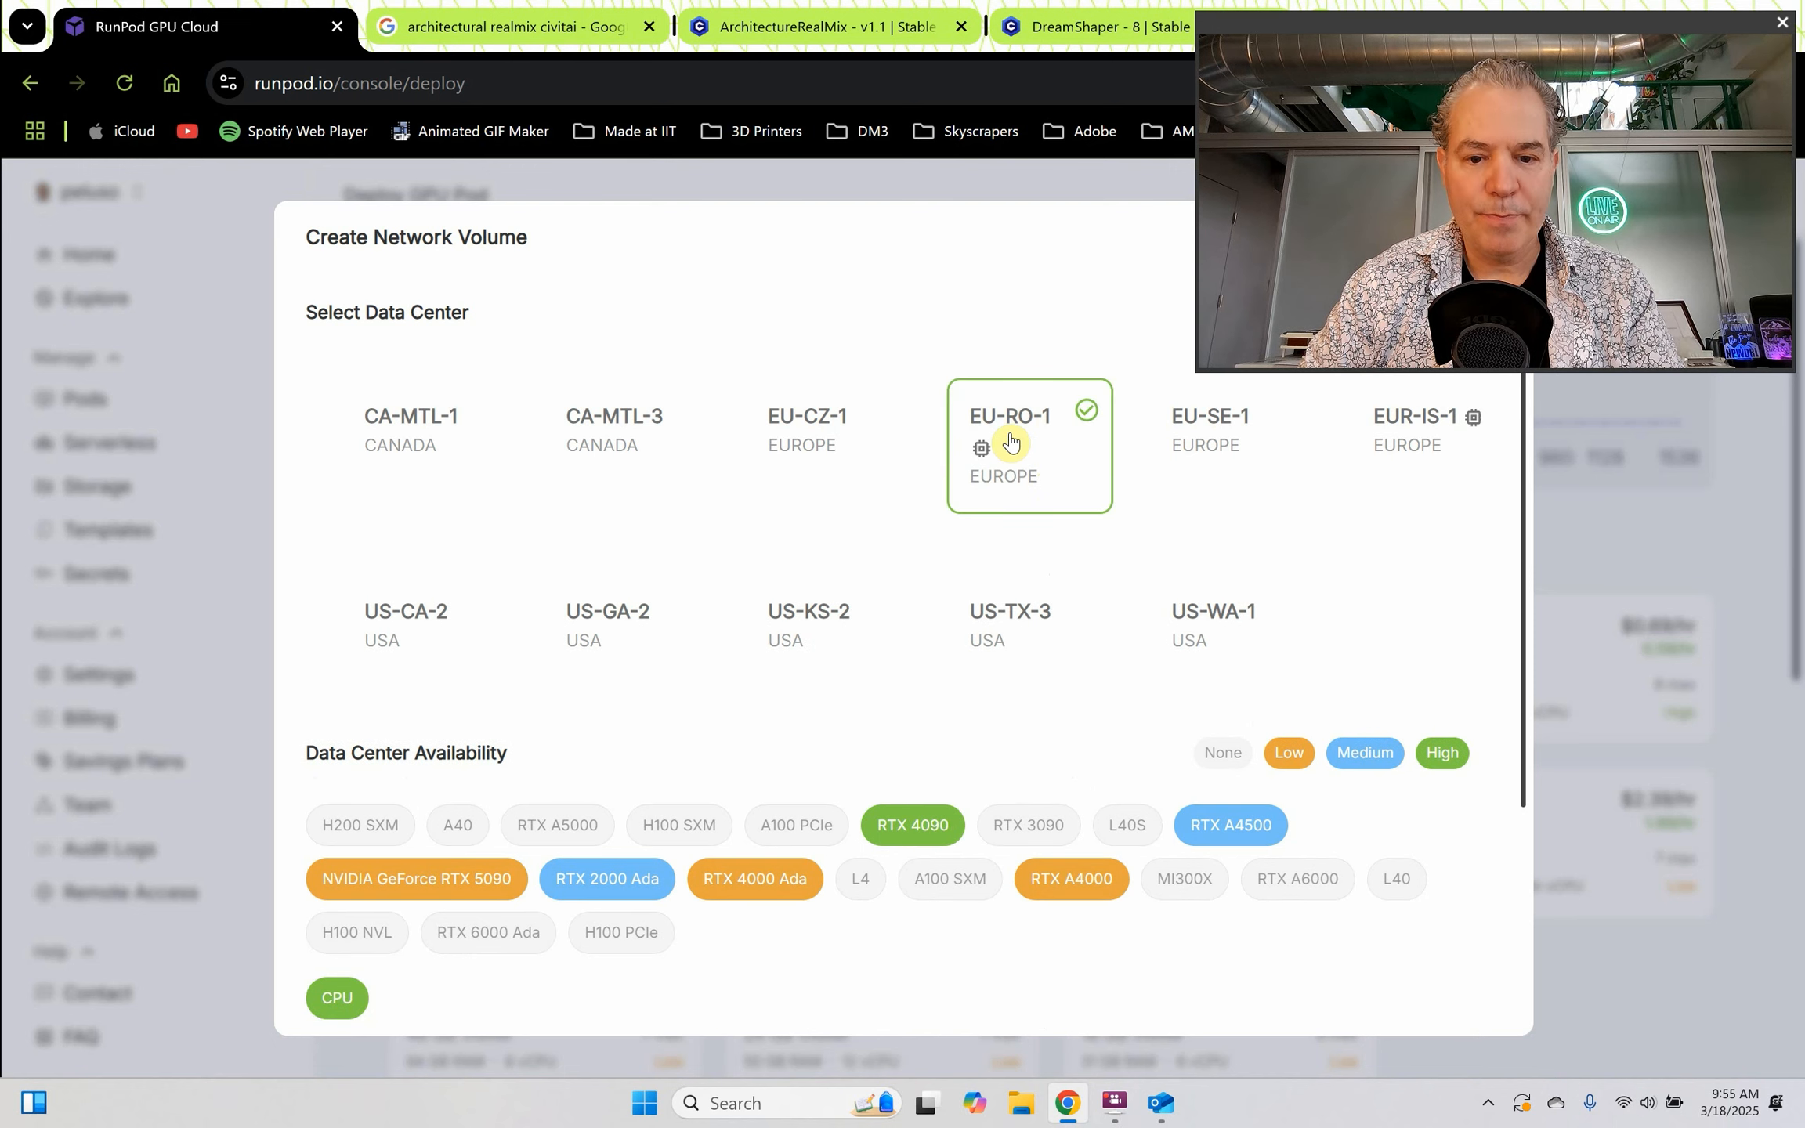
scroll(1015, 818, "down", 3)
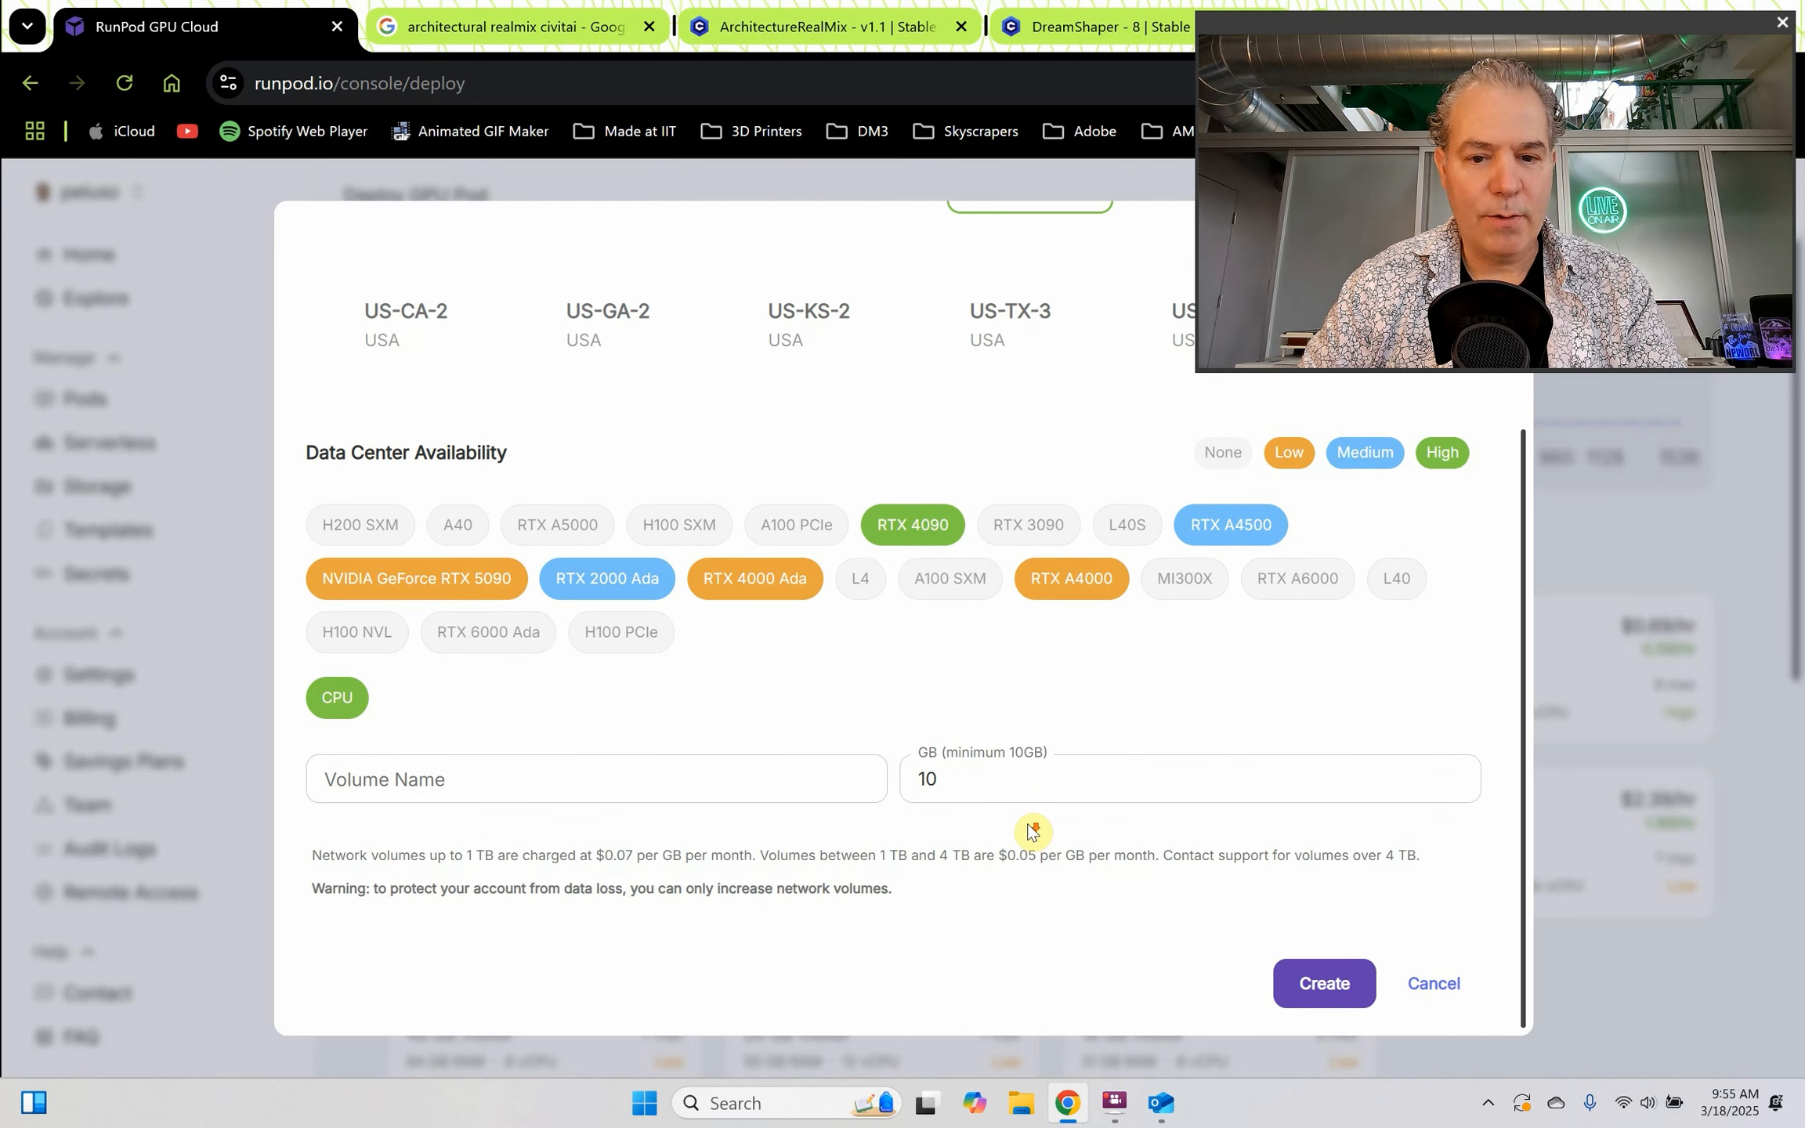
left_click(474, 780)
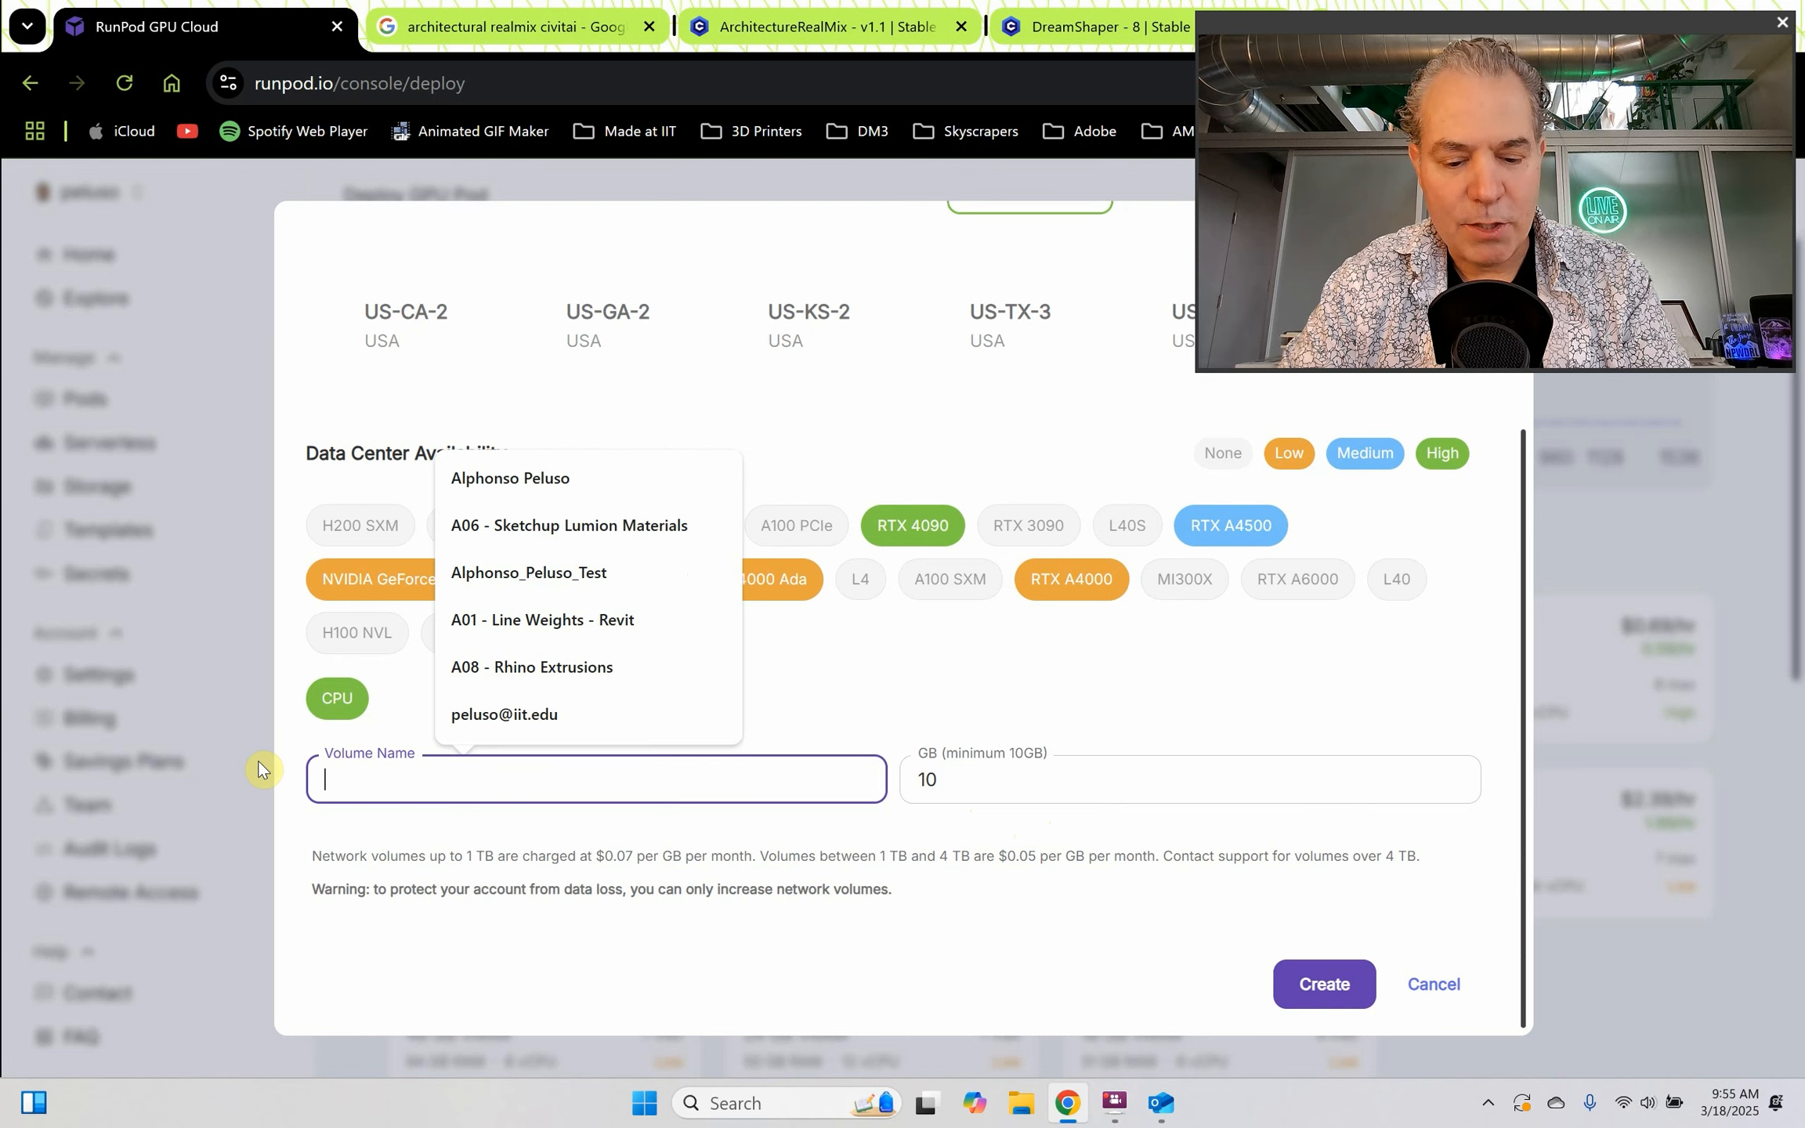
type("Vis")
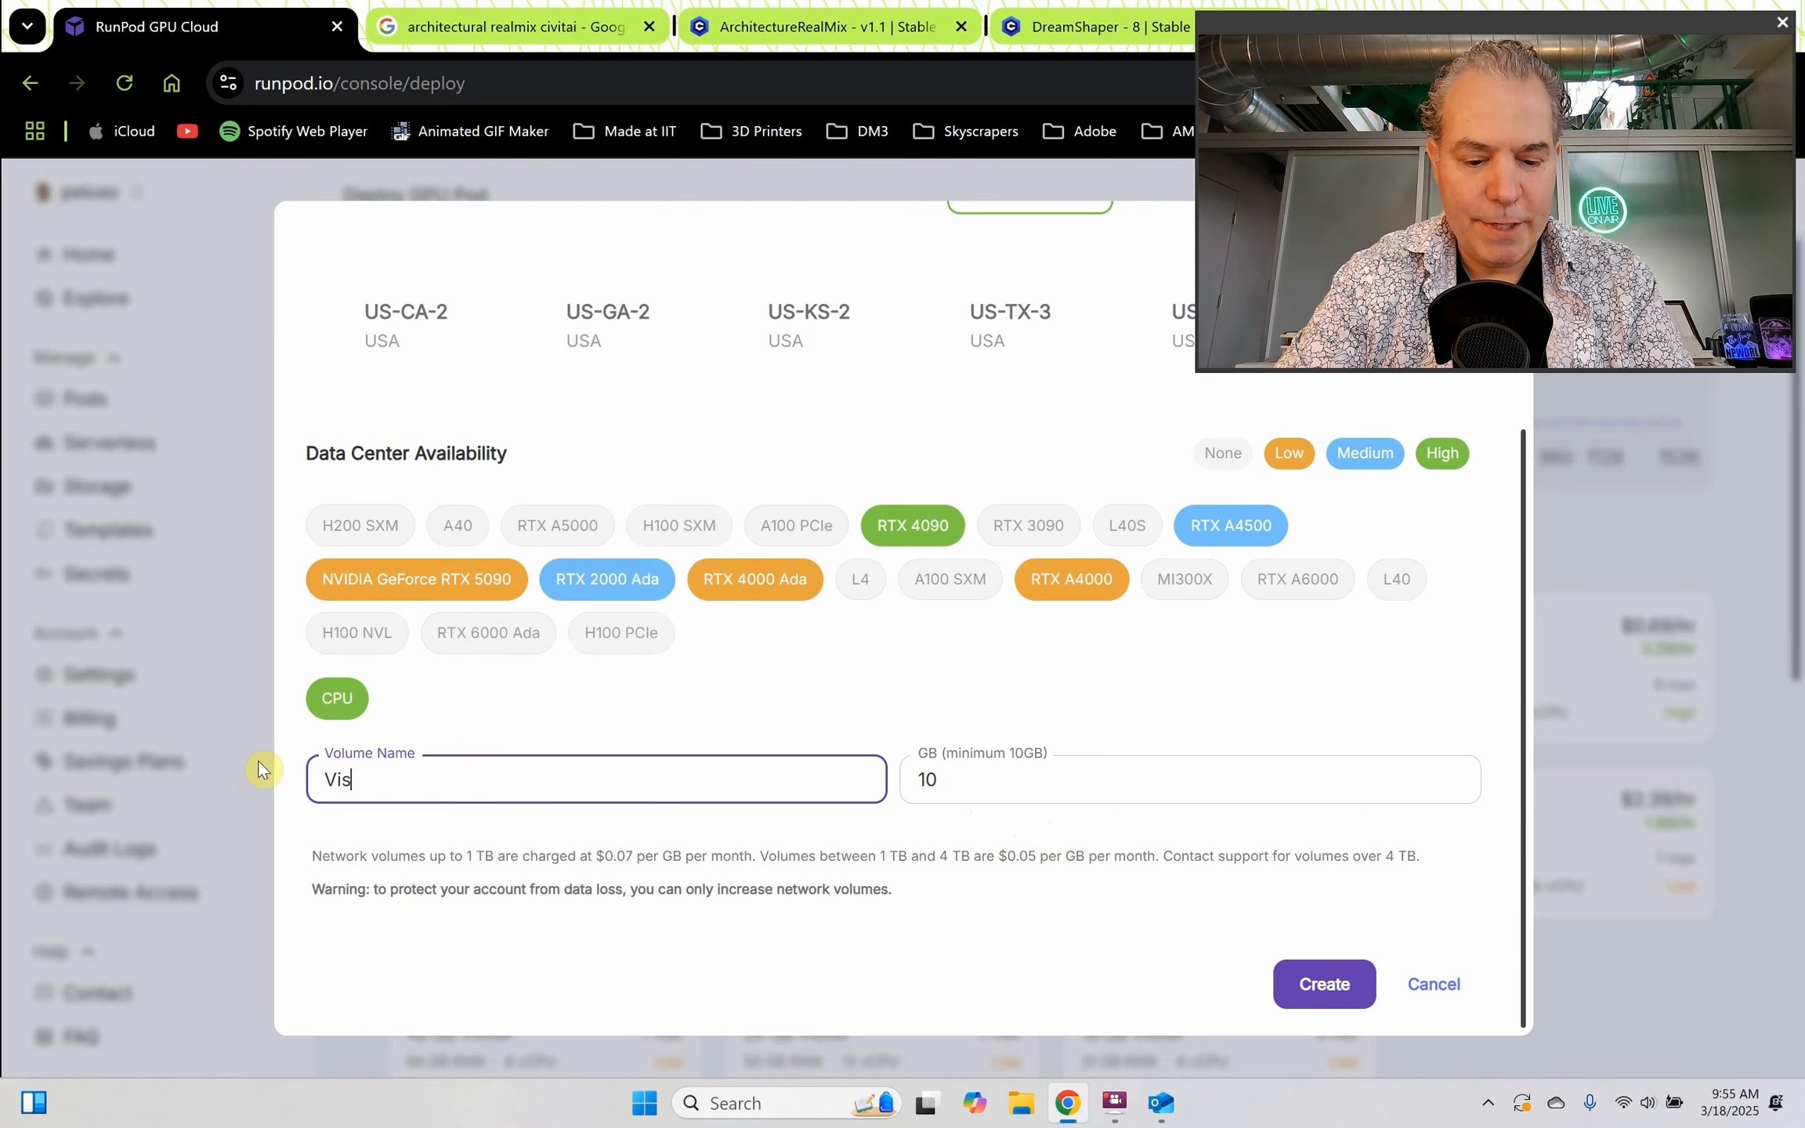
type("eo")
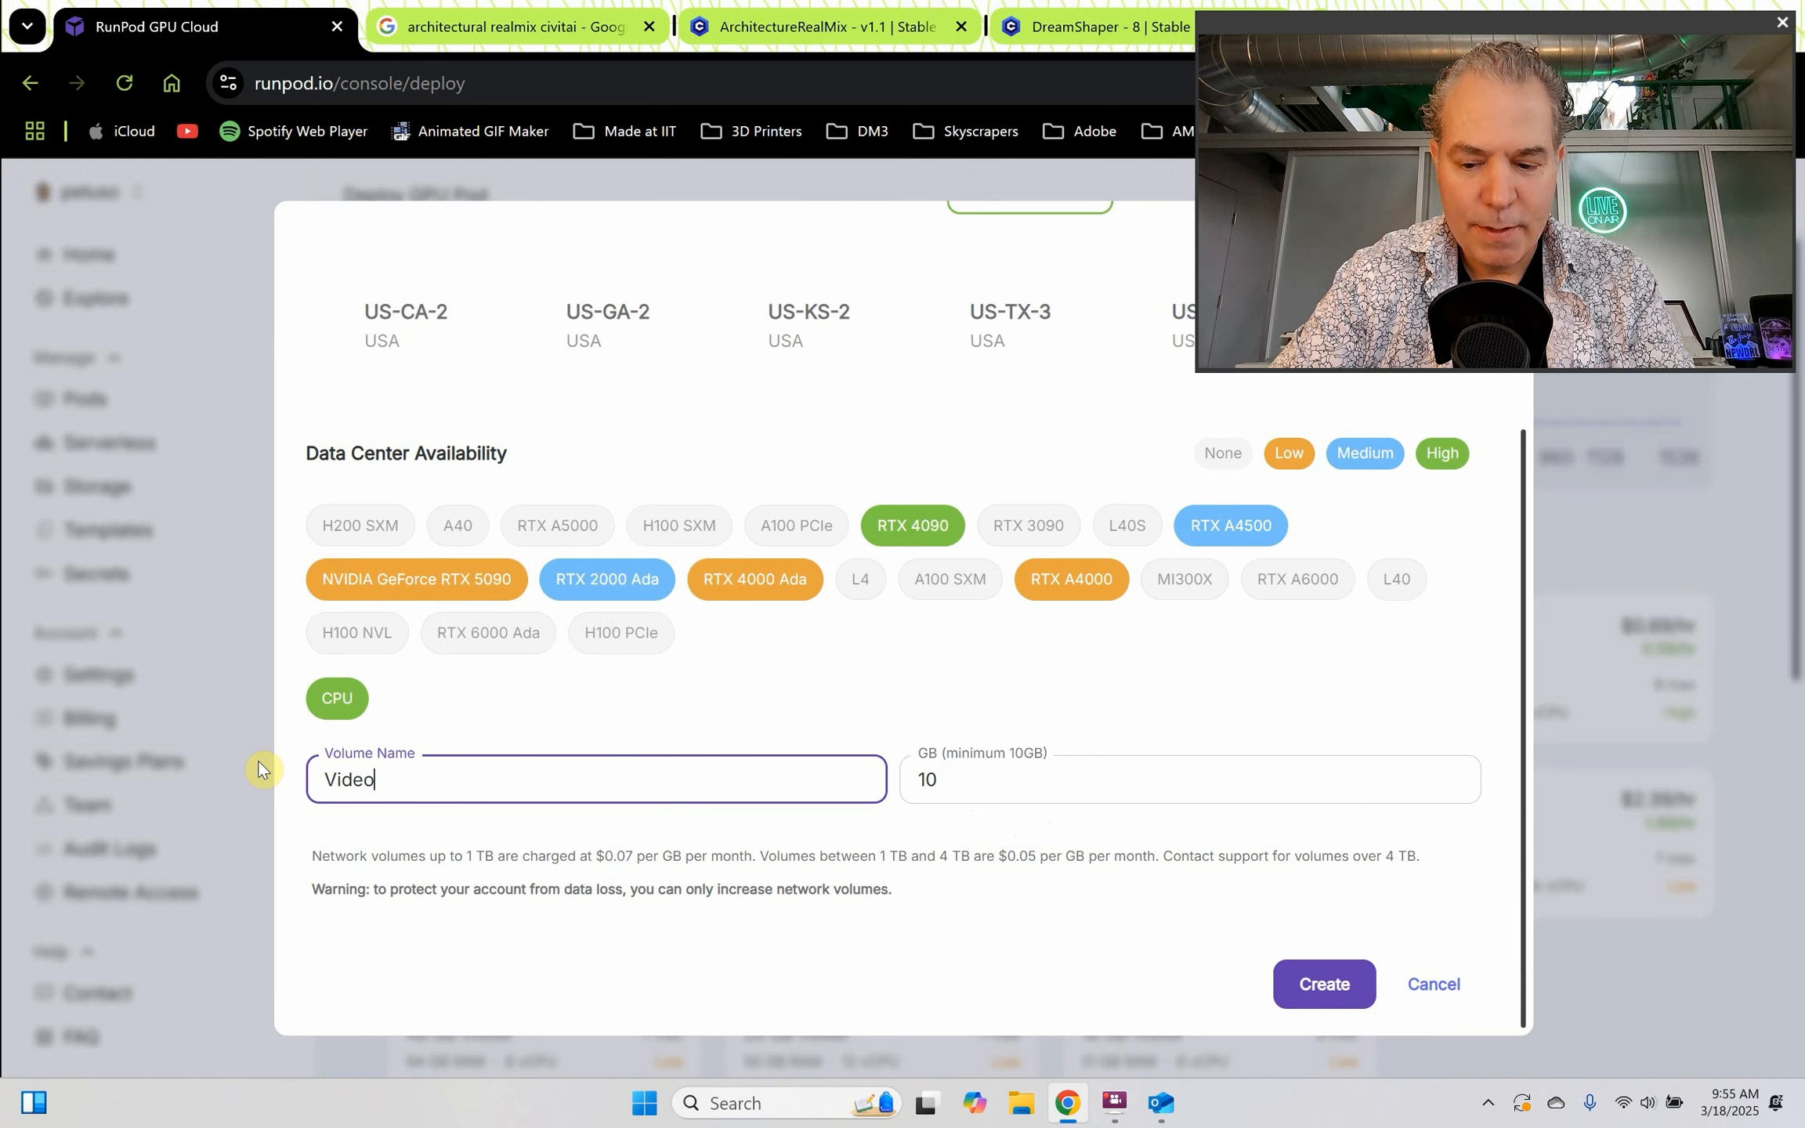
type("_Tes")
type("t")
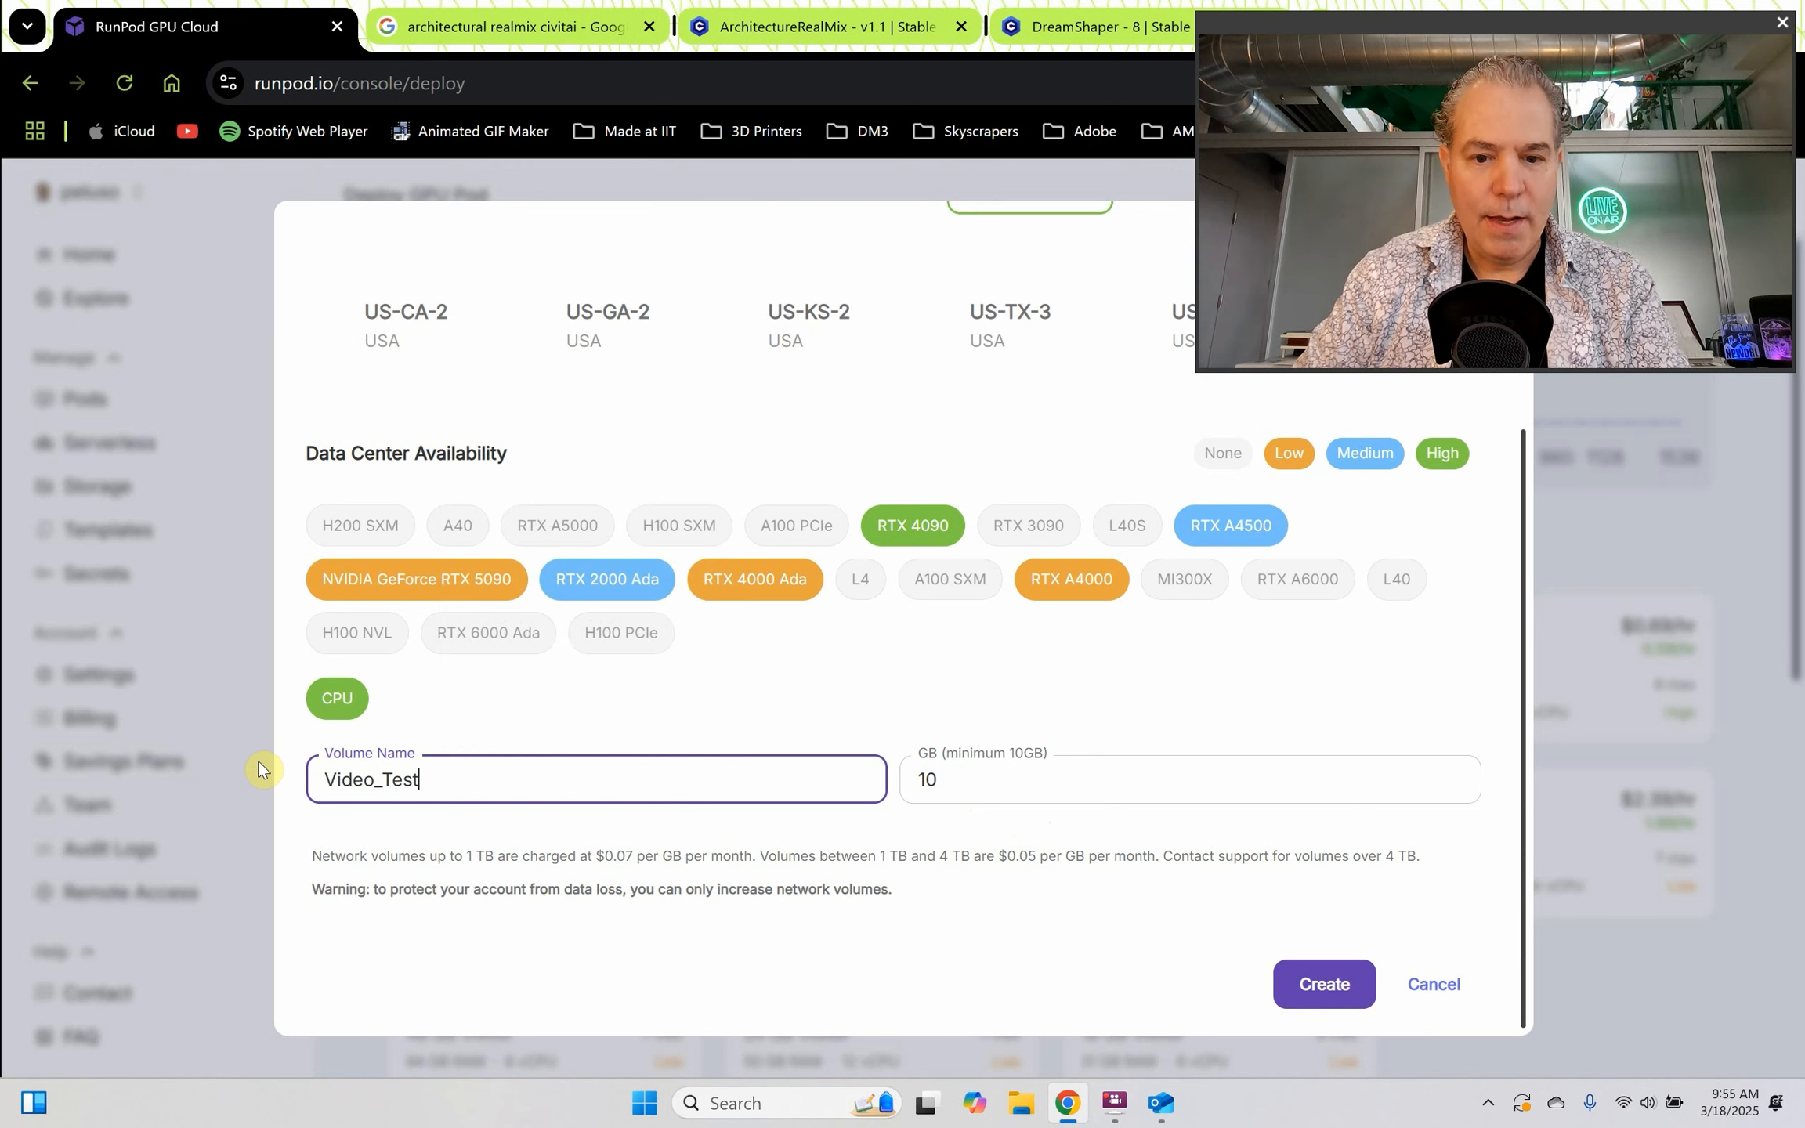
left_click_drag(953, 784, 891, 781)
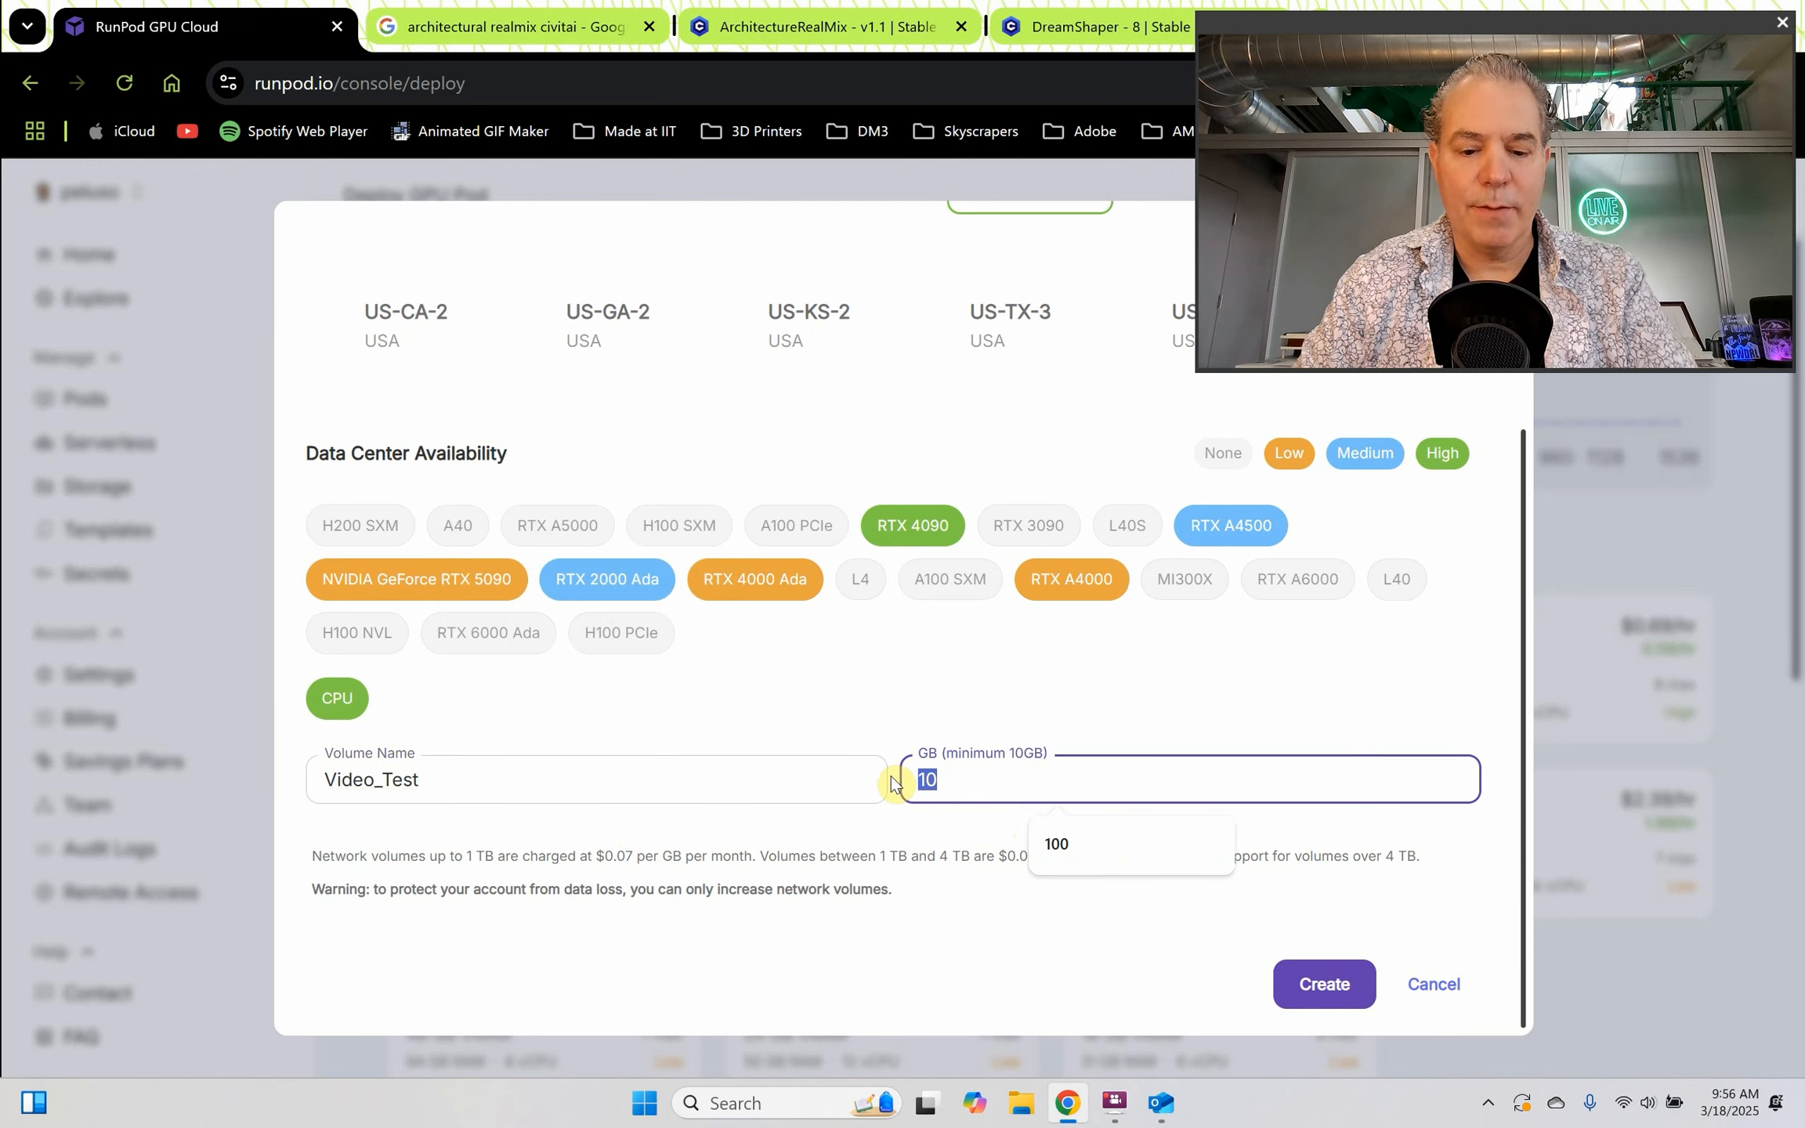
type("50")
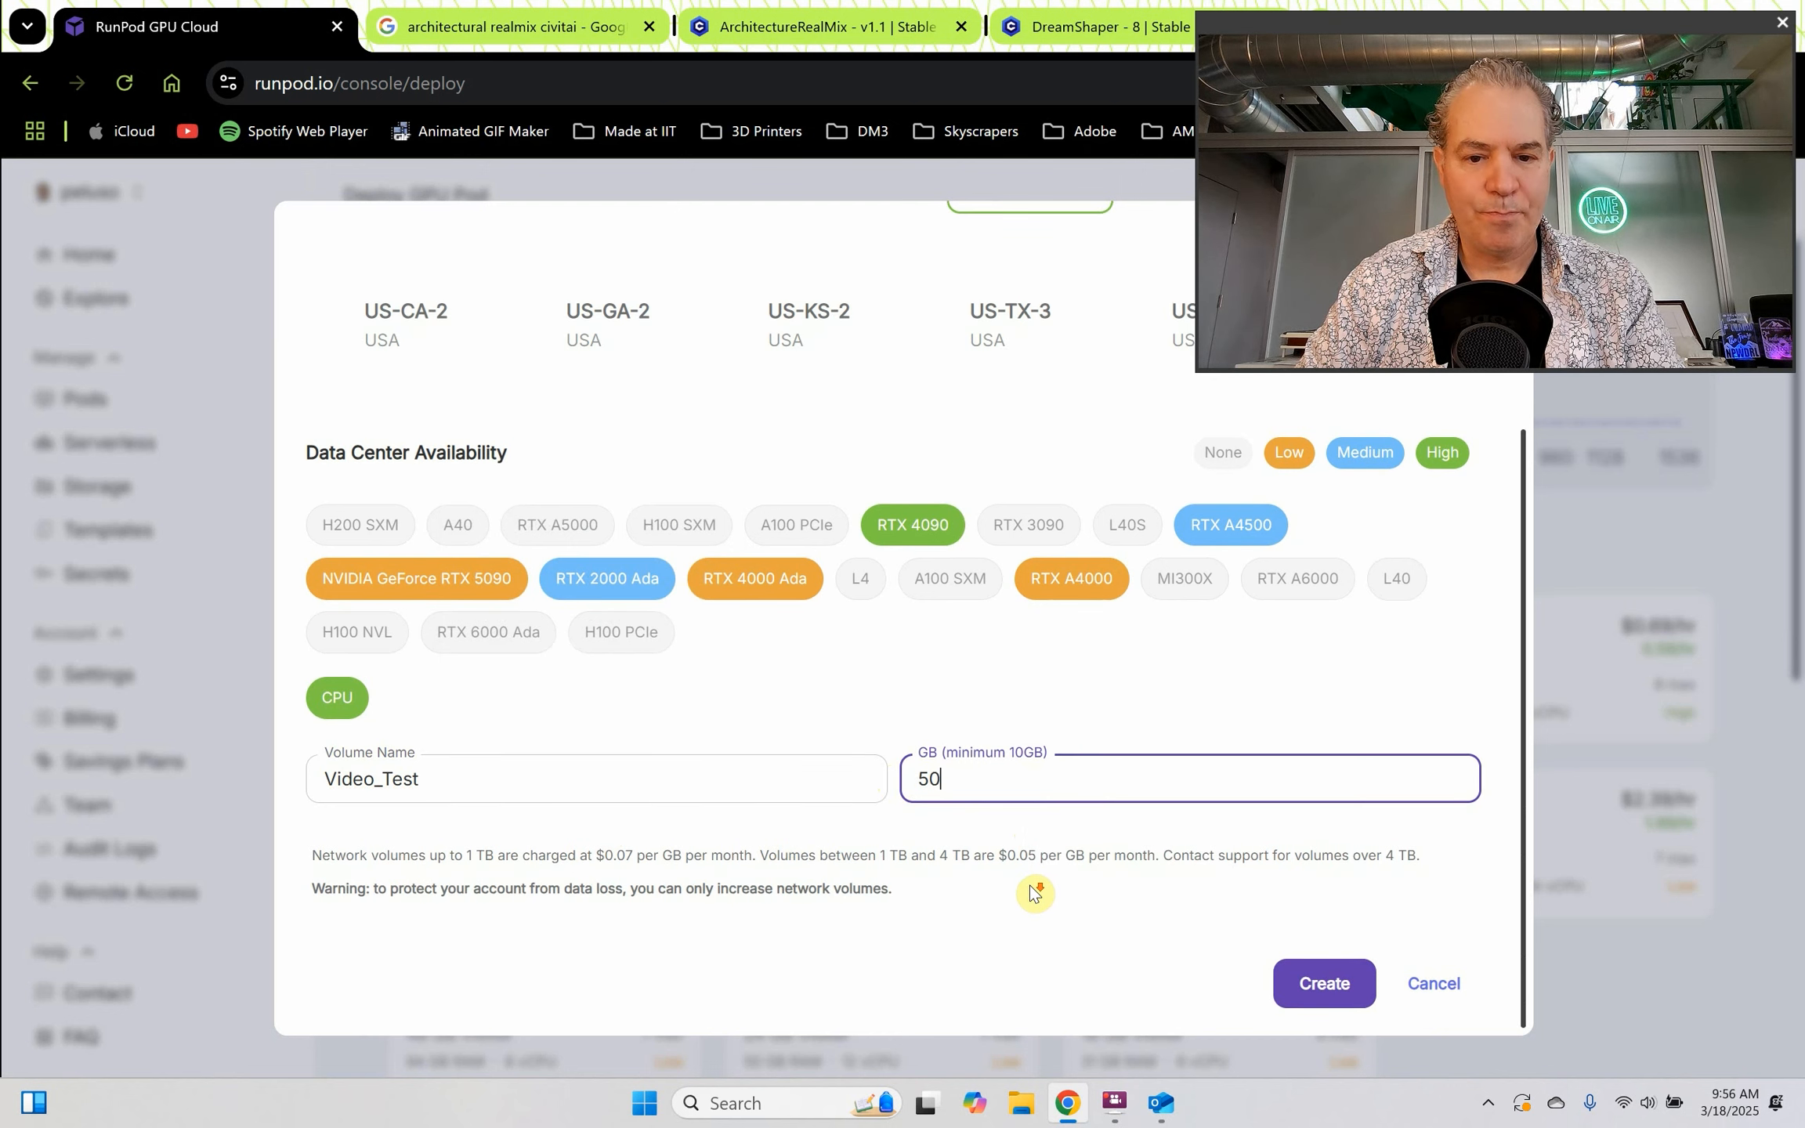
left_click(1292, 981)
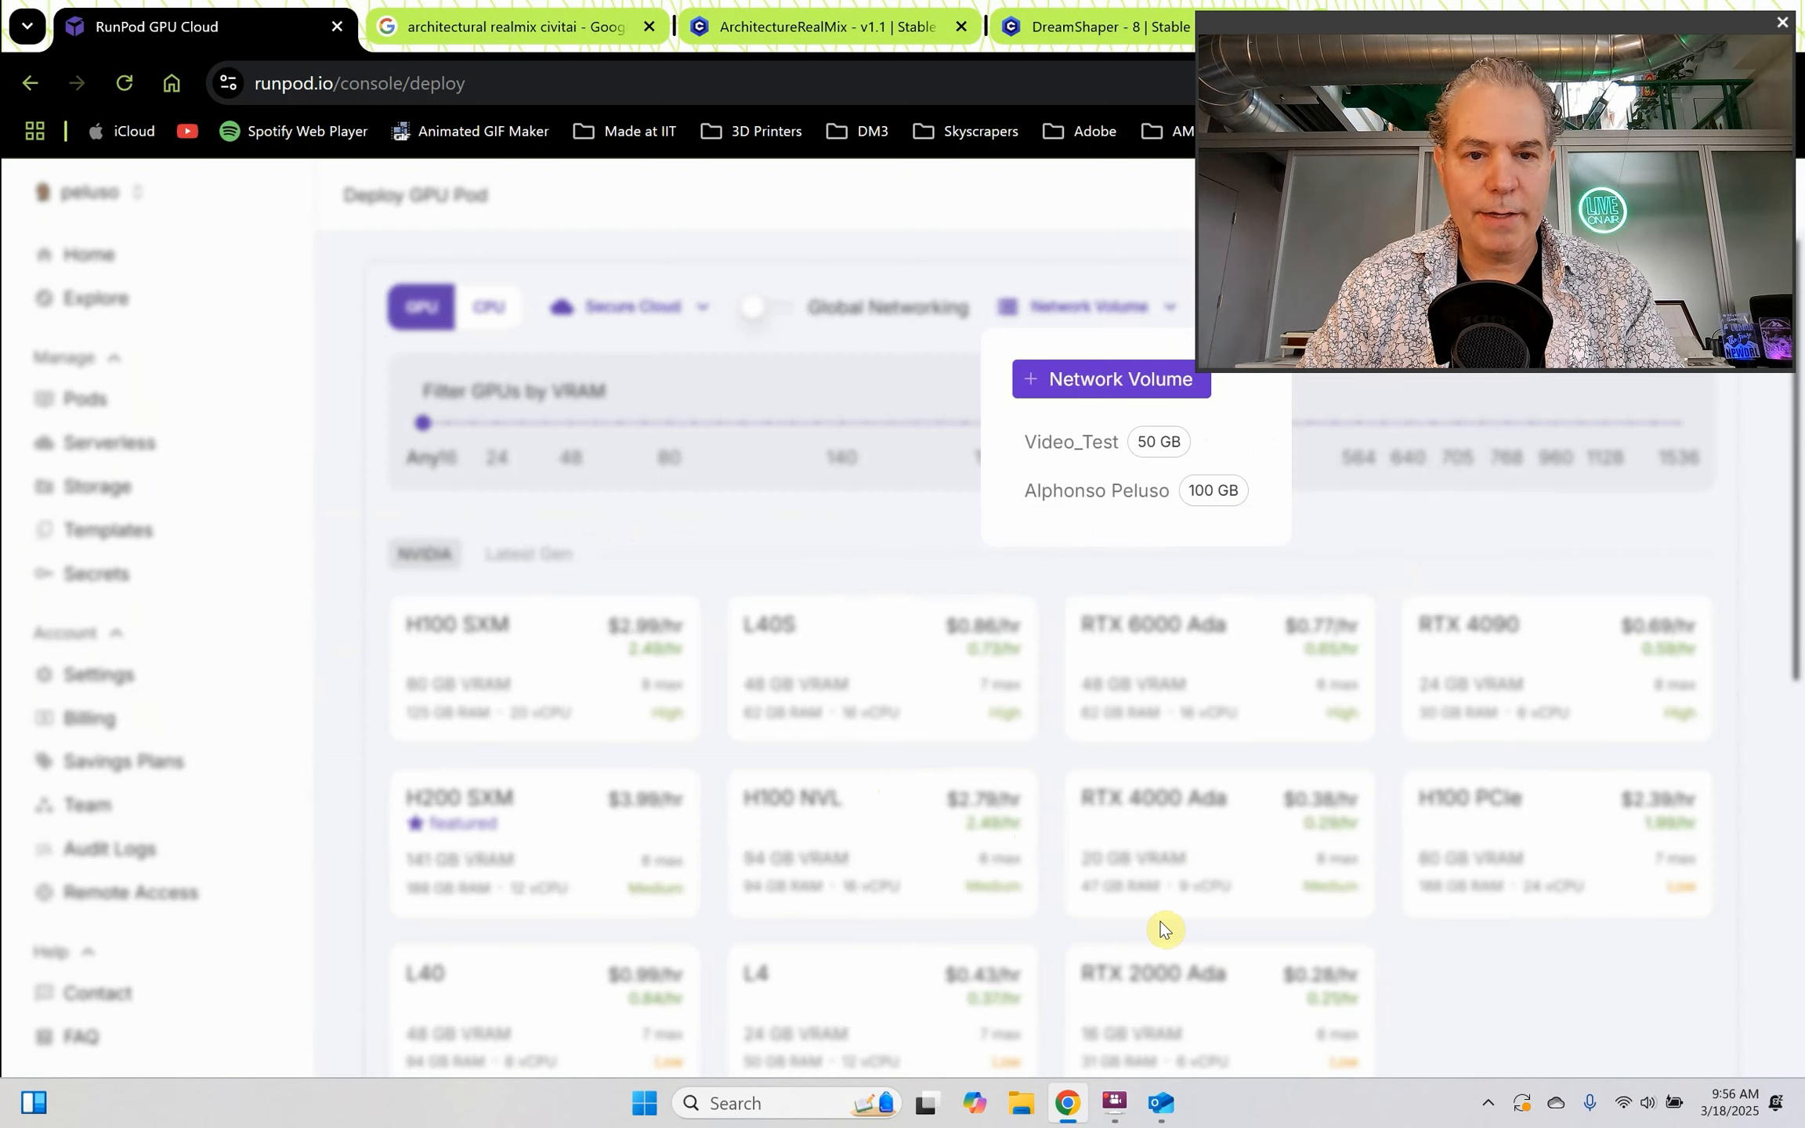
Step: Attach the Video_Test network volume and select the RTX A4000 GPU
left_click(1074, 458)
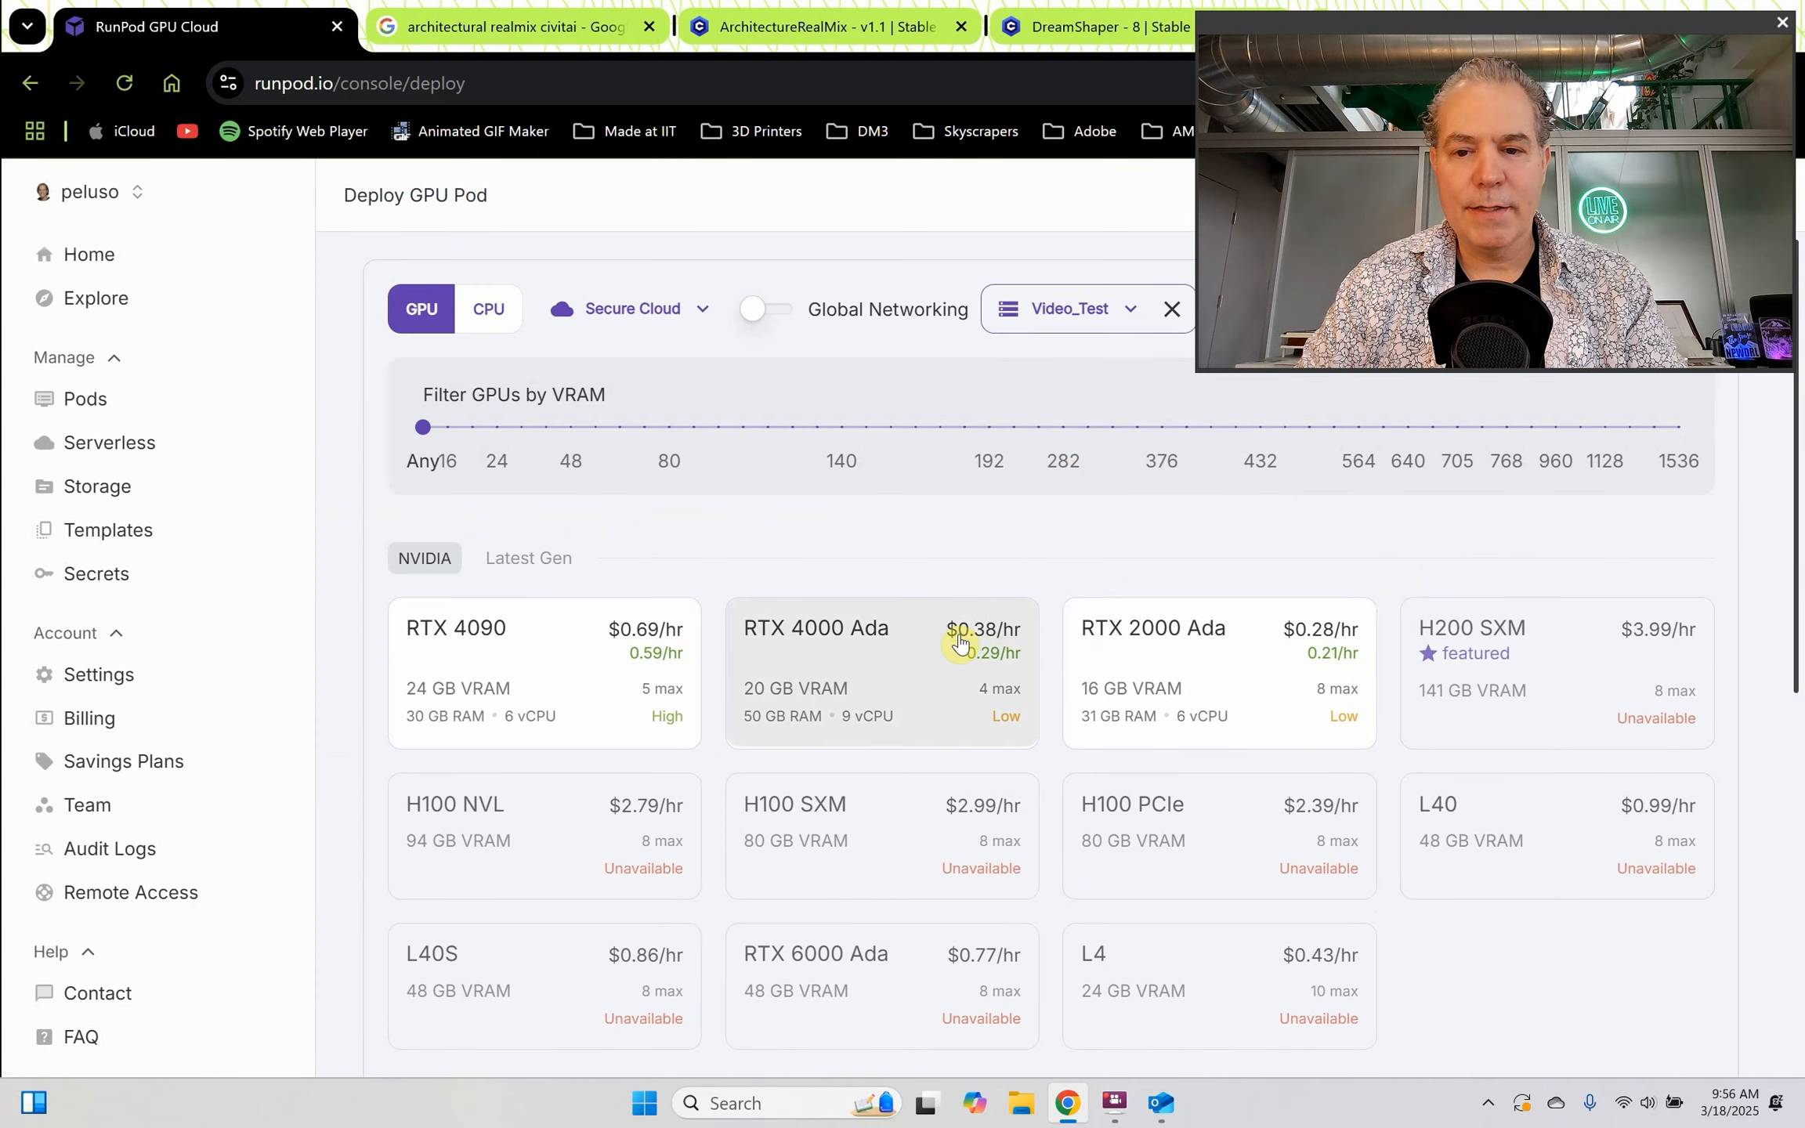
scroll(943, 661, "down", 5)
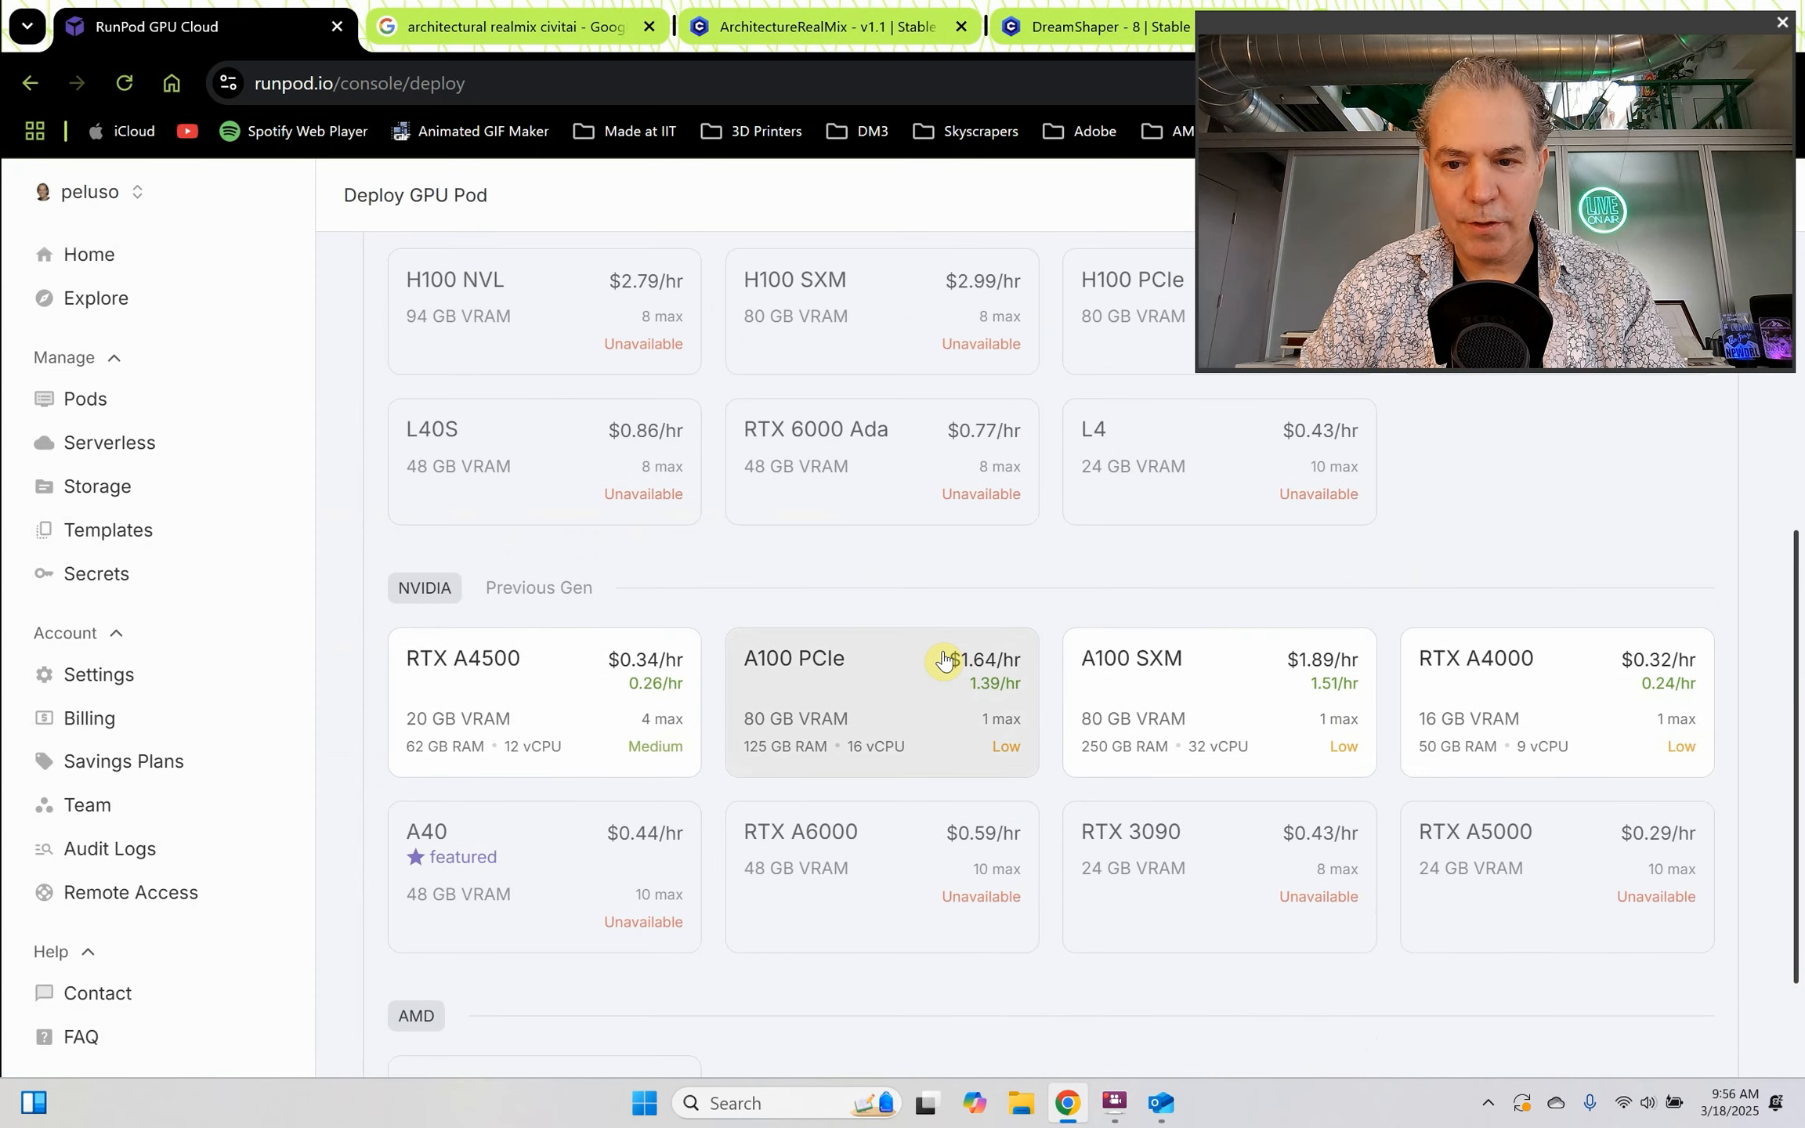
left_click(1441, 661)
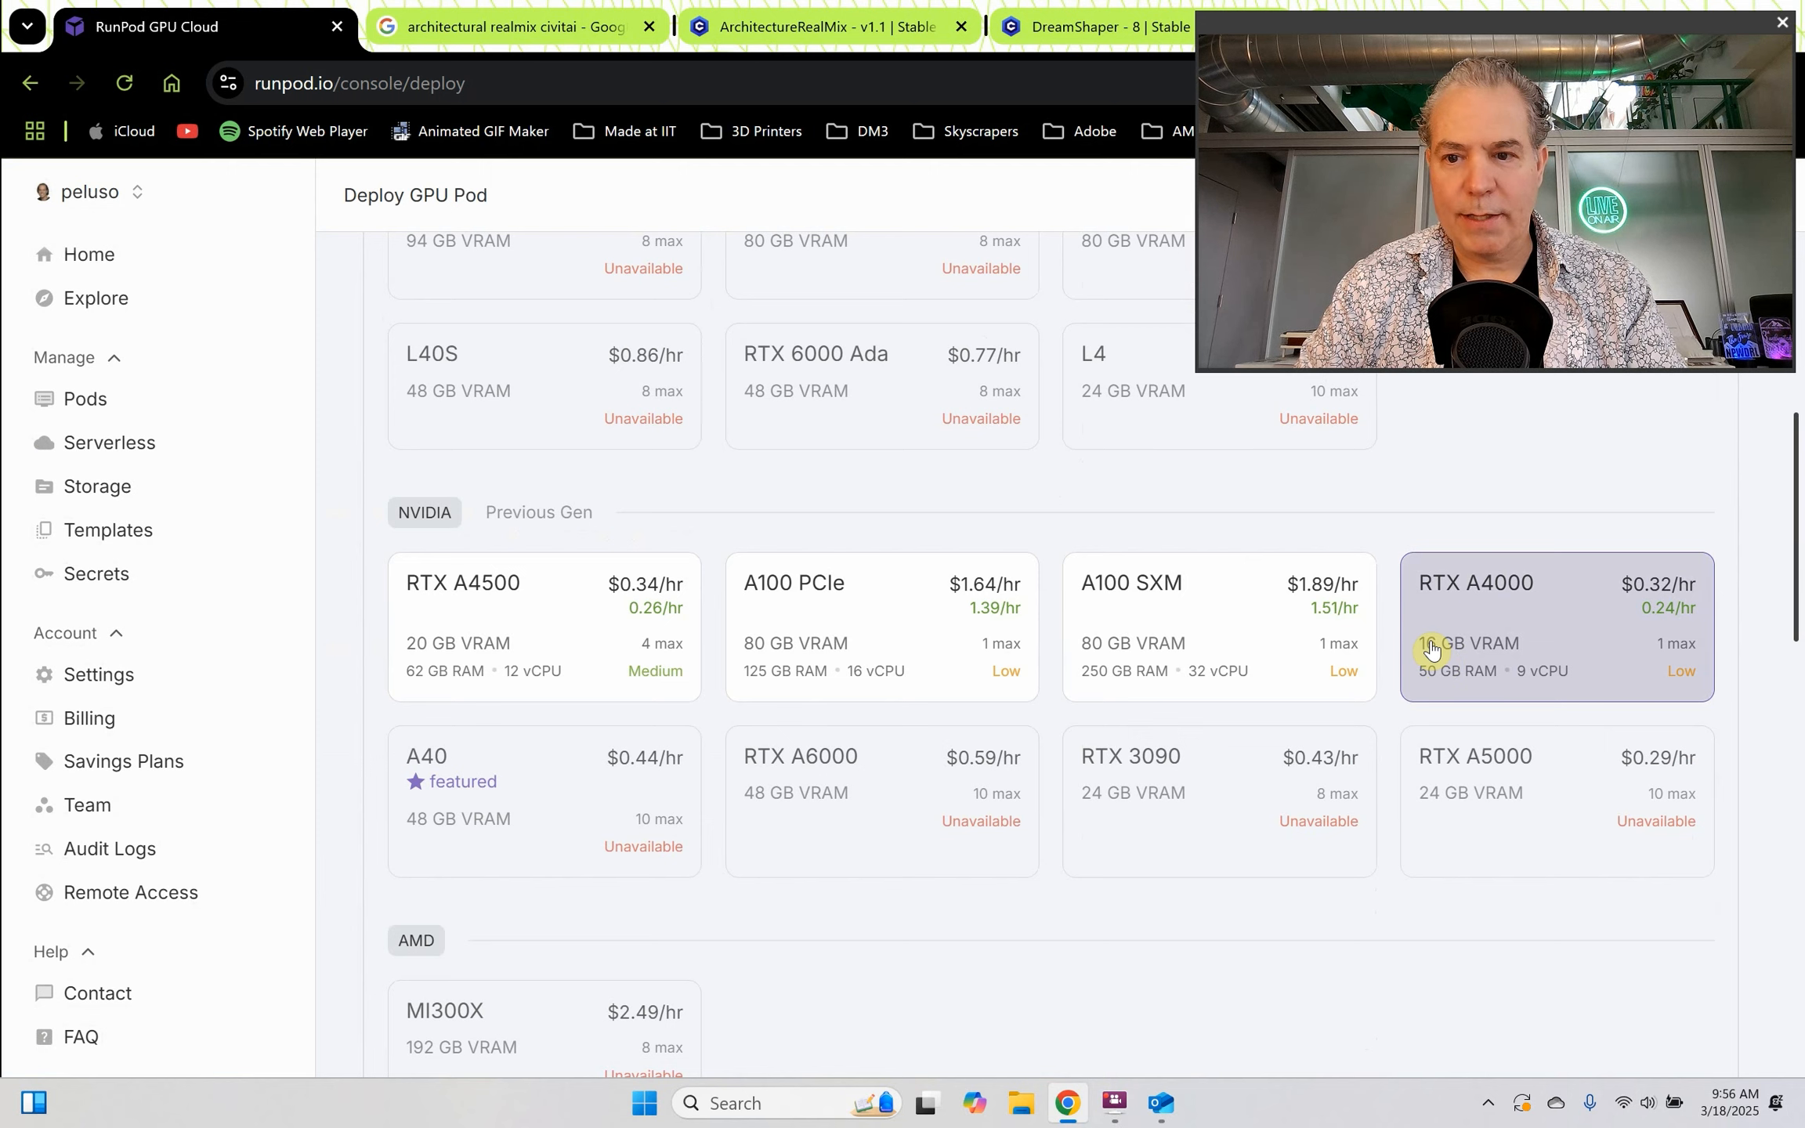
scroll(958, 797, "down", 10)
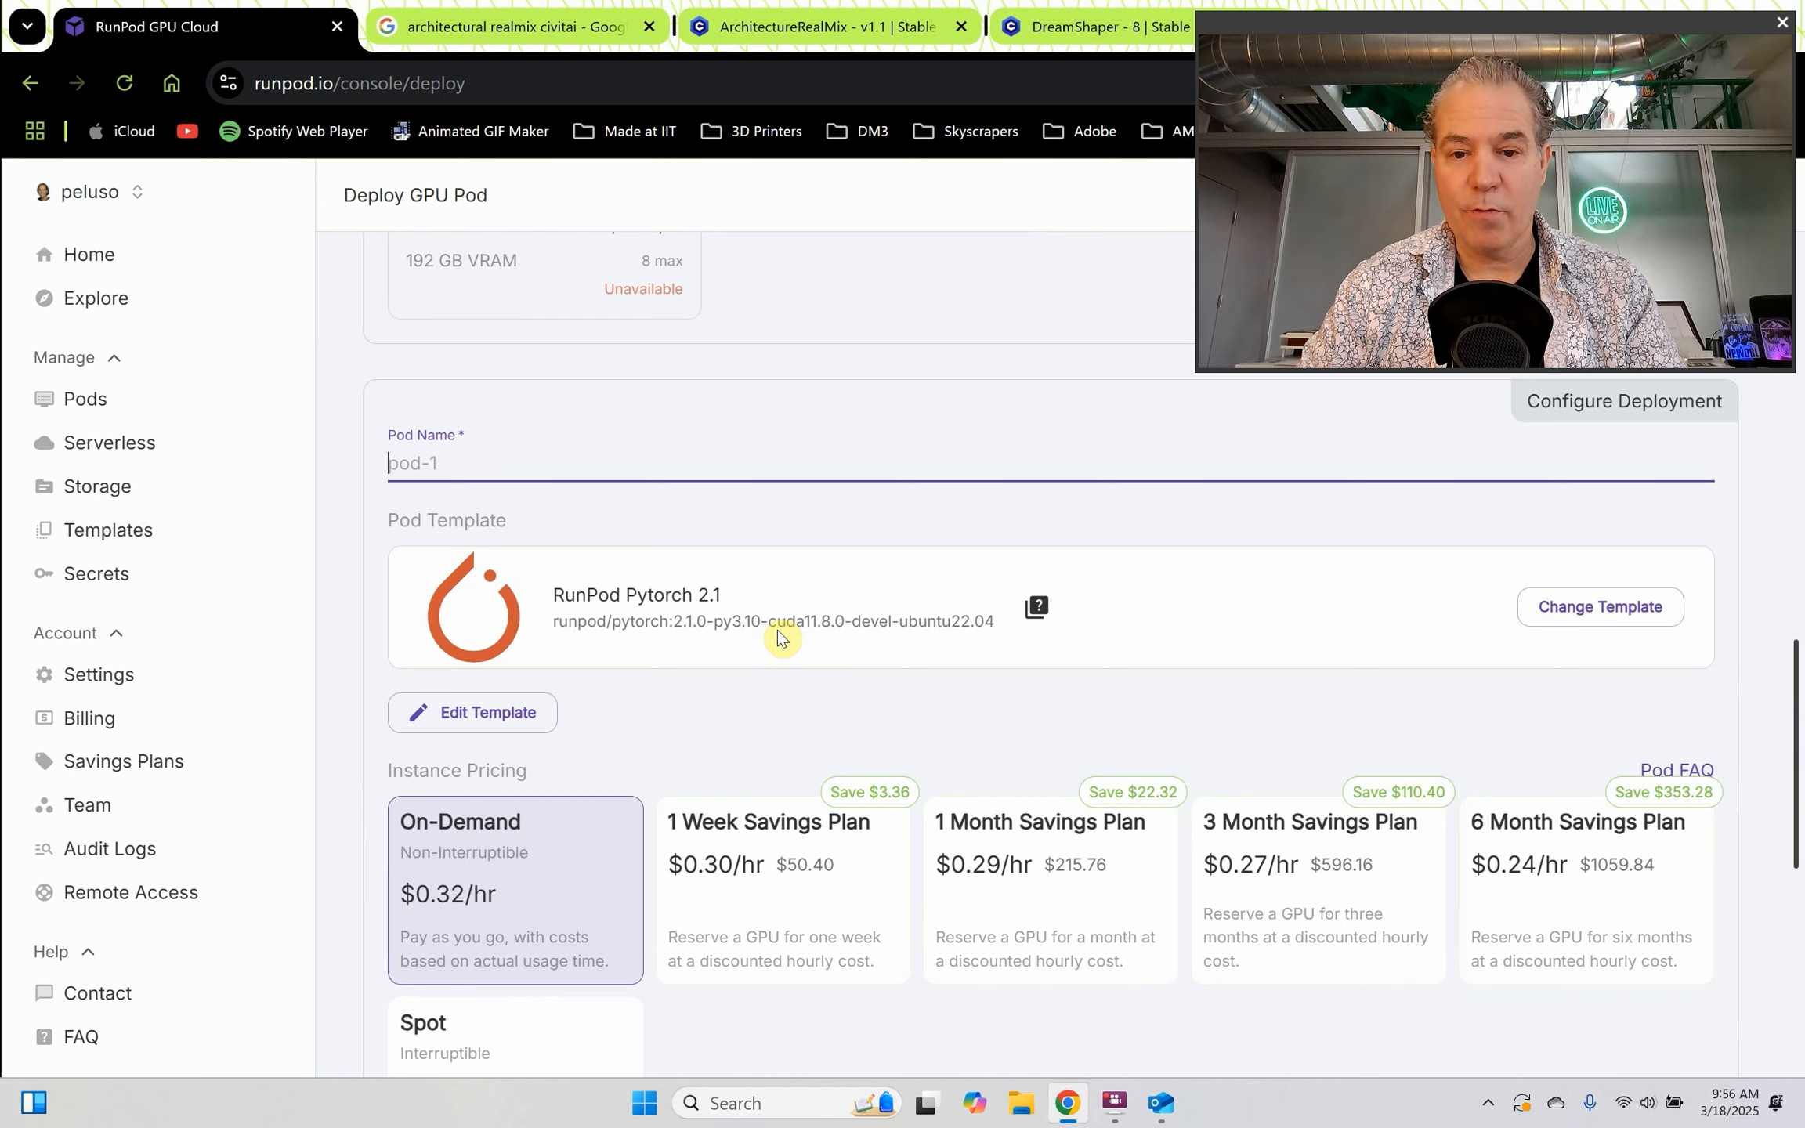
Step: Search the templates for 'stable' and switch the pod to RunPod Stable Diffusion
left_click(1549, 604)
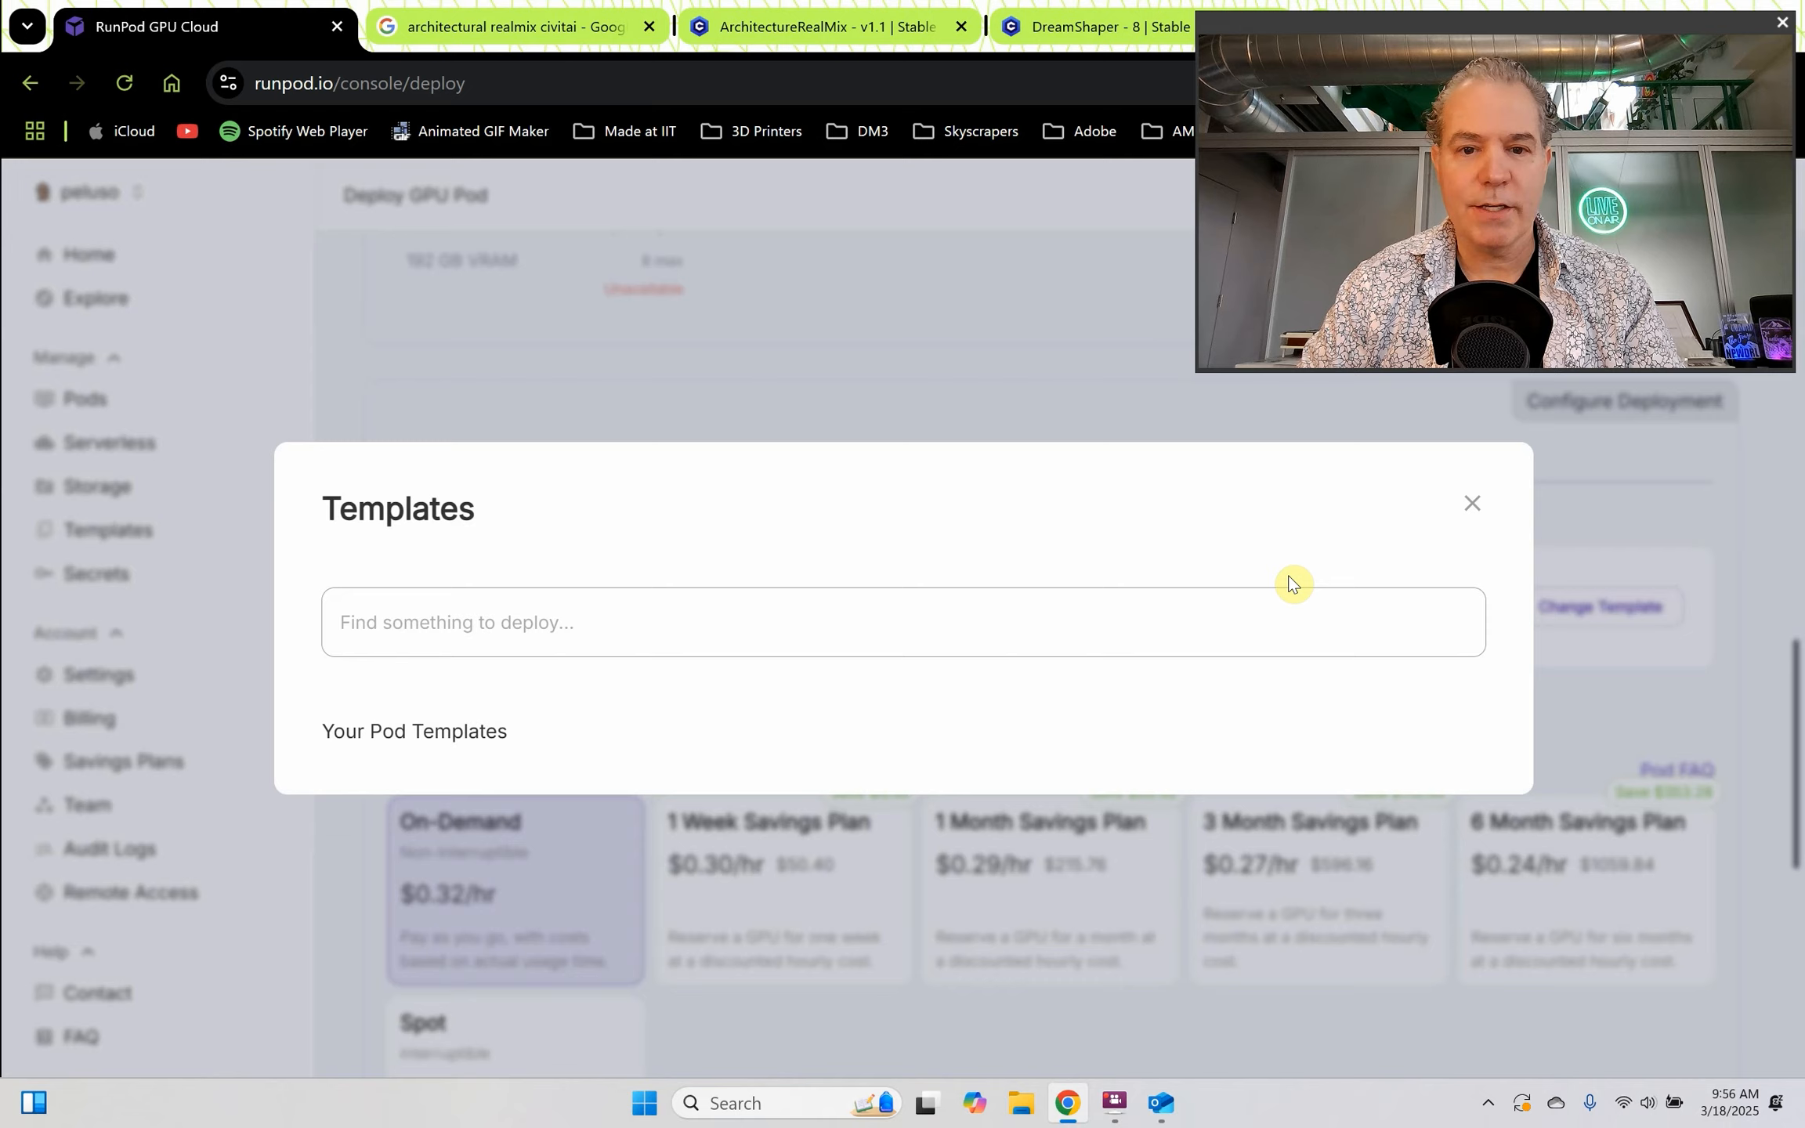
left_click(453, 403)
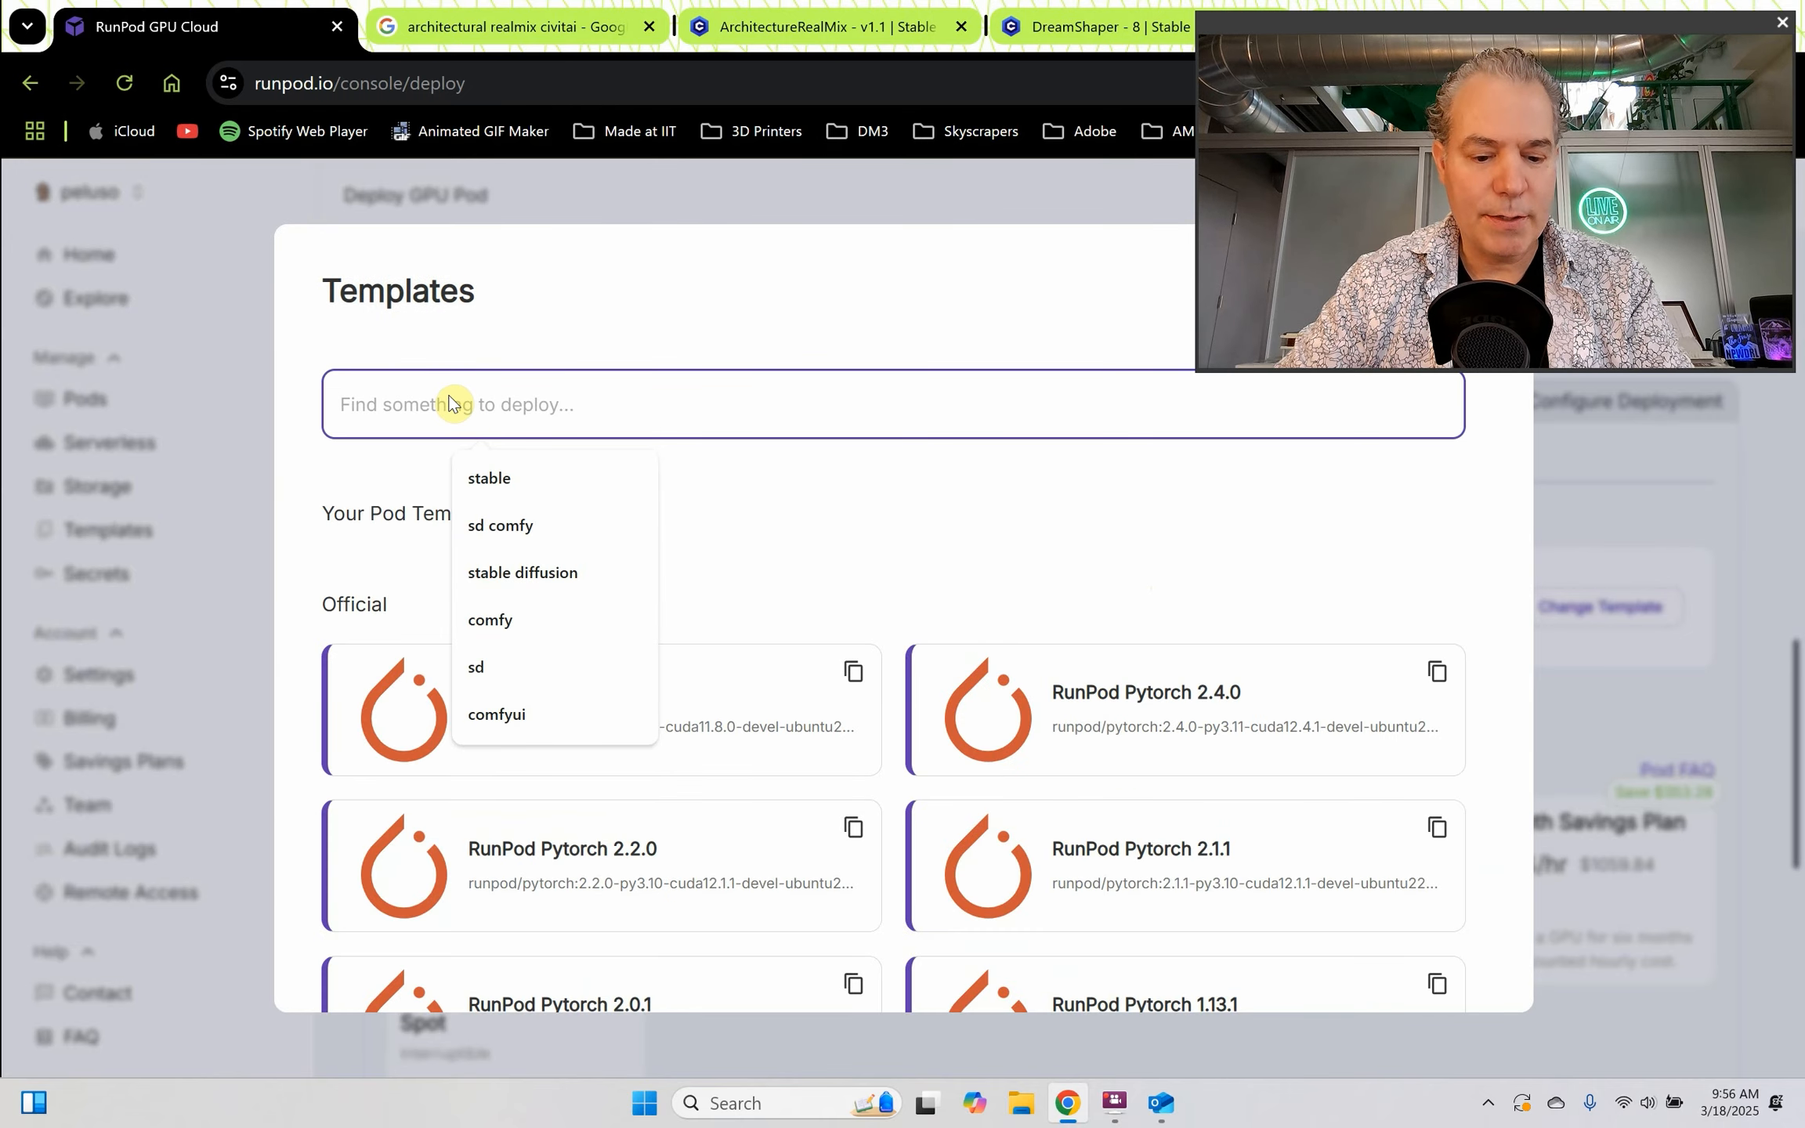
type("stable")
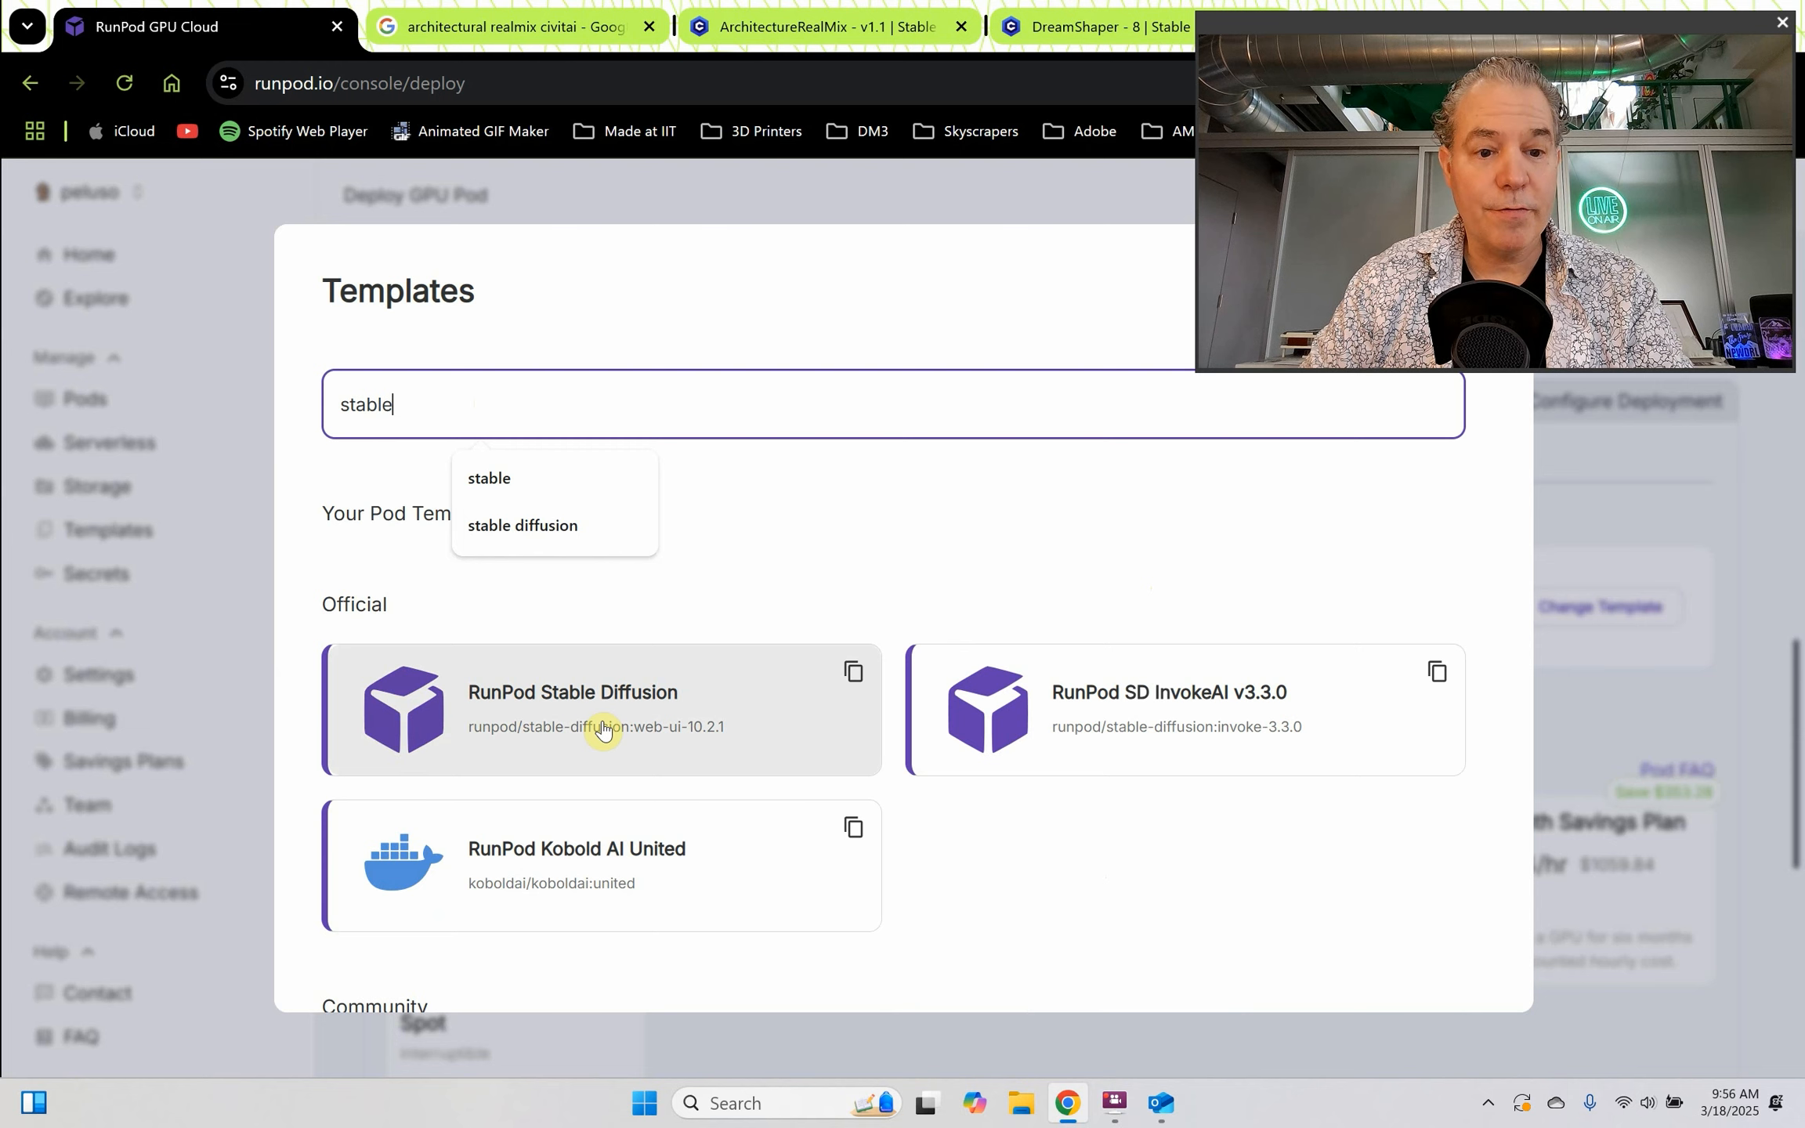
left_click(537, 711)
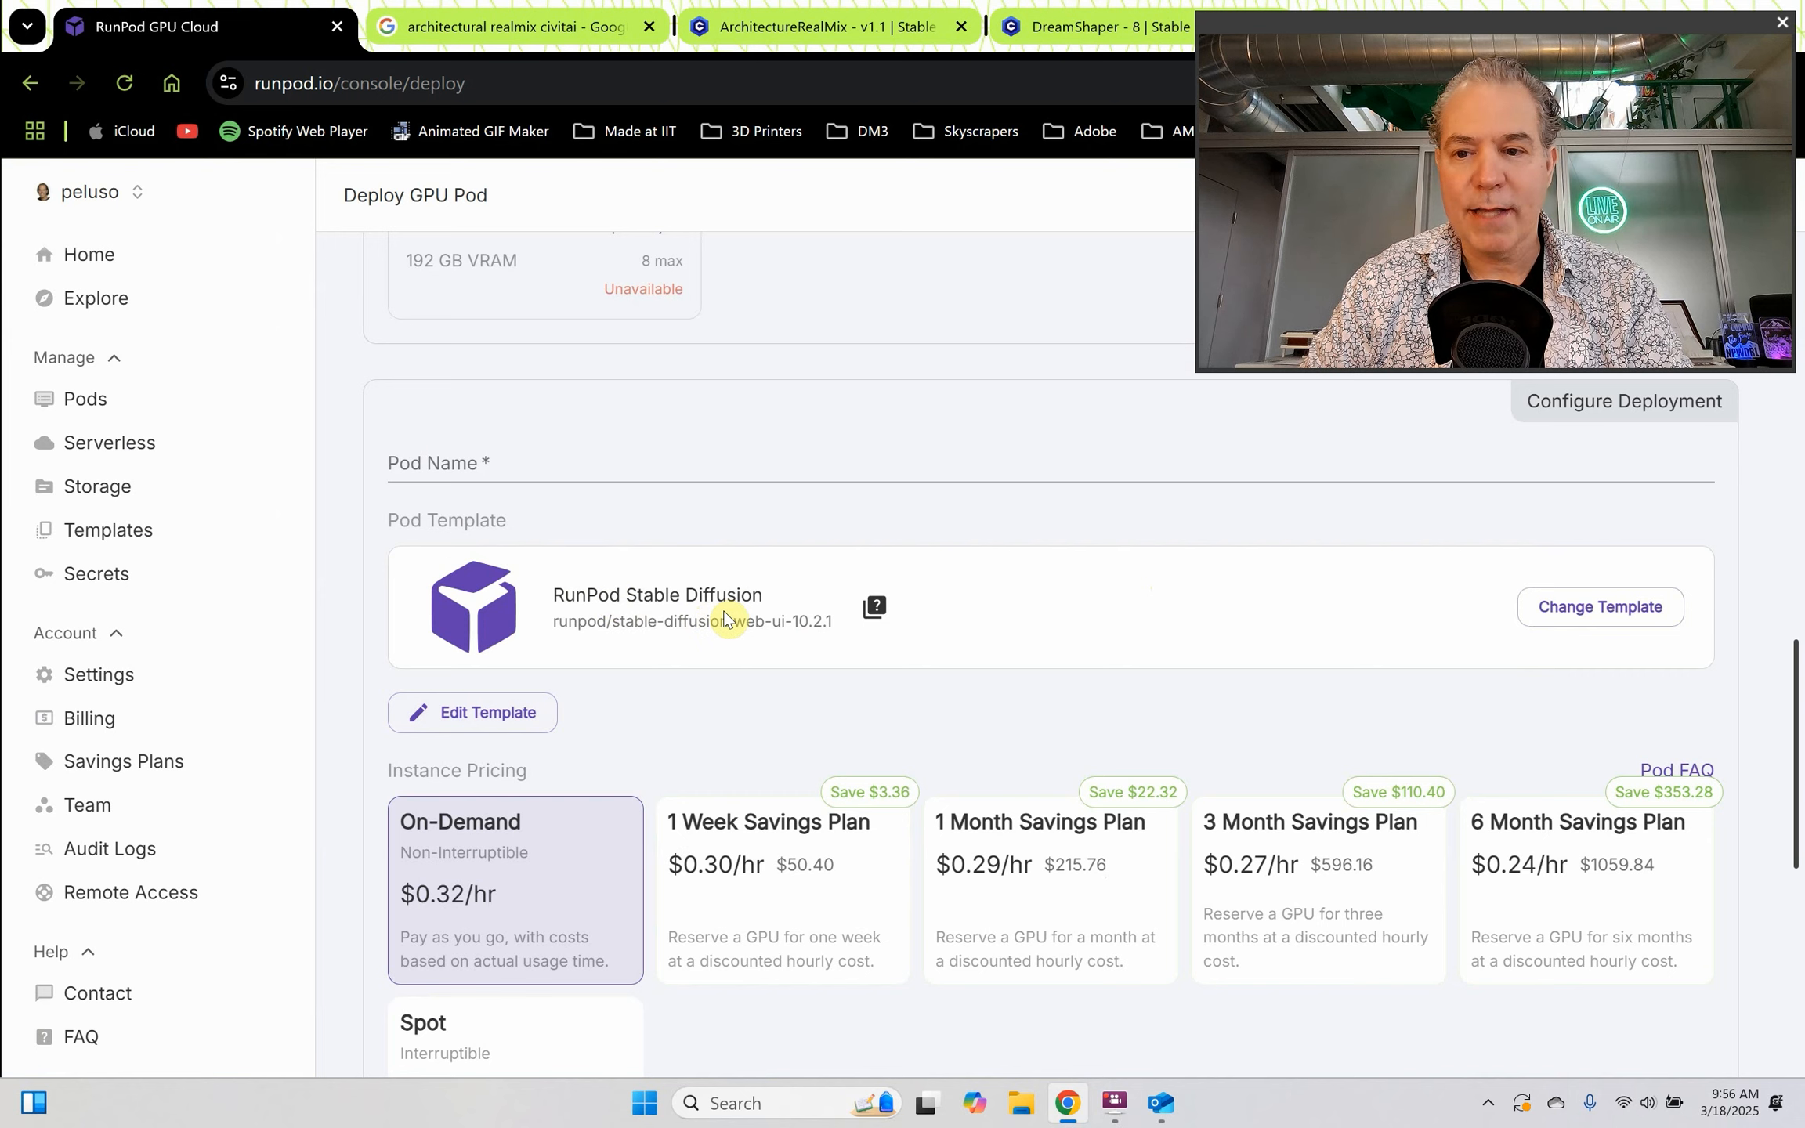
scroll(814, 681, "up", 10)
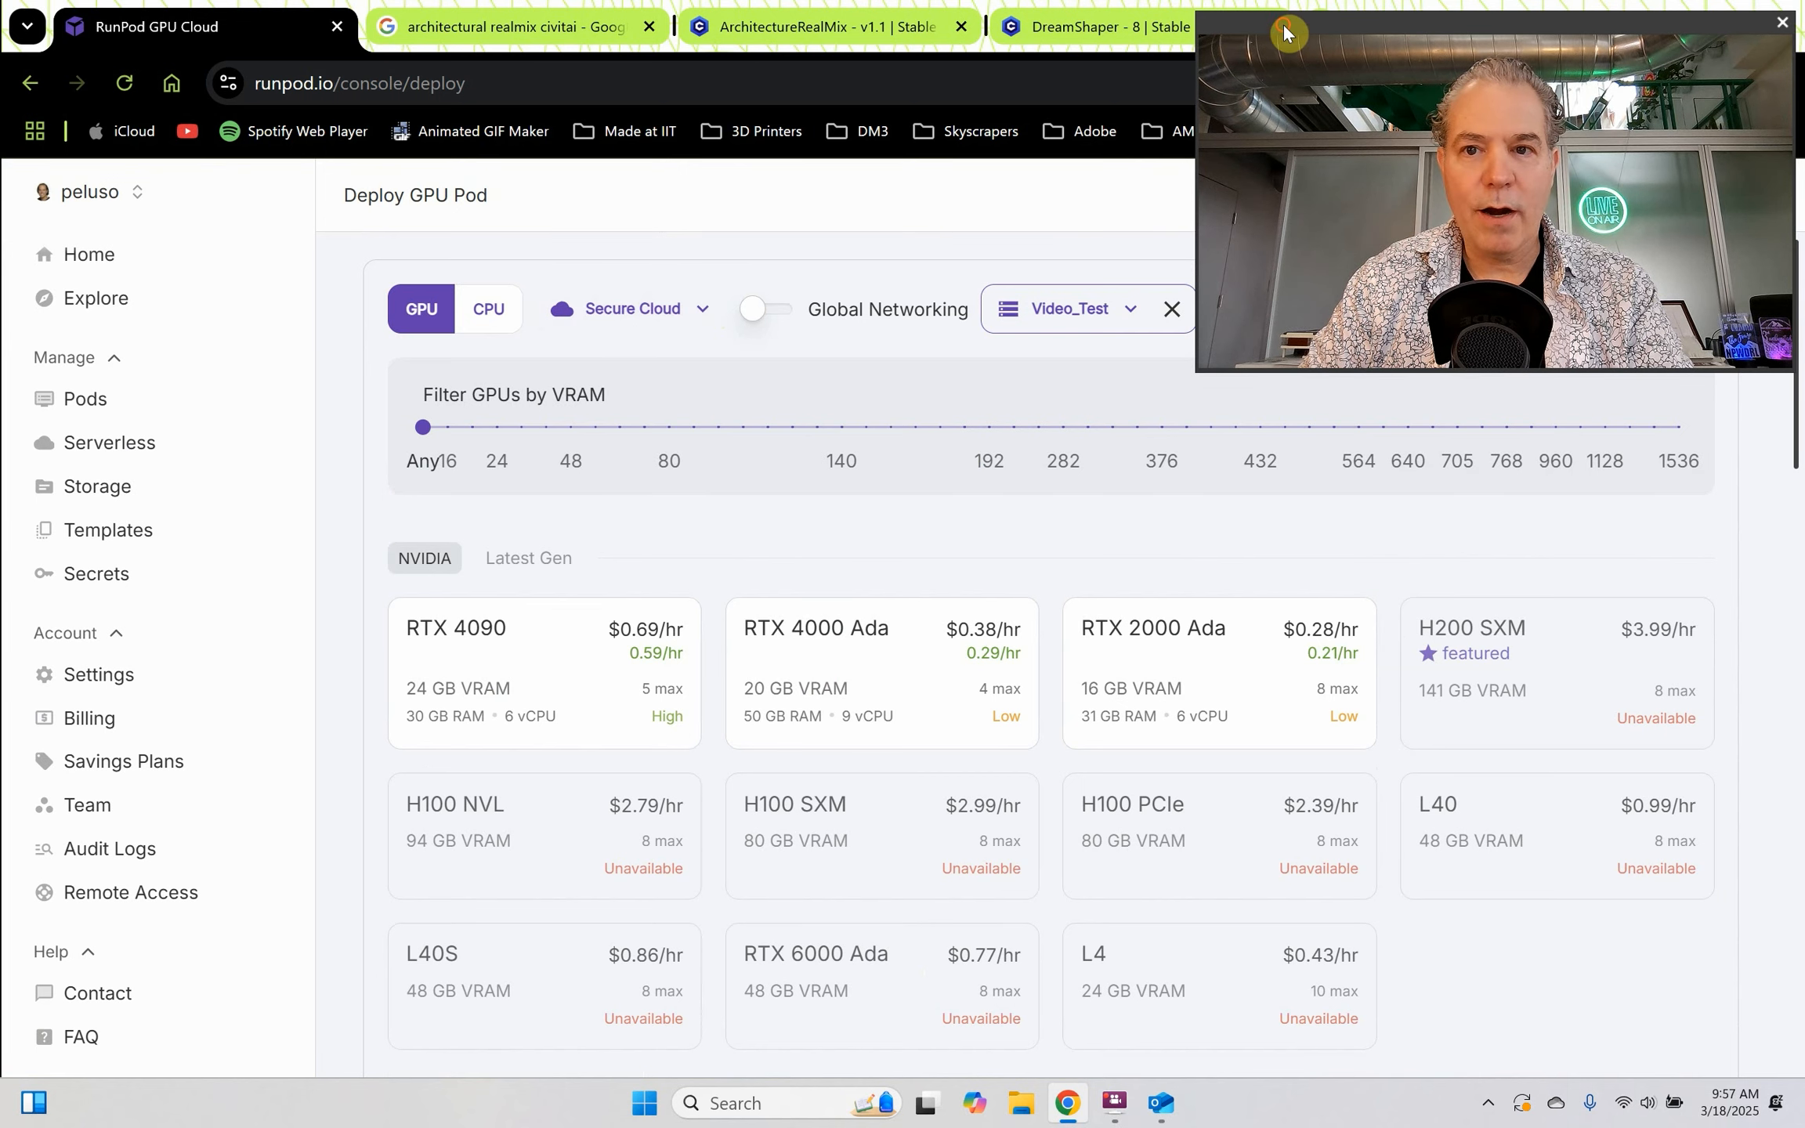
Step: Select the RTX A4000 and deploy the Stable Diffusion pod on demand
left_click_drag(1284, 31, 766, 570)
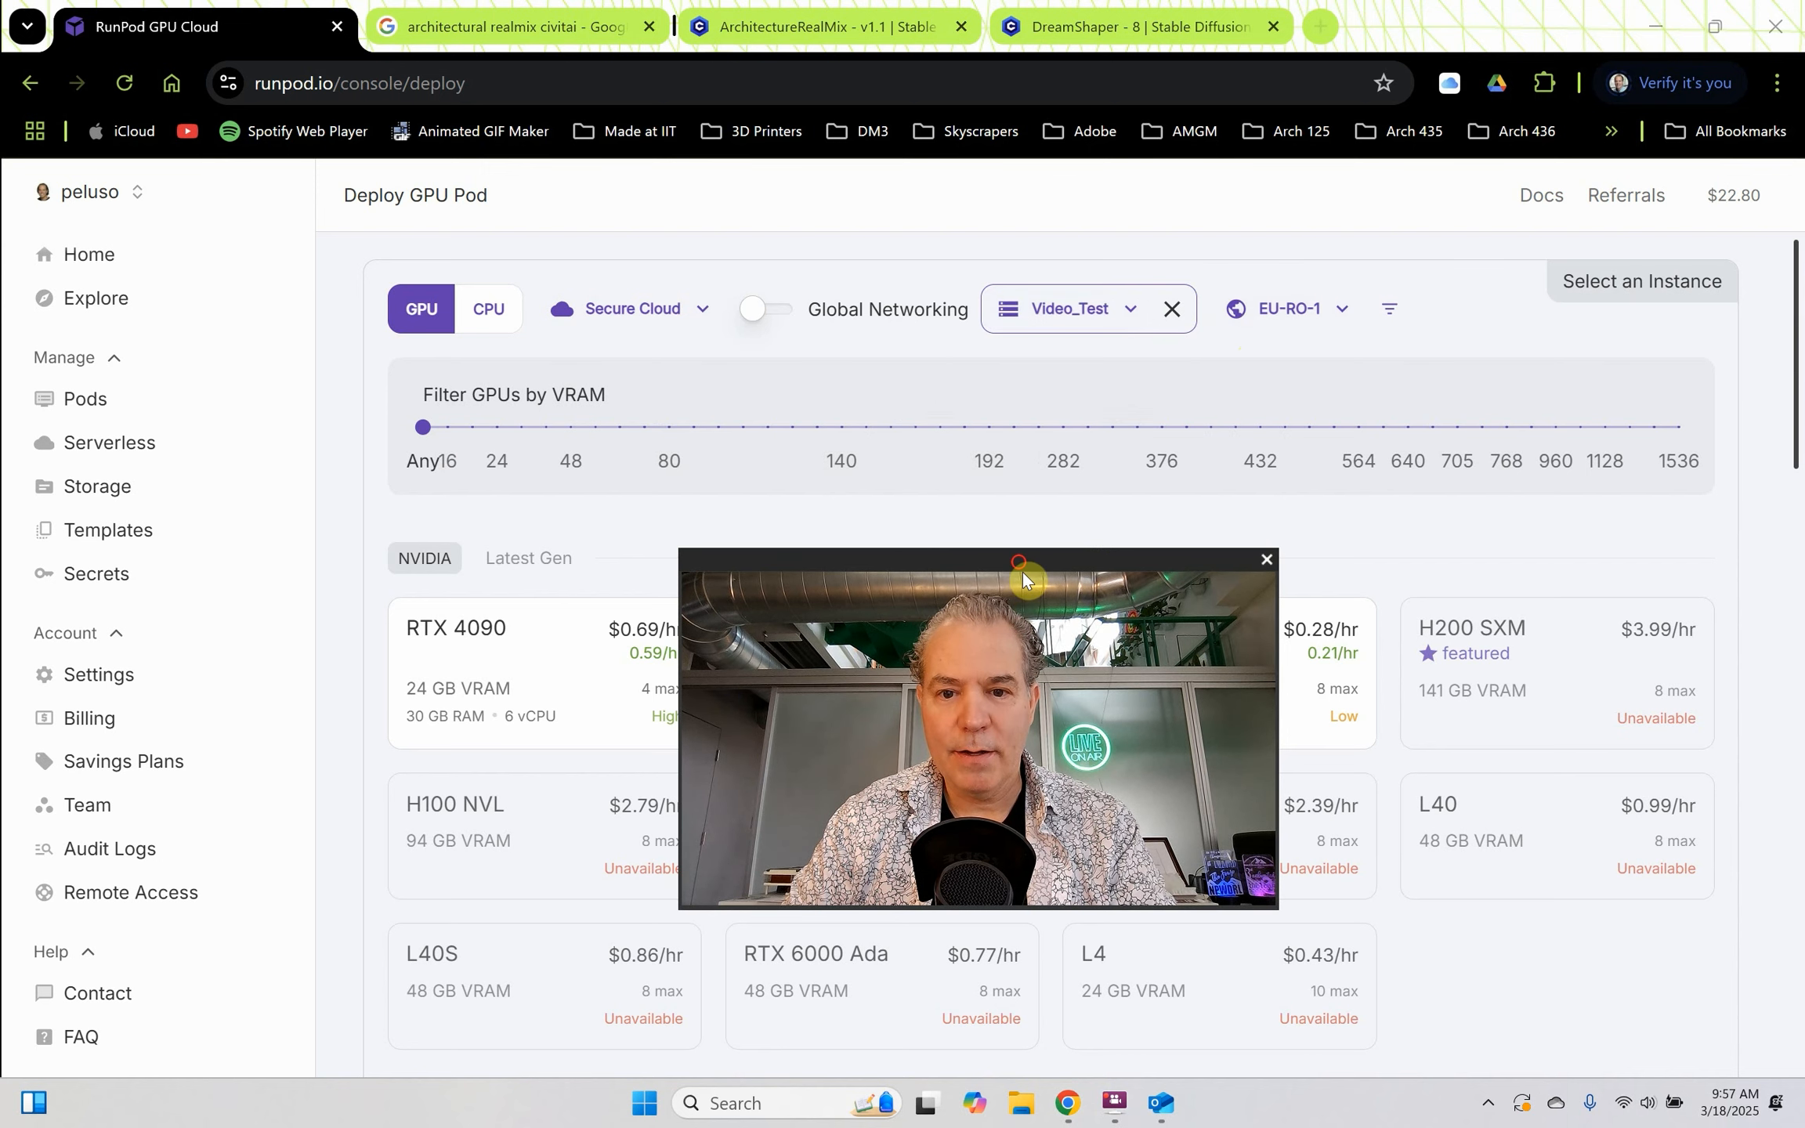
left_click_drag(1336, 332, 1396, 269)
scroll(1387, 885, "down", 5)
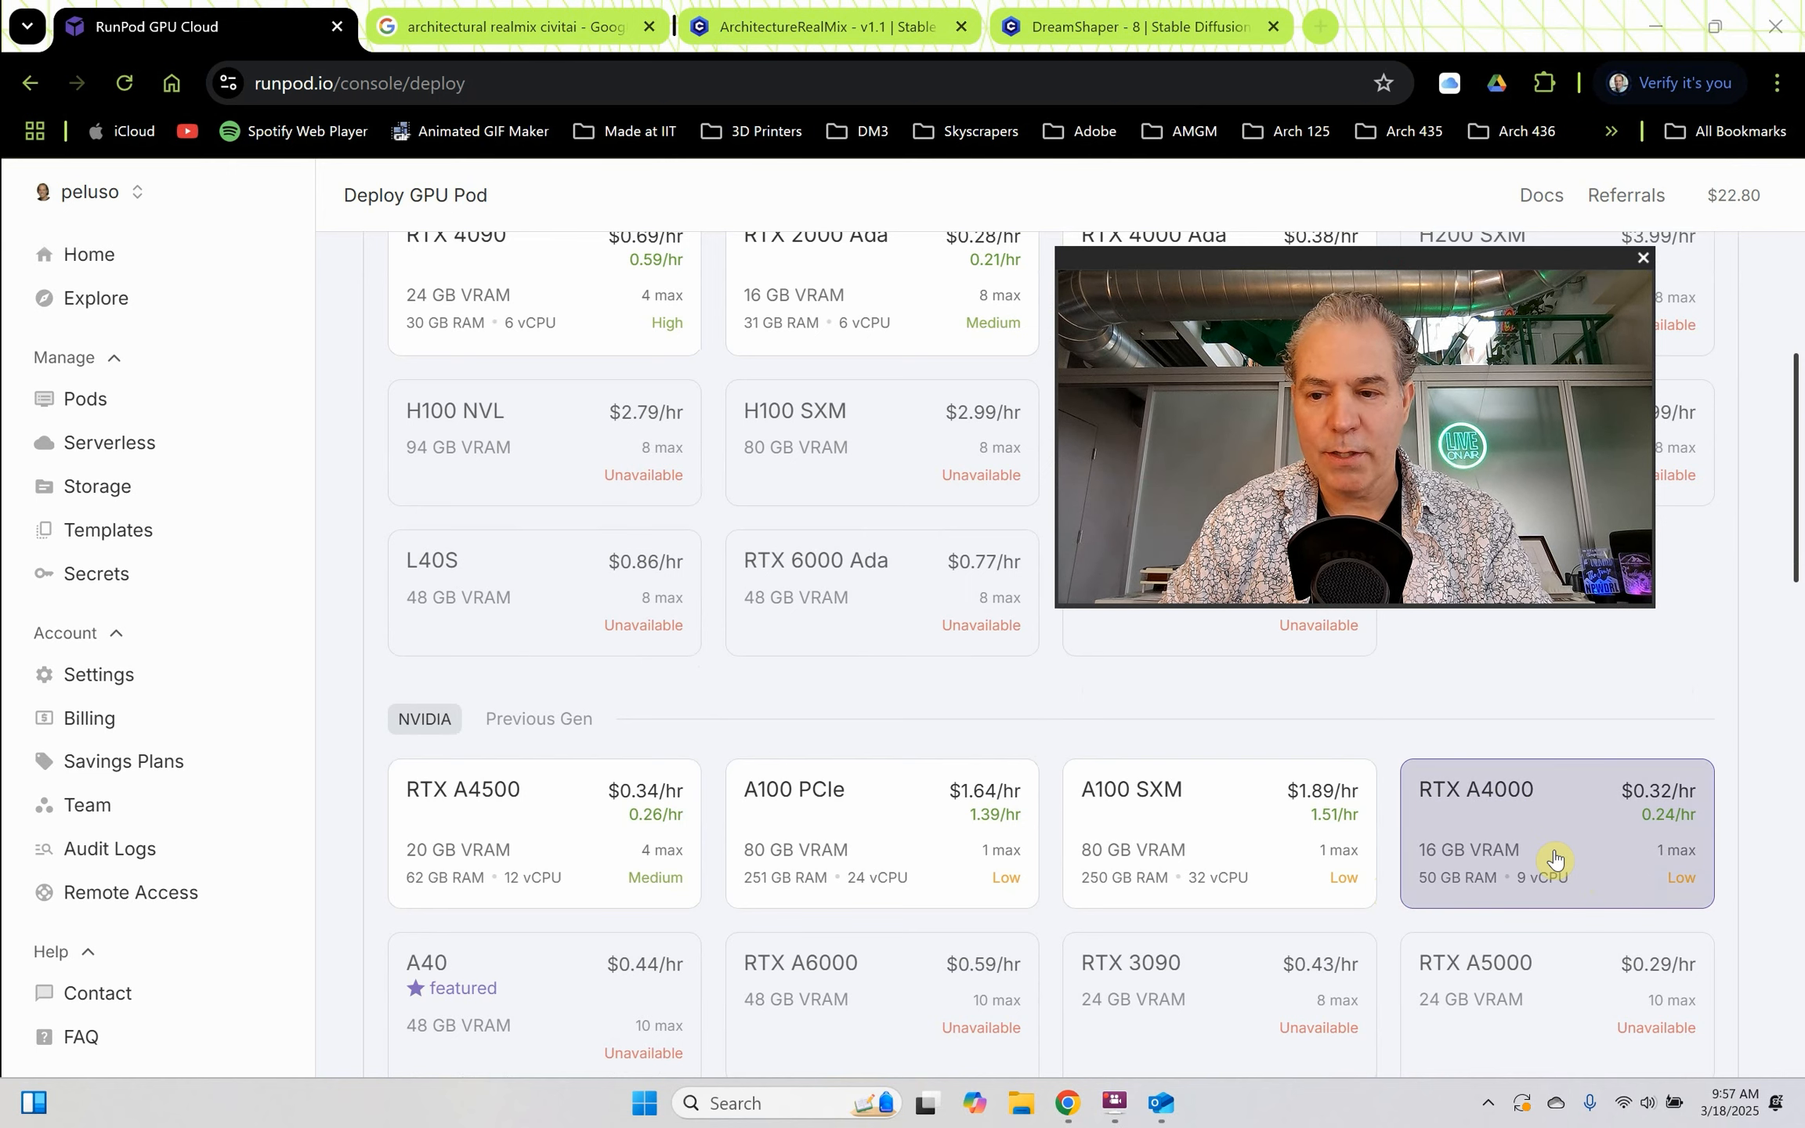
left_click(1669, 791)
scroll(1152, 862, "down", 6)
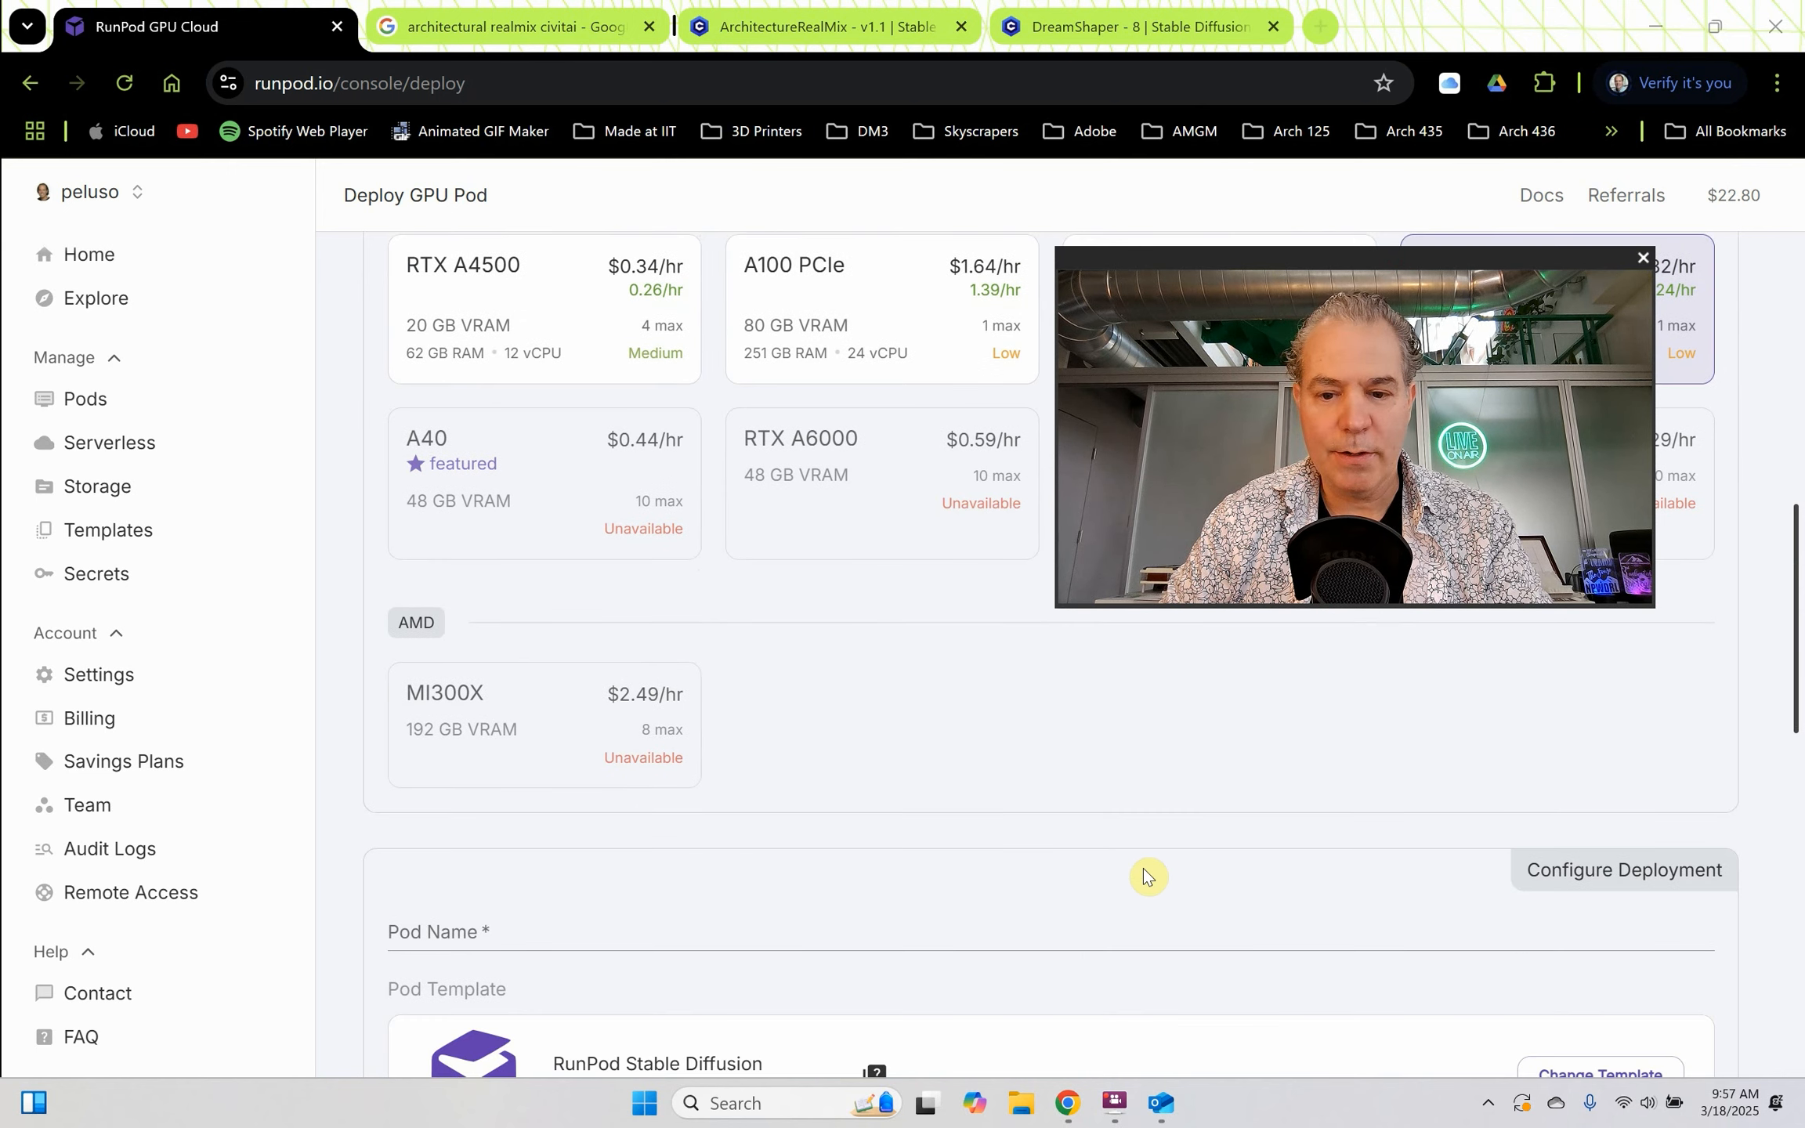
scroll(1143, 876, "down", 5)
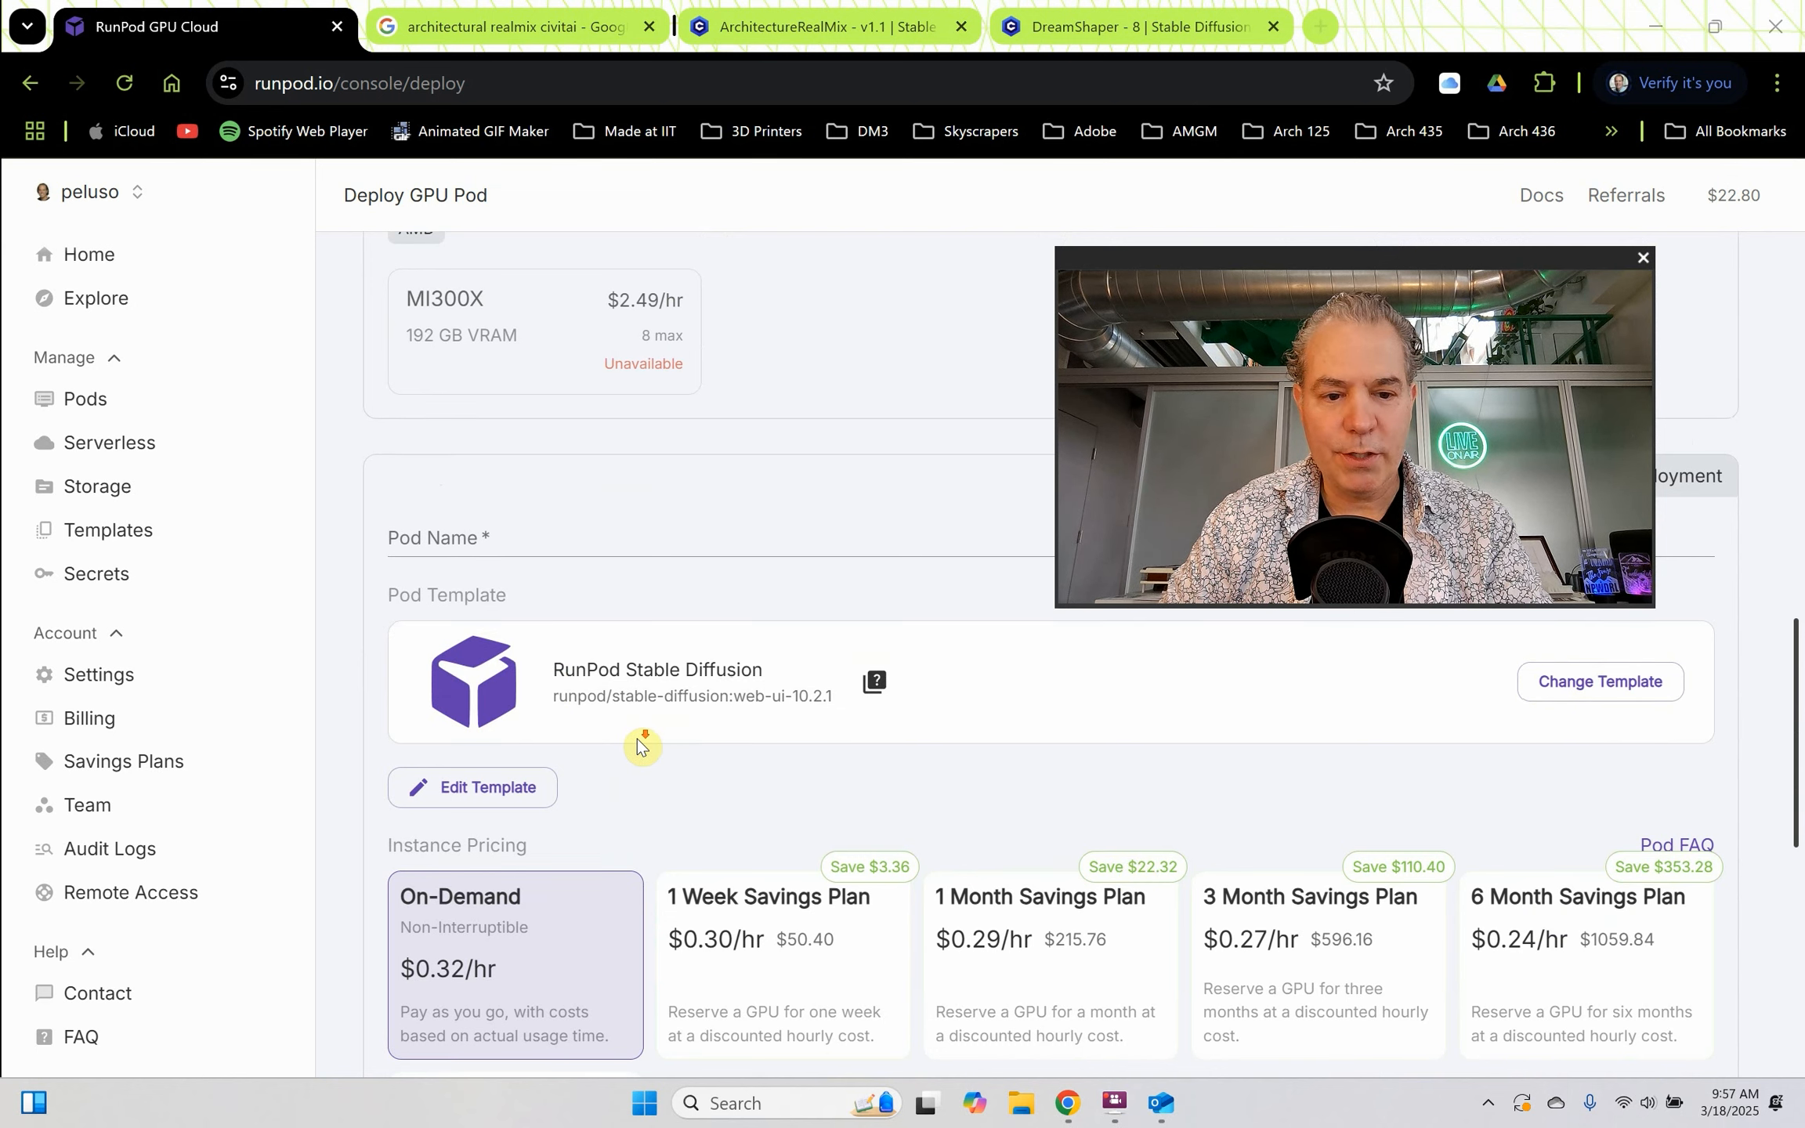
scroll(626, 728, "down", 10)
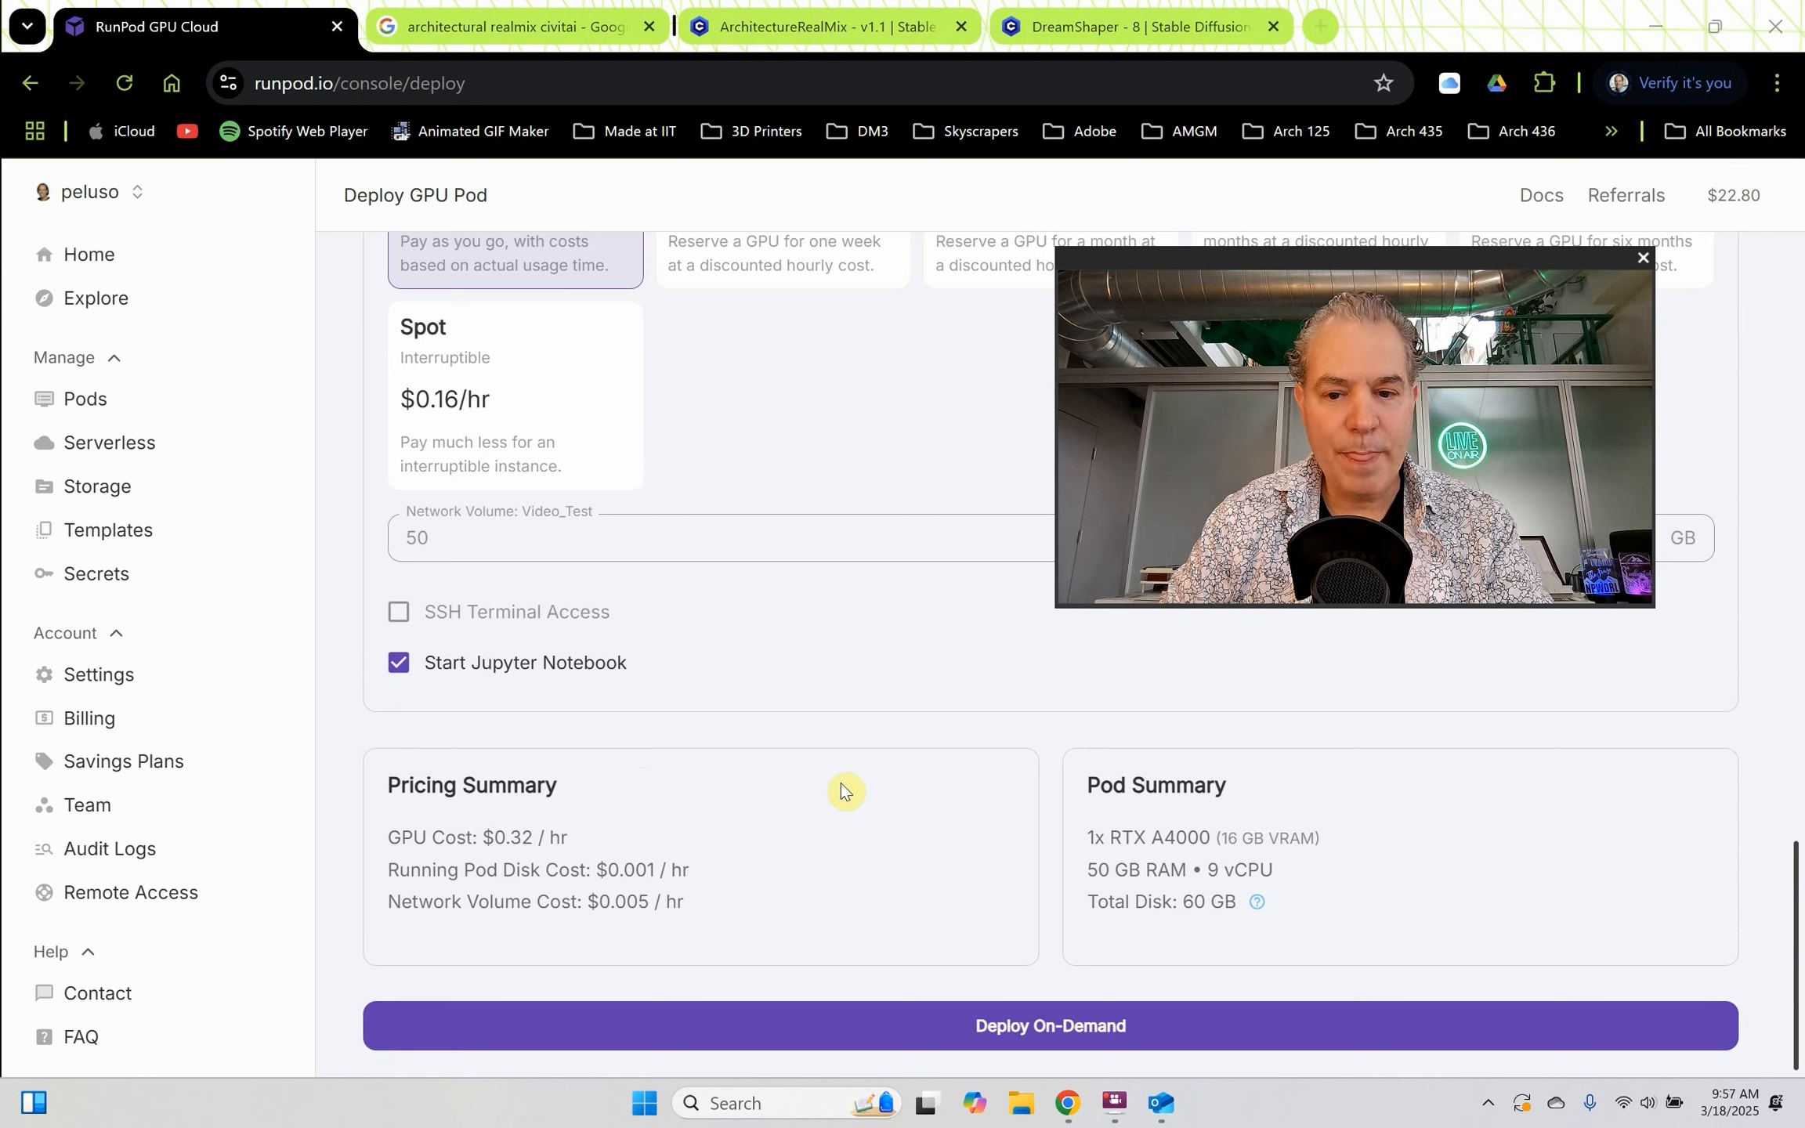
left_click(959, 1023)
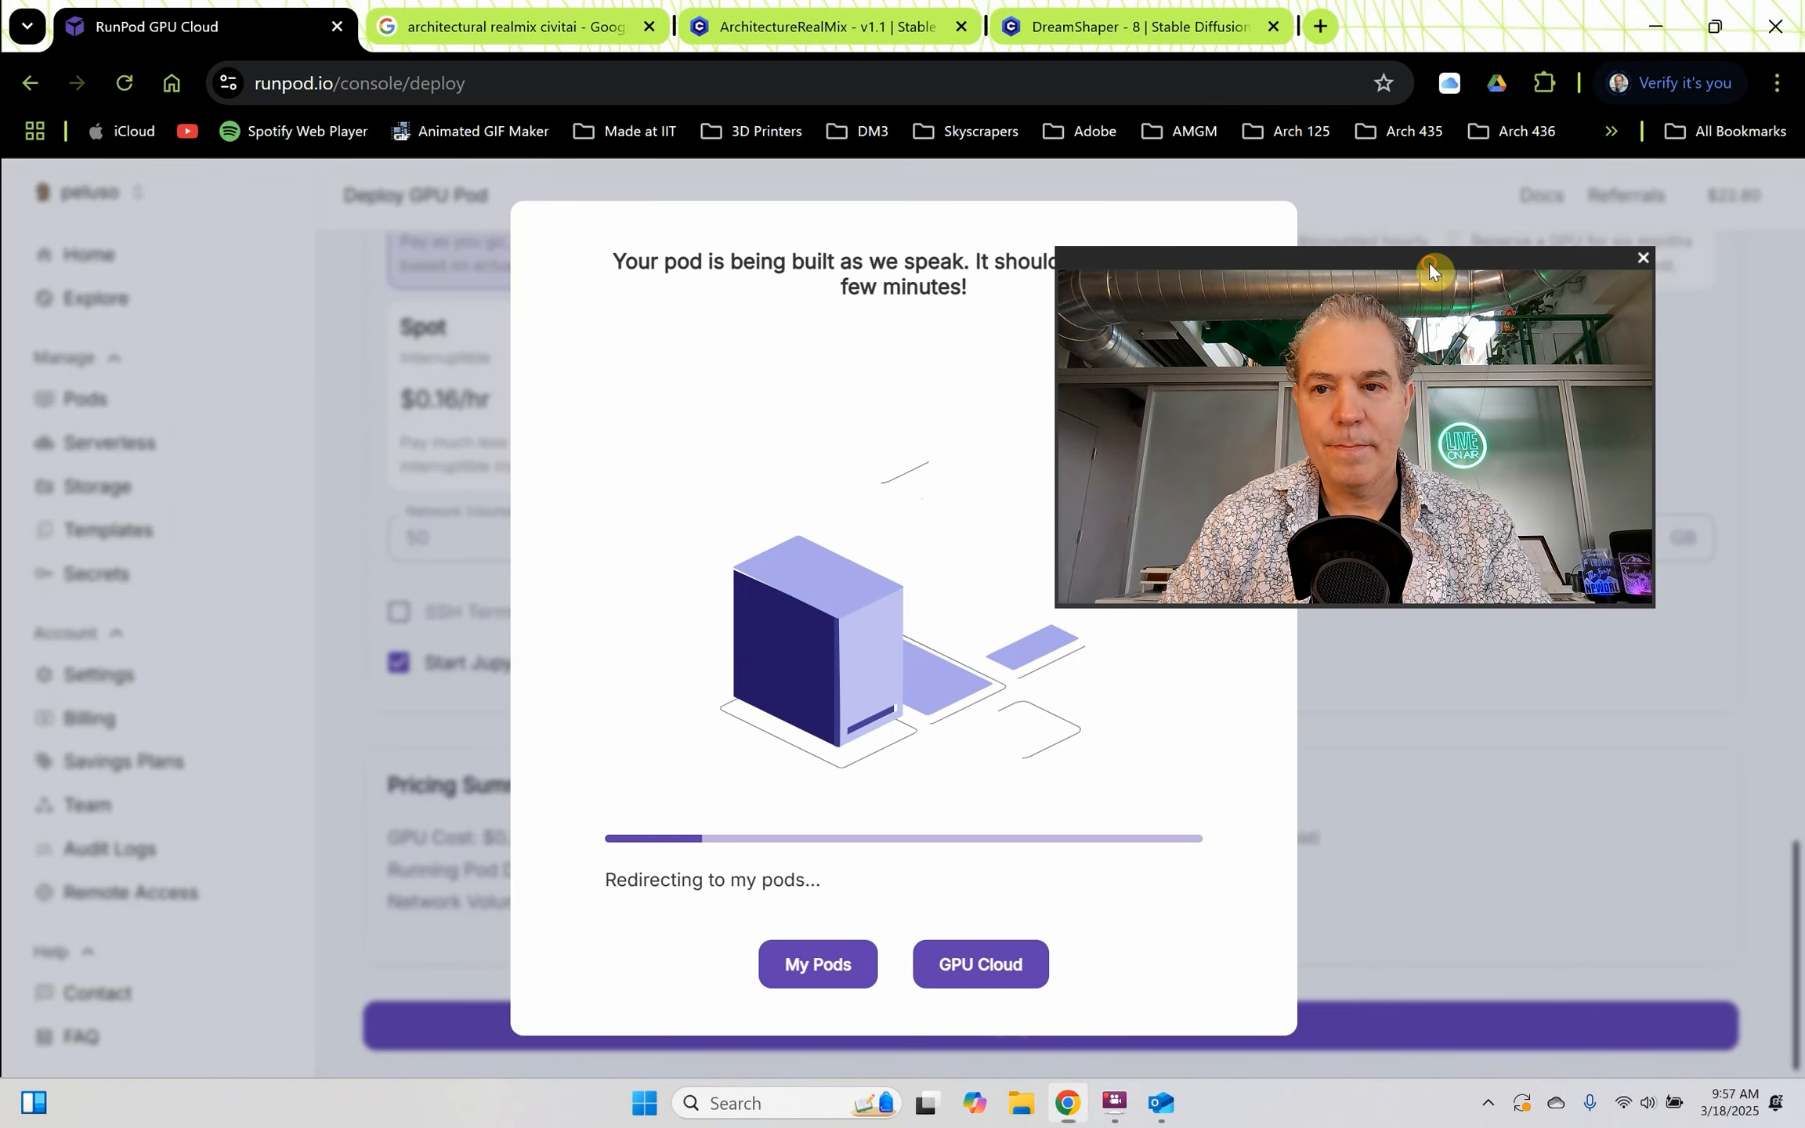
Step: Watch the pod's container logs until startup finishes, then show its connection options
left_click_drag(1428, 262, 1561, 30)
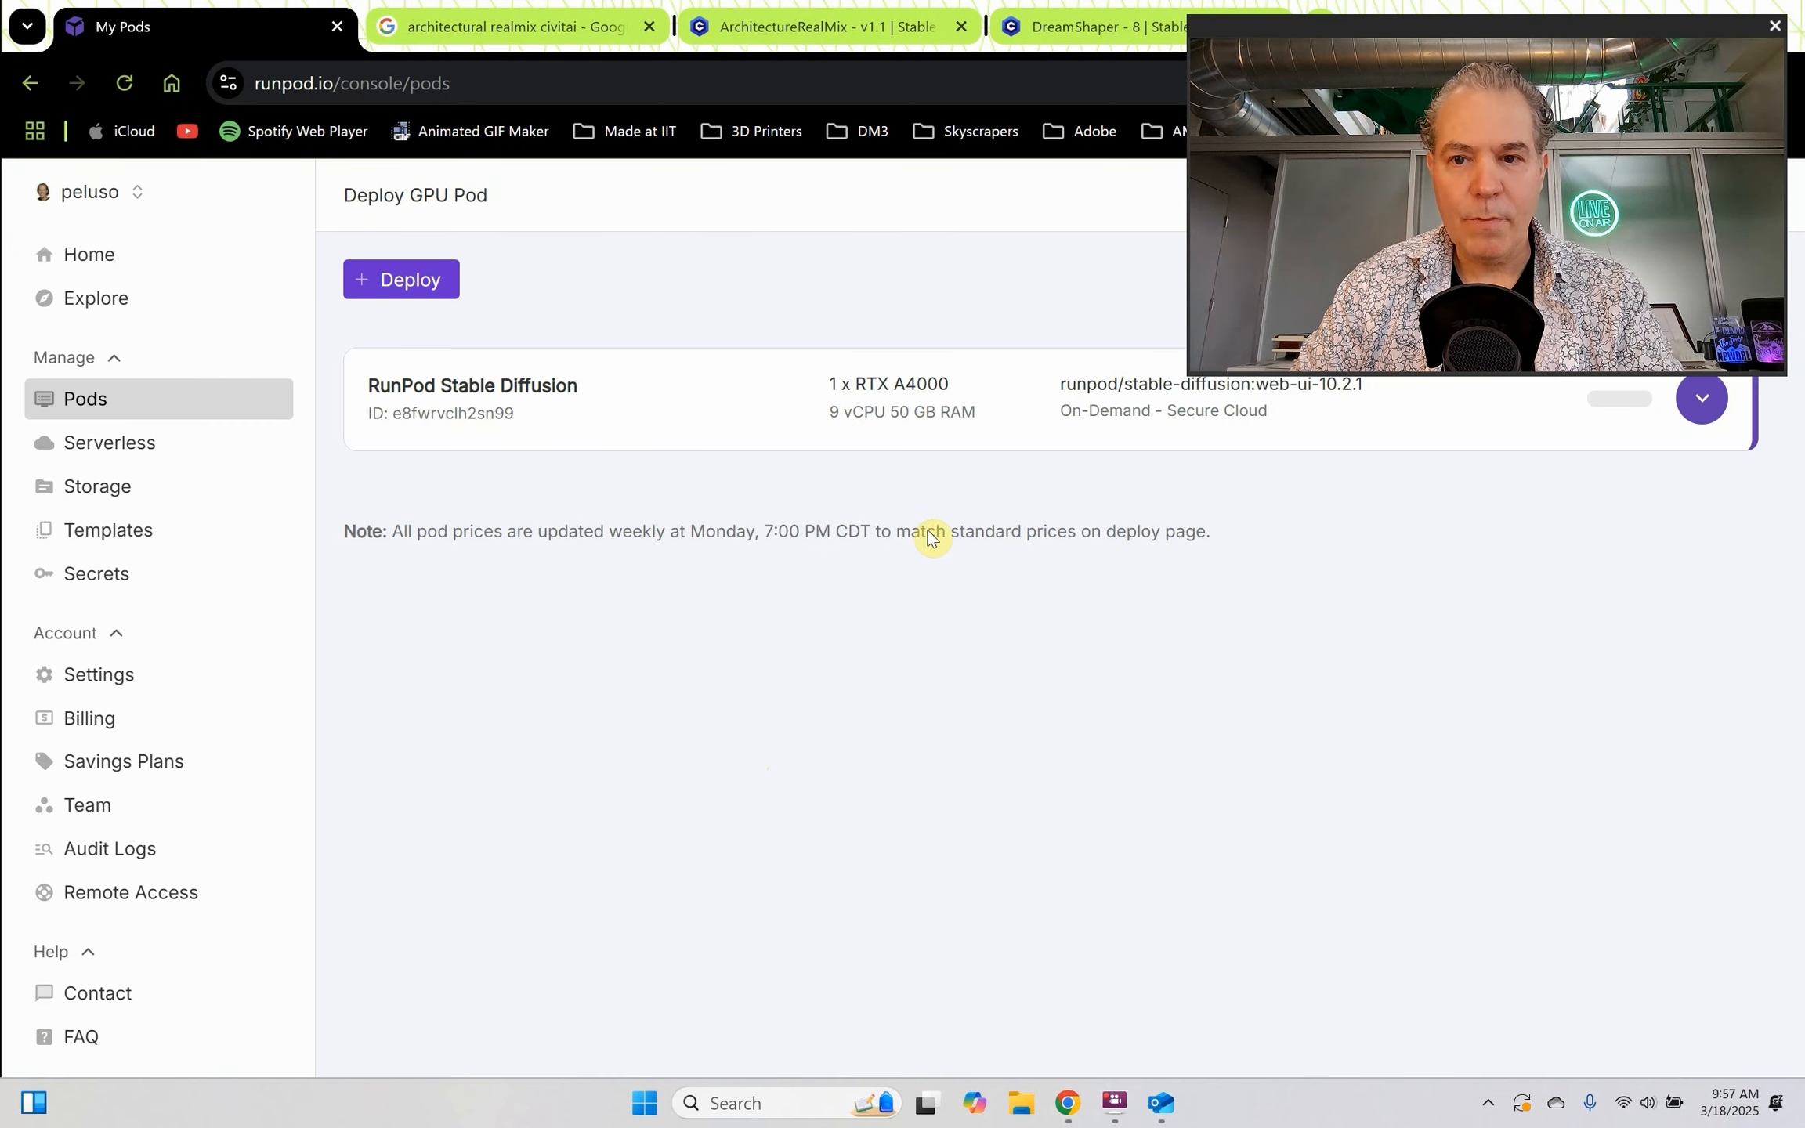
left_click_drag(1488, 32, 1487, 718)
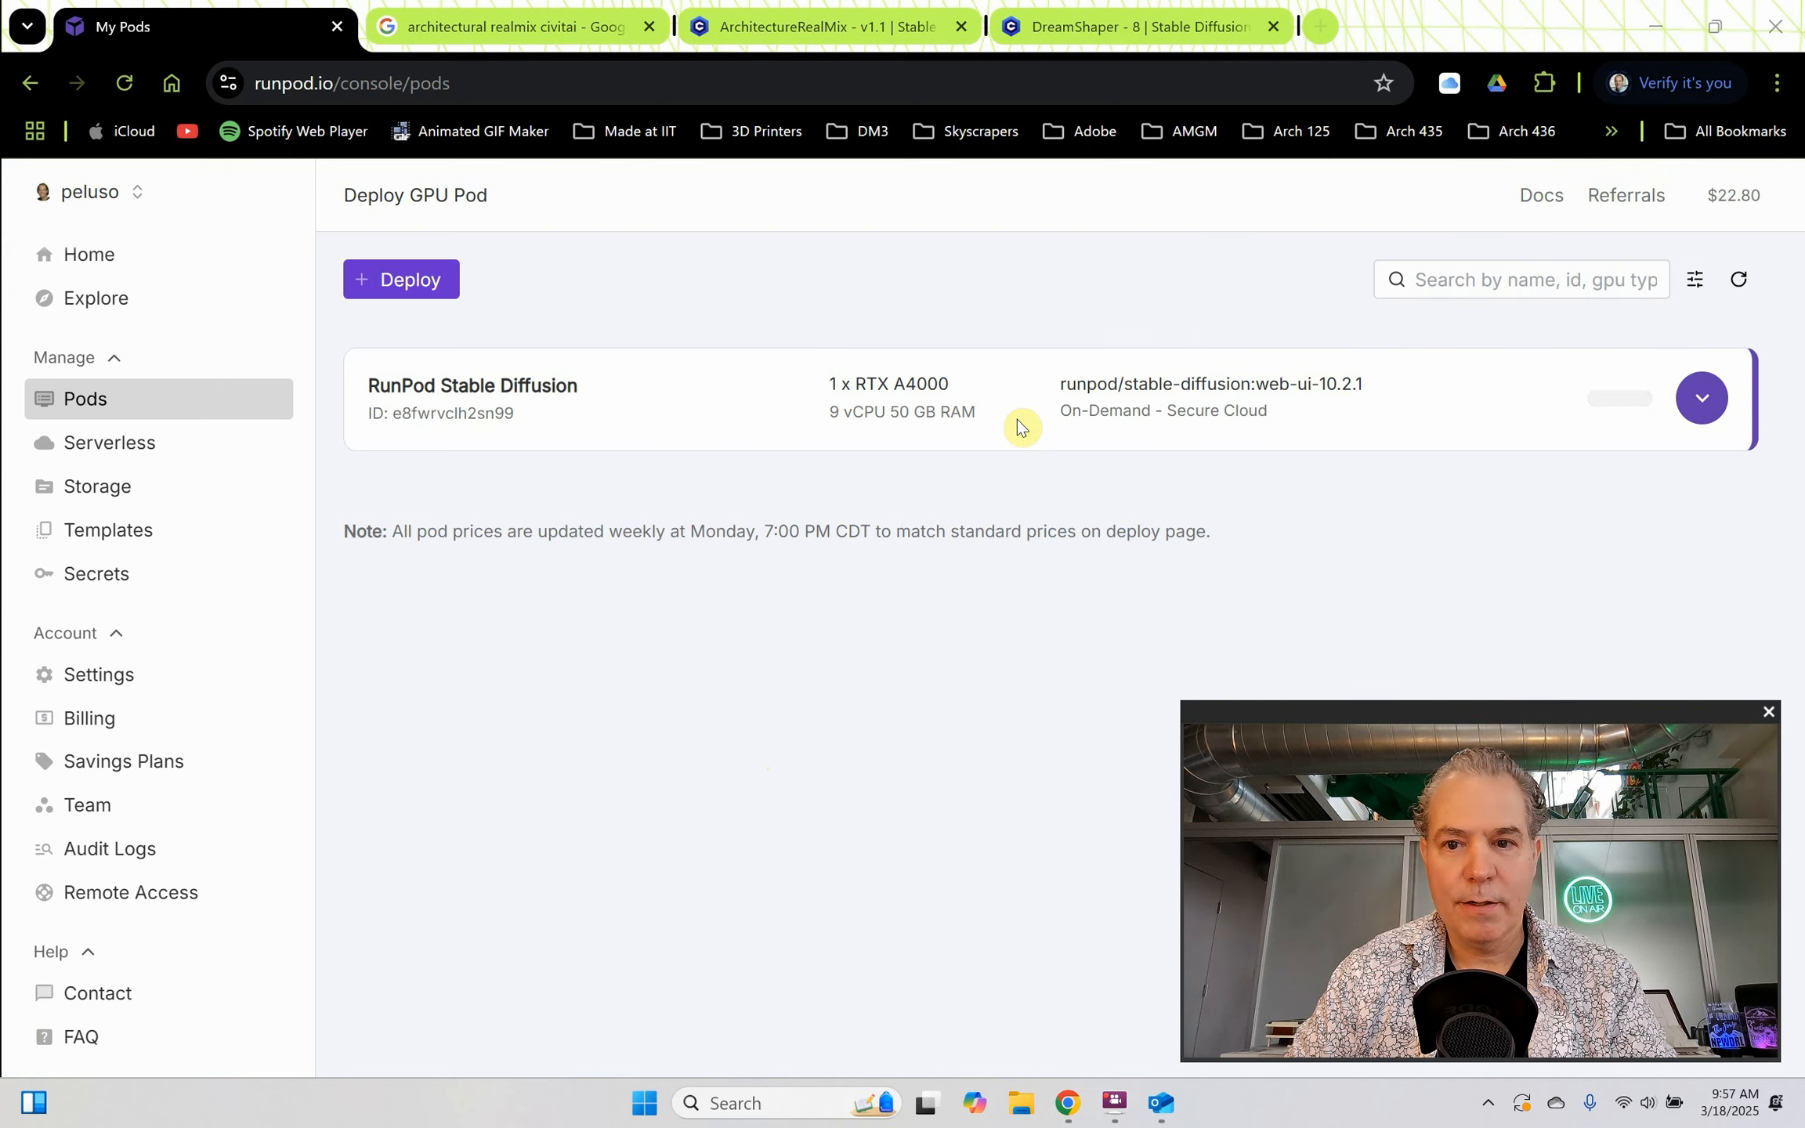
left_click(1701, 397)
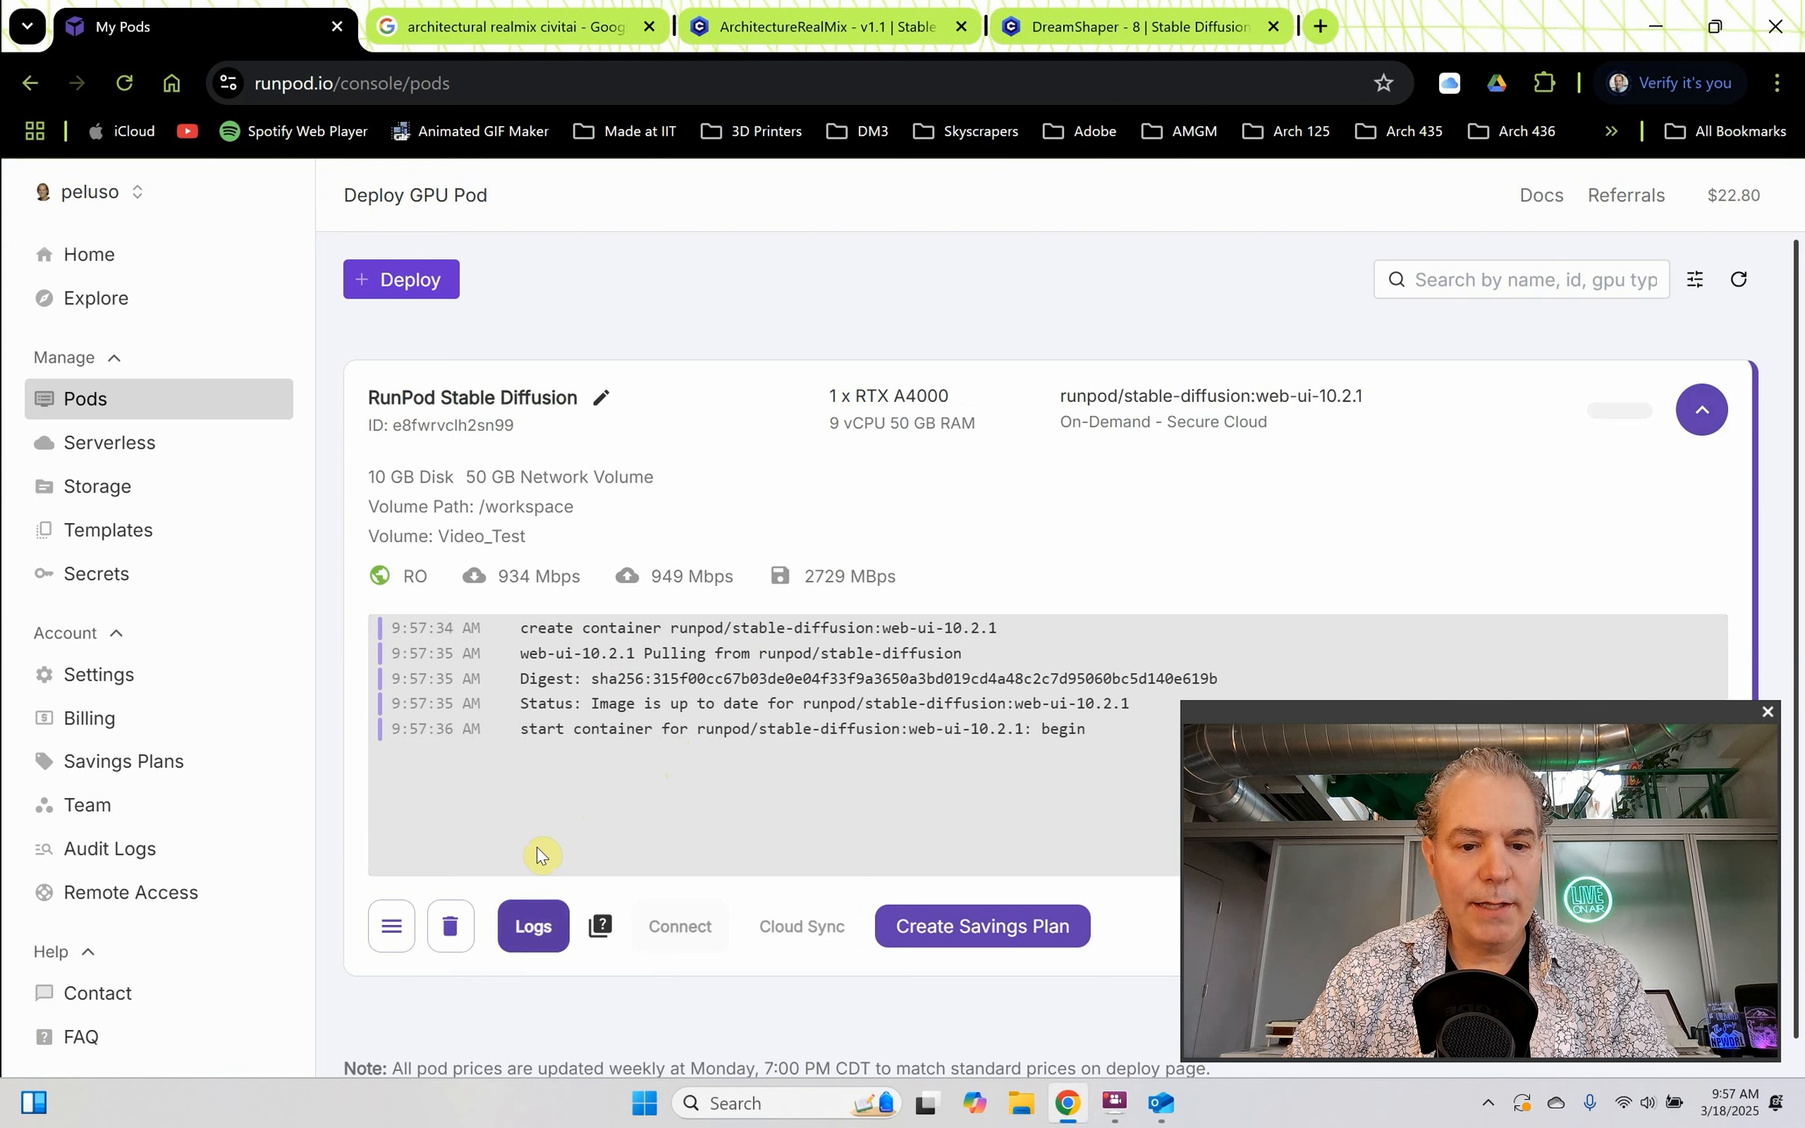
left_click(521, 931)
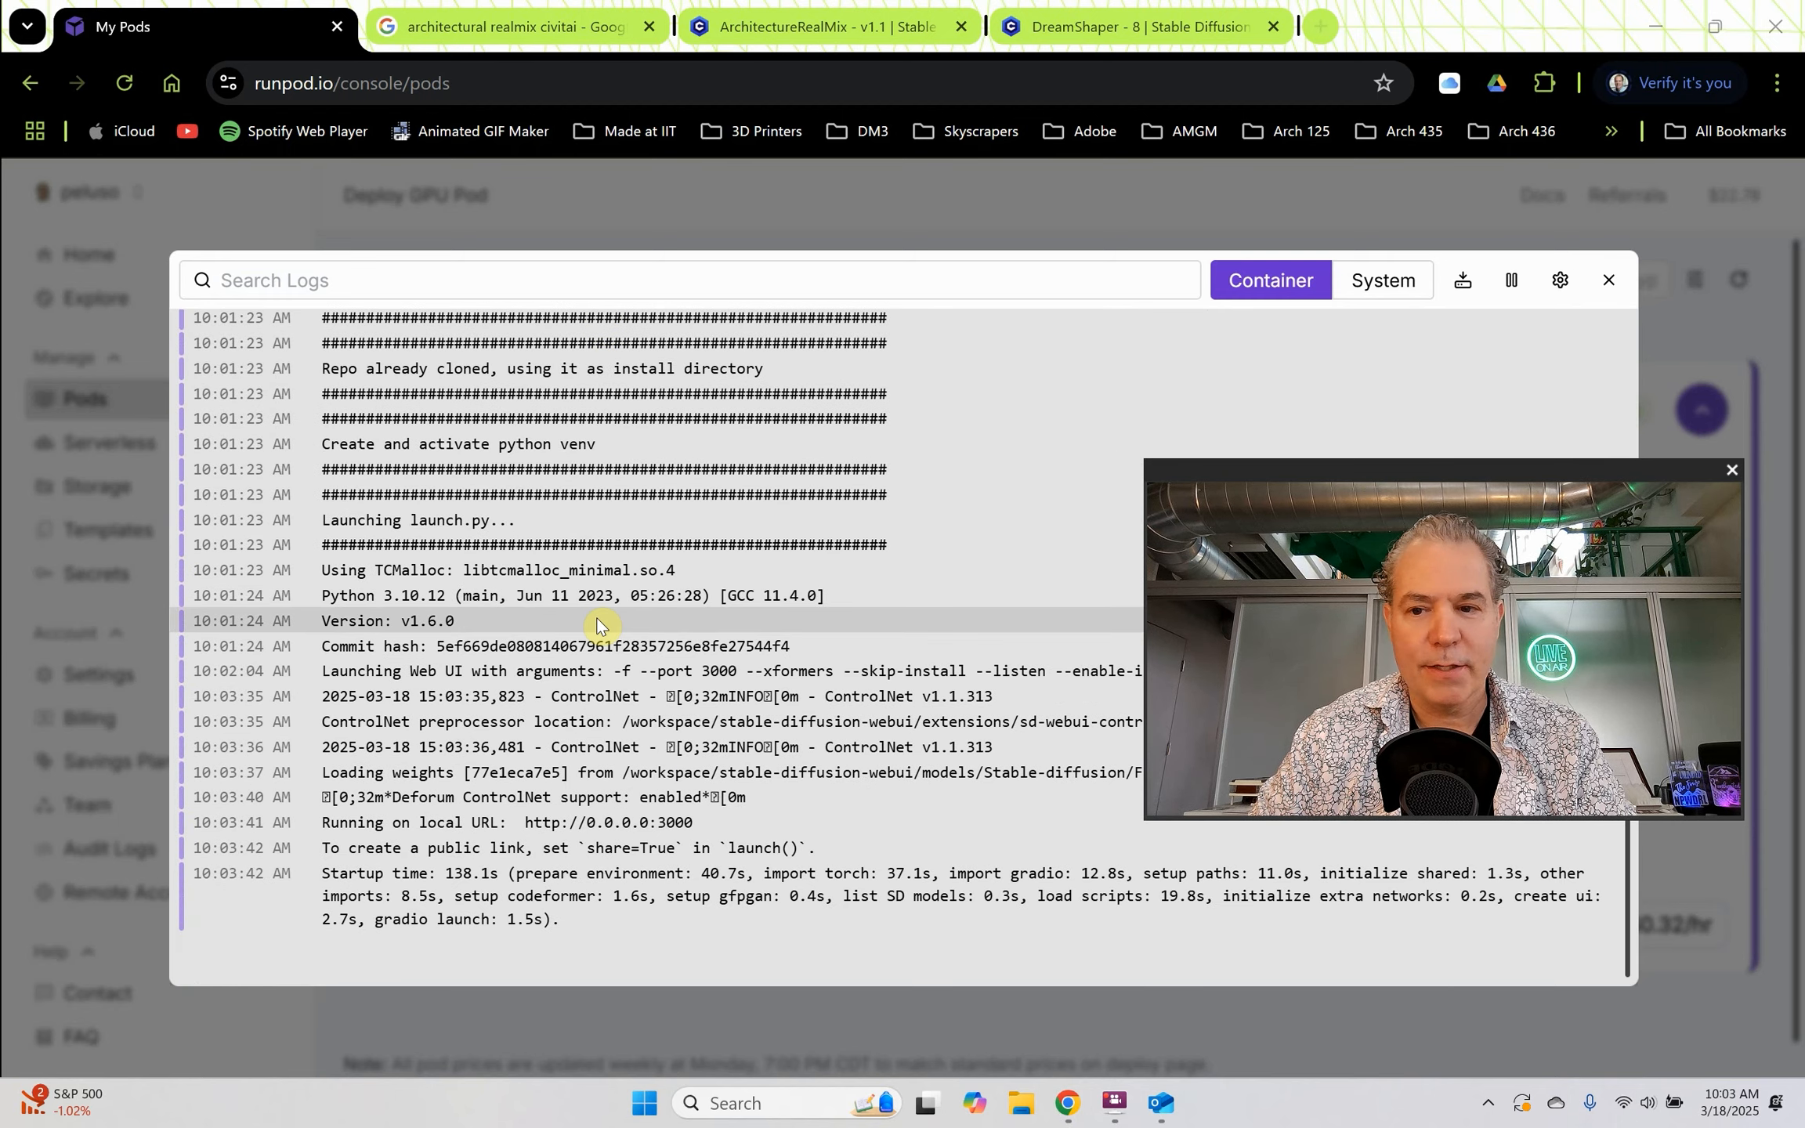
left_click(1608, 282)
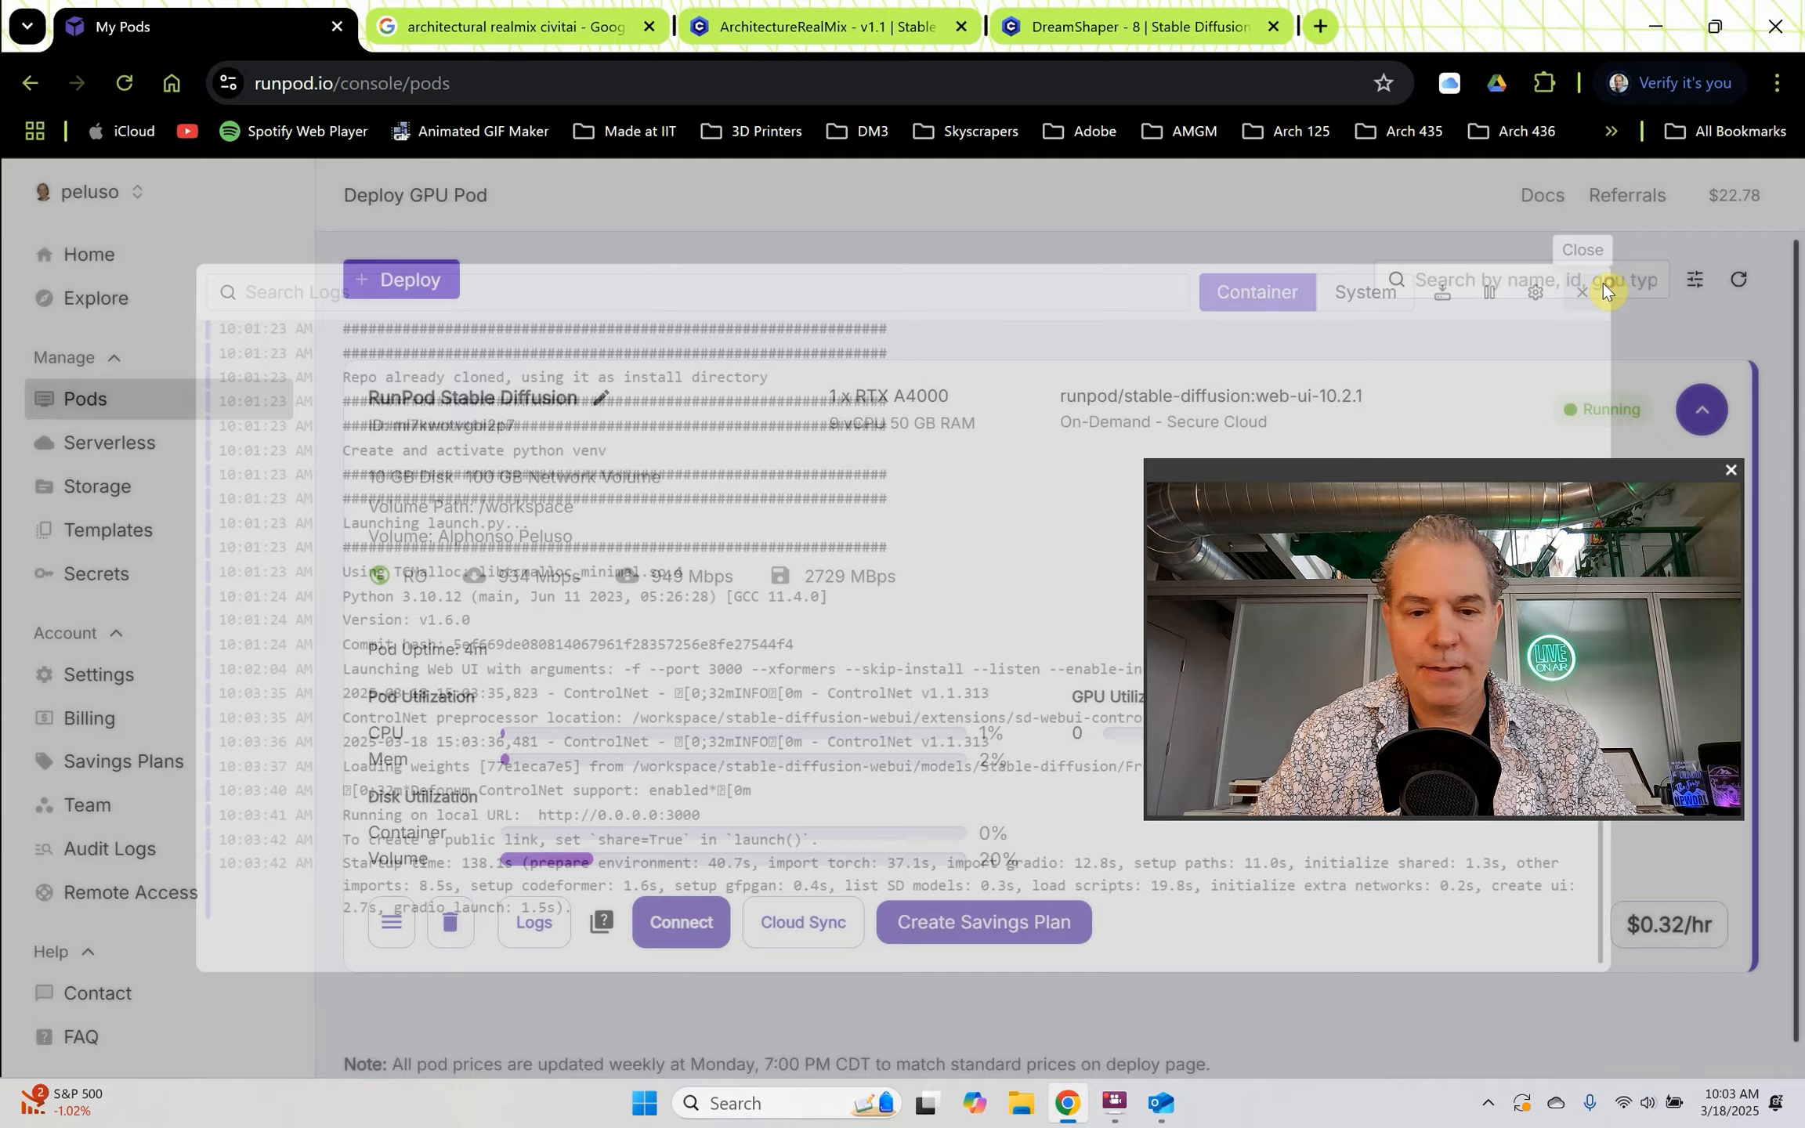
left_click(681, 922)
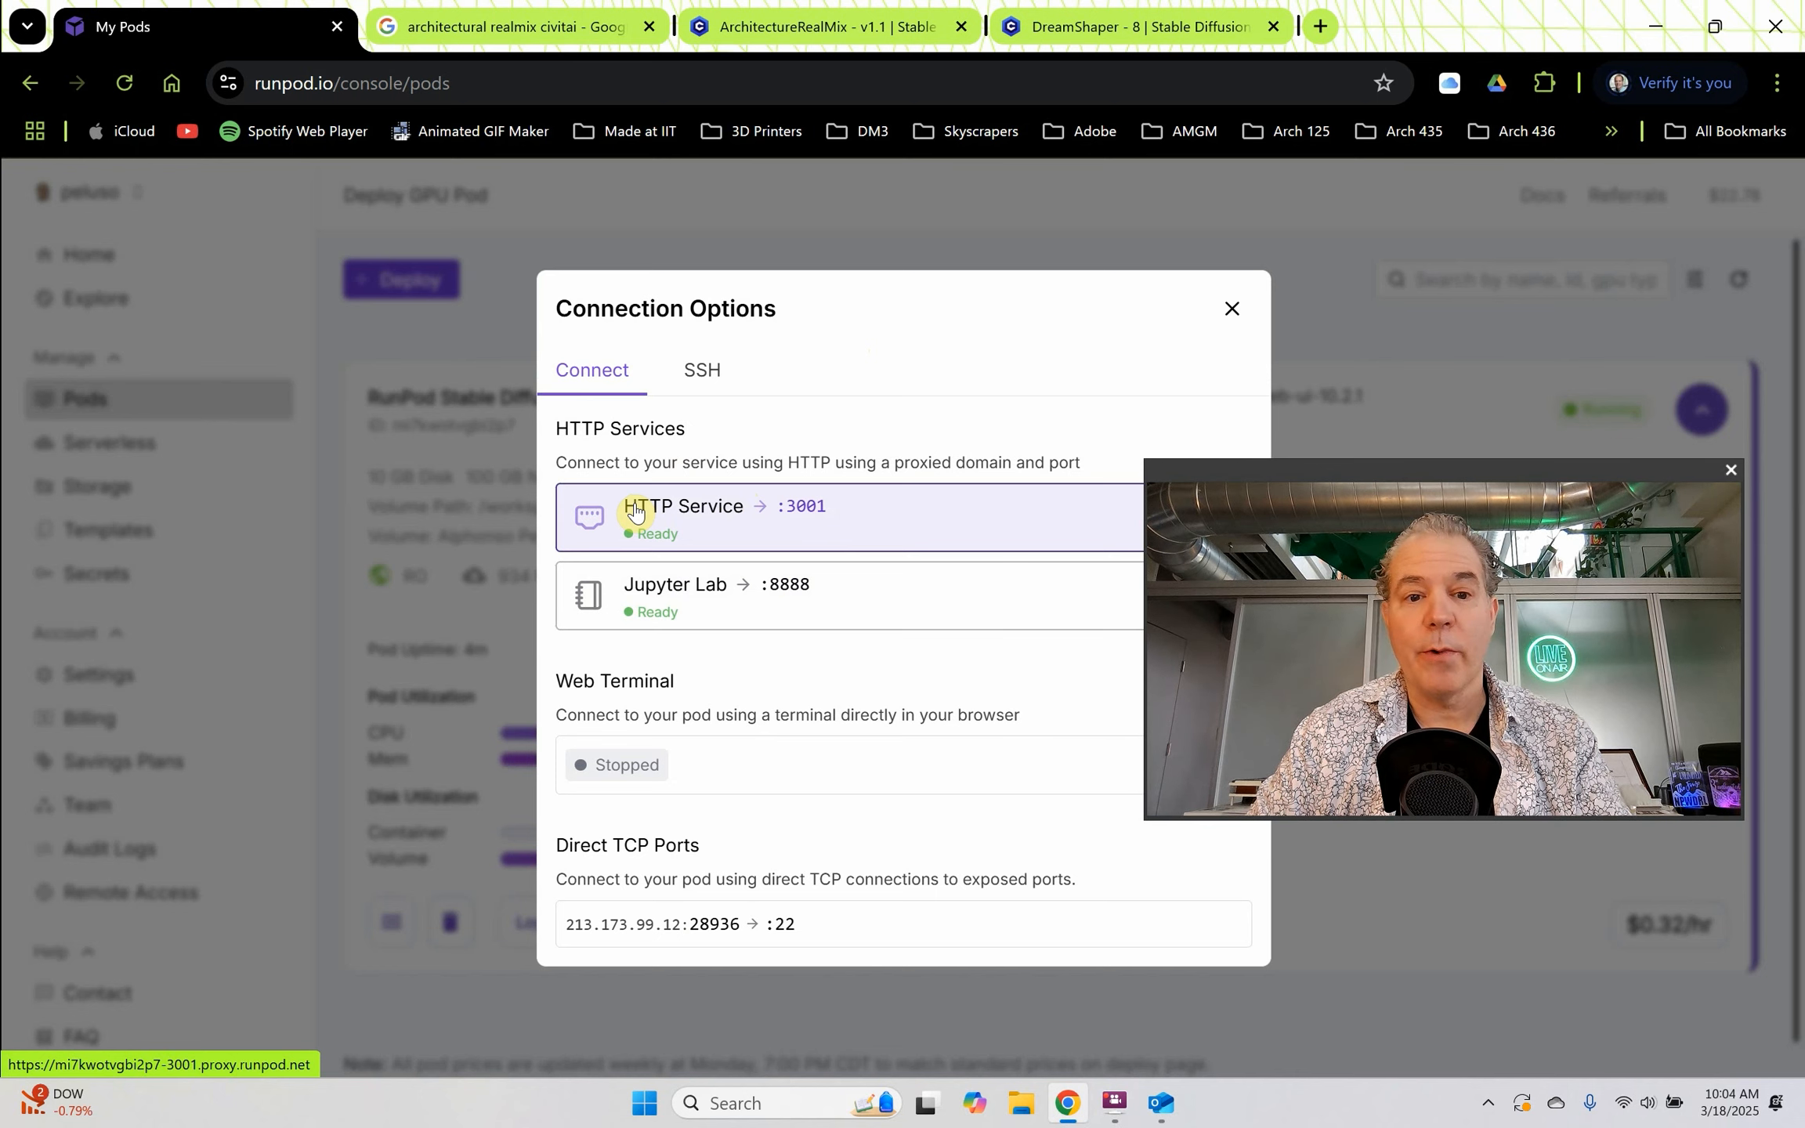
Step: Launch the HTTP Service on port 3001 and switch to its Stable Diffusion tab
left_click(670, 525)
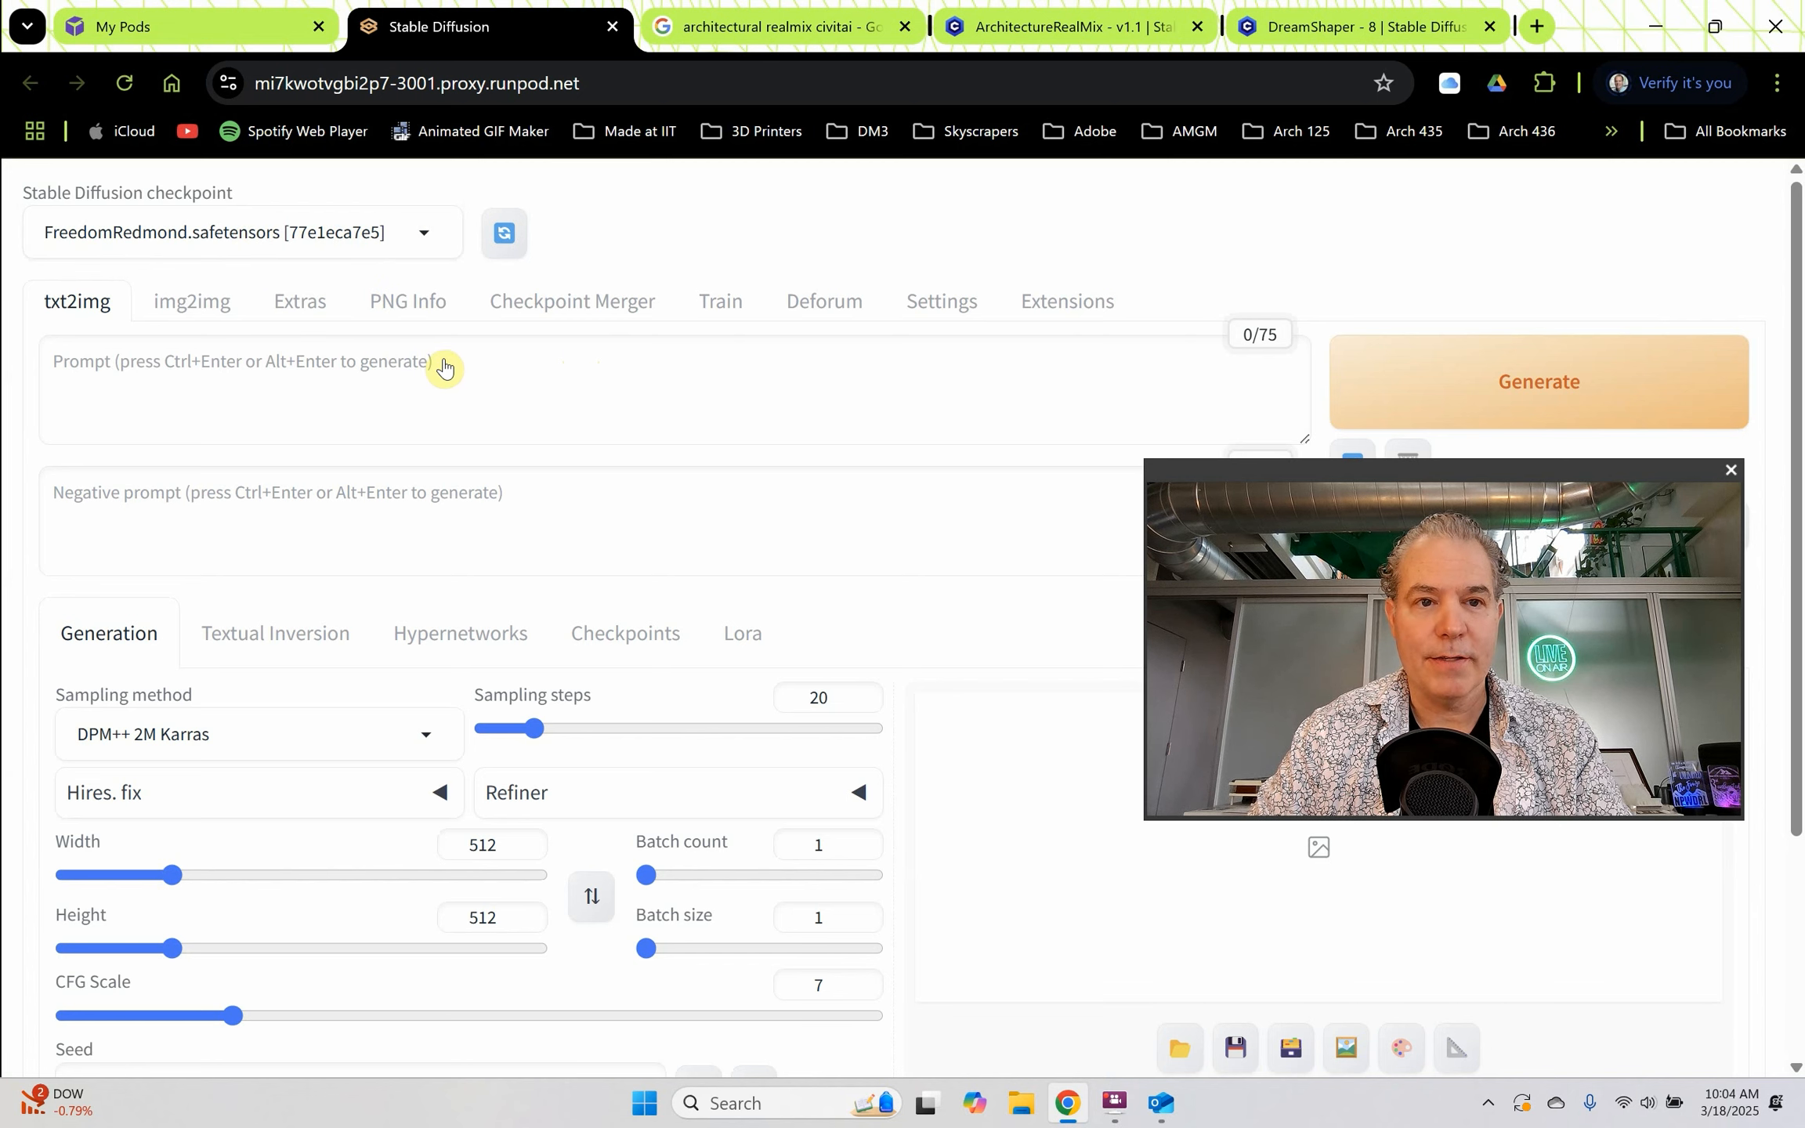
left_click(211, 38)
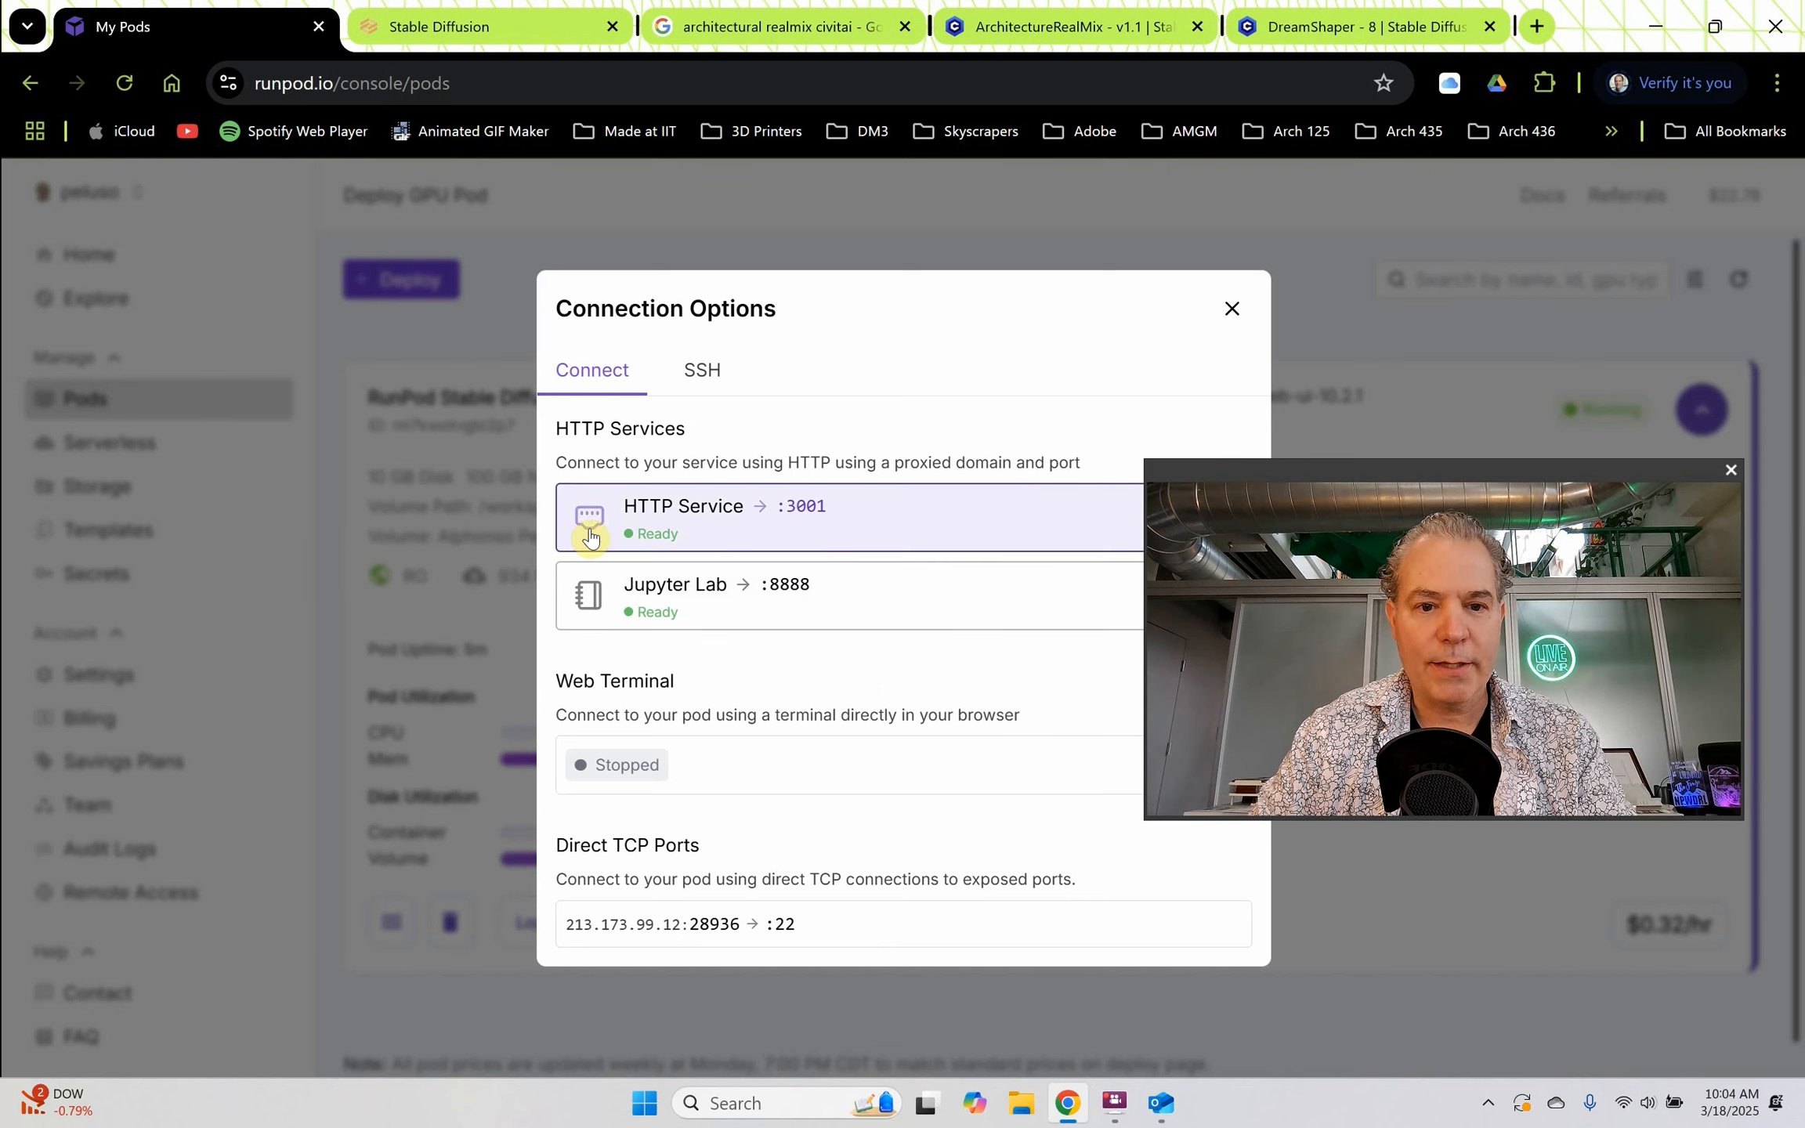
left_click(644, 539)
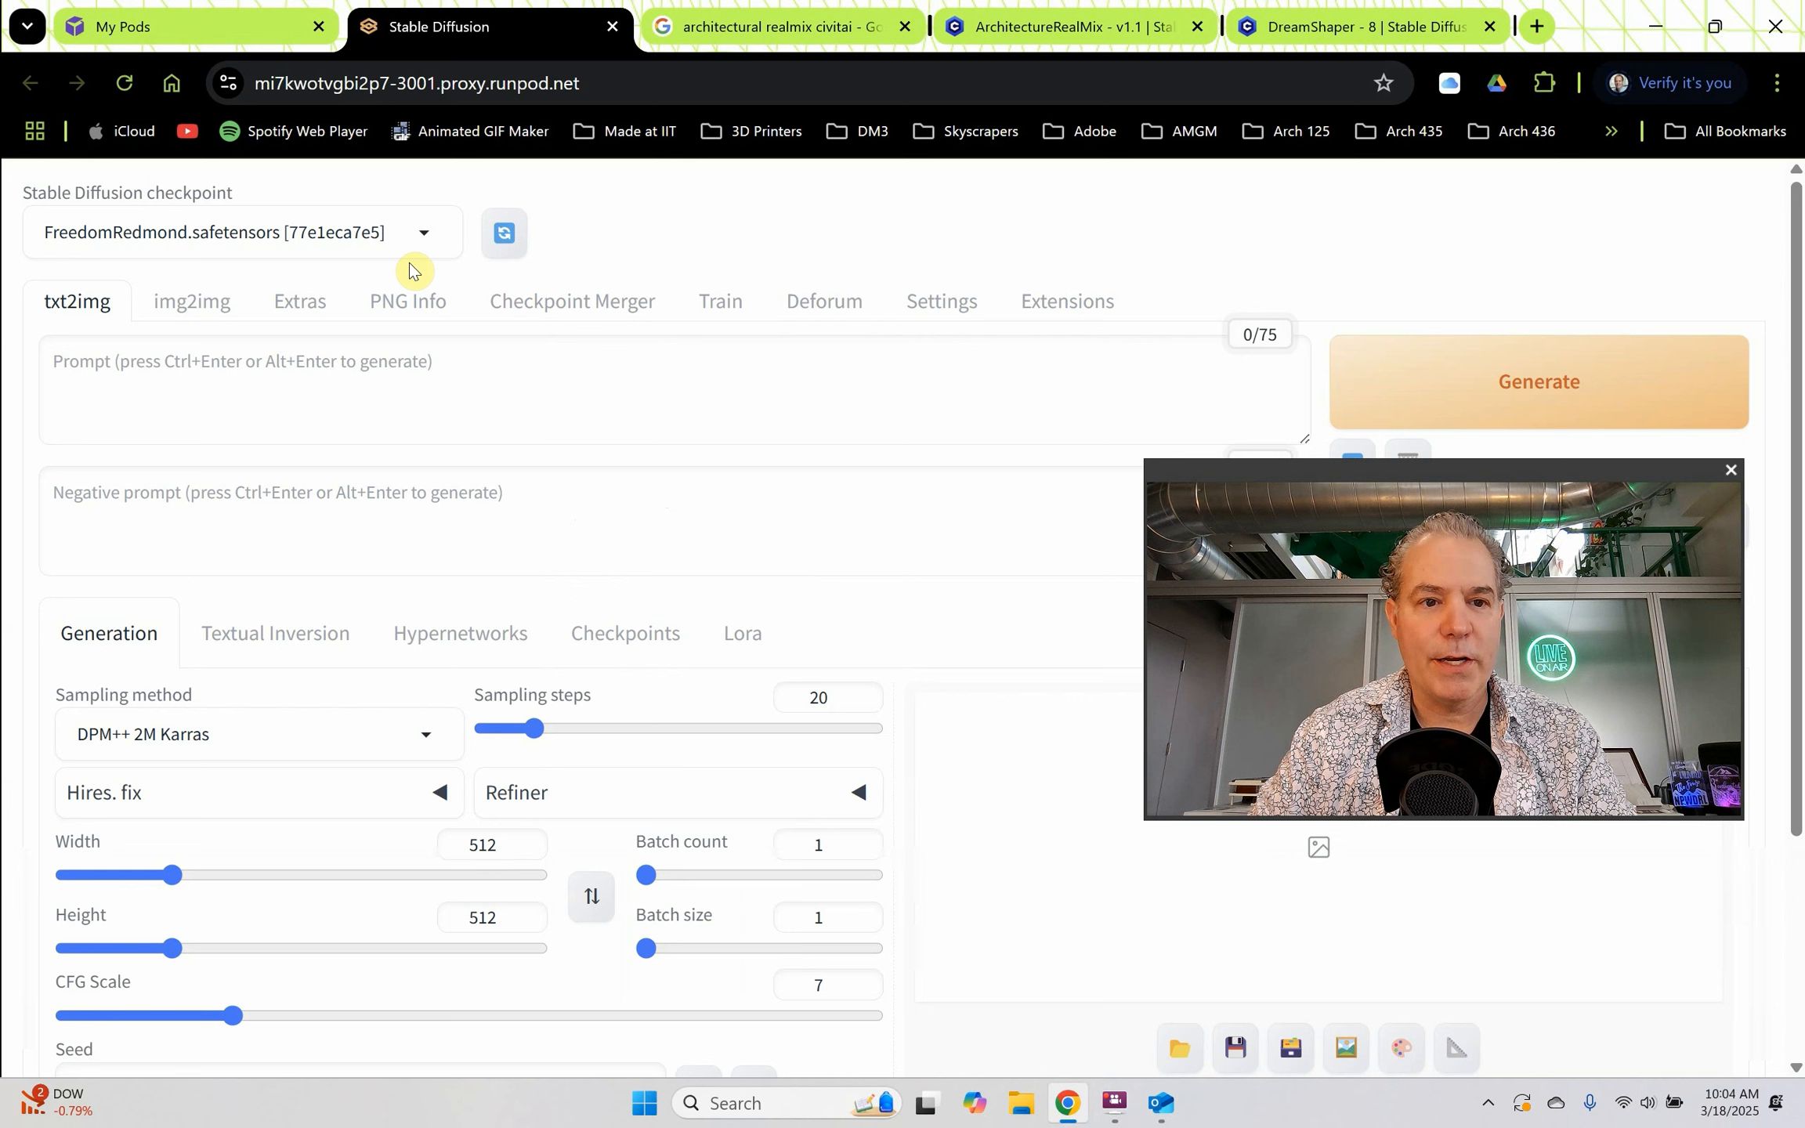
Step: Keep FreedomRedmond.safetensors as the checkpoint and bring up SD_Checkpoints.docx with the prompt
left_click(424, 233)
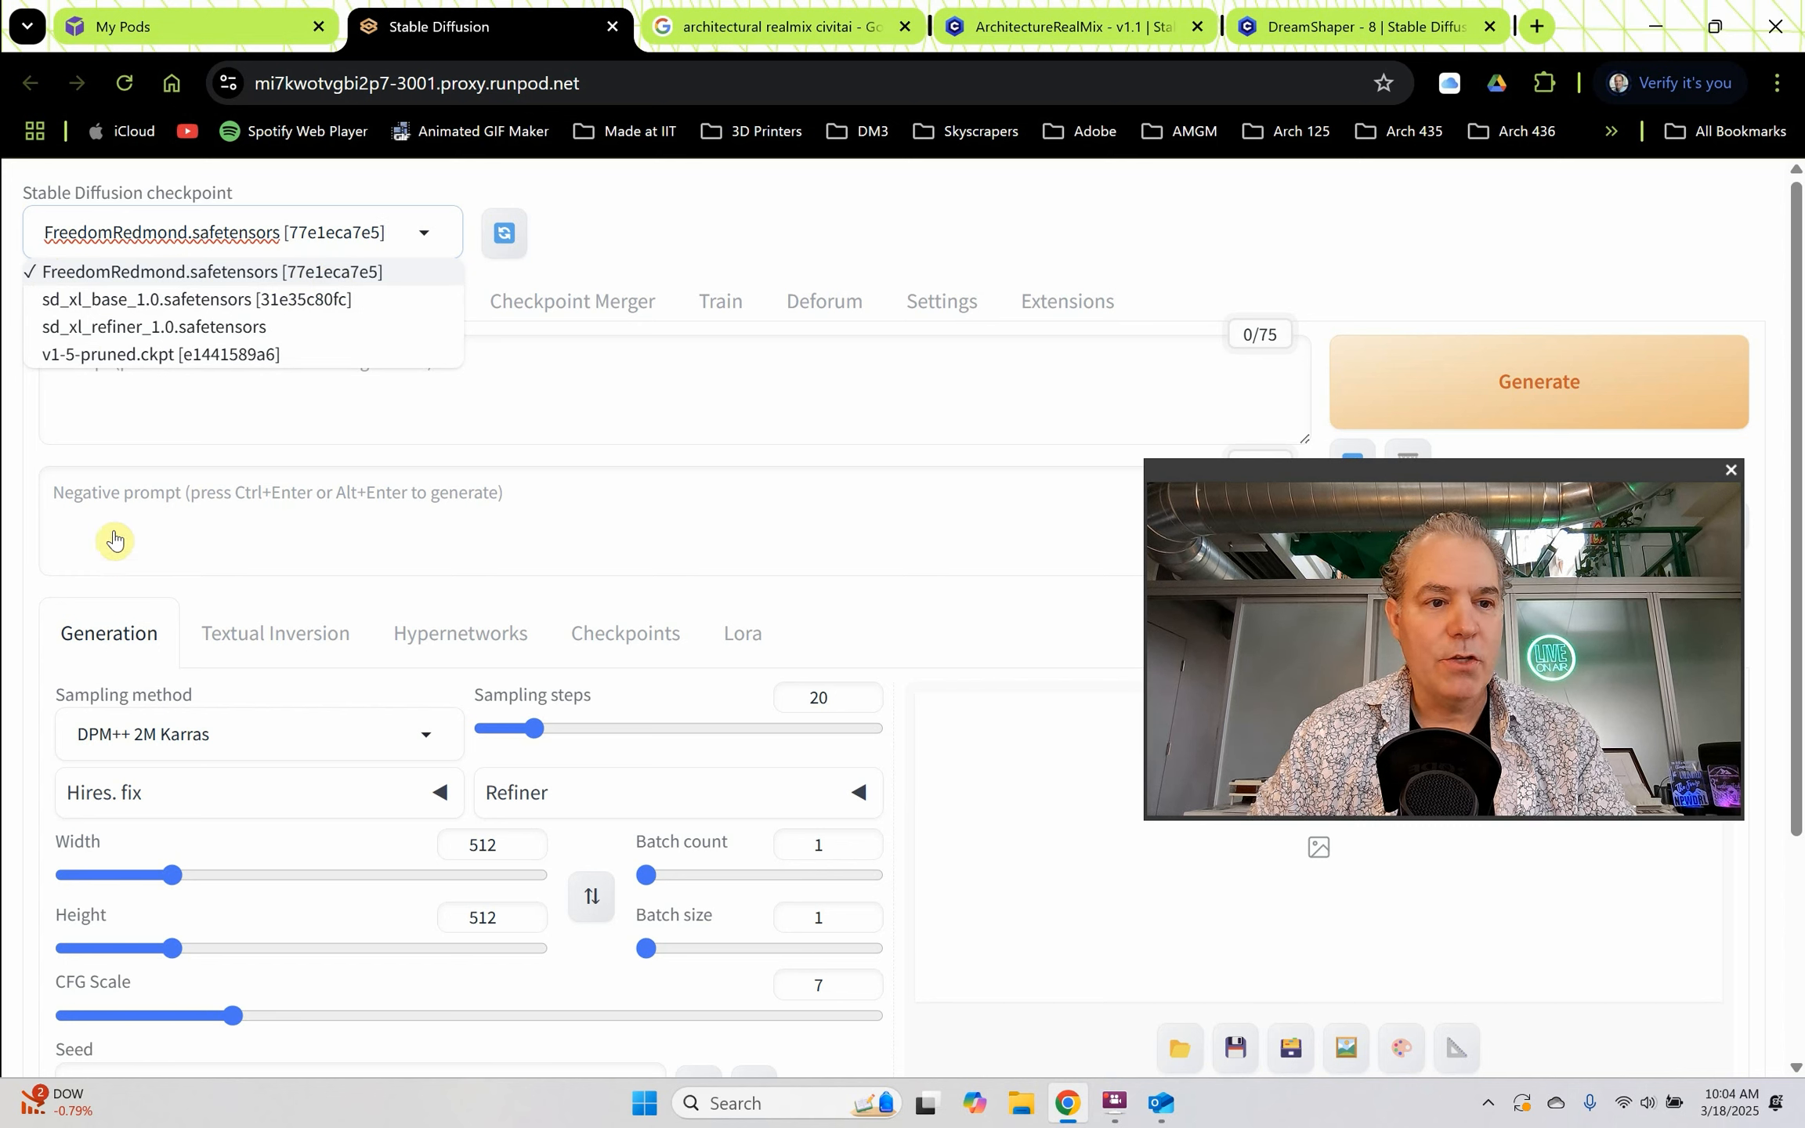
left_click(94, 466)
left_click(109, 363)
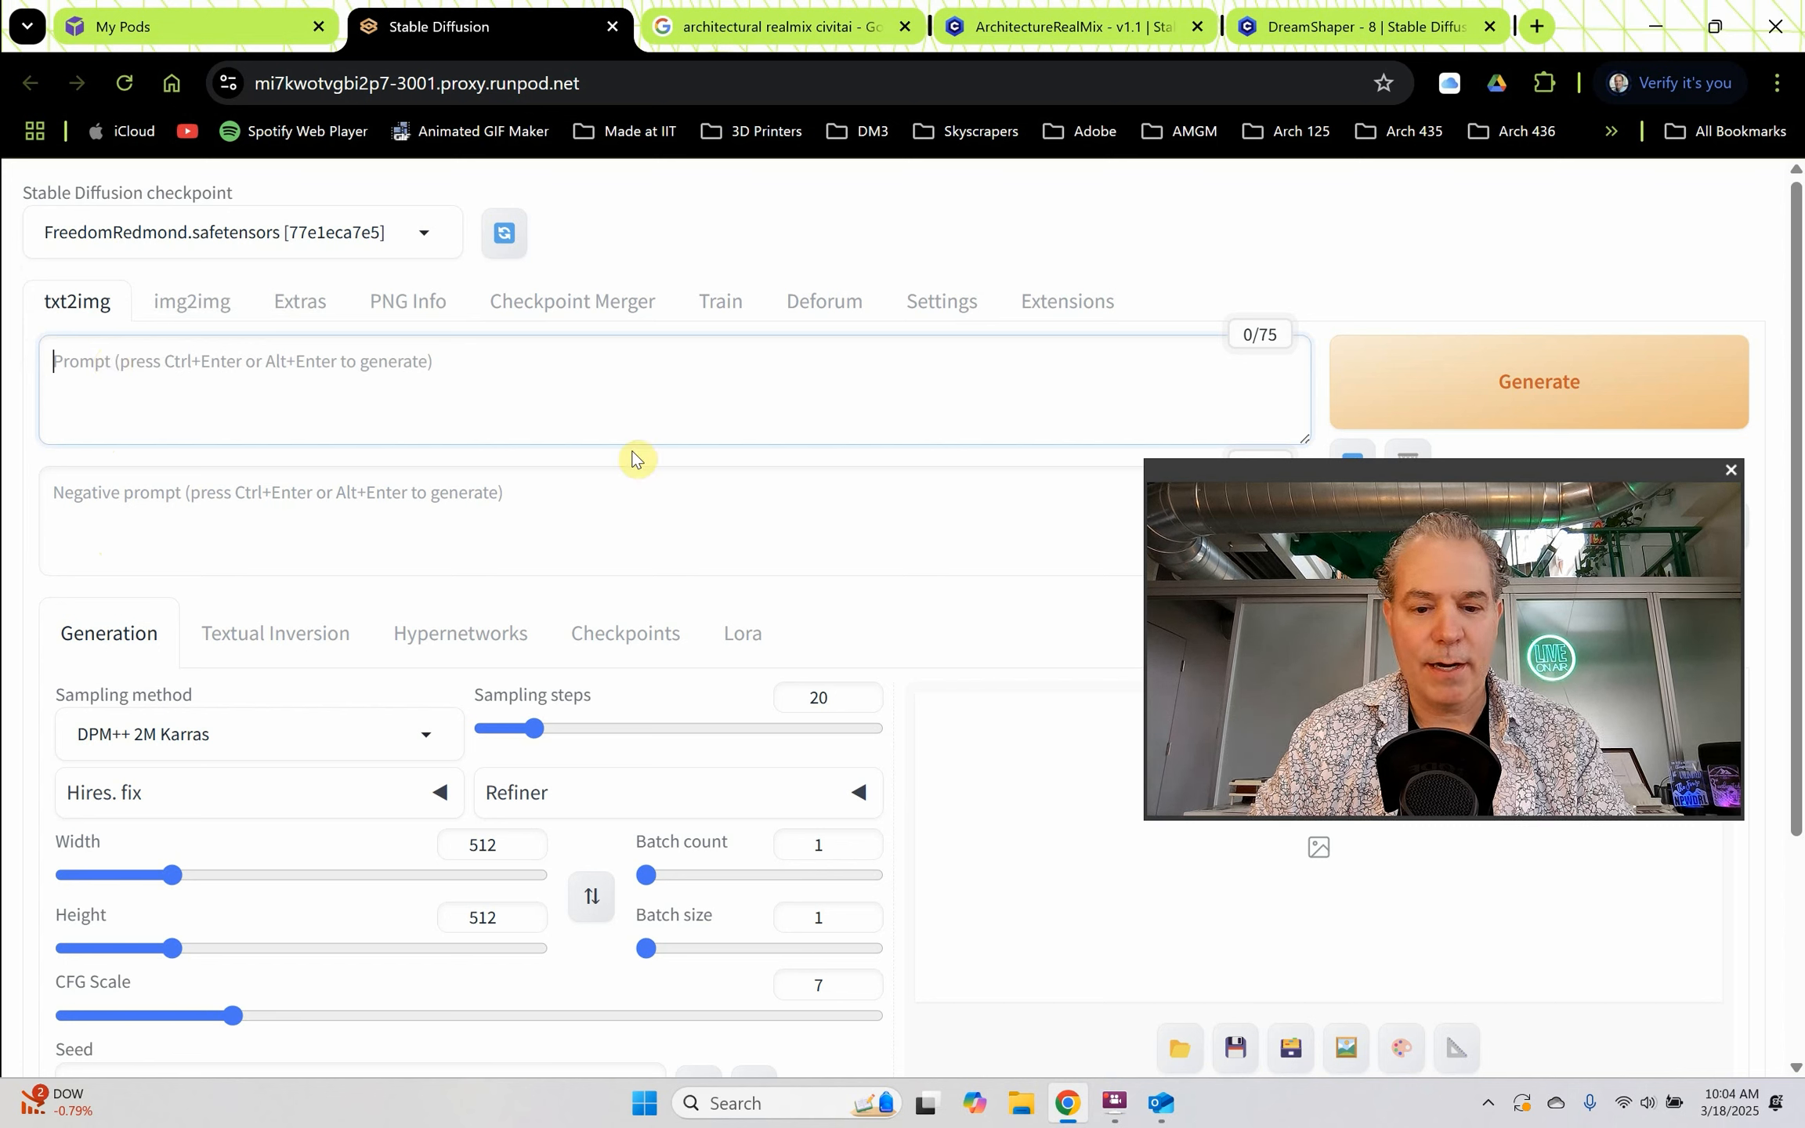
left_click(1182, 1101)
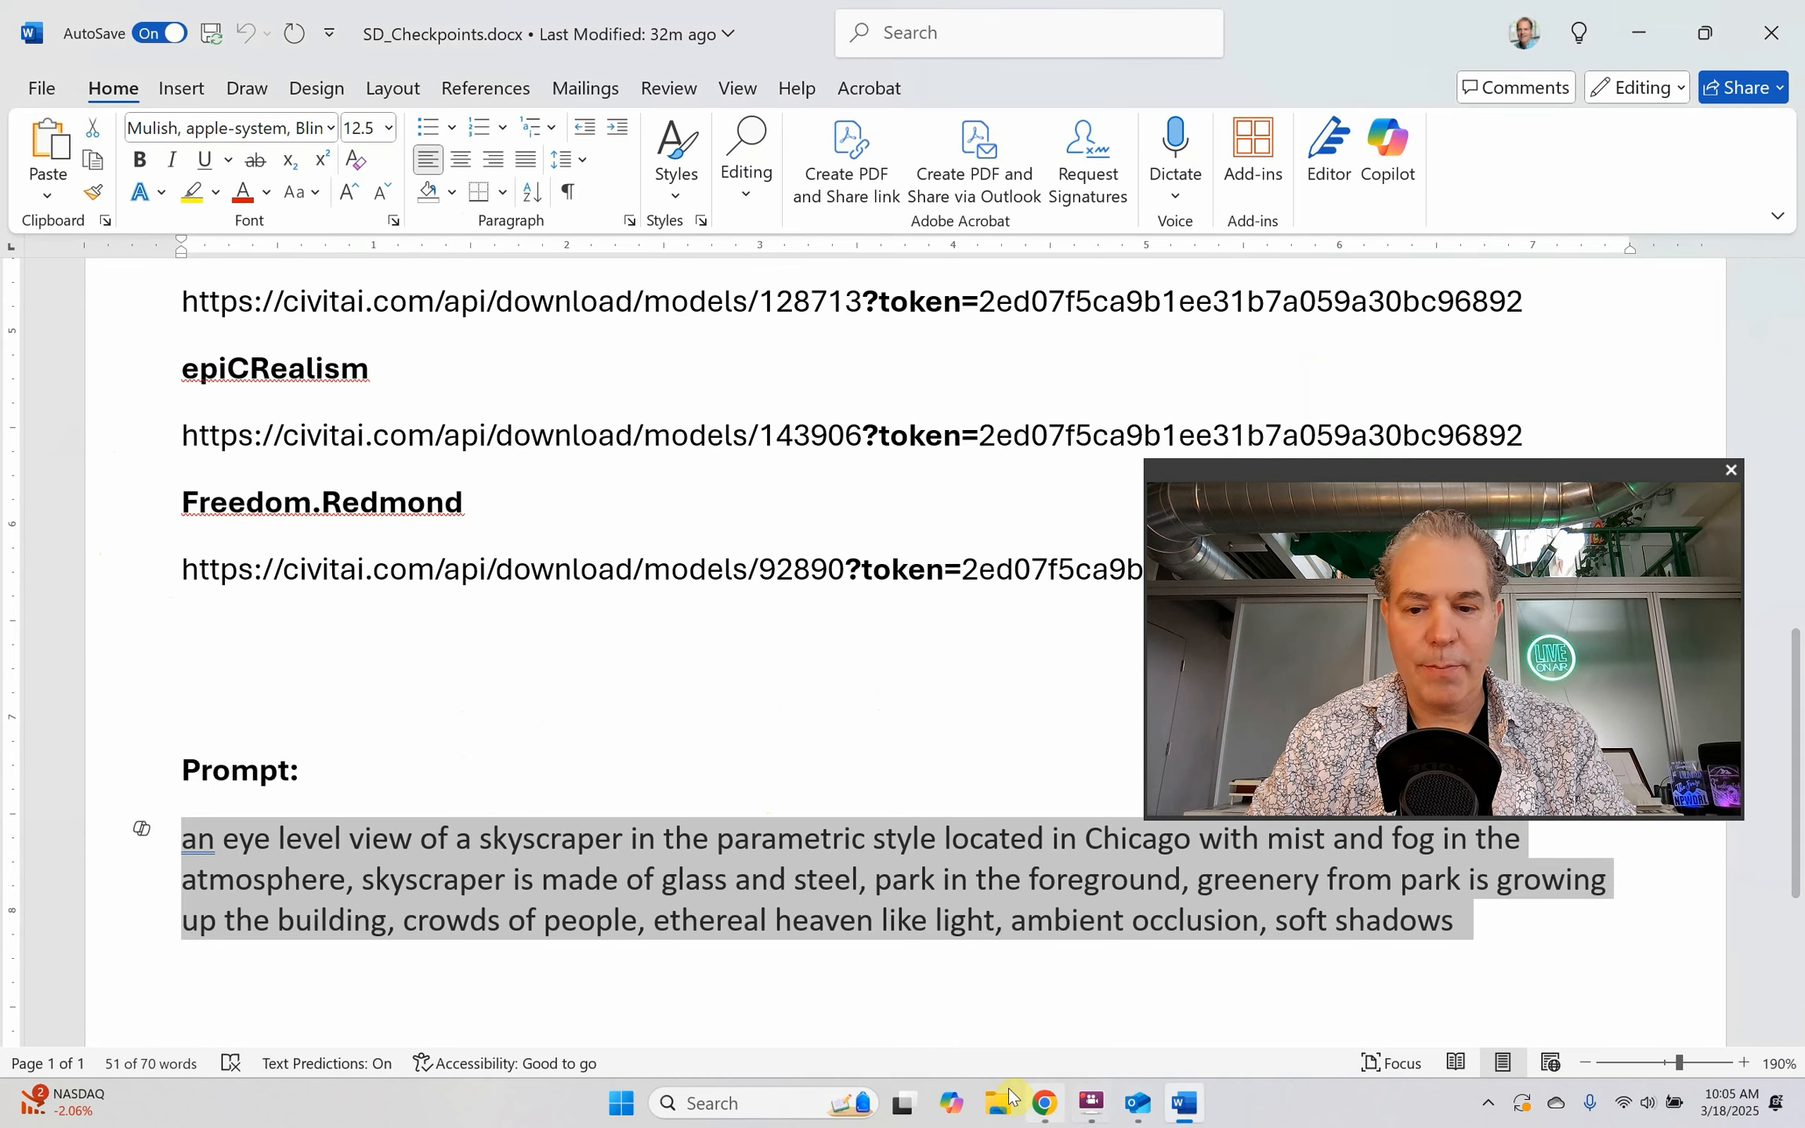
Step: Paste the skyscraper prompt, generate, and view the glass-tower image full size
left_click(1038, 1103)
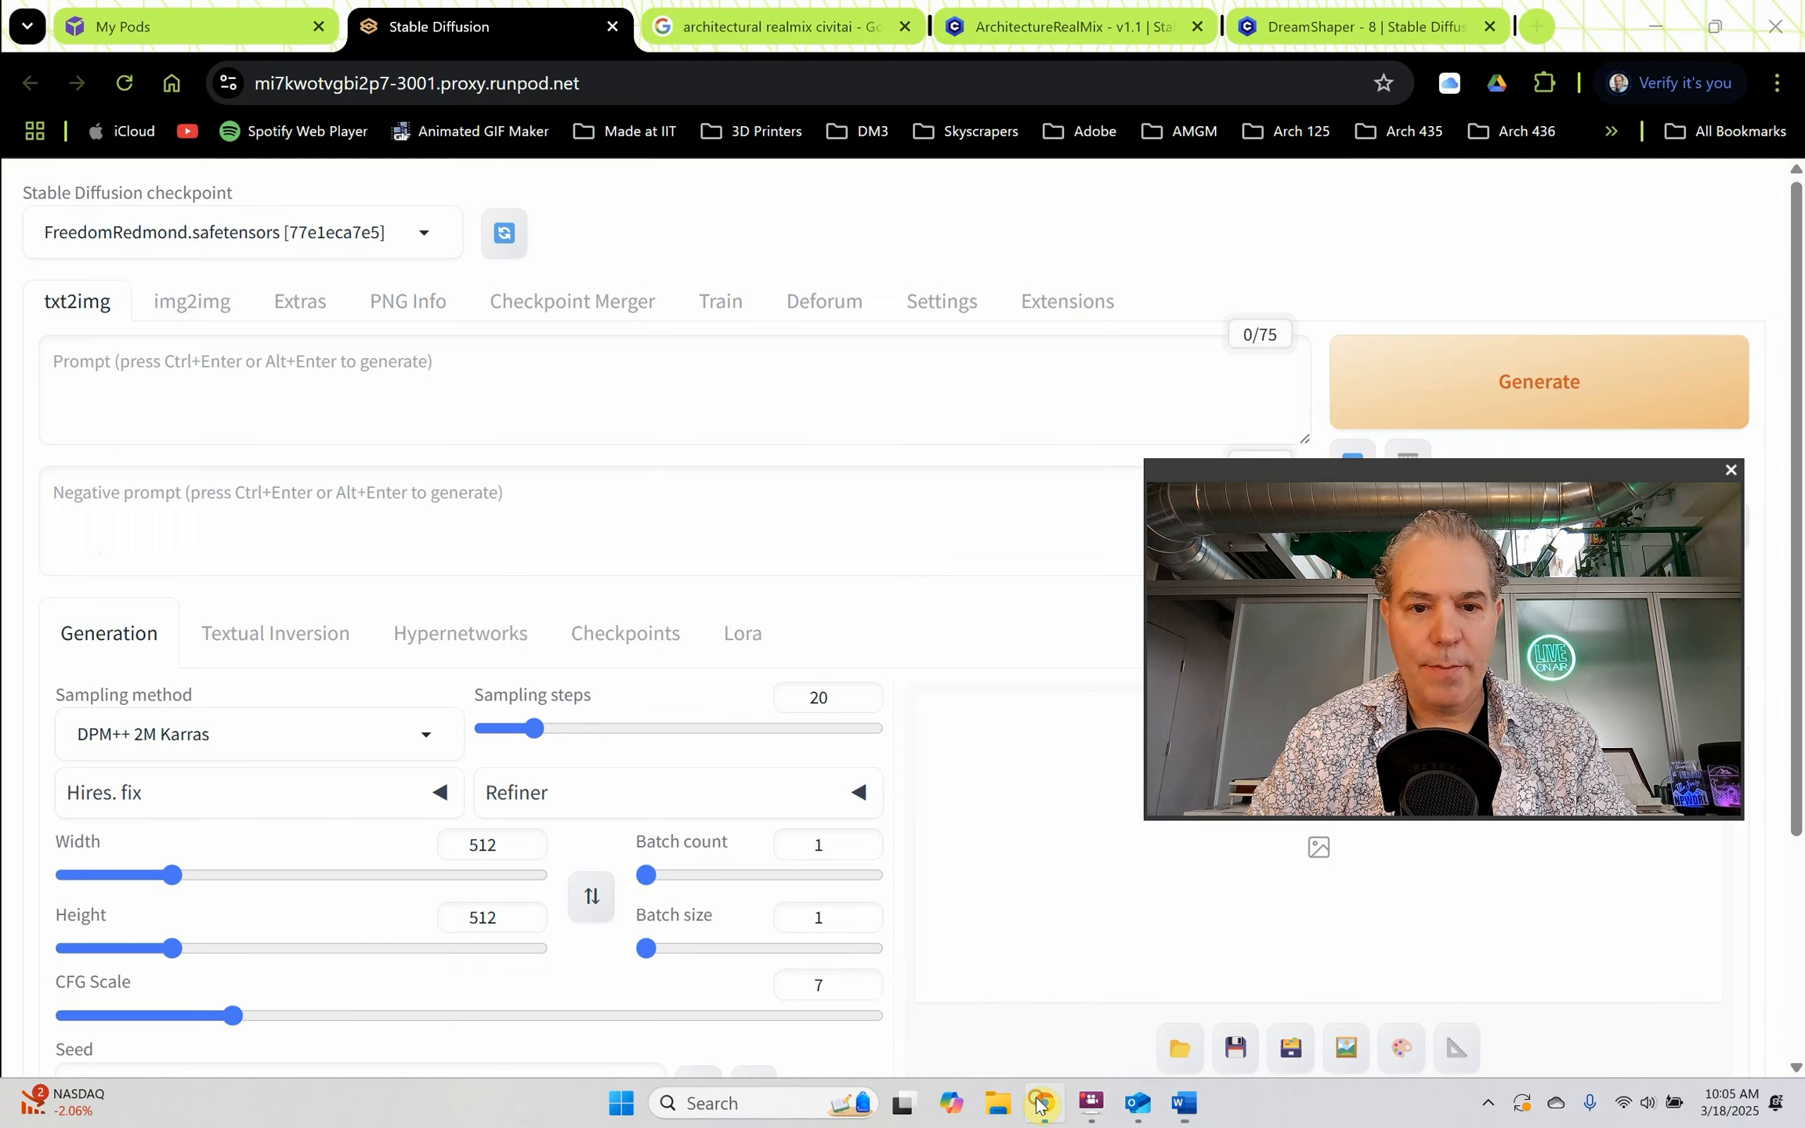
left_click(249, 387)
type("an eye level view of a skyscraper in the parametric style located in Chicago with mist and fog in the atmosphere, skyscraper is made of glass and steel, park in the foreground, greenery from park is growing up the building, crowds of people, ethereal heaven like light, ambient occlusion, soft shadows")
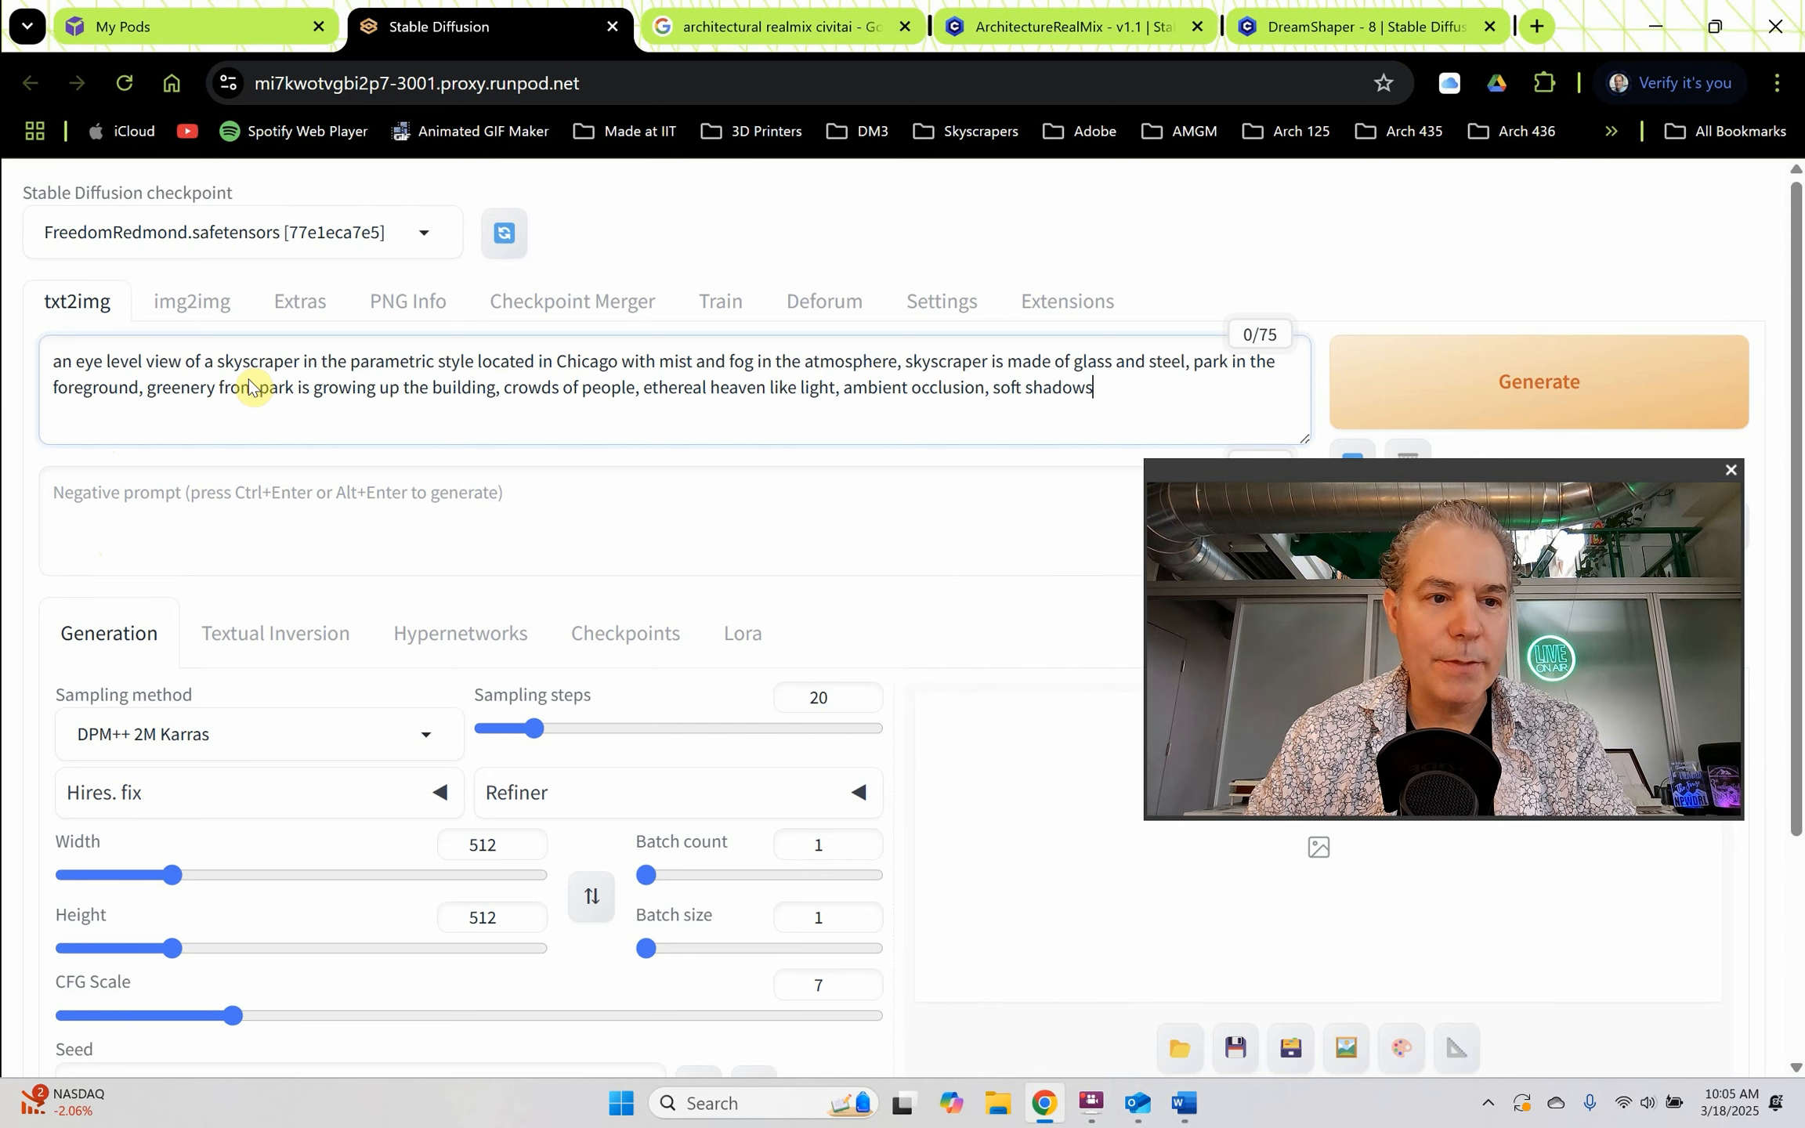
left_click(1486, 387)
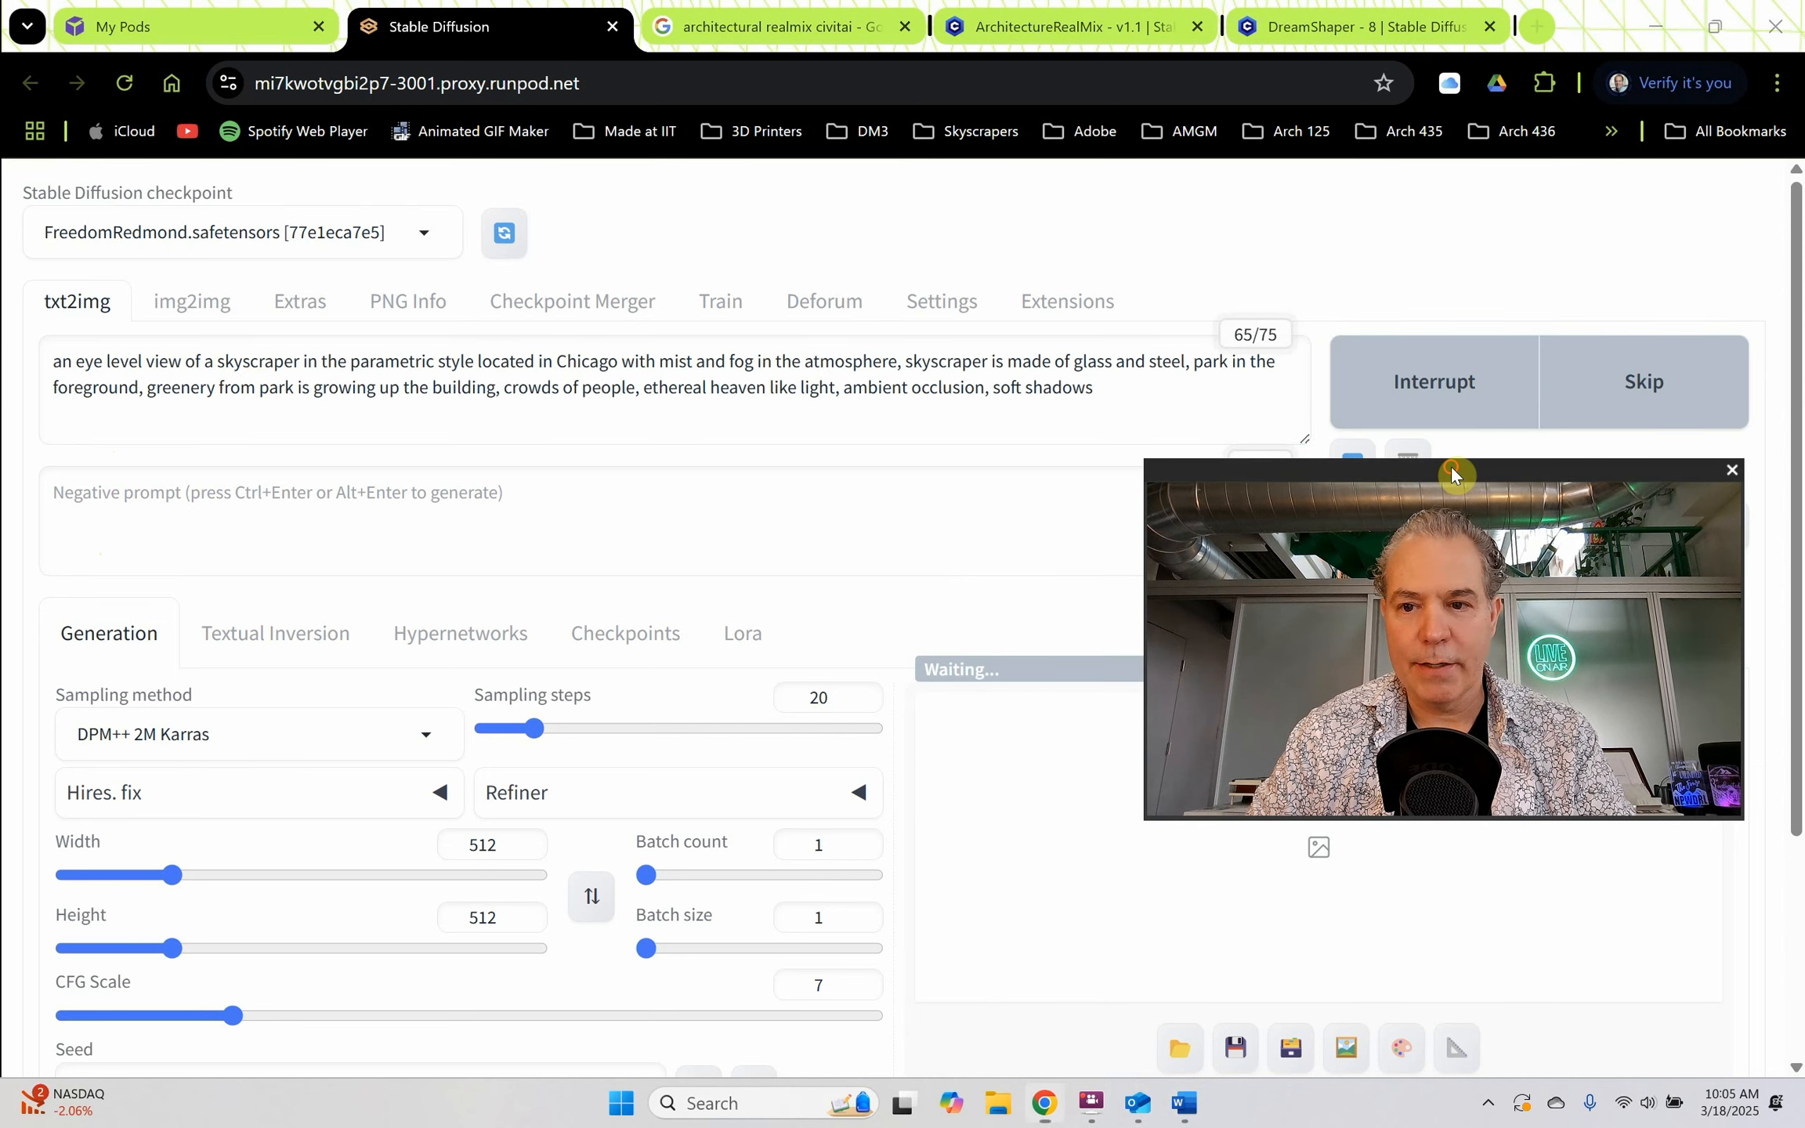
left_click_drag(1450, 470, 331, 705)
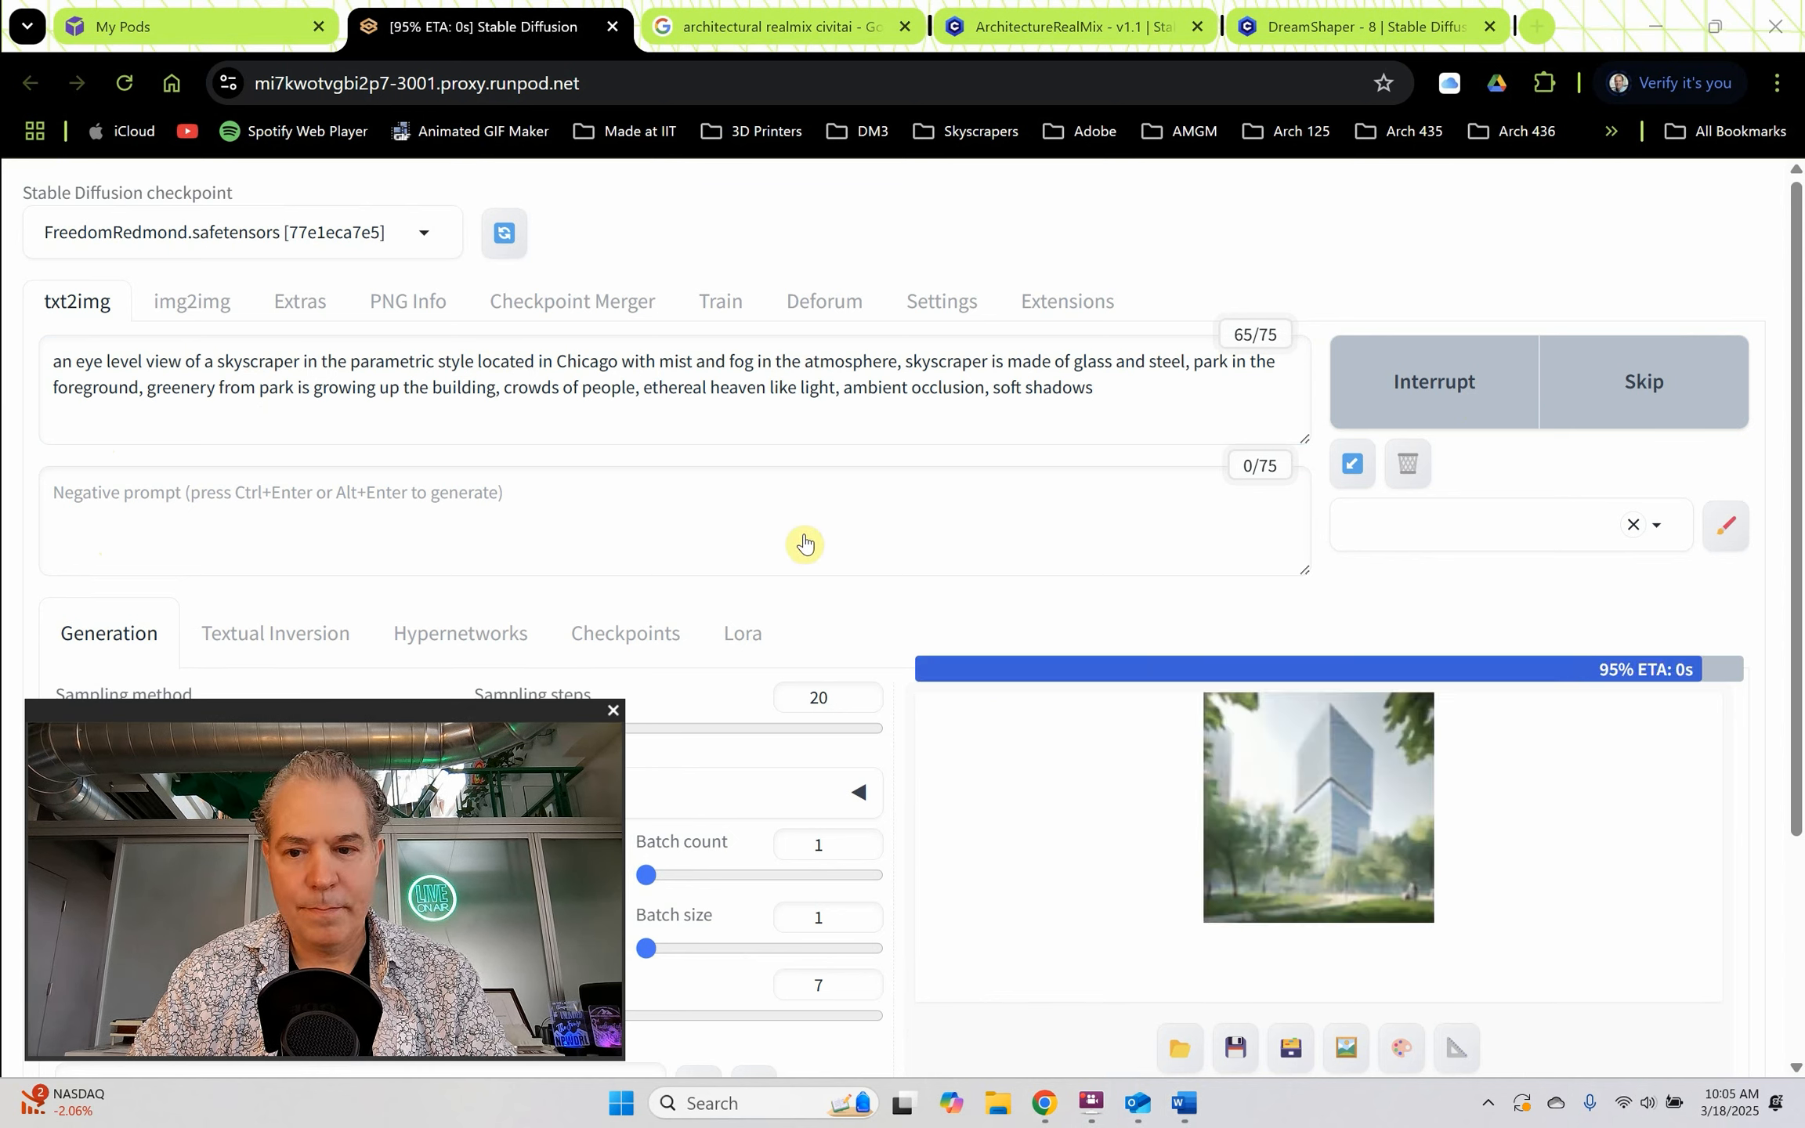
left_click(1310, 742)
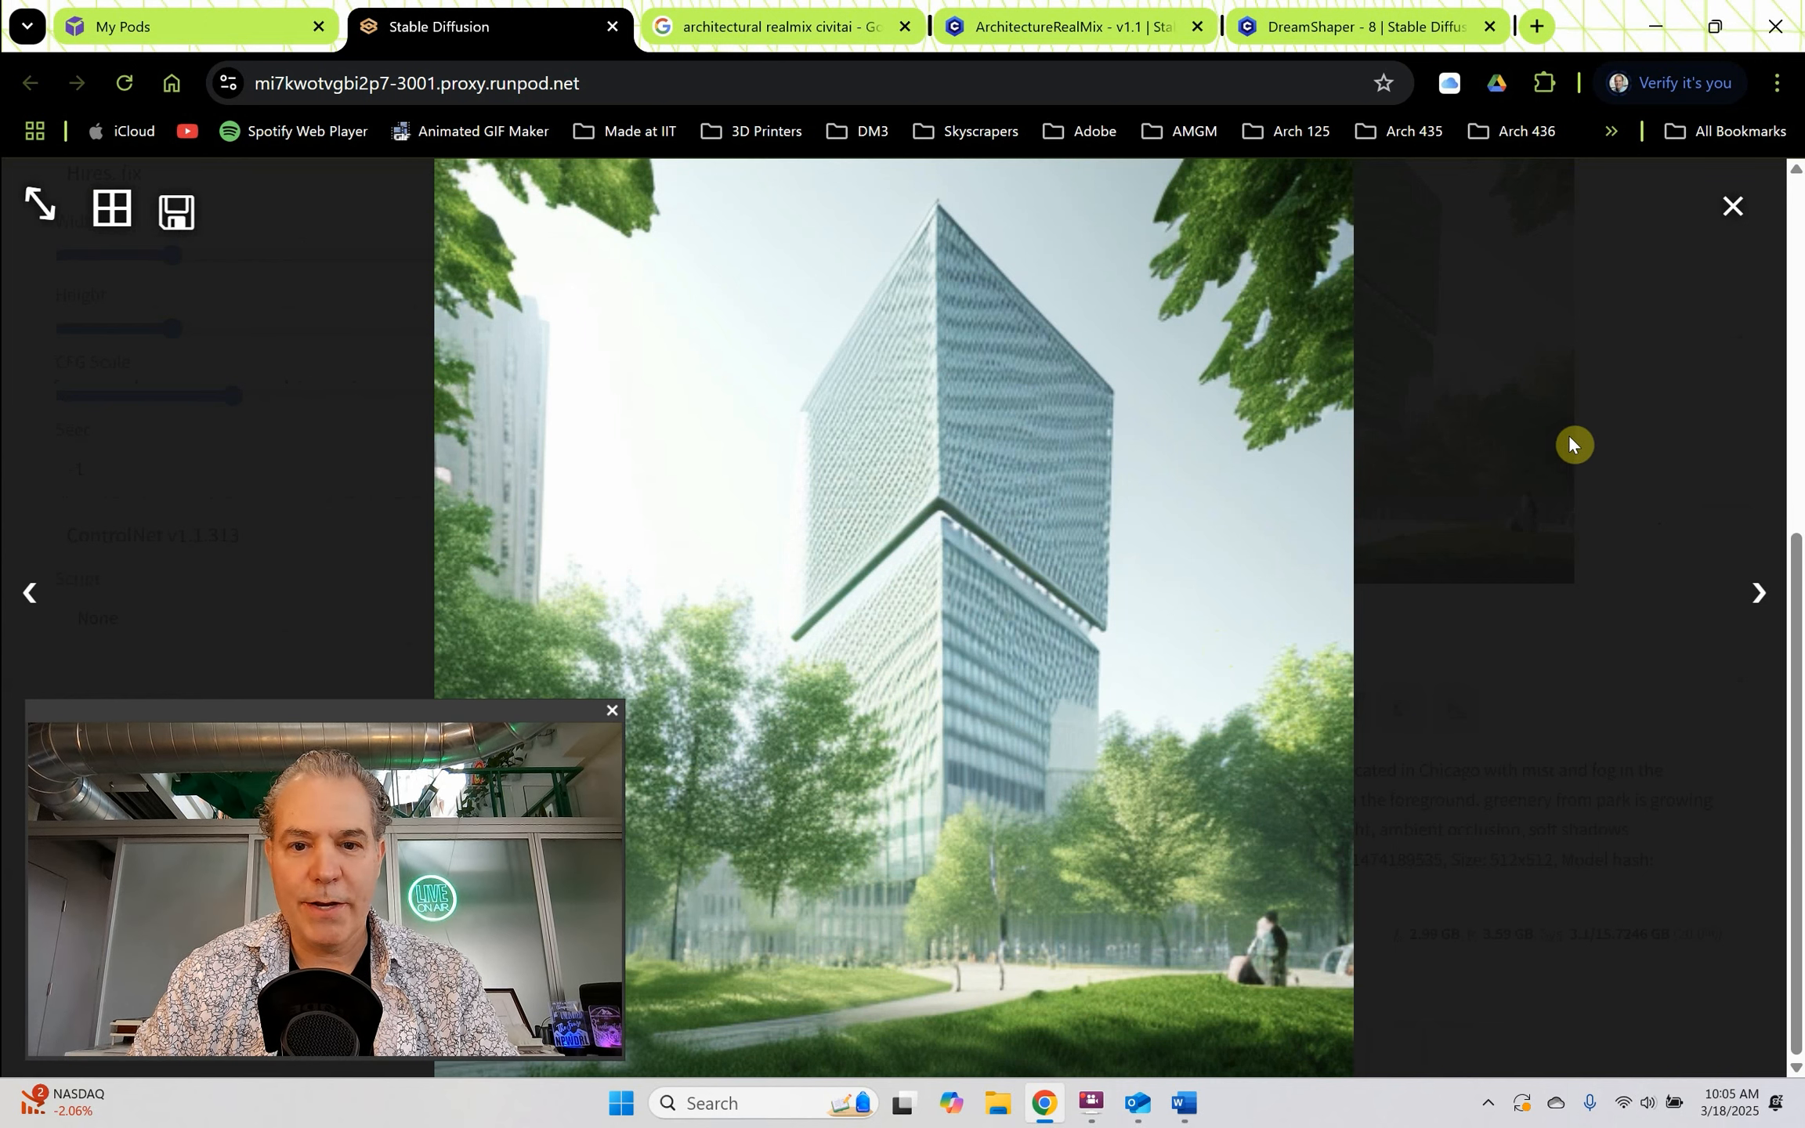
Step: Close the lightbox to review the Chicago skyscraper image's details: 512x512, 20 steps, CFG 7
left_click(1732, 205)
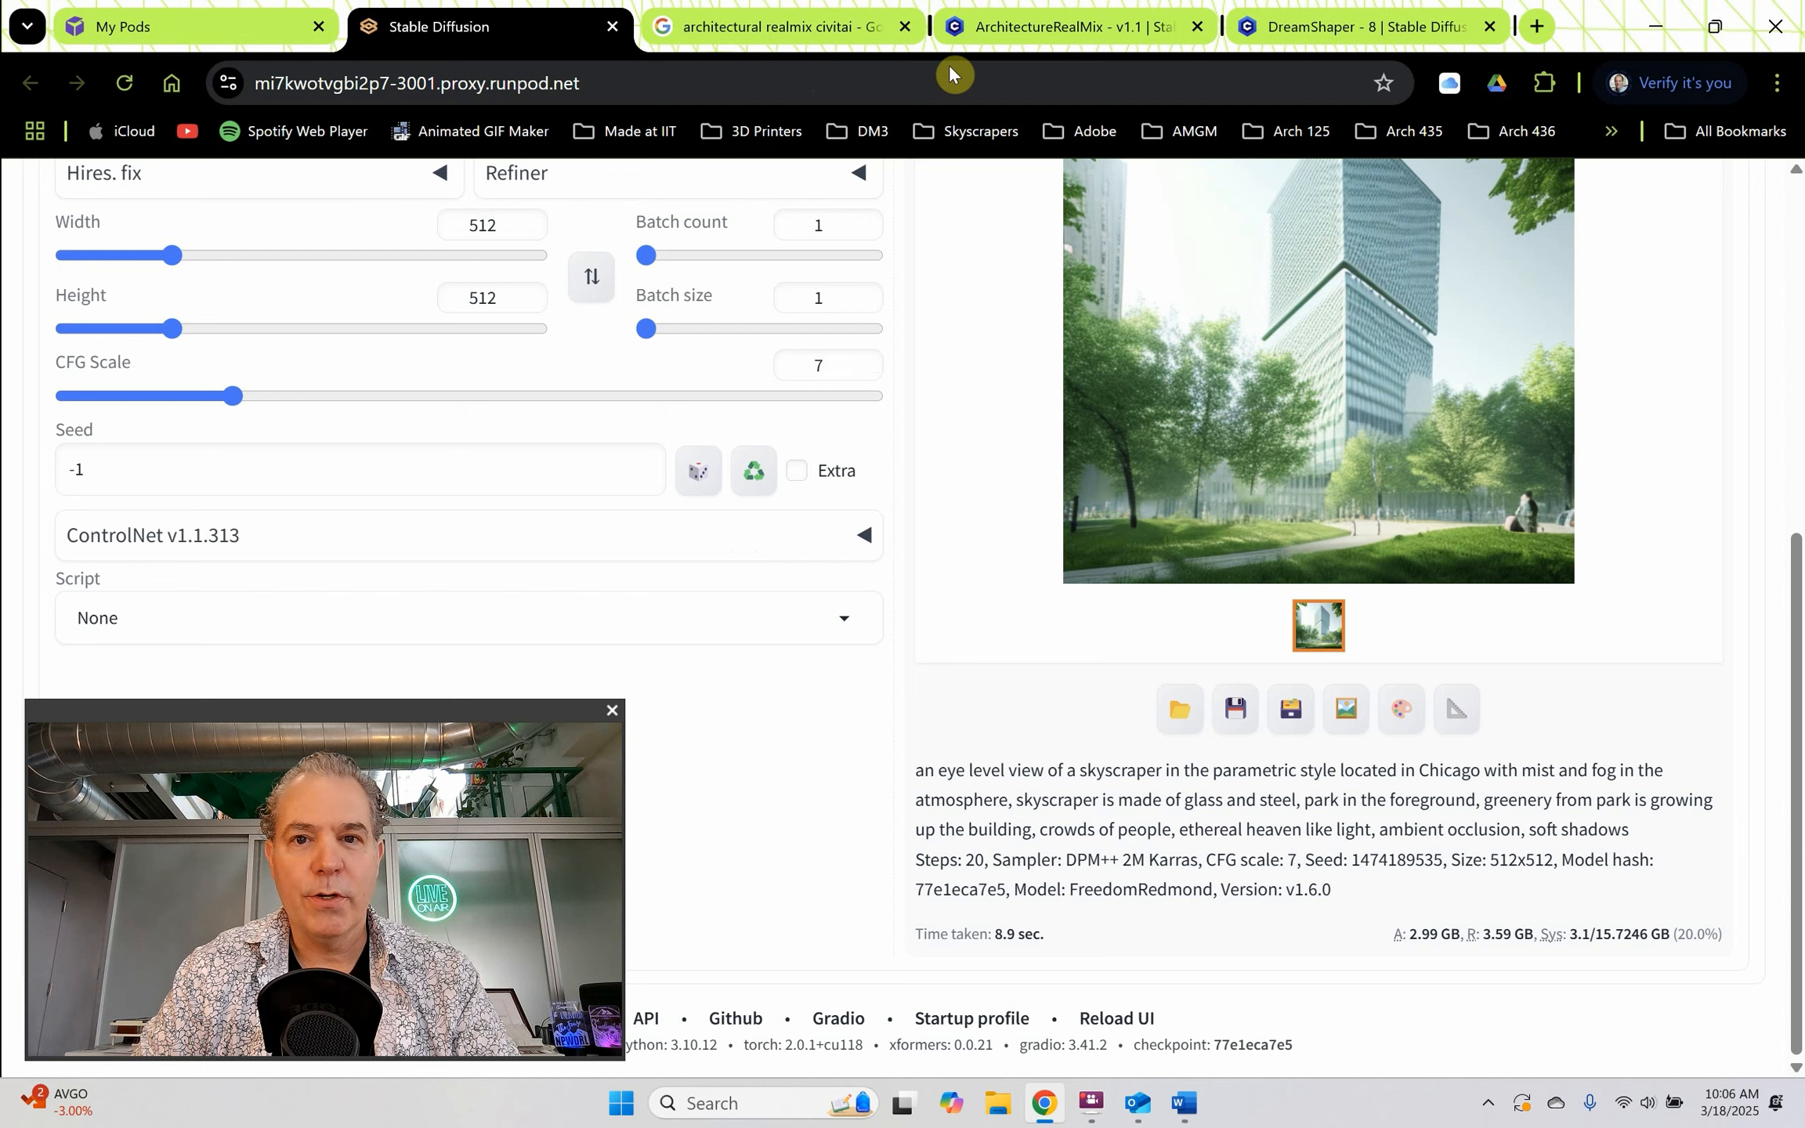
Step: Go to civitai.com in a new tab and sign in
left_click(1537, 26)
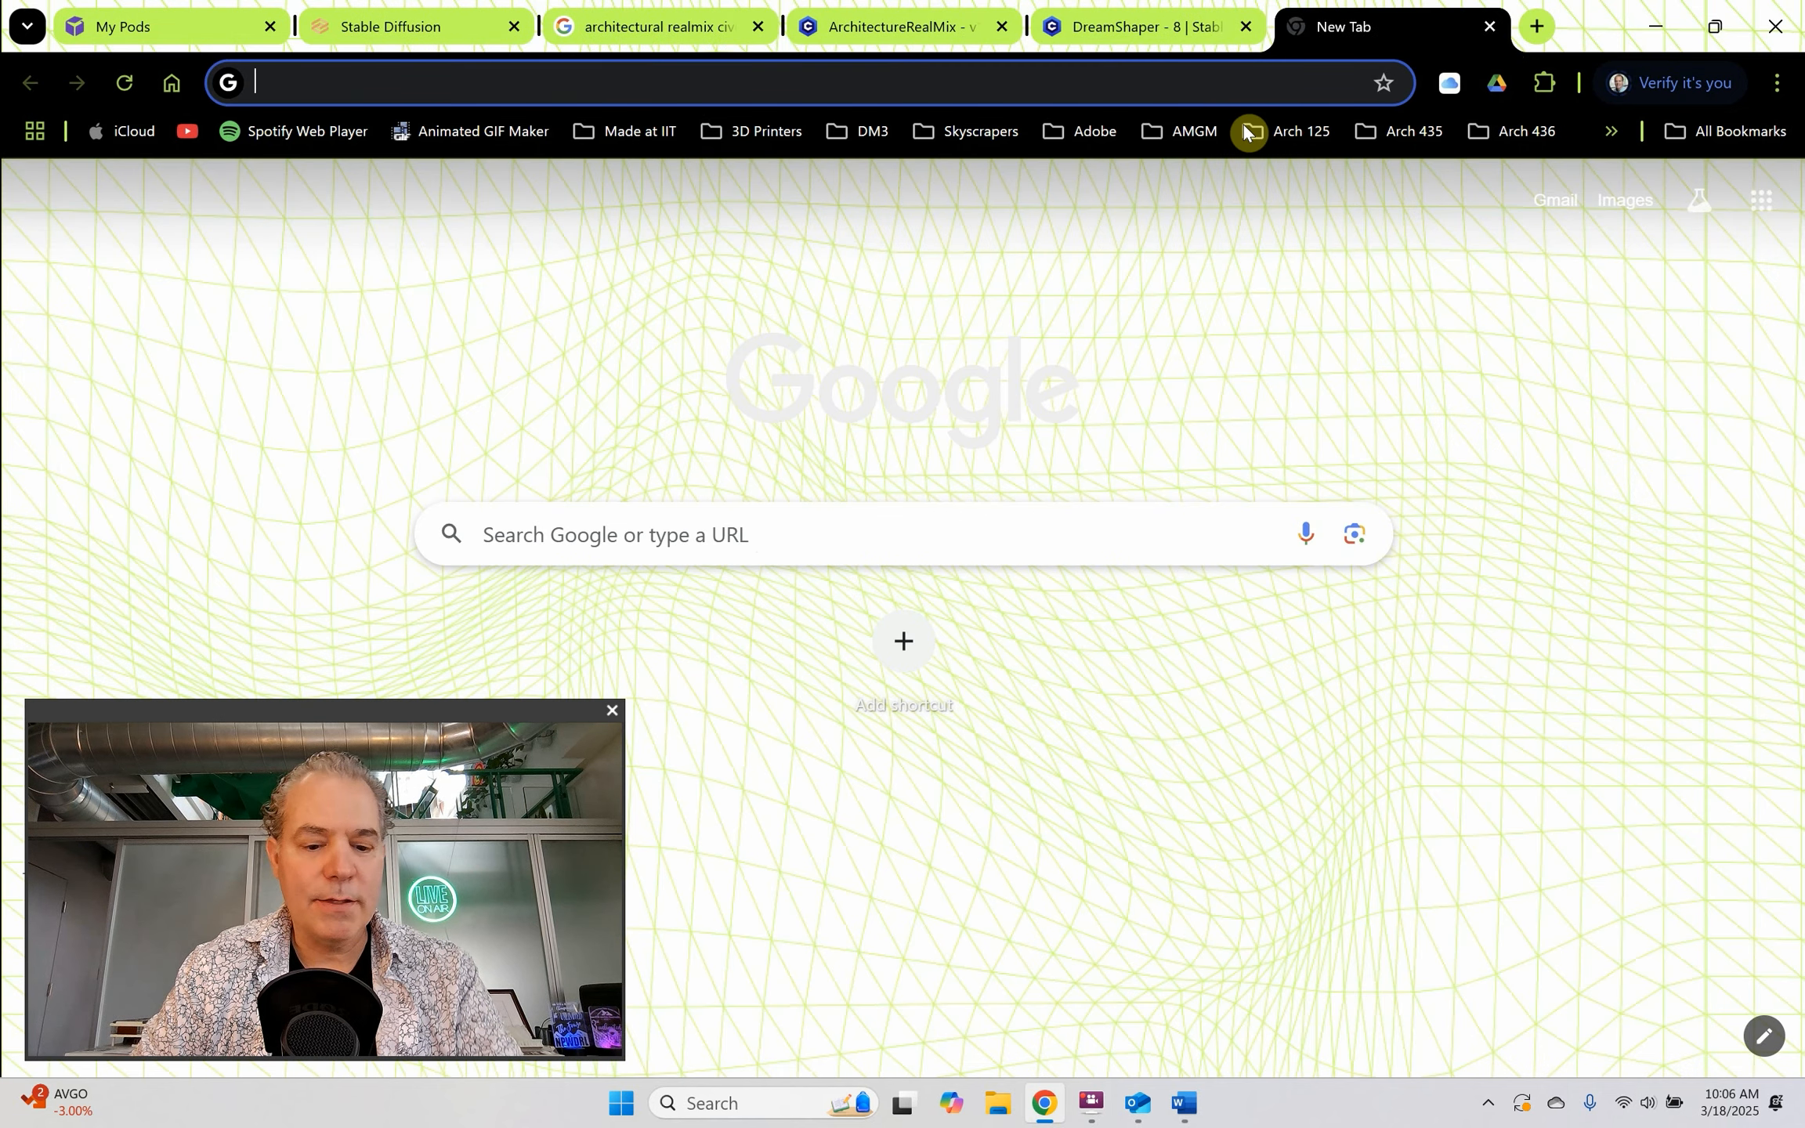
type("civitai.com")
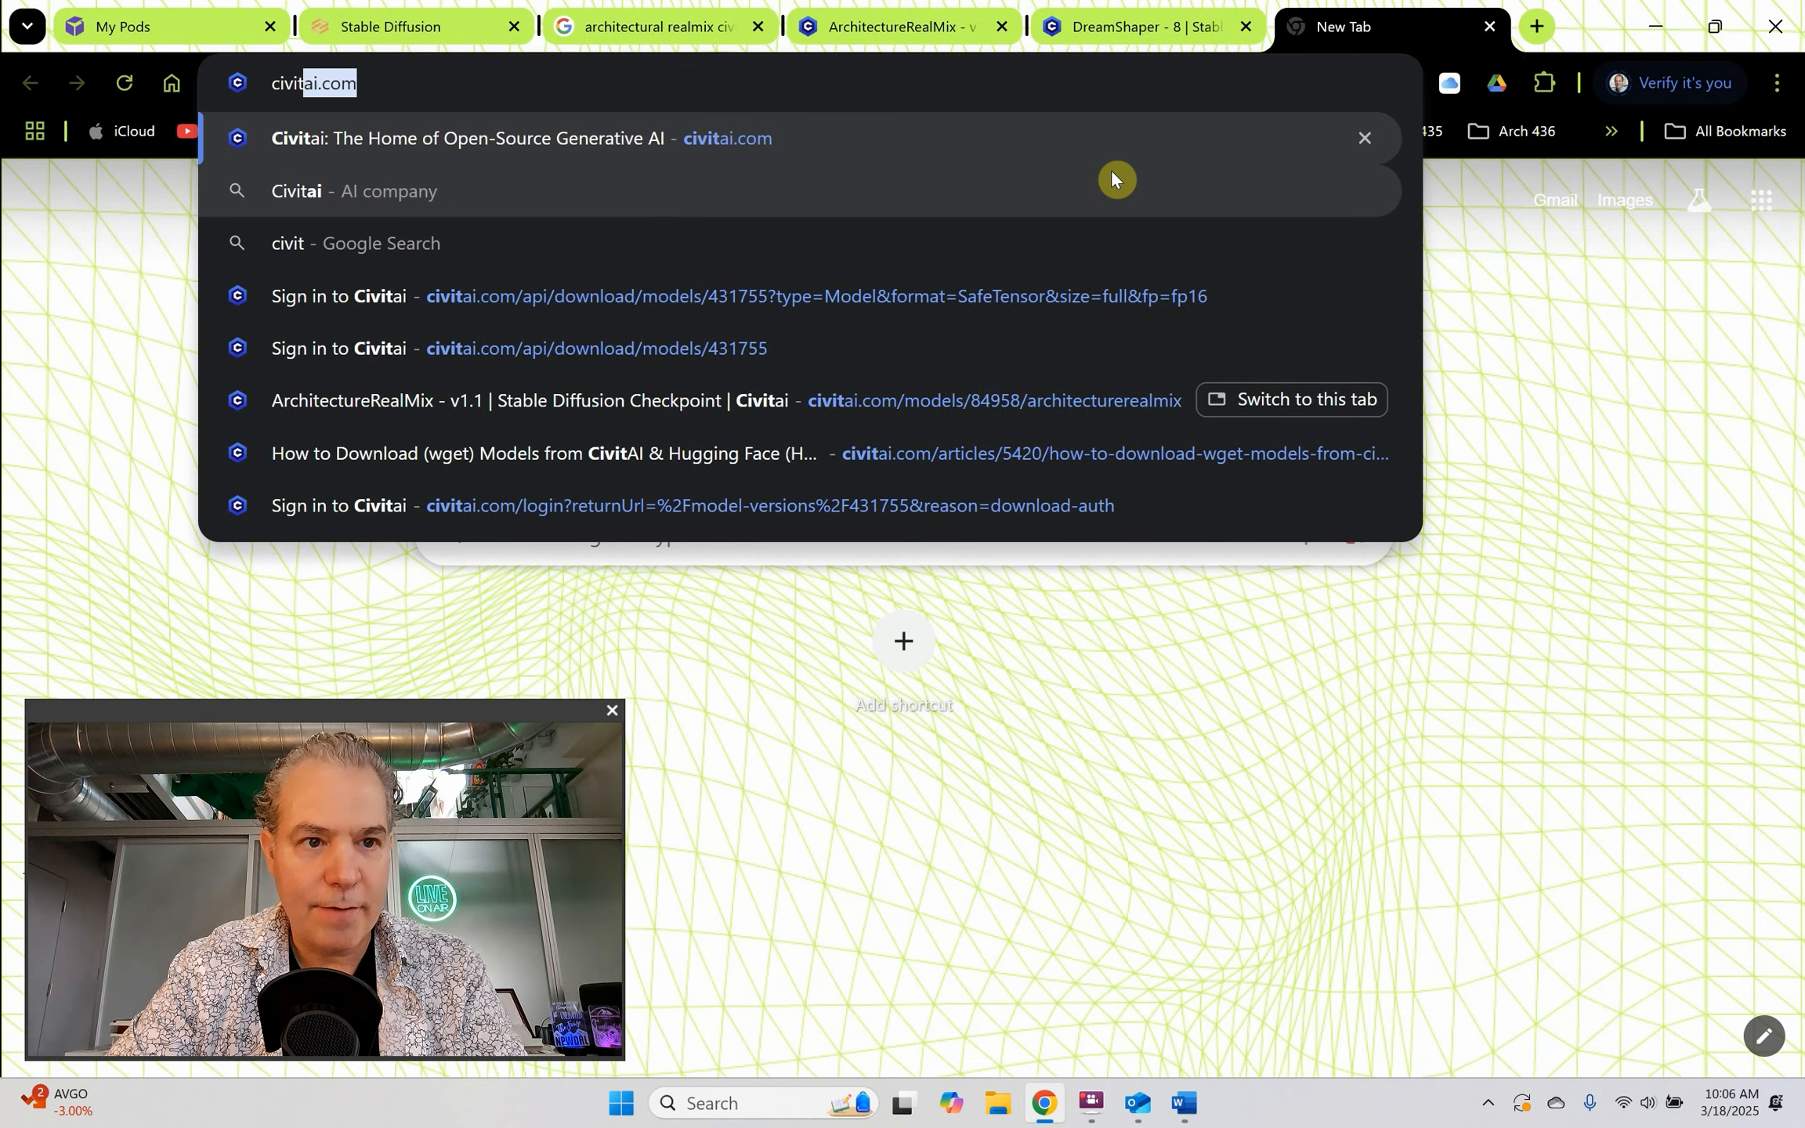
key("Return")
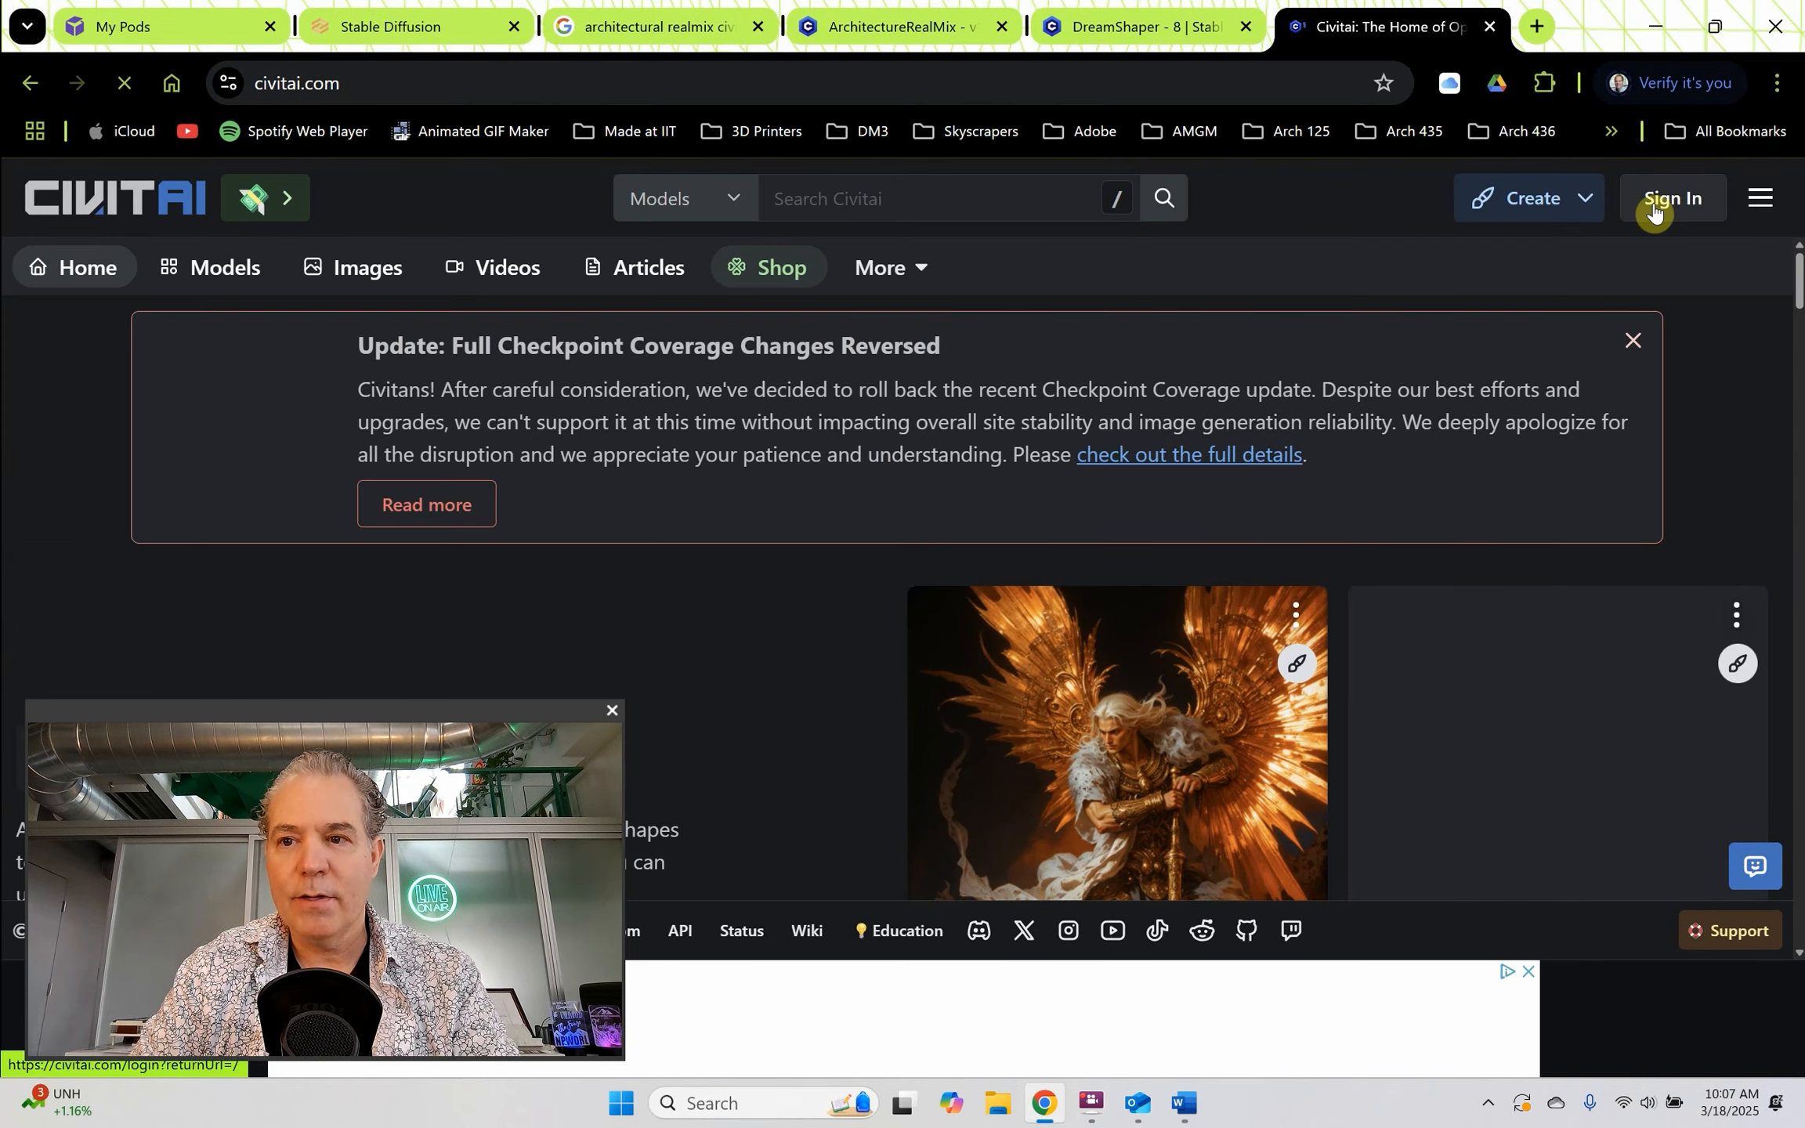
left_click(1653, 205)
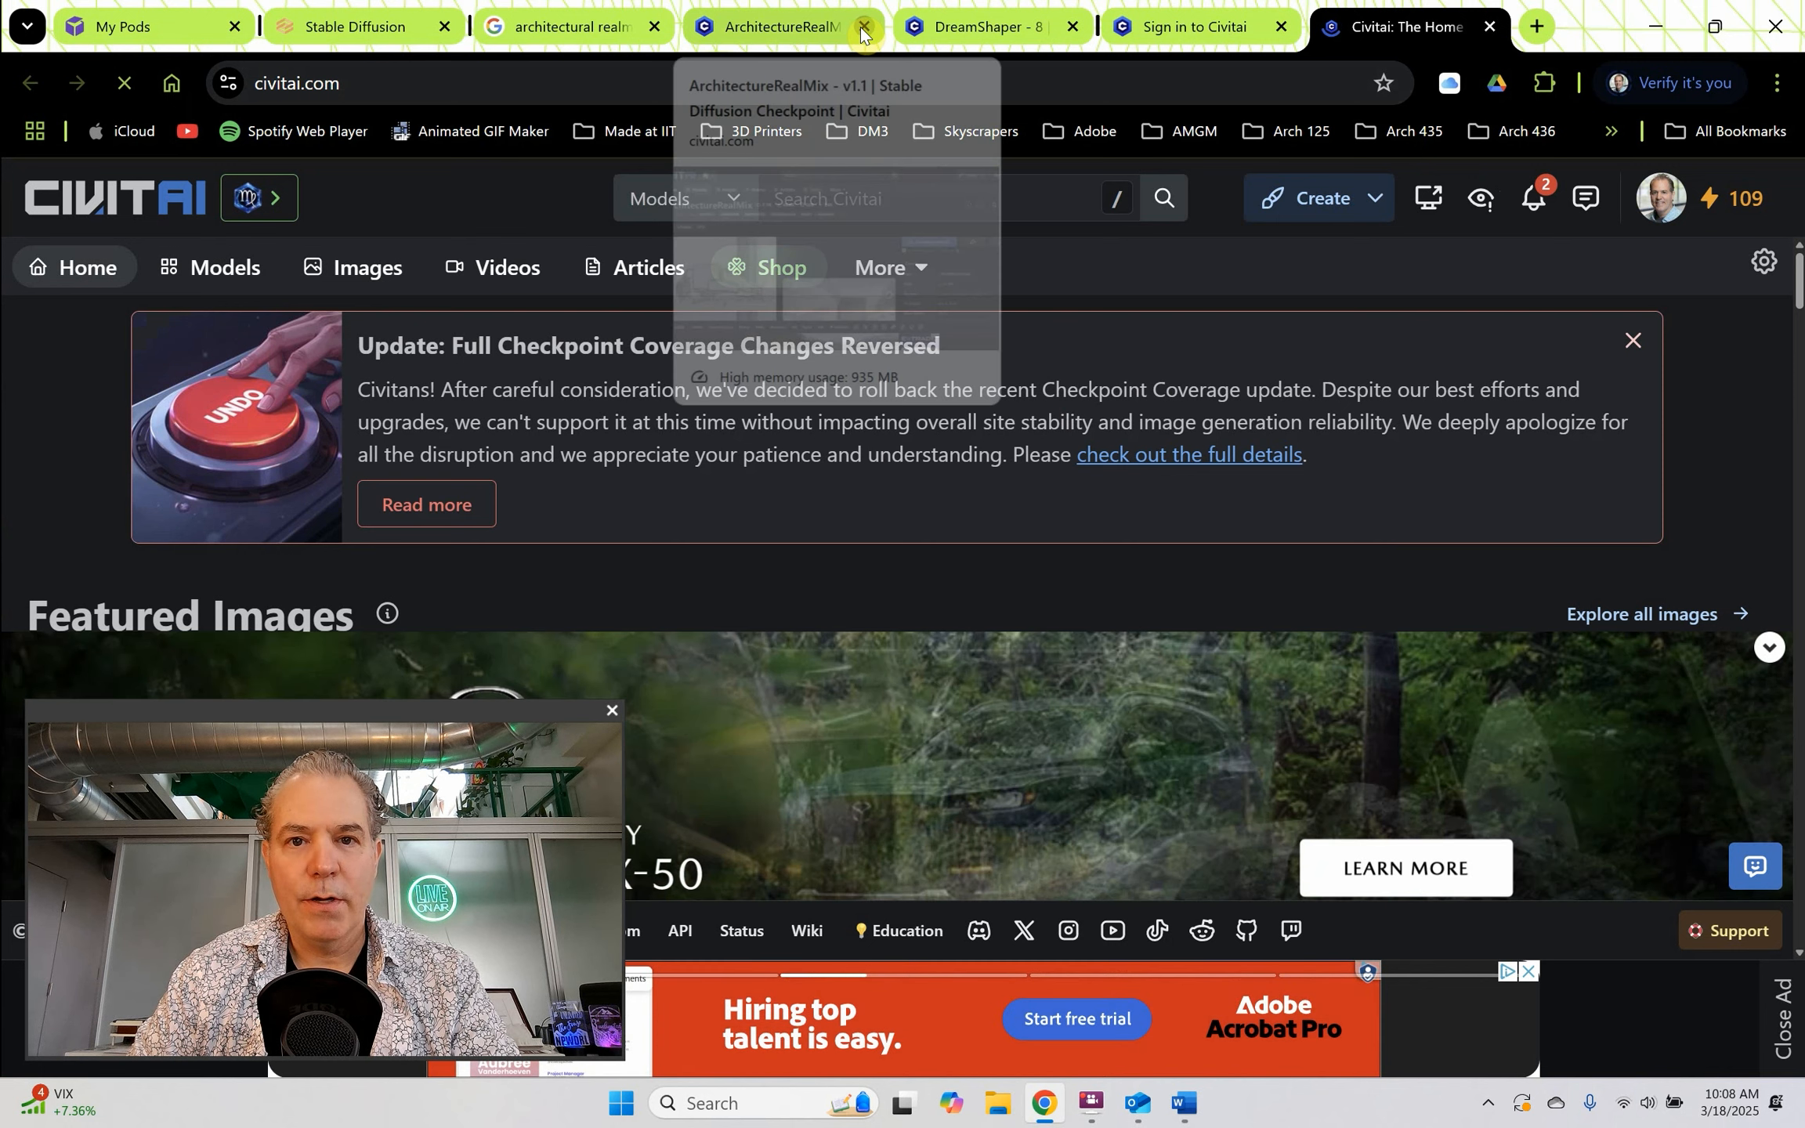
Step: Close the ArchitectureRealMix, DreamShaper and sign-in tabs, then start a Google search in a new tab
left_click(860, 27)
left_click(860, 27)
left_click(861, 27)
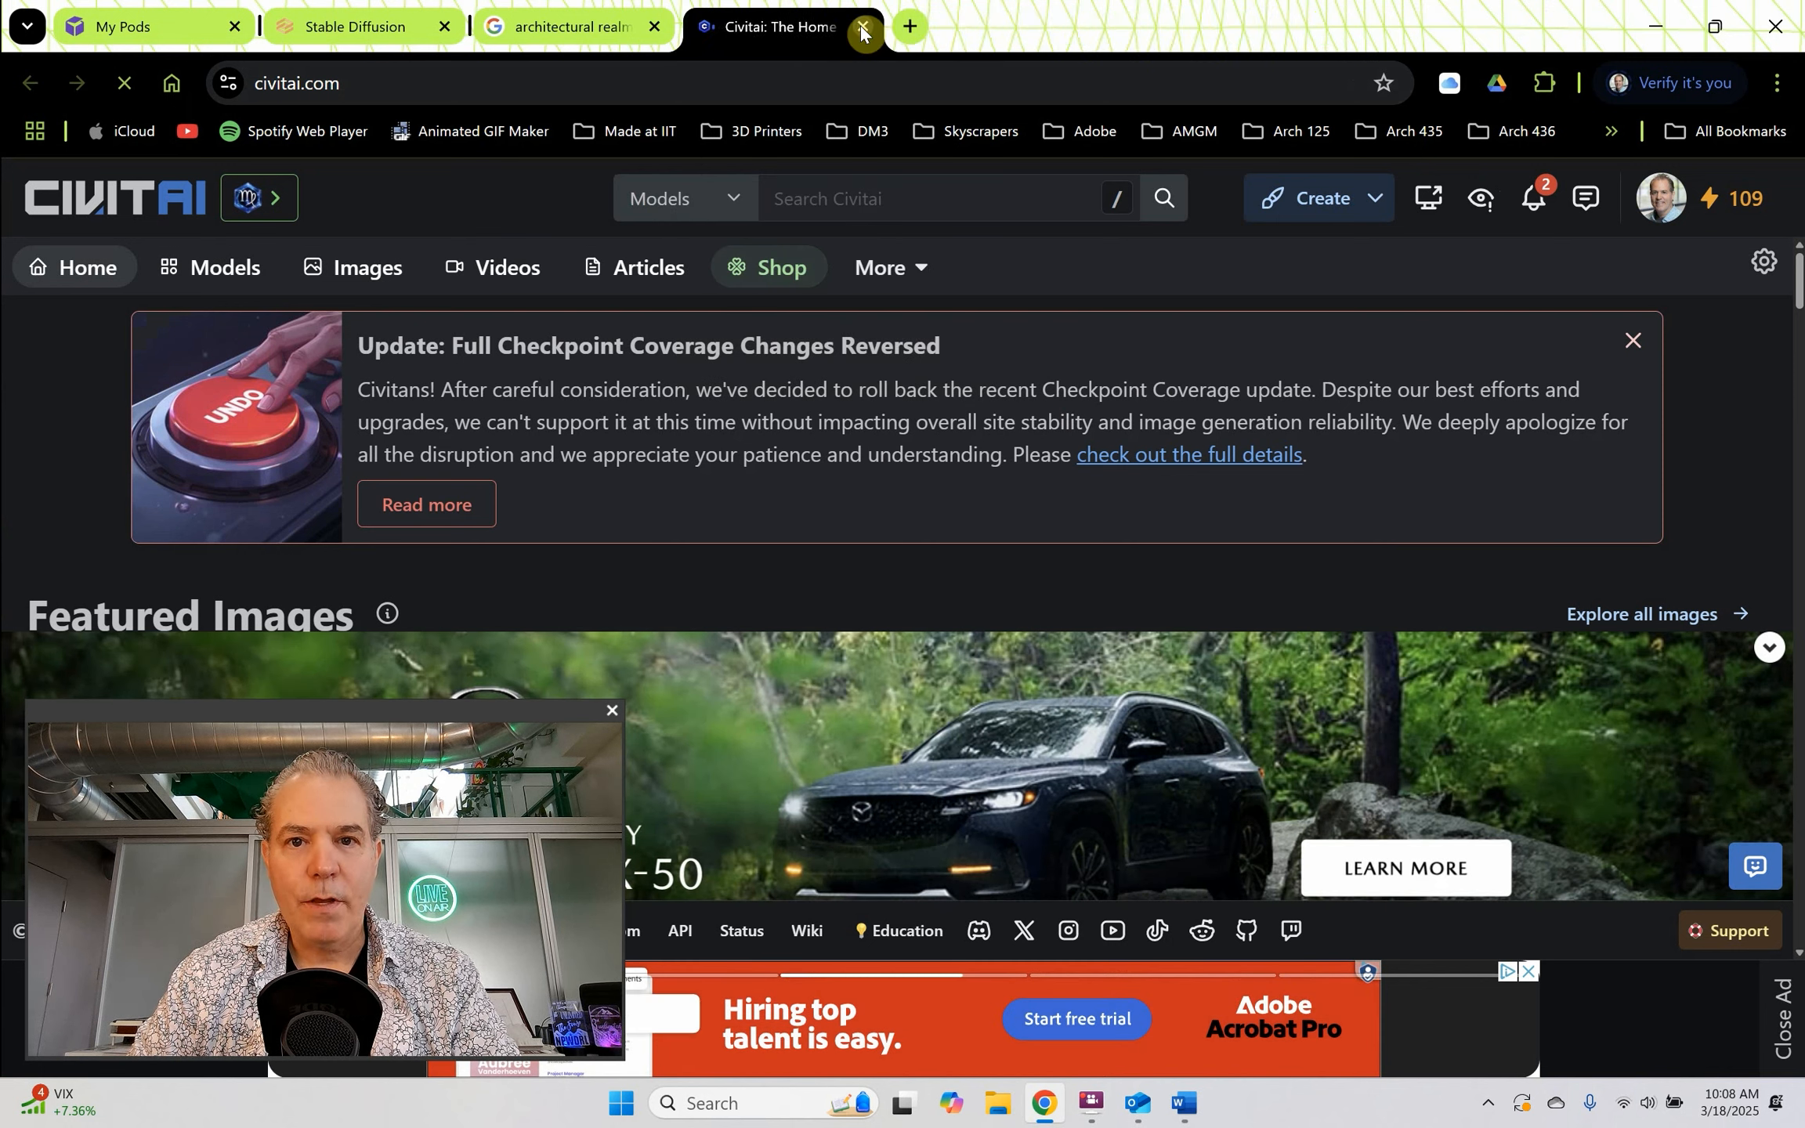
left_click(918, 25)
left_click(561, 534)
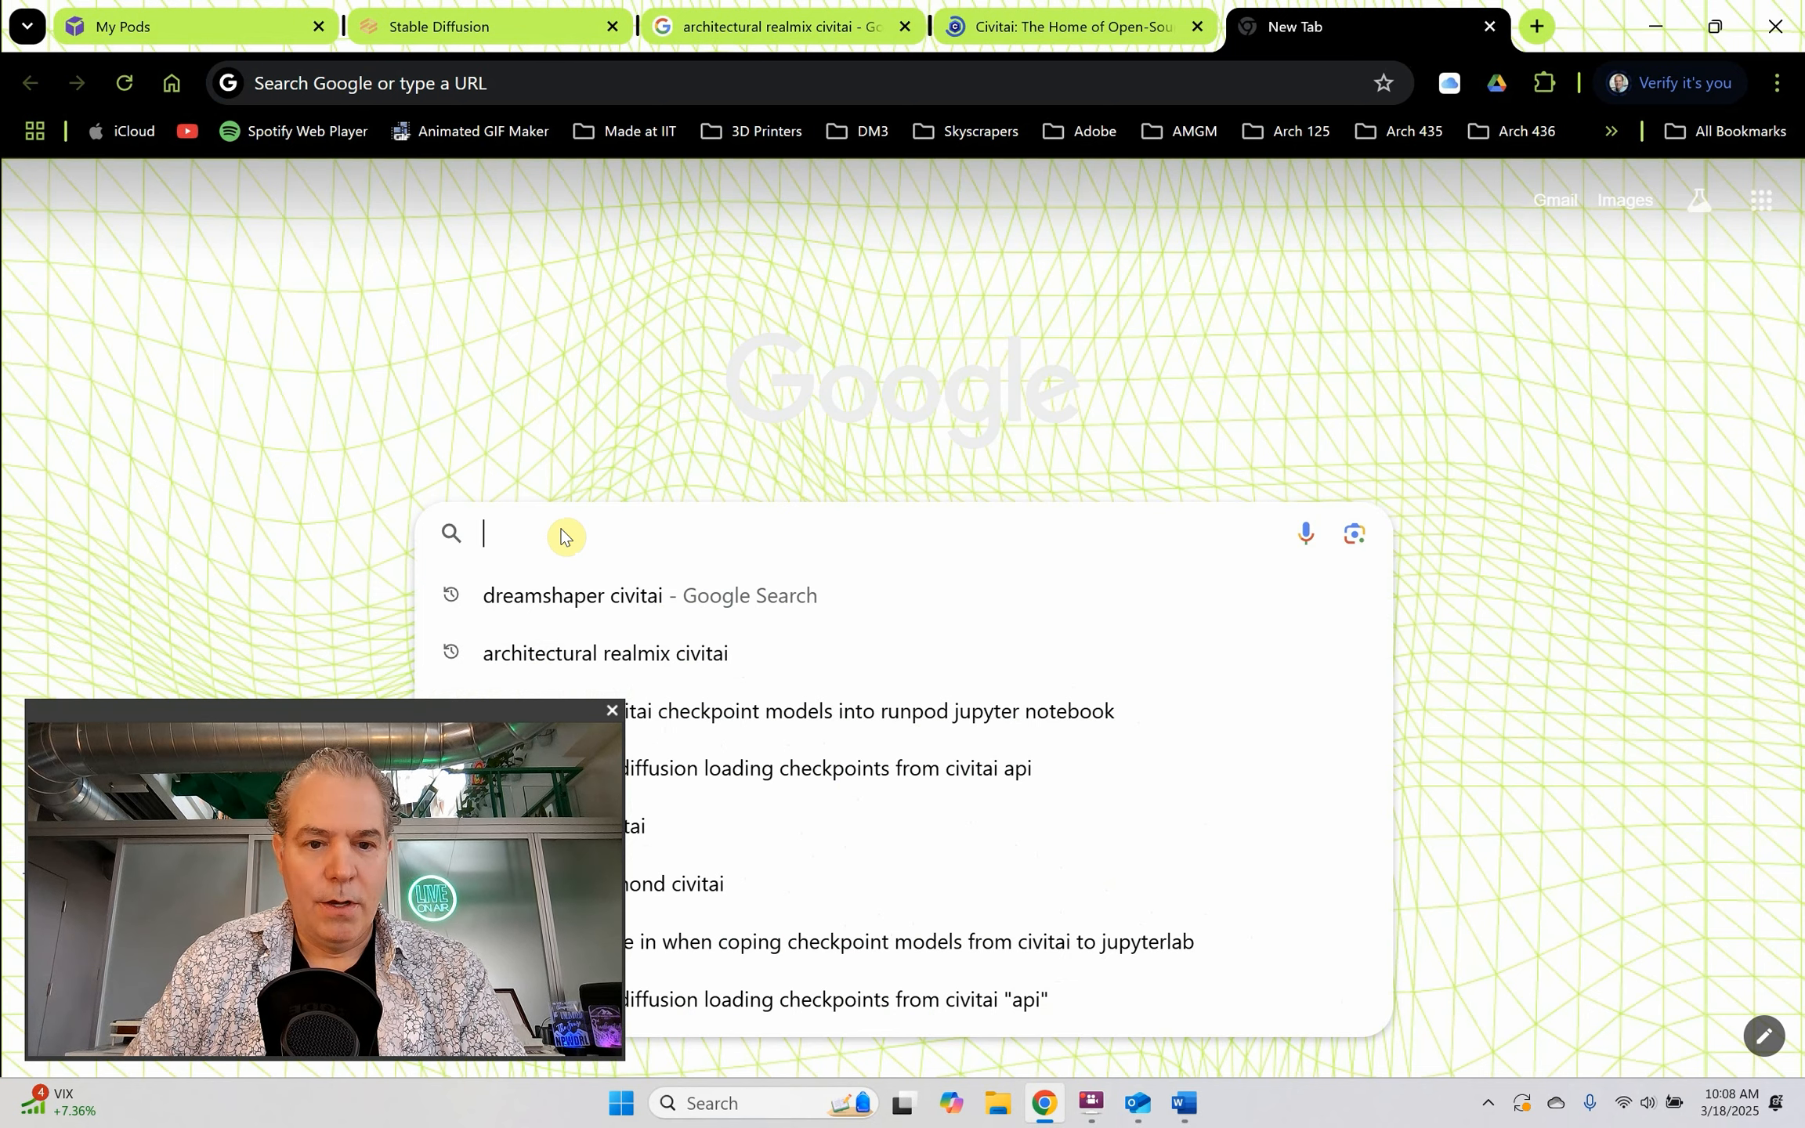
Step: Search for architectural realmix civitai and open the ArchitectureRealMix model page in a new tab
left_click(665, 655)
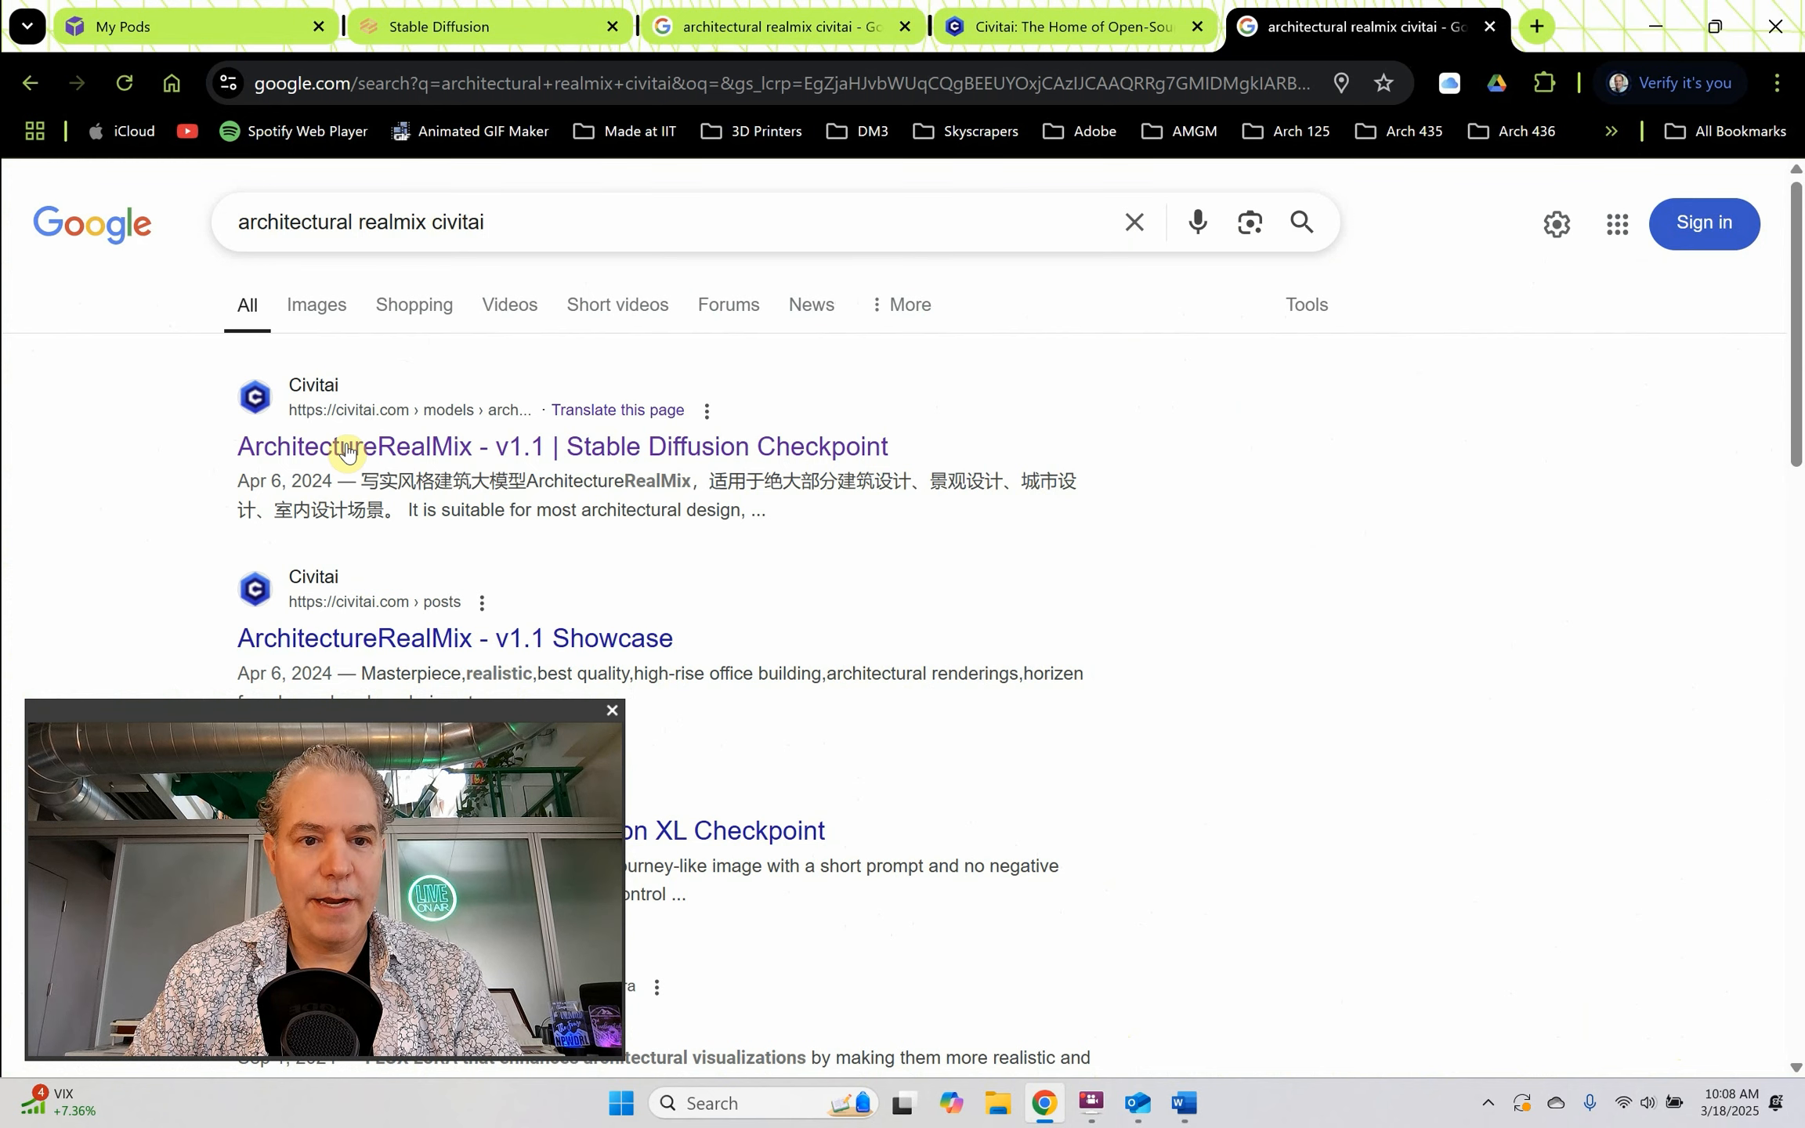
right_click(433, 464)
left_click(479, 494)
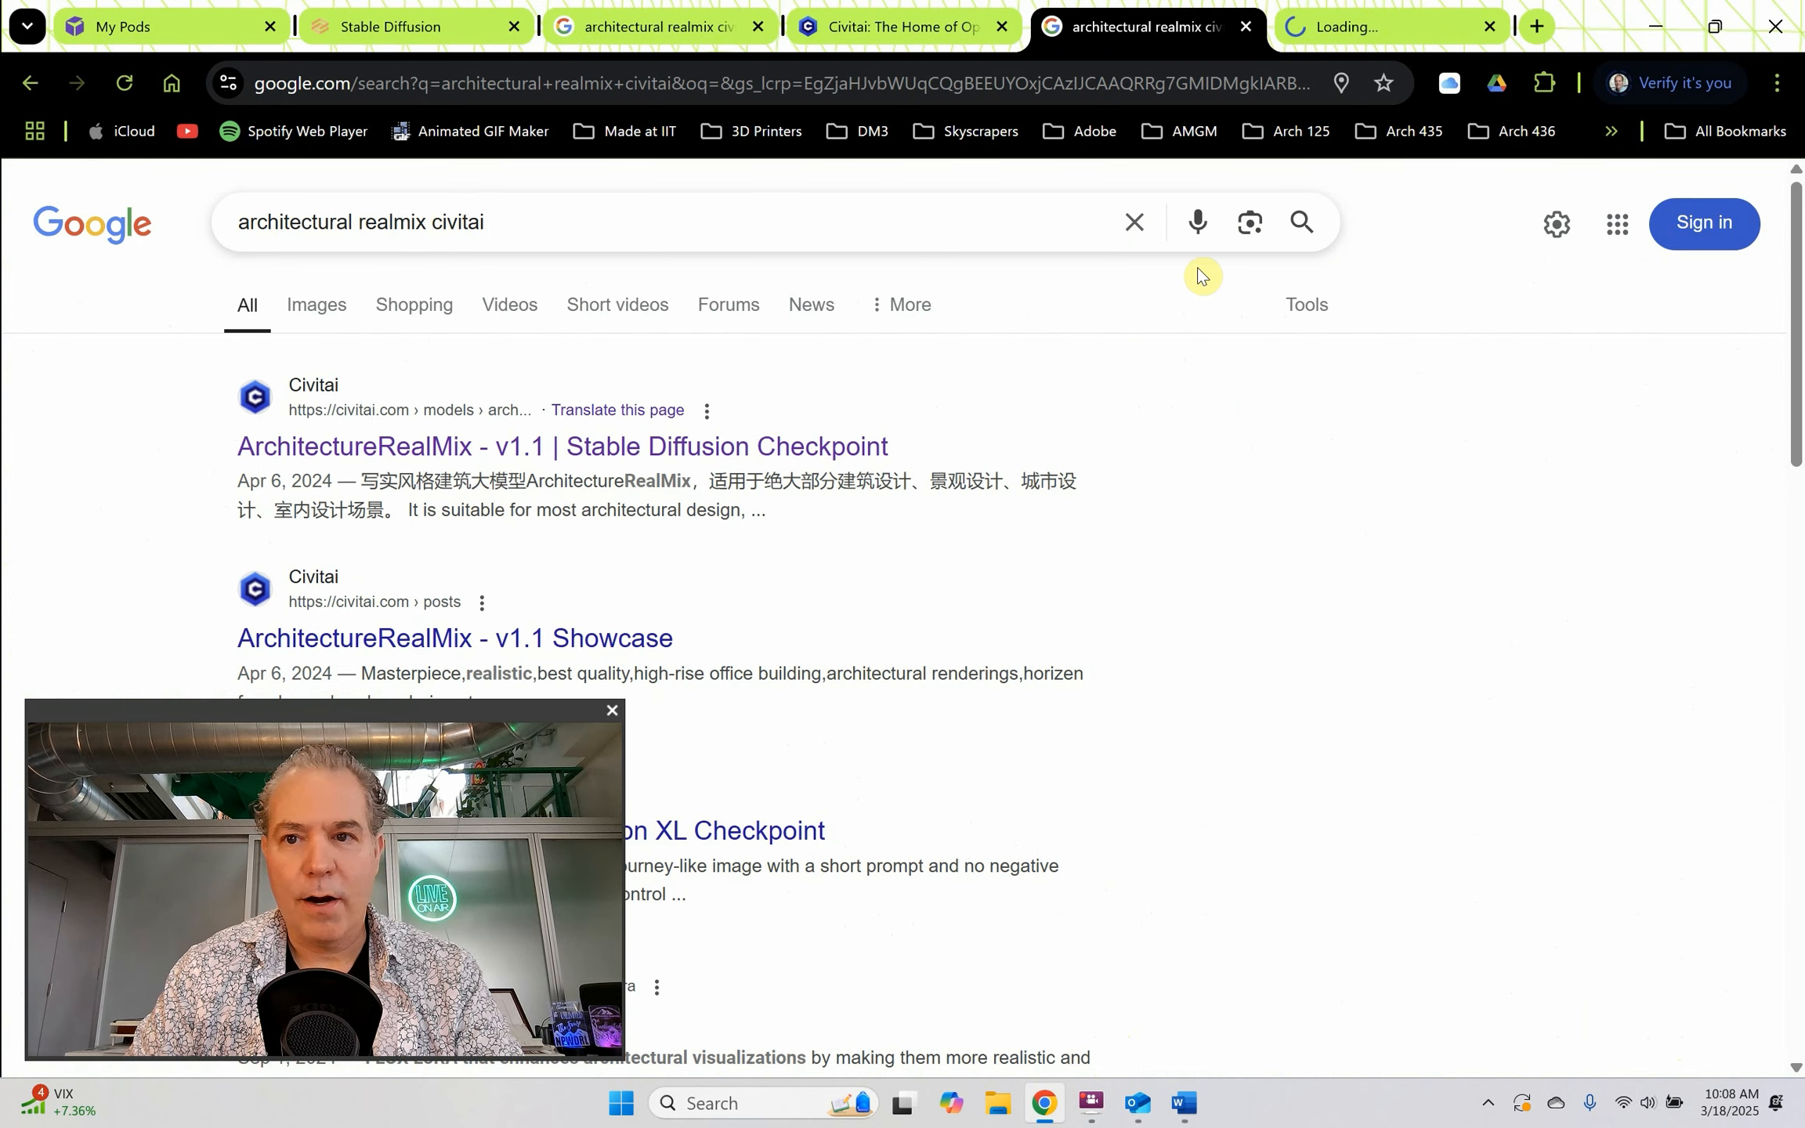
left_click(1346, 30)
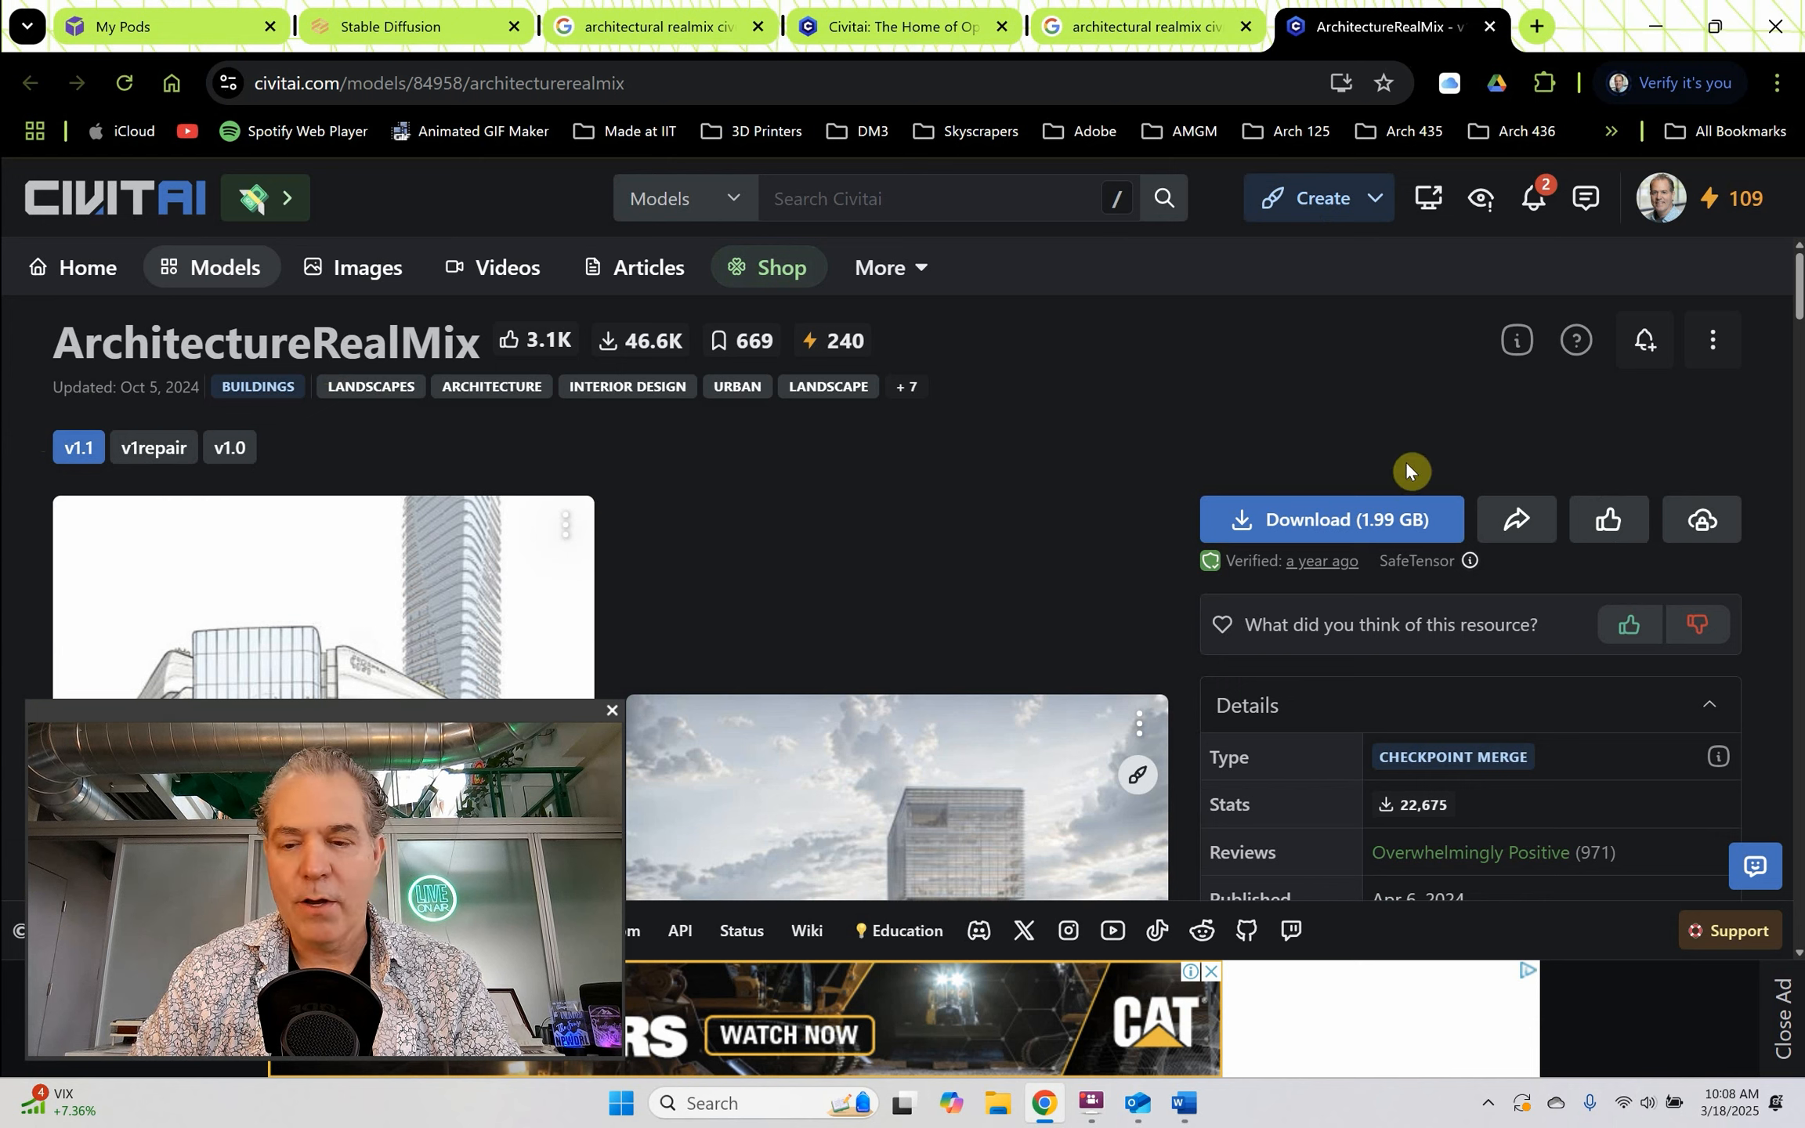
Step: Copy the ArchitectureRealMix v1.1 checkpoint's download link address
right_click(1363, 525)
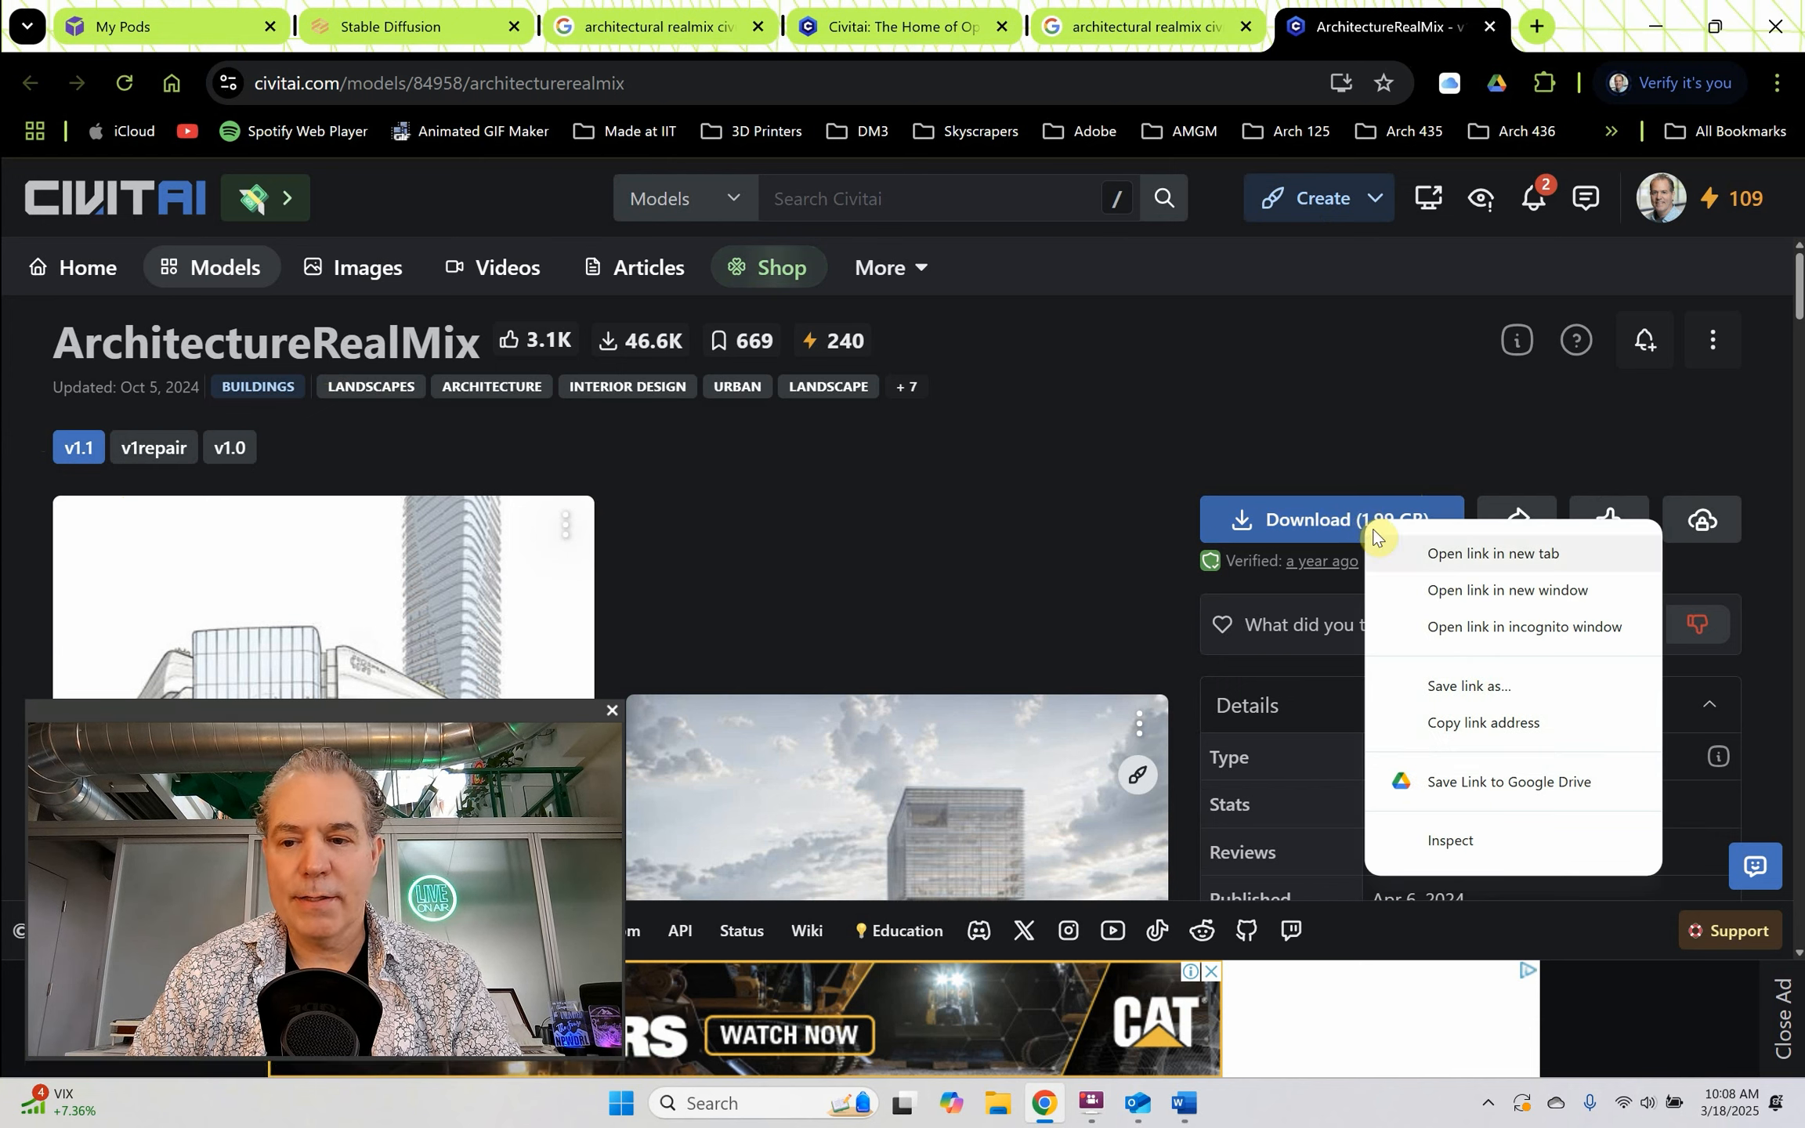
left_click(1476, 725)
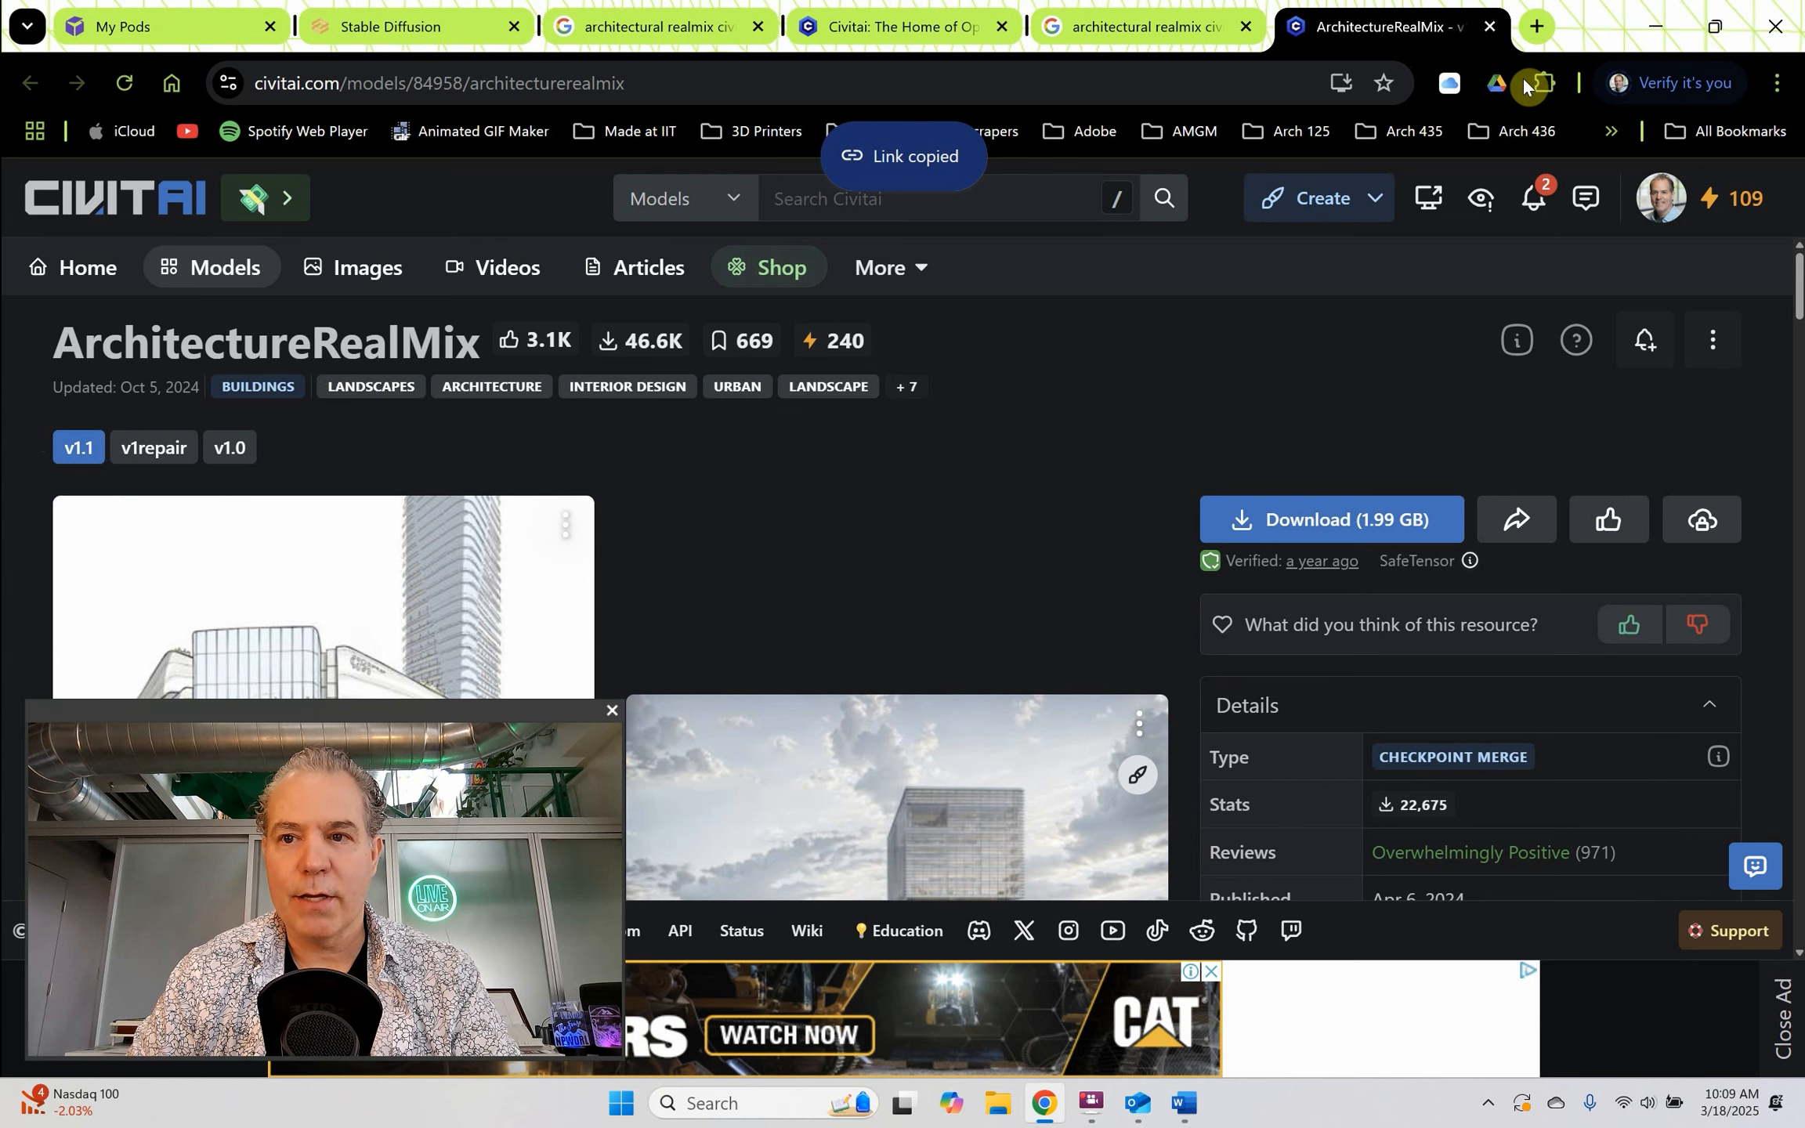
left_click(1537, 26)
Step: Load the copied download link, cancel saving architecturerealmix_v11.safetensors, and close that tab
left_click(867, 85)
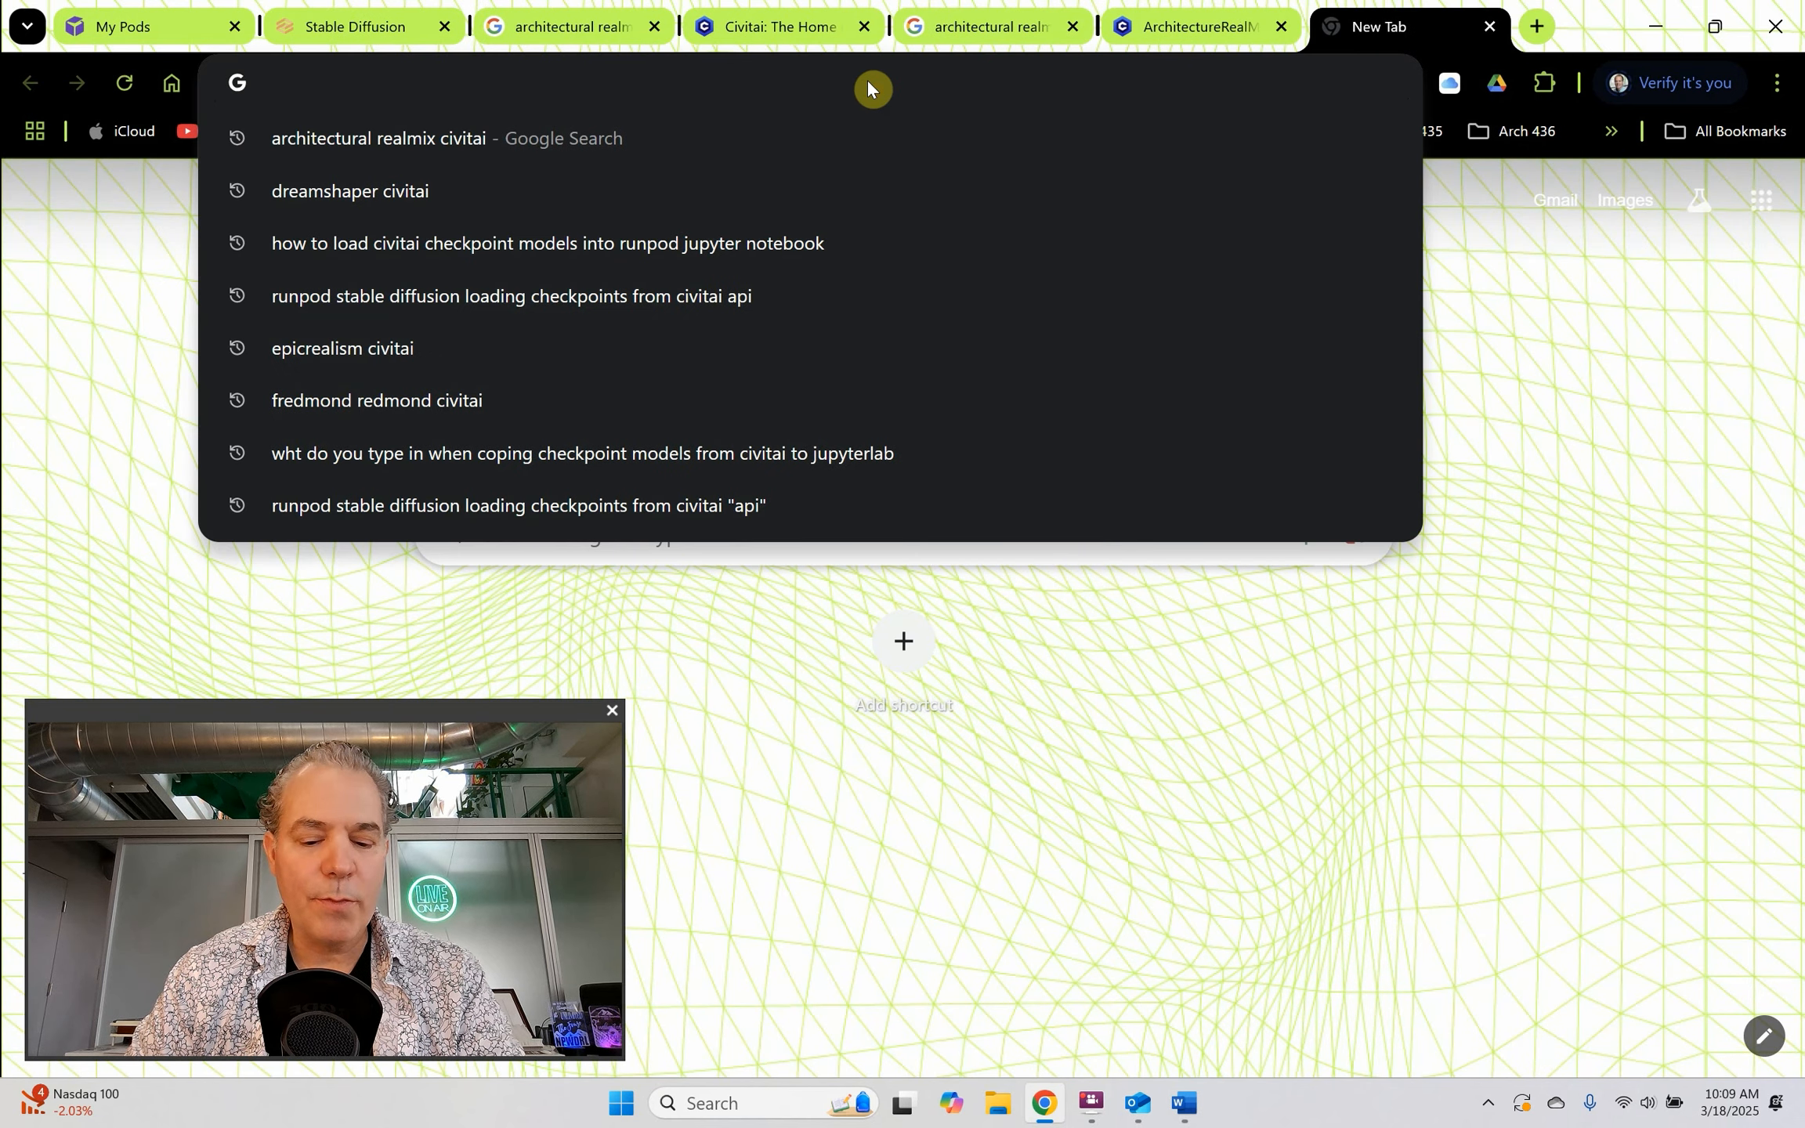
key("ctrl+v")
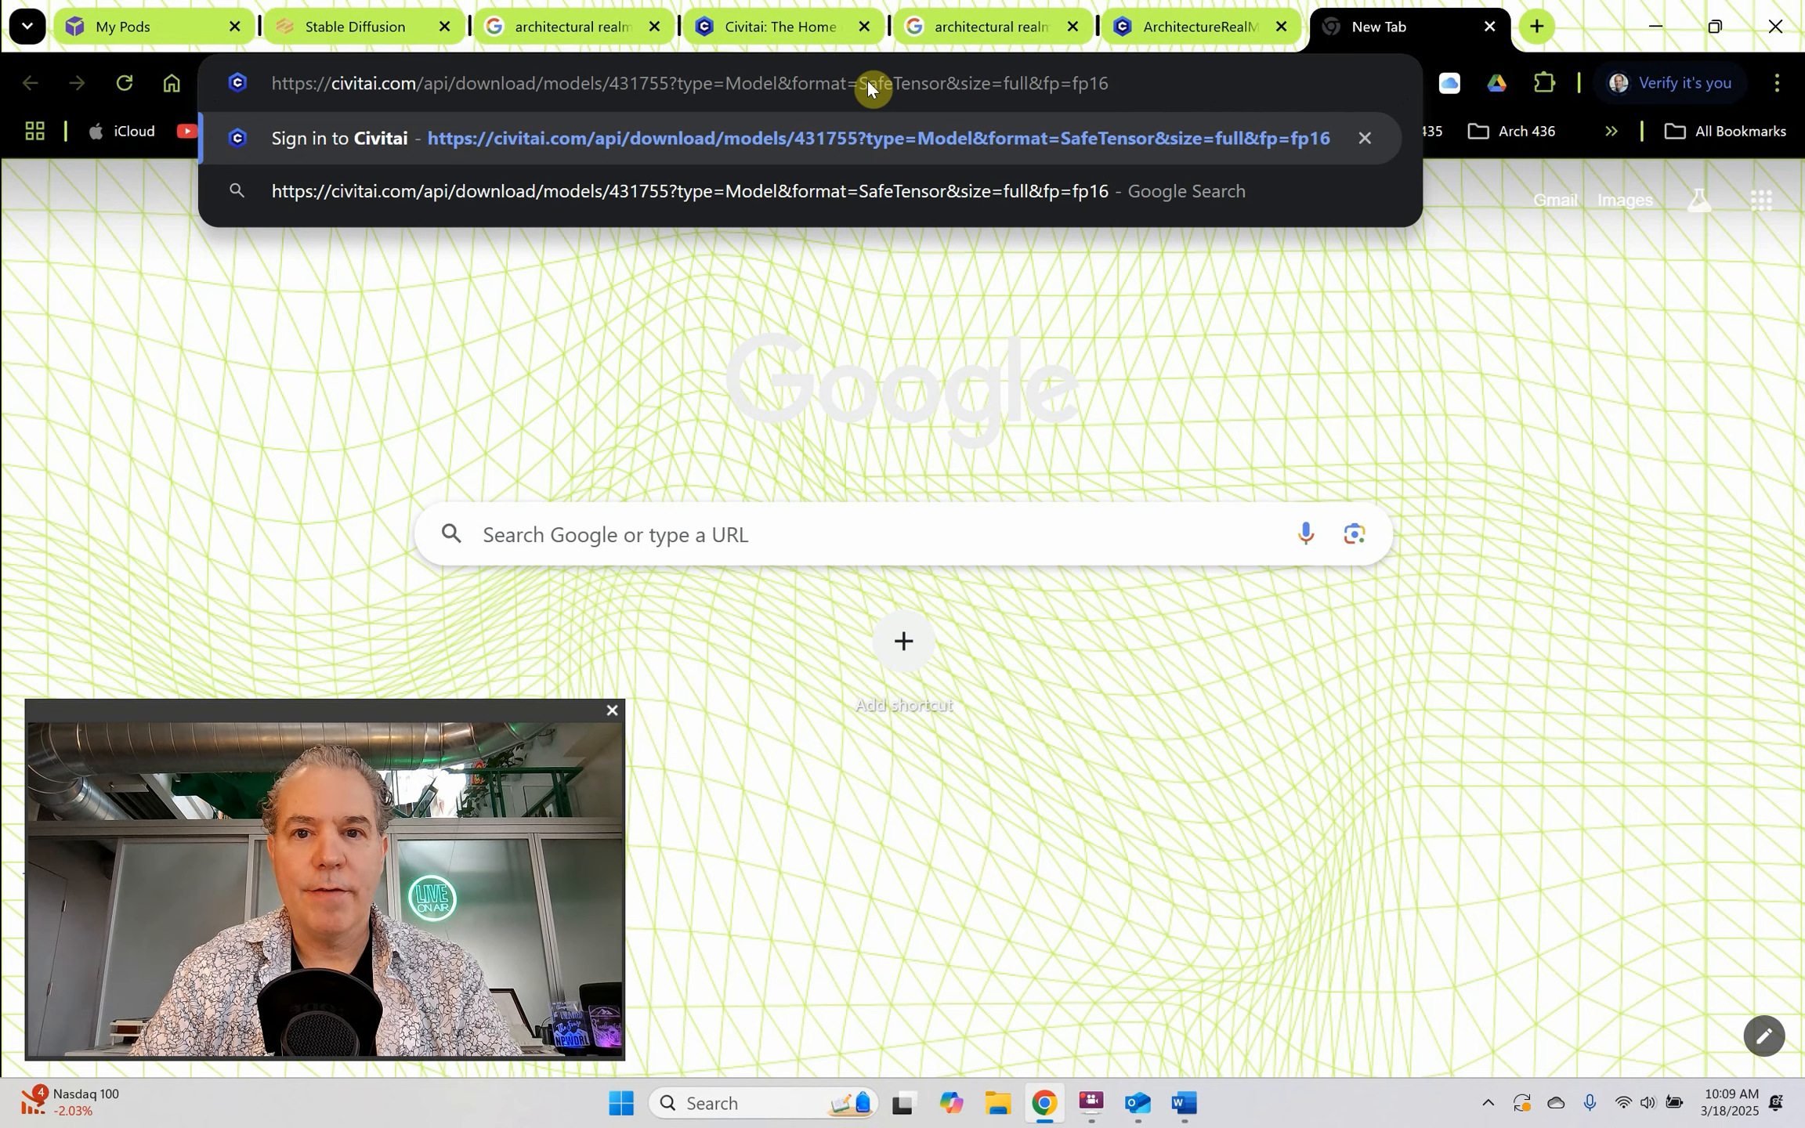
key("Return")
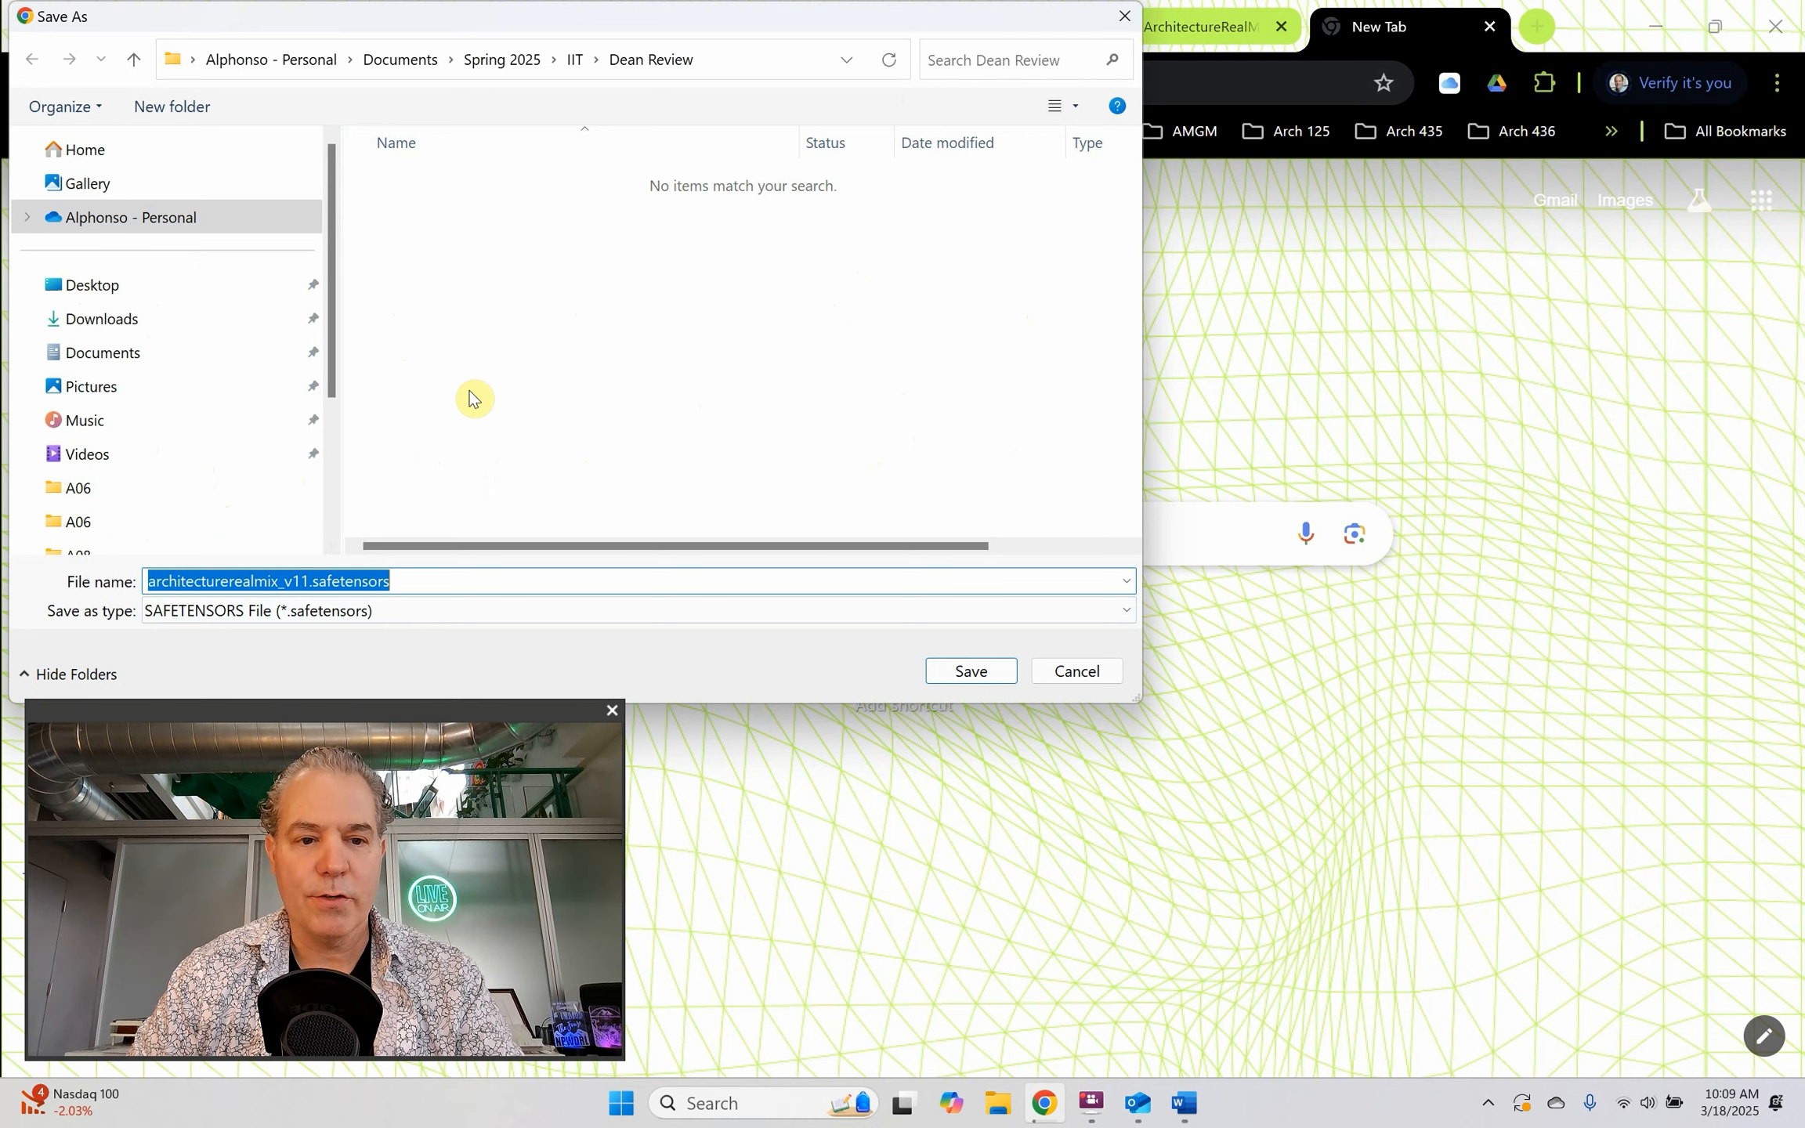
left_click(1059, 671)
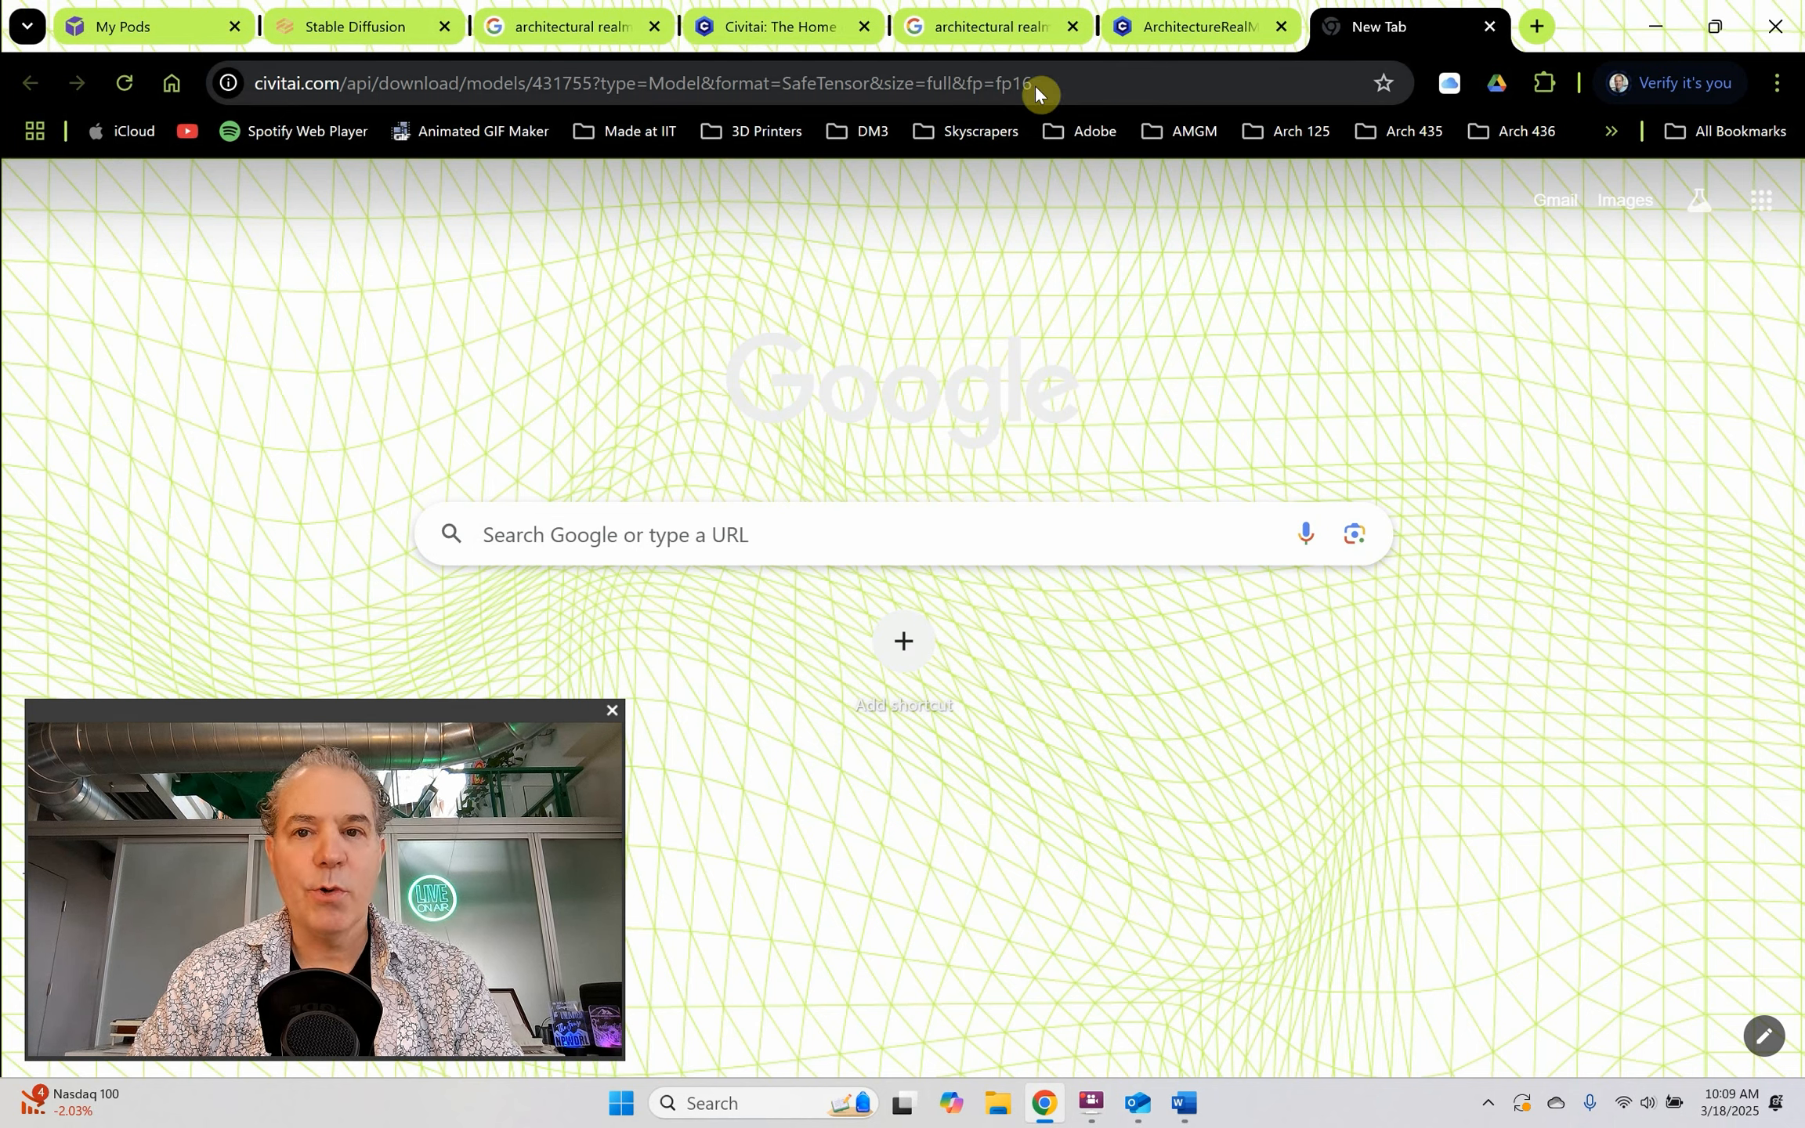
left_click(1488, 26)
Step: Recopy the ArchitectureRealMix checkpoint download link from the Civitai page
left_click(1179, 1105)
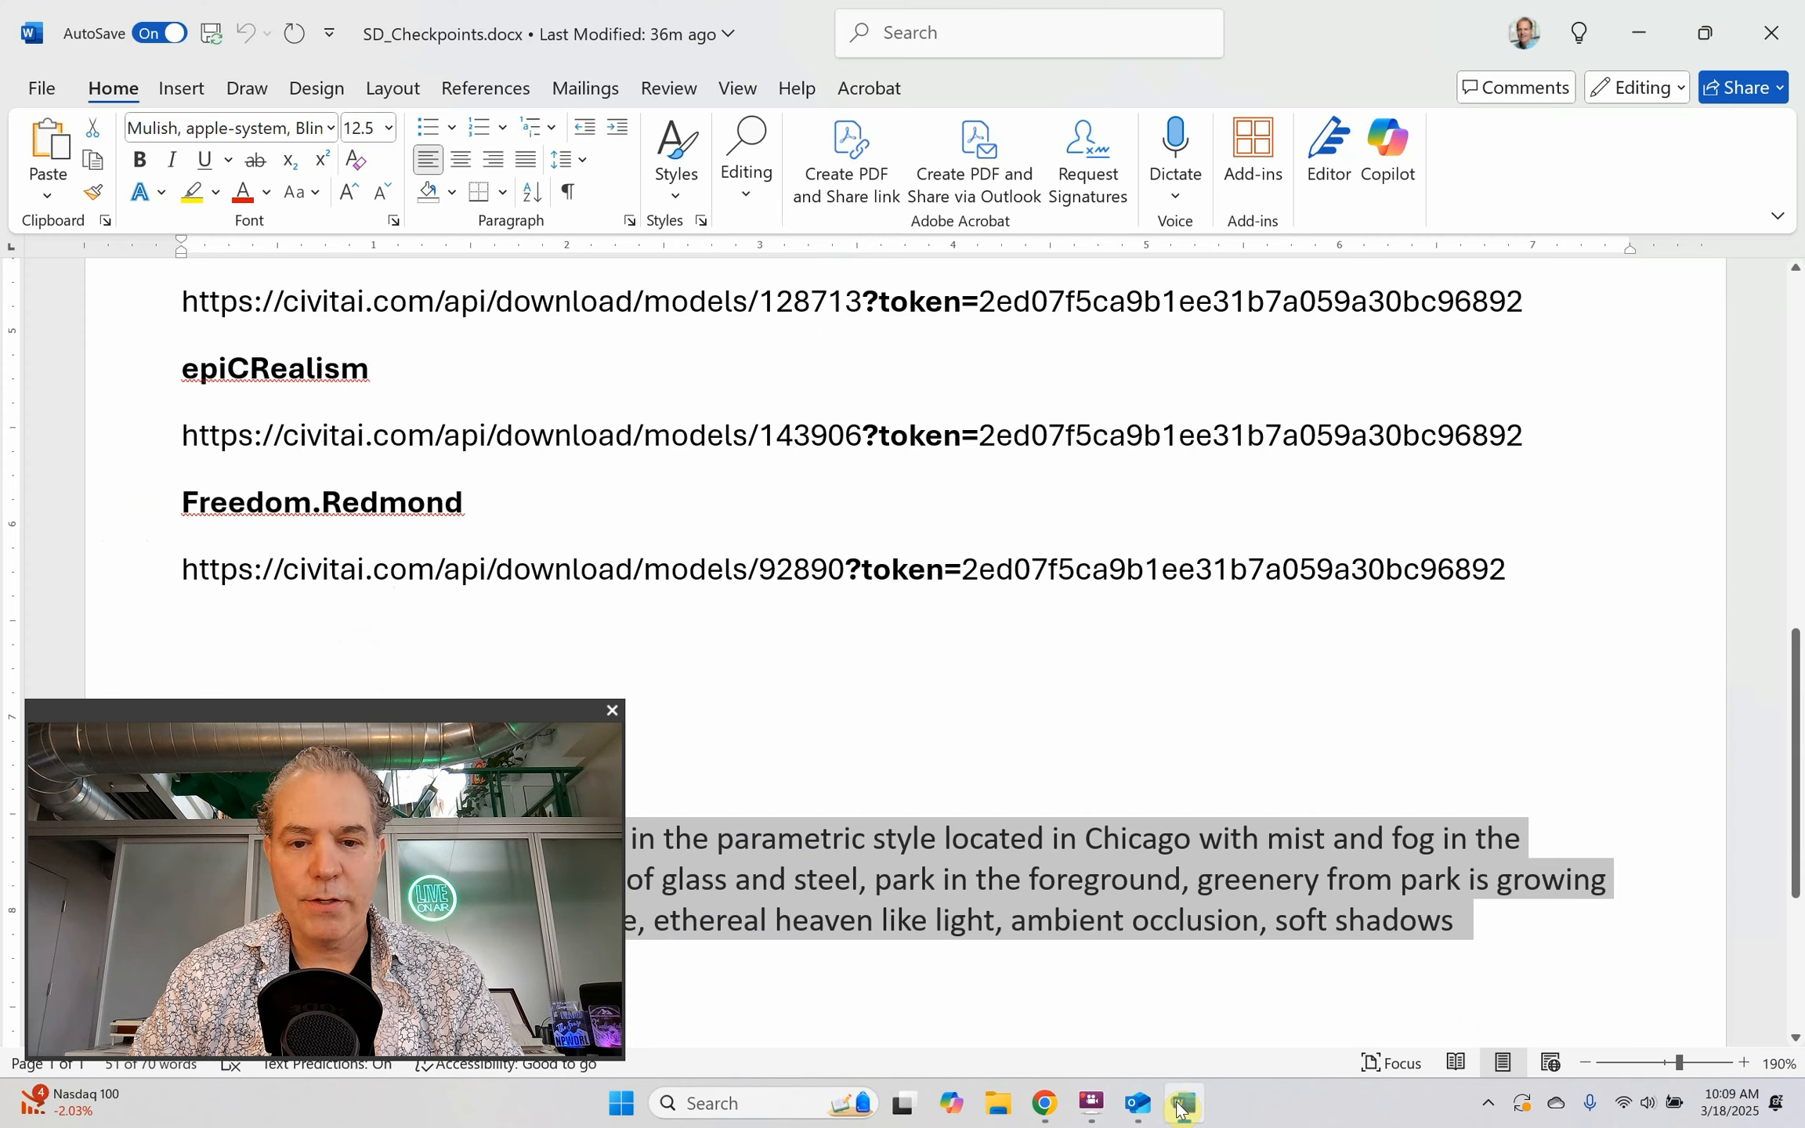
scroll(857, 705, "up", 5)
scroll(858, 705, "down", 3)
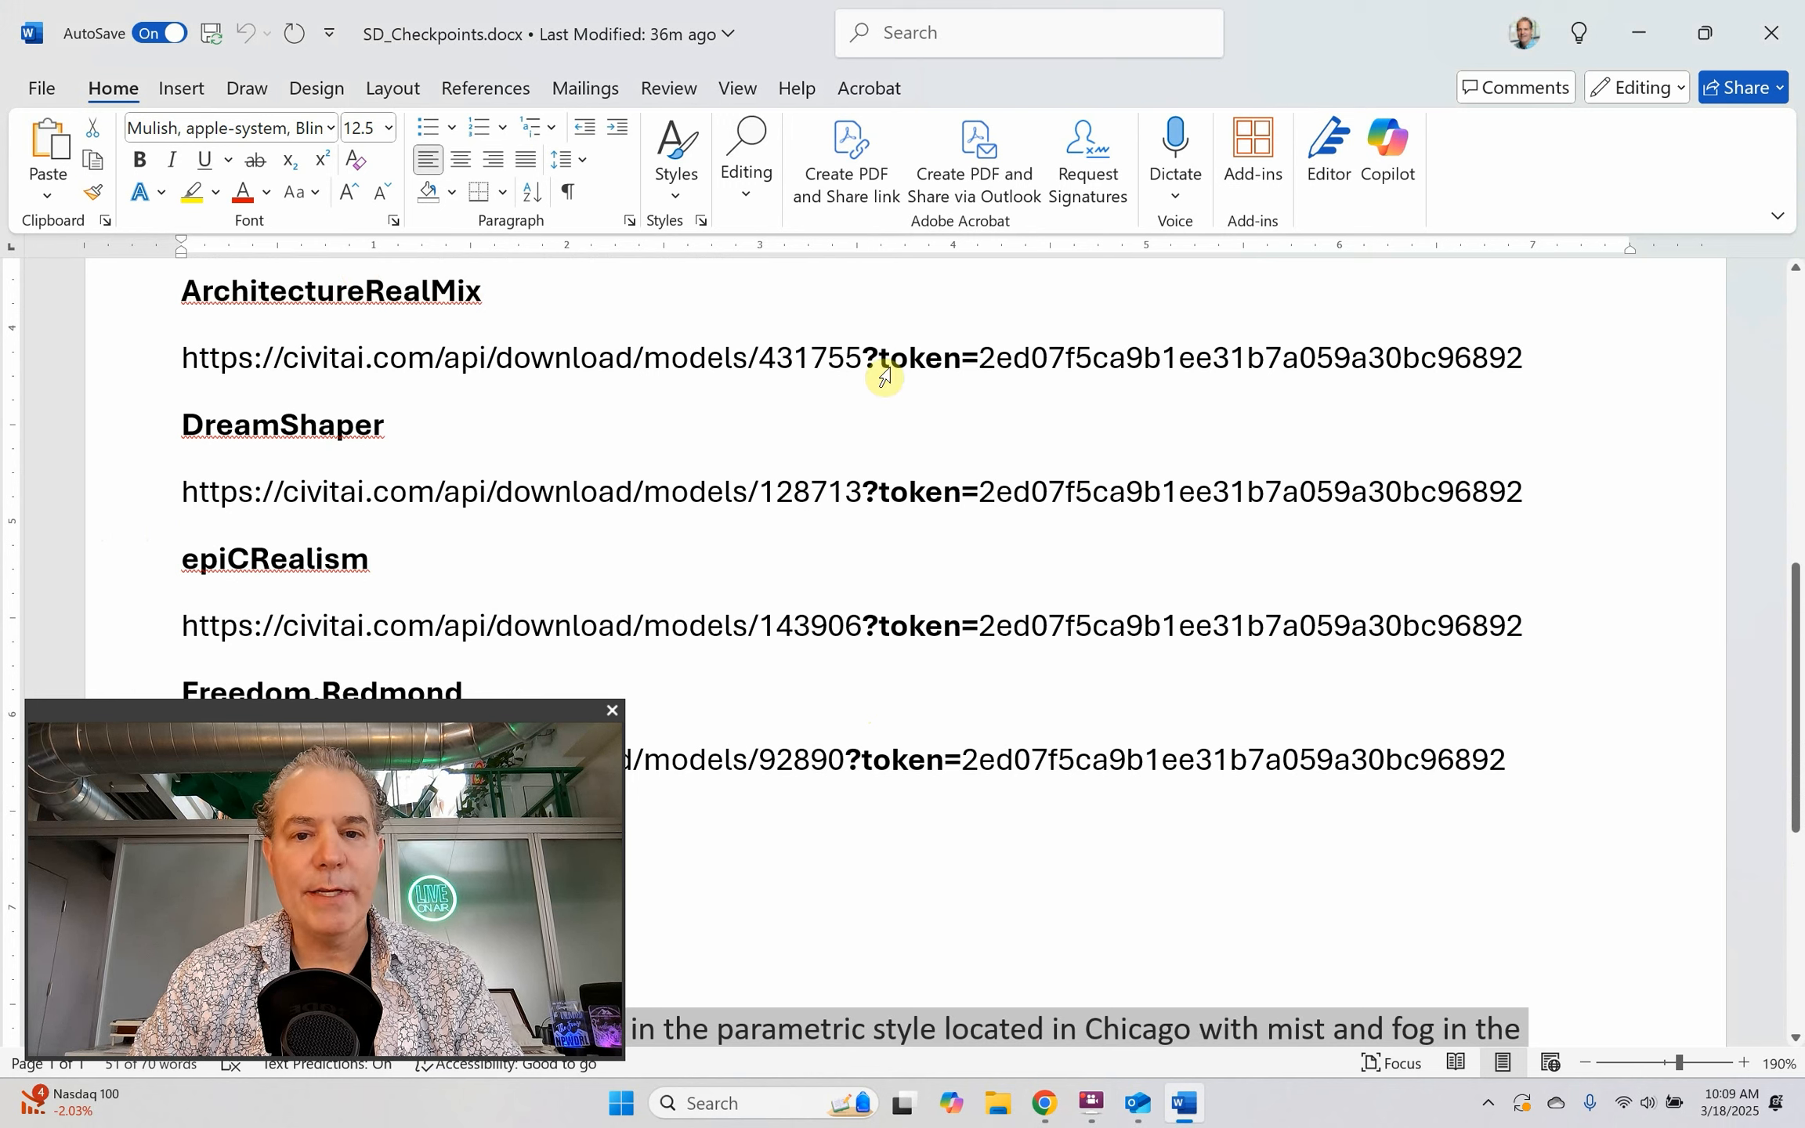
left_click_drag(863, 358, 185, 374)
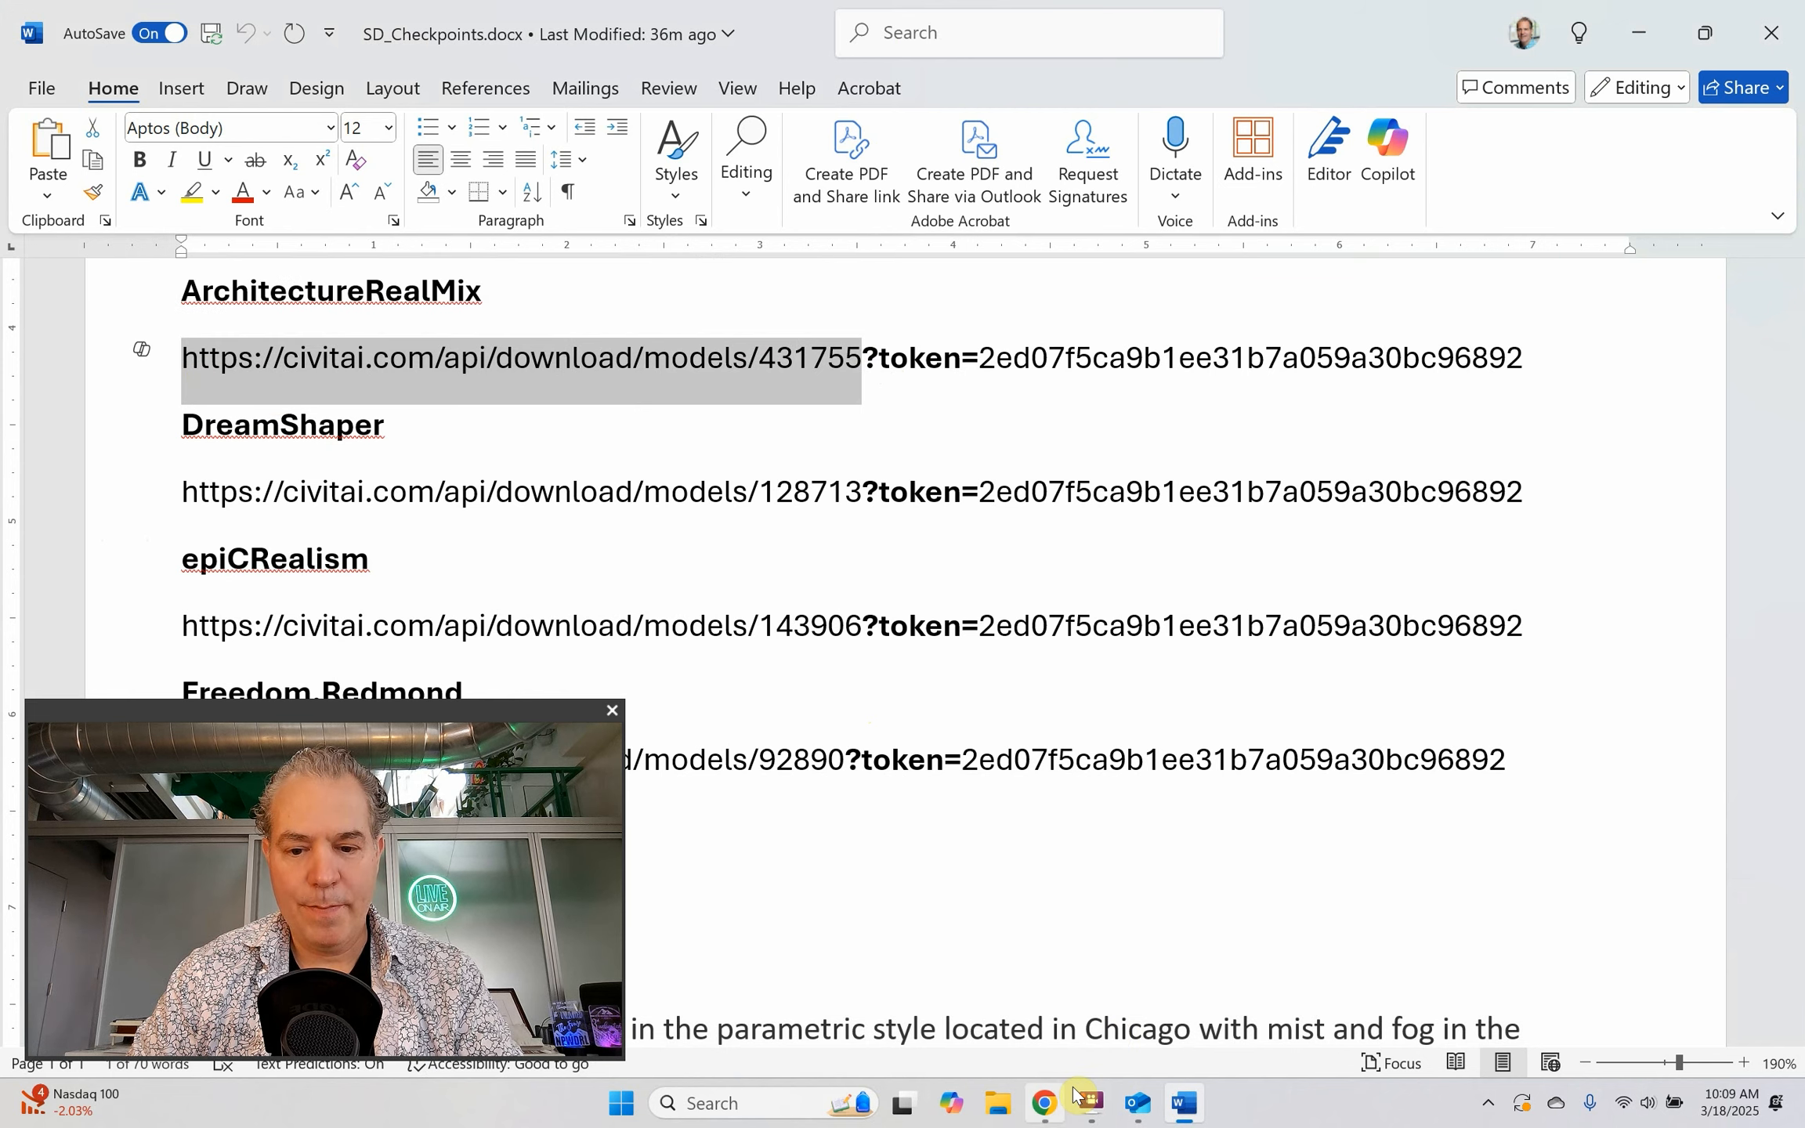
left_click(1050, 1104)
right_click(1362, 524)
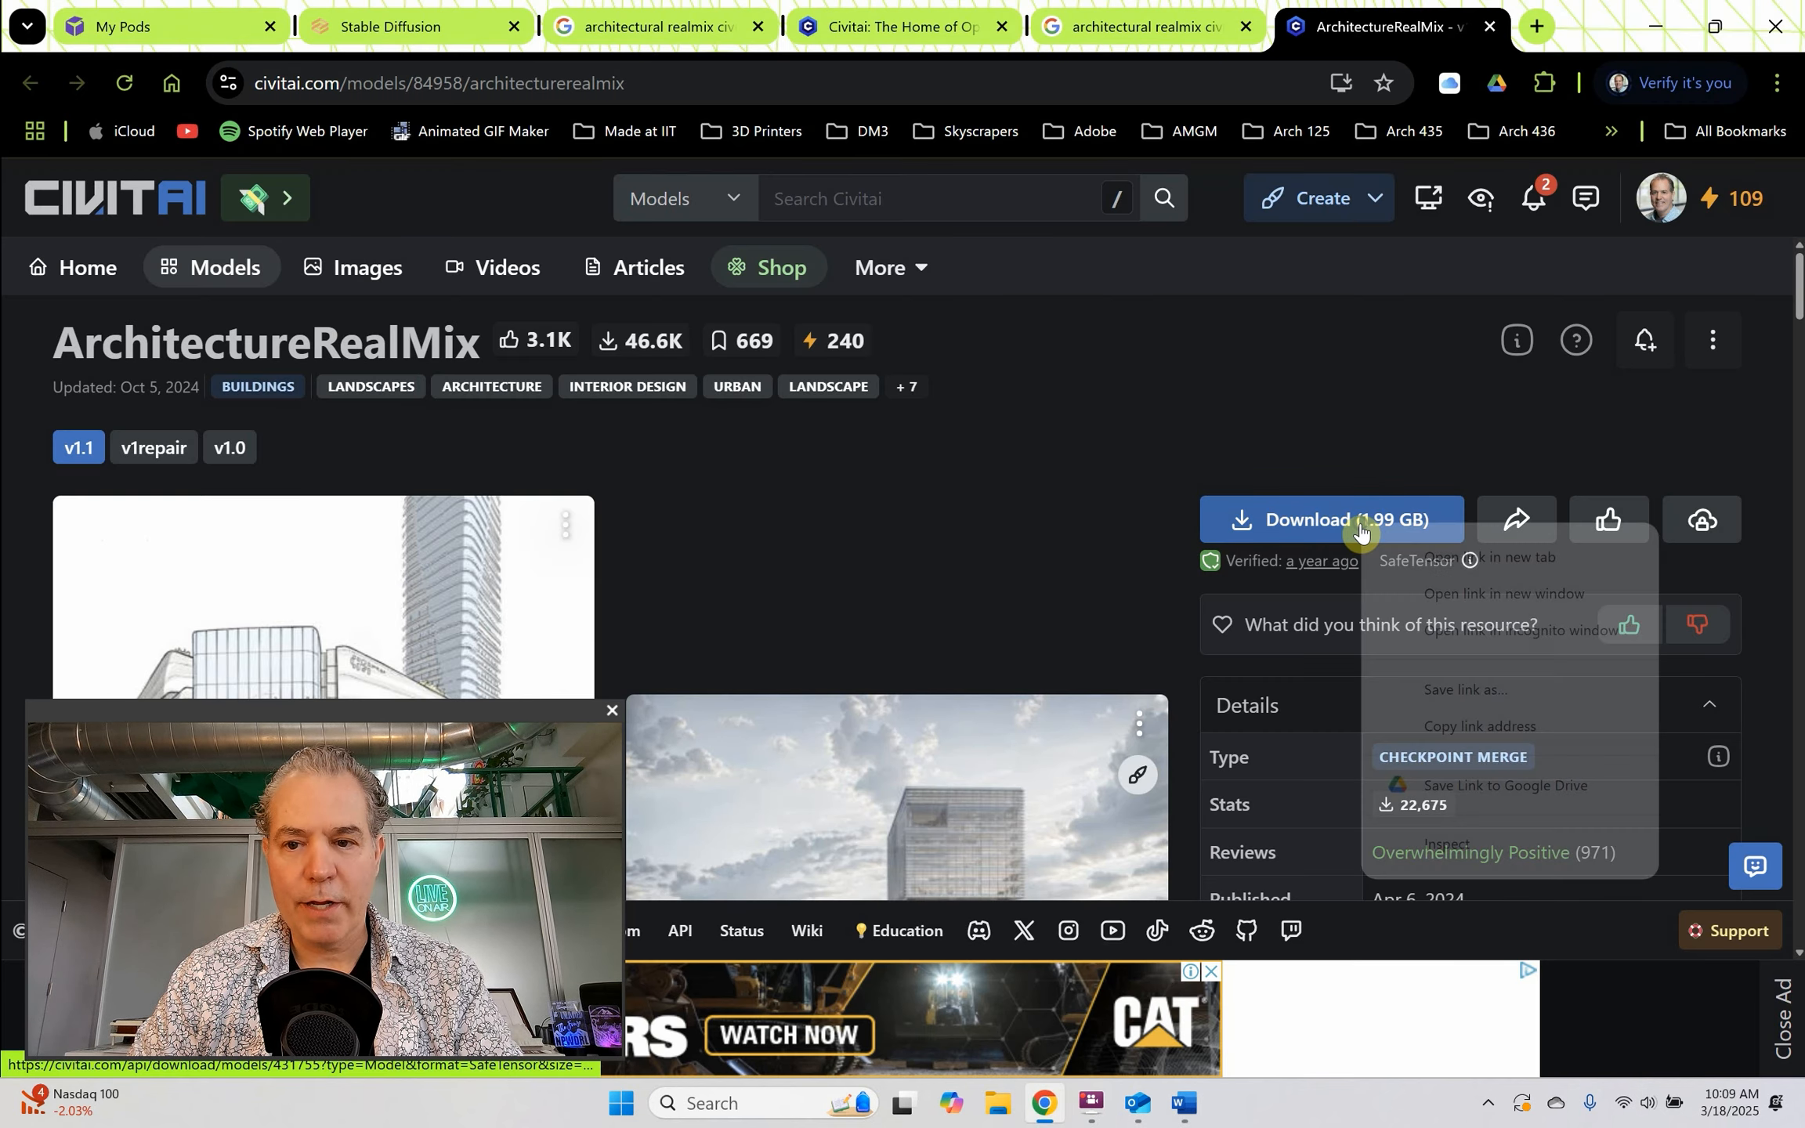
left_click(1461, 730)
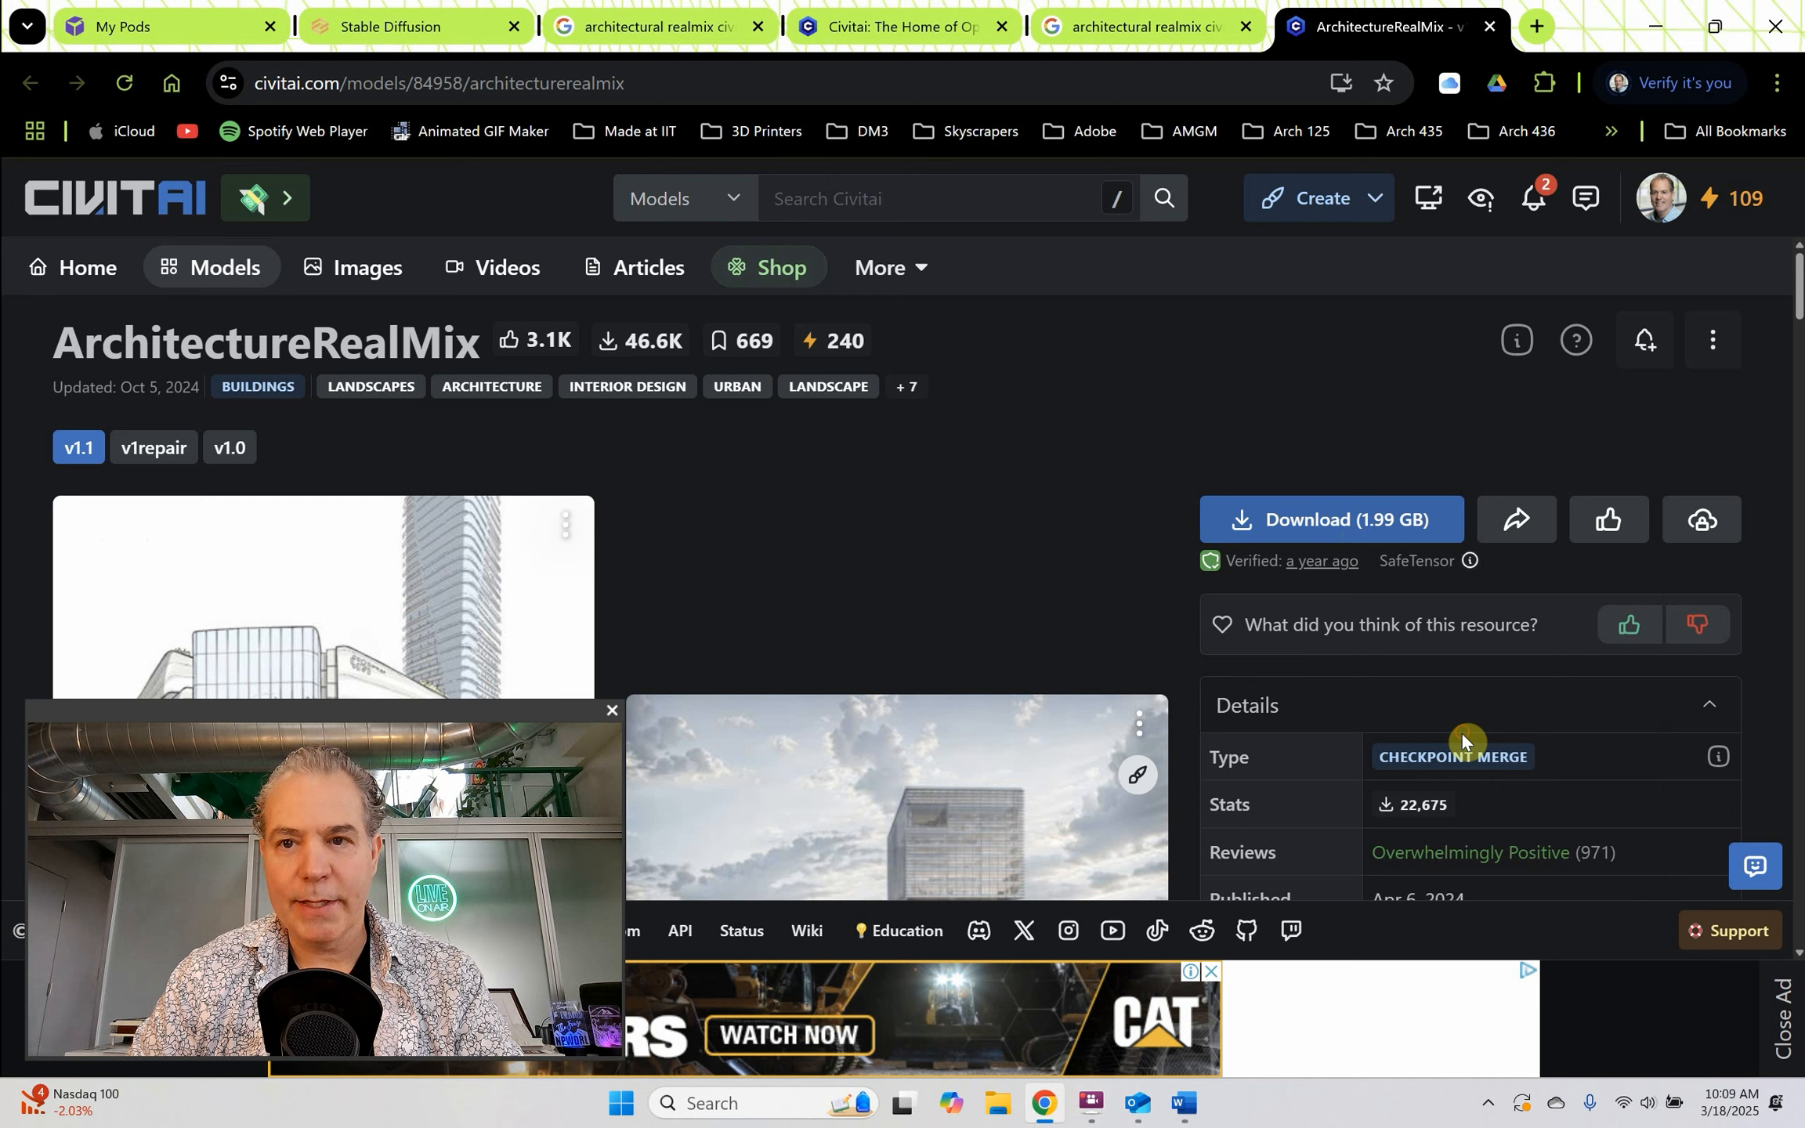
Step: Paste the link on a new line in SD_Checkpoints and trim it to end at models/431755
left_click(1185, 1103)
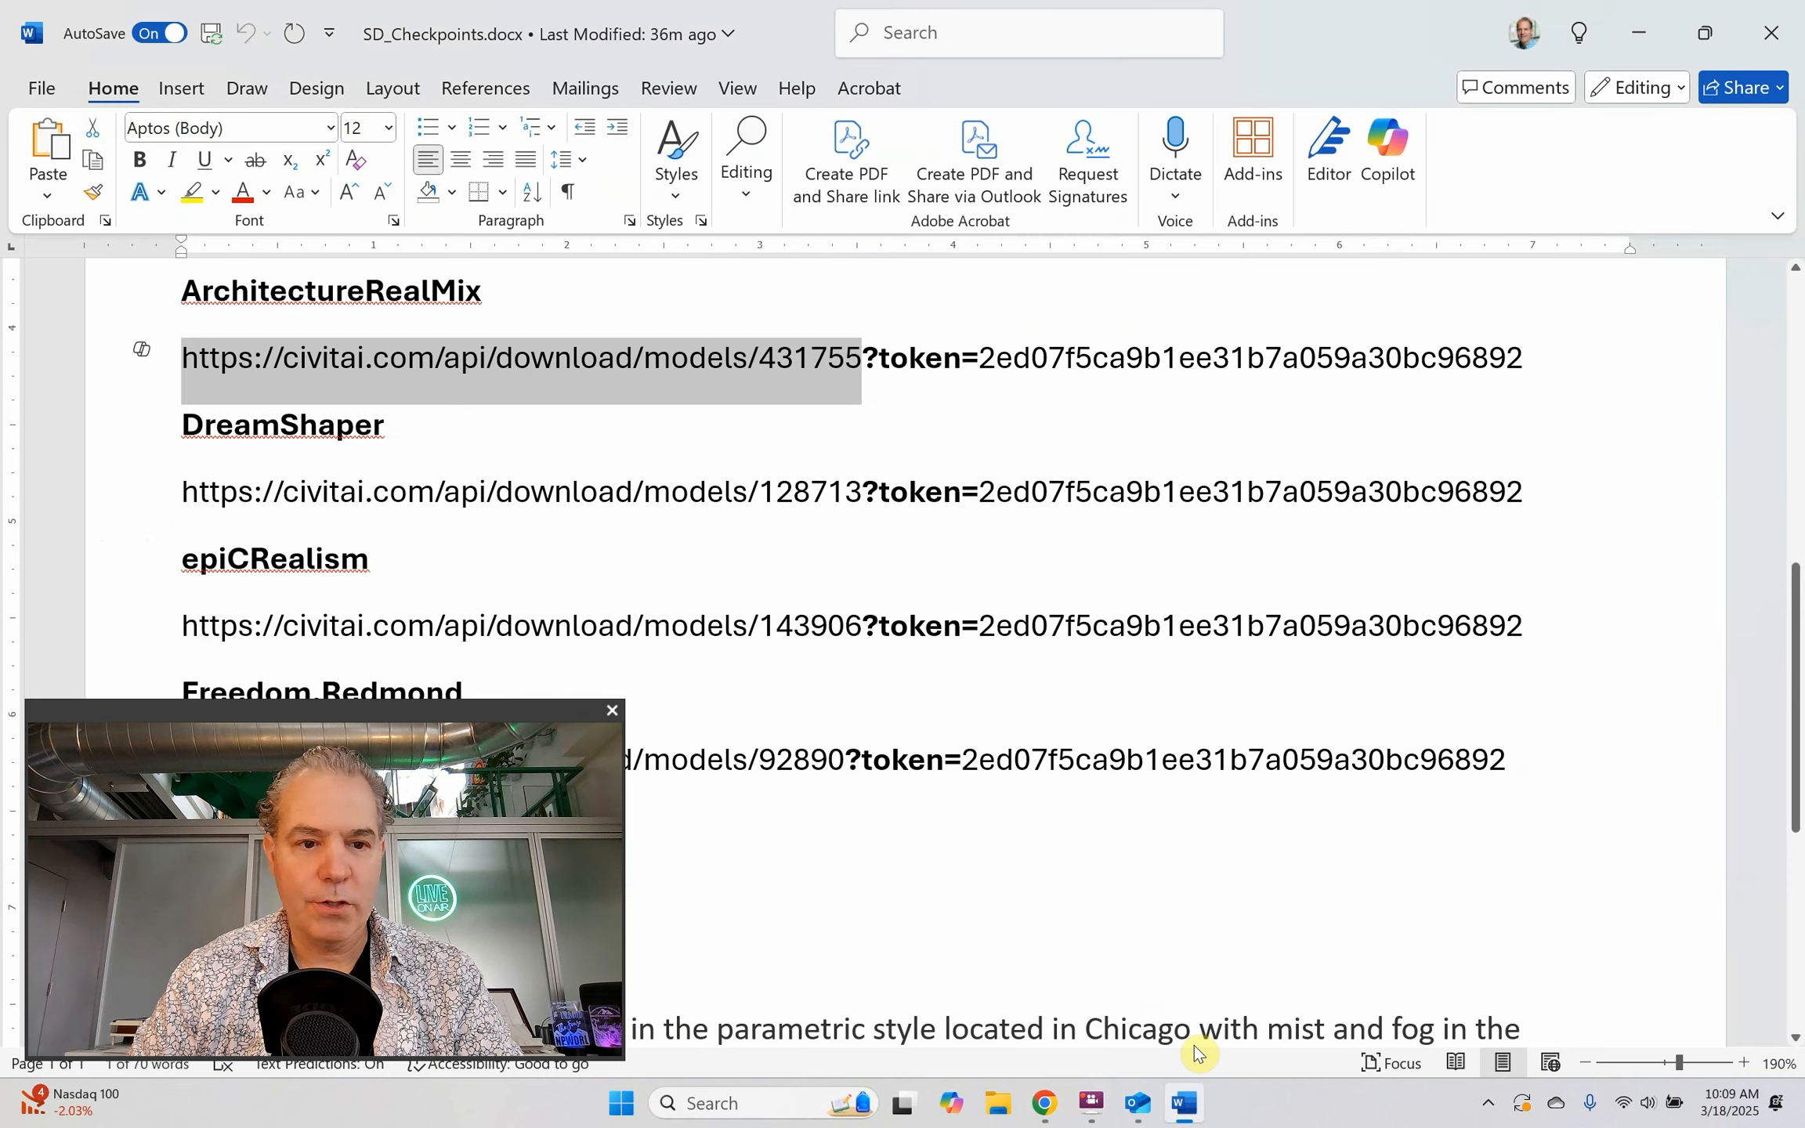
left_click(1518, 350)
key("Return")
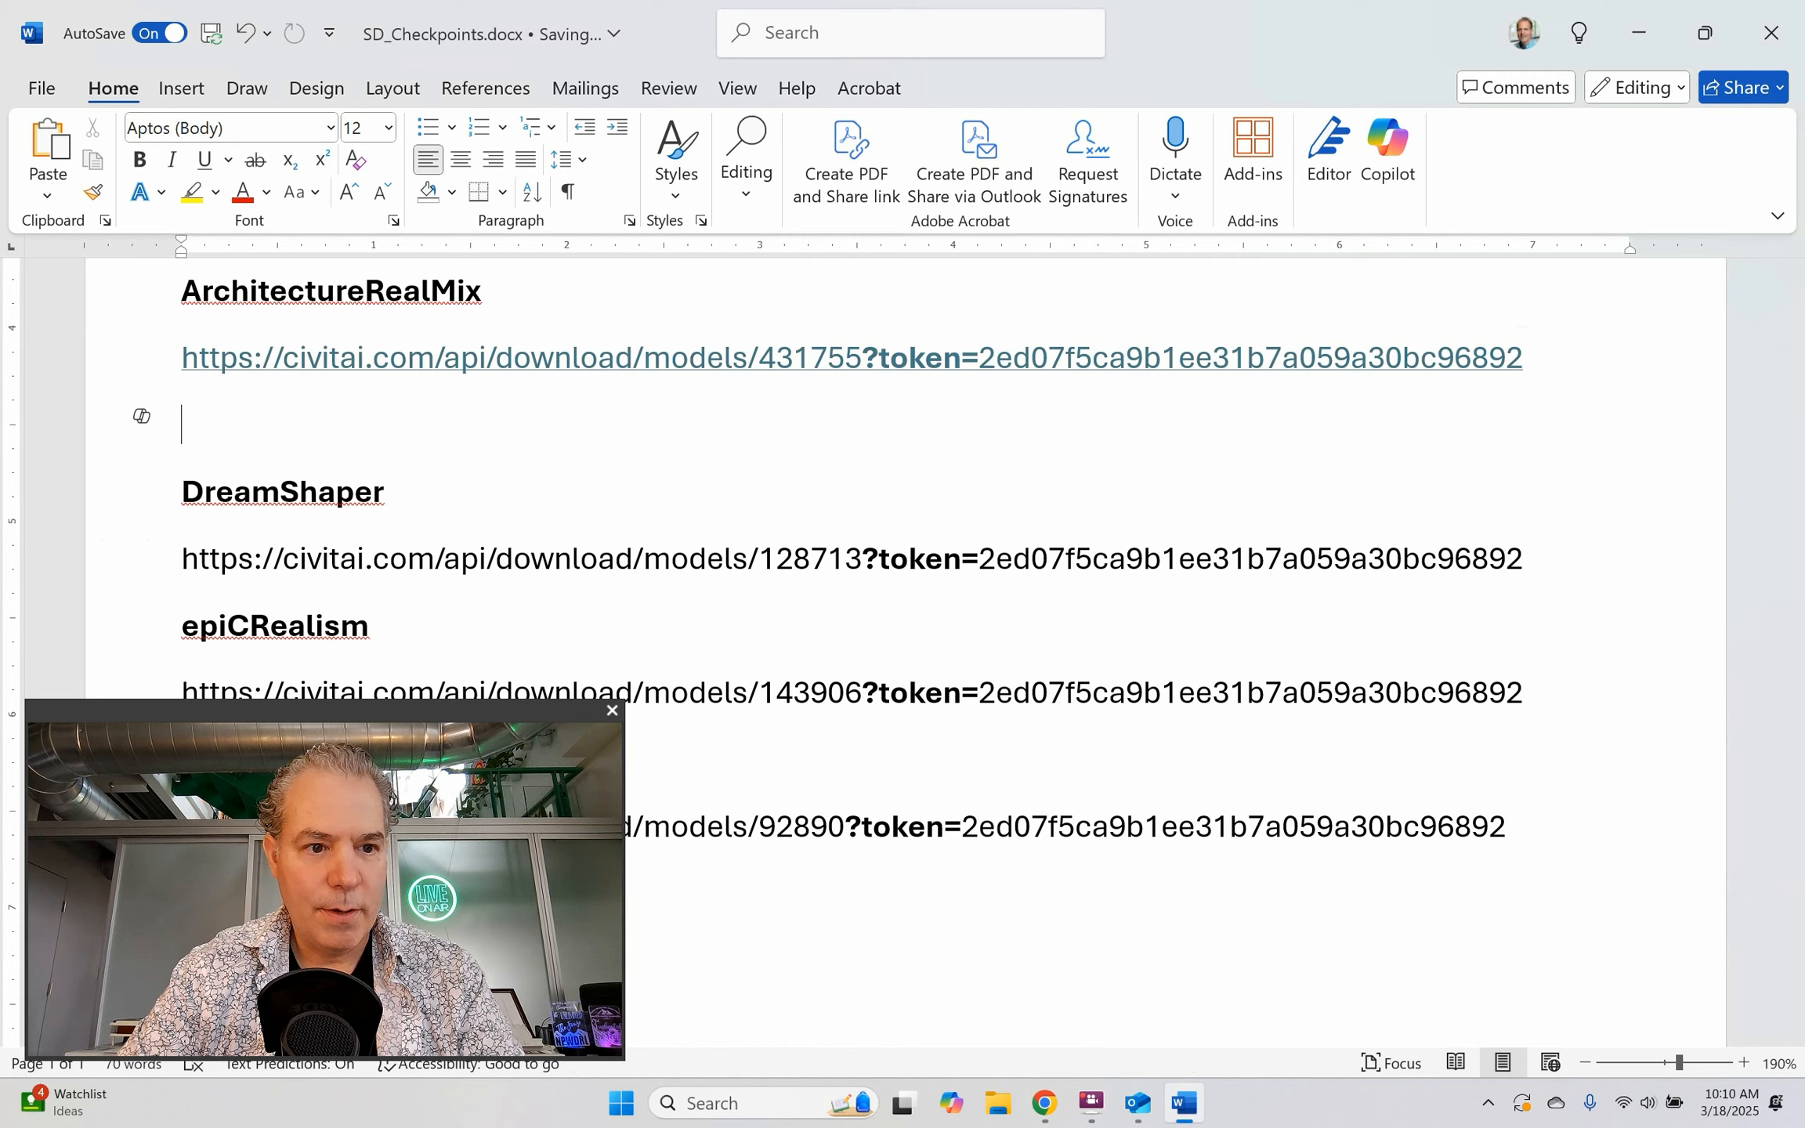
key("ctrl+v")
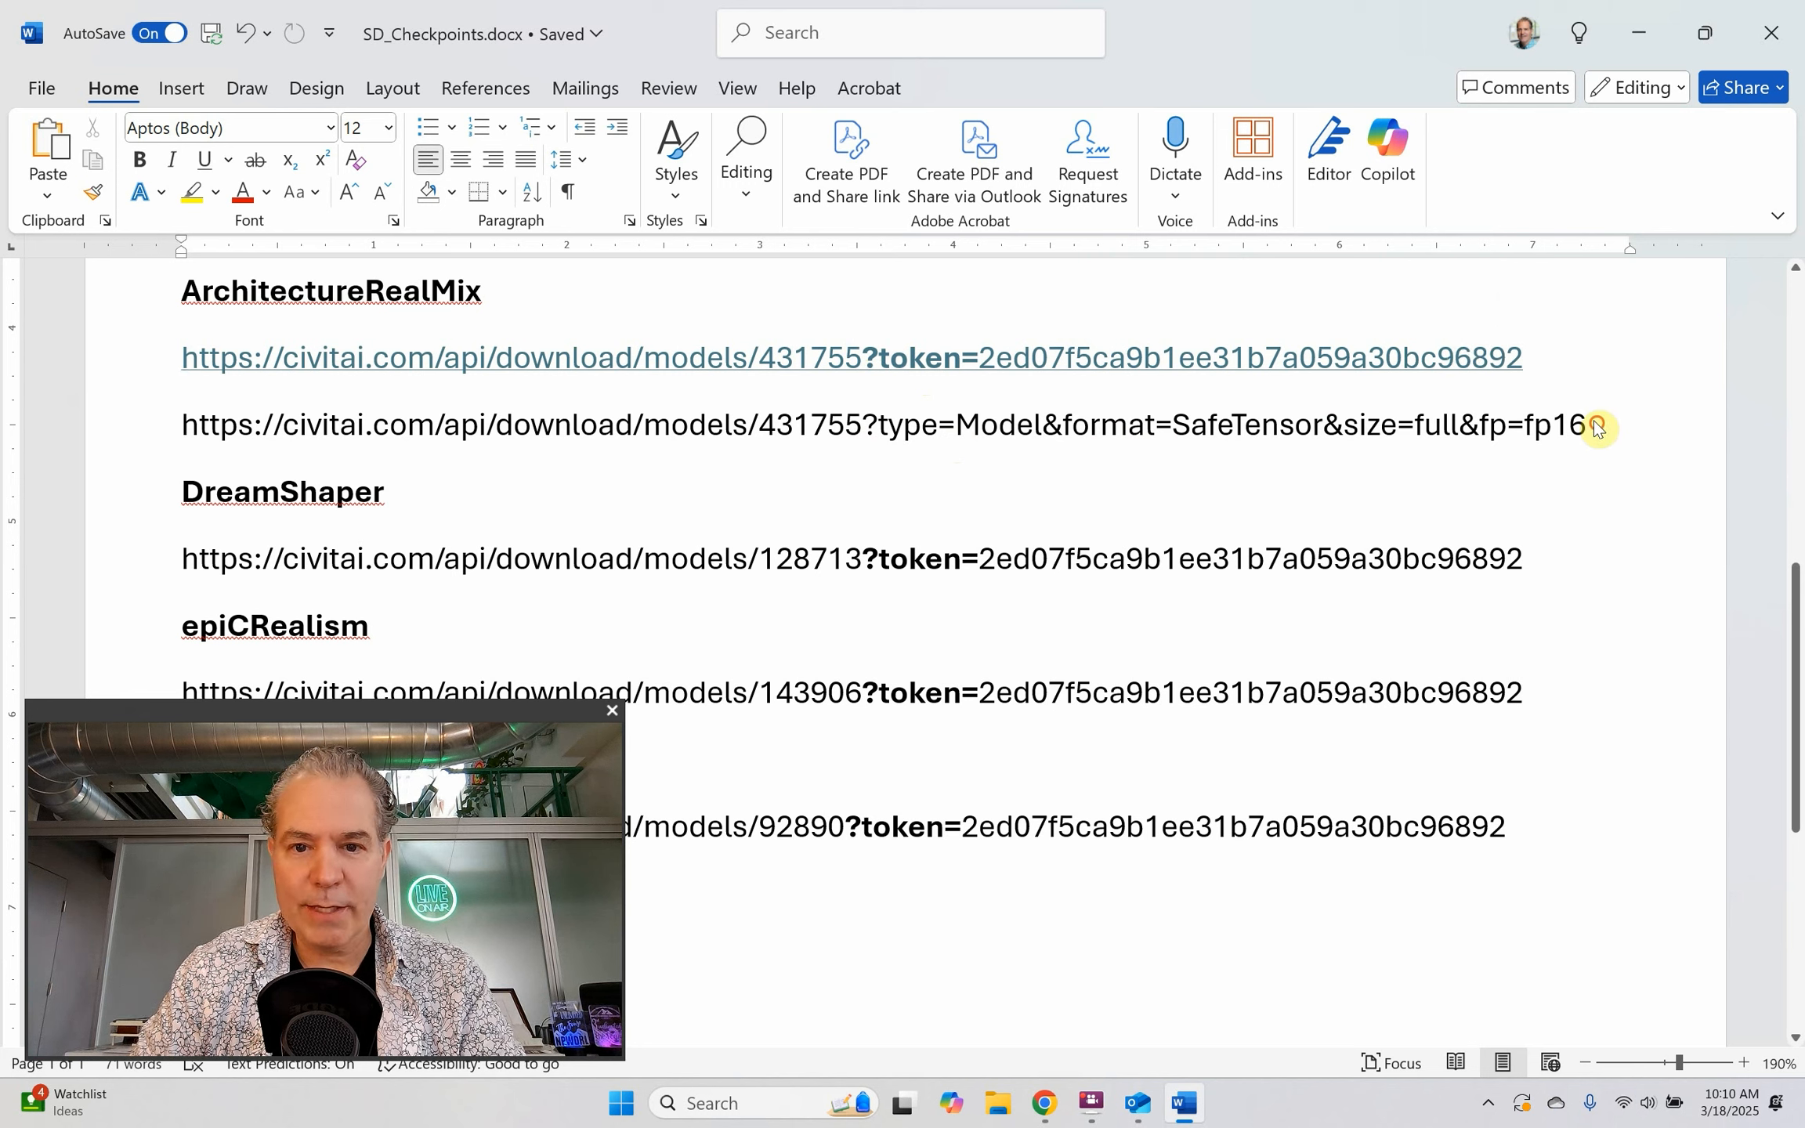
left_click_drag(1596, 426, 1016, 454)
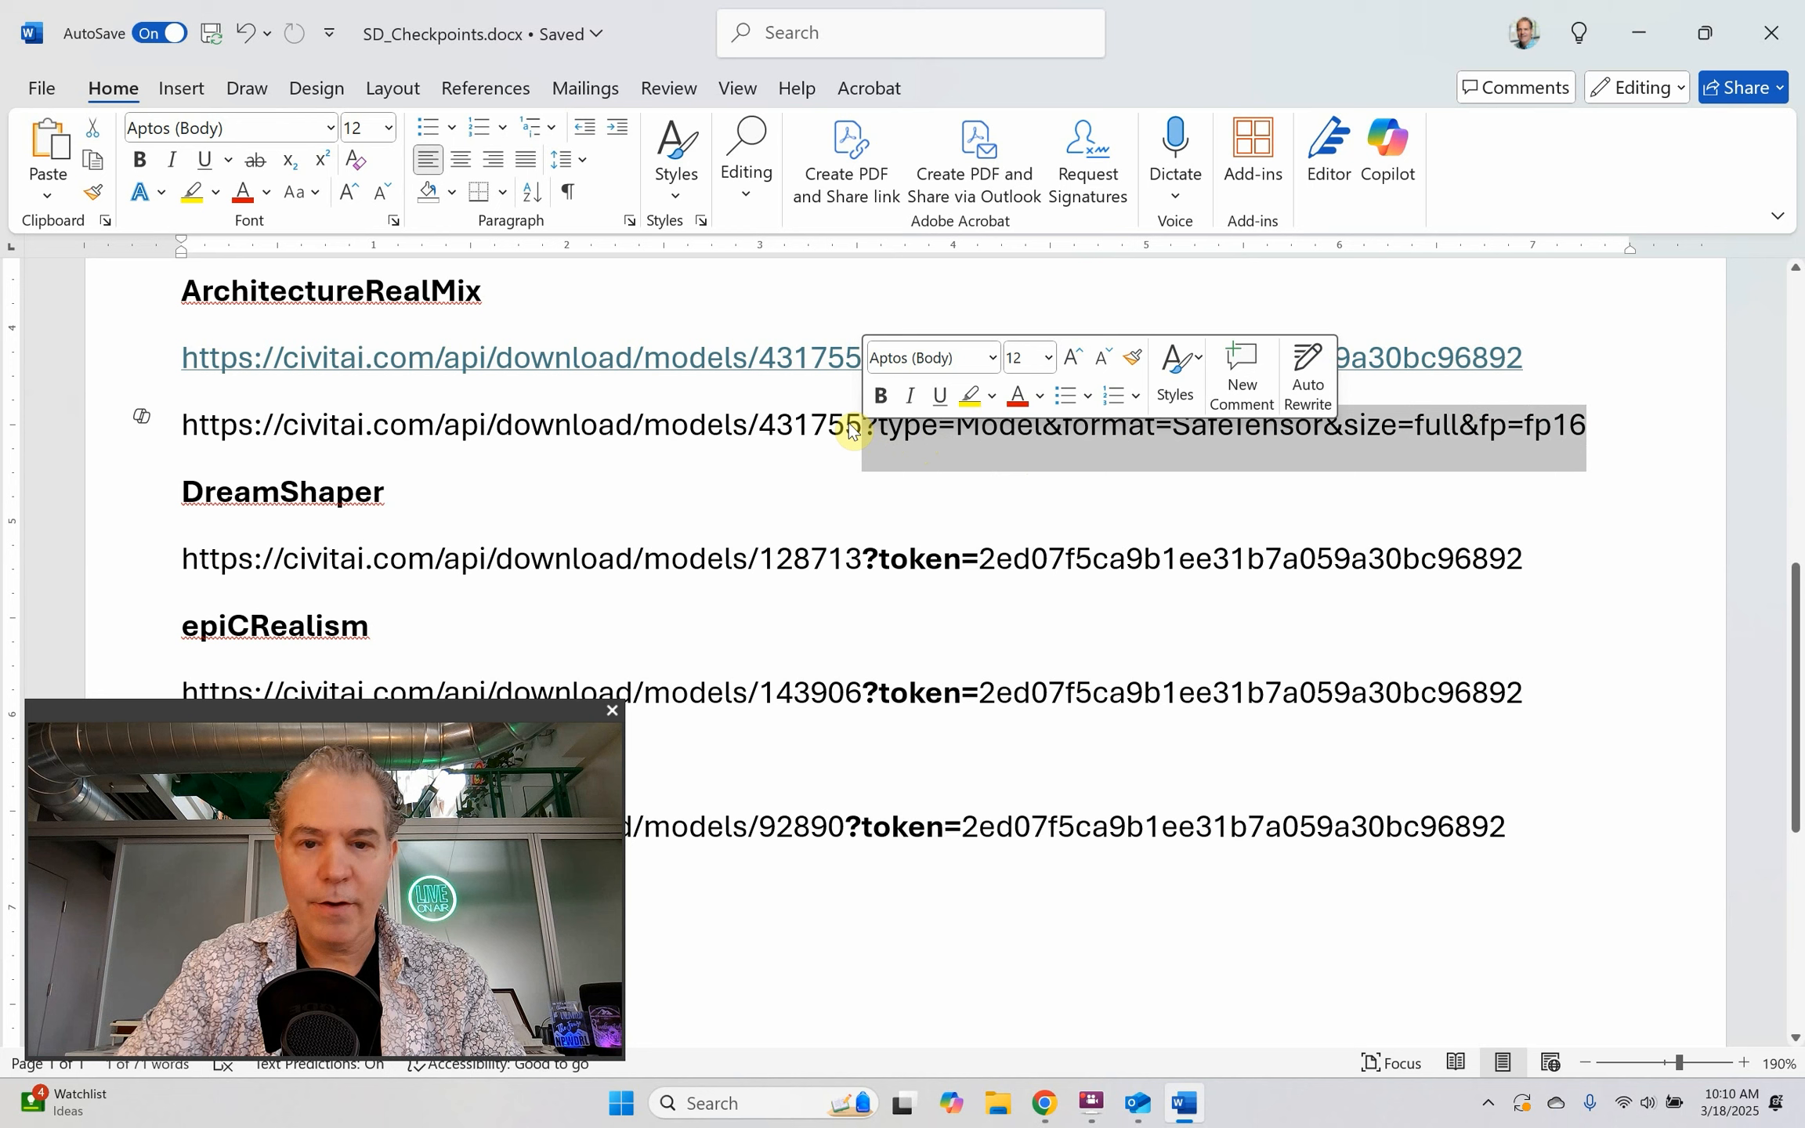
key("Delete")
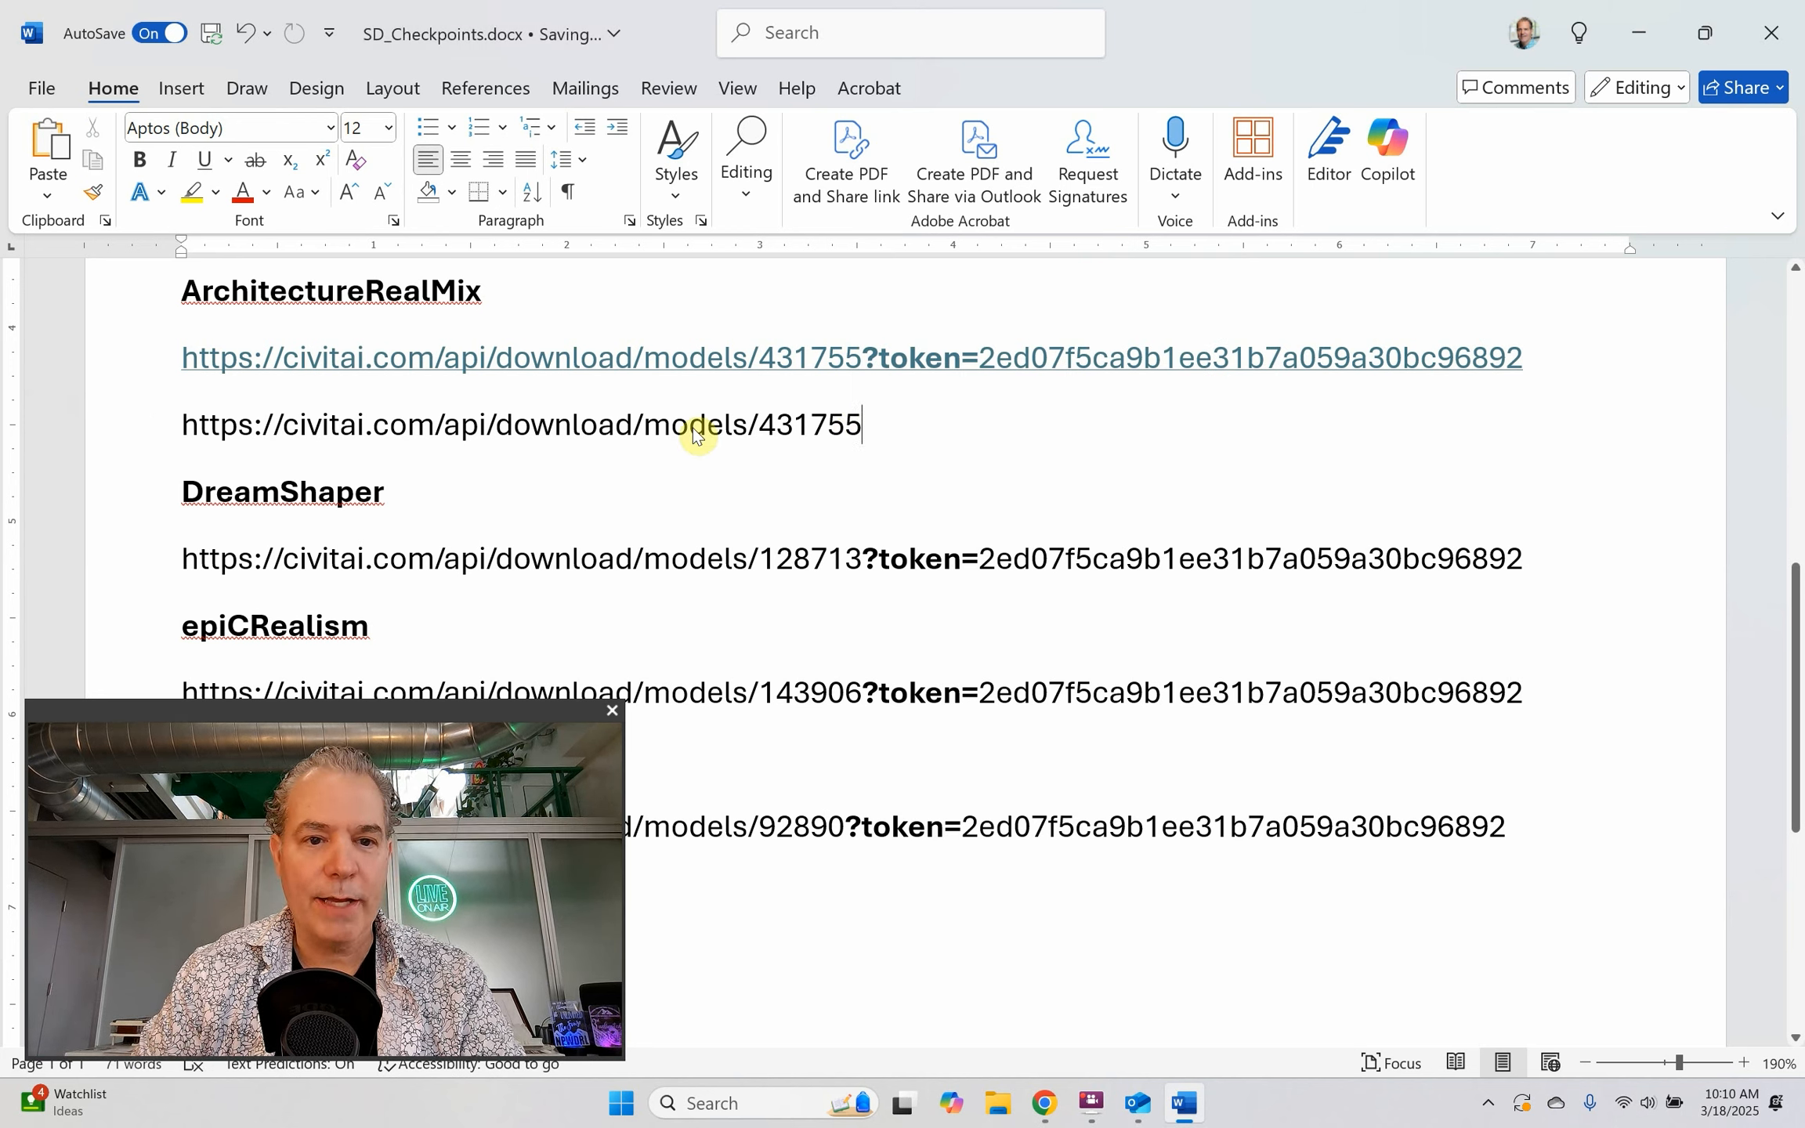
left_click_drag(862, 421, 182, 413)
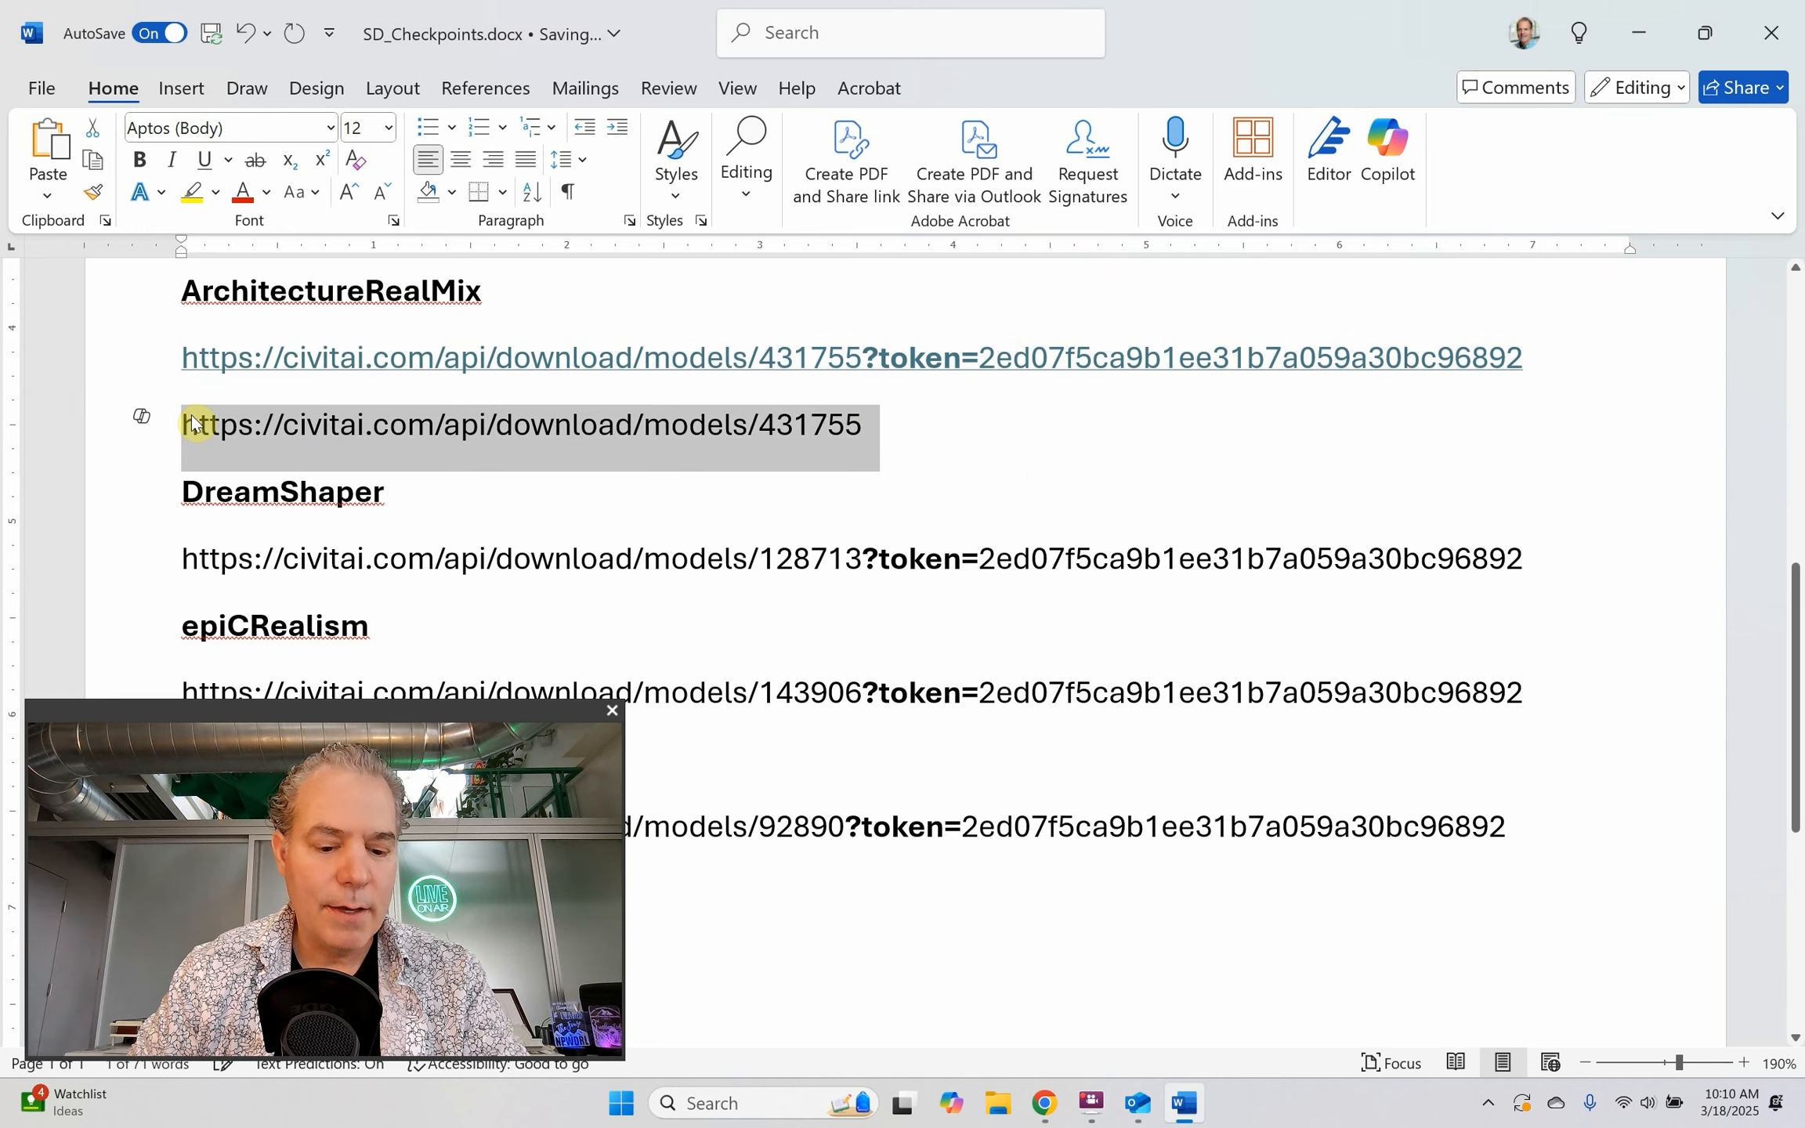
key("alt+Tab")
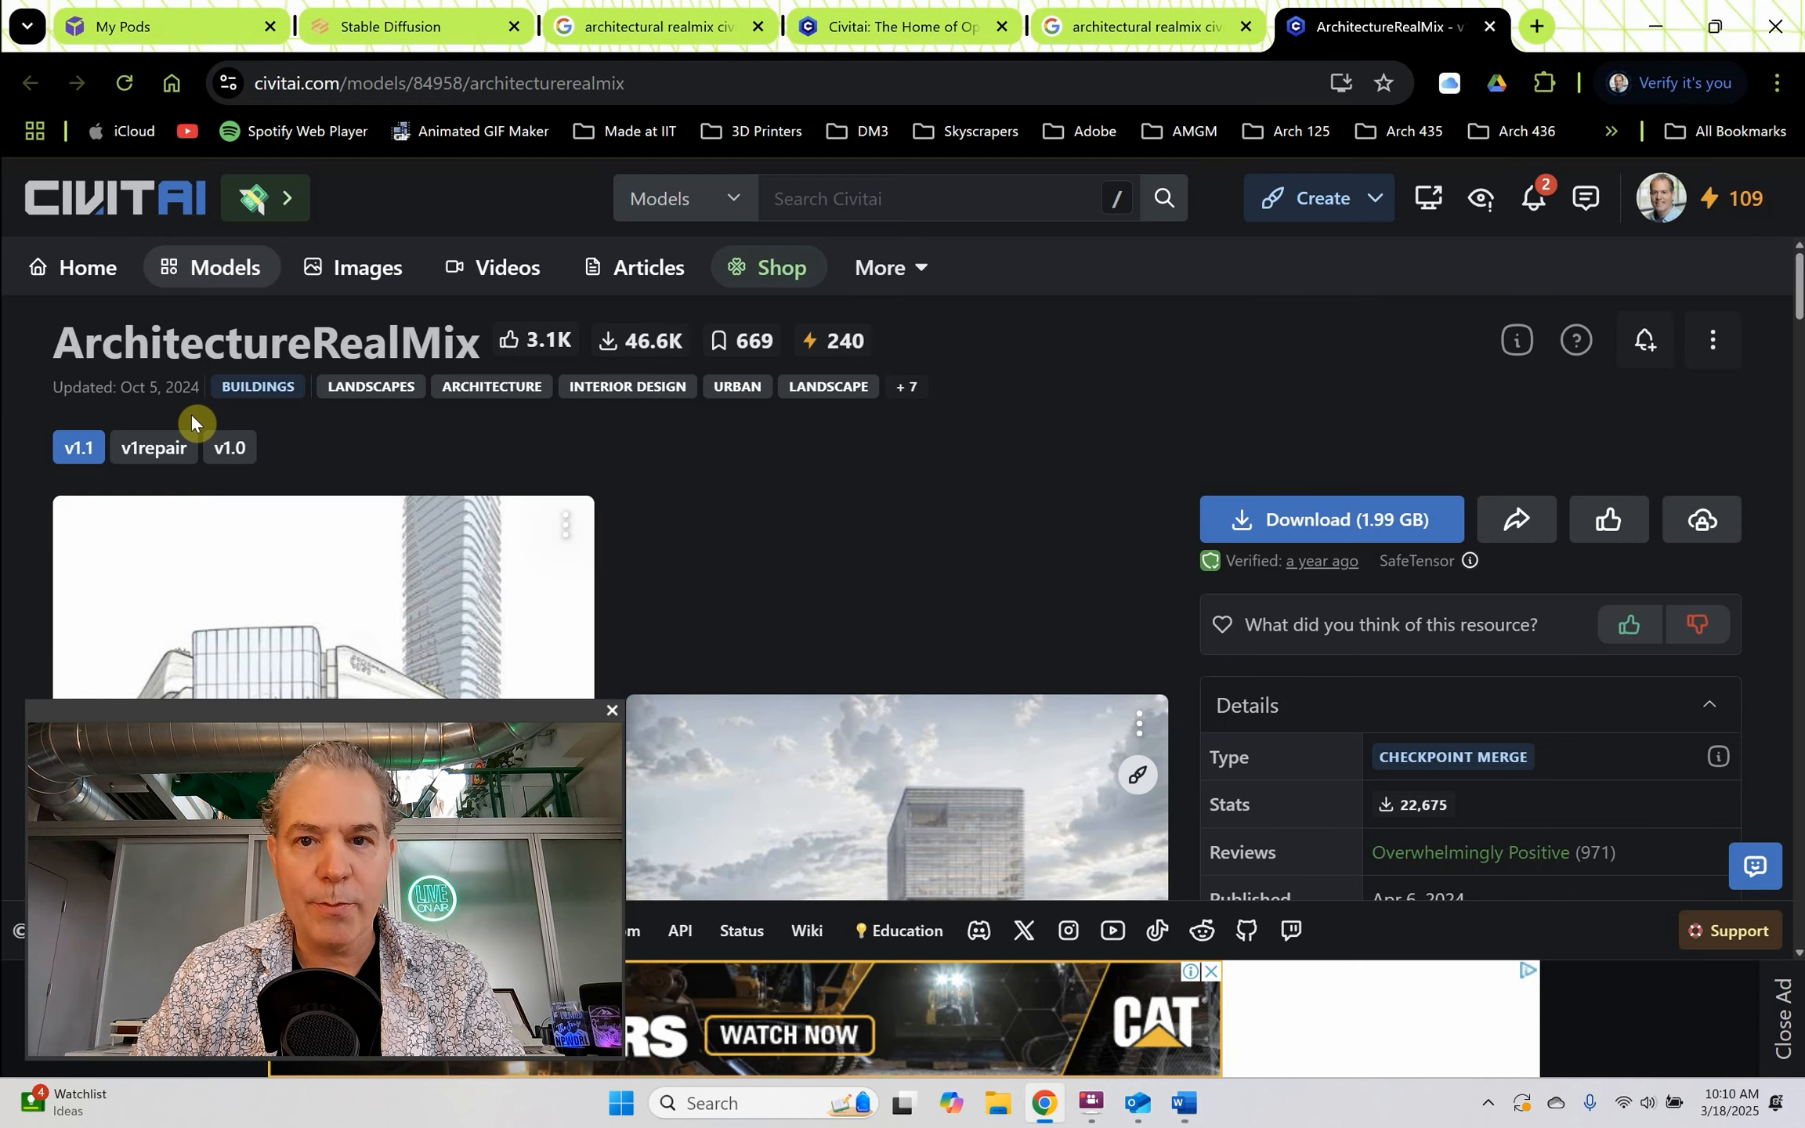
Step: Test the trimmed civitai.com/api/download/models/431755 link in a new tab, then cancel the save
left_click(1537, 26)
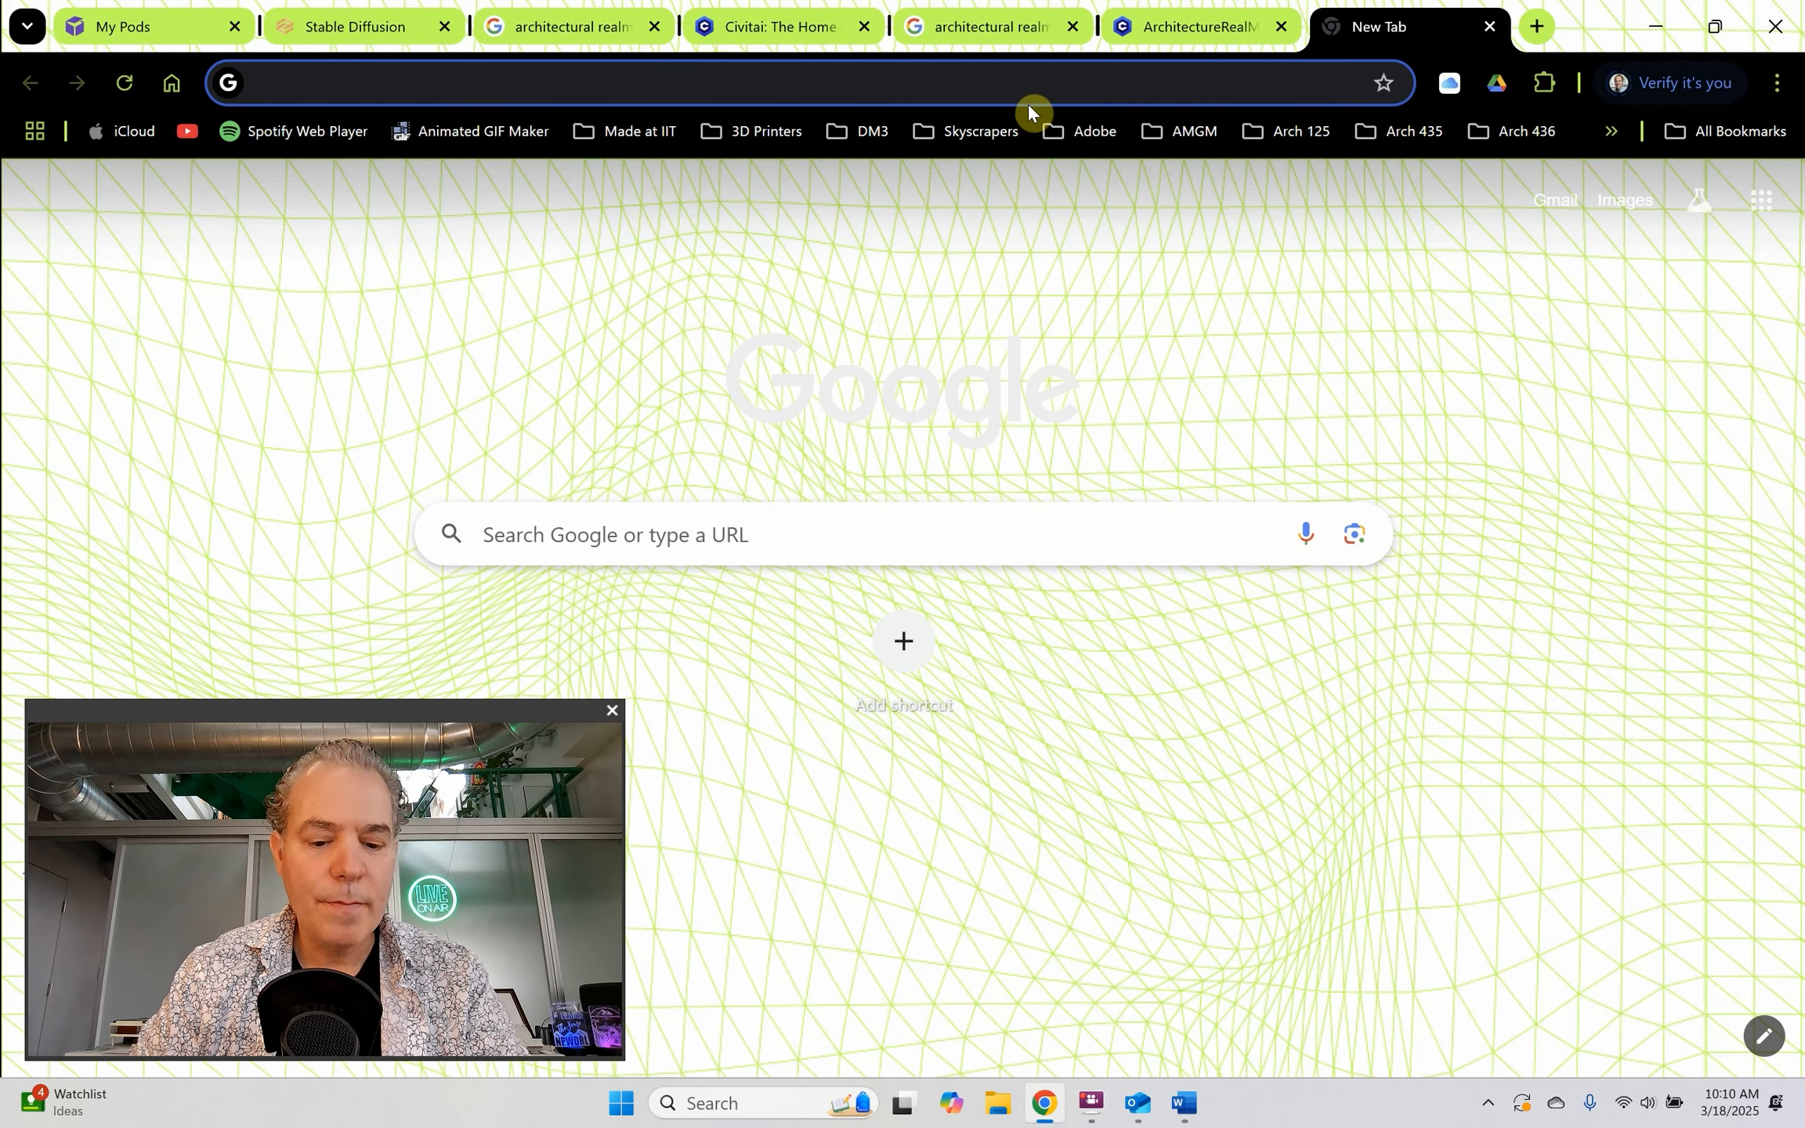
key("ctrl+v")
key("Return")
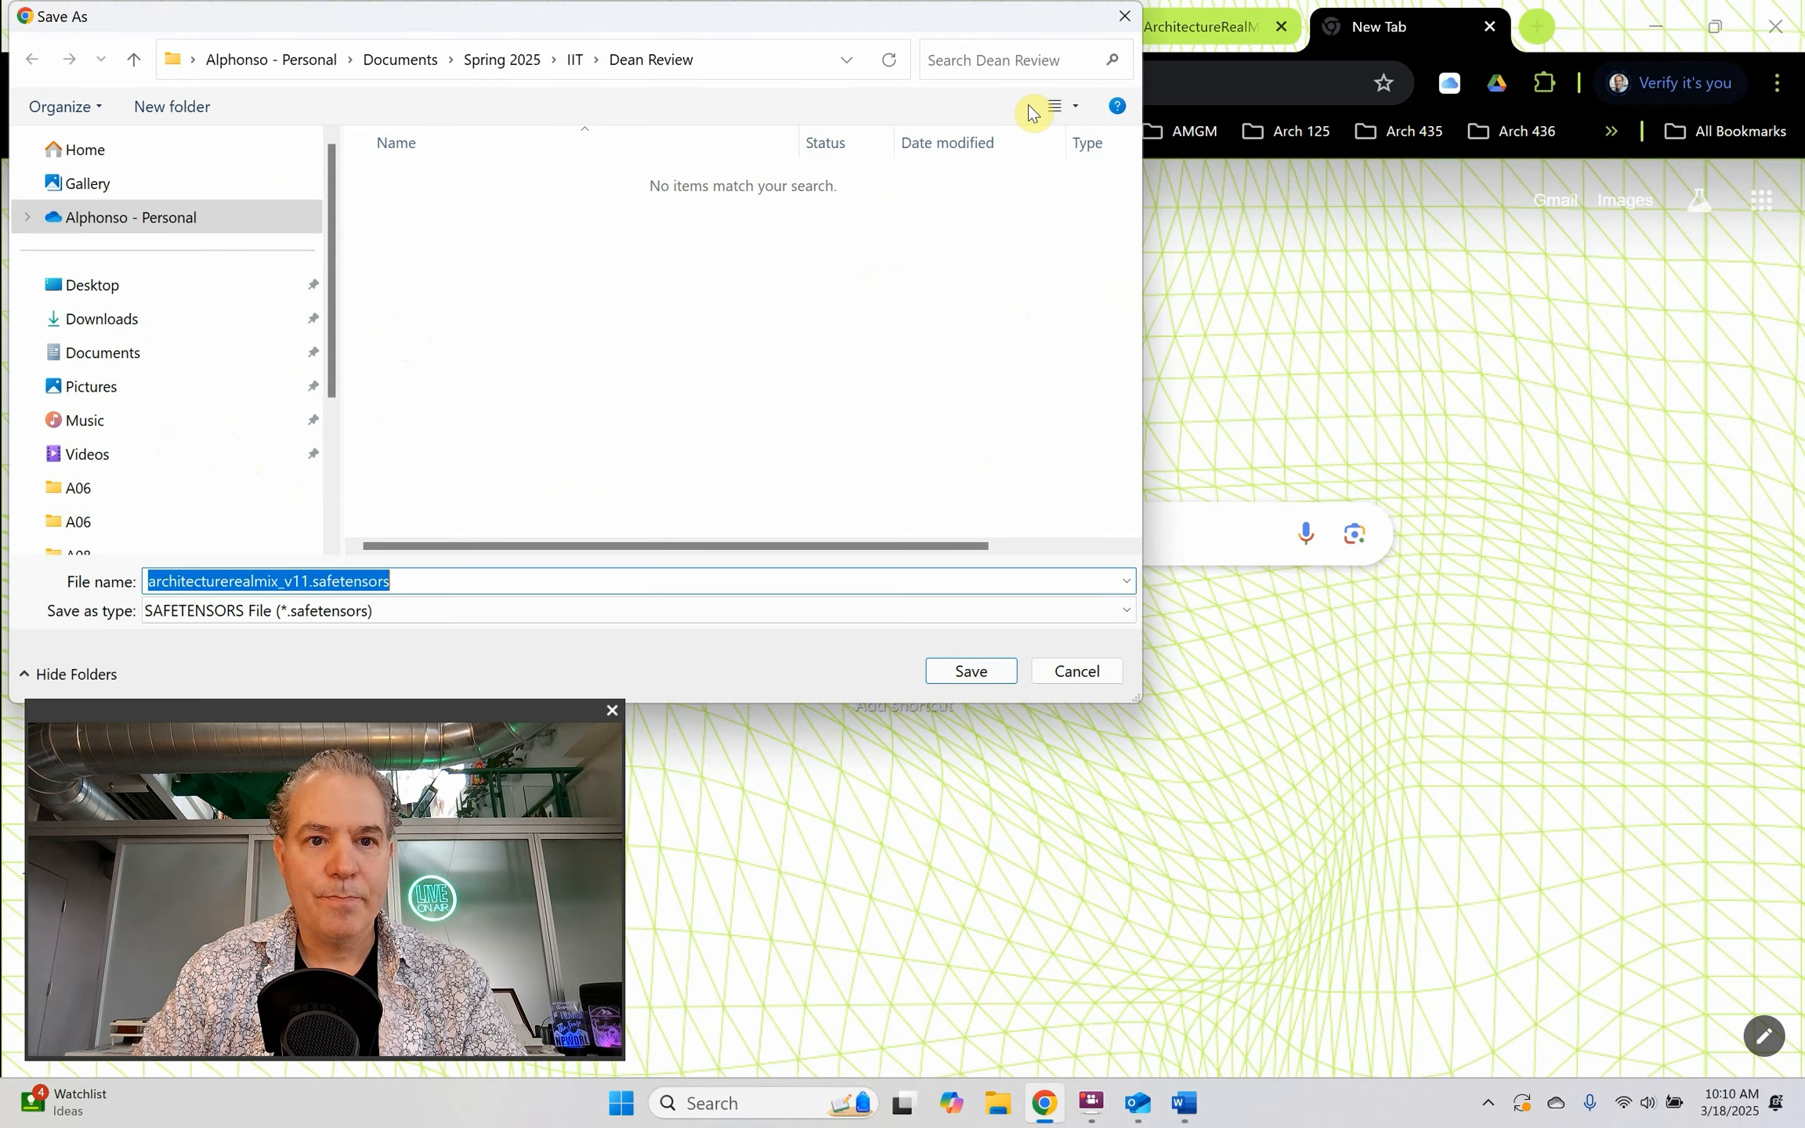
left_click_drag(427, 20, 1066, 180)
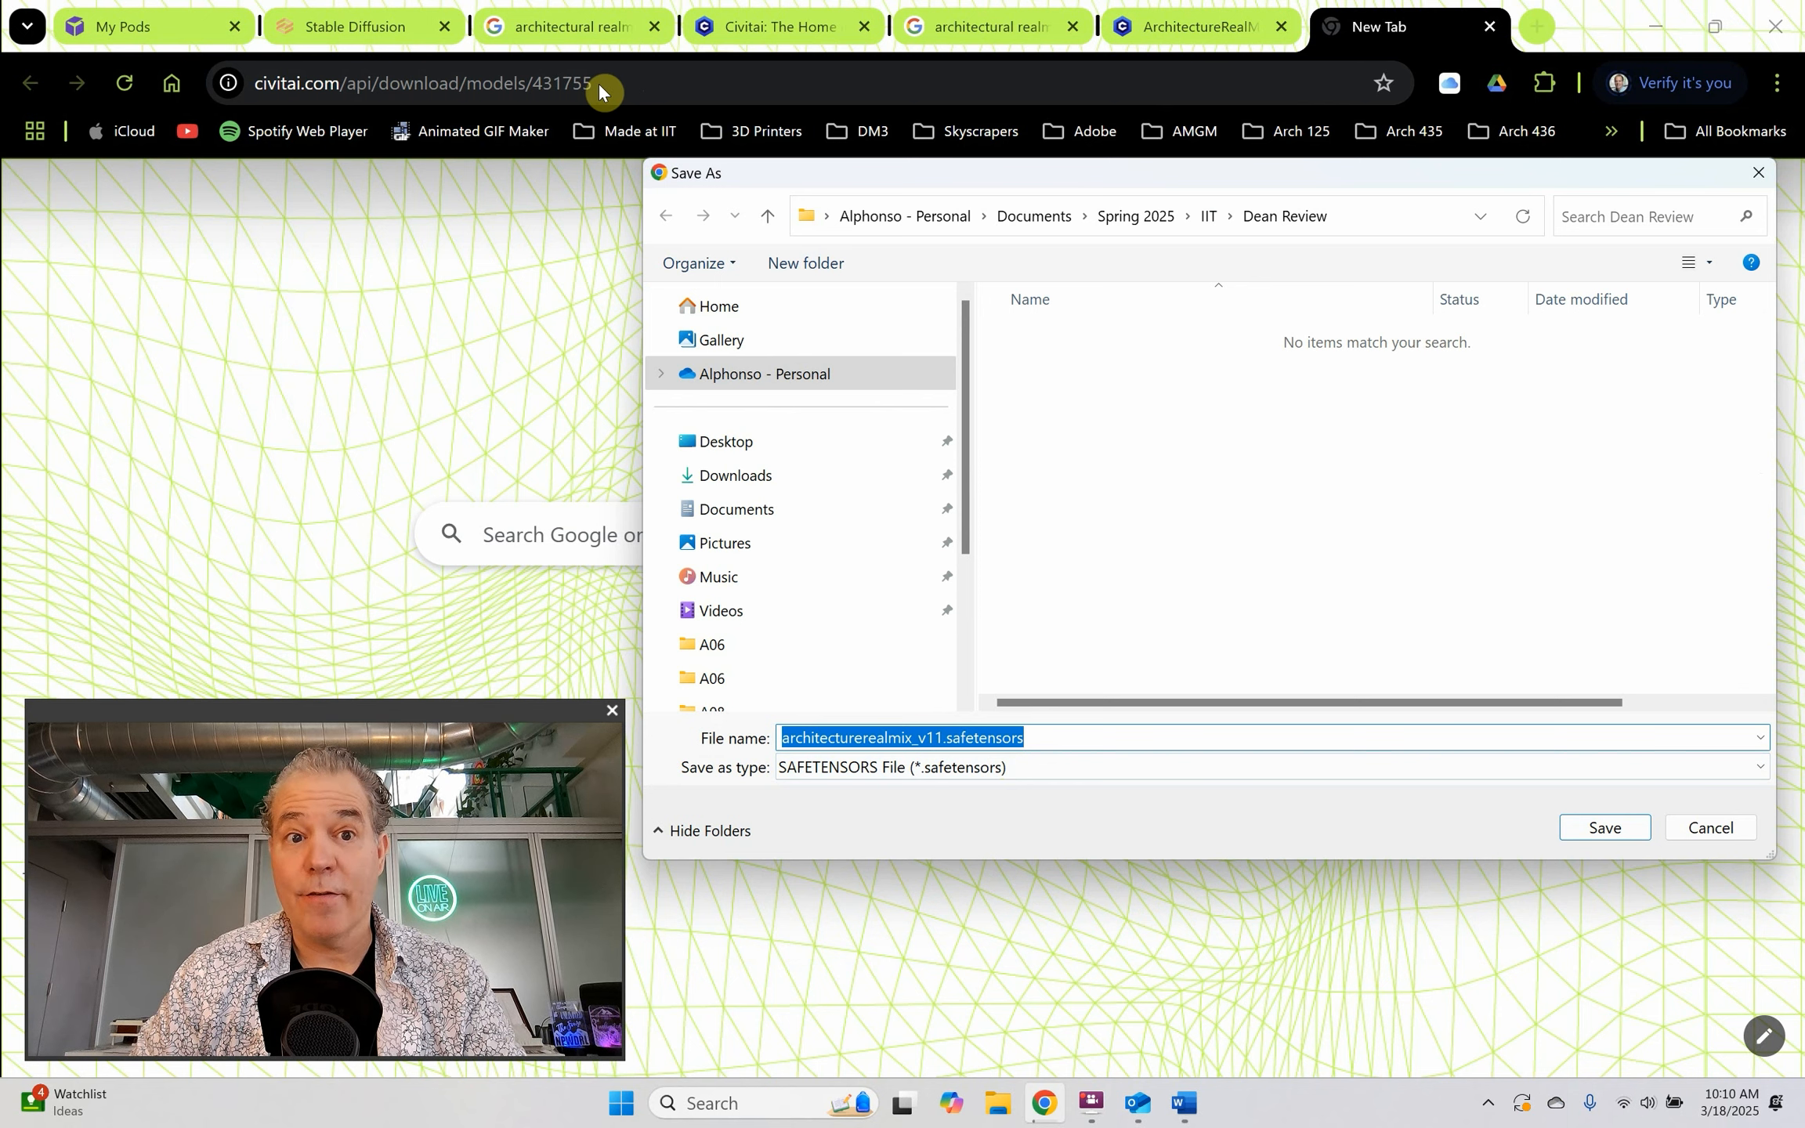
left_click(1686, 825)
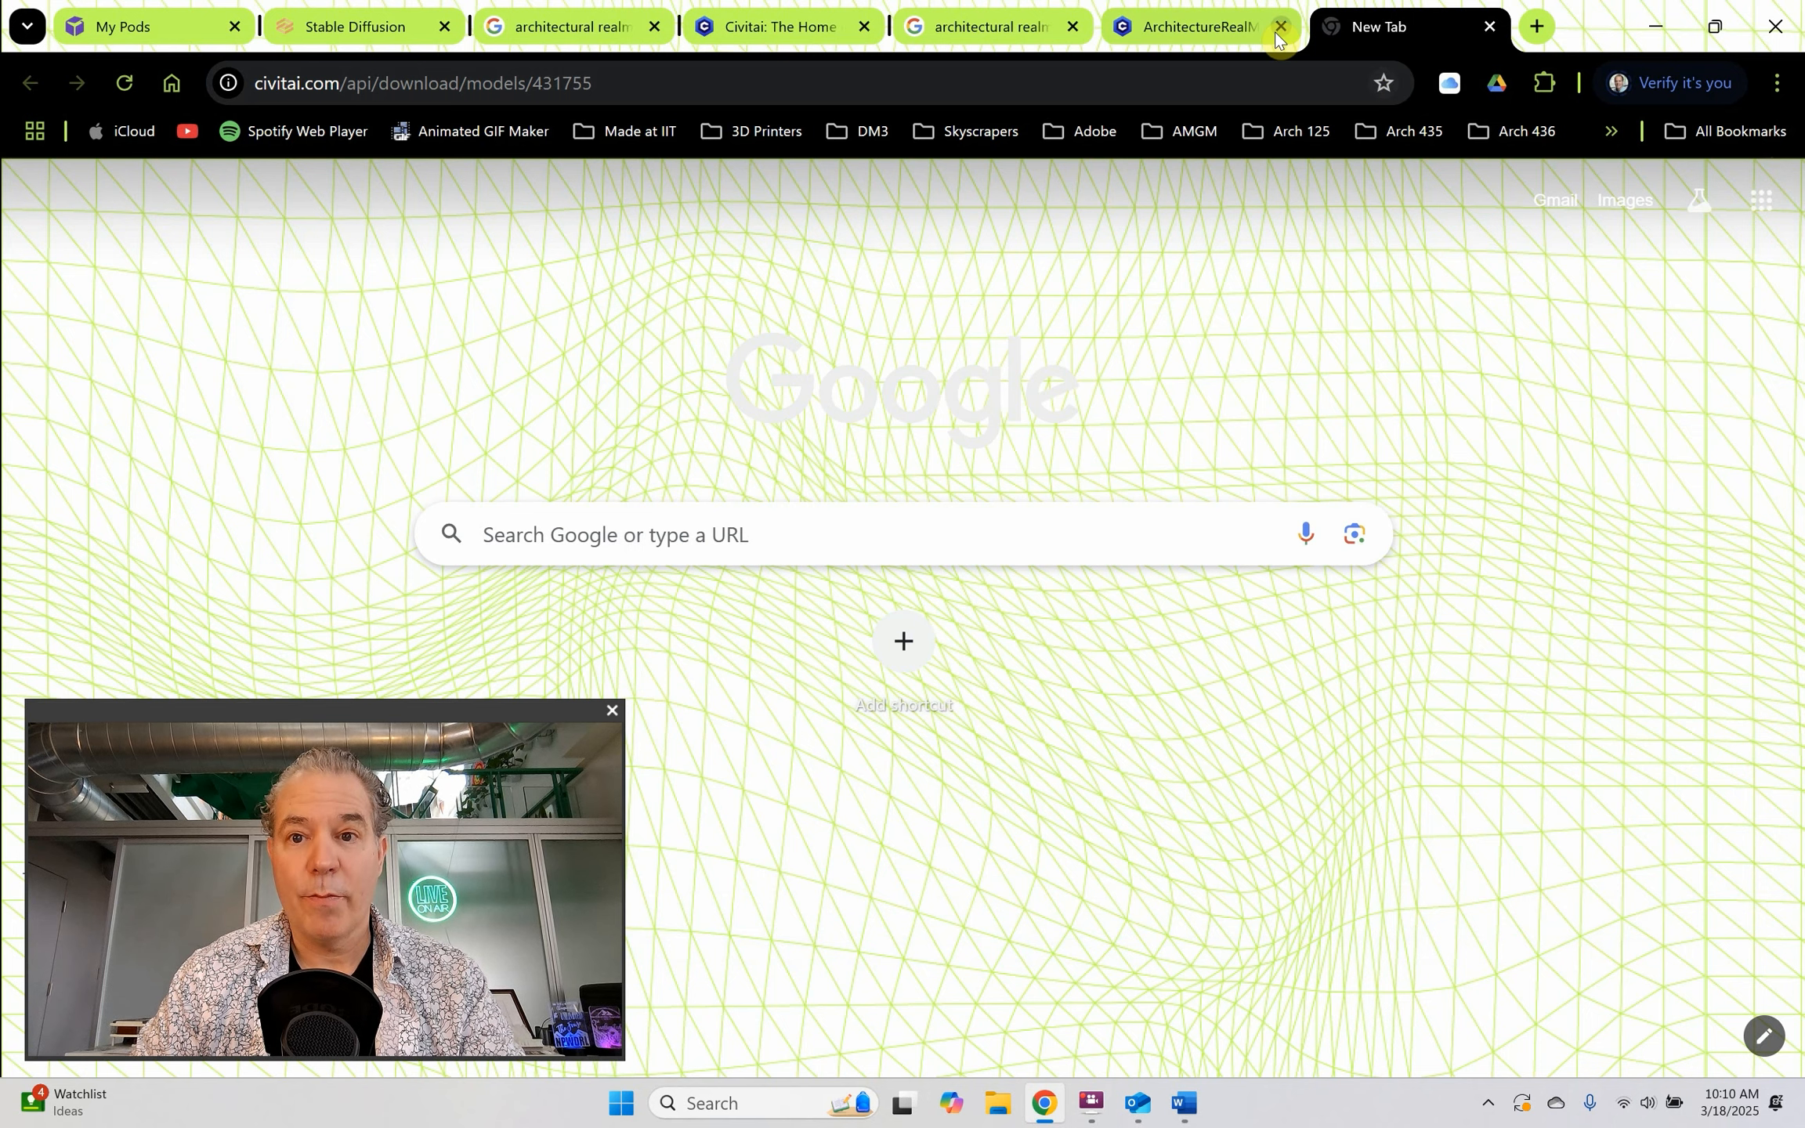
Step: Open Civitai's Manage Account page from the avatar menu and scroll to API Keys
left_click(1199, 25)
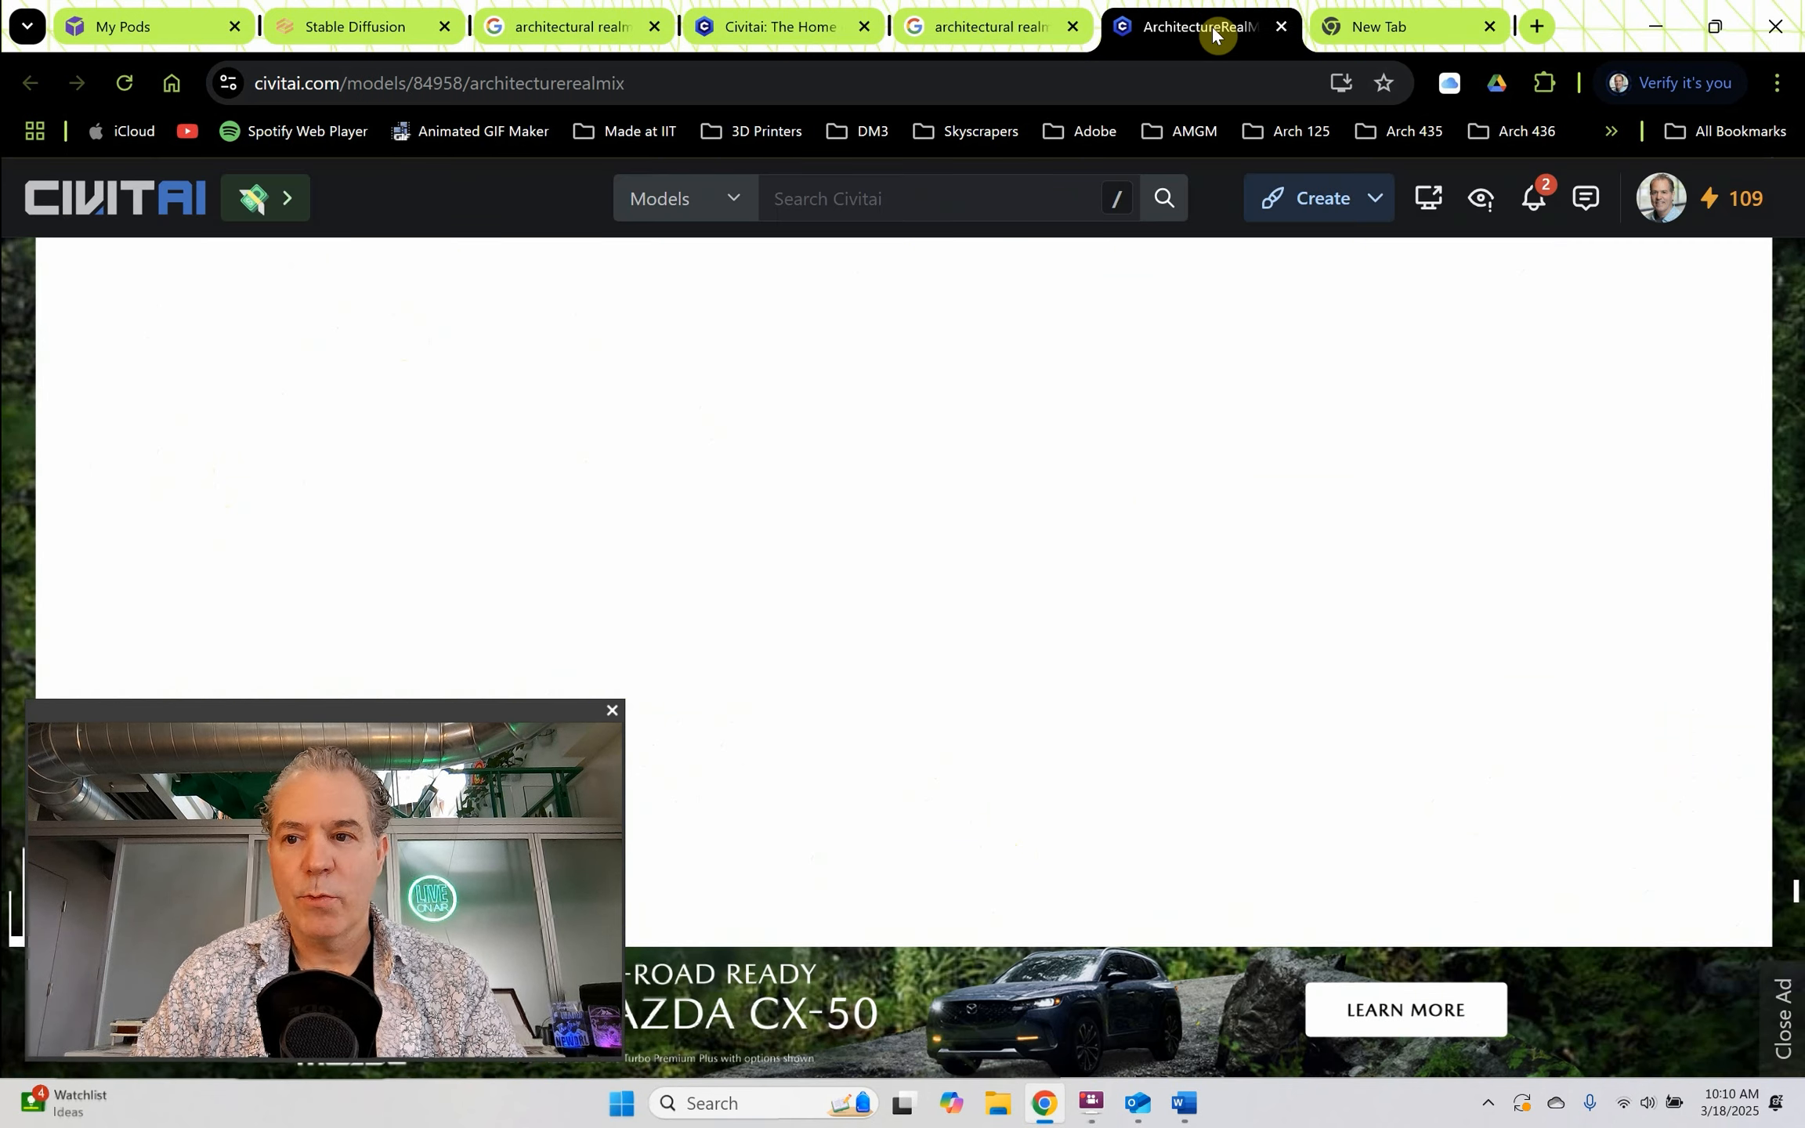
left_click(1662, 213)
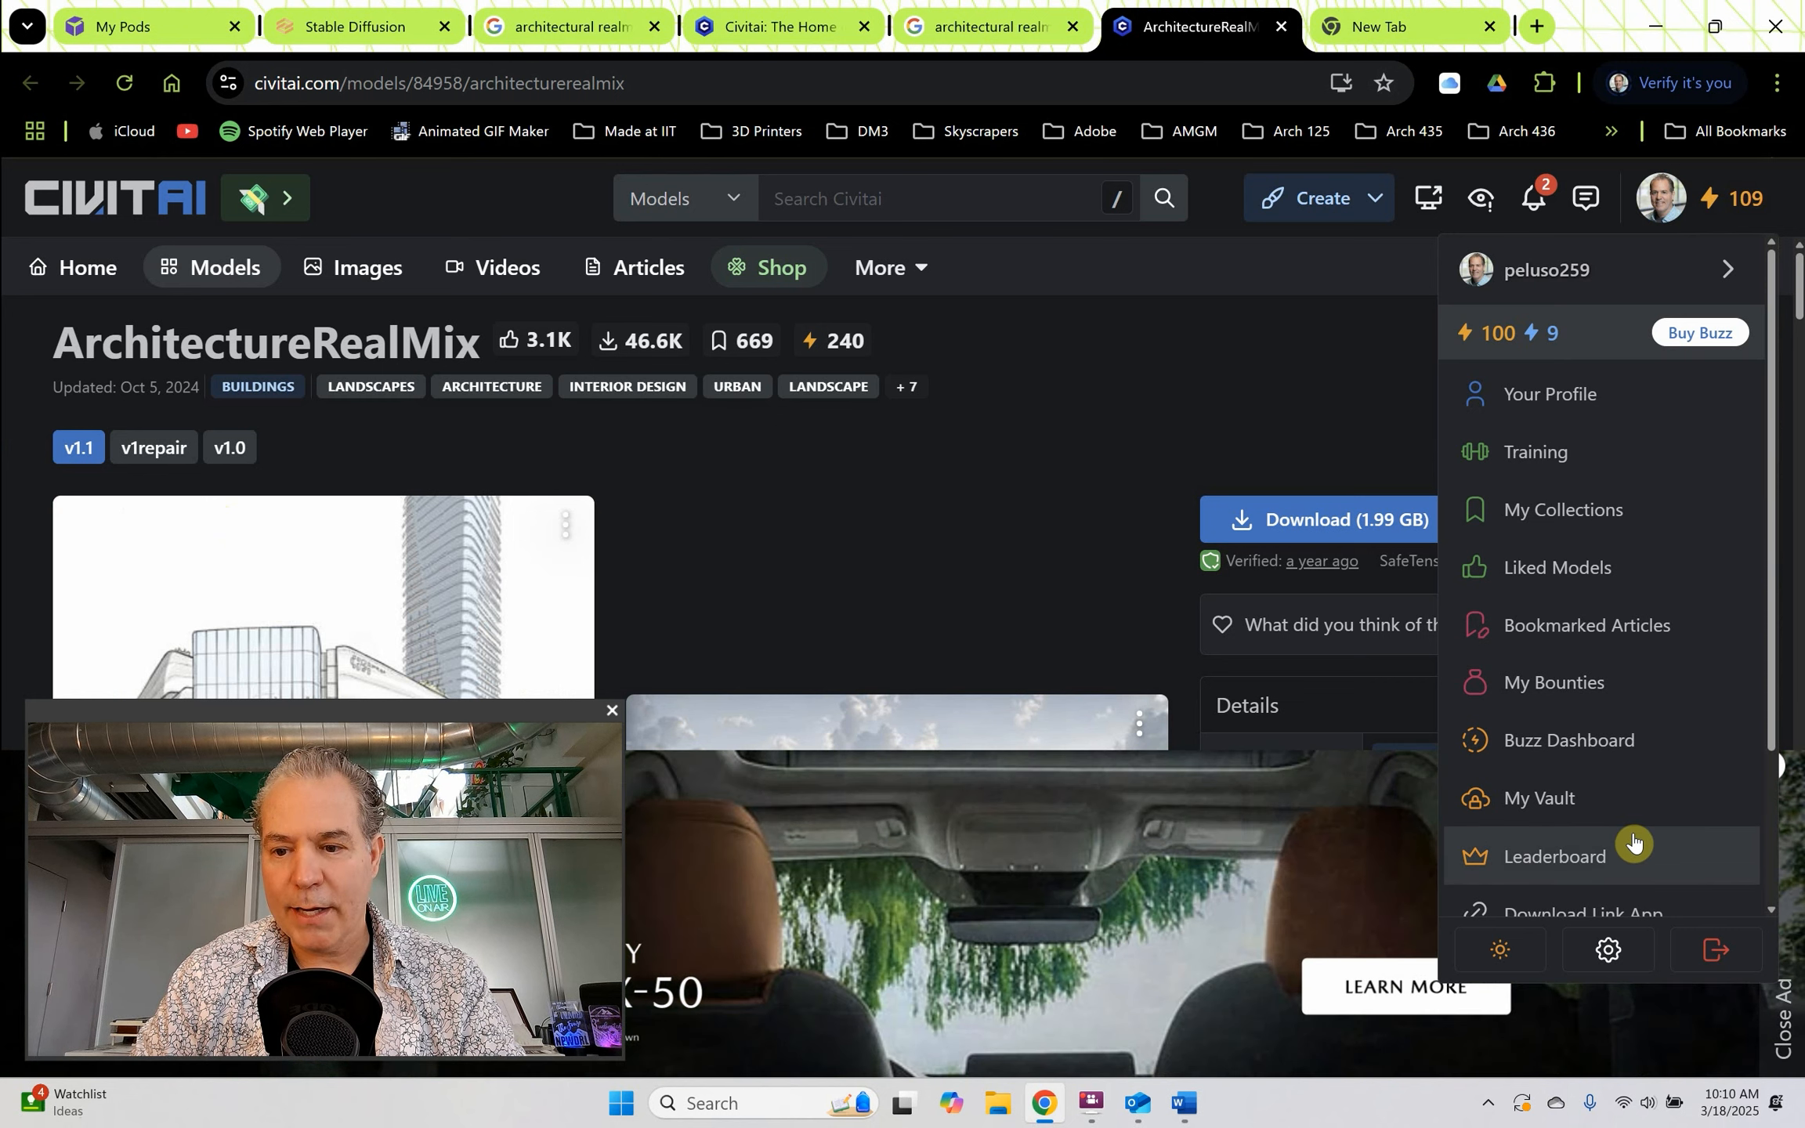
scroll(1645, 850, "down", 3)
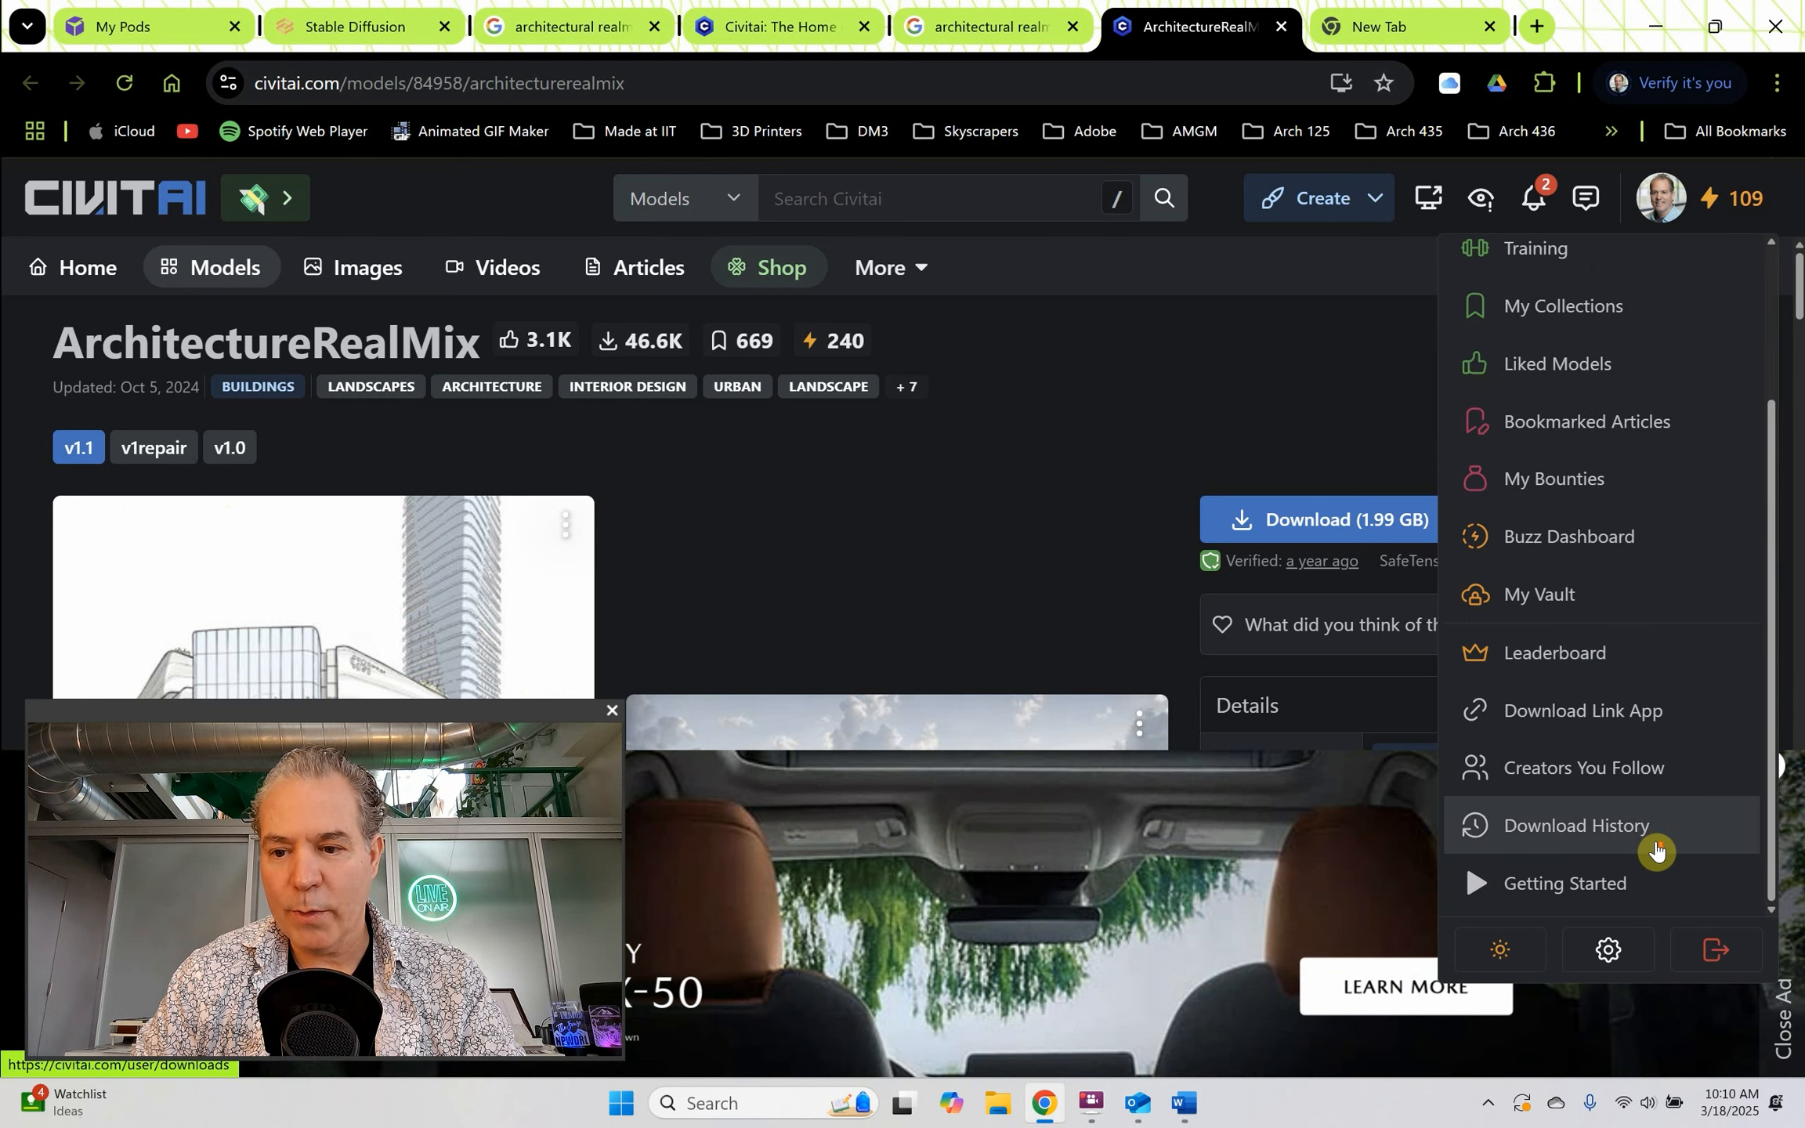
left_click(1603, 950)
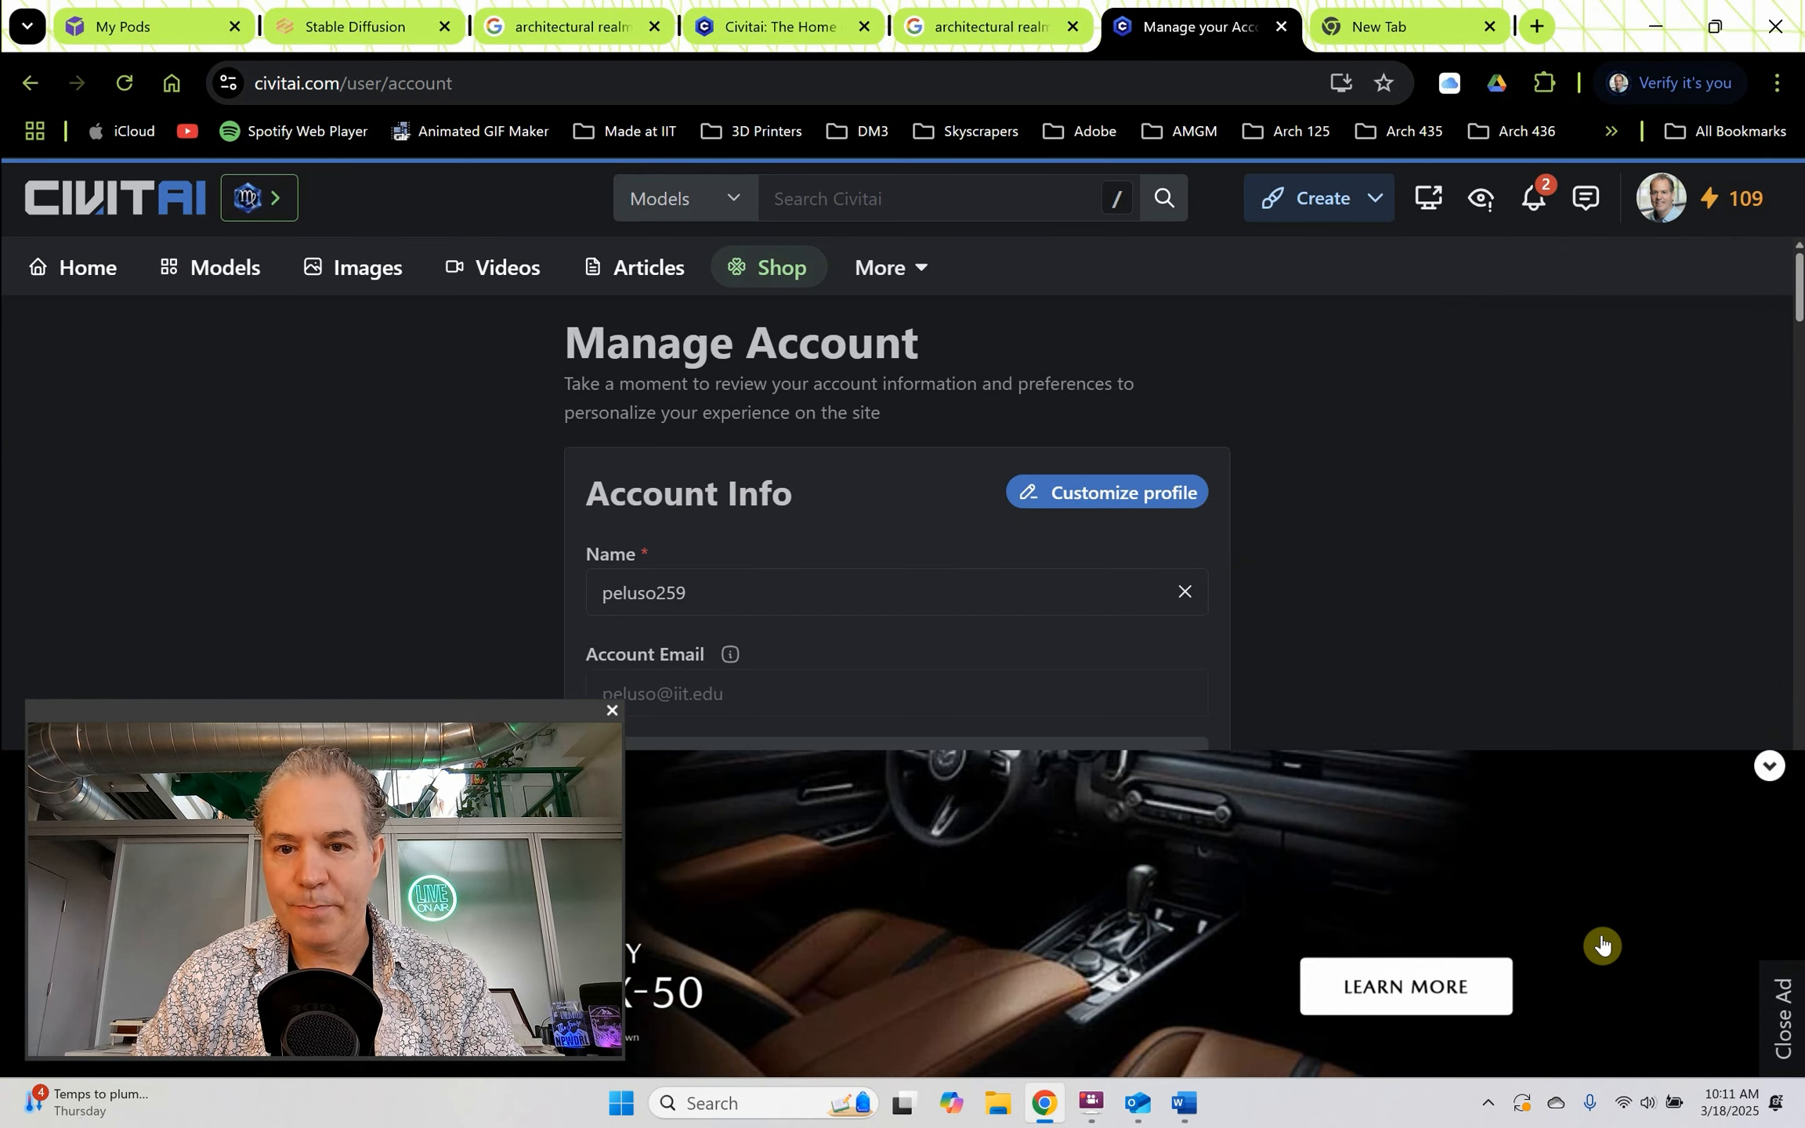
scroll(1245, 564, "down", 6)
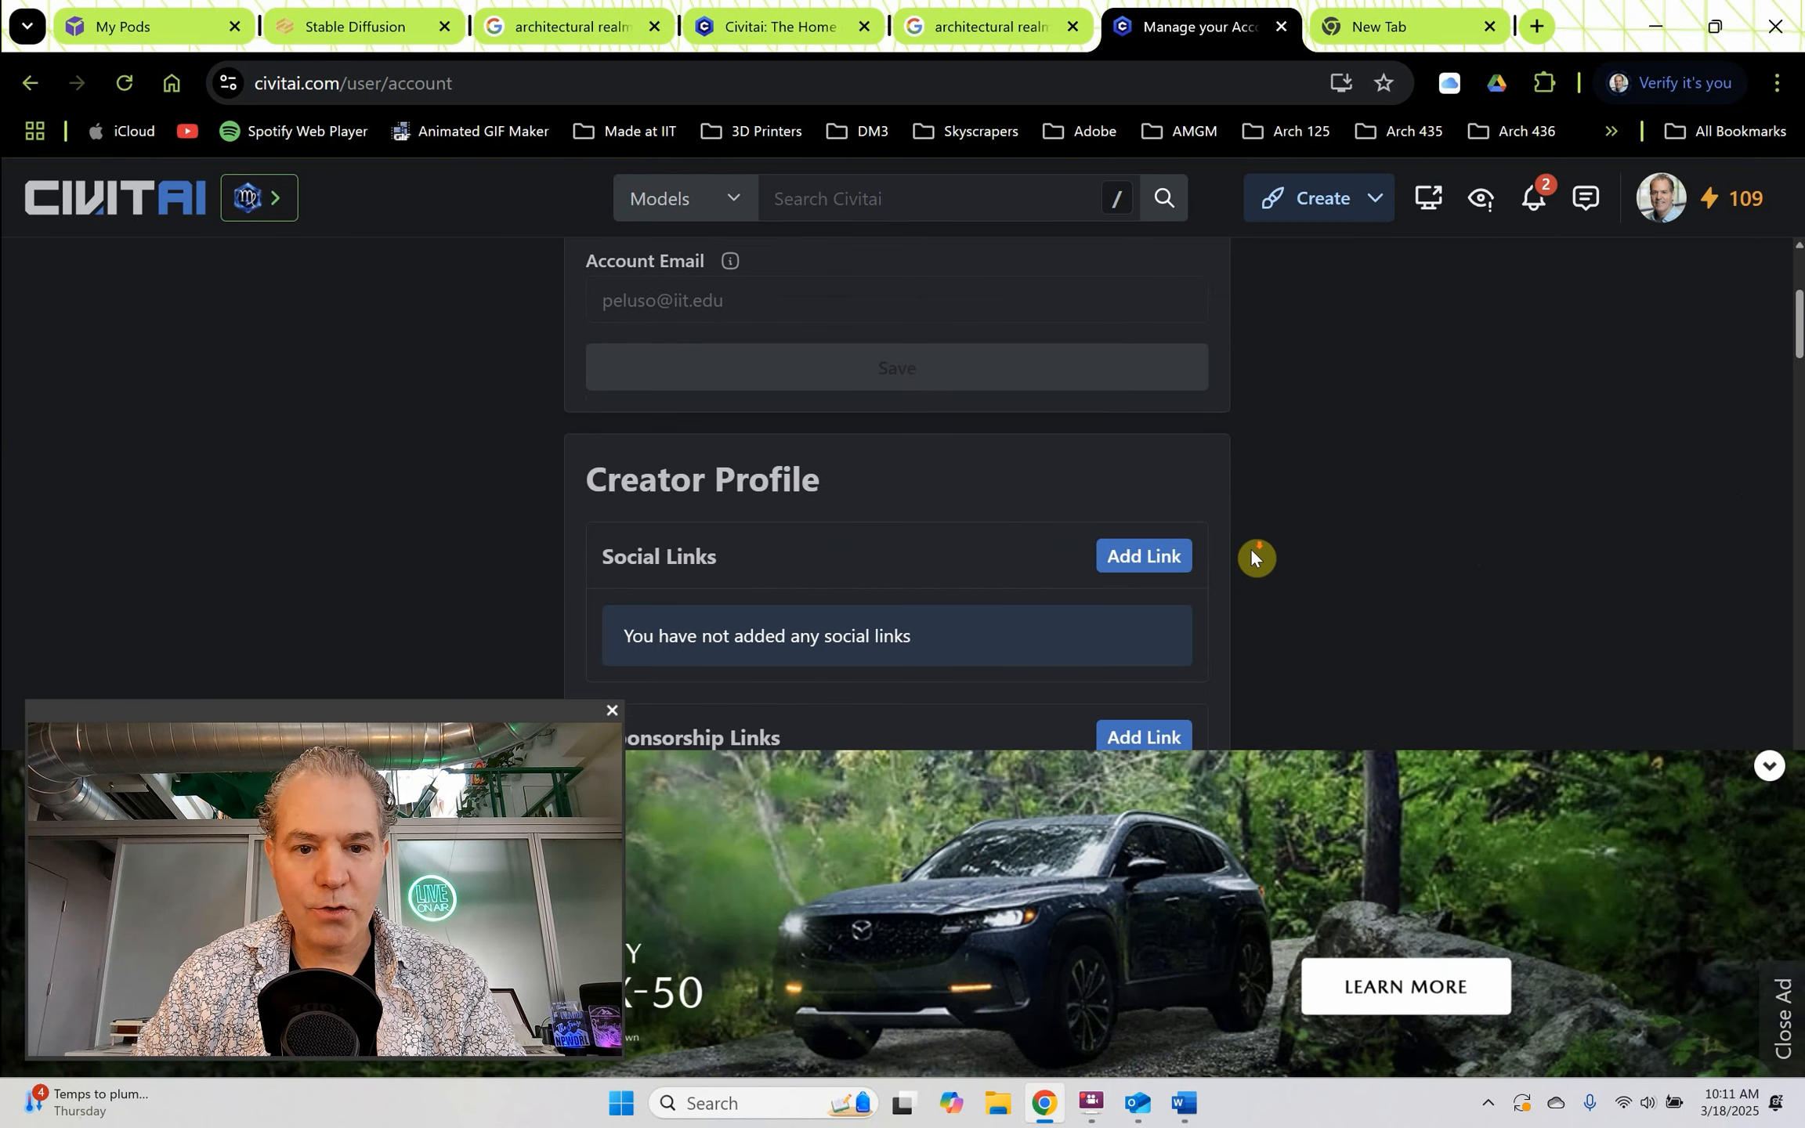
scroll(1251, 547, "down", 15)
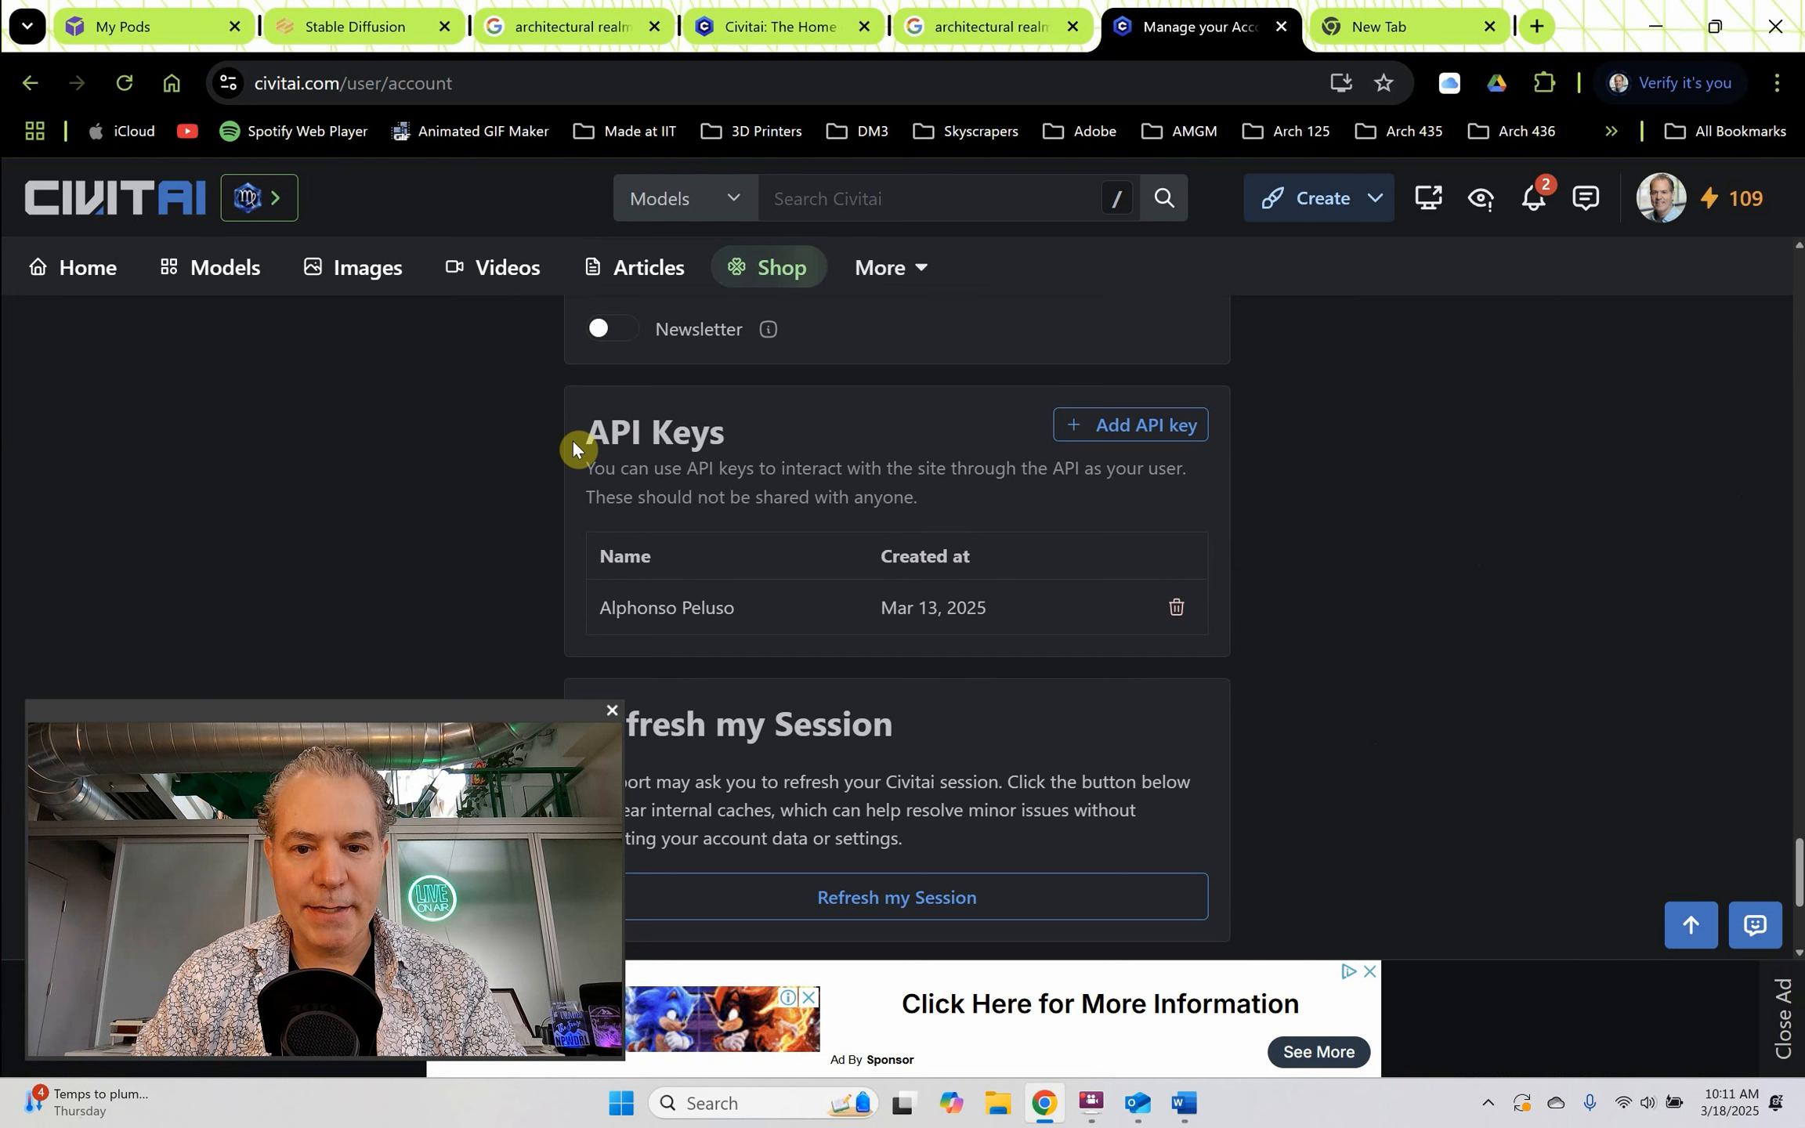
Step: Create a new Civitai API key, naming it from the autofill suggestion plus '02'
left_click(1099, 428)
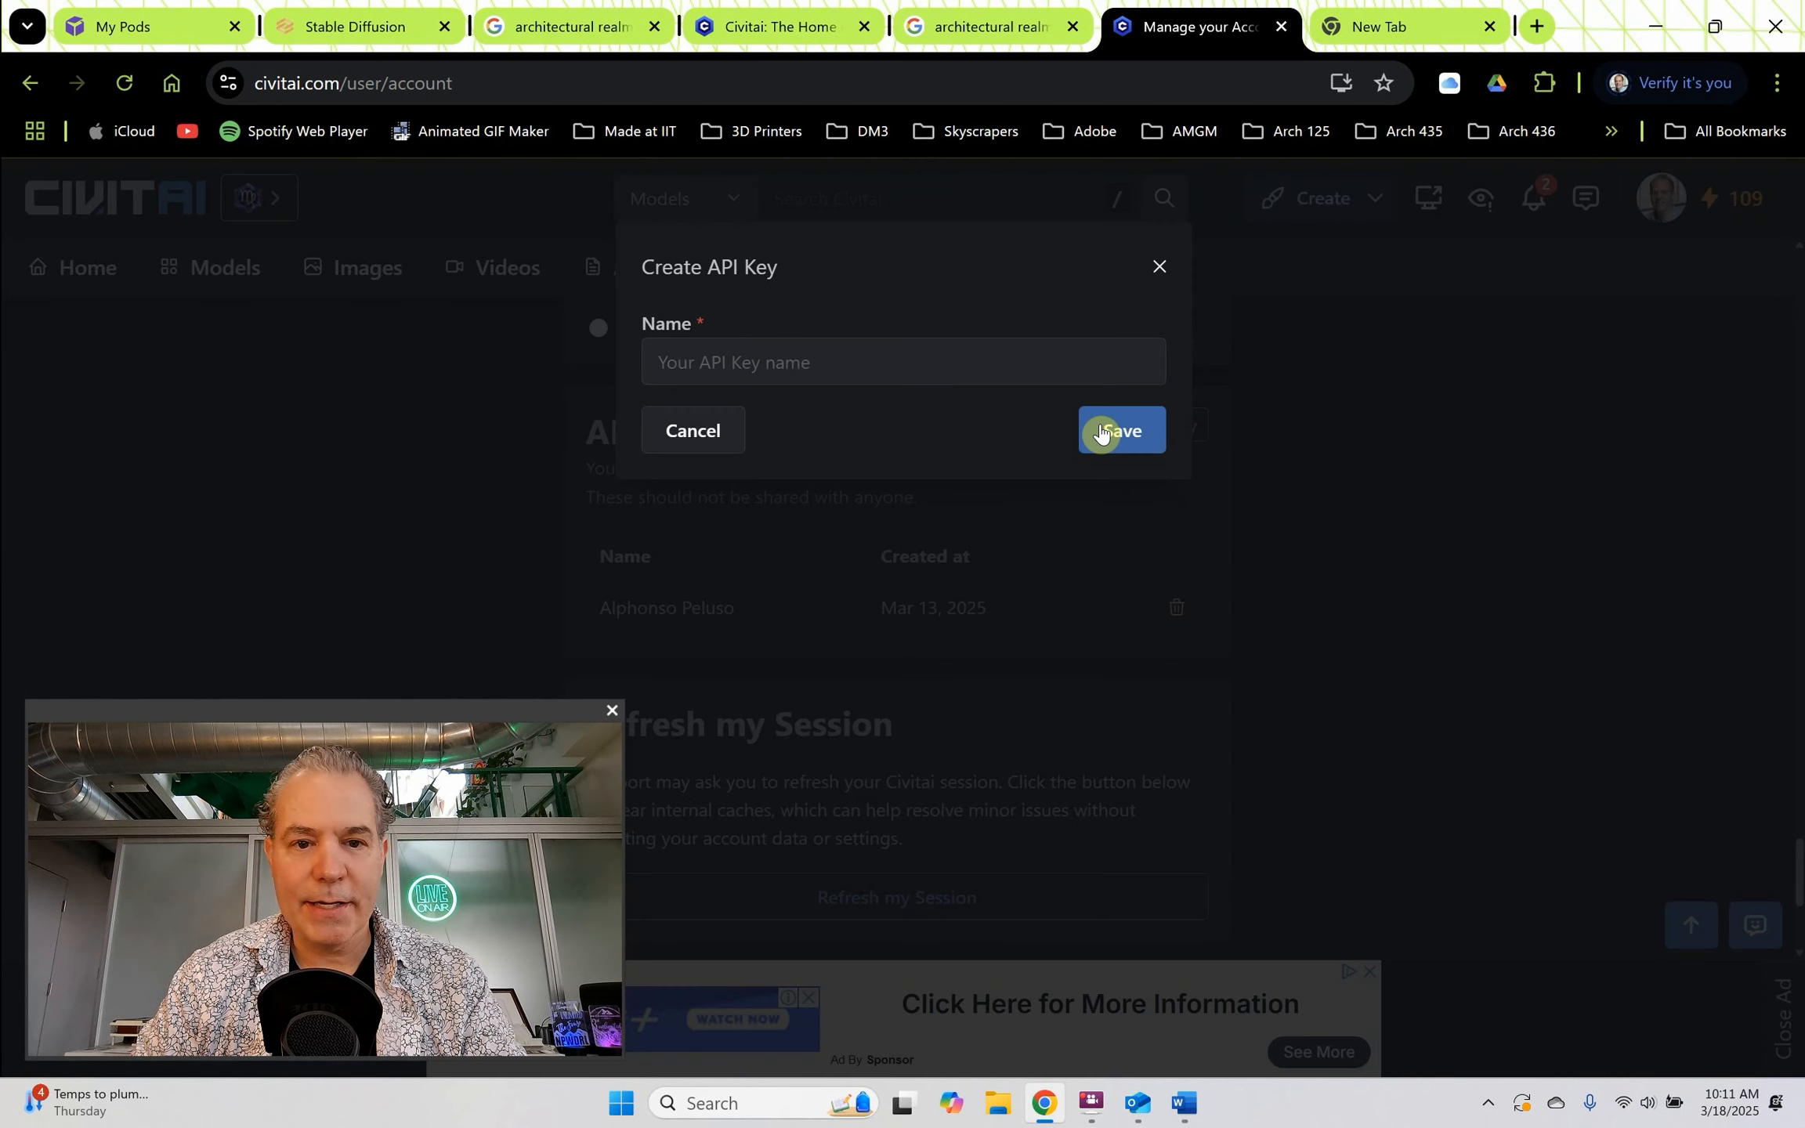
left_click(874, 368)
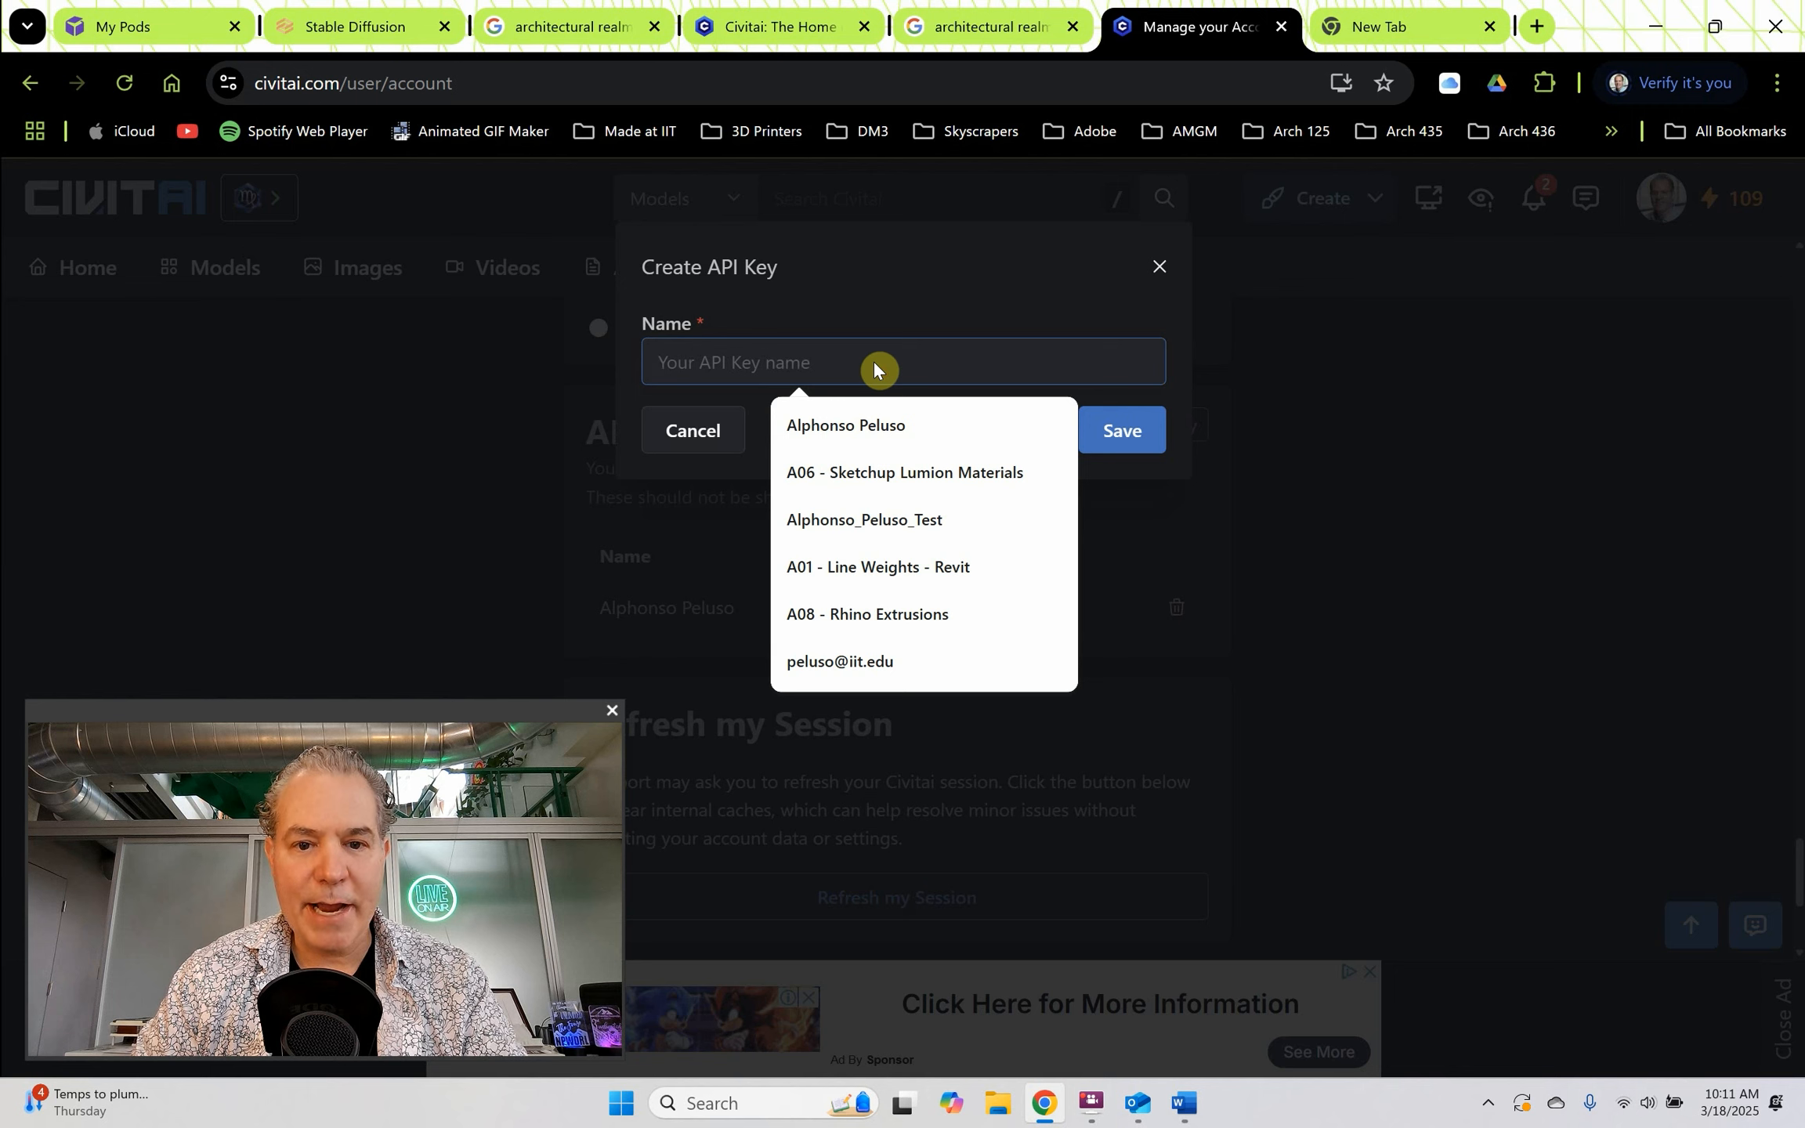
left_click(894, 423)
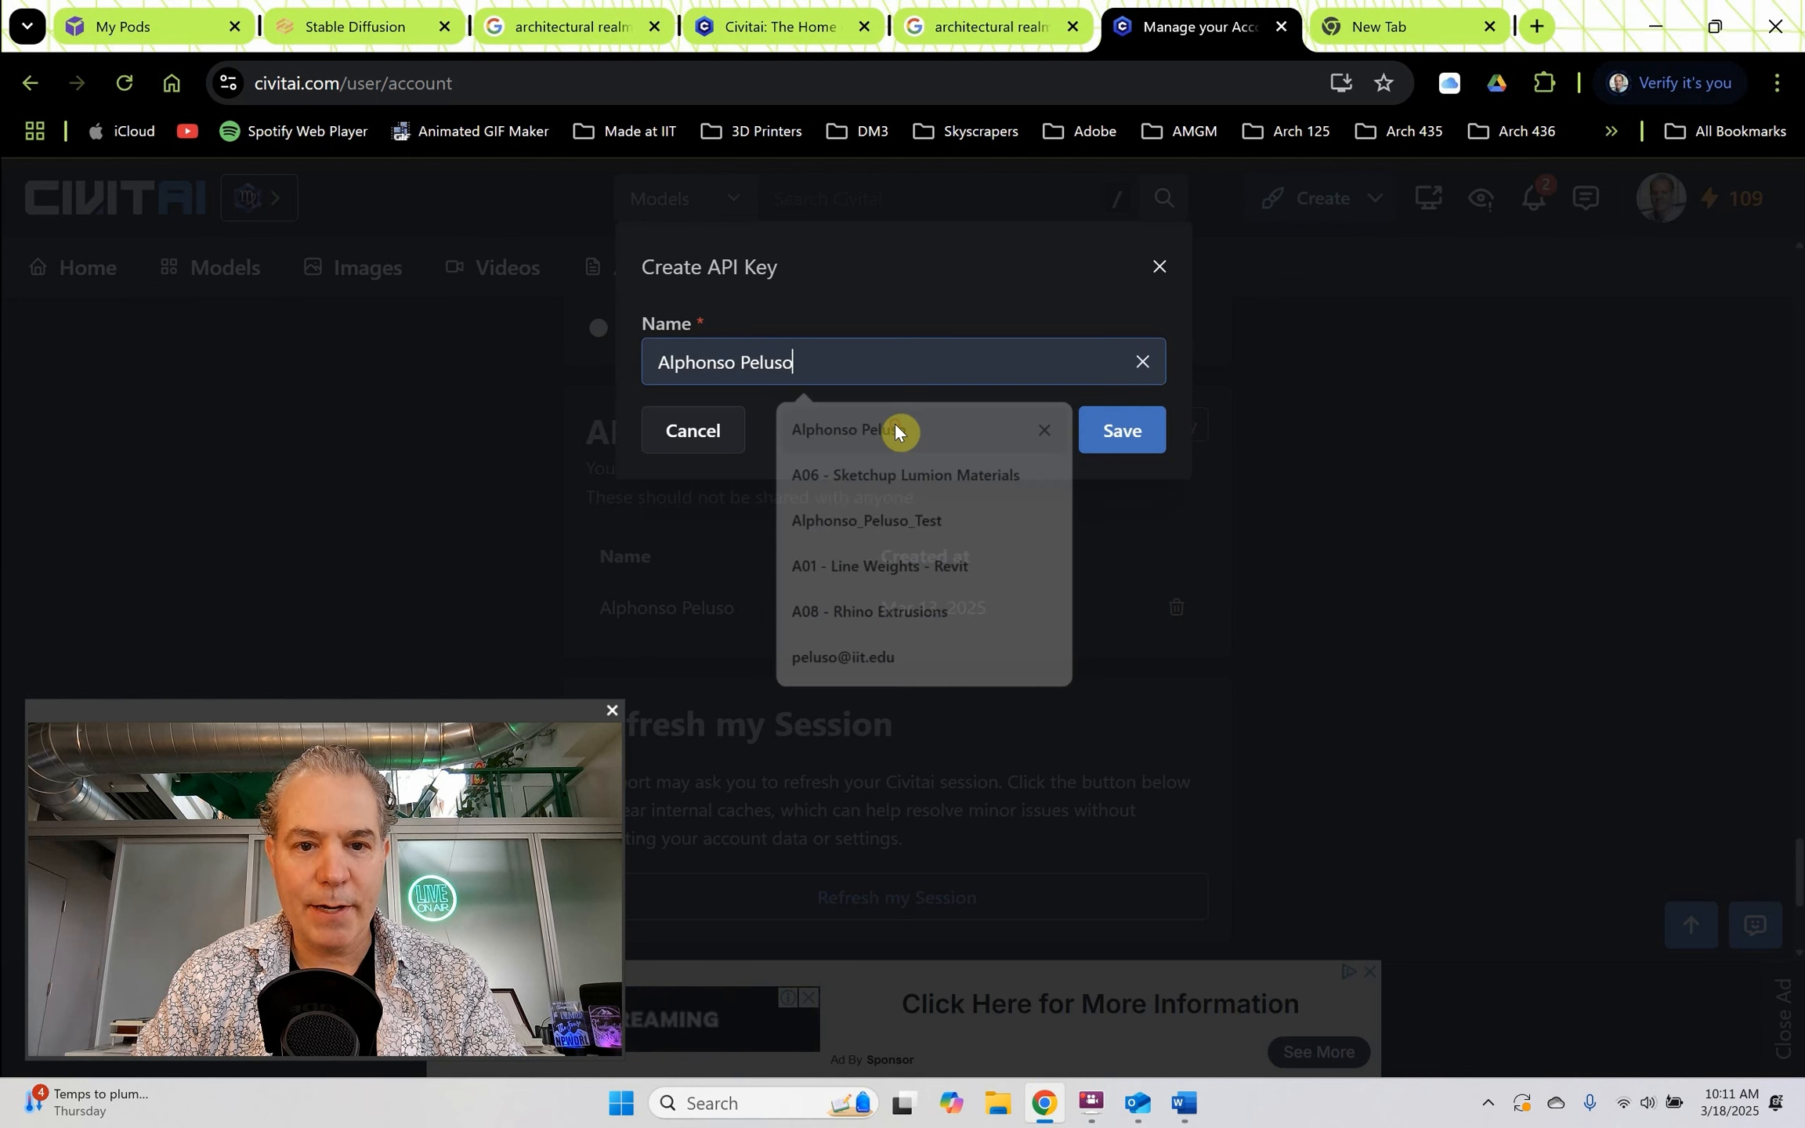
type("02")
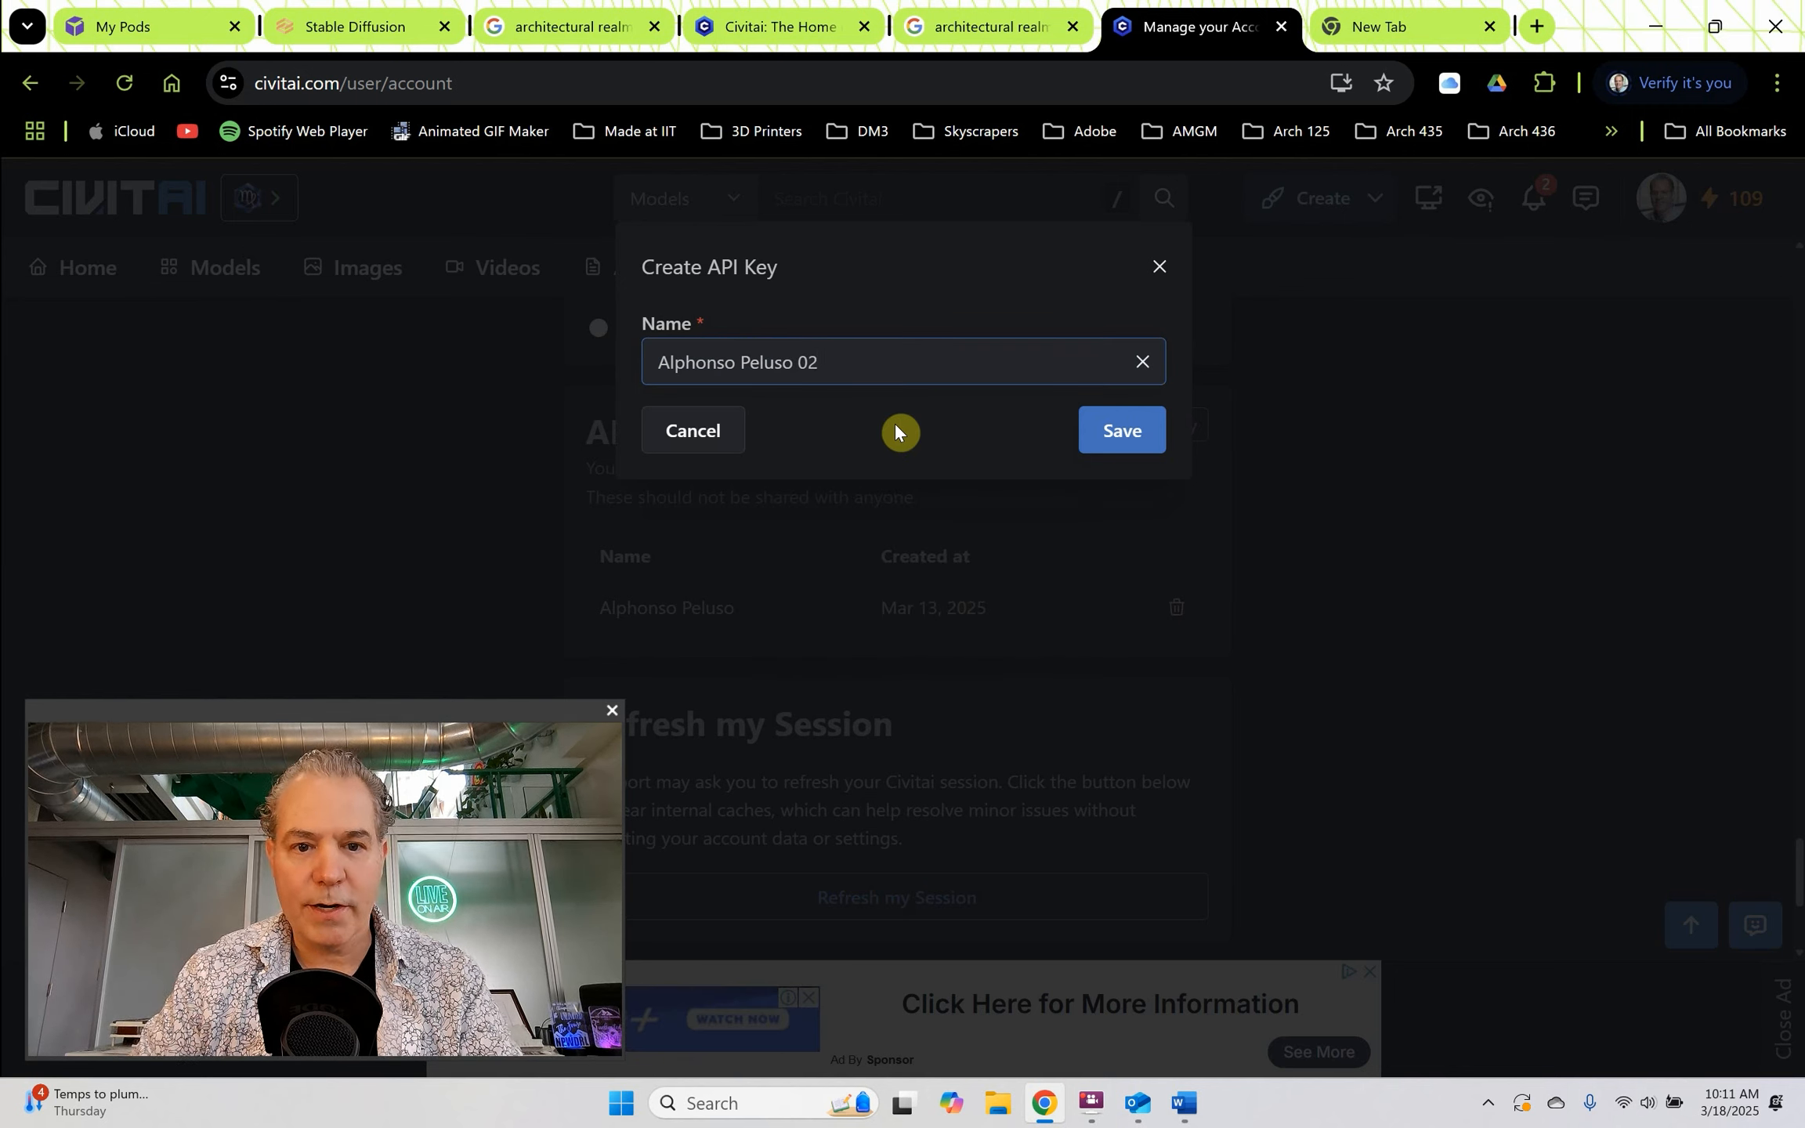
left_click(1104, 436)
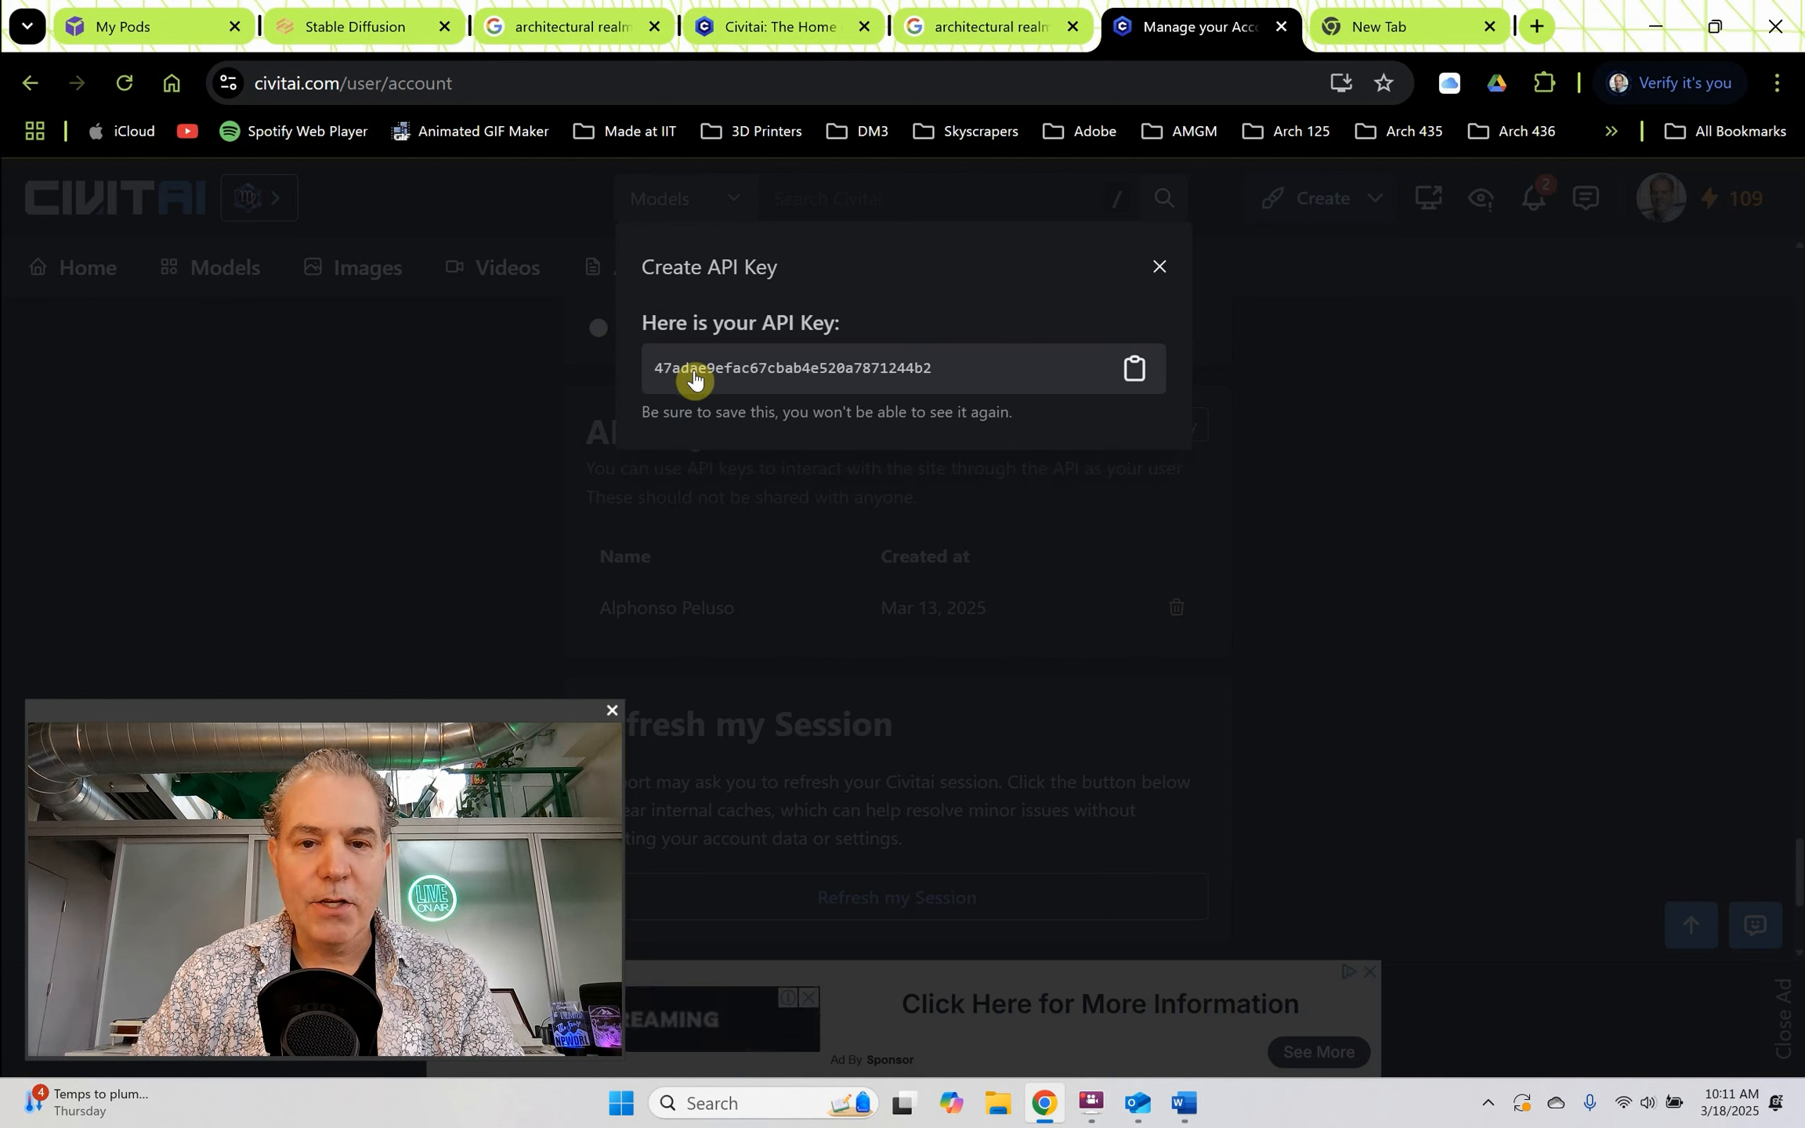
Step: Copy the newly generated API key and bring SD_Checkpoints back up in Word
left_click(984, 370)
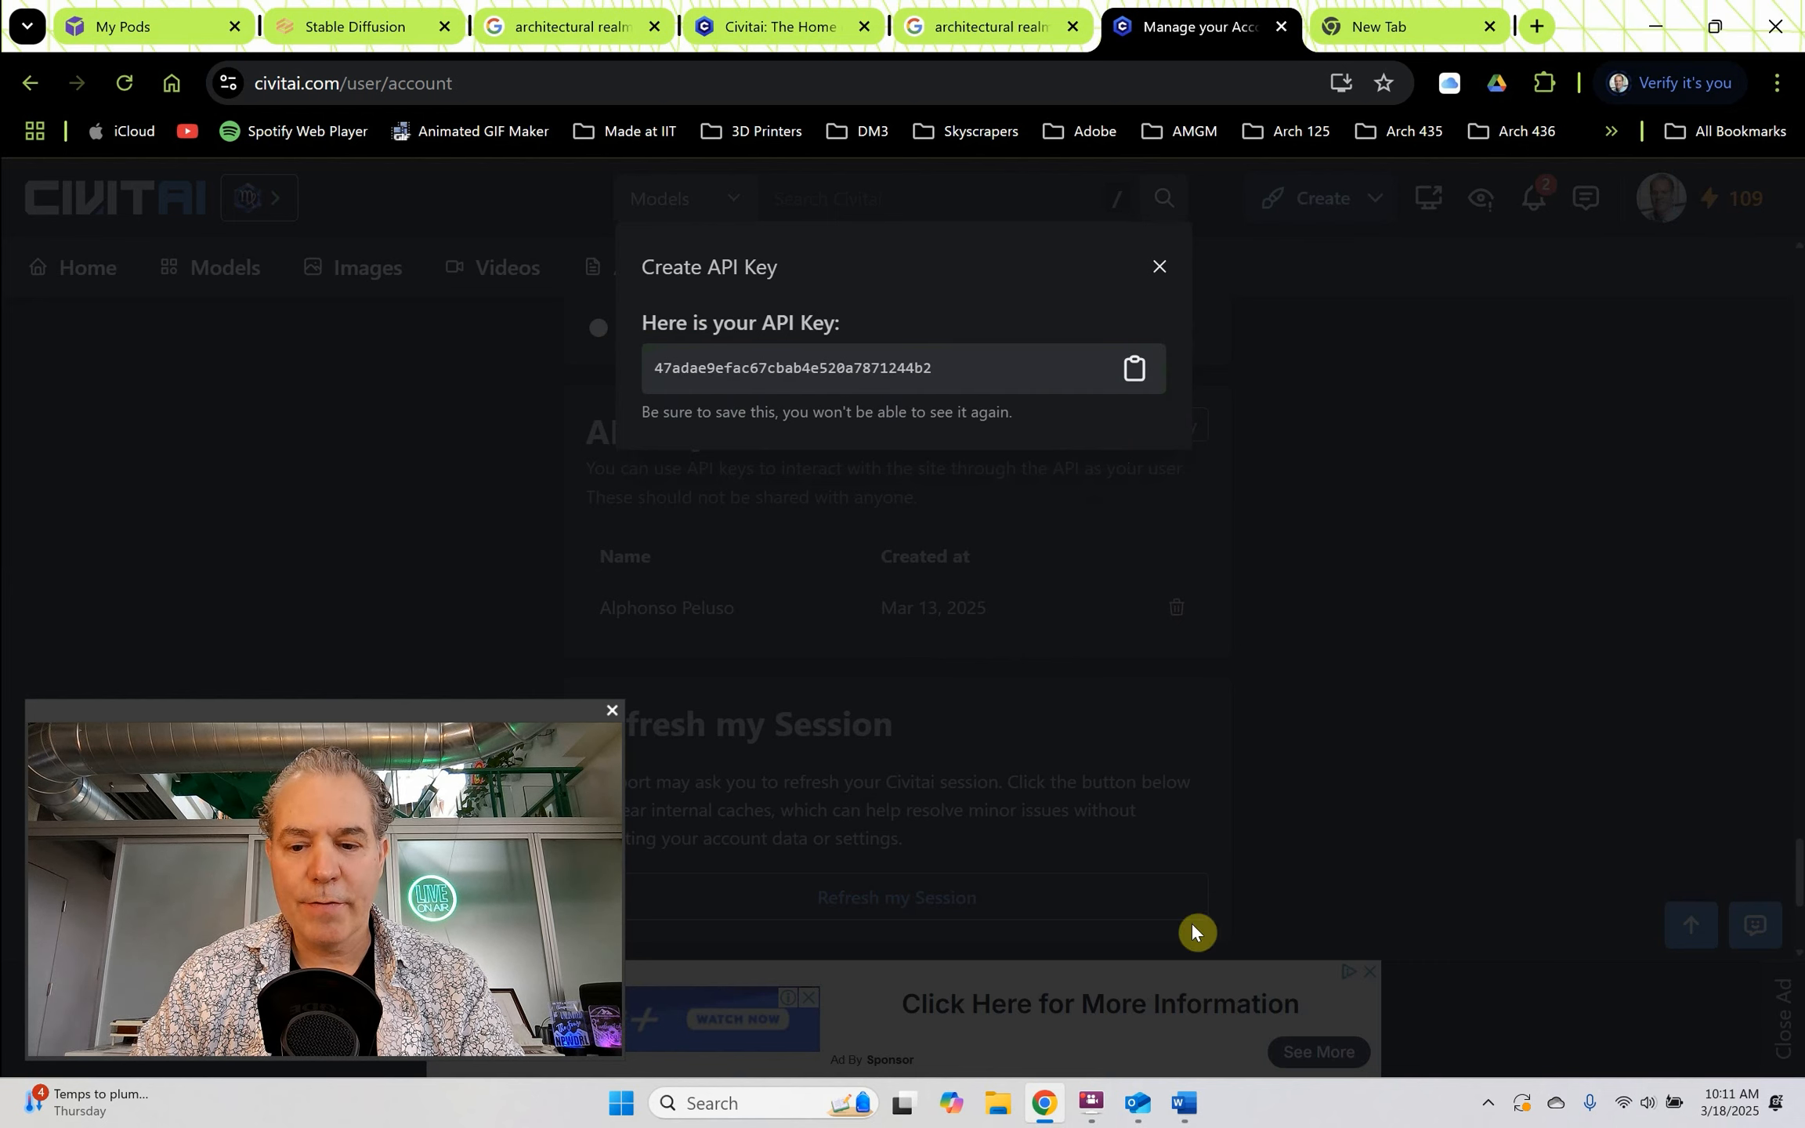
mouse_move(1184, 1103)
left_click(1144, 979)
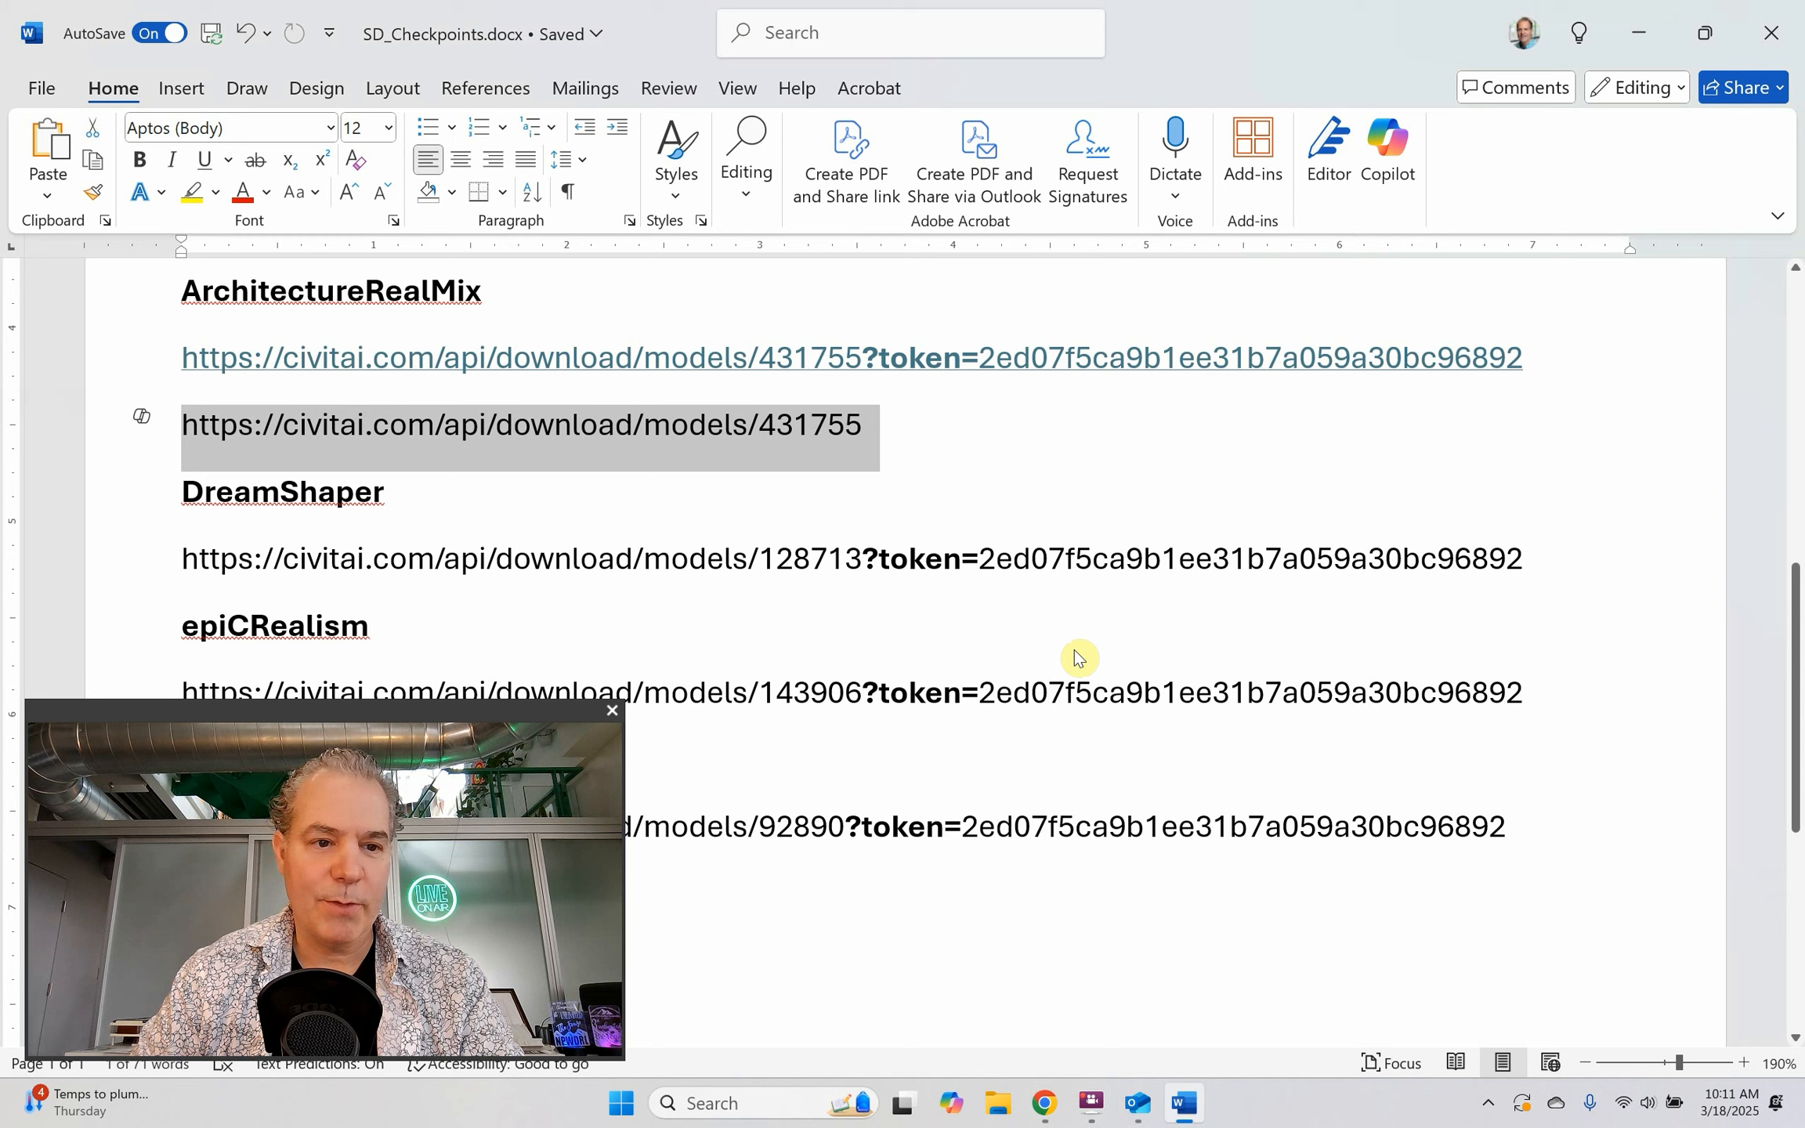
Step: Paste the new API key on its own line below the old key
scroll(1054, 626, "up", 5)
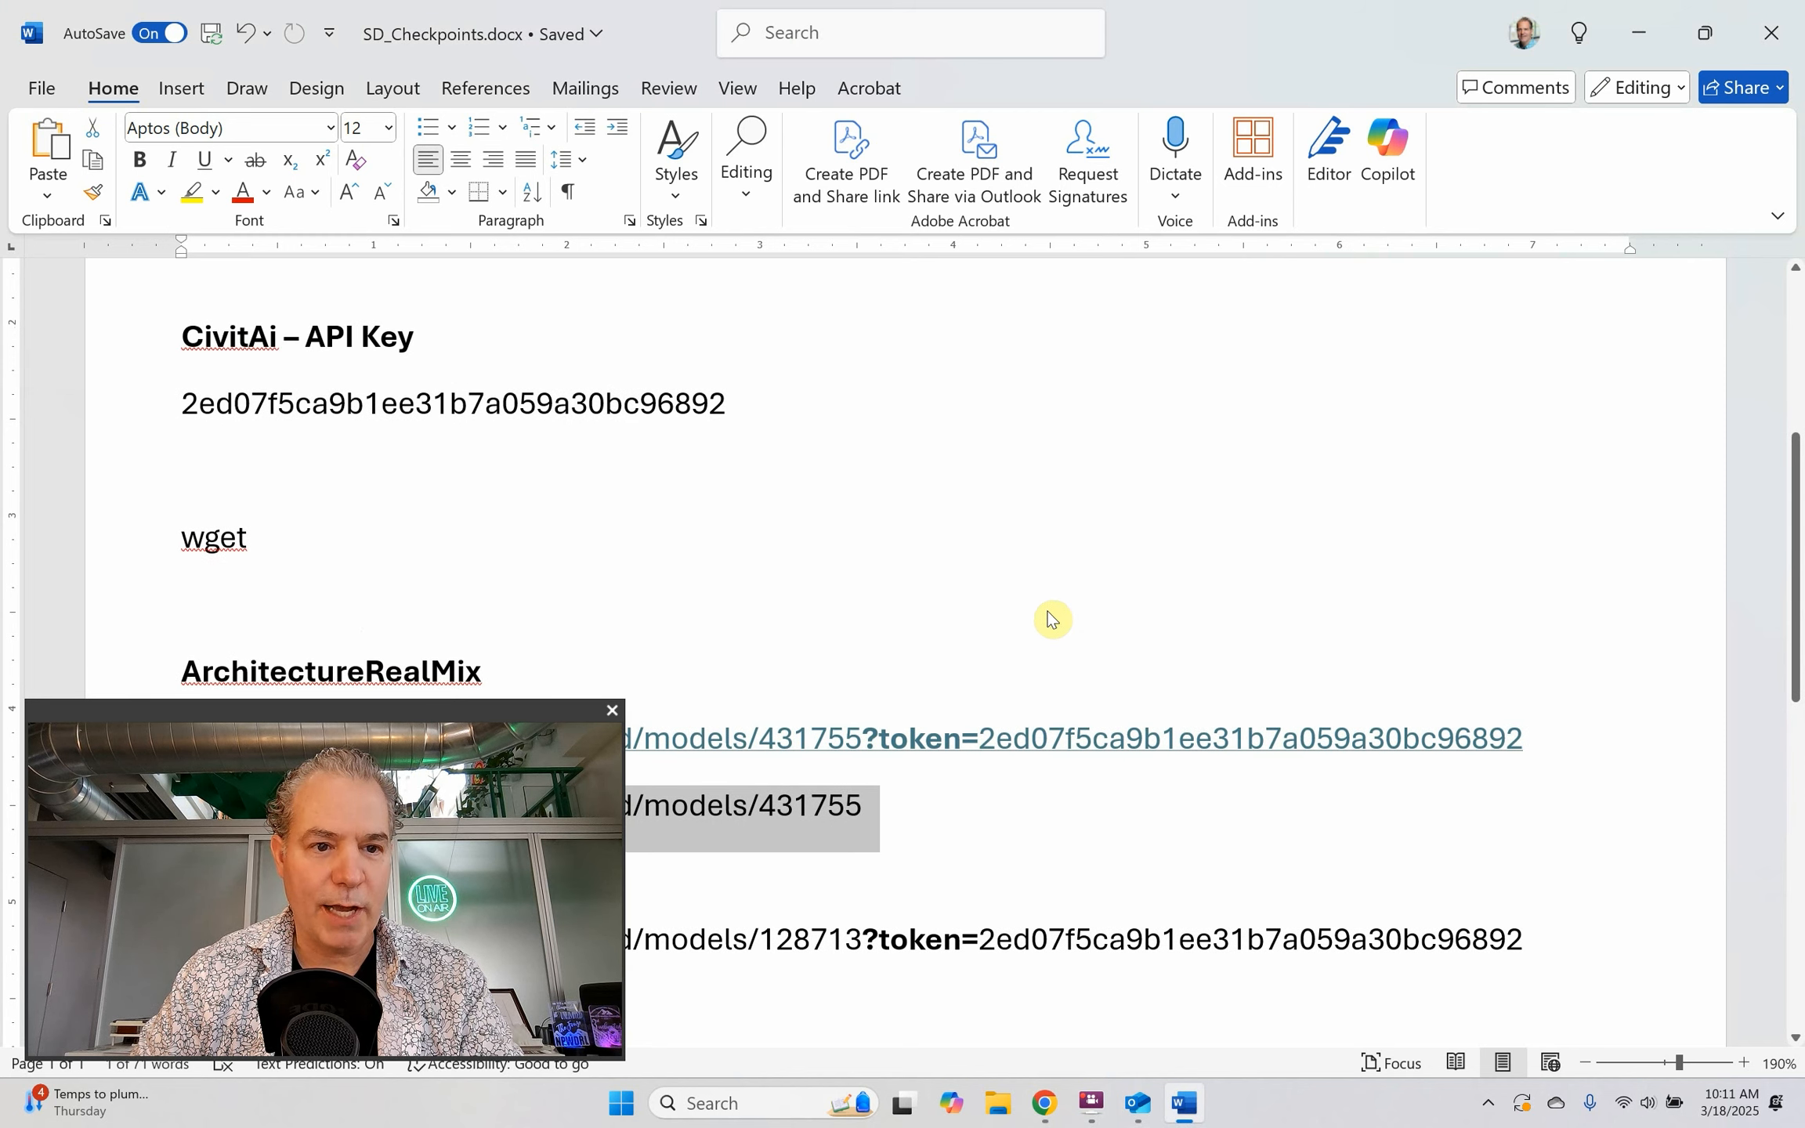
left_click(747, 404)
key("Return")
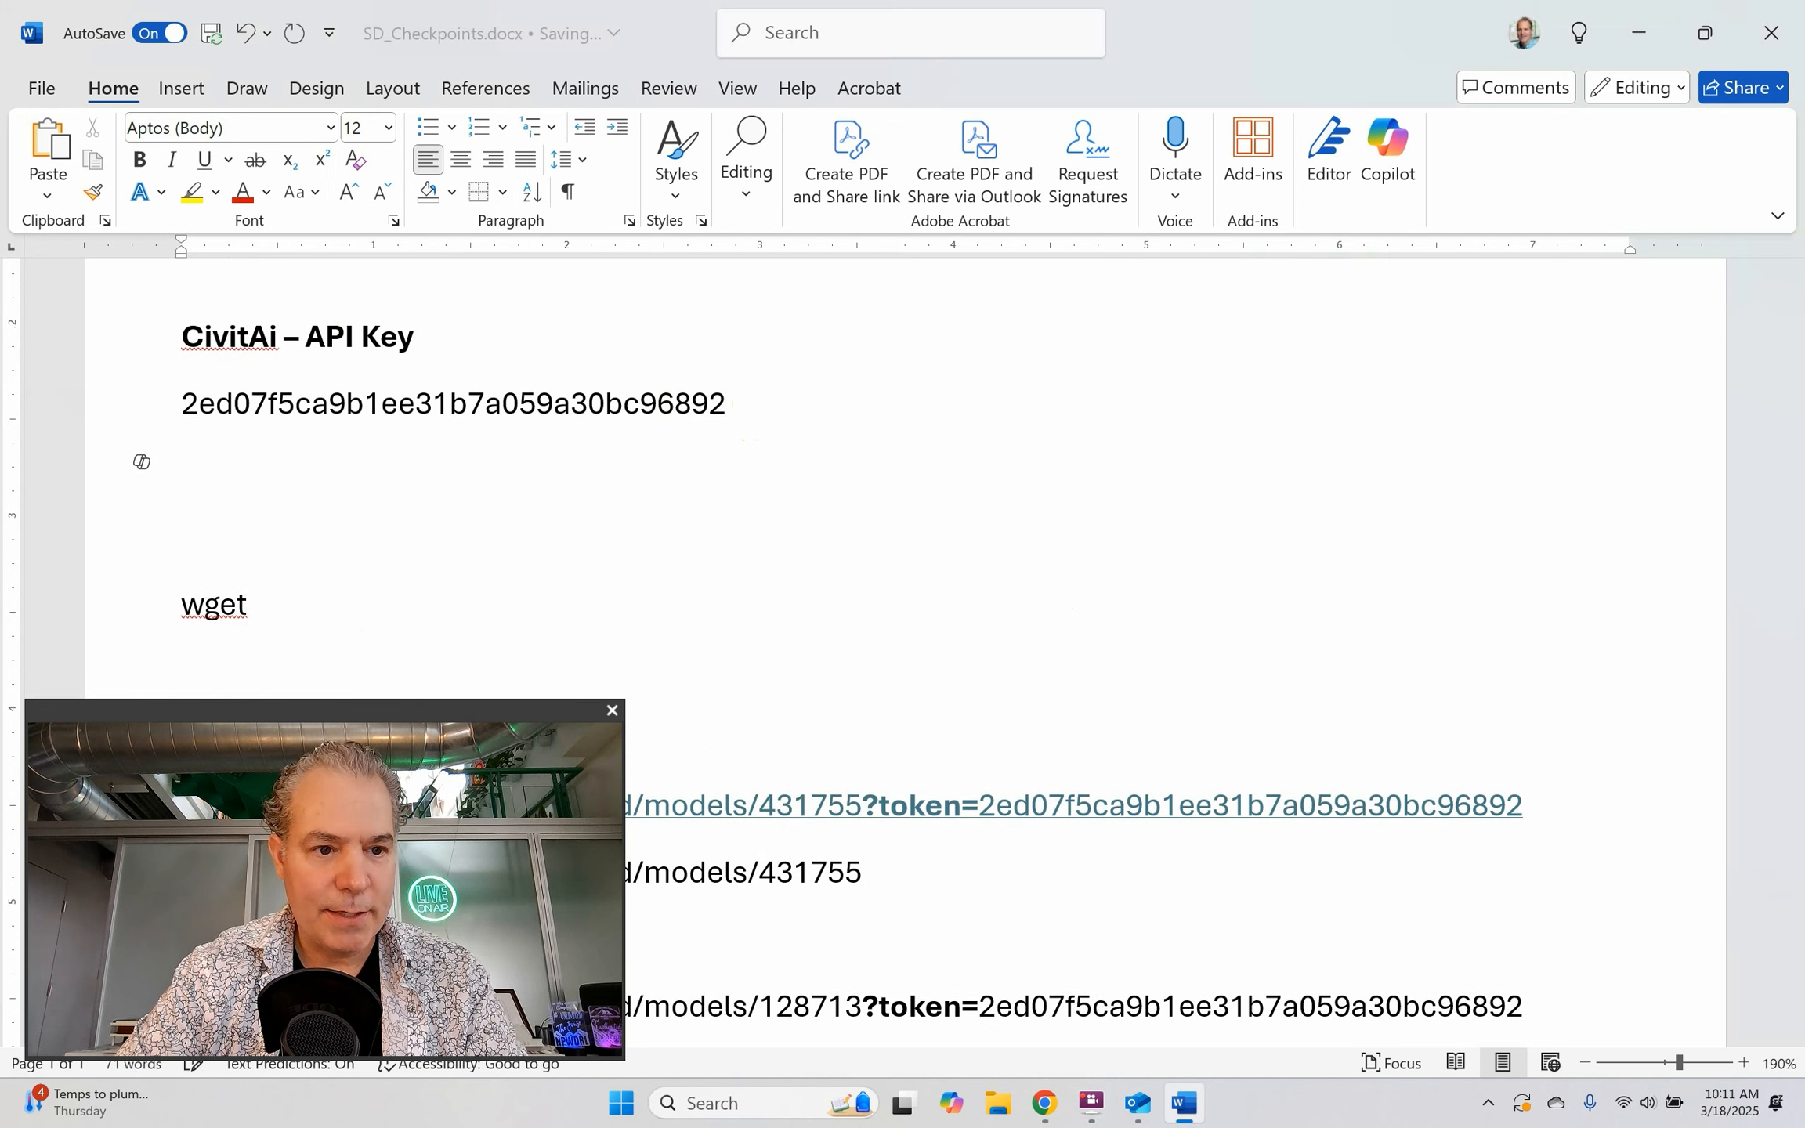
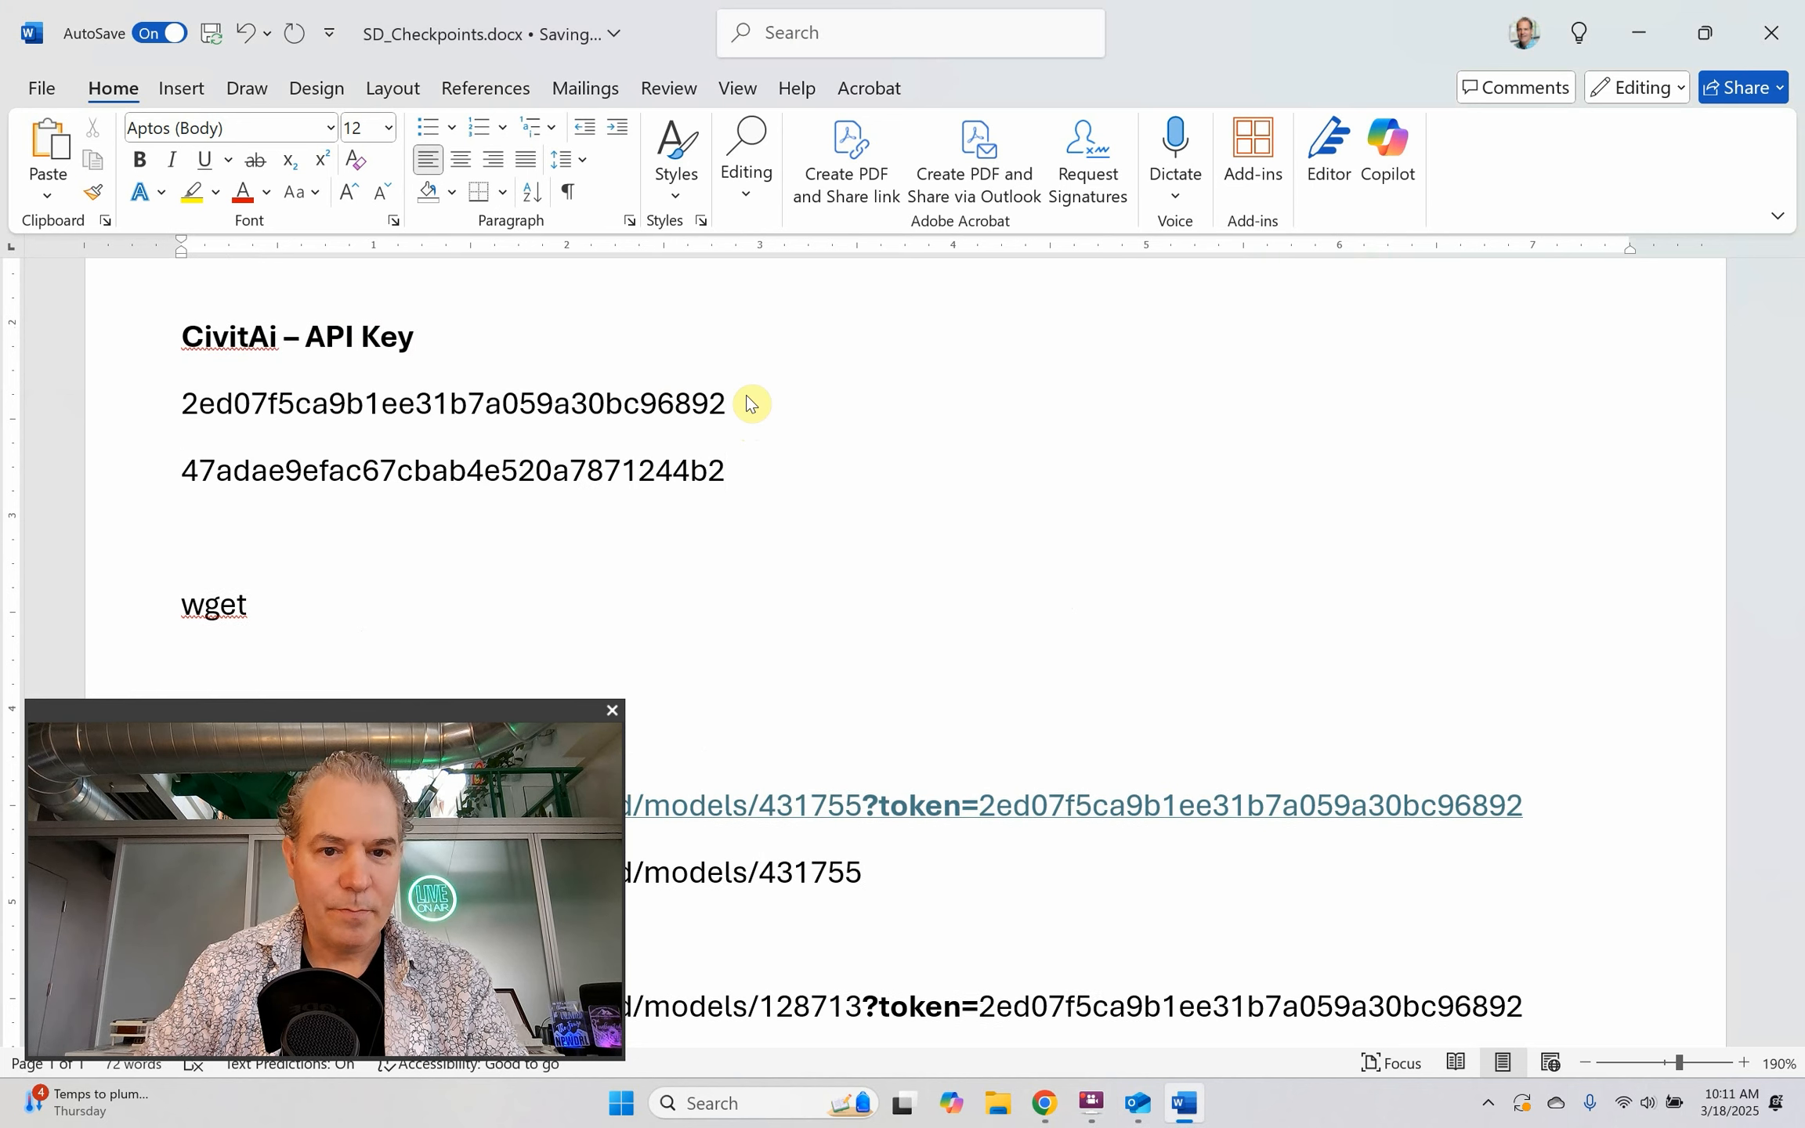
scroll(835, 462, "down", 5)
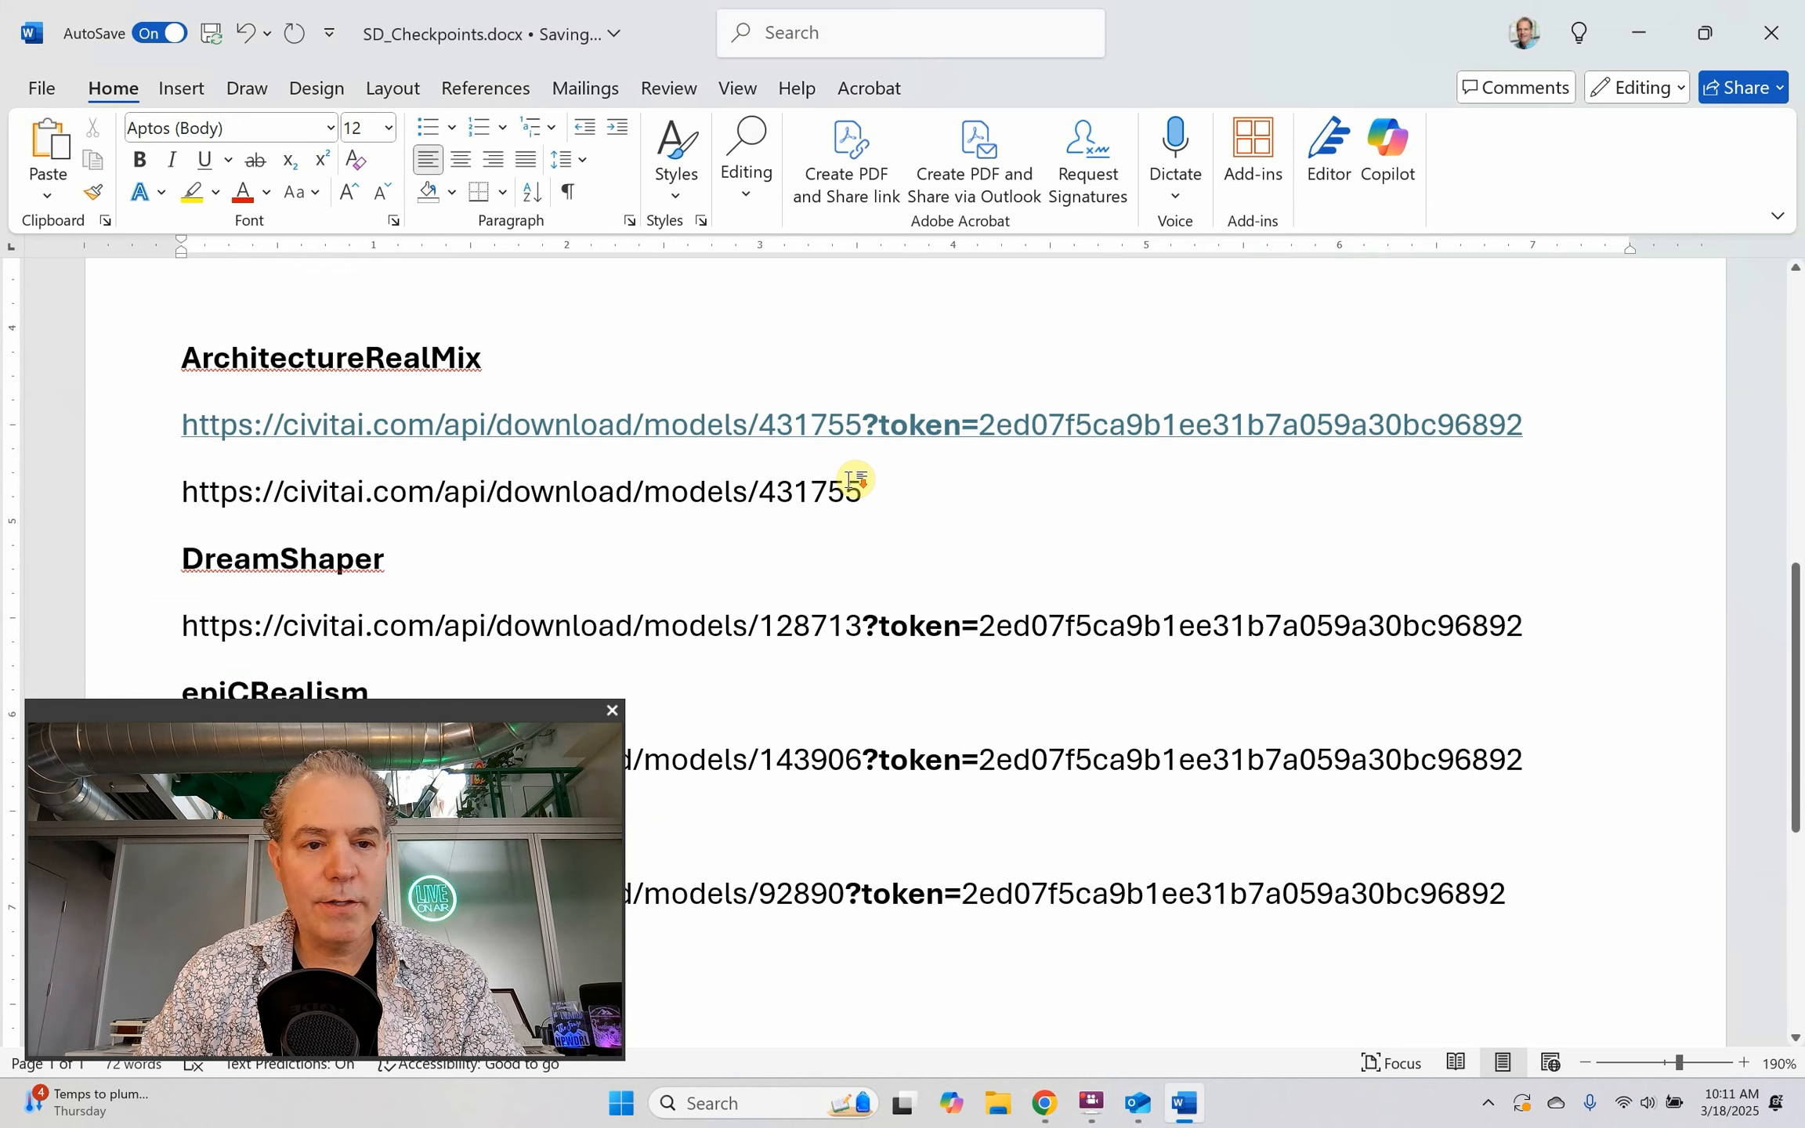
scroll(852, 479, "up", 1)
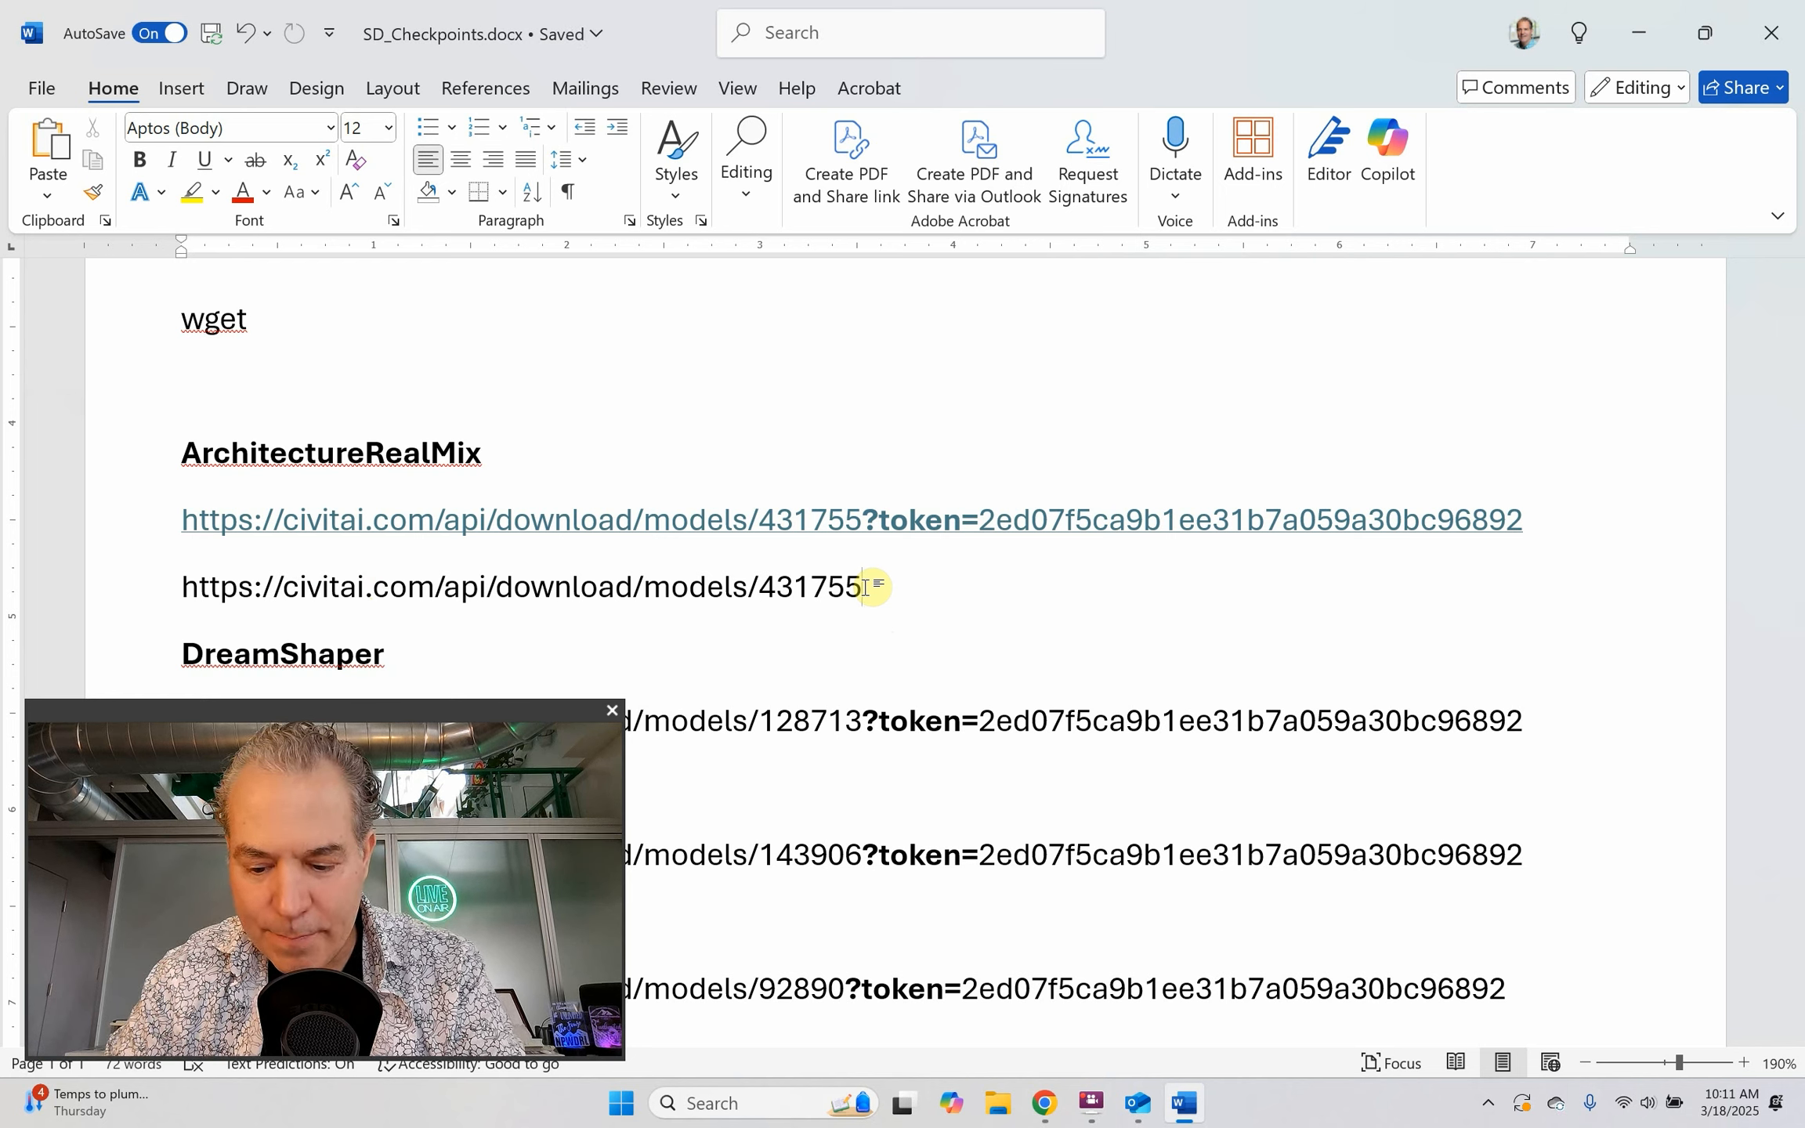
Step: Append ?token= plus the new key to the models/431755 URL, then minimize Word
type("?")
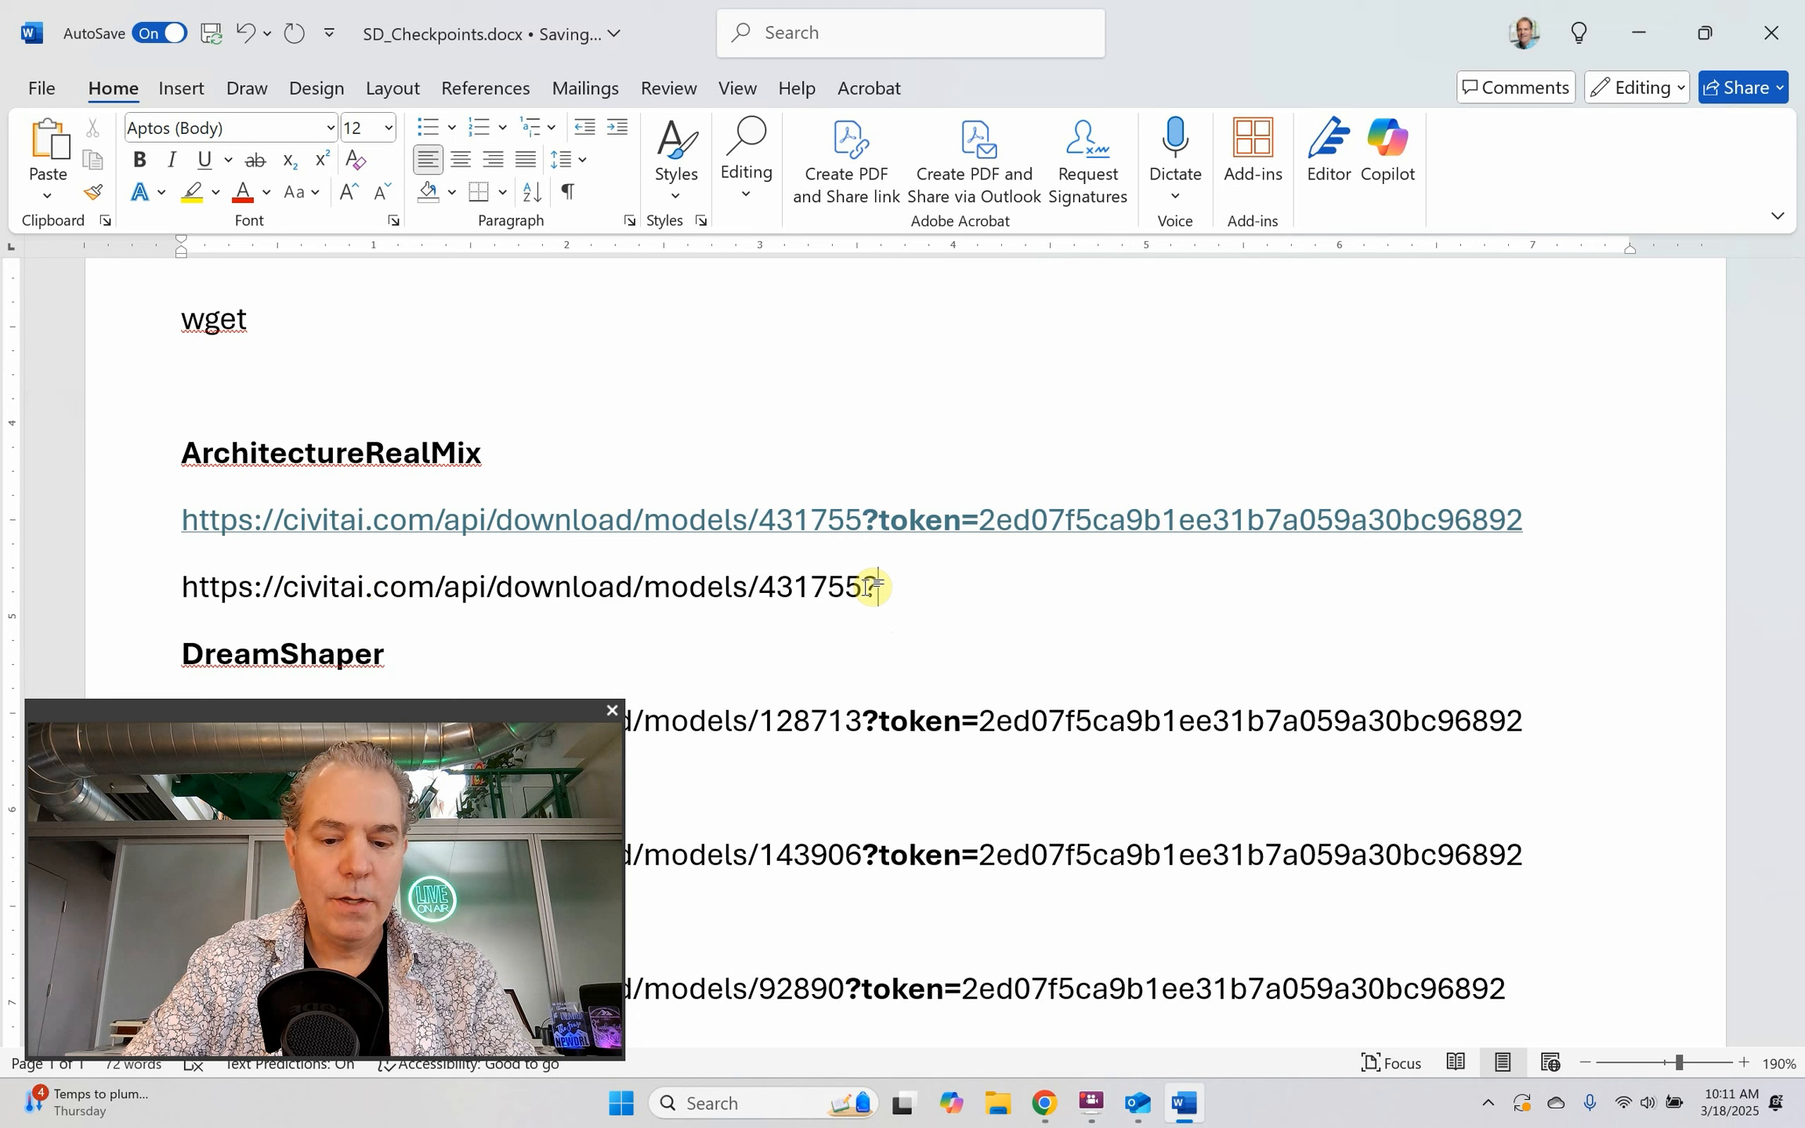
type("token=")
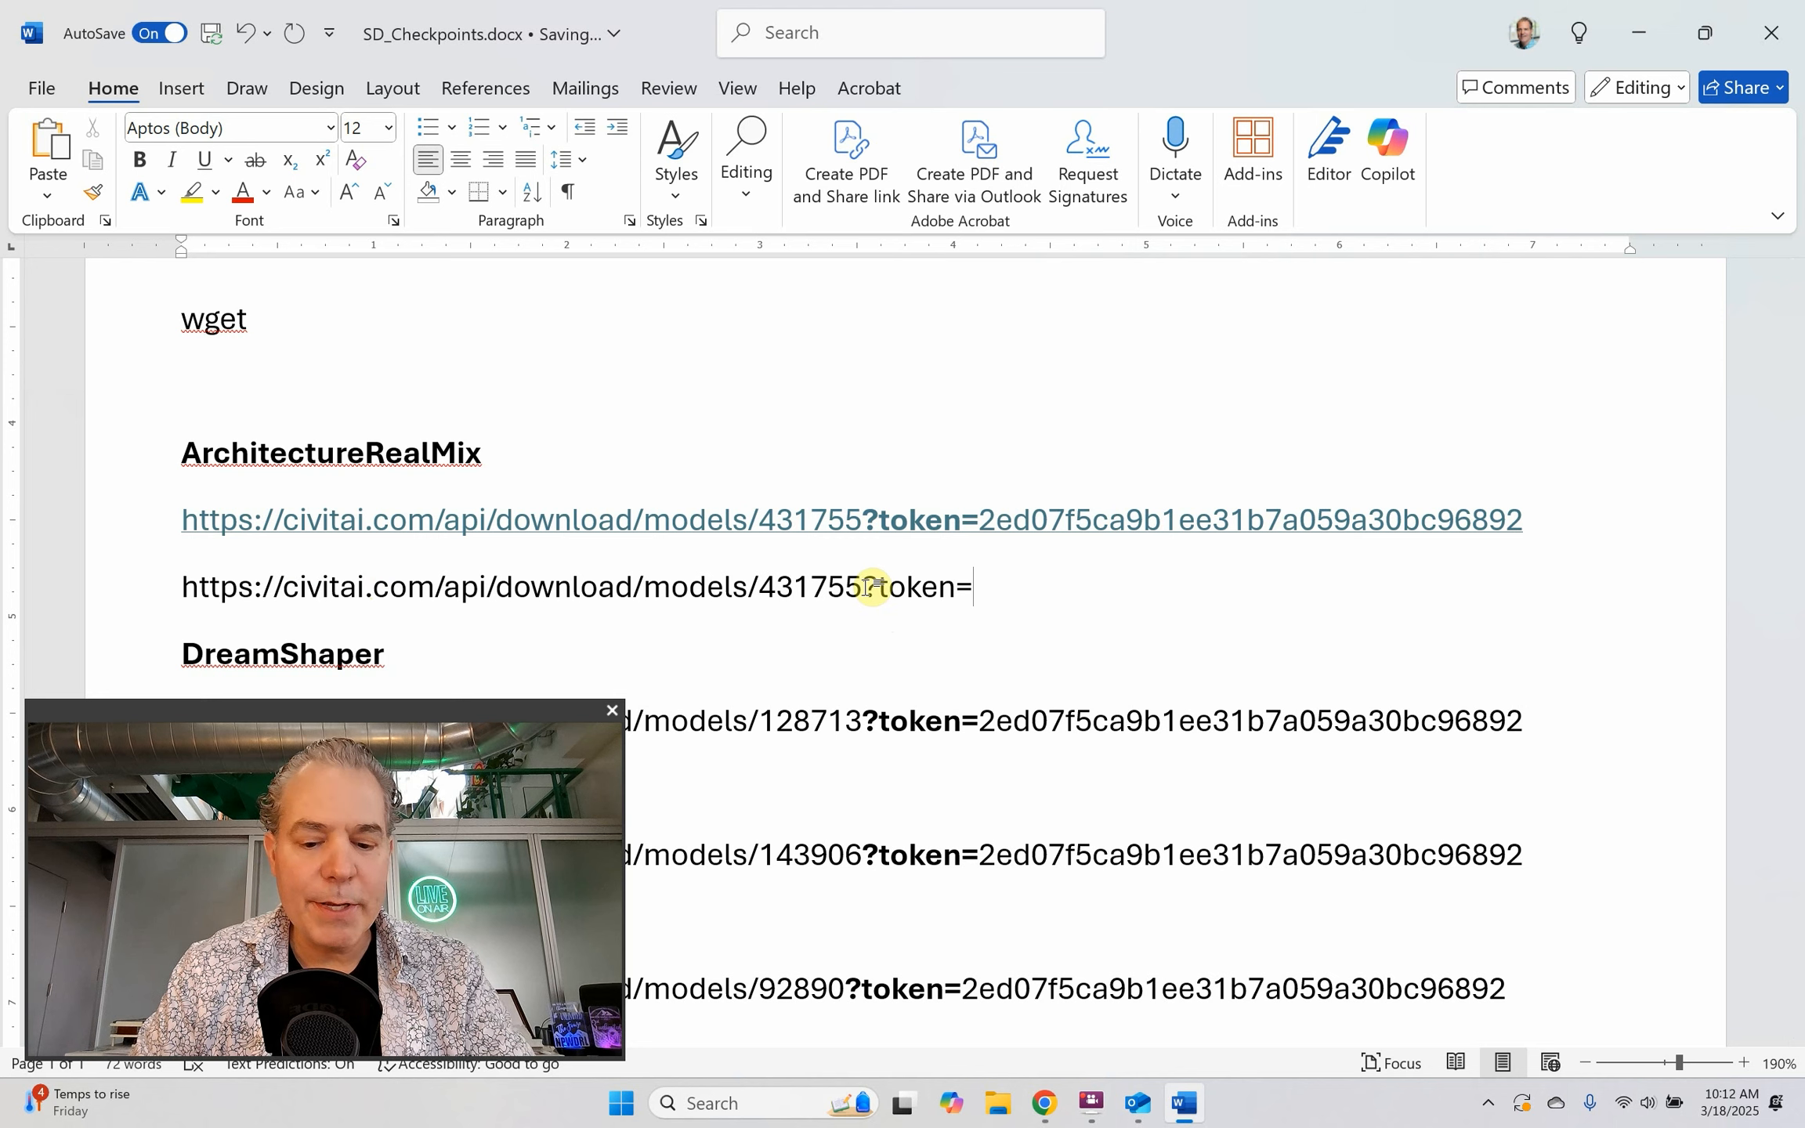
key("ctrl+v")
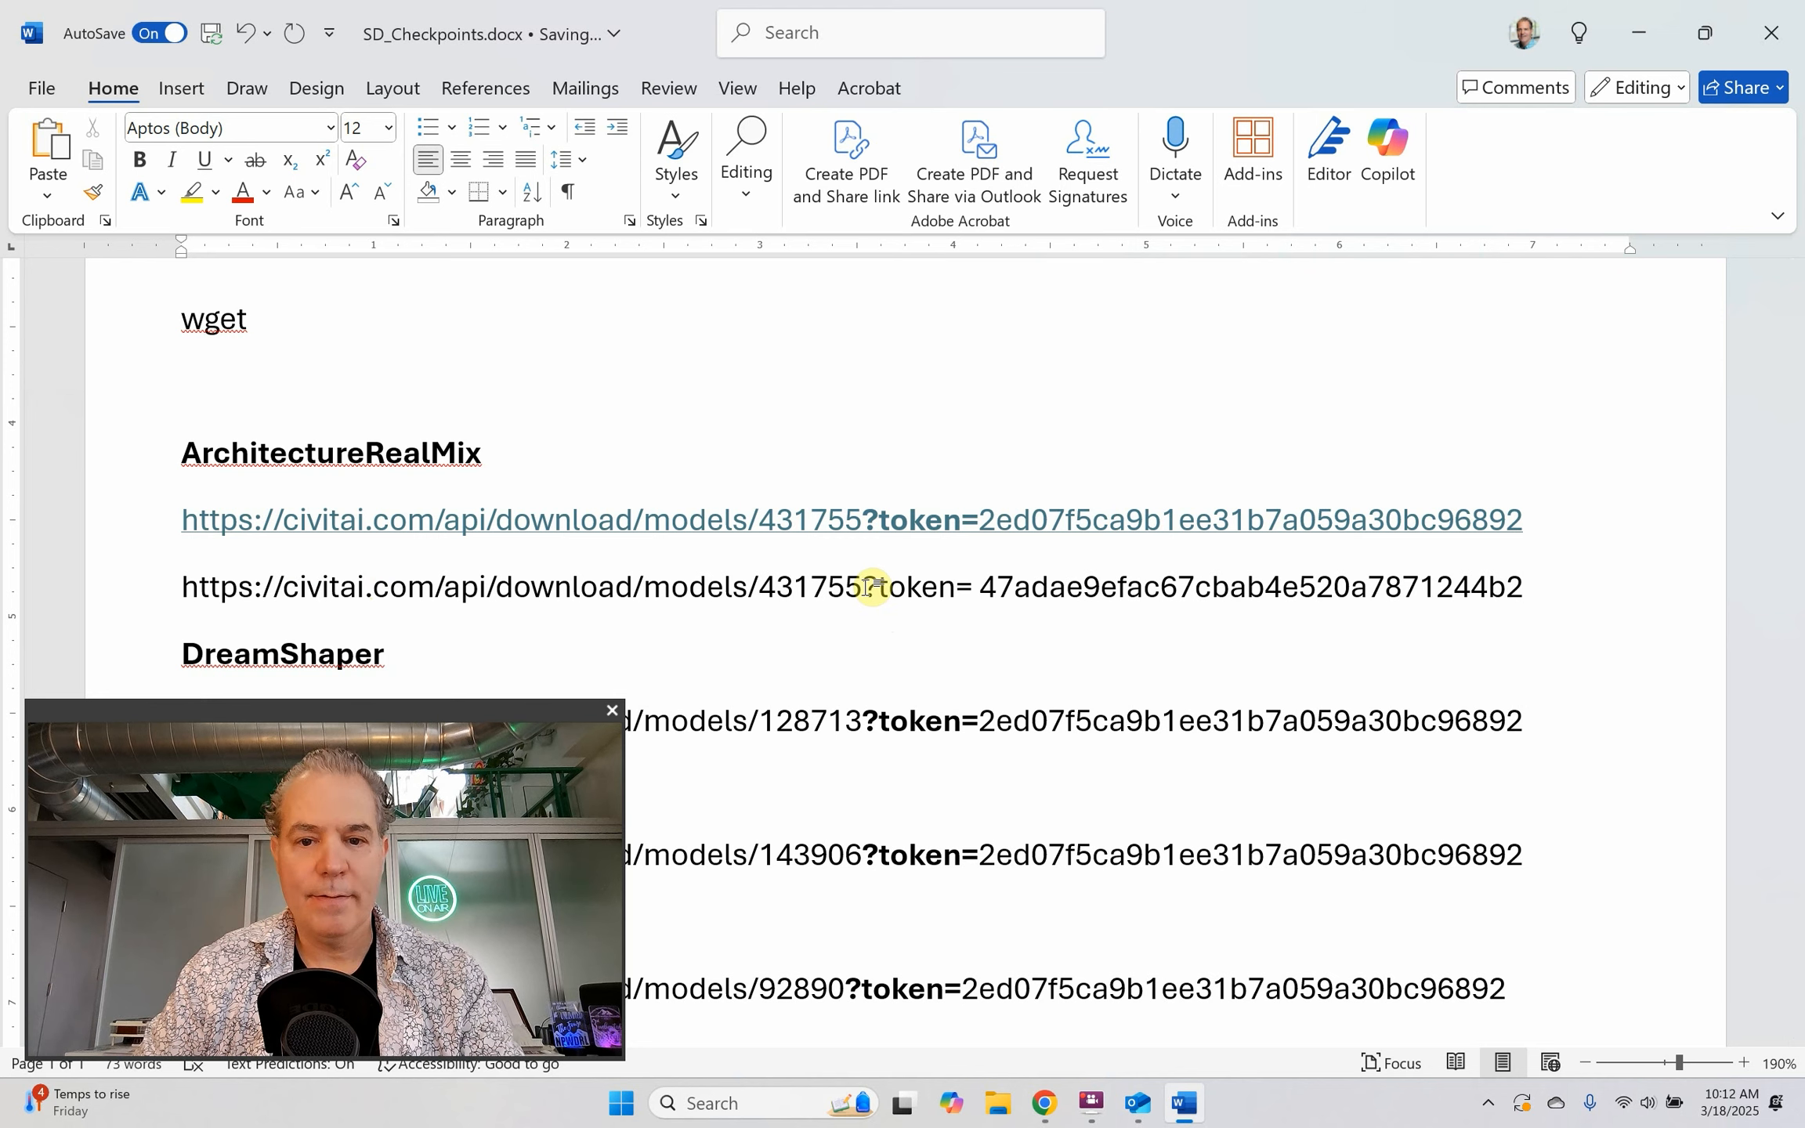
left_click(980, 583)
key("BackSpace")
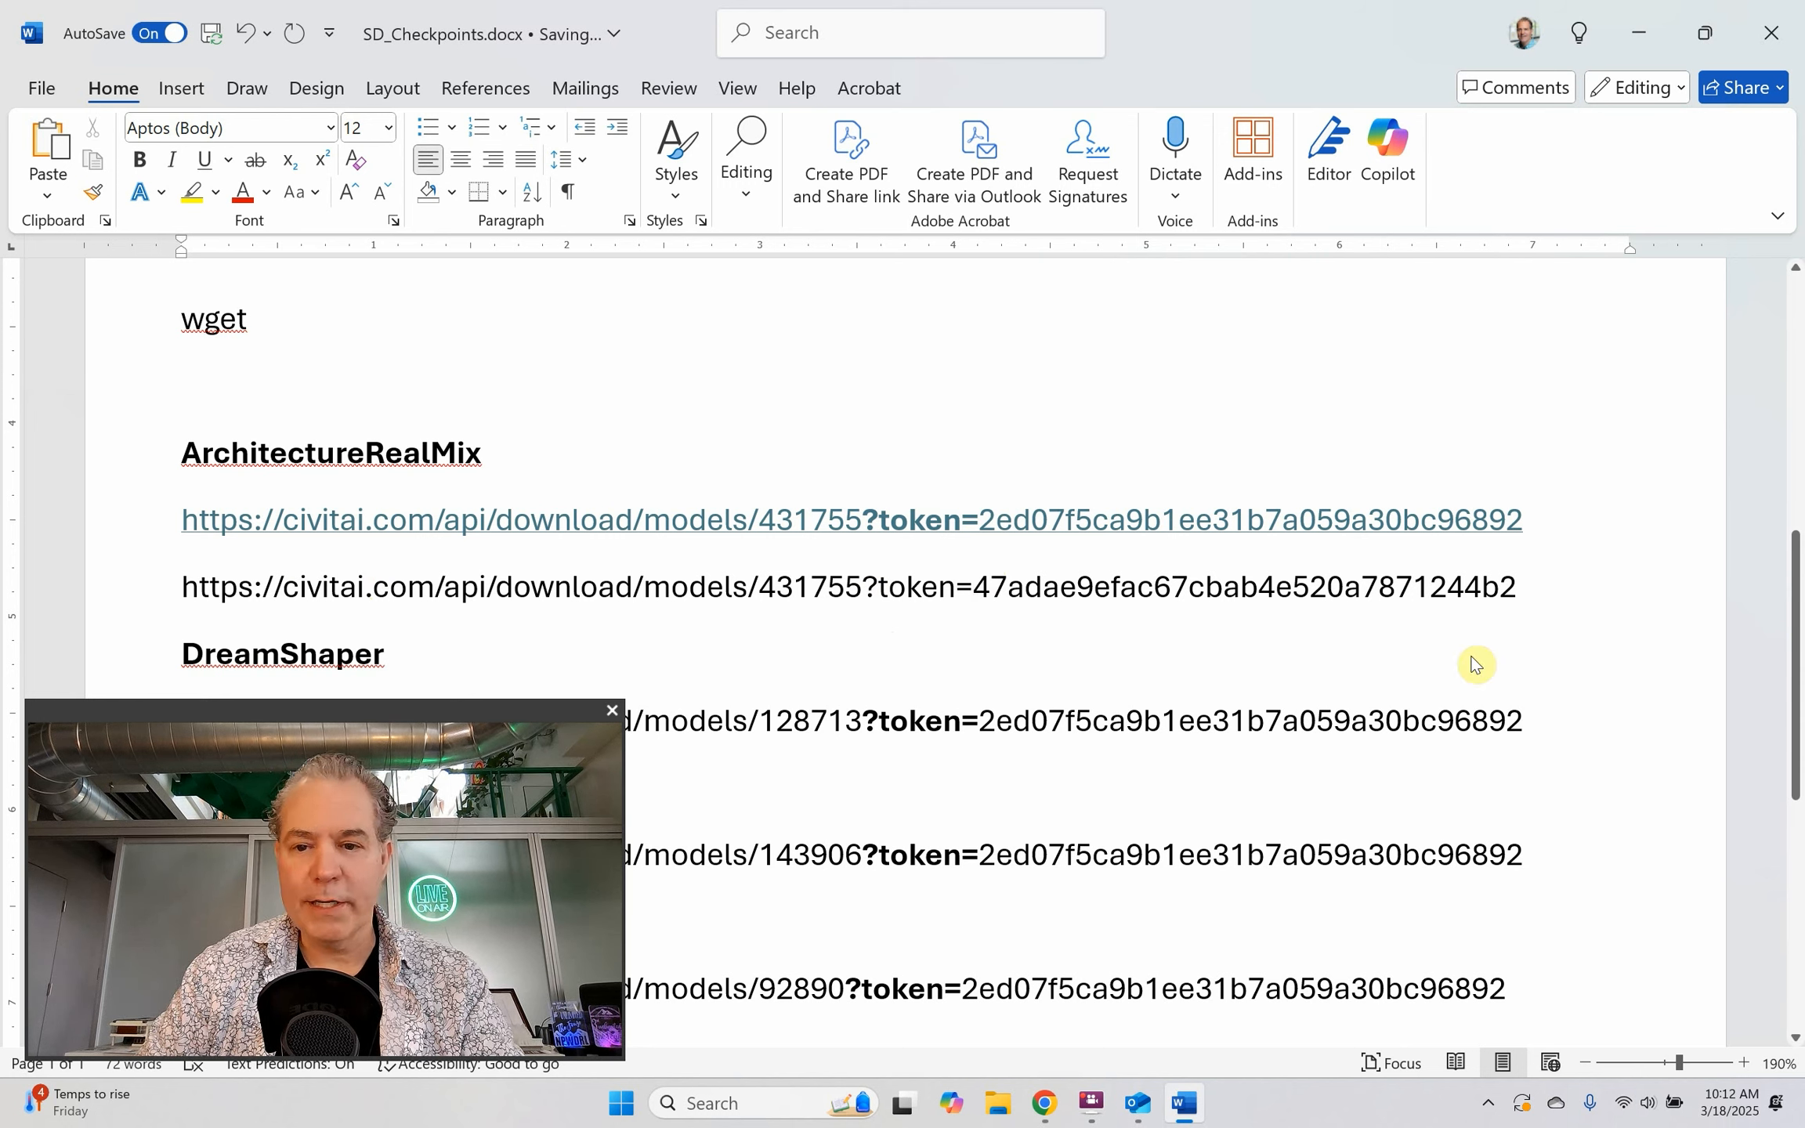
left_click_drag(1508, 581, 219, 595)
key("ctrl+c")
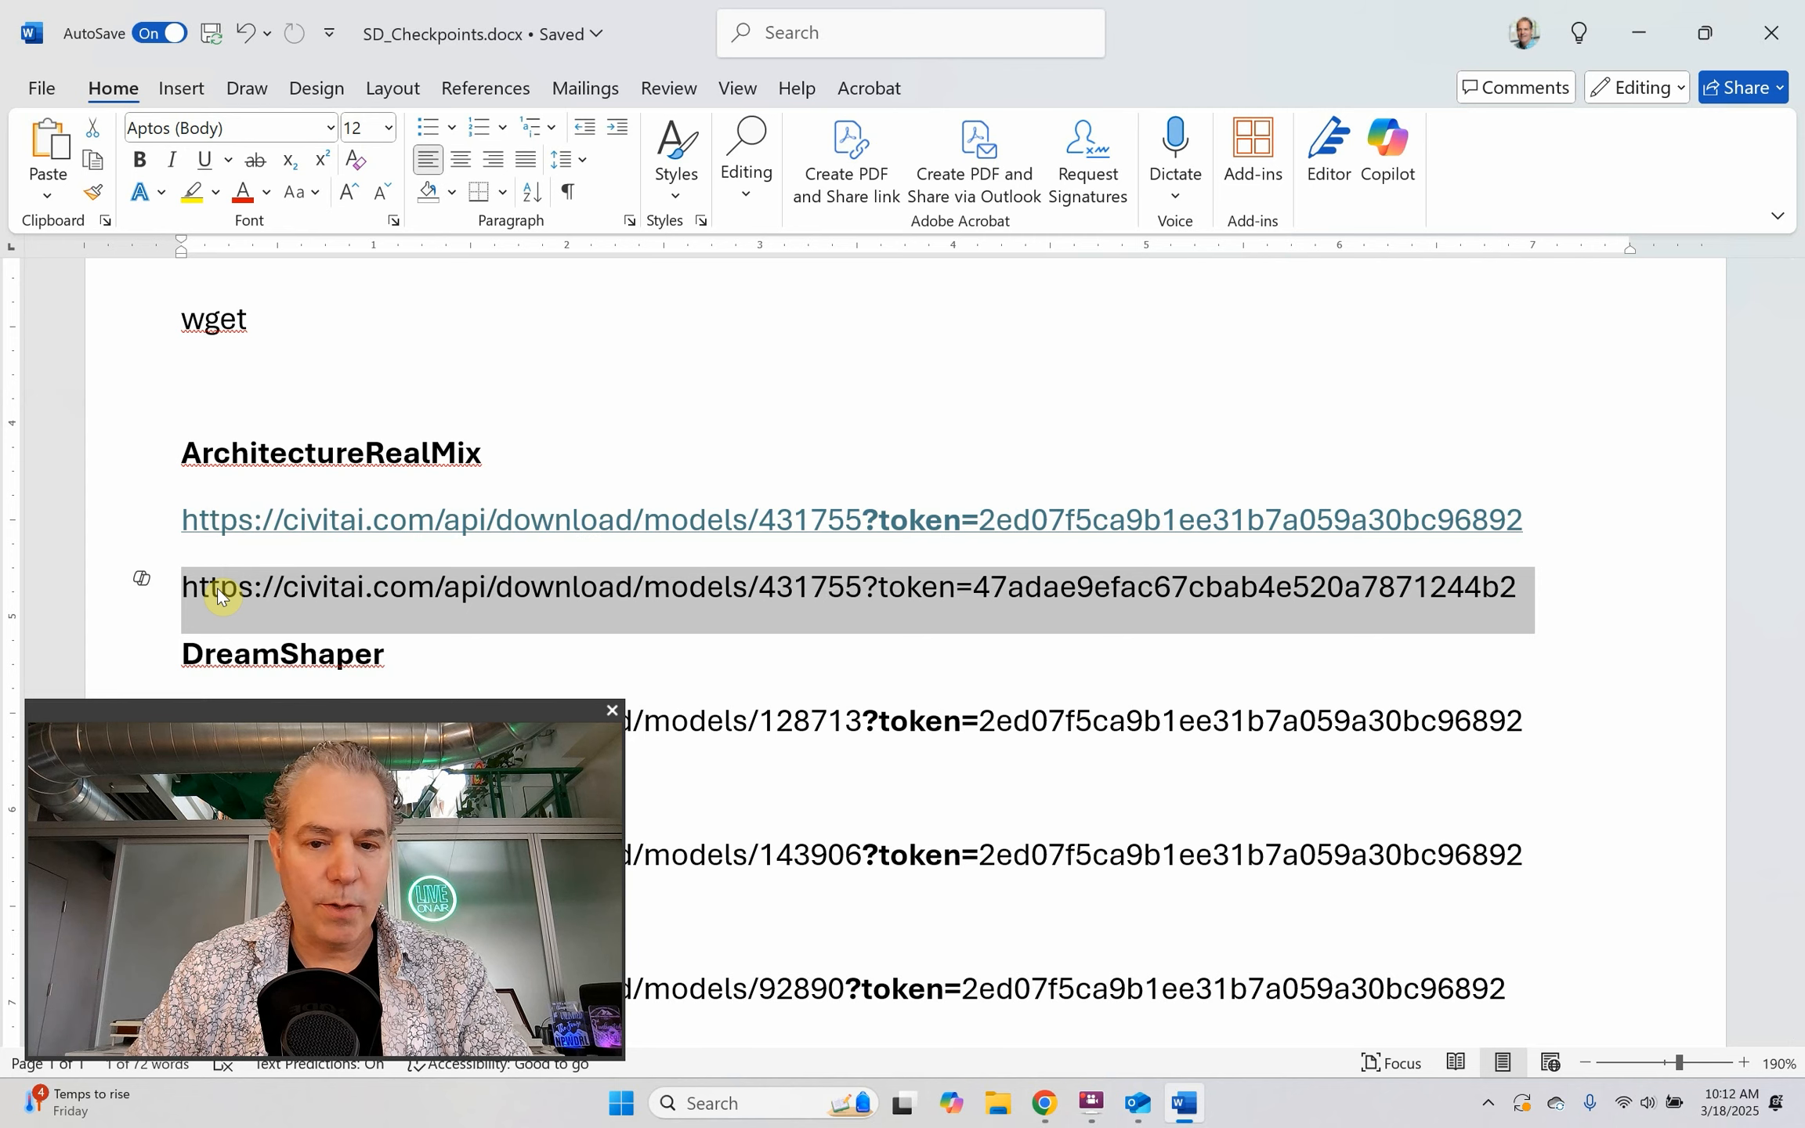
left_click(1640, 33)
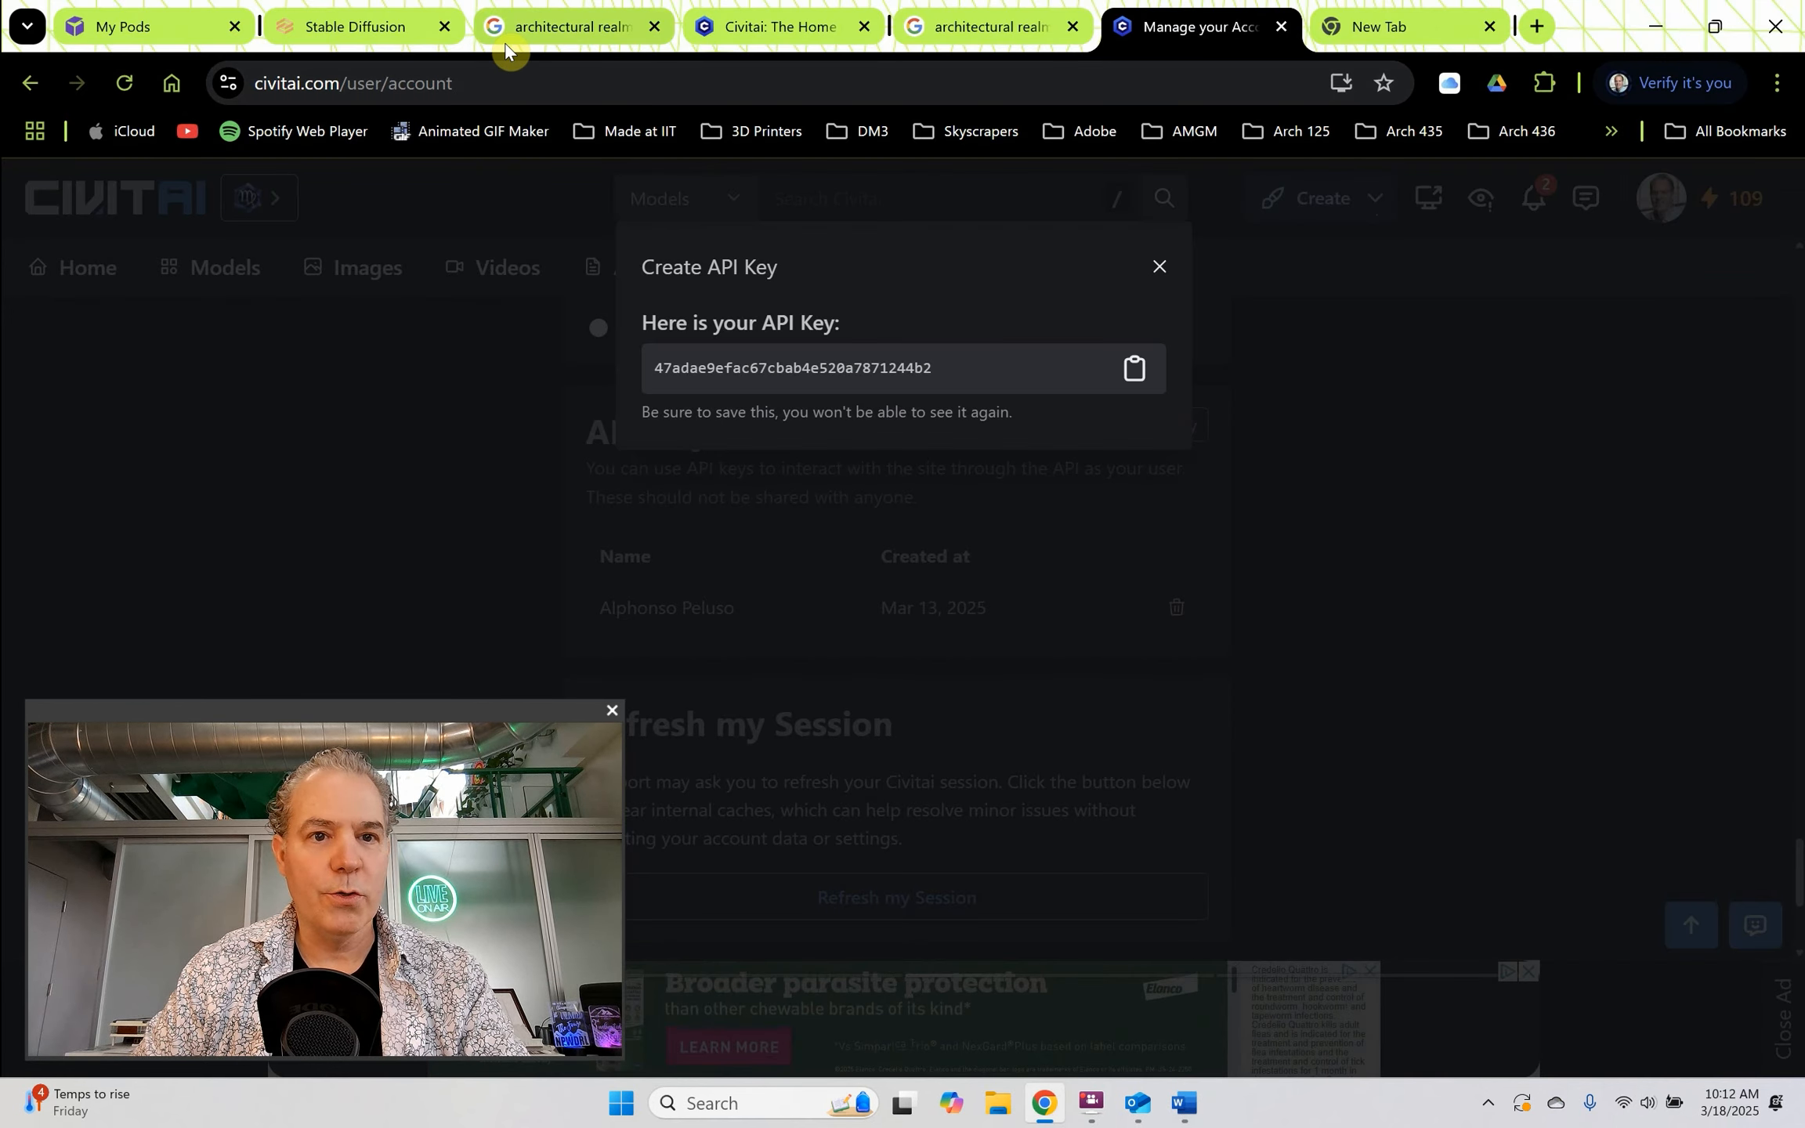
Step: Launch Jupyter Lab on port 8888 from the pod's connection options on My Pods
left_click(352, 33)
left_click(188, 29)
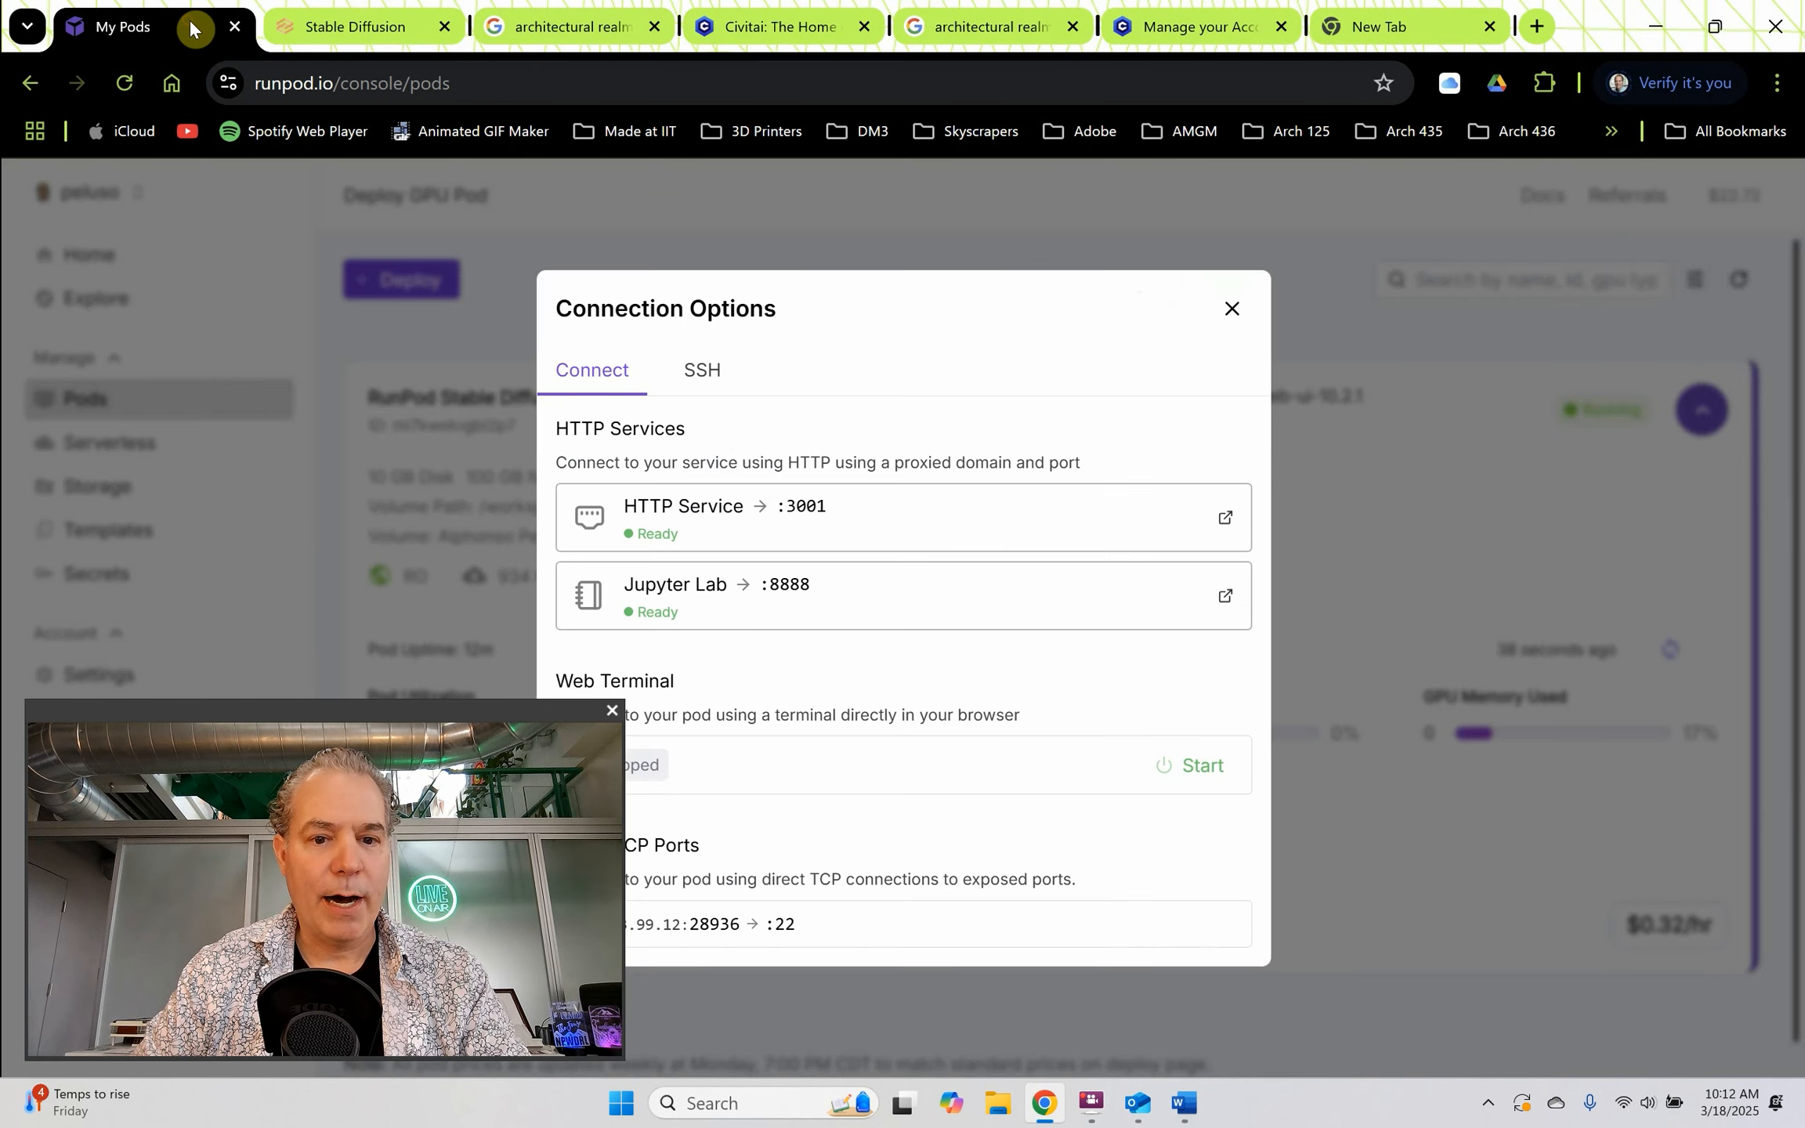
left_click(708, 600)
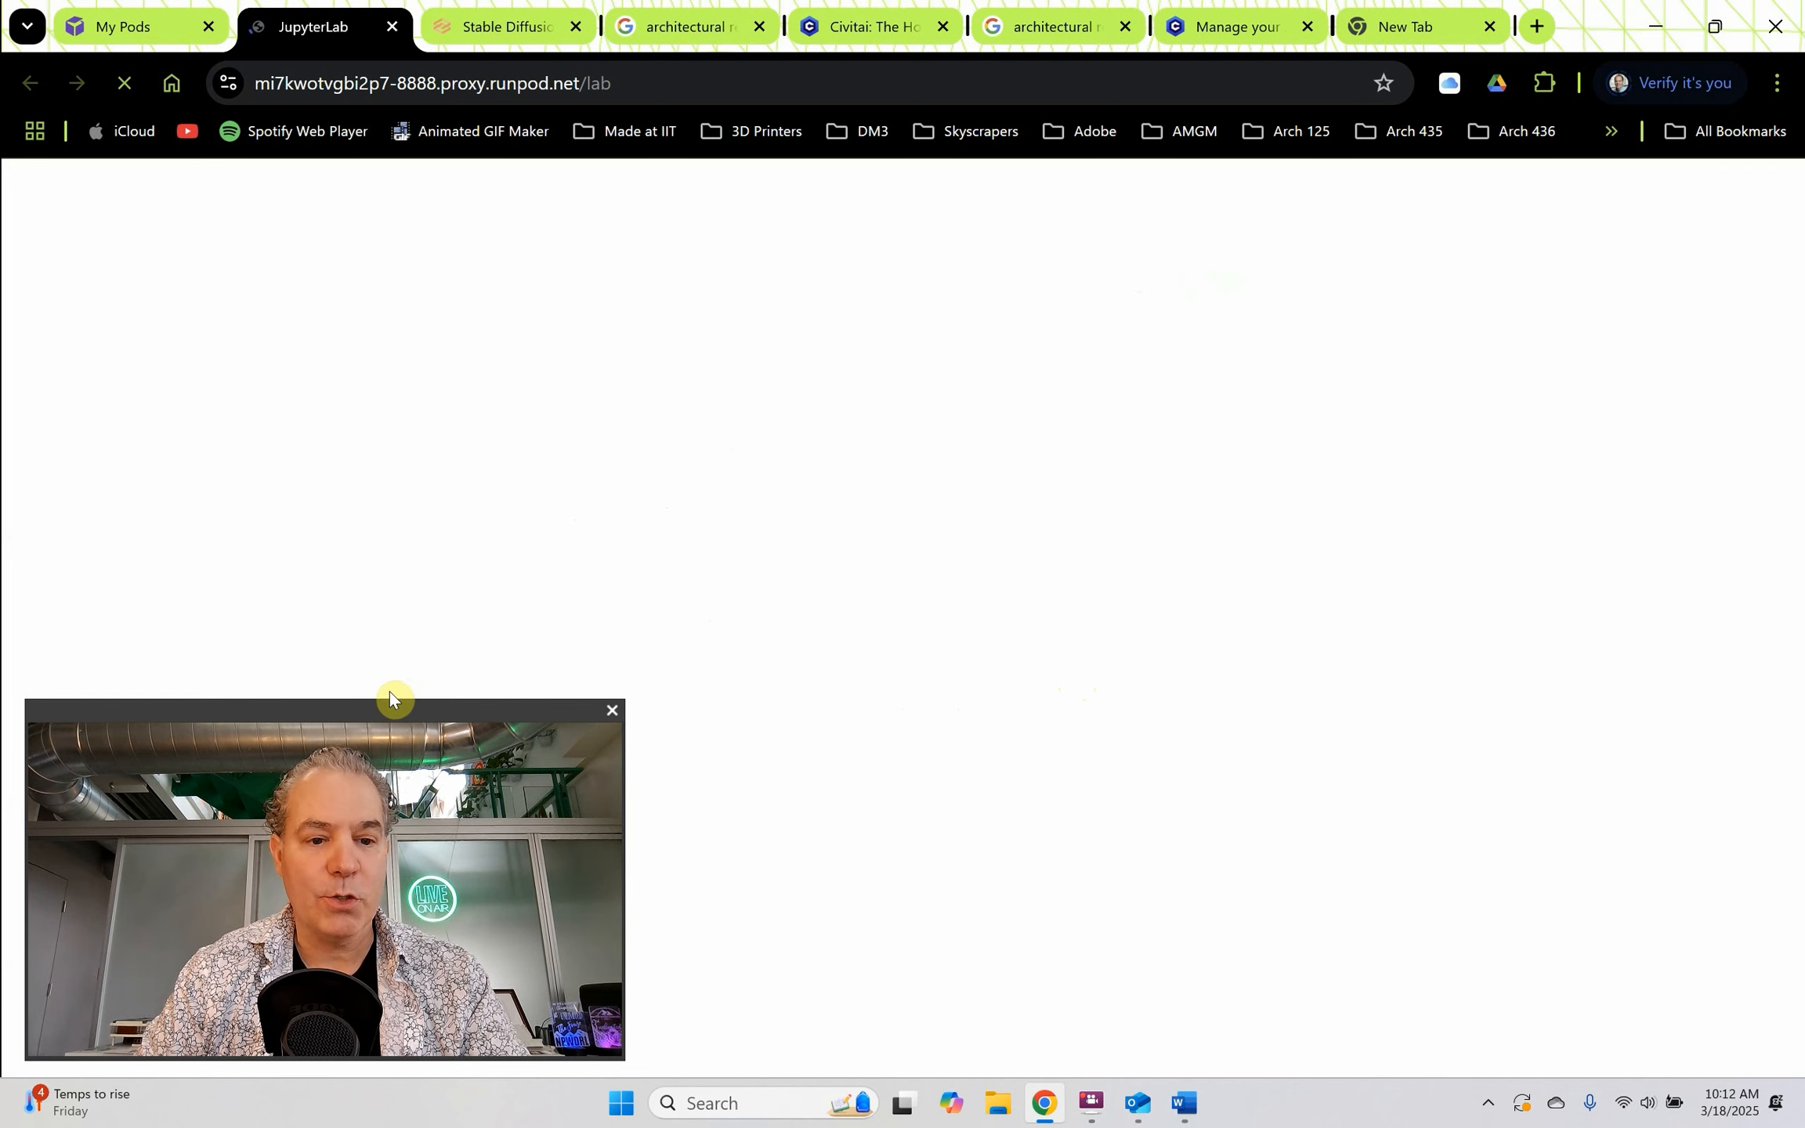
left_click_drag(373, 701, 1548, 710)
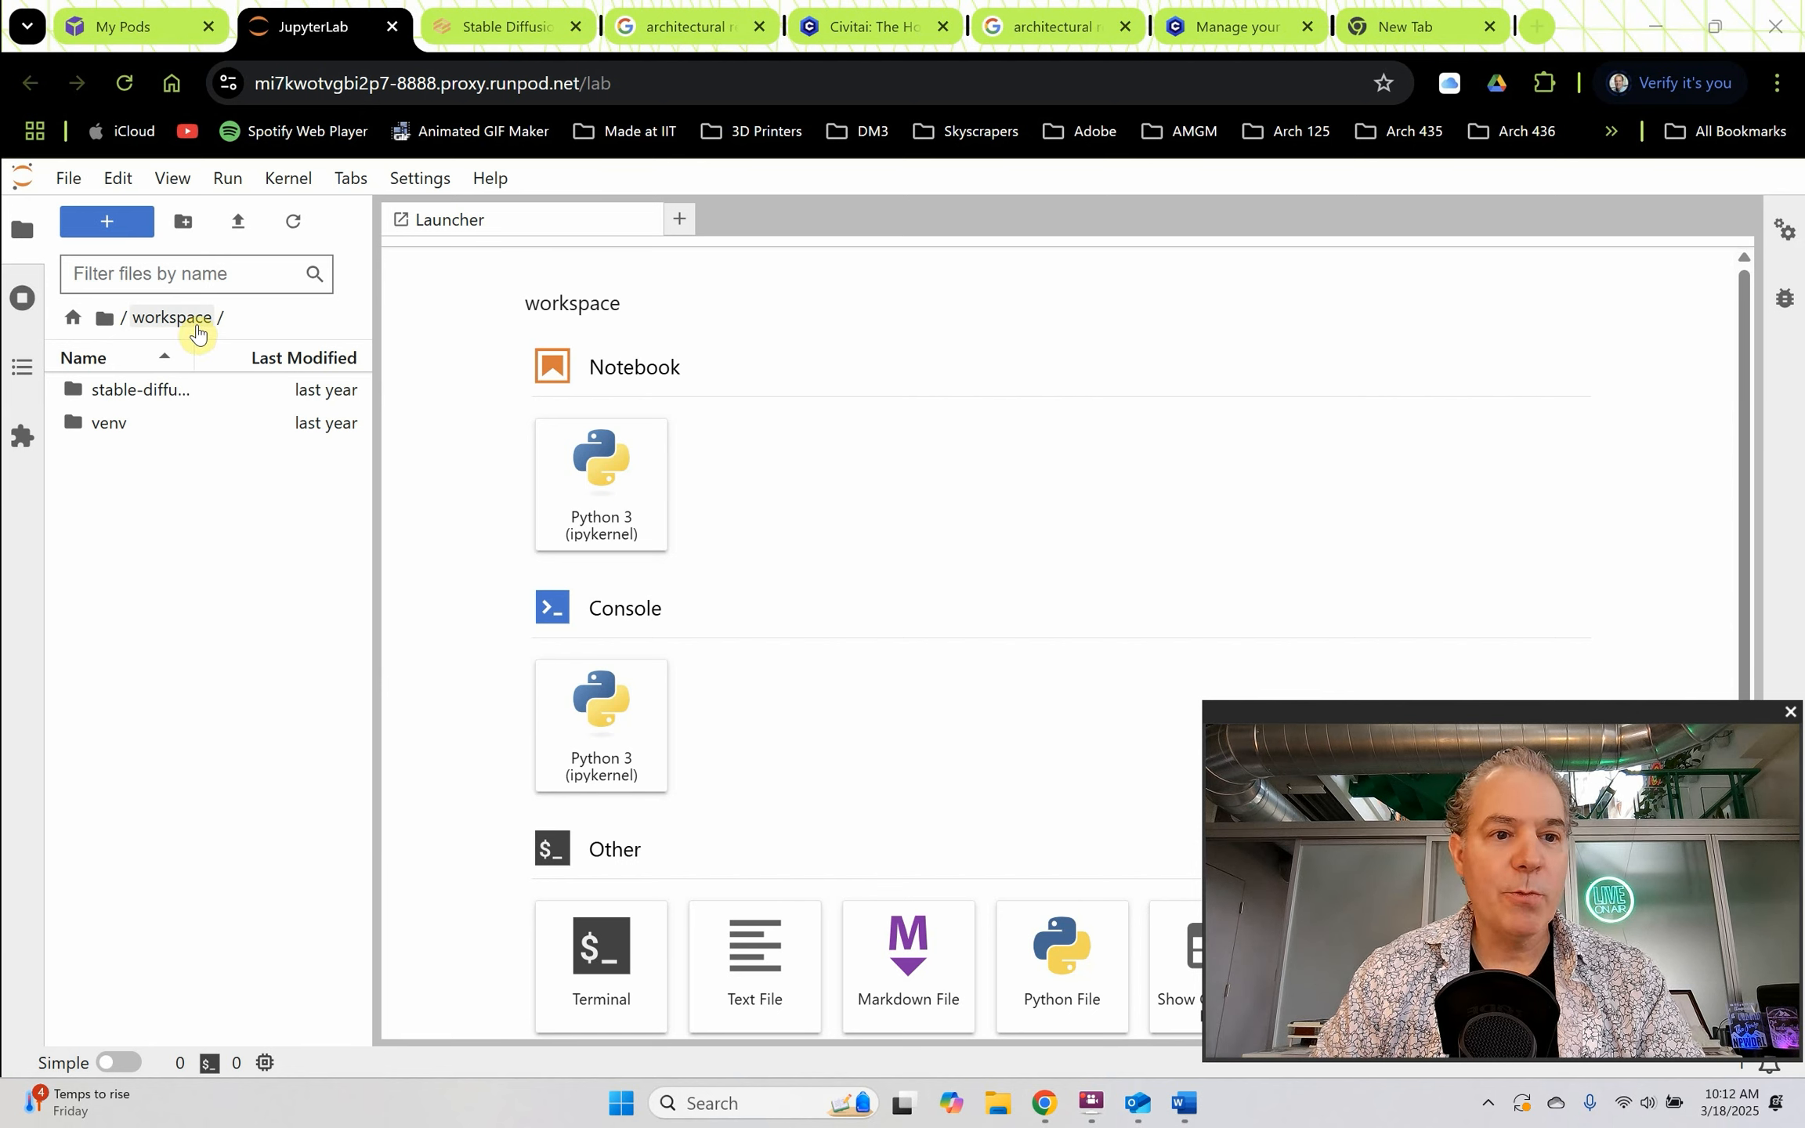
Step: Go up to the pod's root folder in the file browser and open the workspace folder
left_click(104, 329)
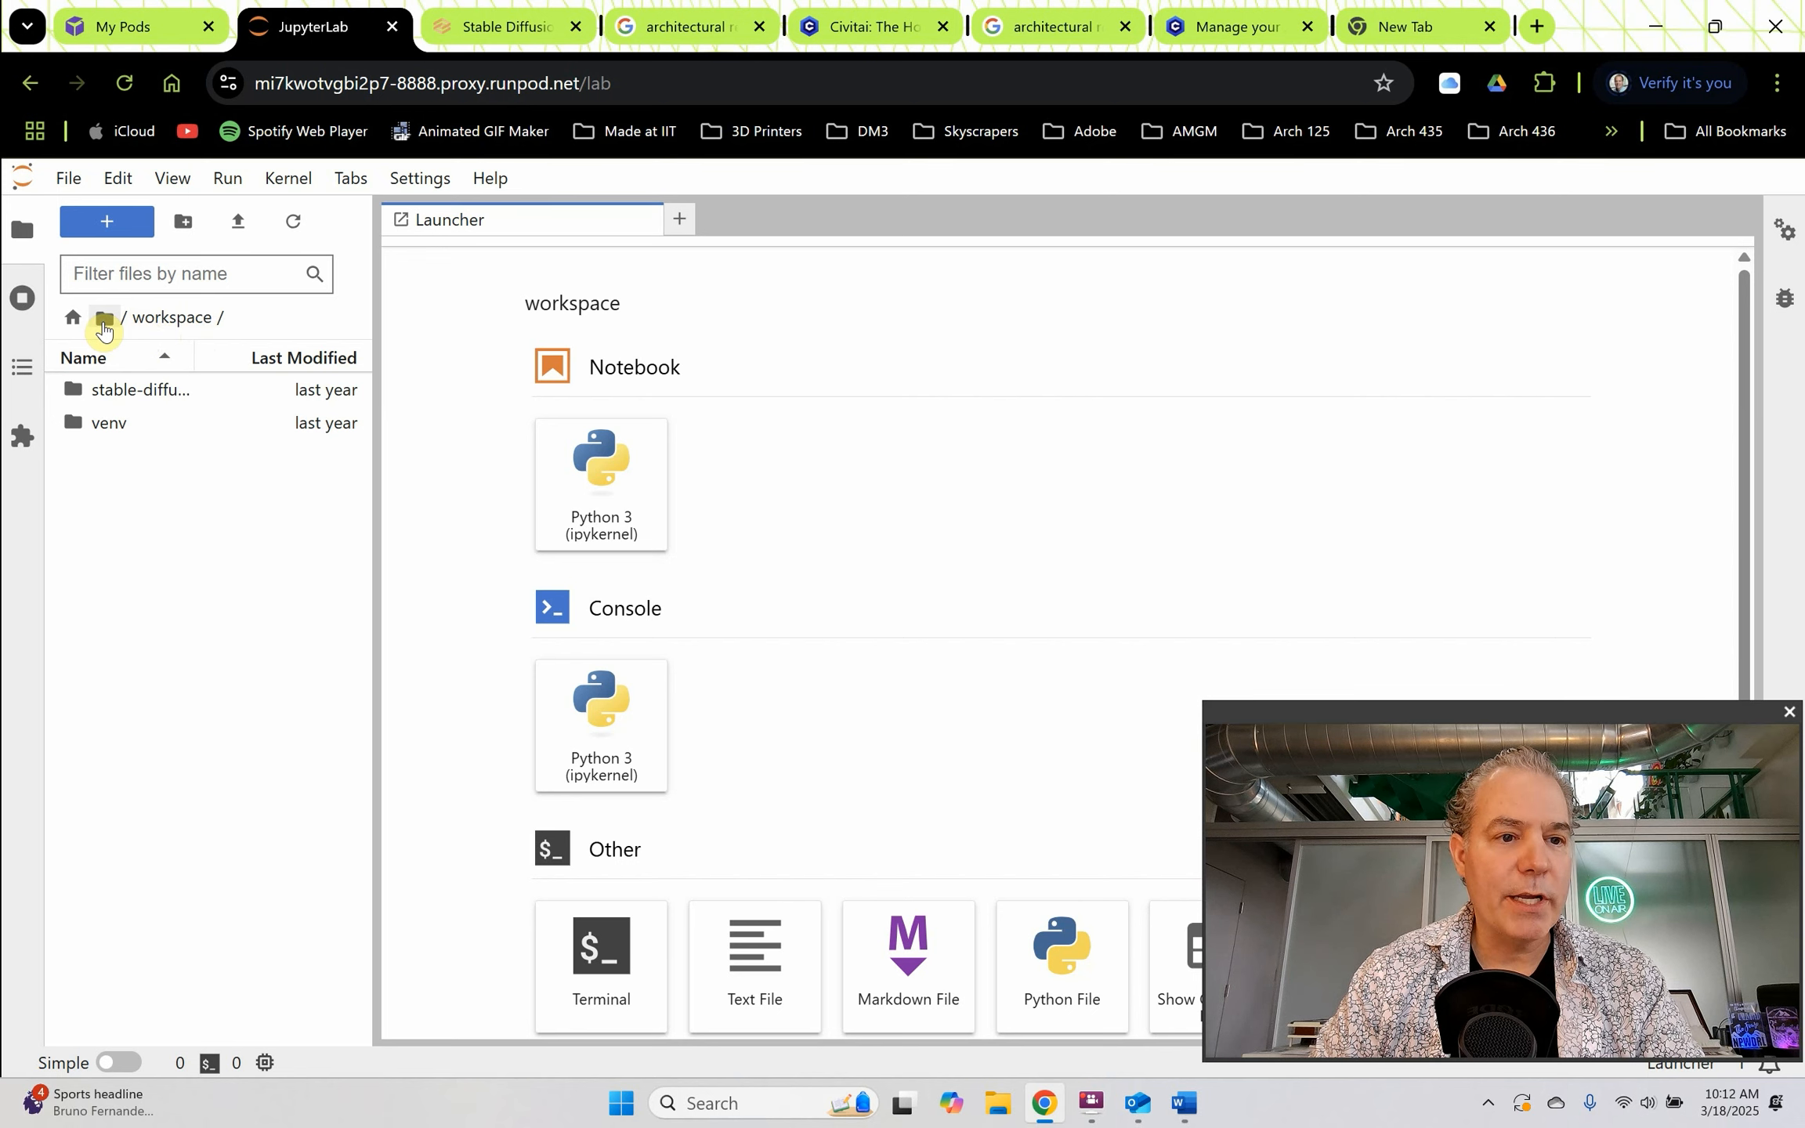
left_click(104, 329)
left_click(104, 329)
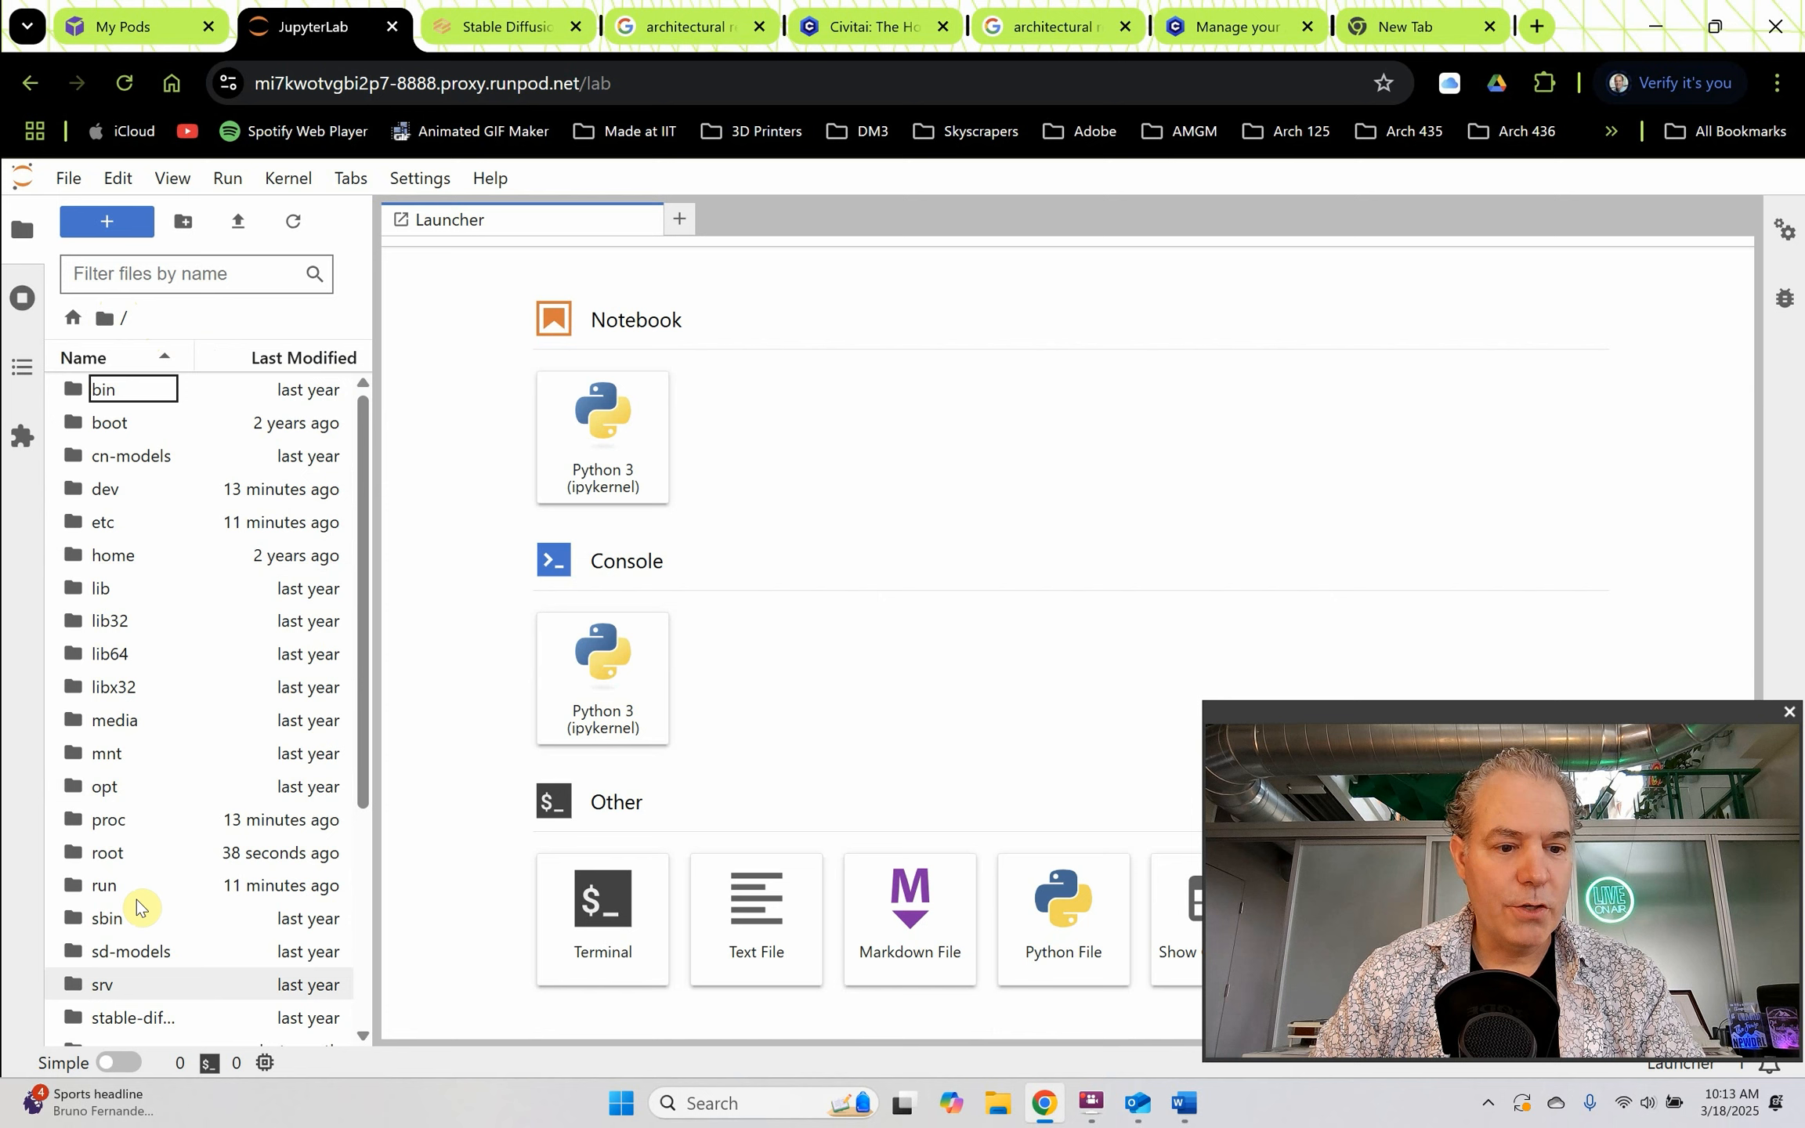
scroll(137, 906, "down", 3)
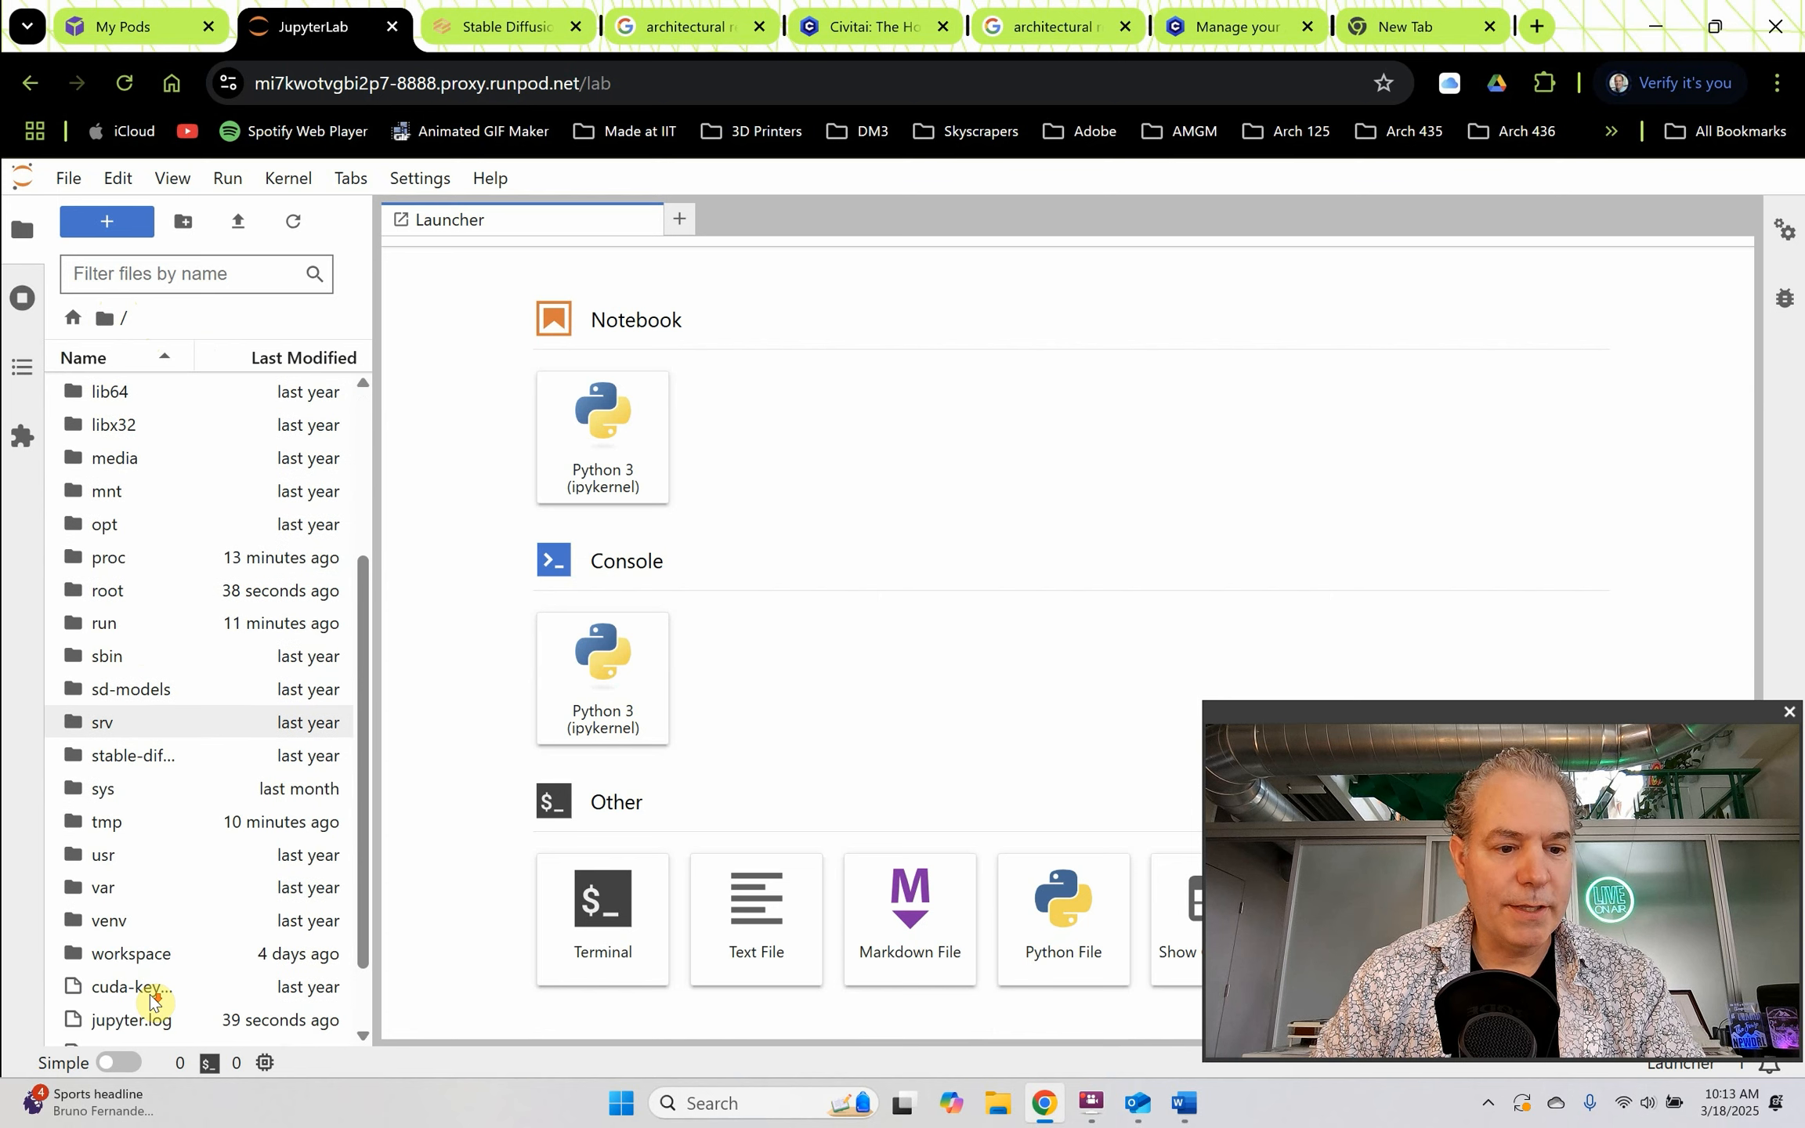
left_click(114, 758)
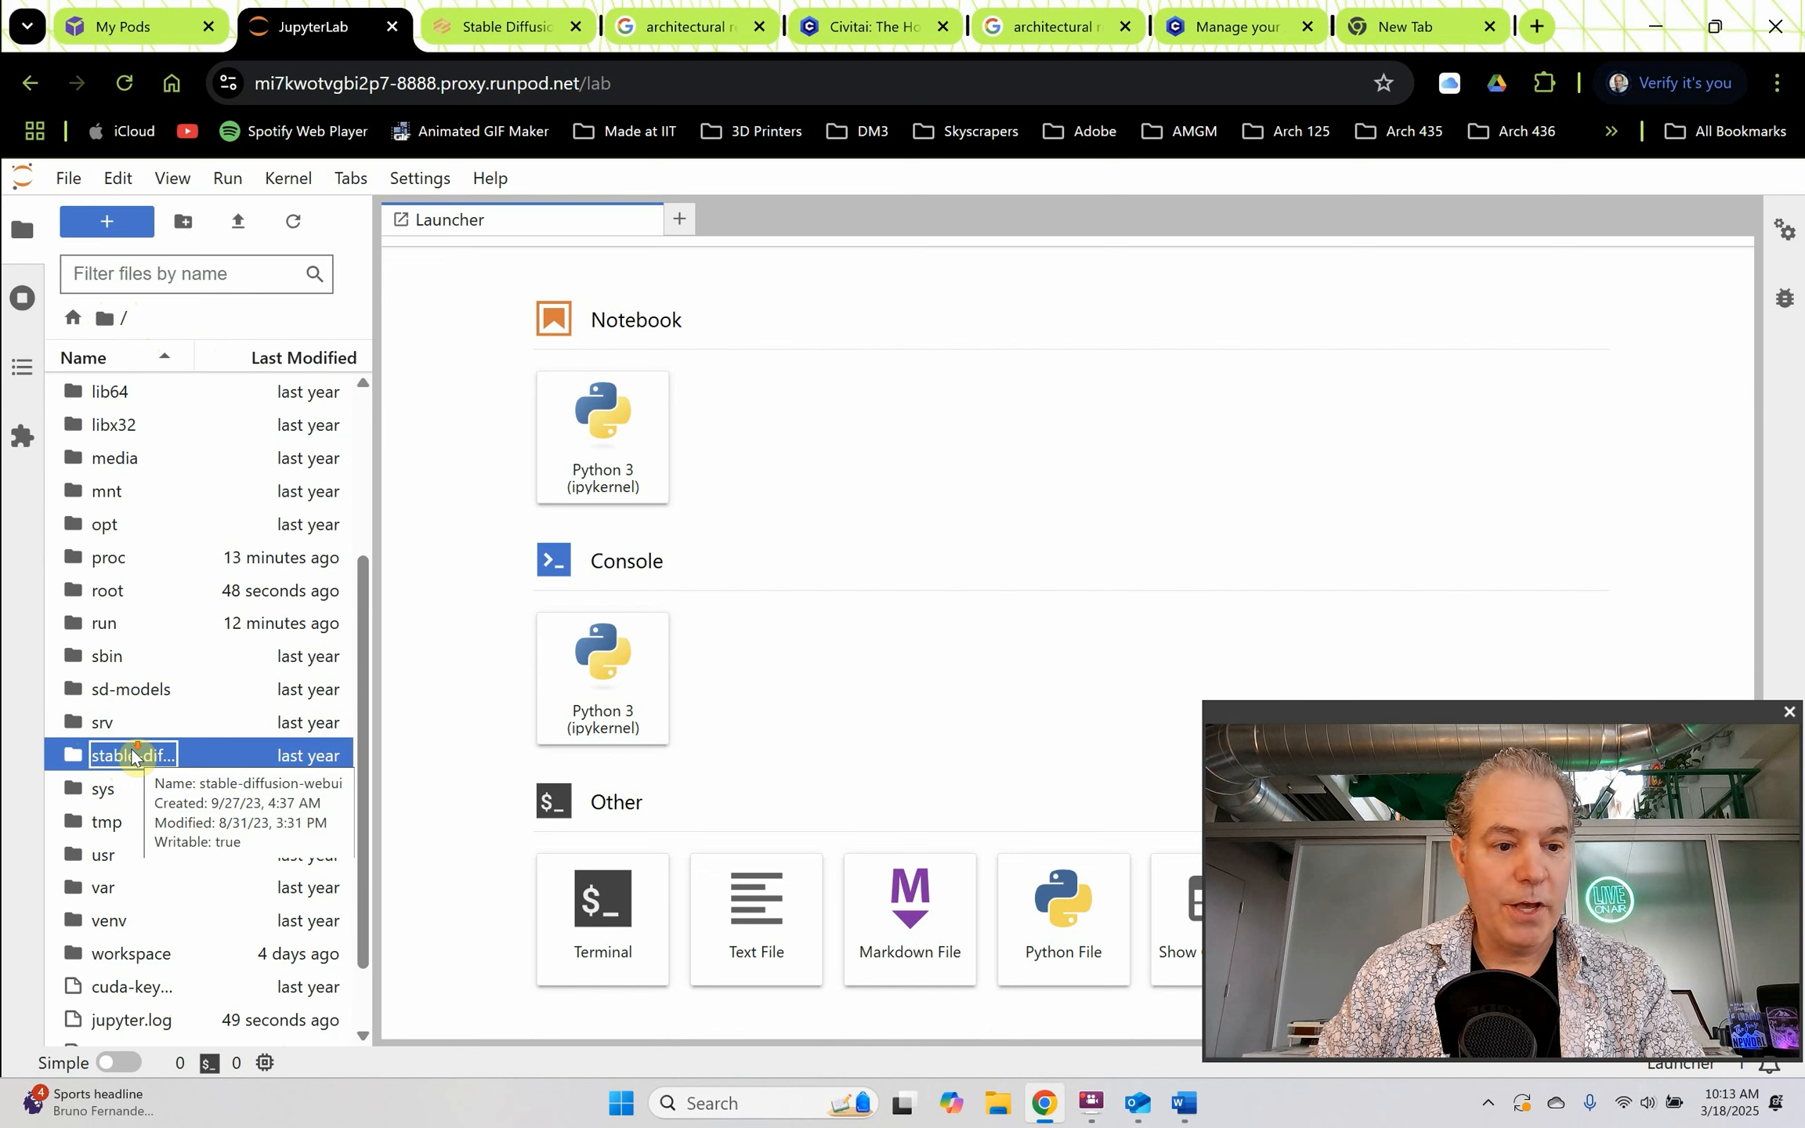
scroll(131, 754, "down", 1)
left_click(110, 876)
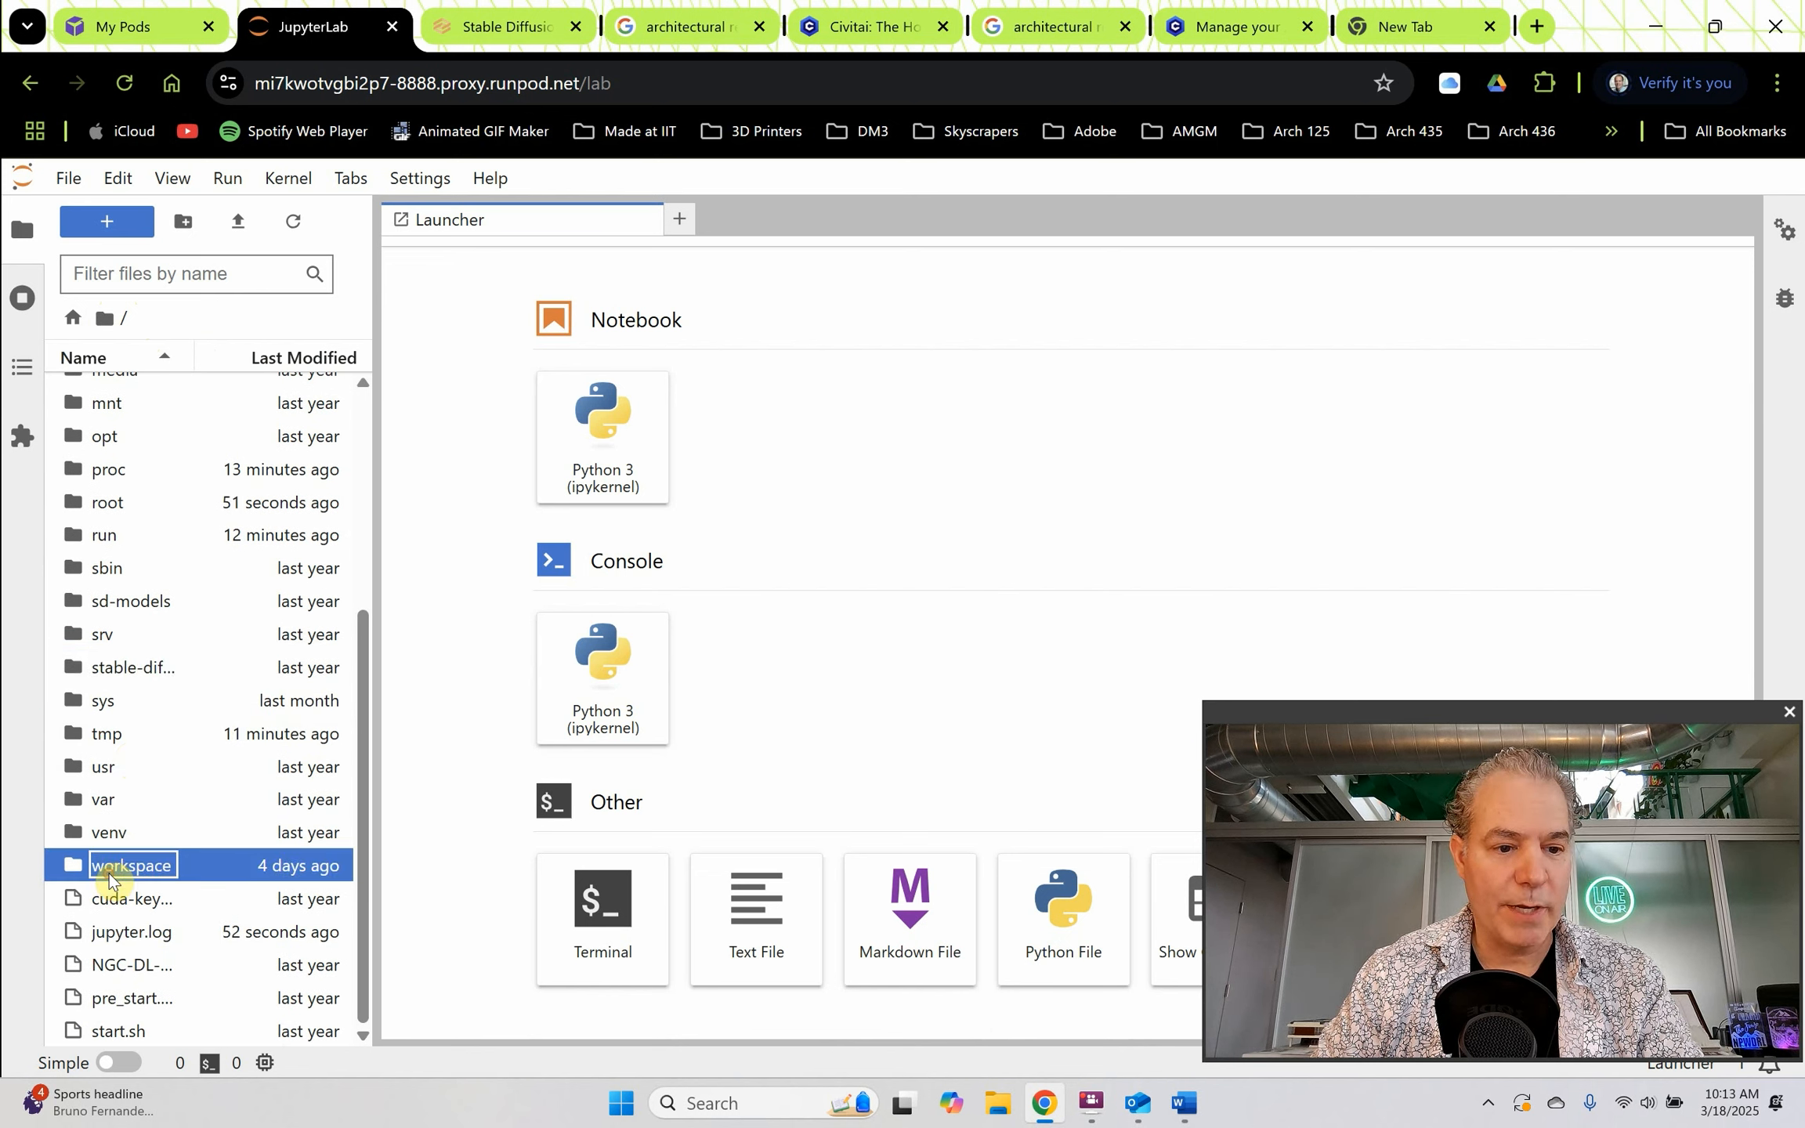
double_click(109, 876)
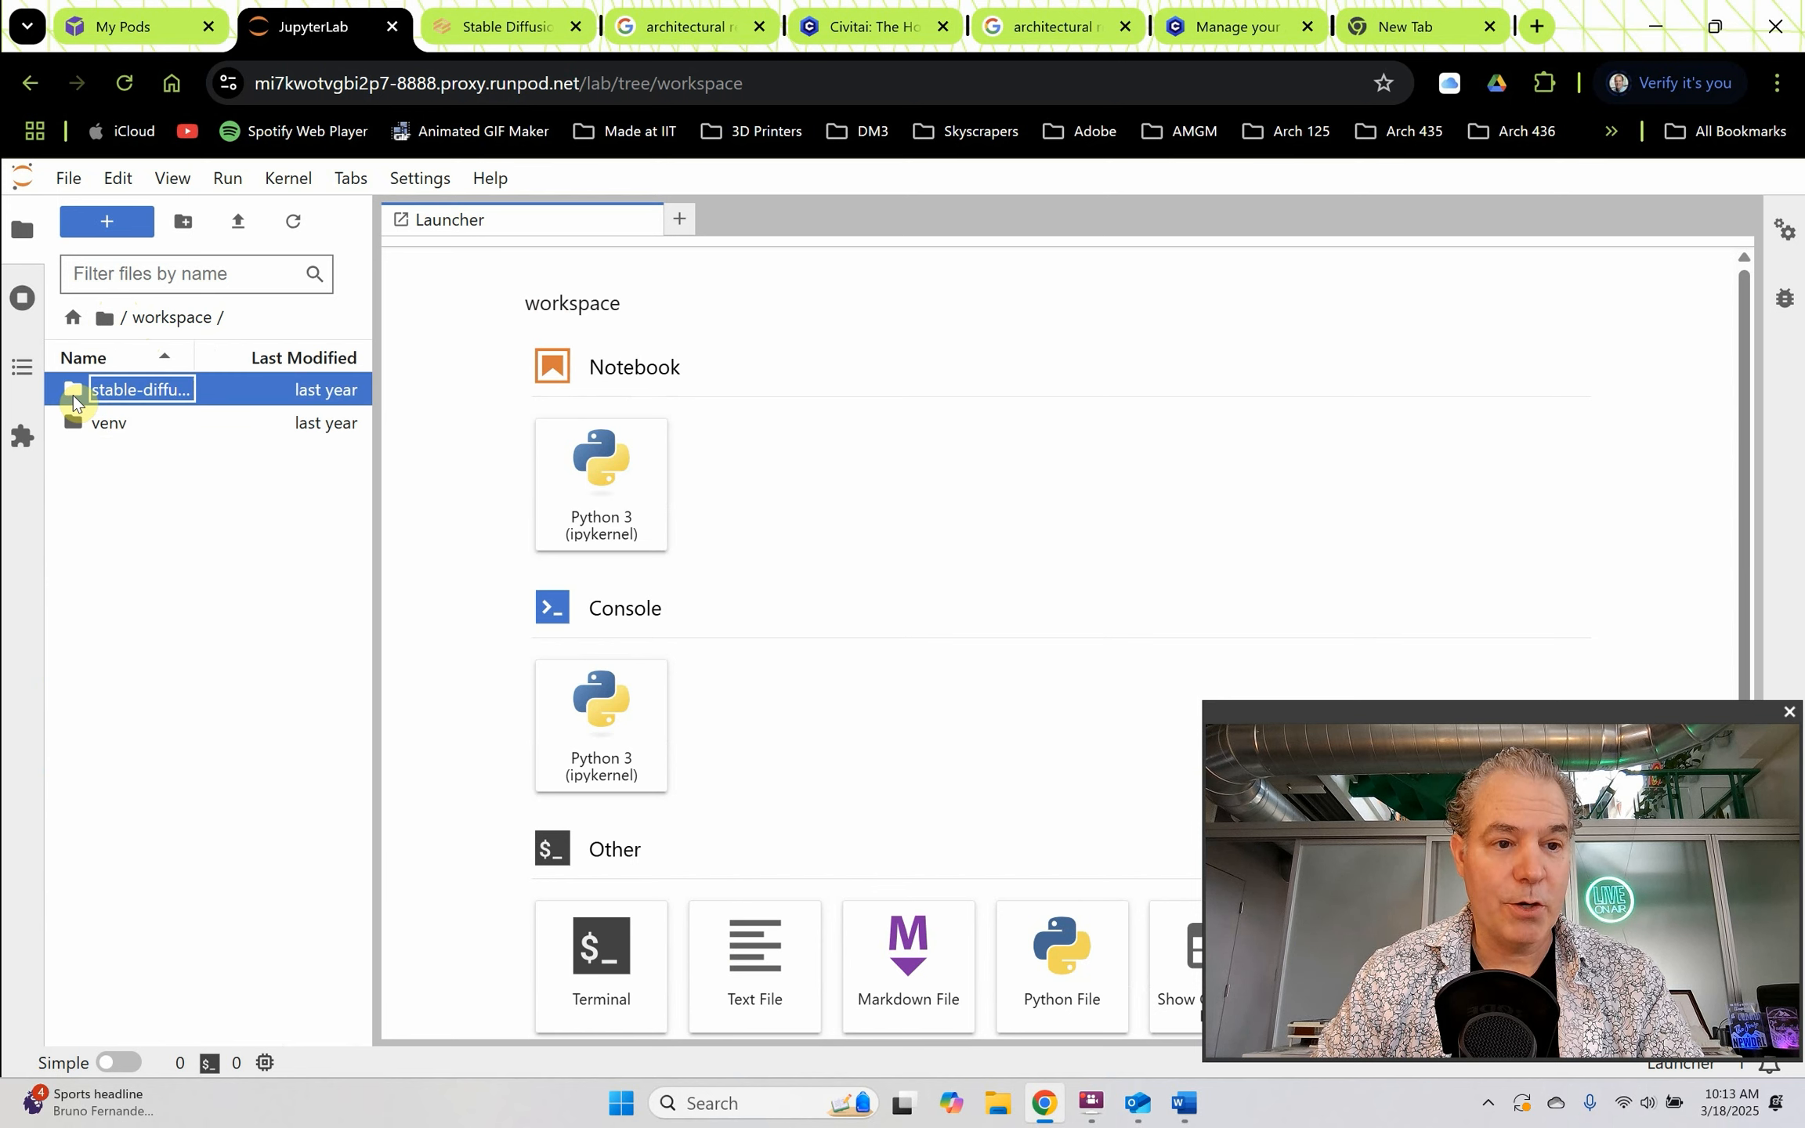
Step: Open stable-diffusion-webui/models/Stable-diffusion, widening the file list so names show fully
double_click(78, 398)
left_click_drag(375, 344, 636, 363)
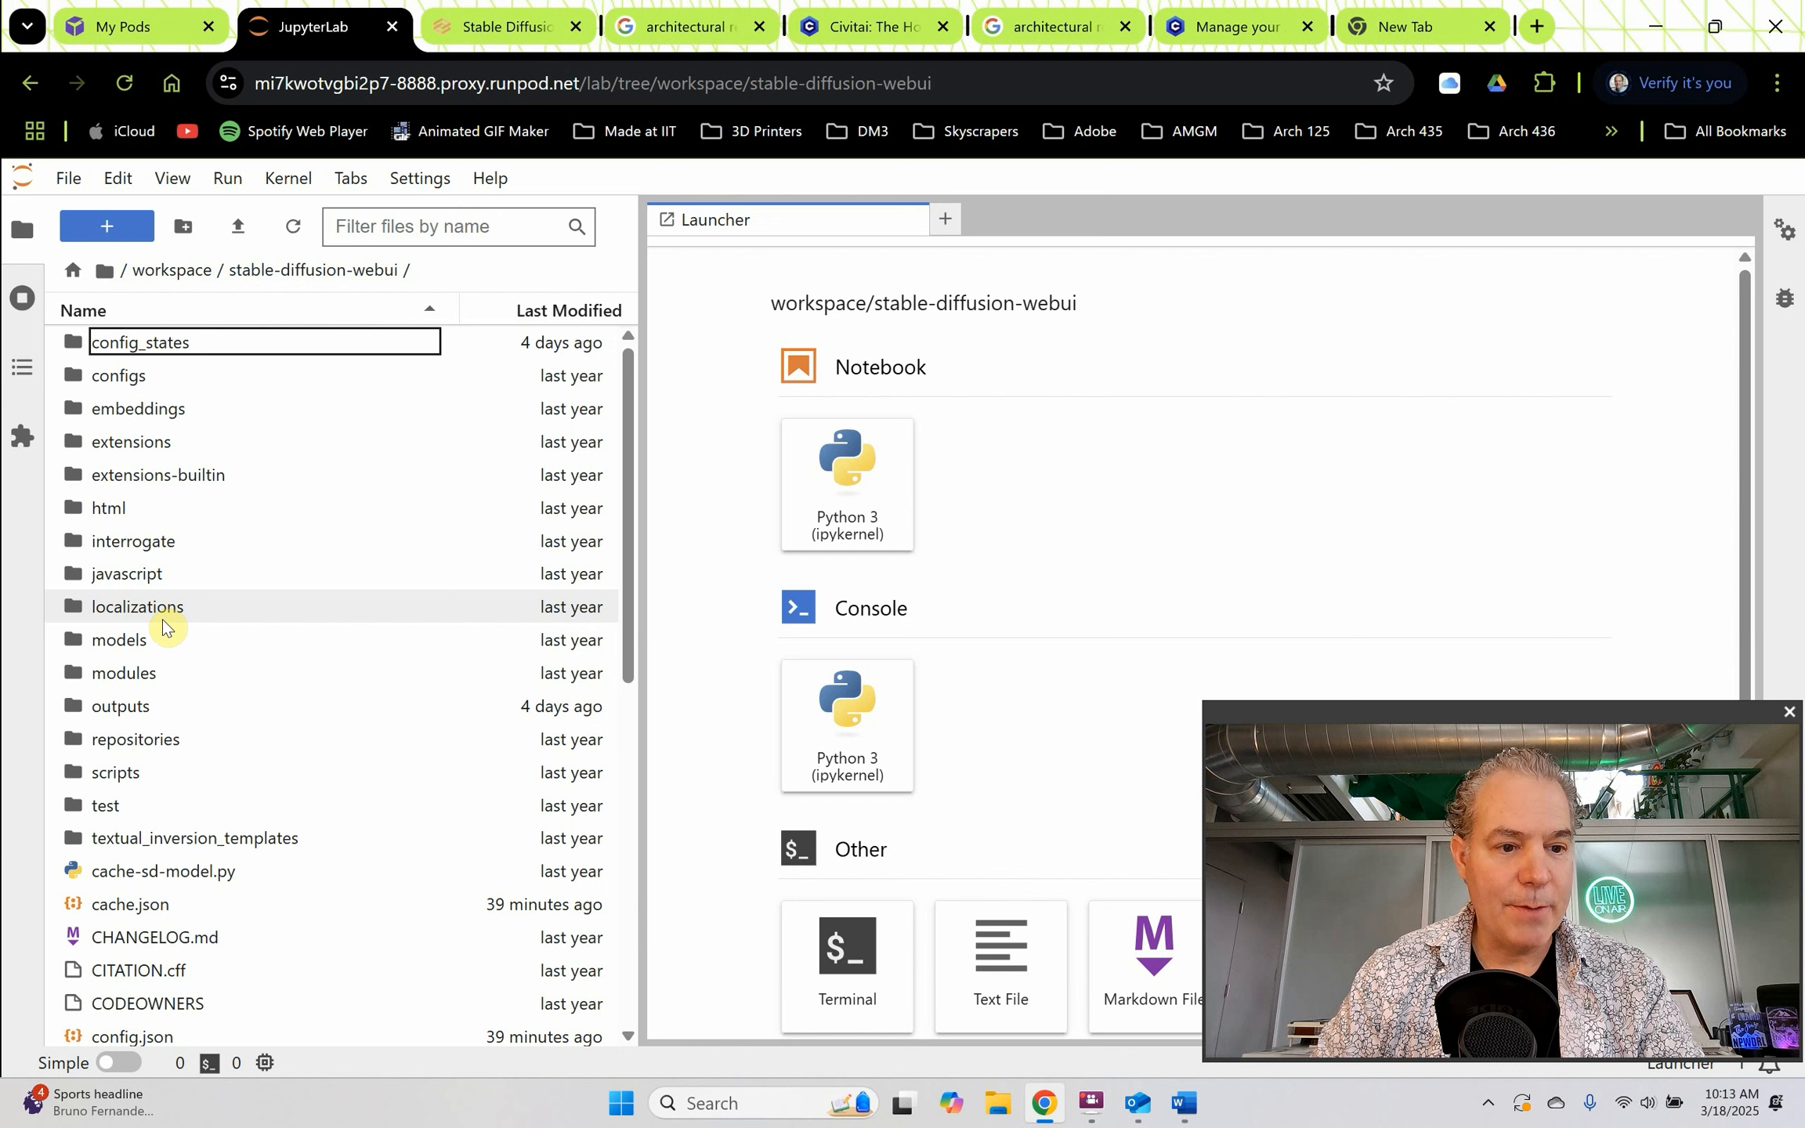
double_click(124, 645)
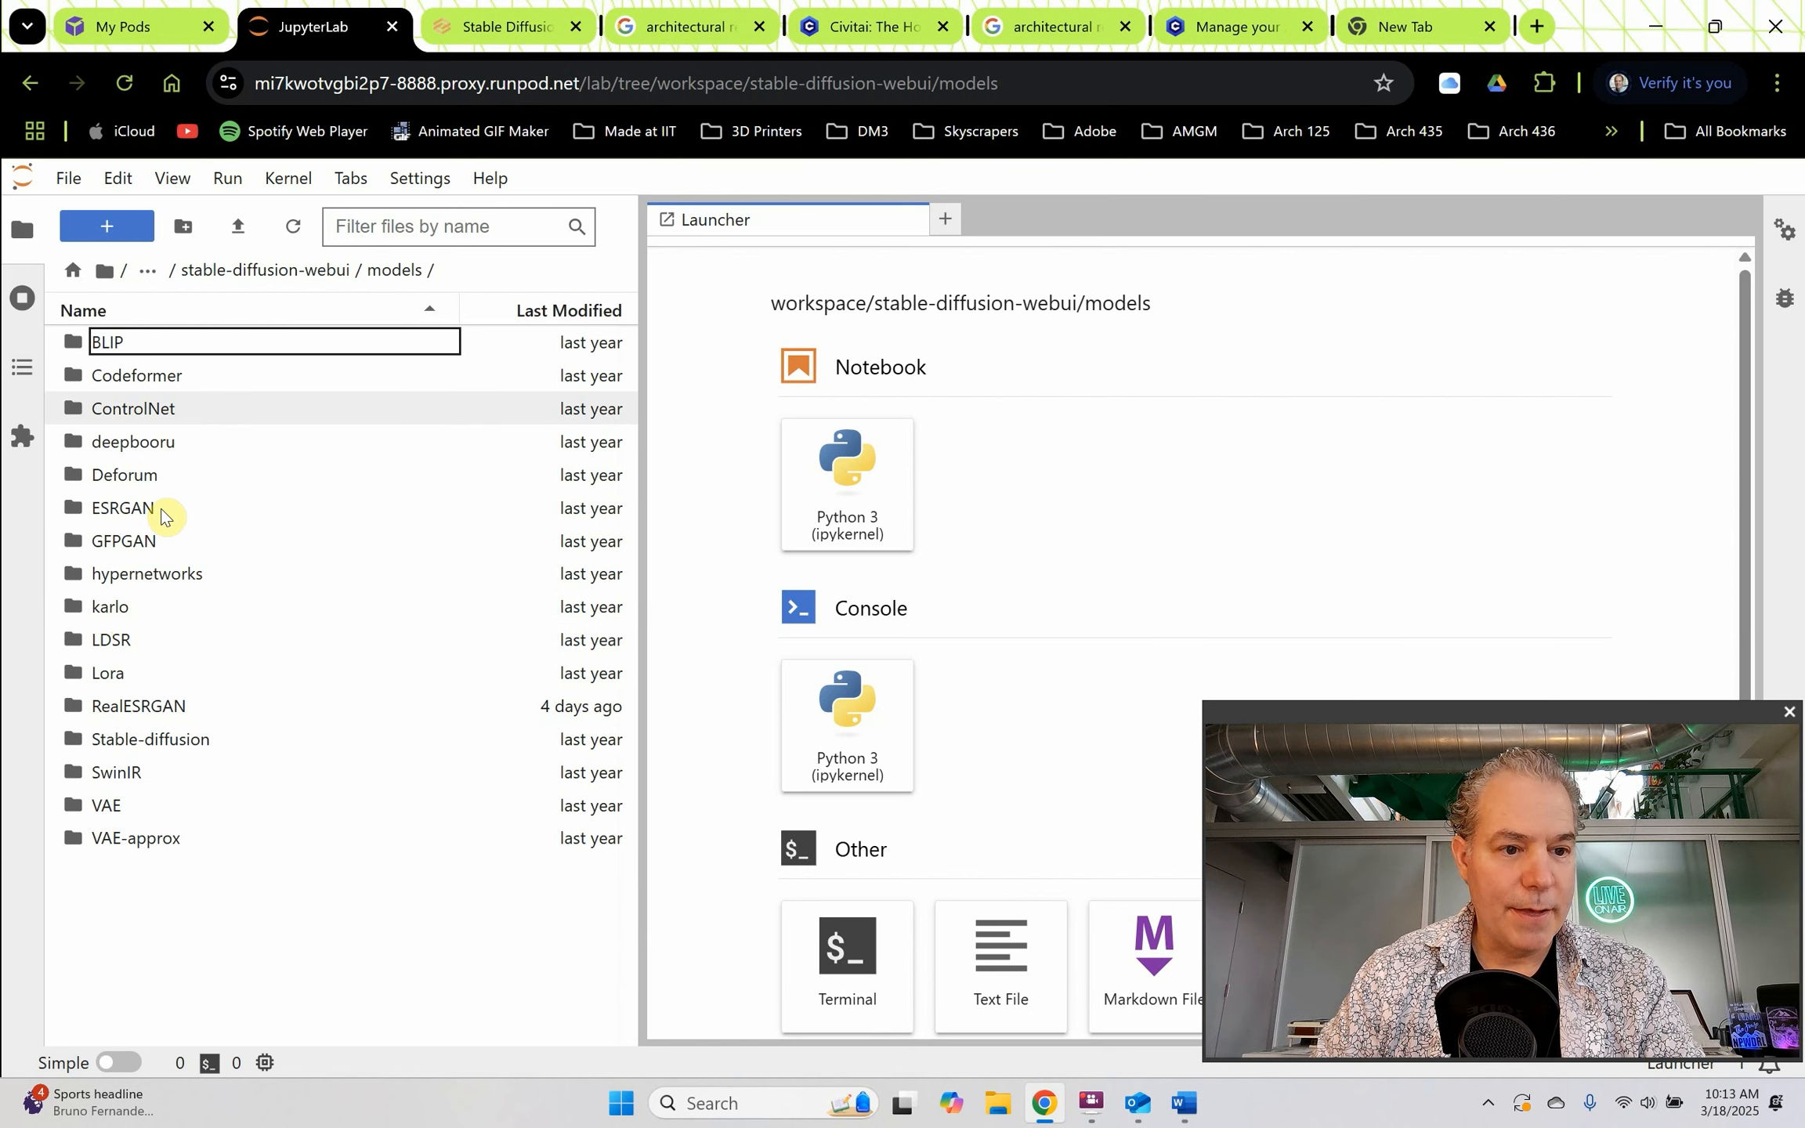
double_click(76, 752)
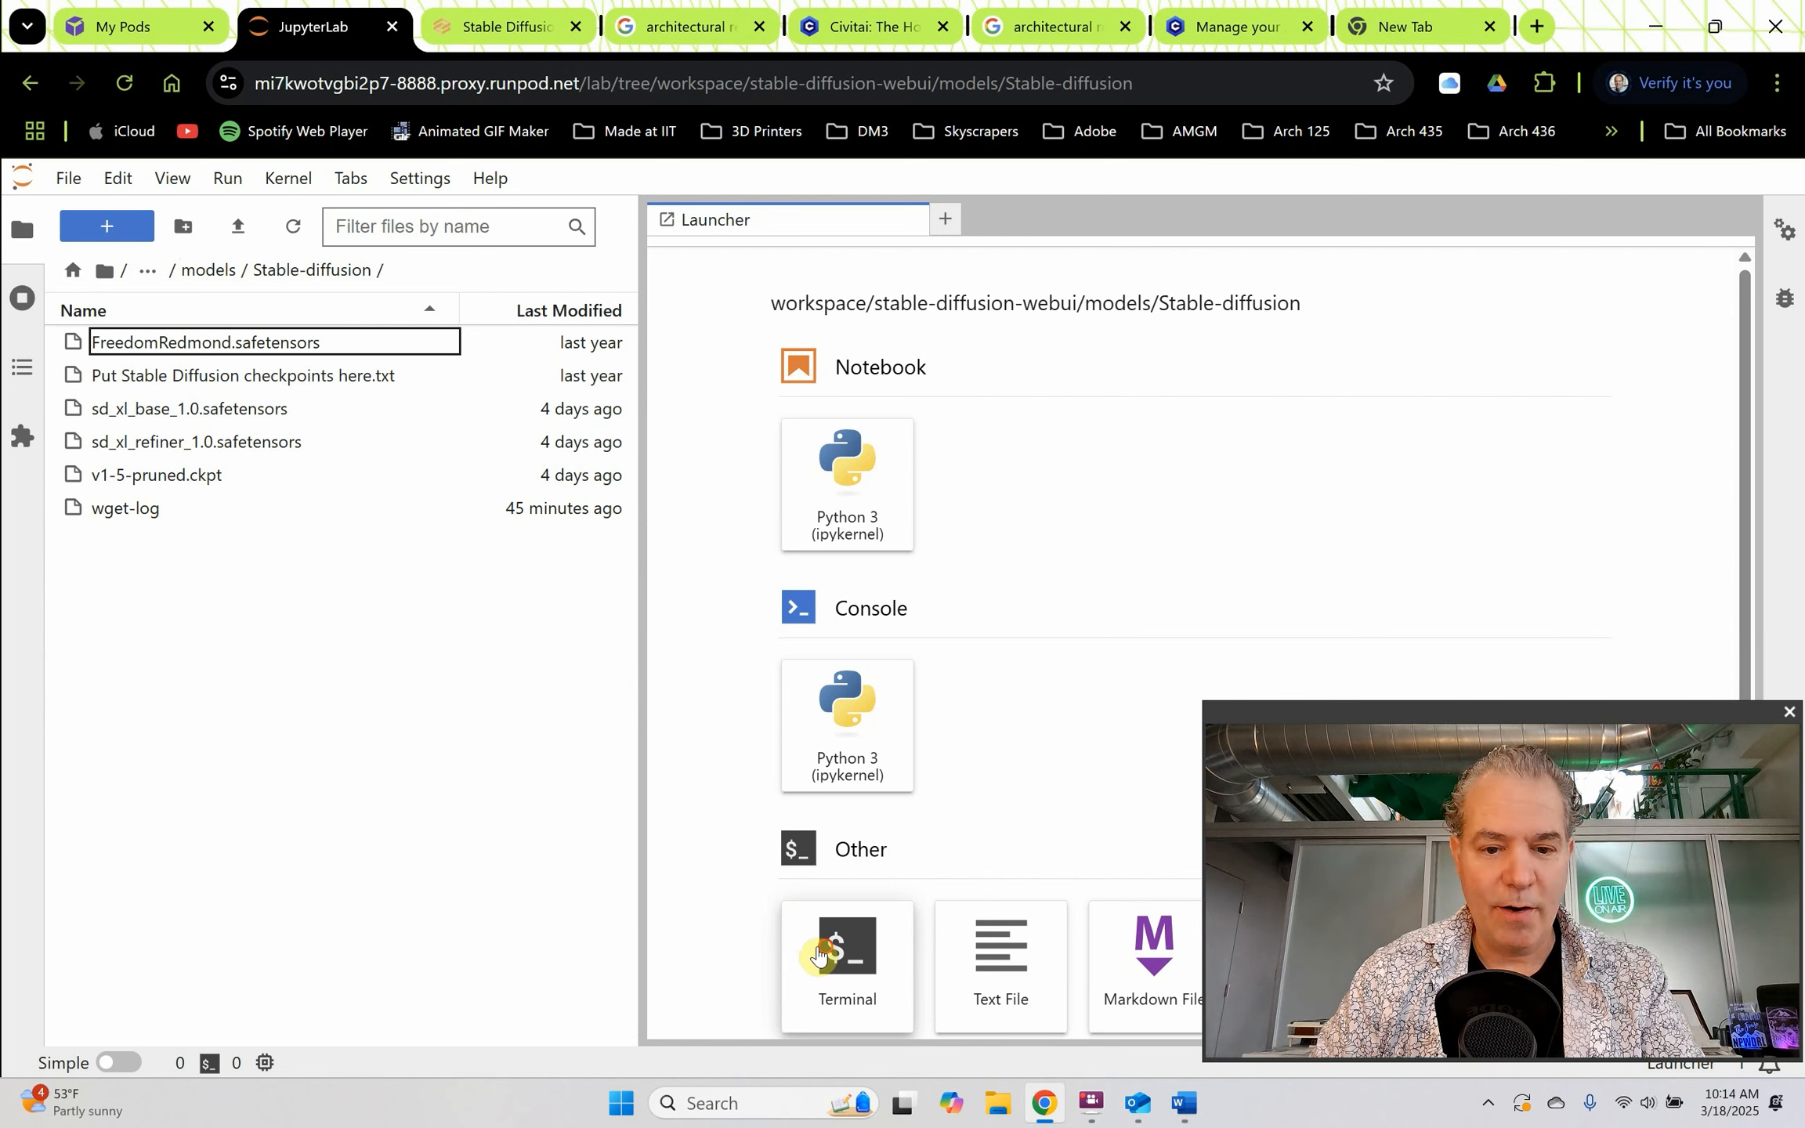
Step: In a new terminal, run wget on the pasted Civitai ArchitectureRealMix download URL
left_click(824, 954)
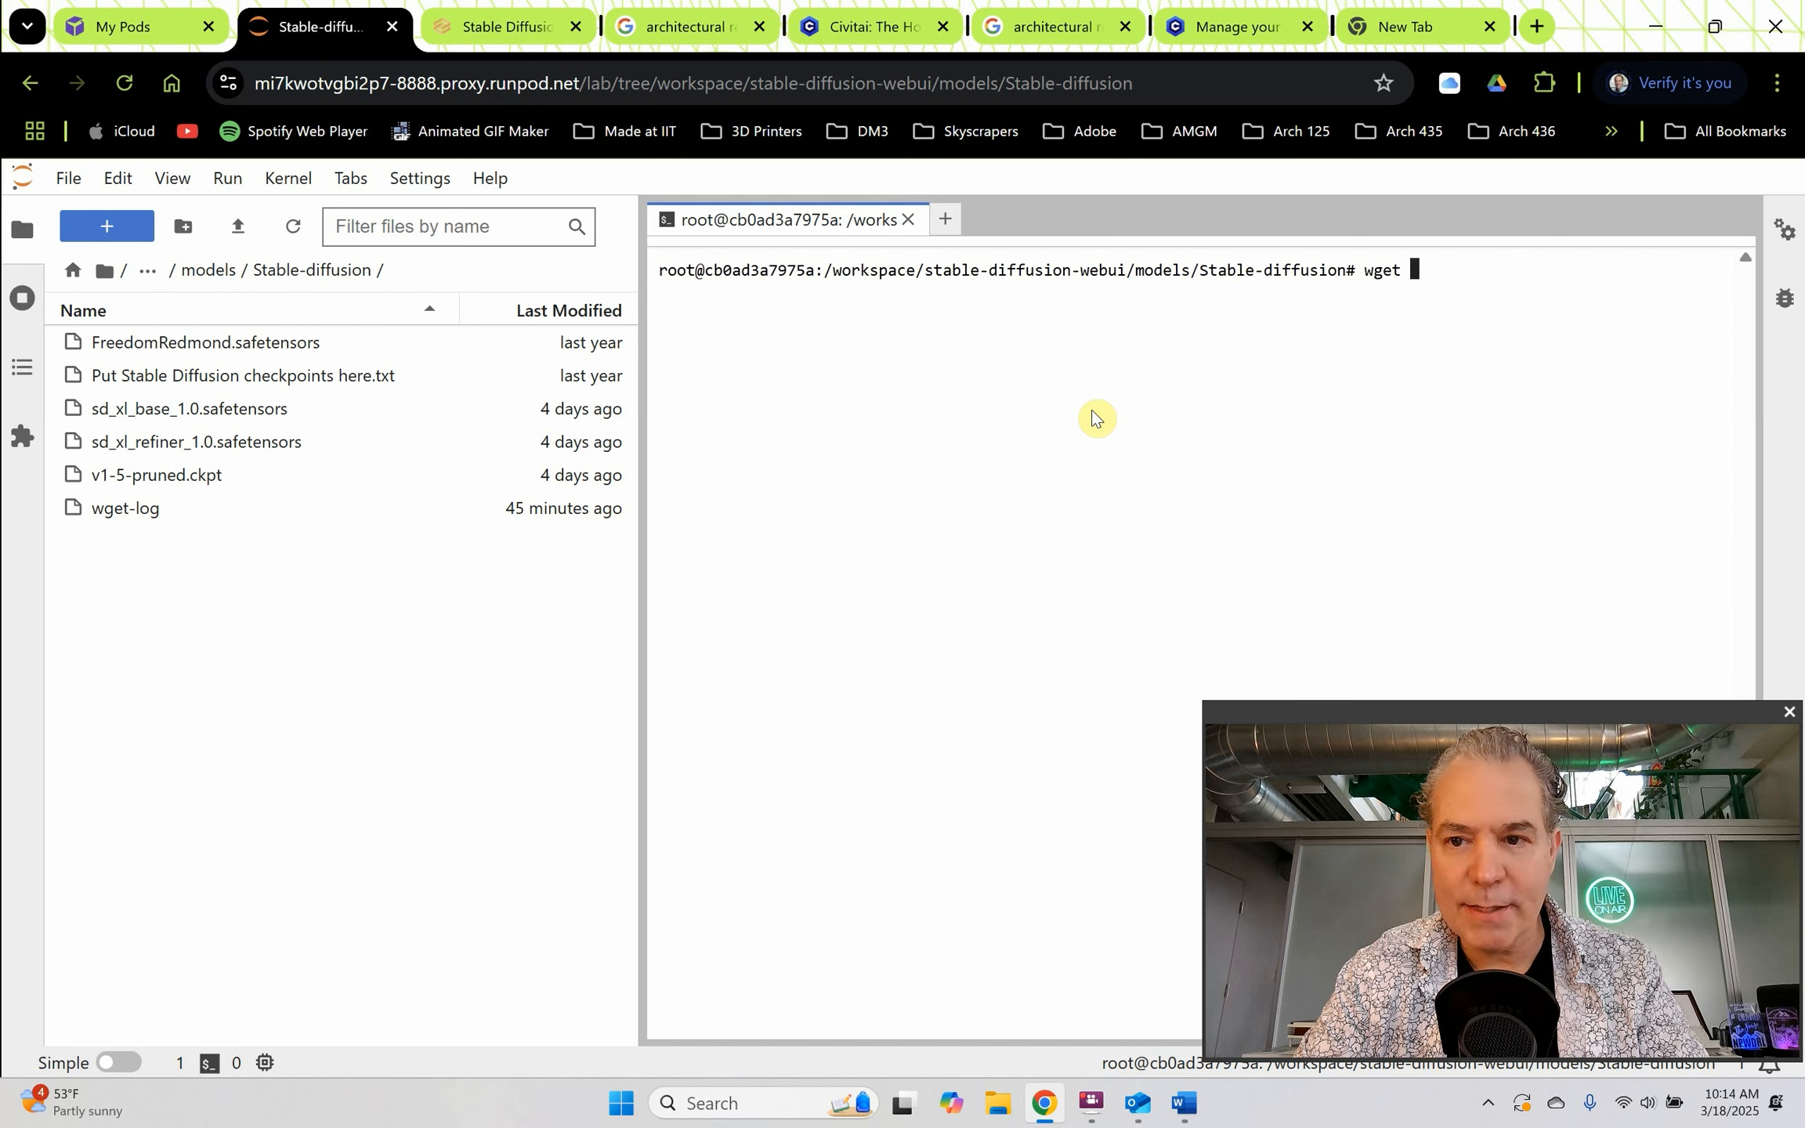
key("ctrl+v")
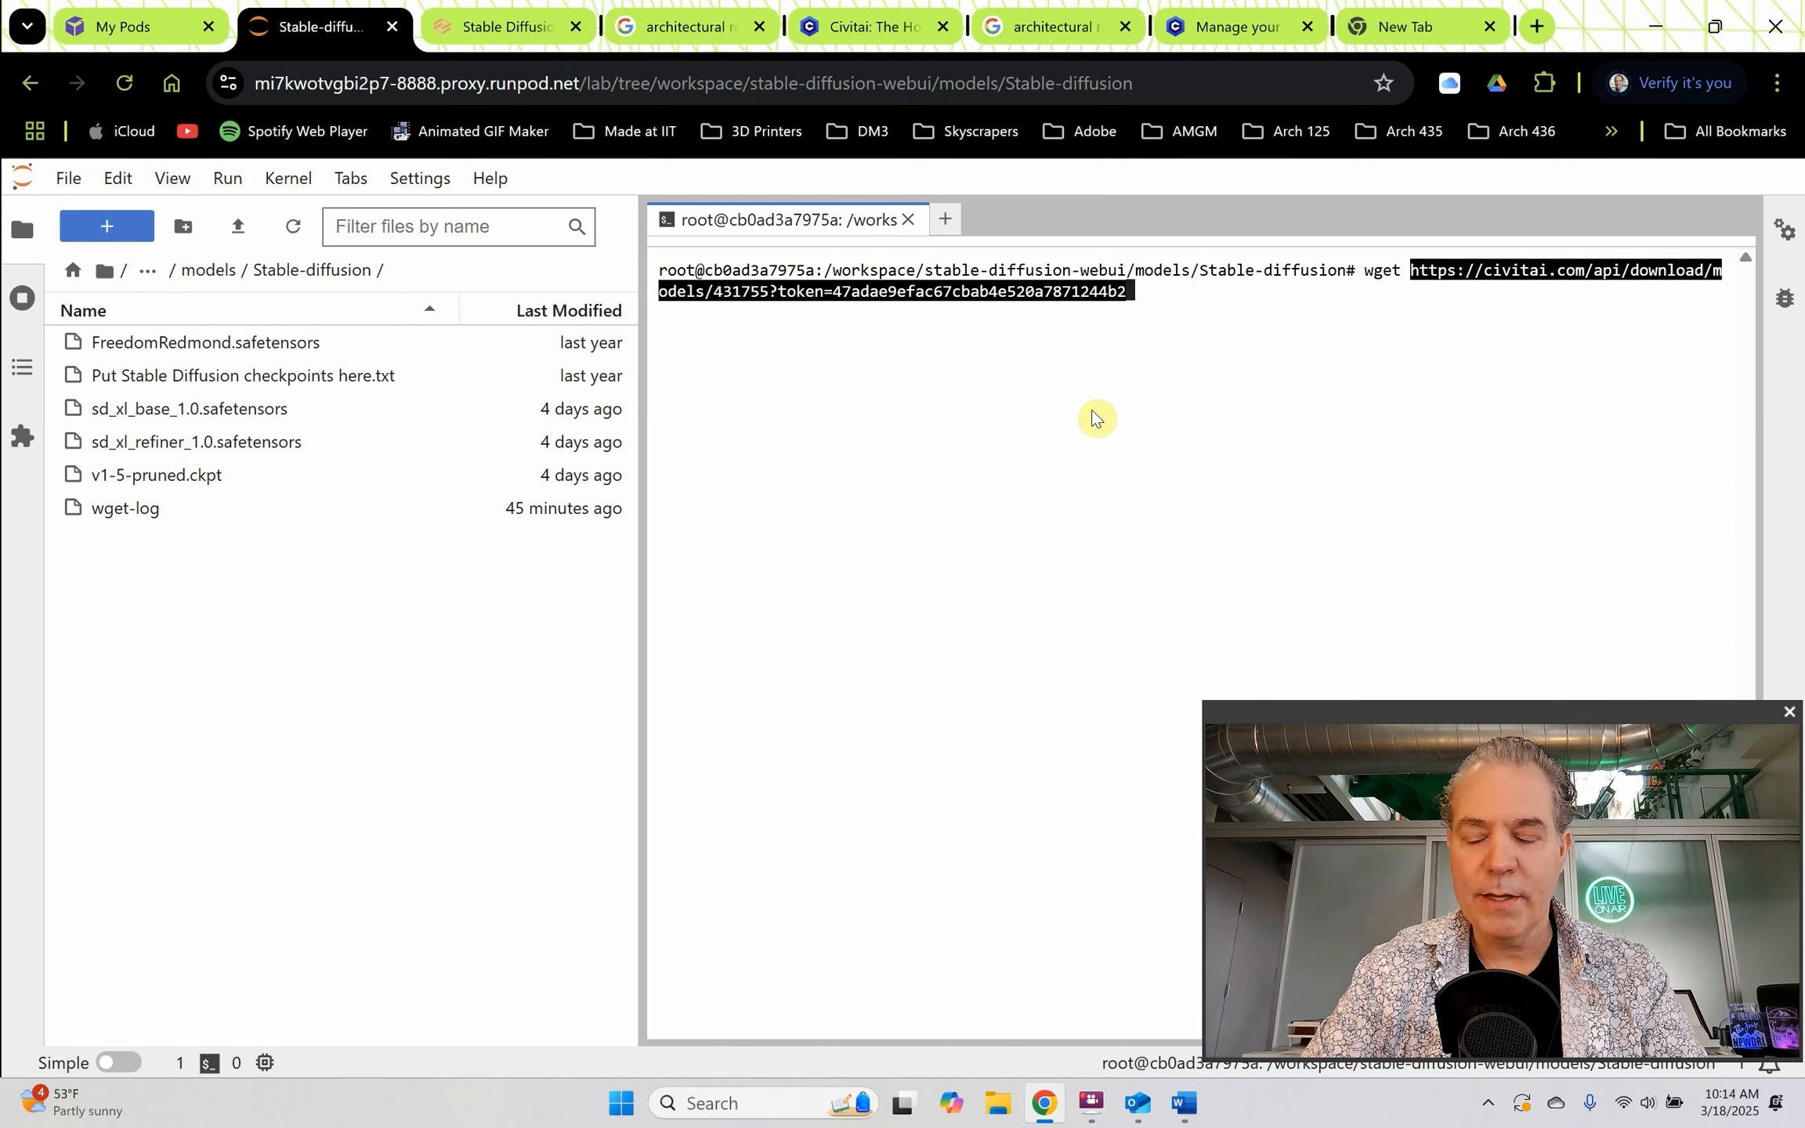
key("Return")
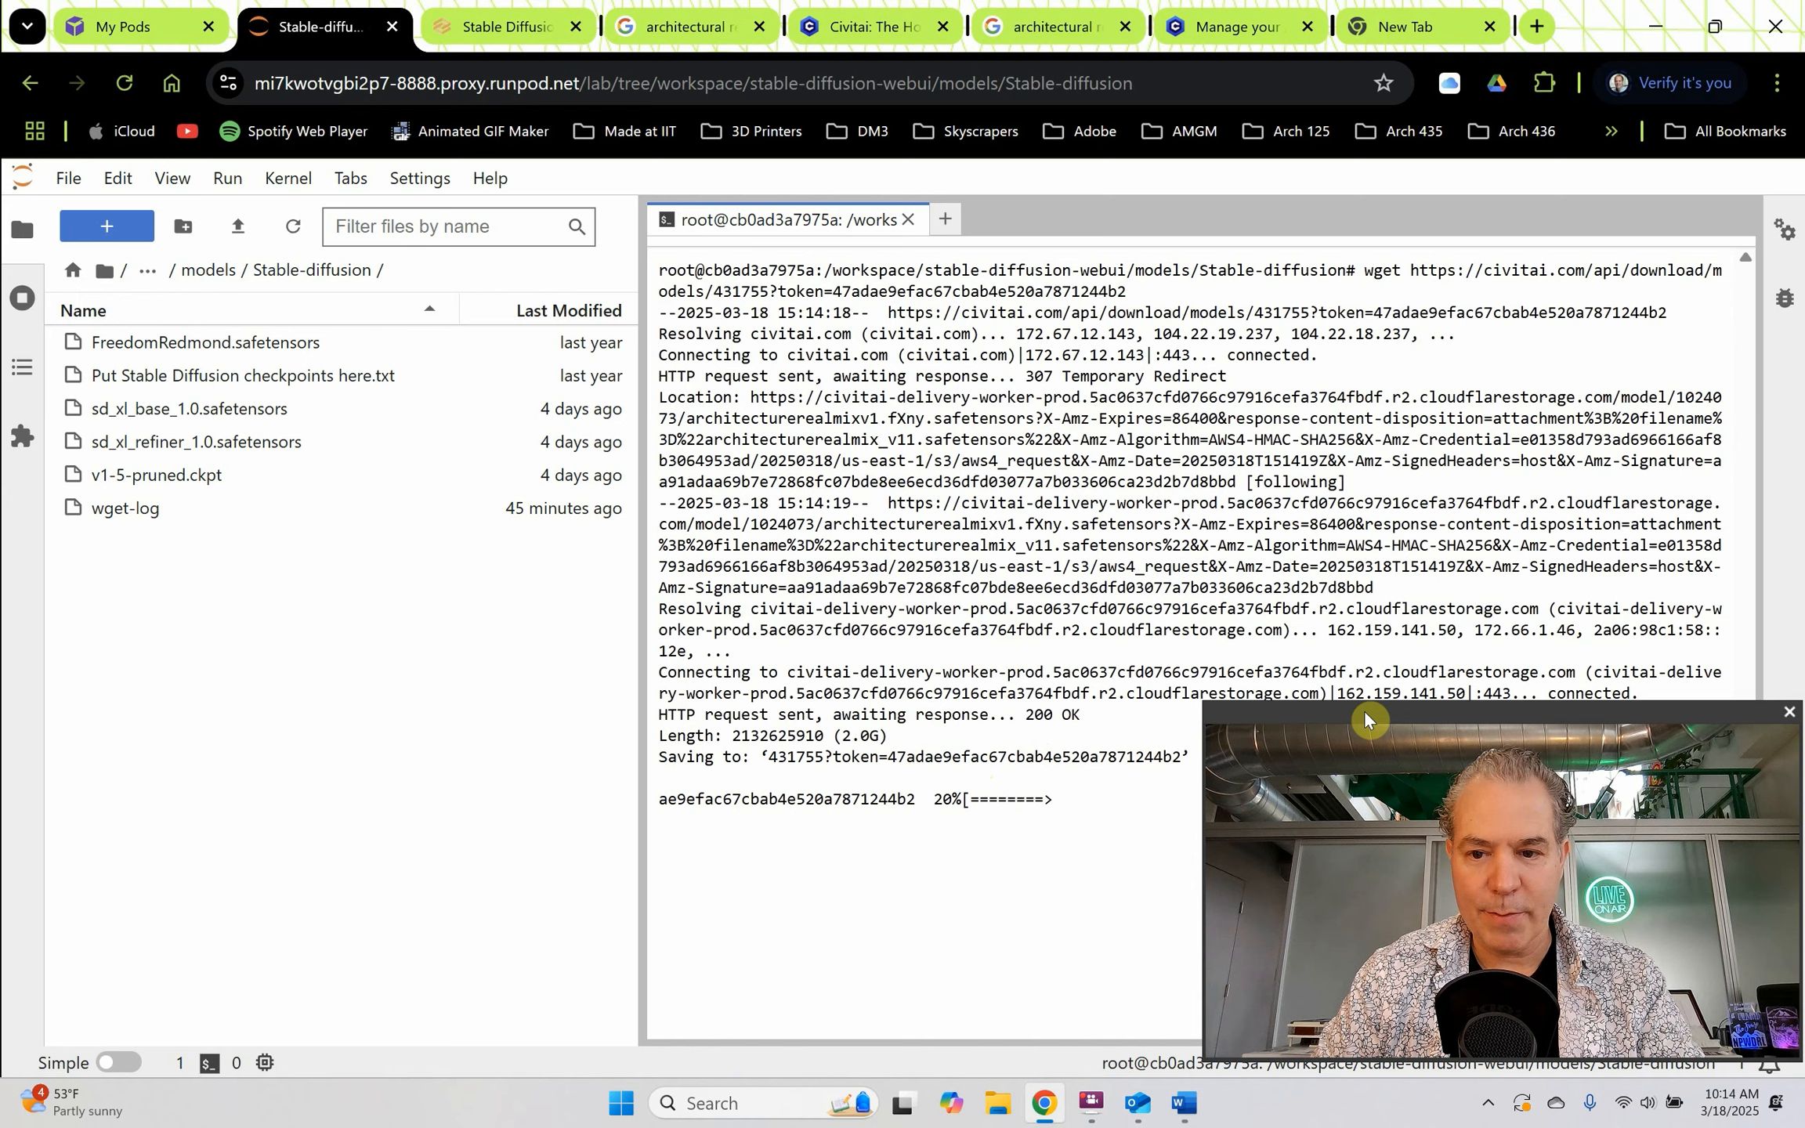
left_click_drag(1364, 714, 188, 731)
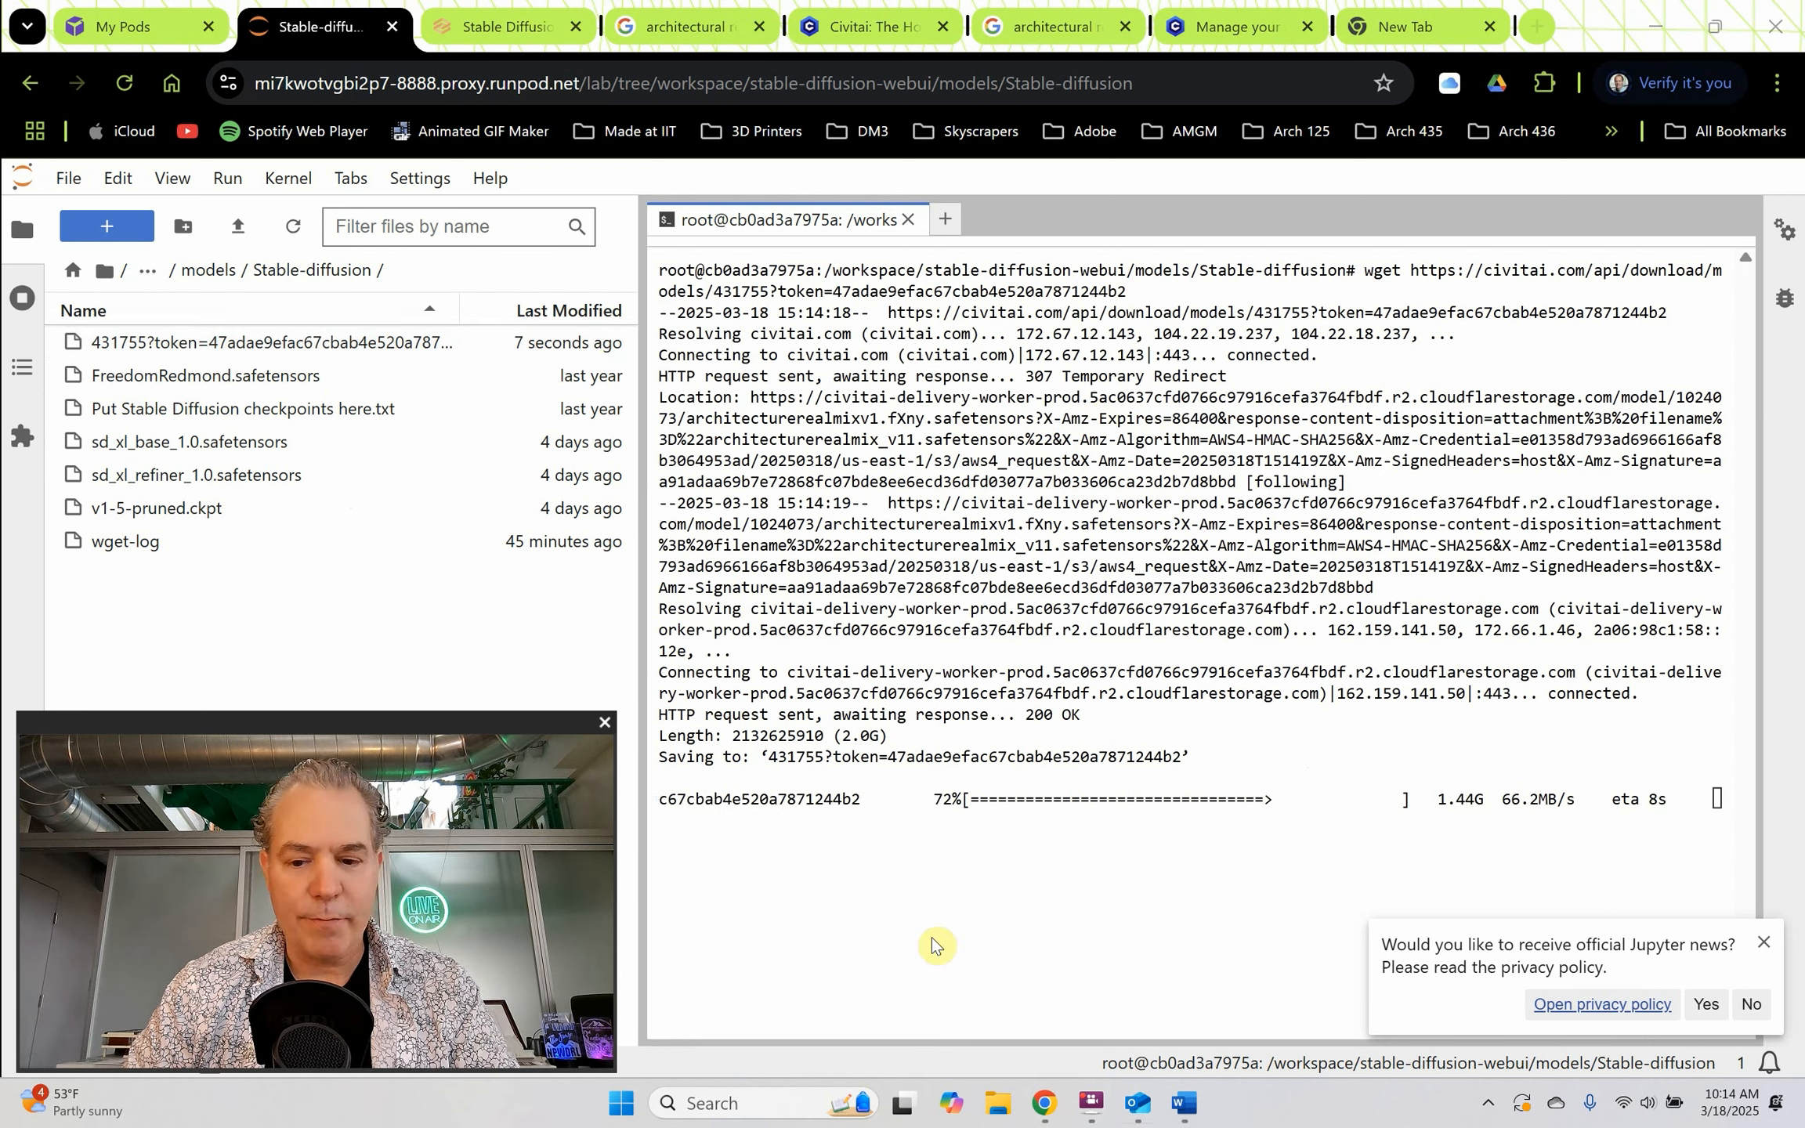
left_click(1165, 1081)
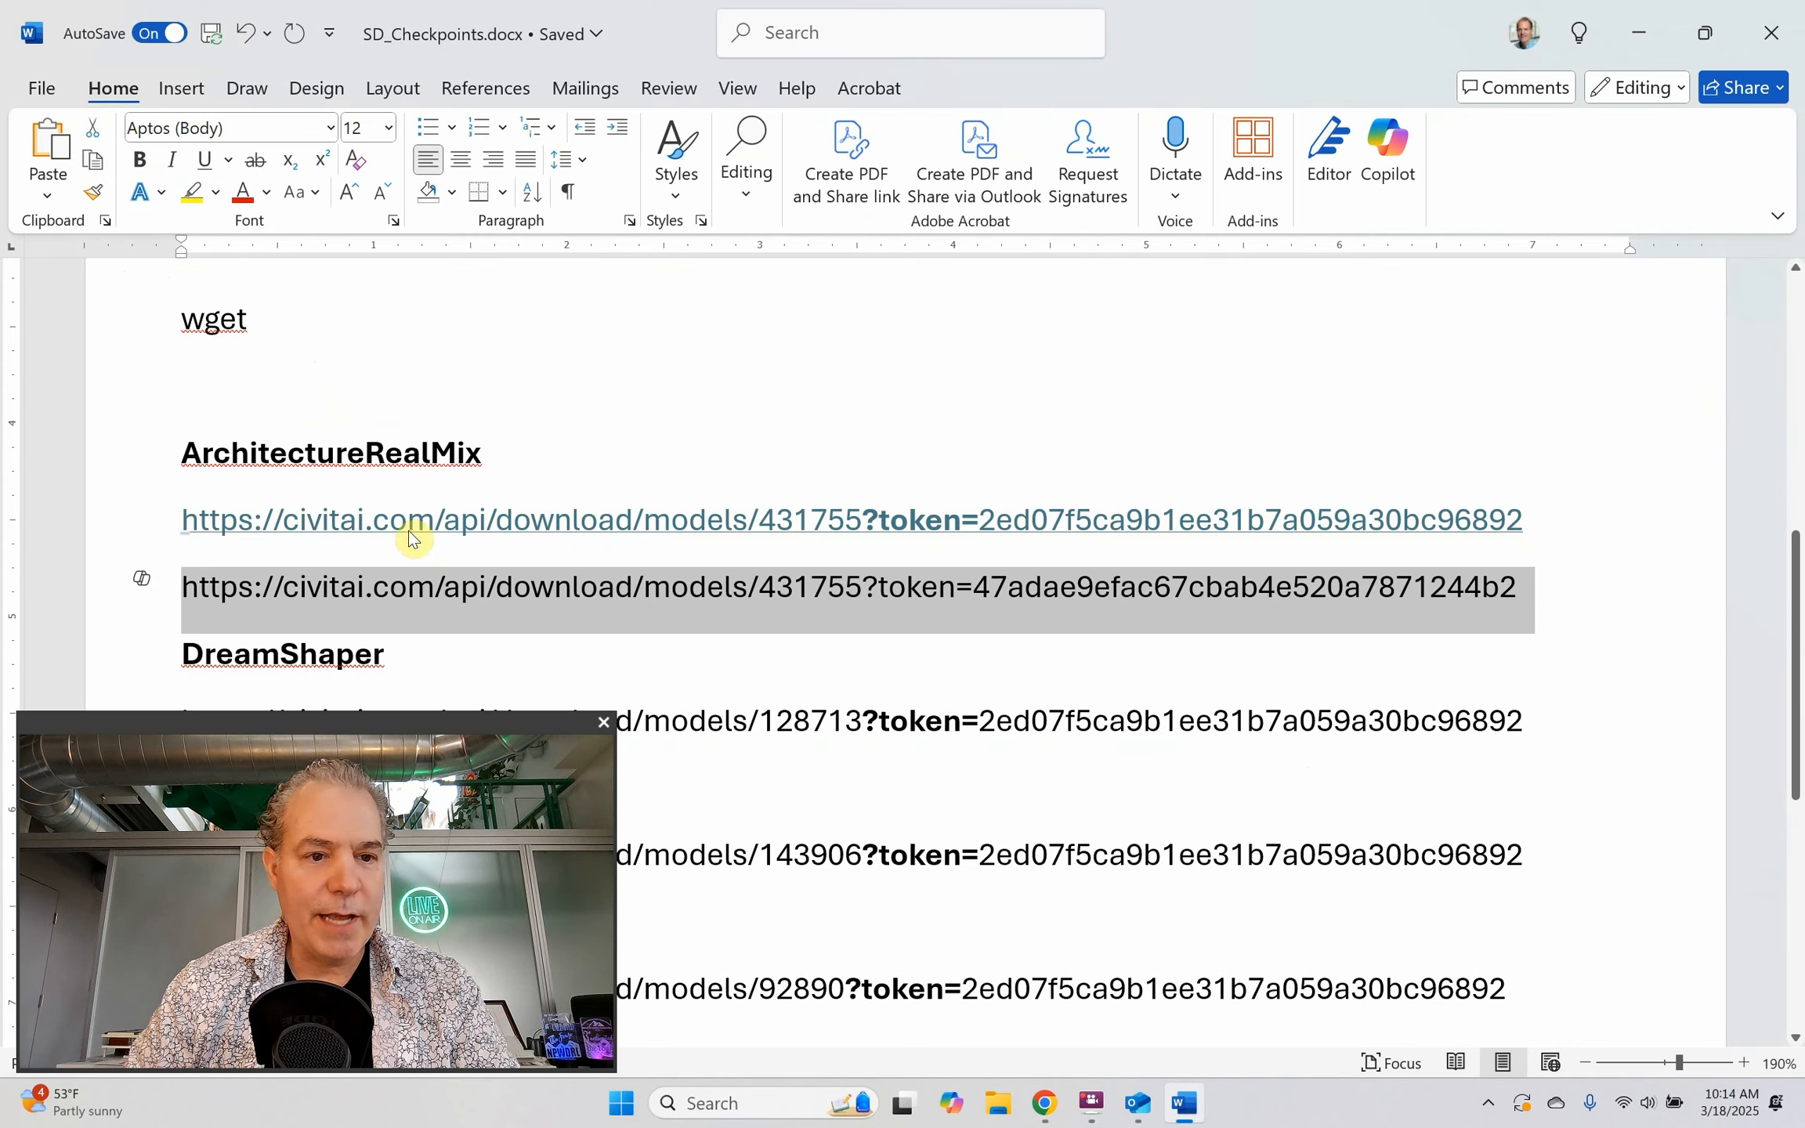
double_click(479, 453)
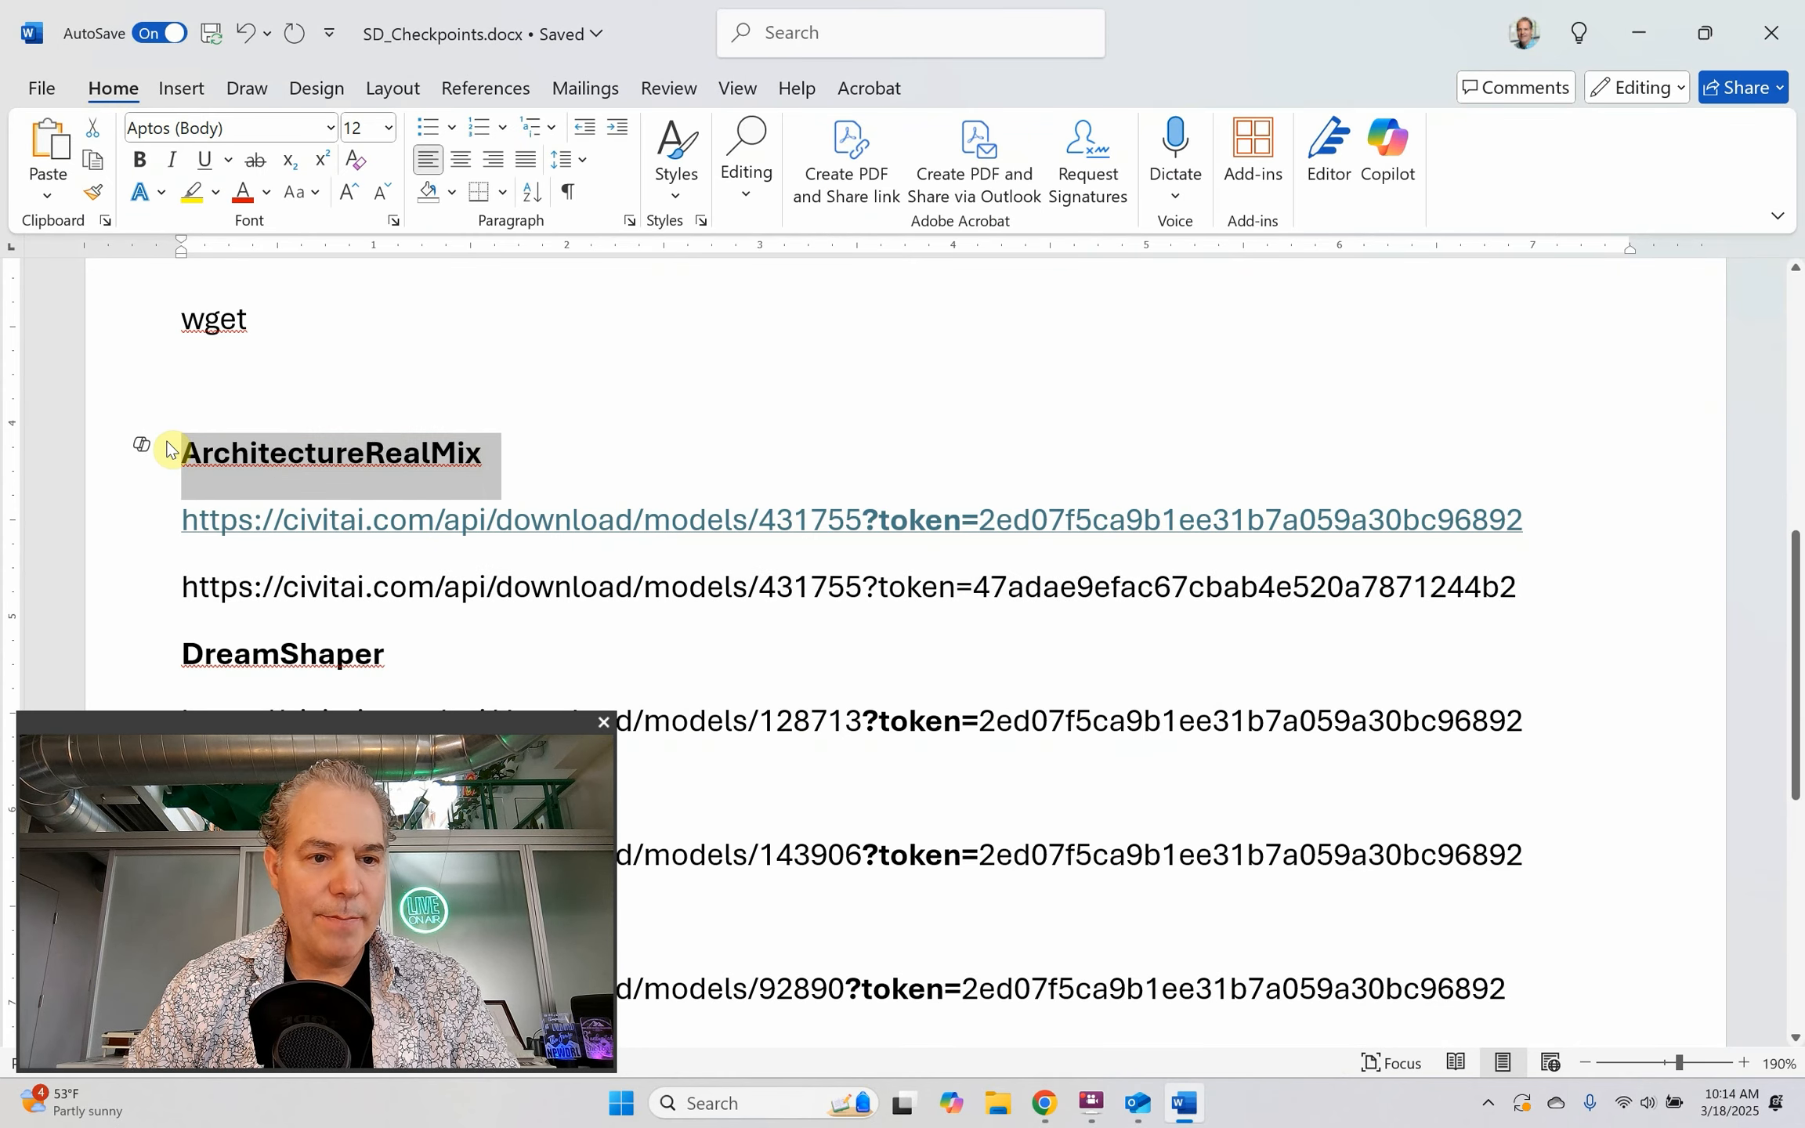
left_click_drag(342, 463, 192, 460)
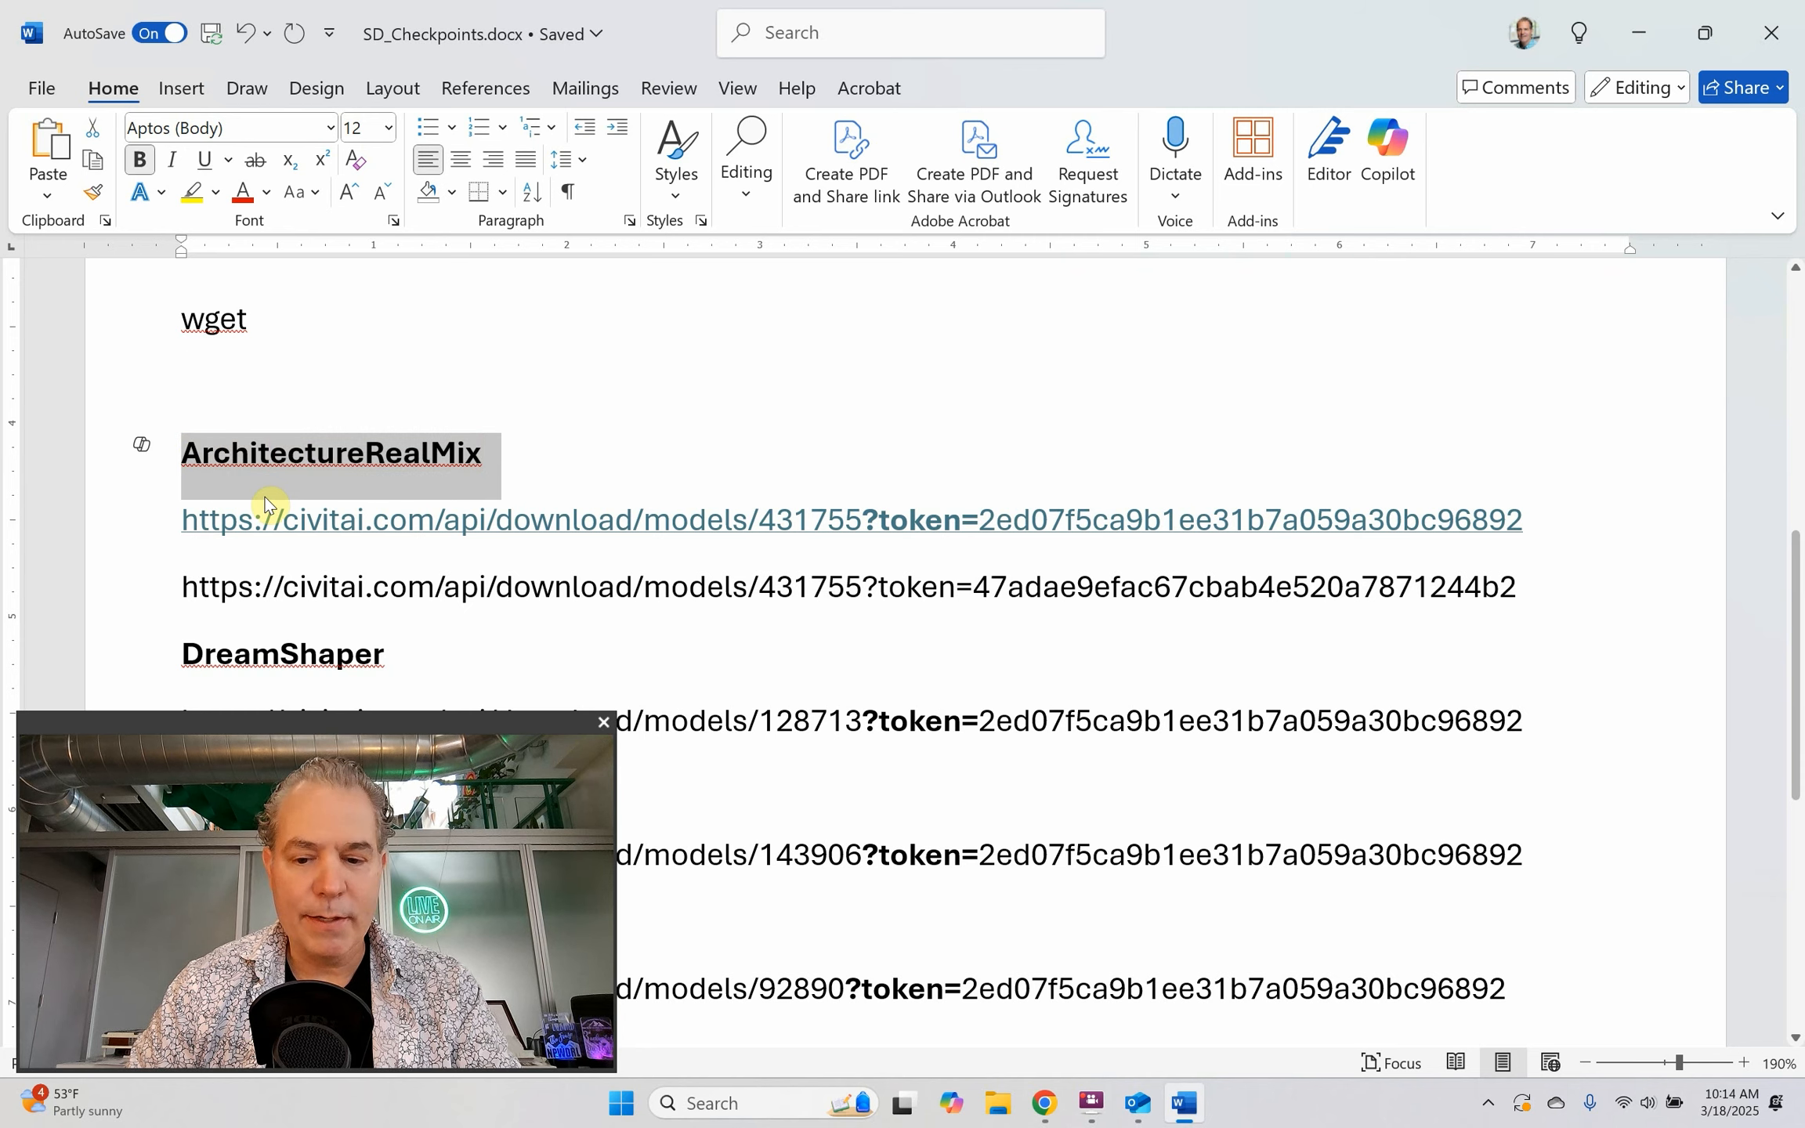
left_click(1042, 1103)
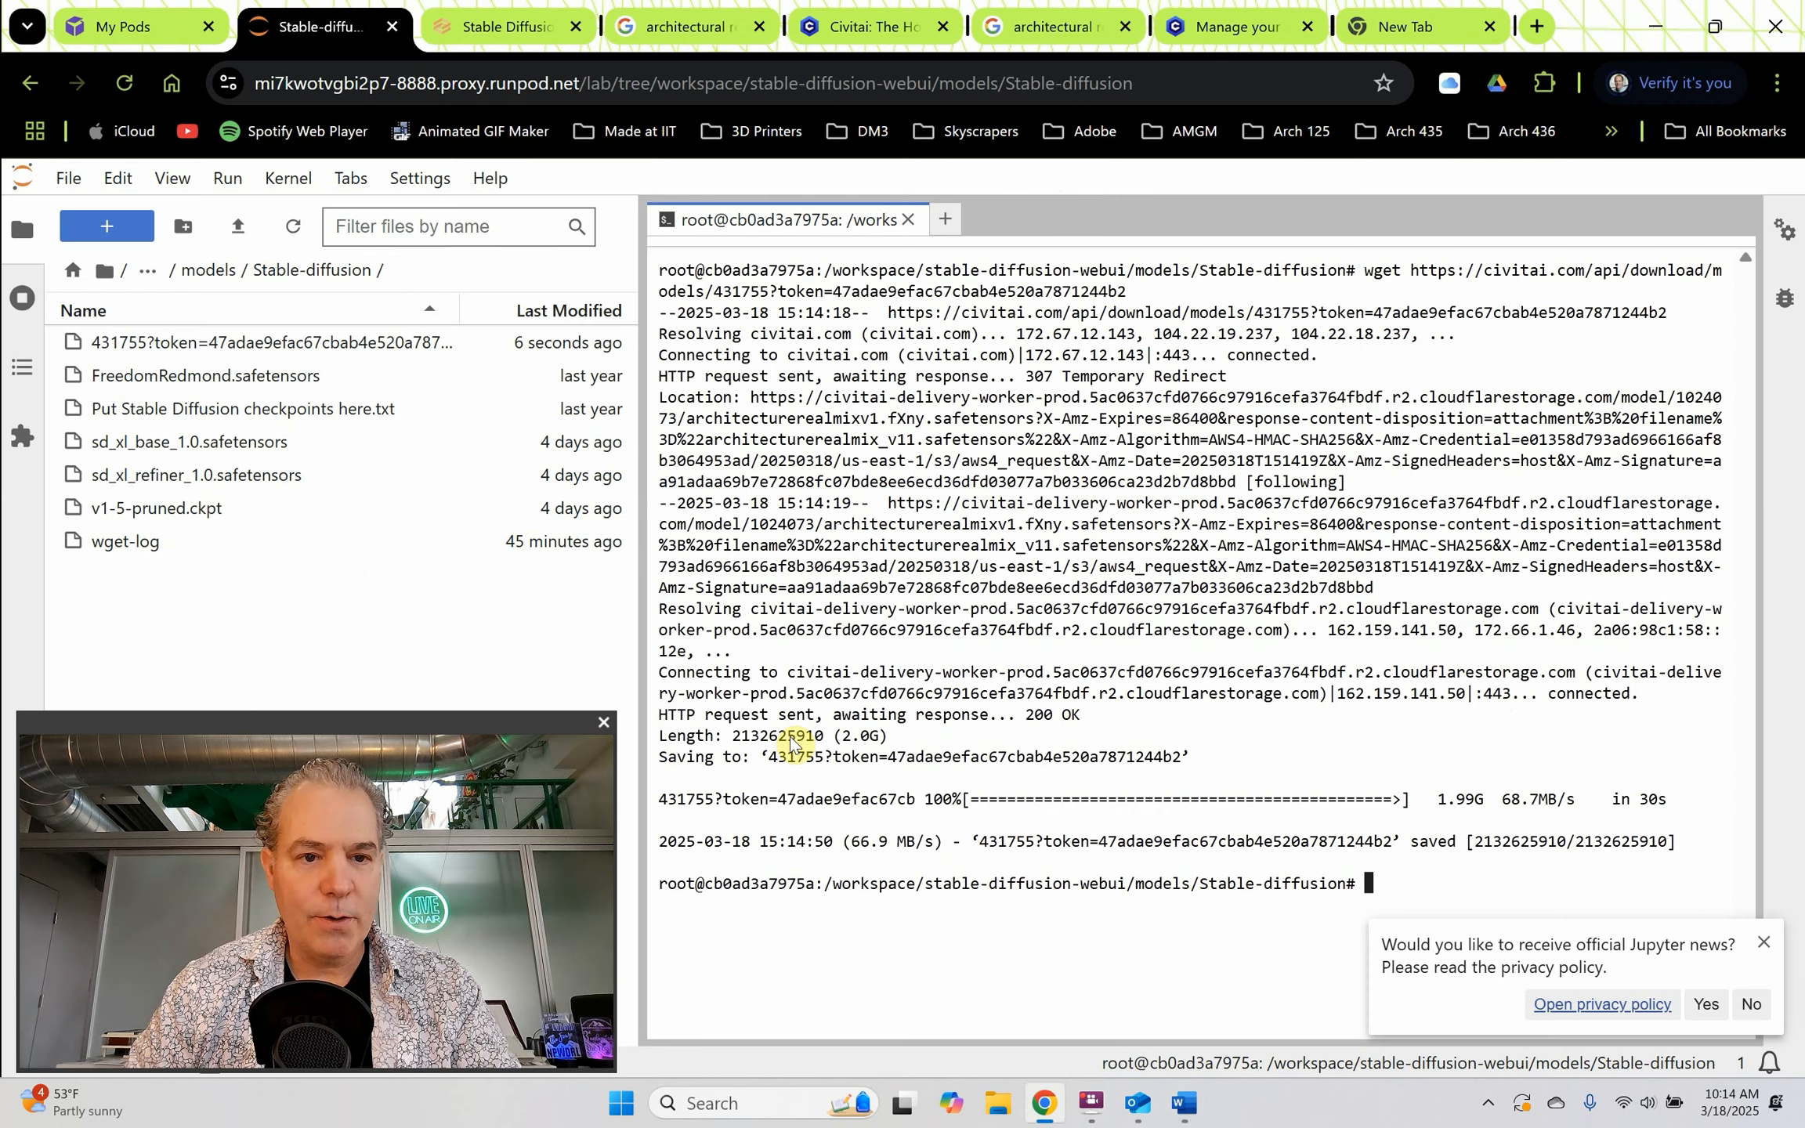
Step: Rename the downloaded checkpoint file to ArchitectureRealMix.safetensors, then close the Jupyter news notice
left_click(313, 345)
left_click(312, 343)
right_click(311, 342)
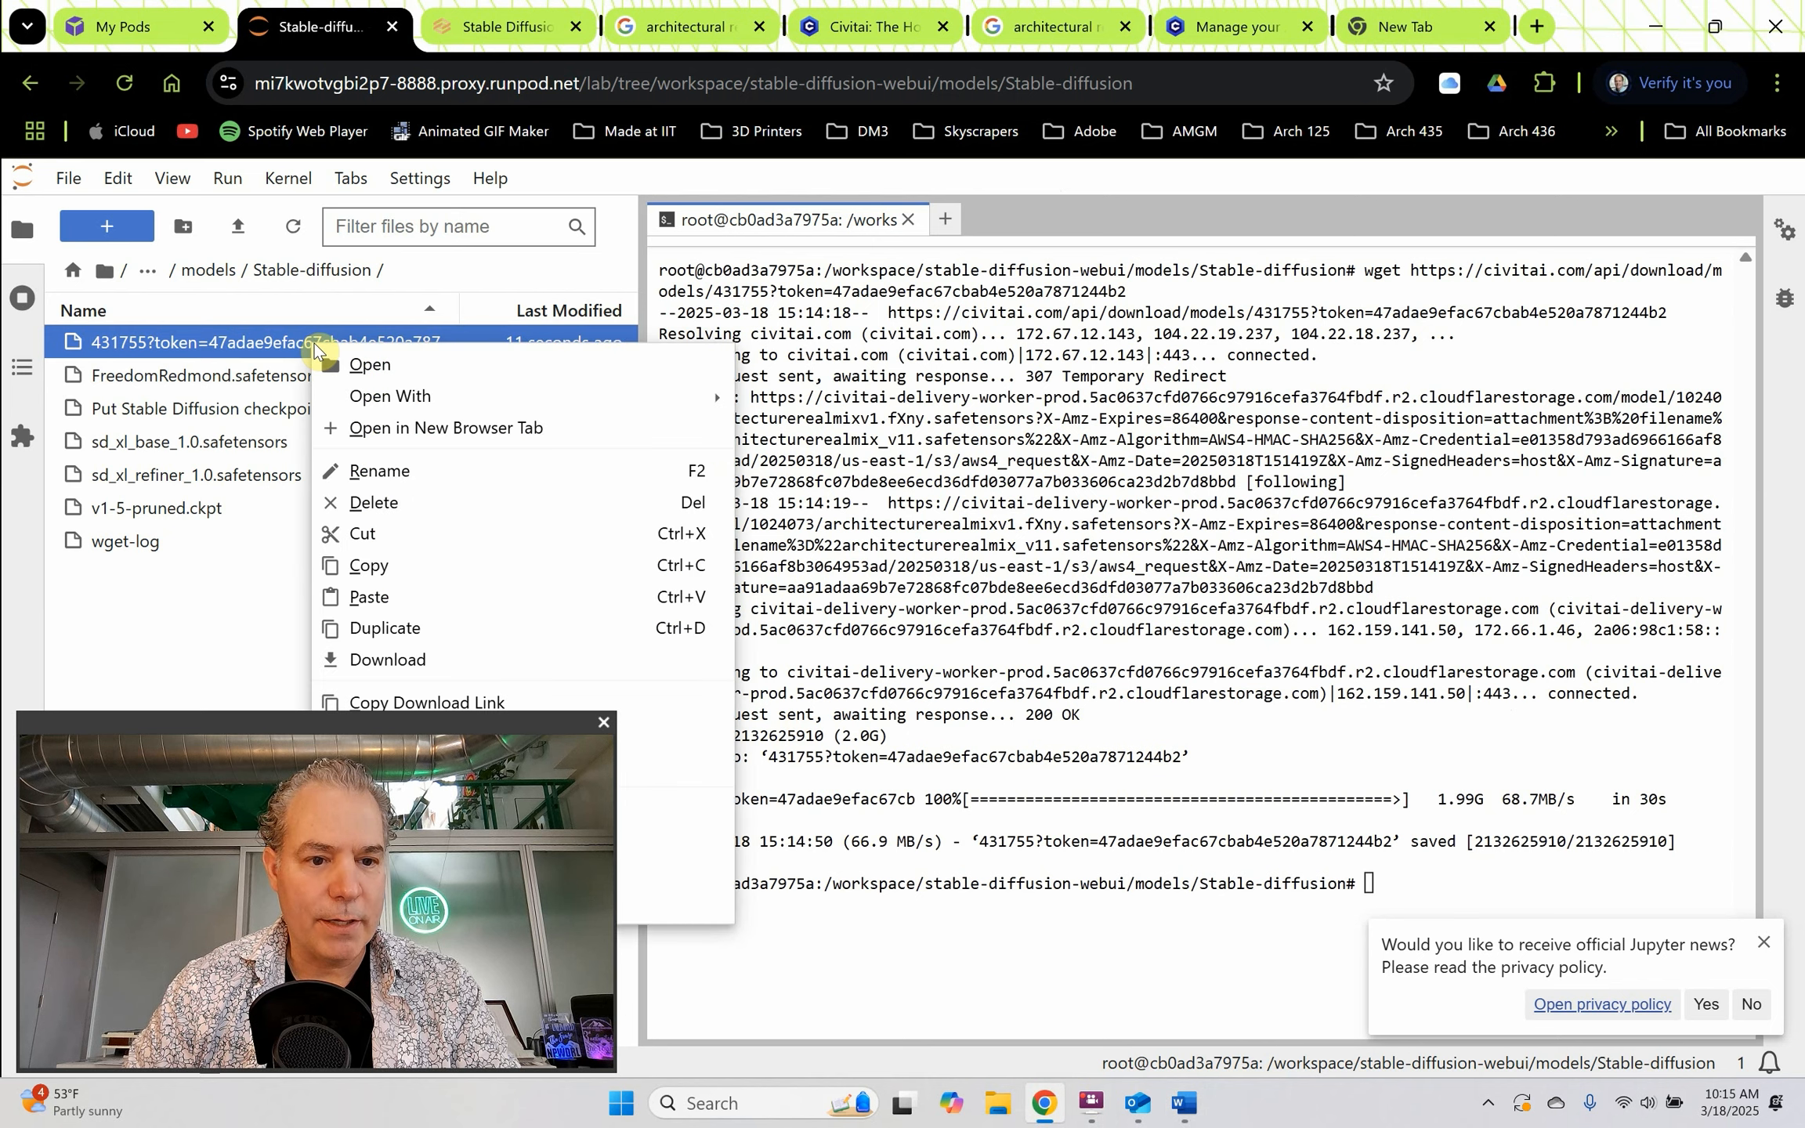
left_click(366, 476)
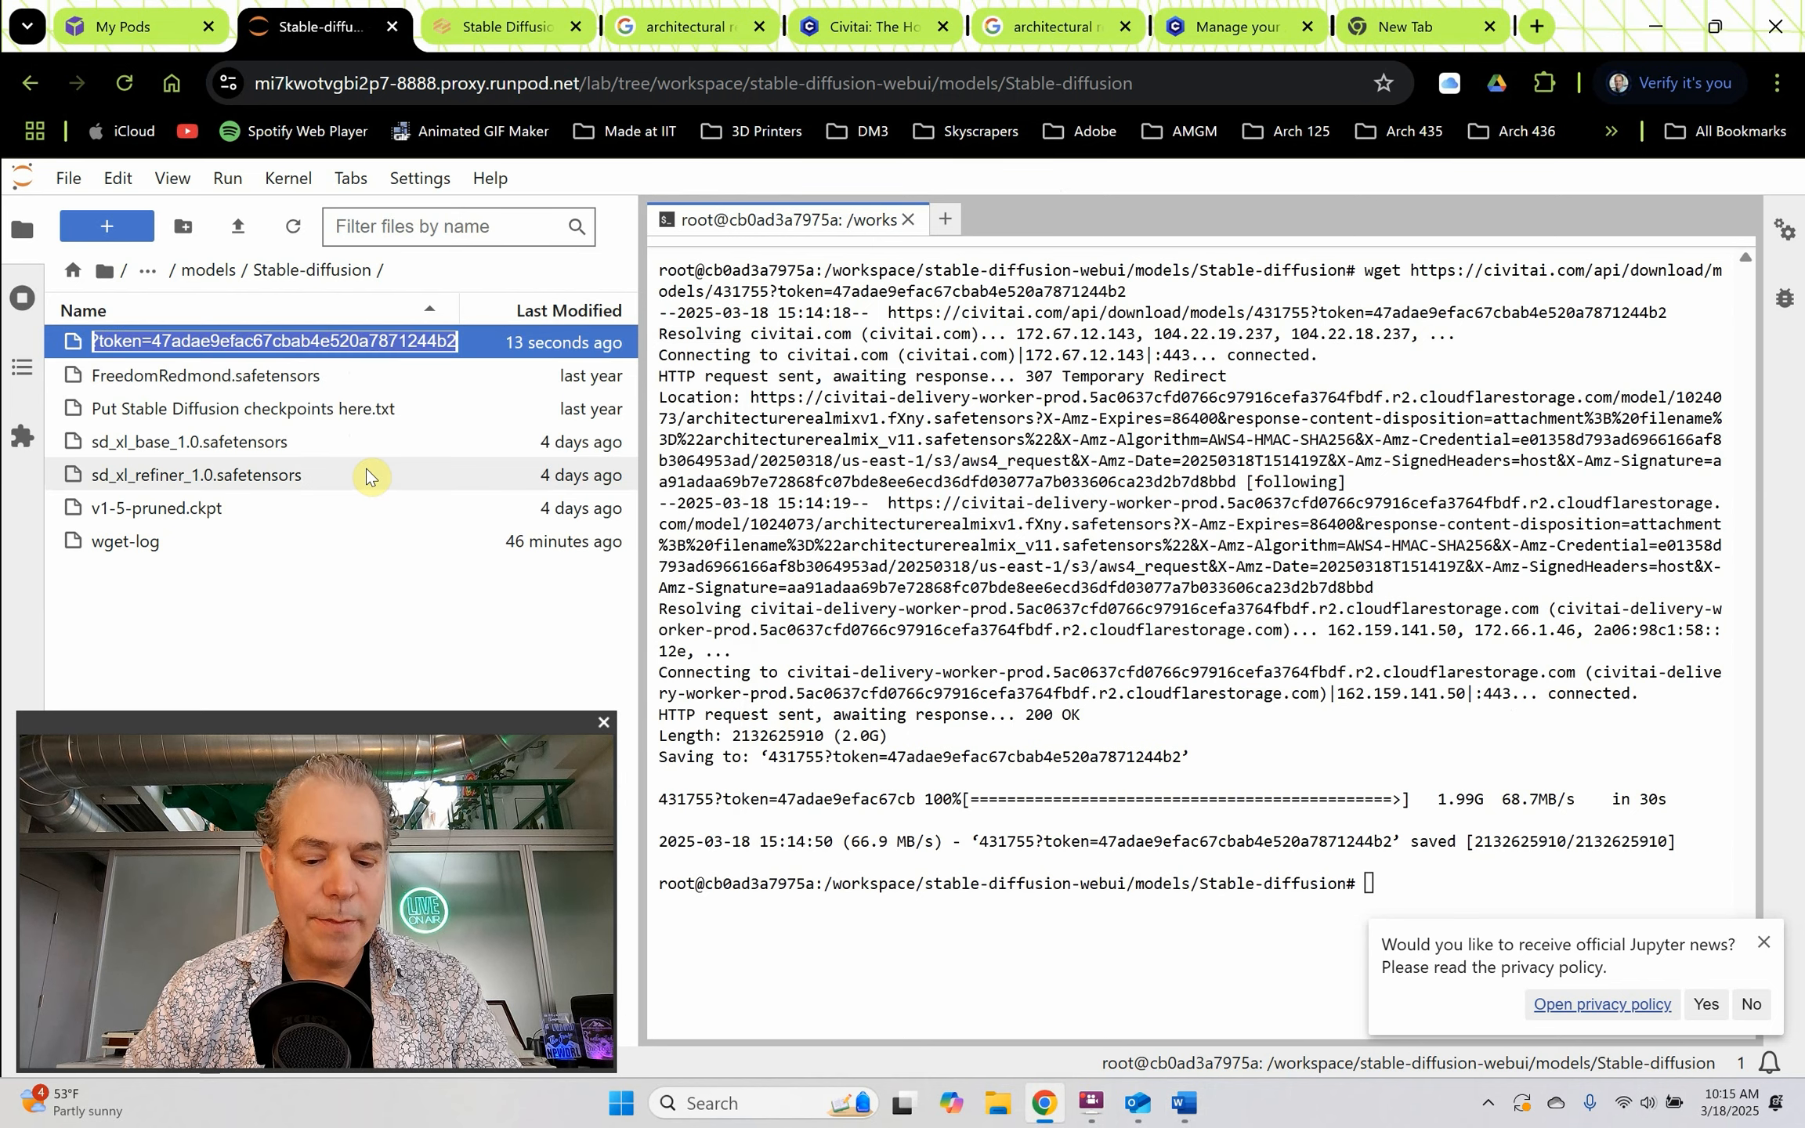
type("ArchitectureRealMix")
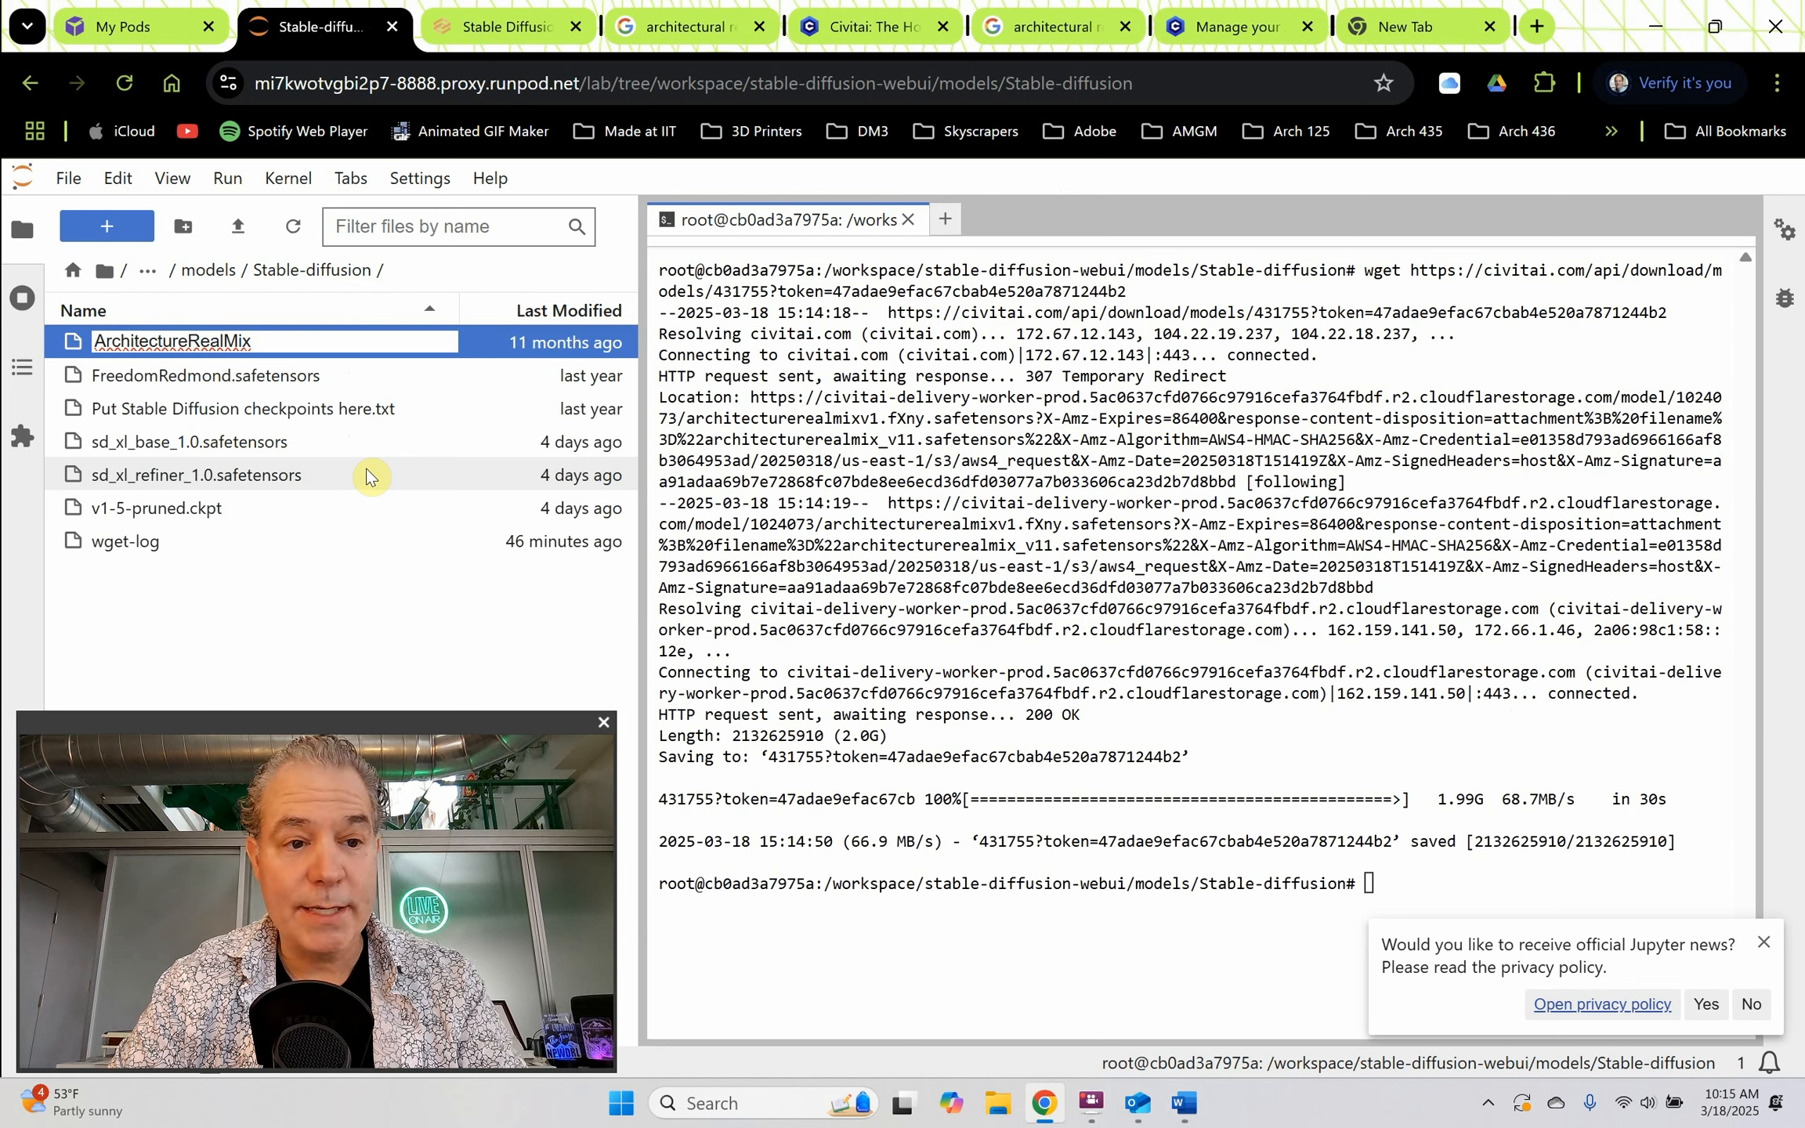
type(".safe")
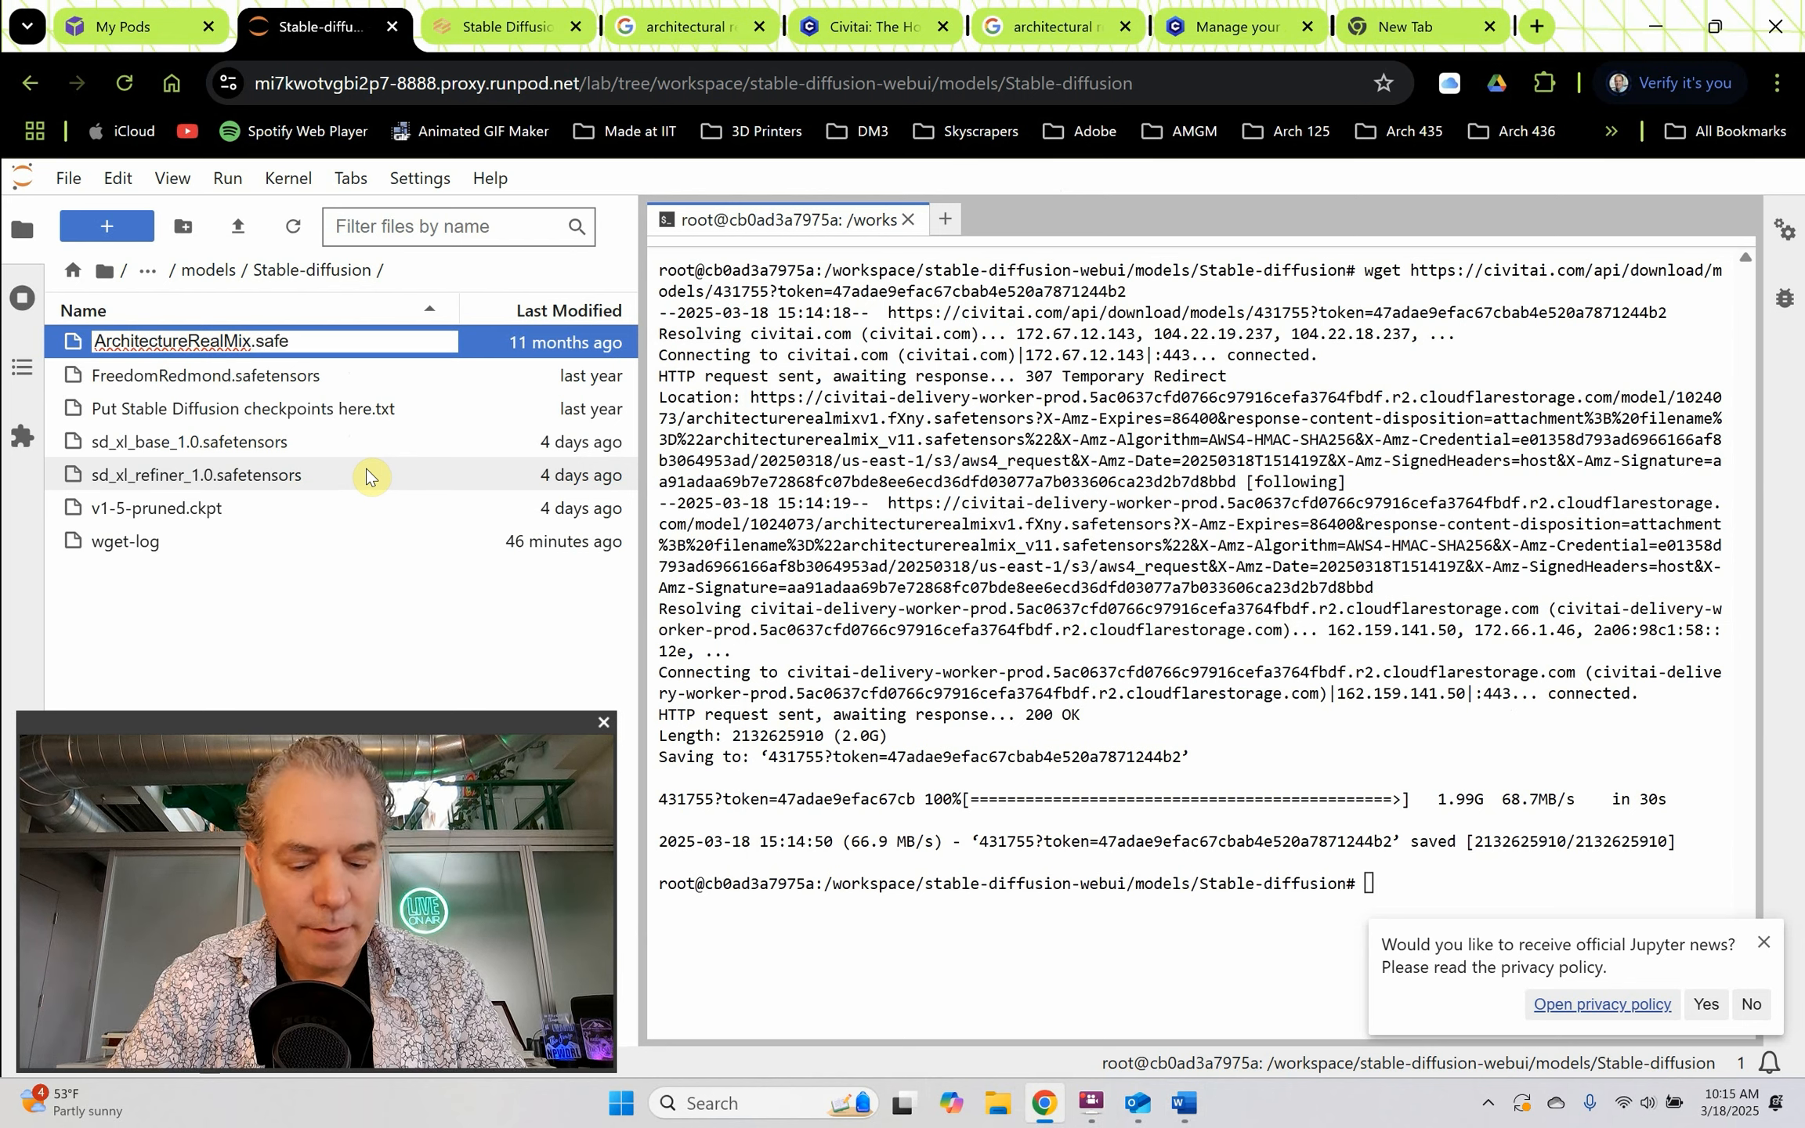
type("tensors")
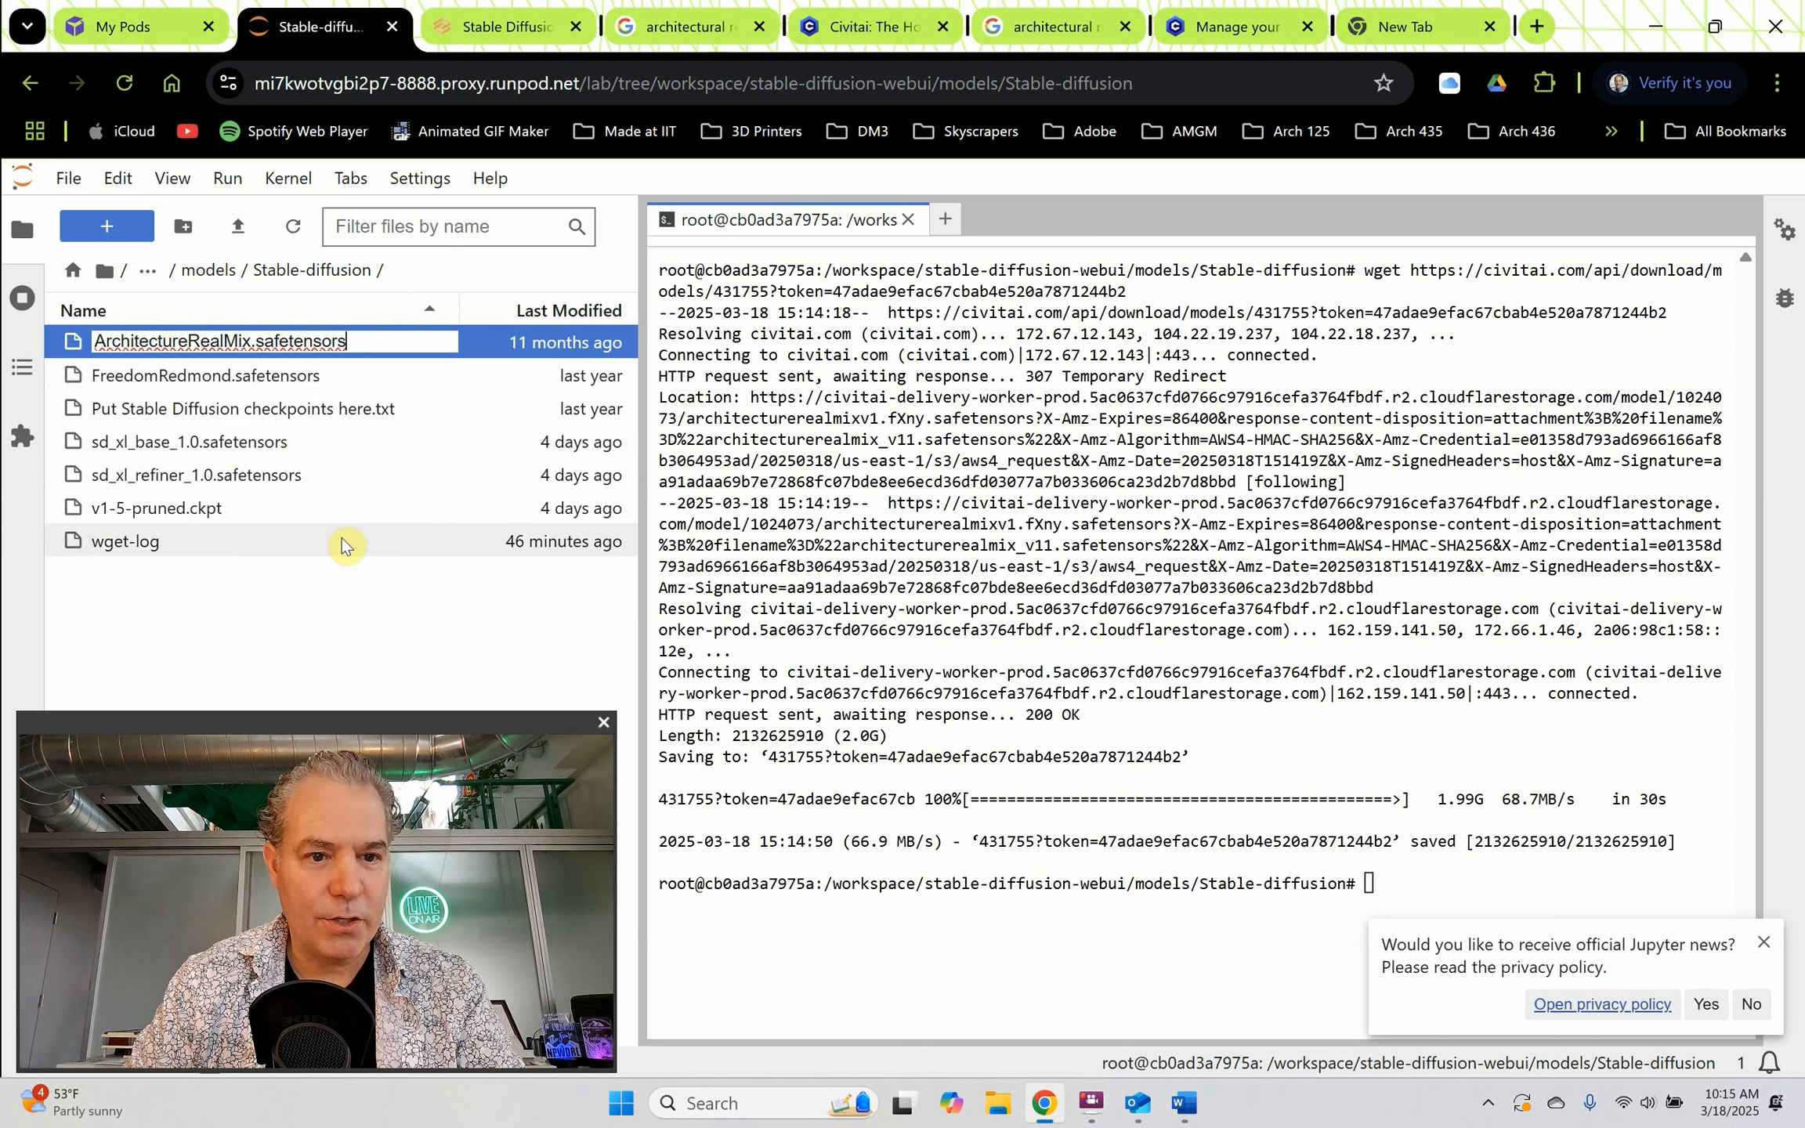
key("ctrl+z")
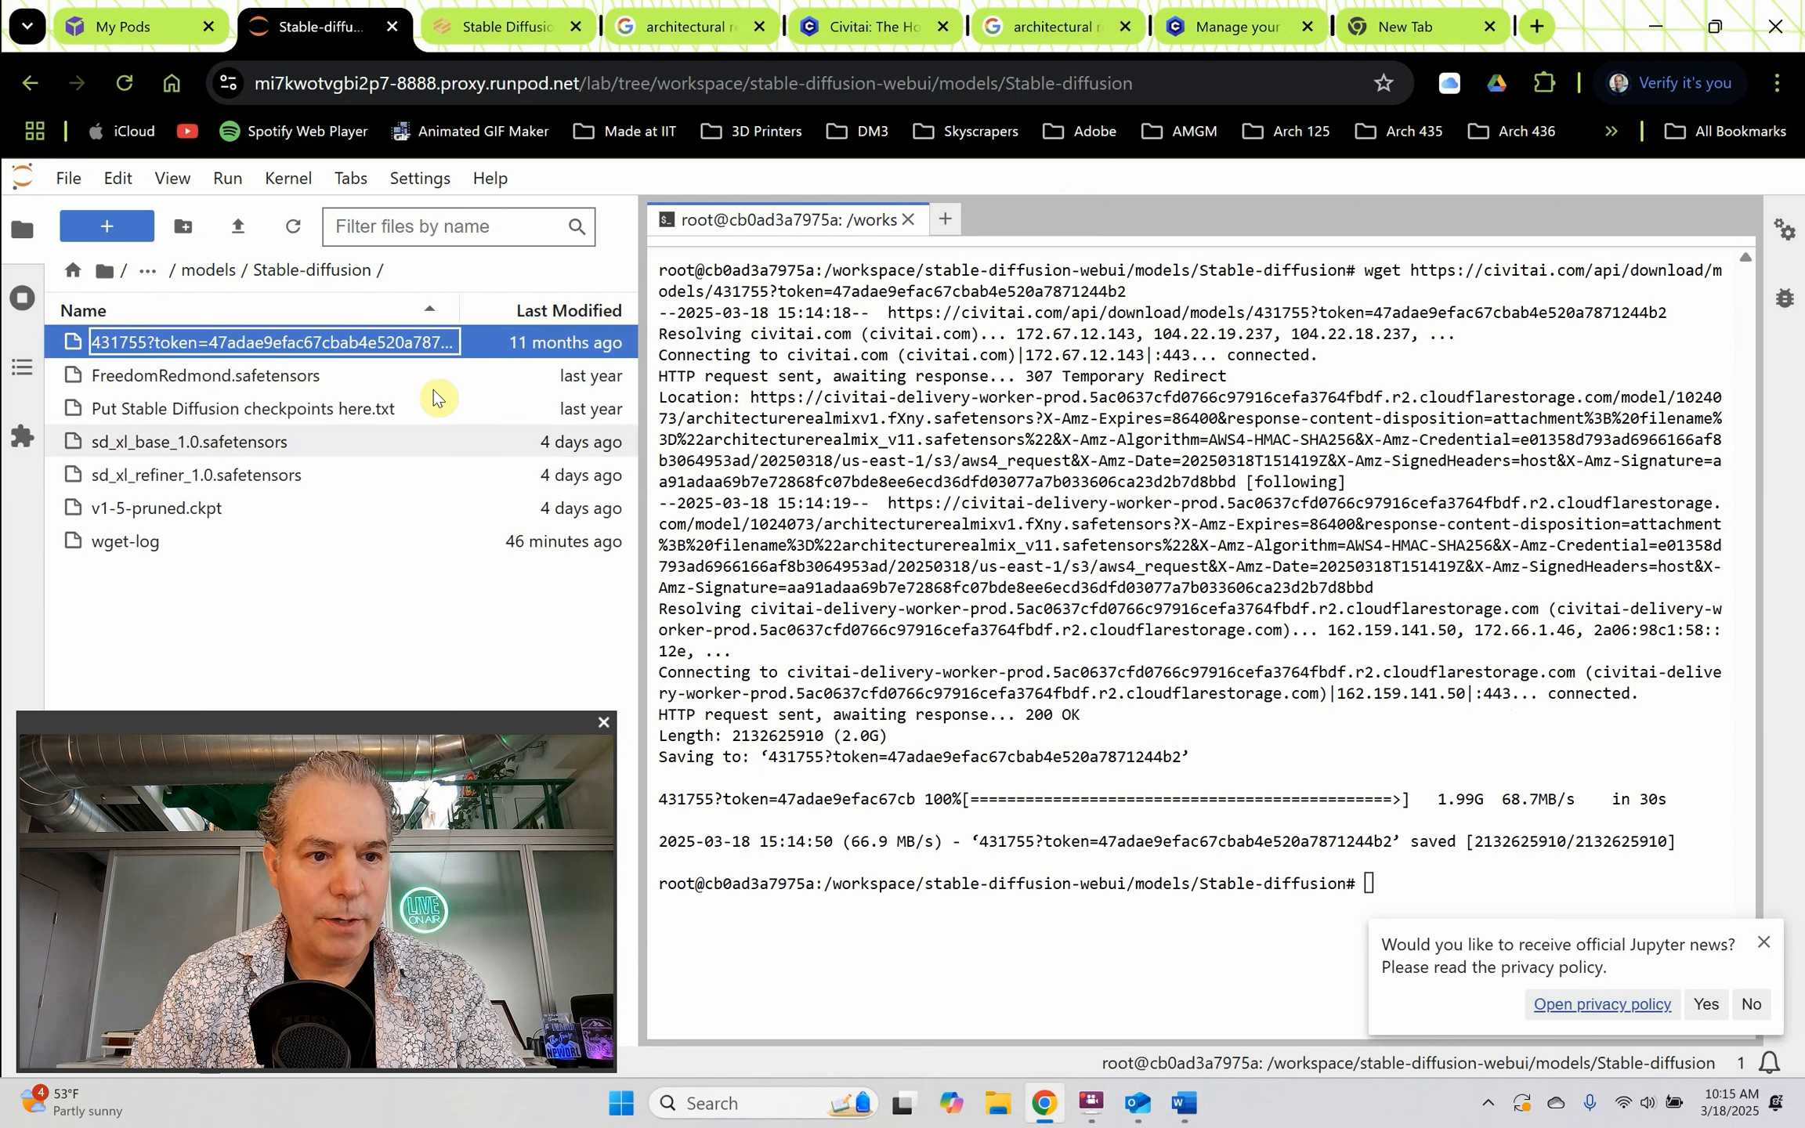
key("ctrl+v")
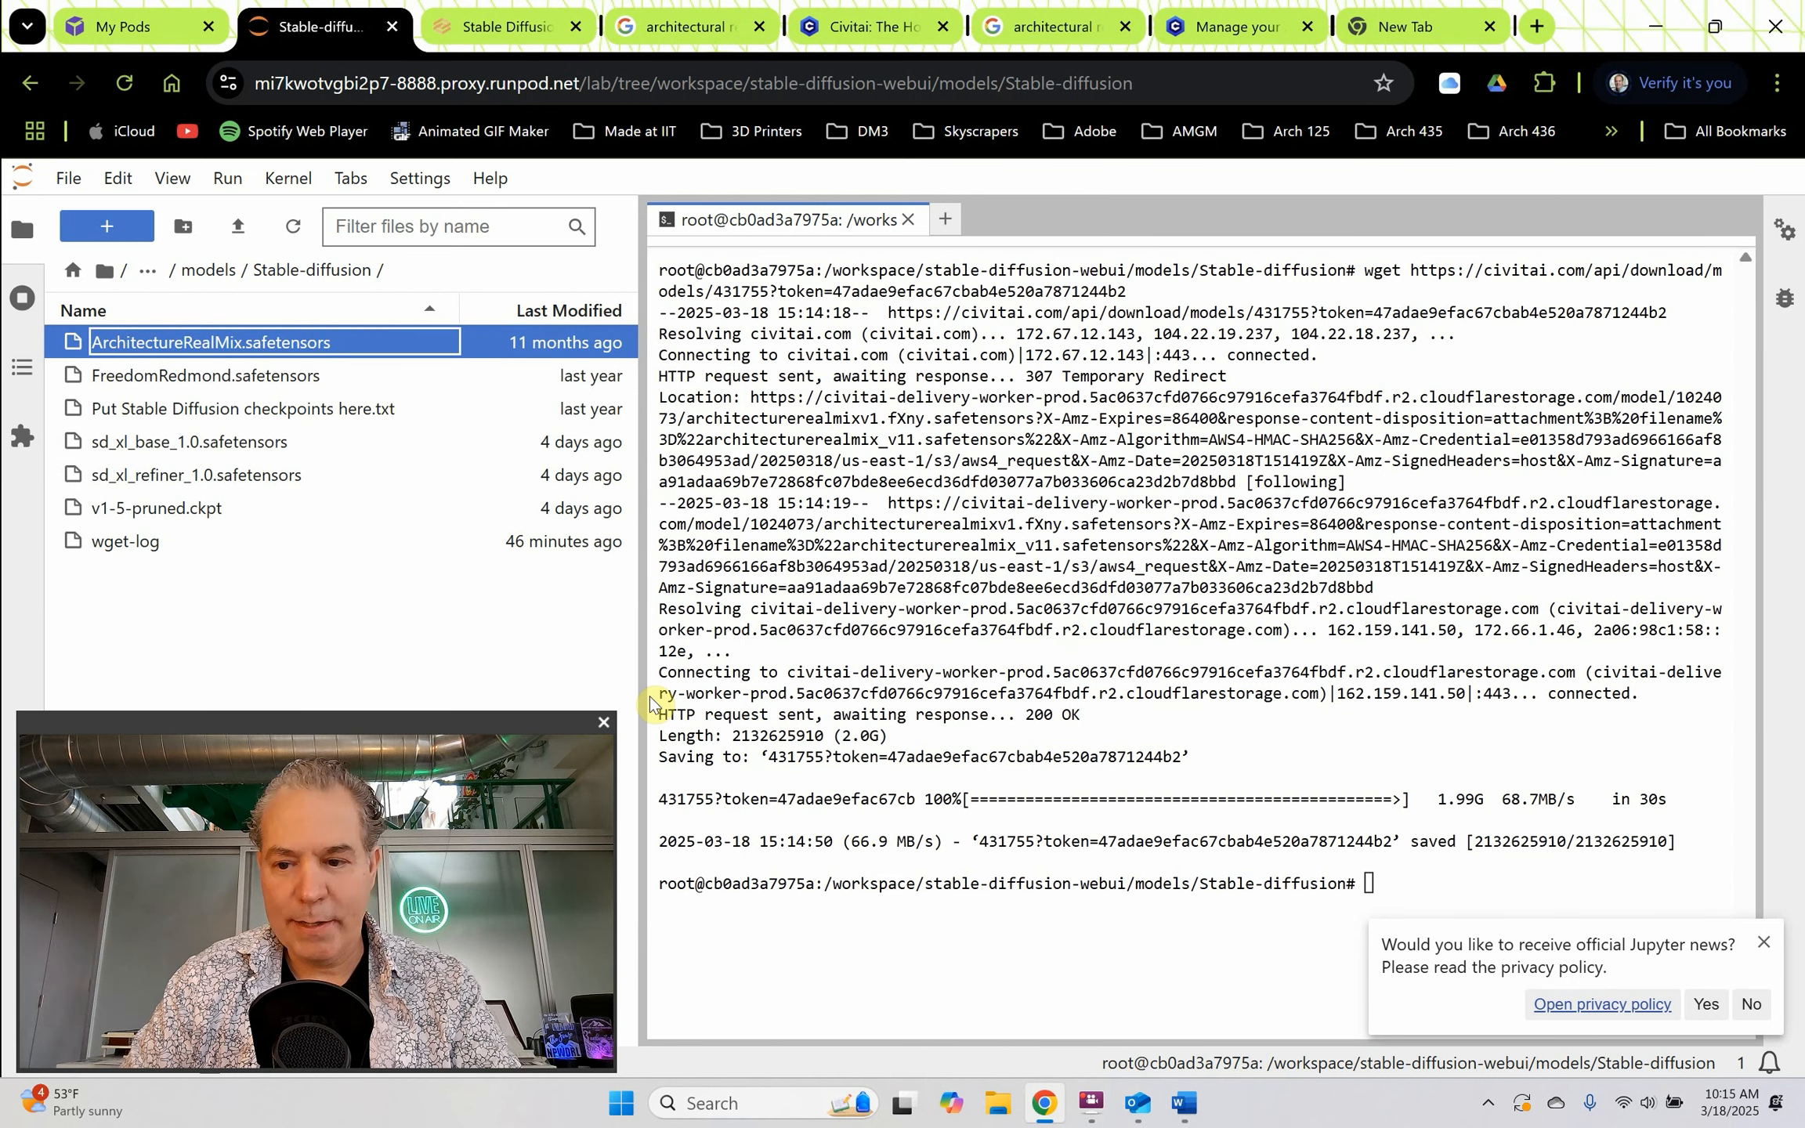
left_click(1747, 954)
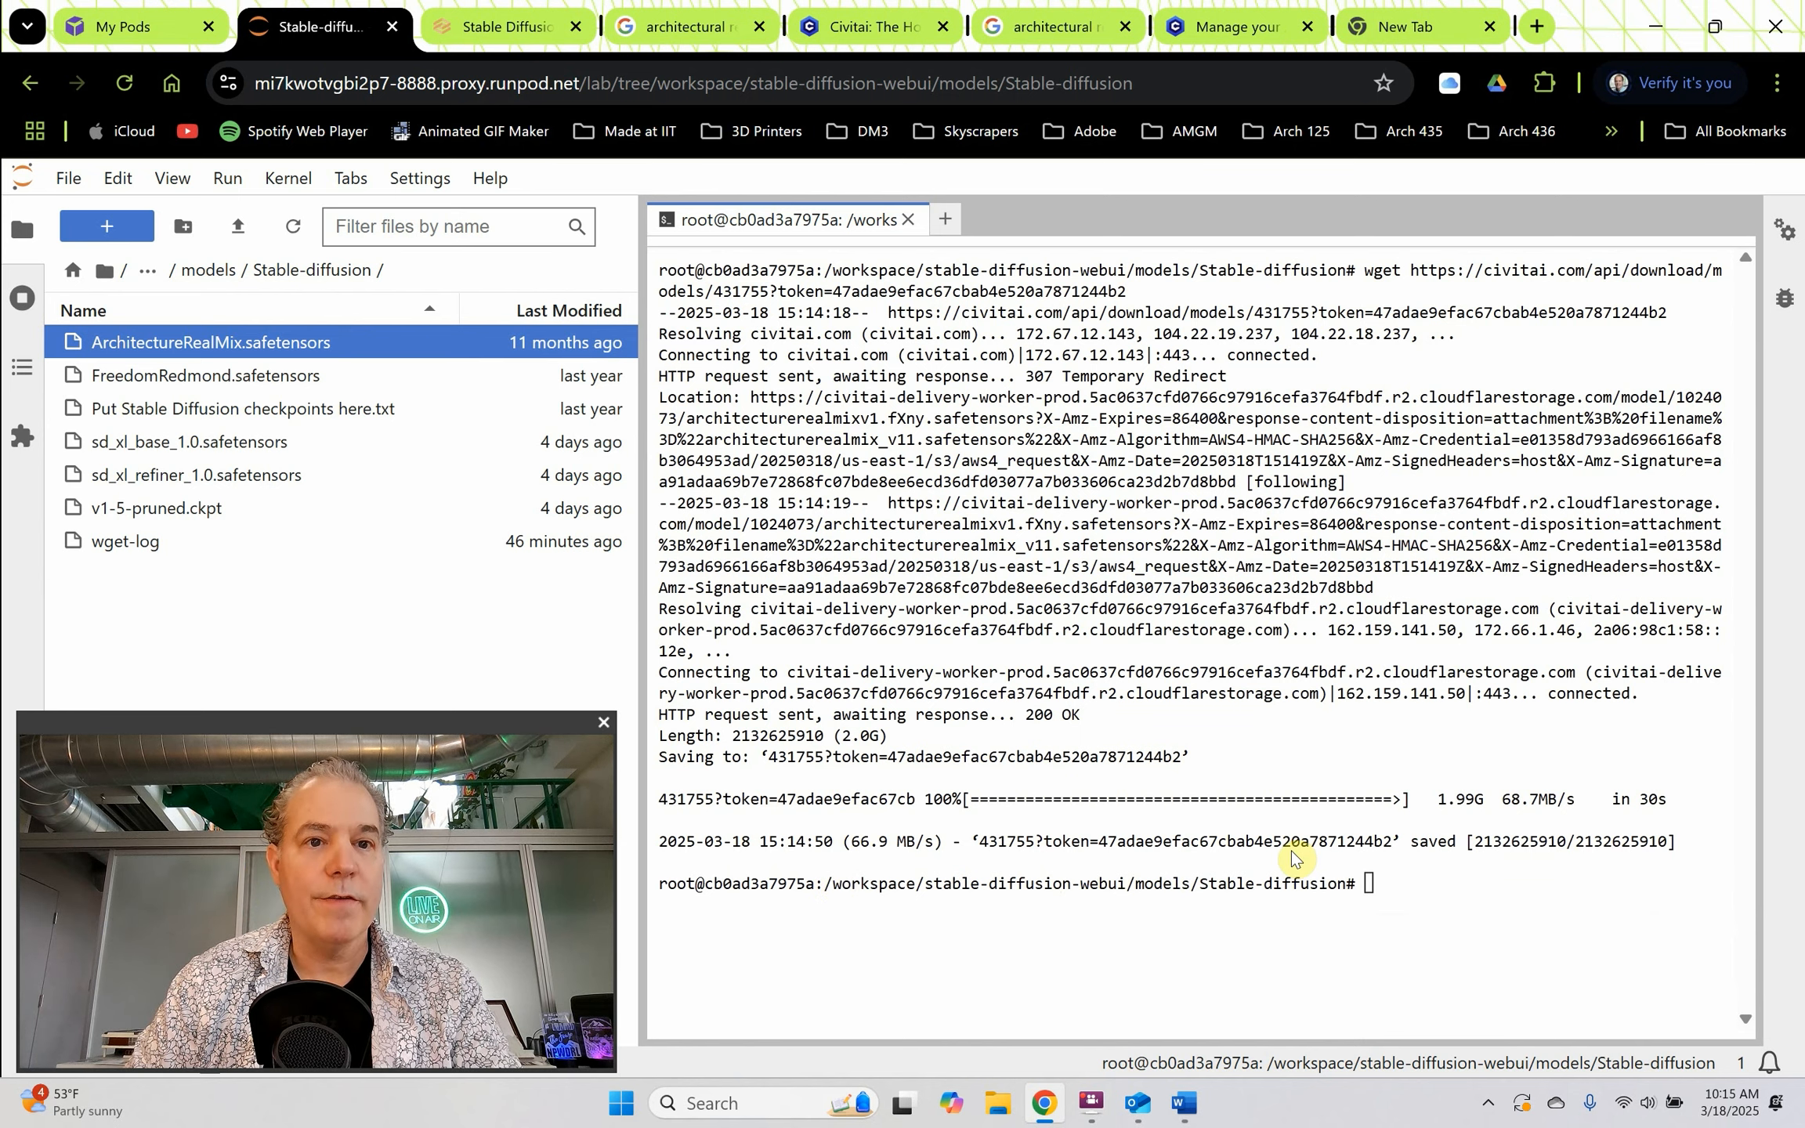
Step: Refresh the WebUI checkpoint list and load ArchitectureRealMix.safetensors
left_click(484, 30)
scroll(536, 380, "up", 5)
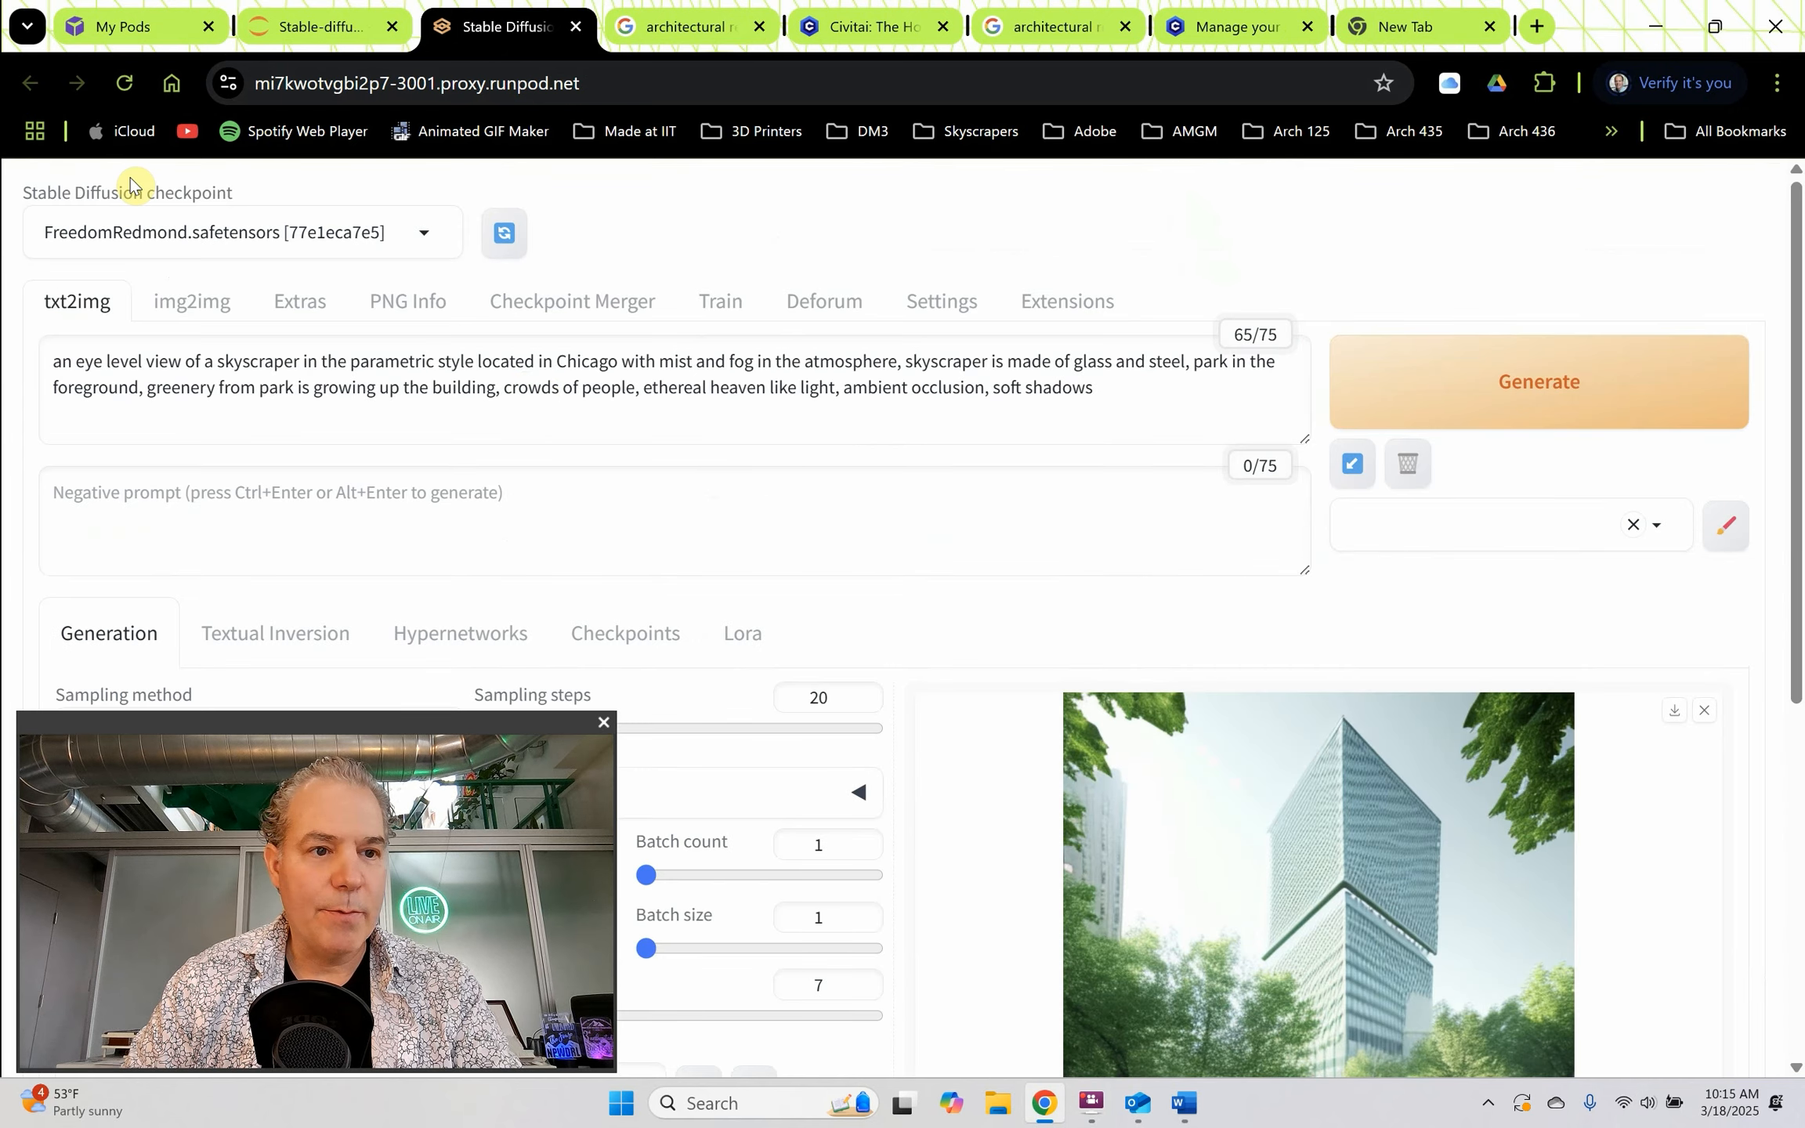
left_click(421, 234)
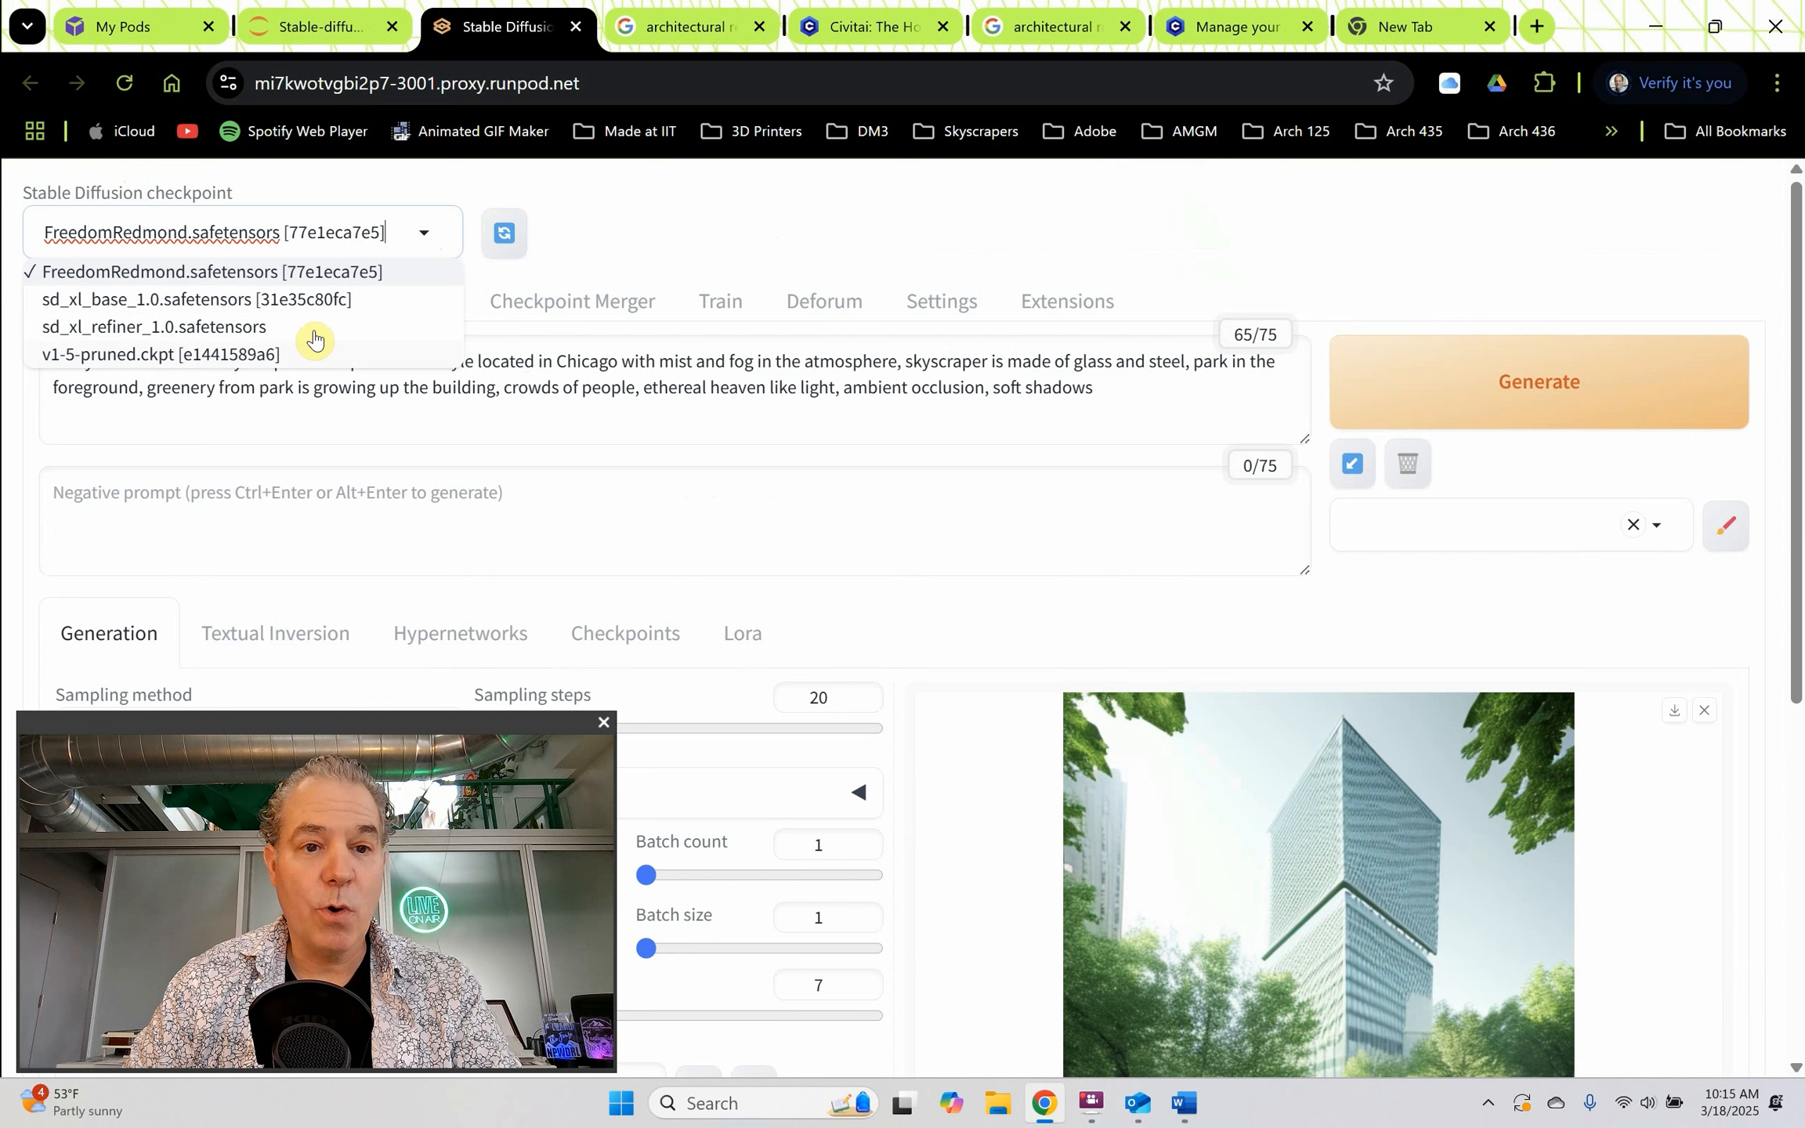
left_click(504, 240)
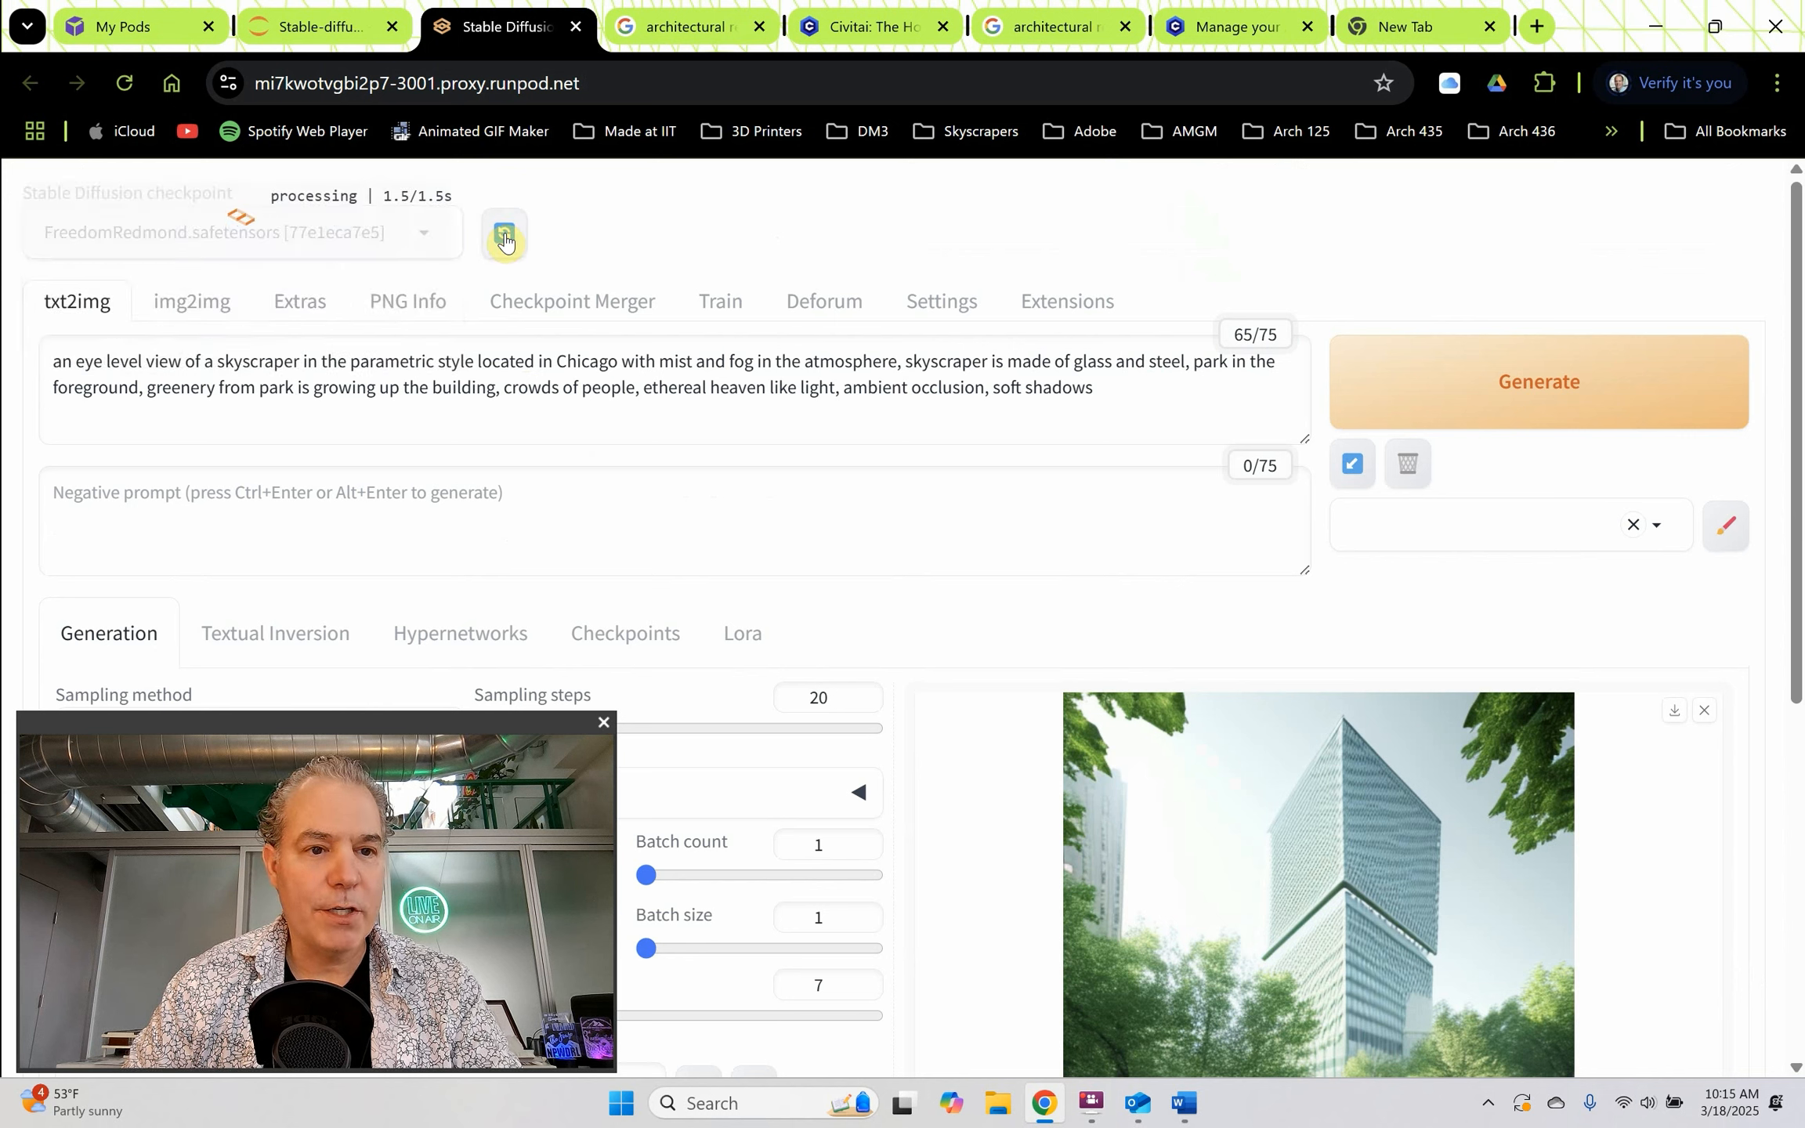
left_click(430, 235)
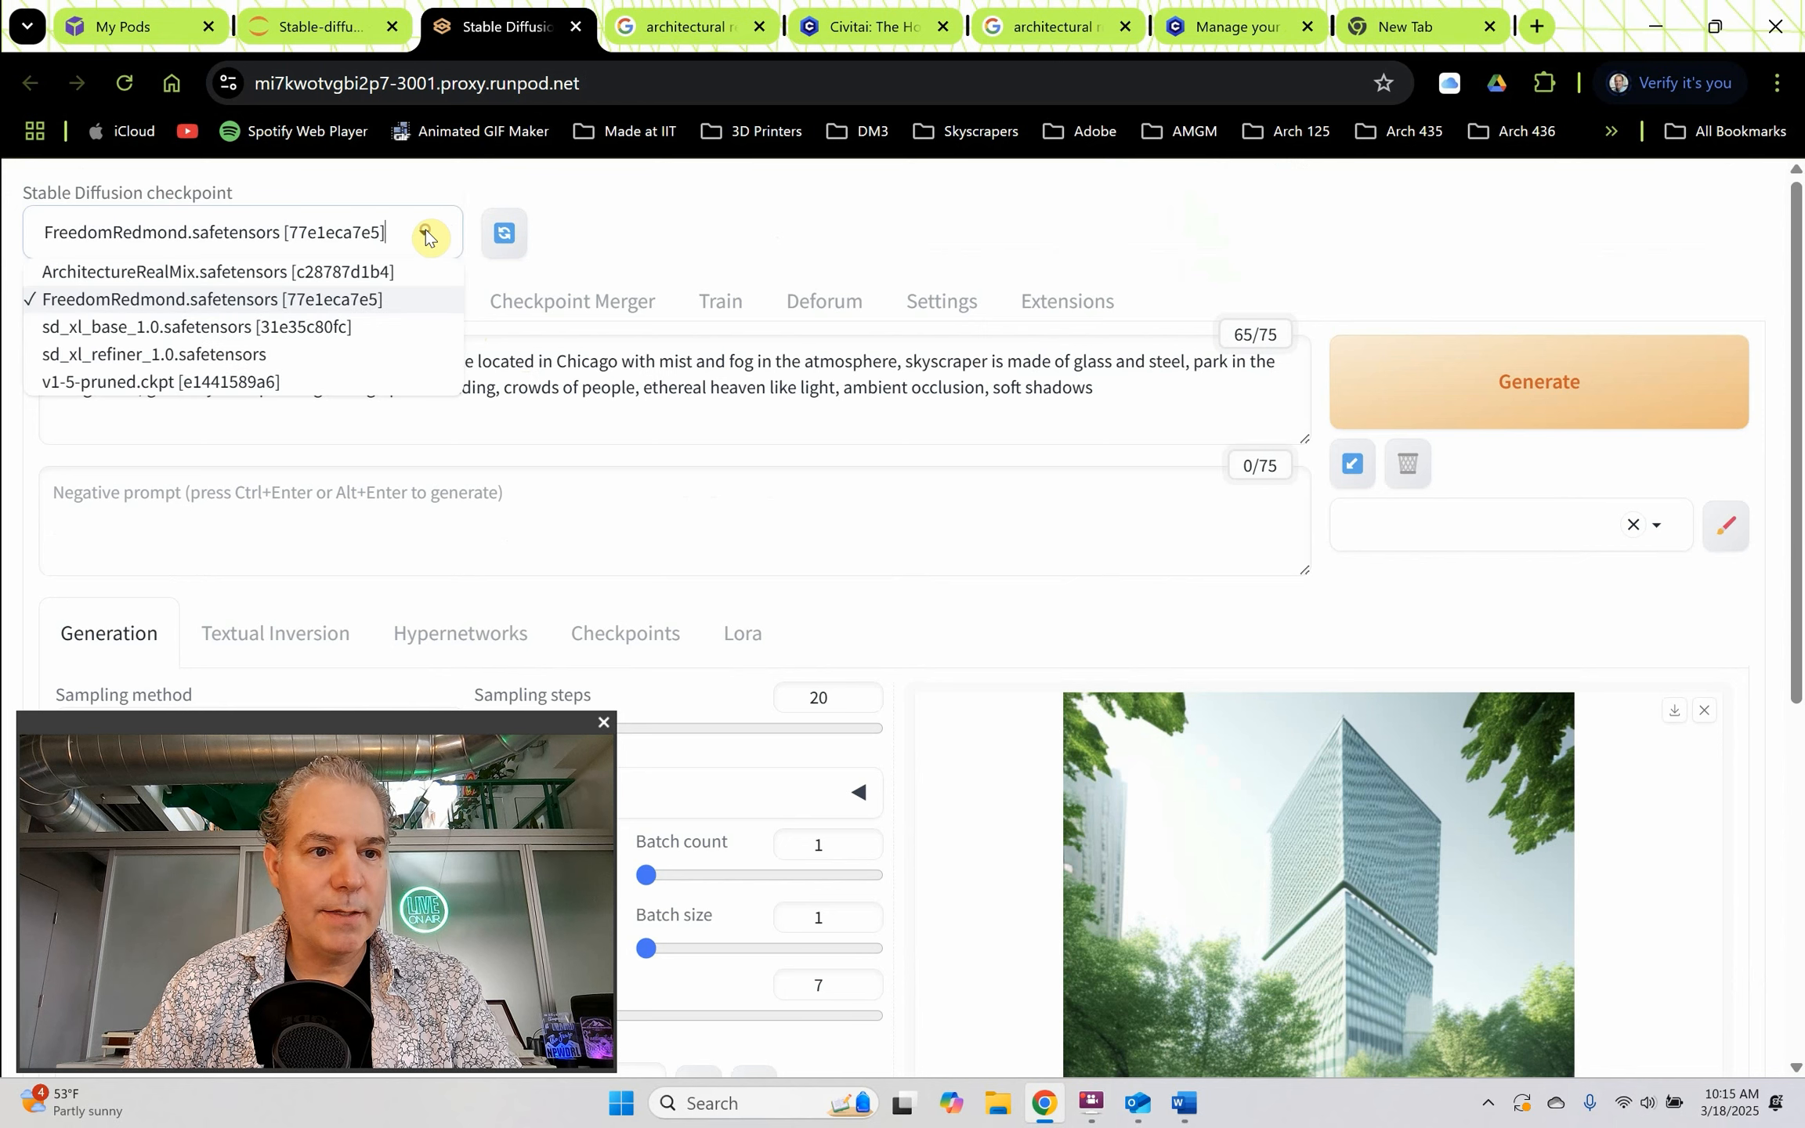
left_click(295, 274)
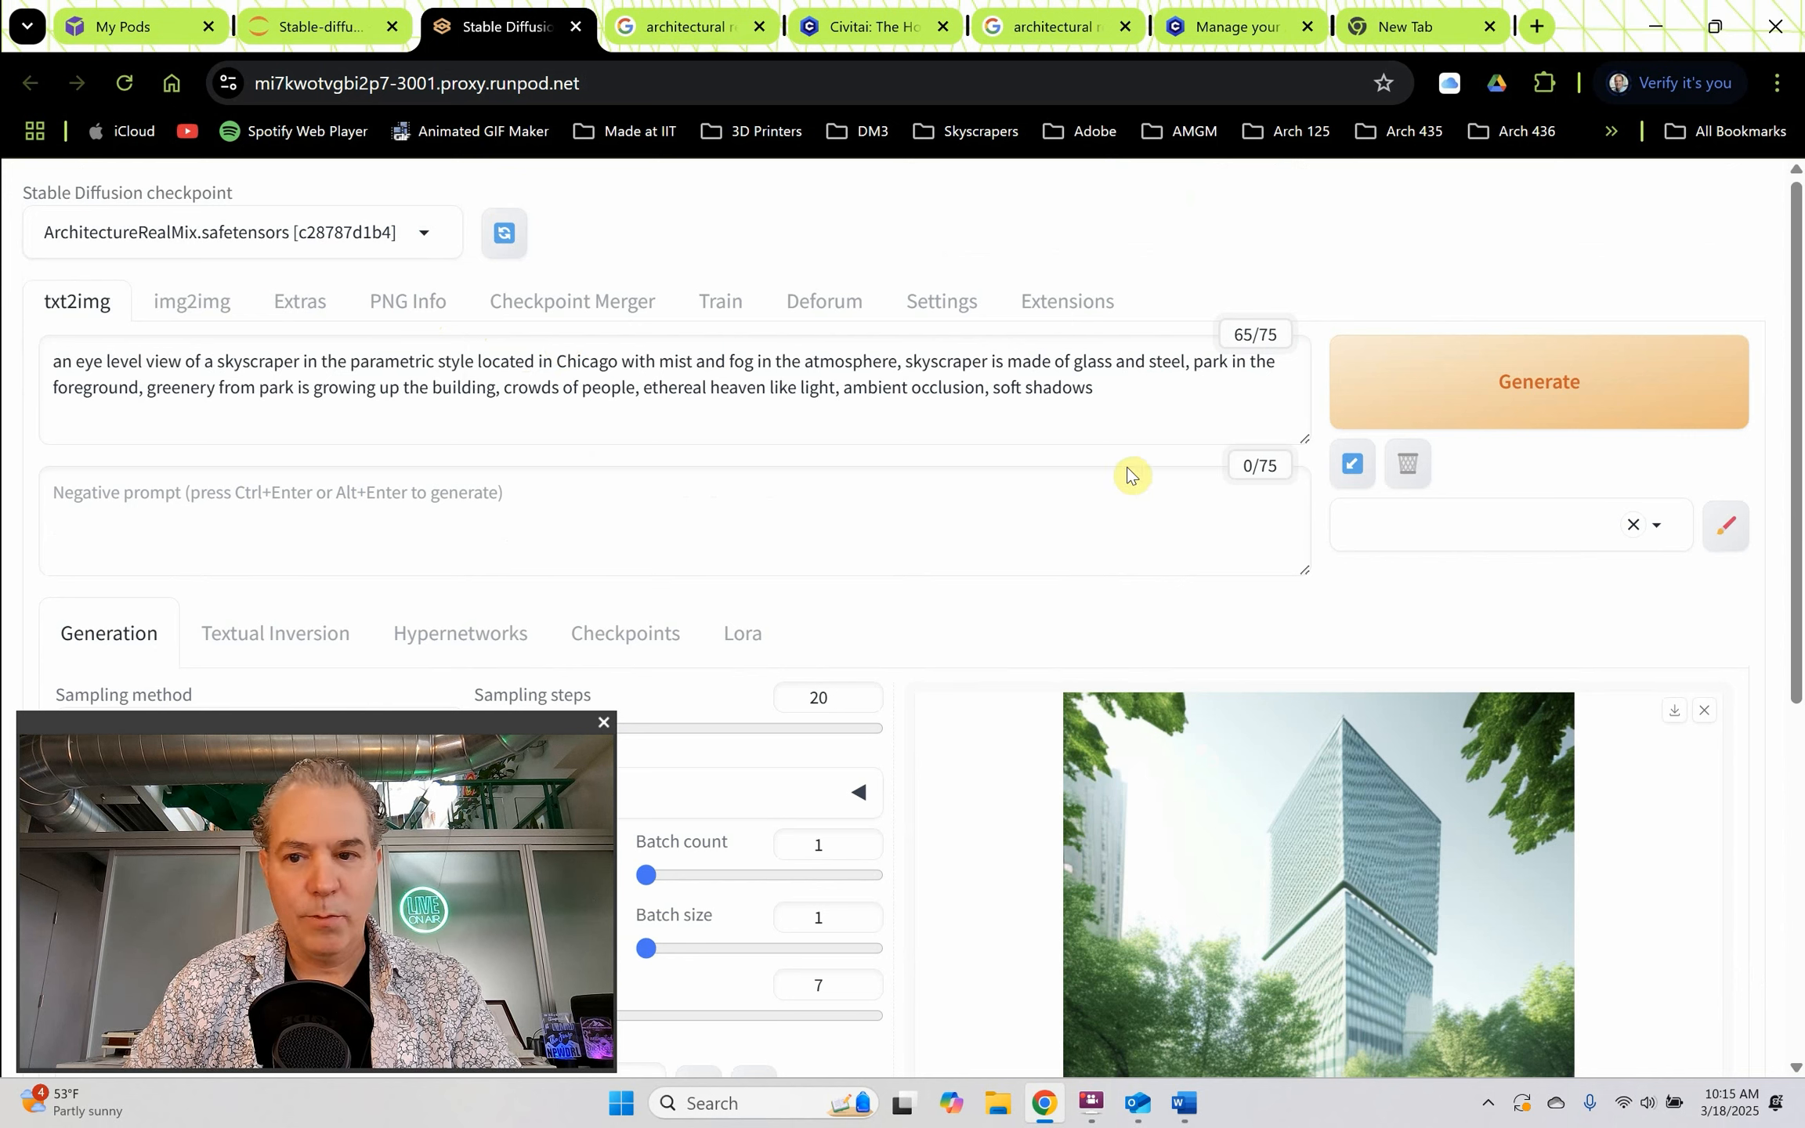
Step: Generate a glass skyscraper image from the existing Chicago prompt
left_click(1479, 415)
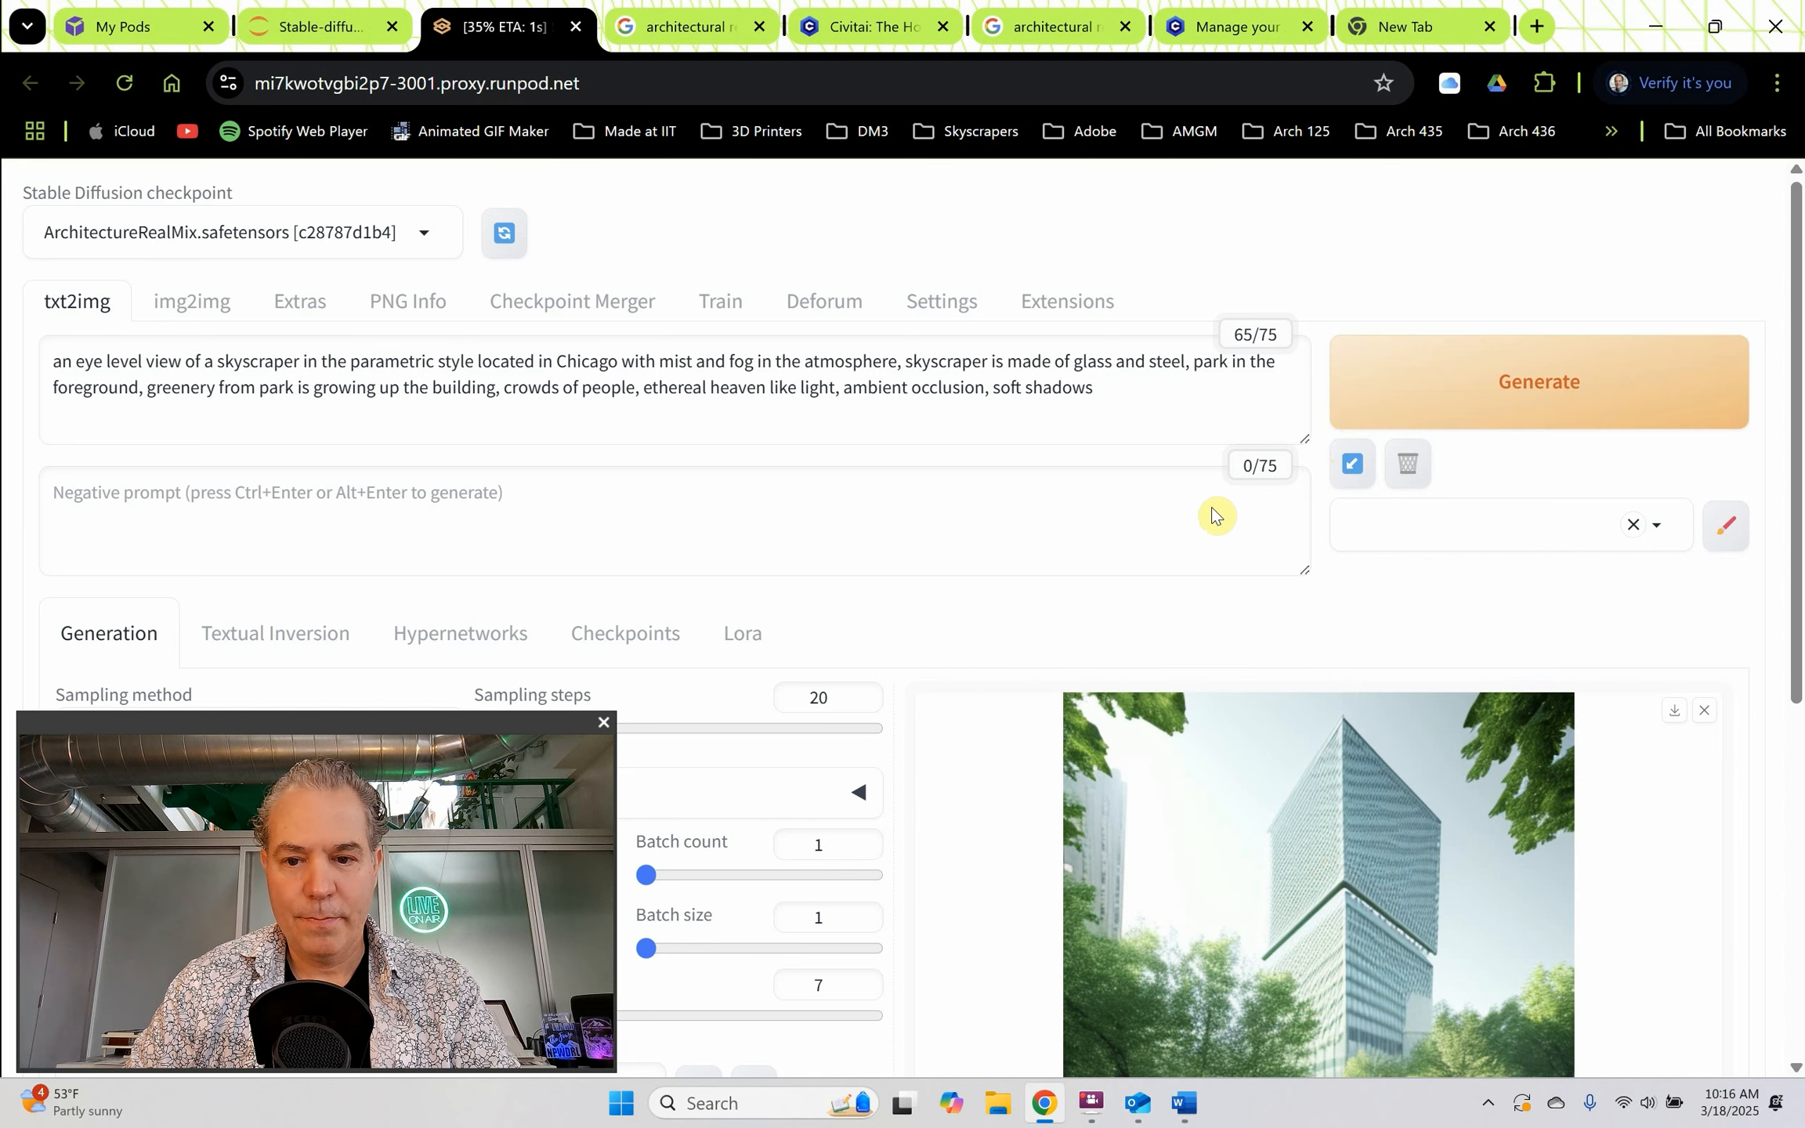
scroll(1212, 515, "down", 2)
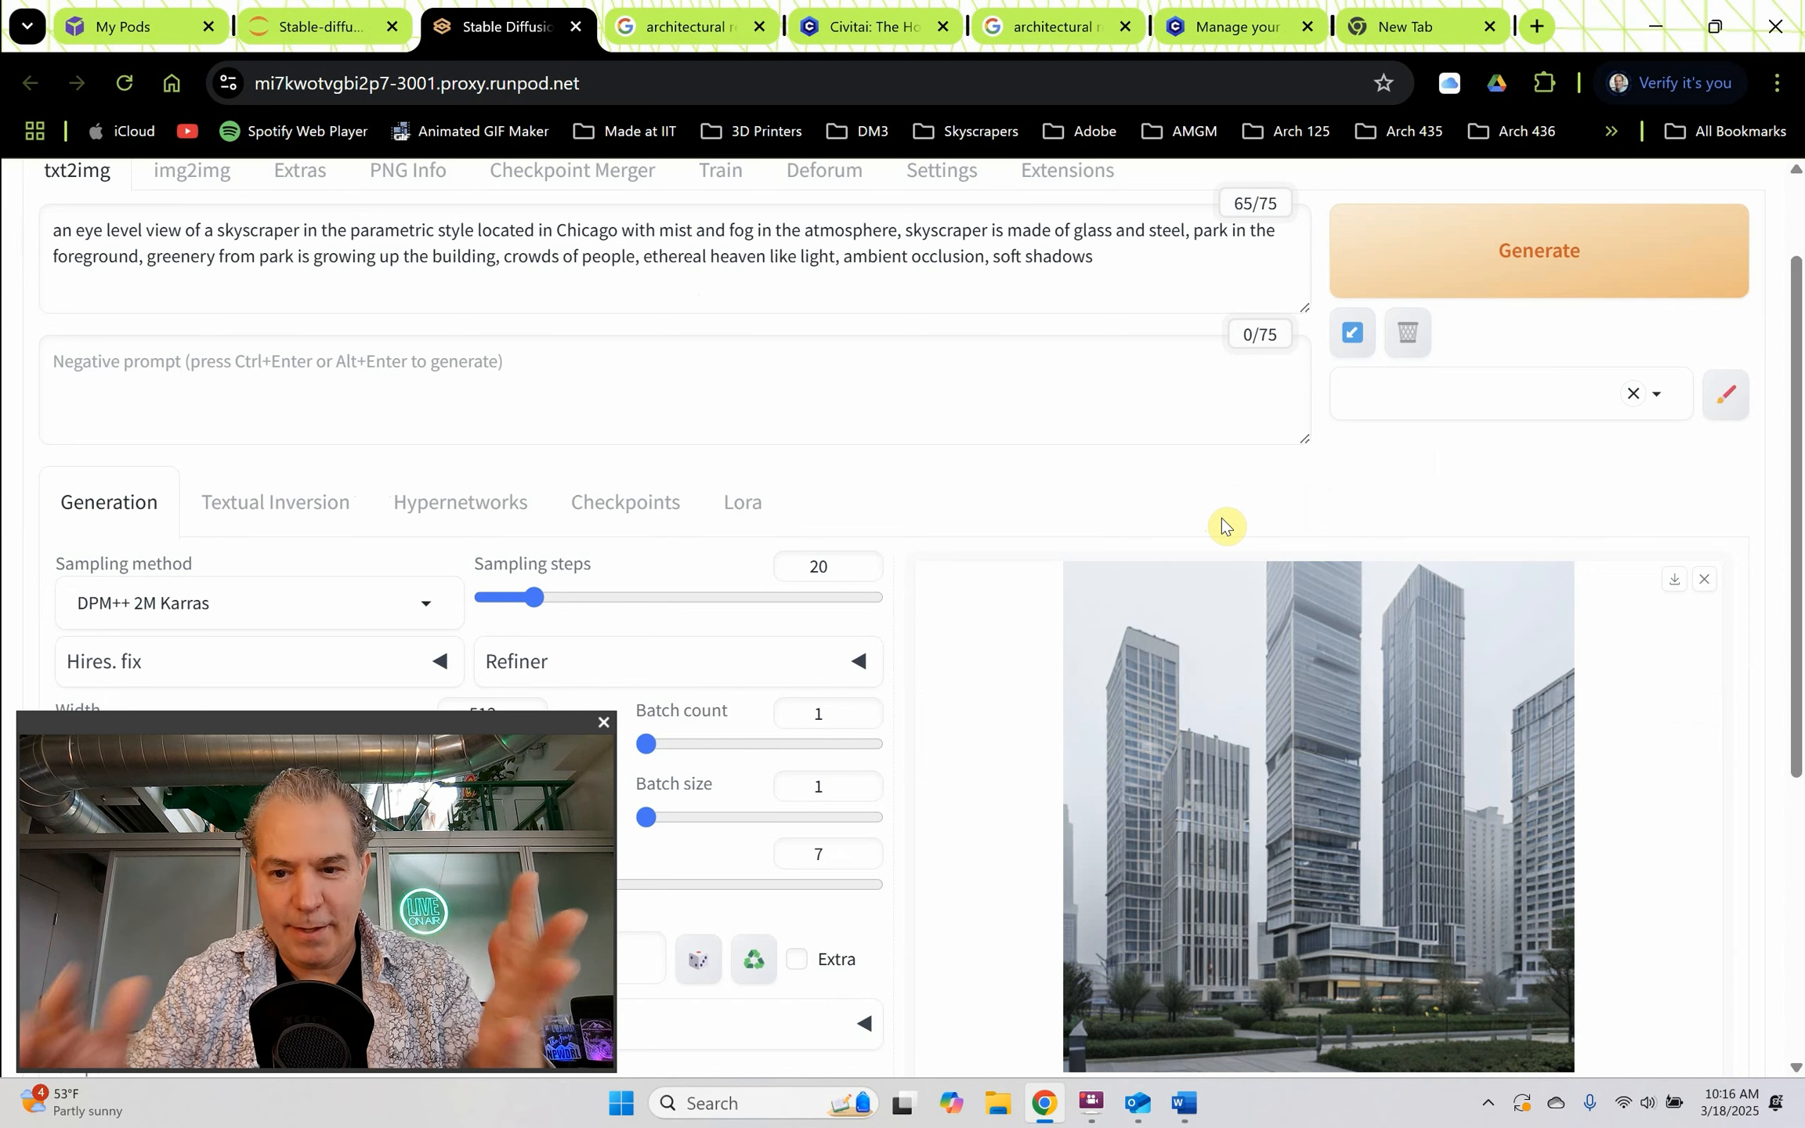
scroll(1221, 525, "up", 2)
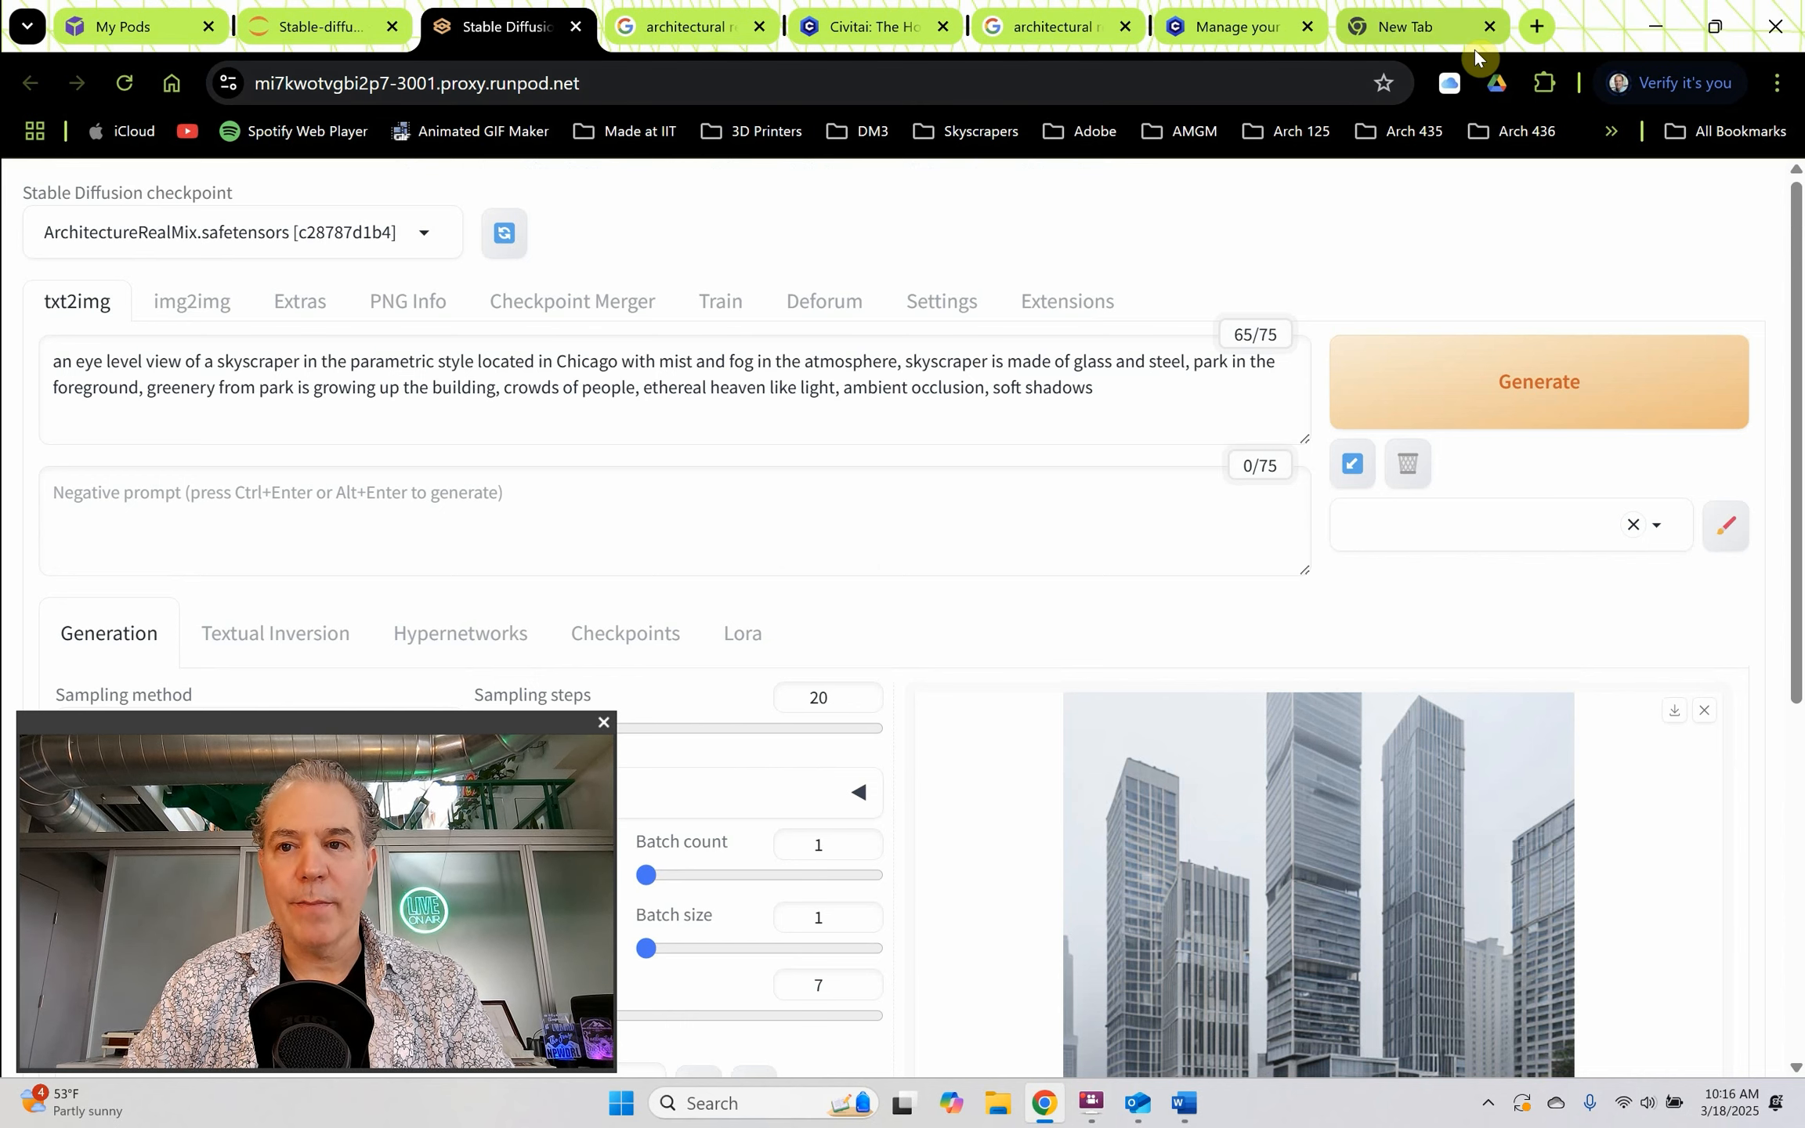
Step: Search Google for 'dreamshaper civitai' in the new tab
left_click(1449, 32)
left_click(686, 78)
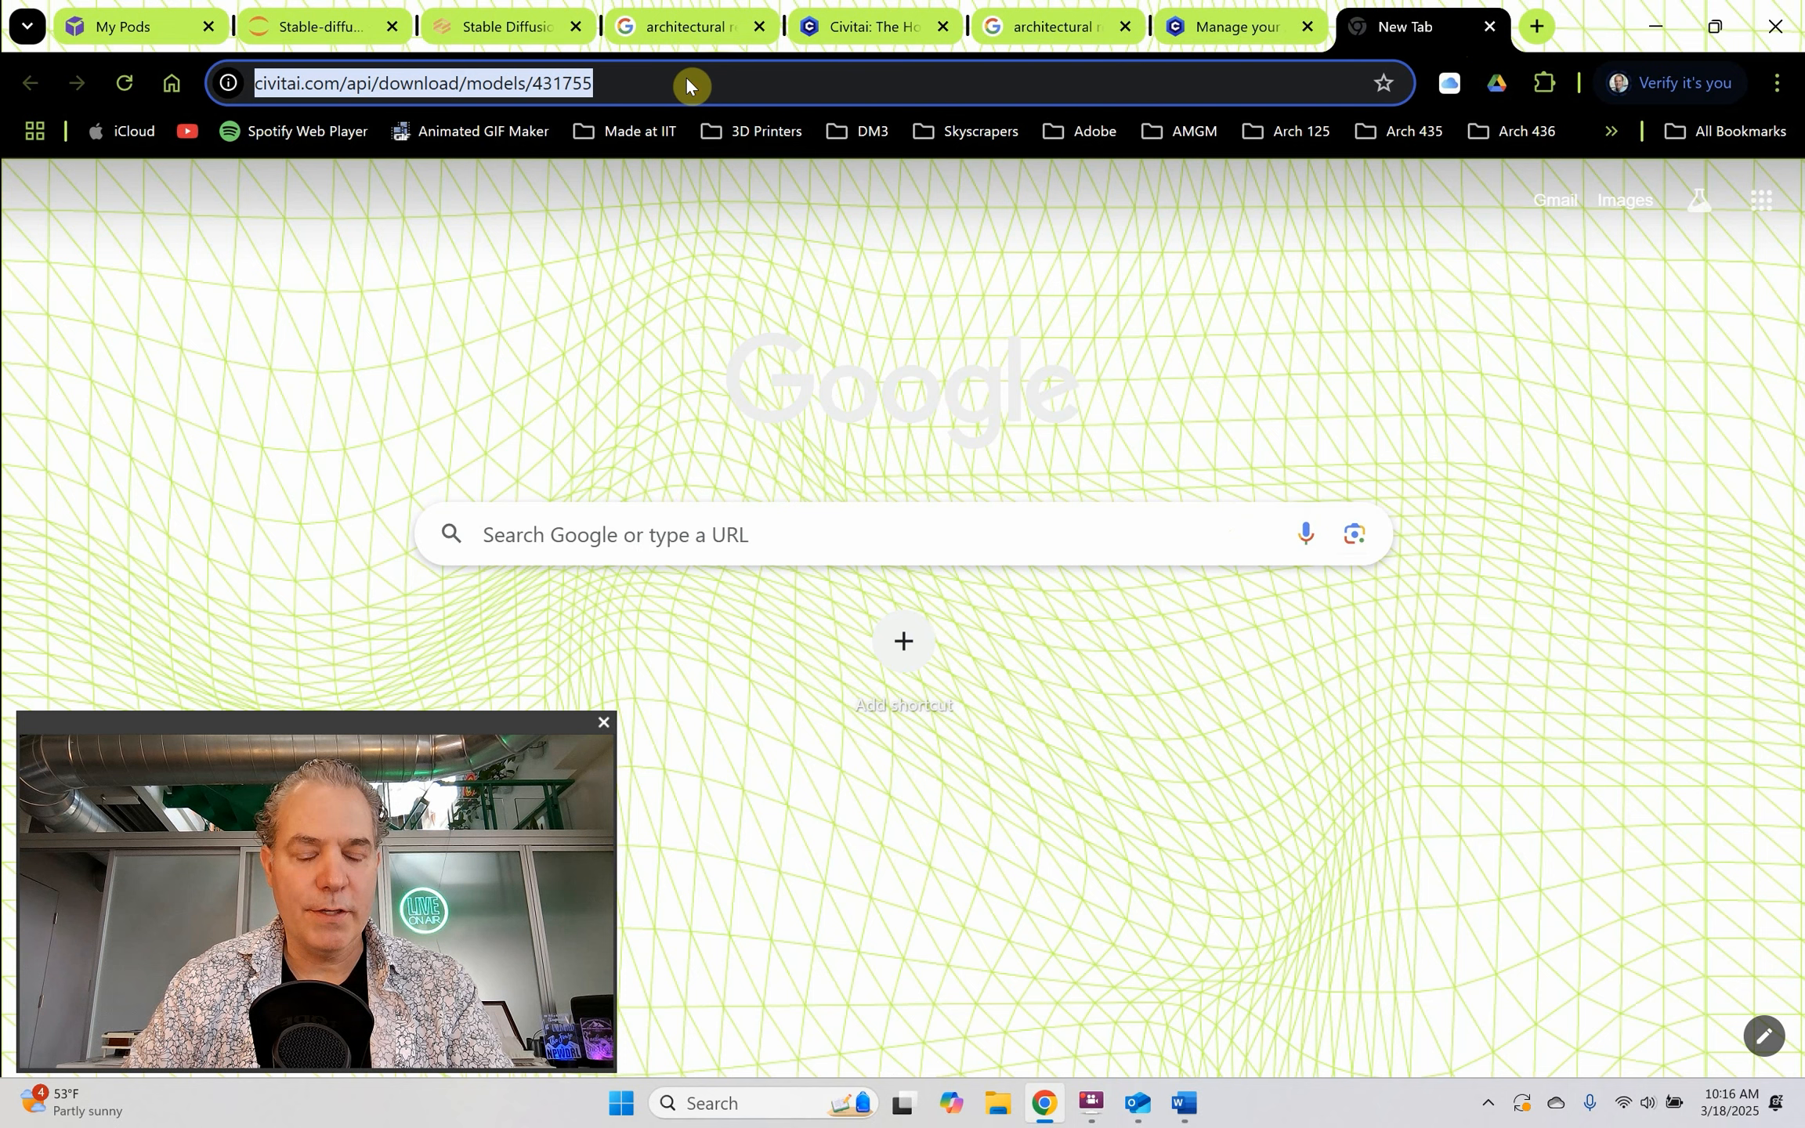
type("dresm")
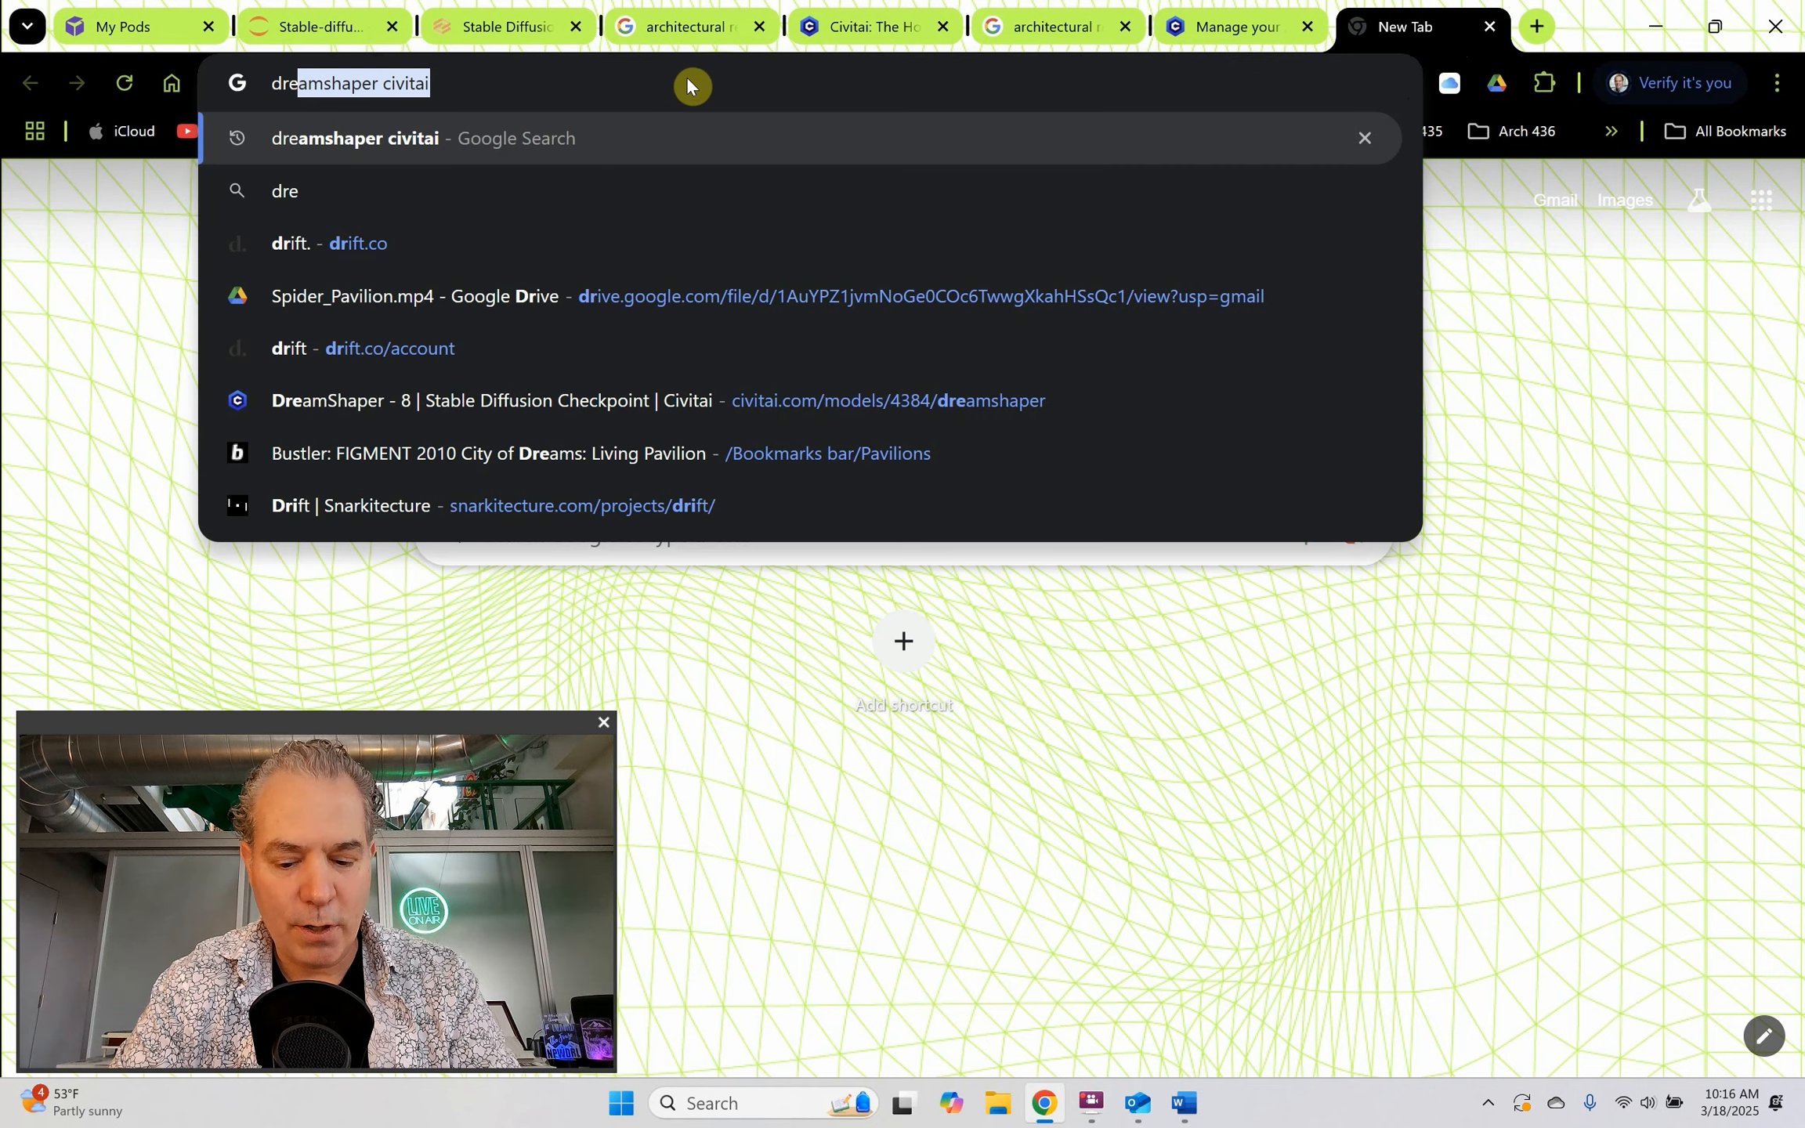
key("BackSpace")
key("BackSpace")
type("am")
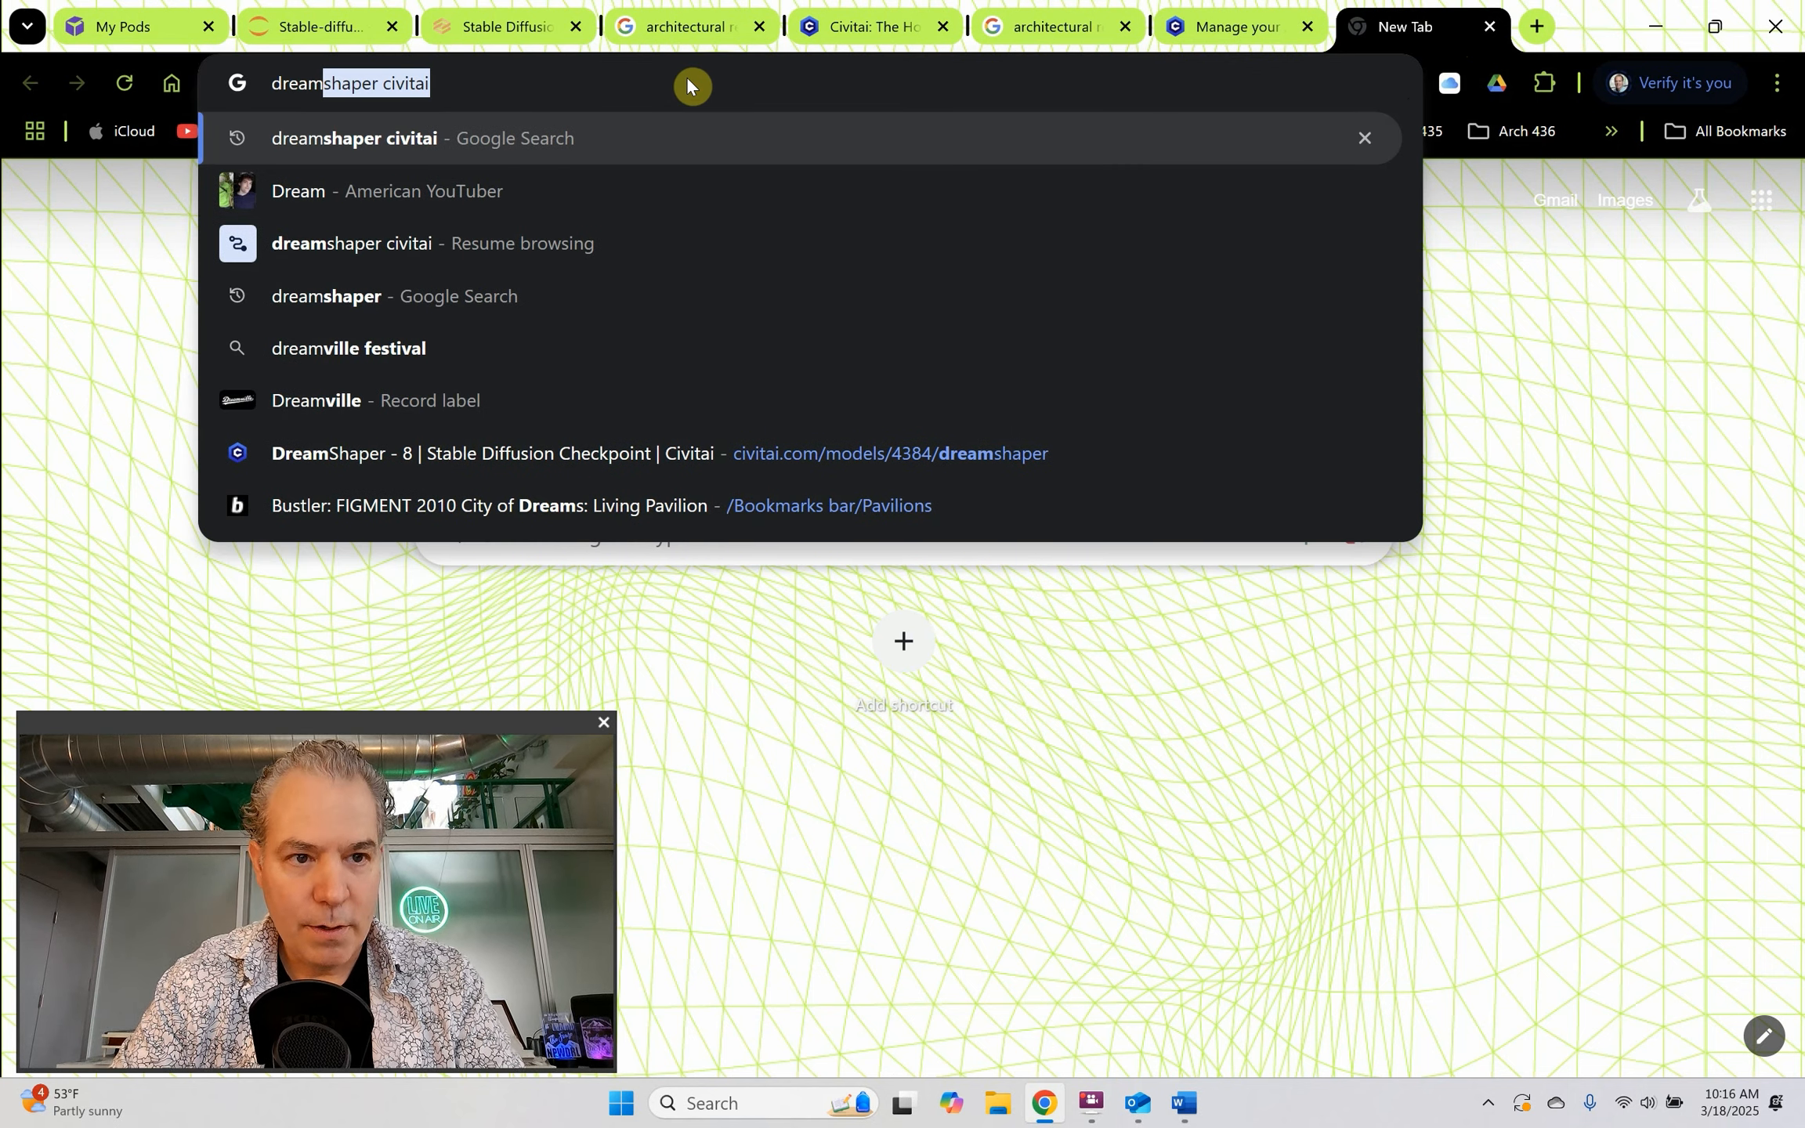
key("Right")
key("Return")
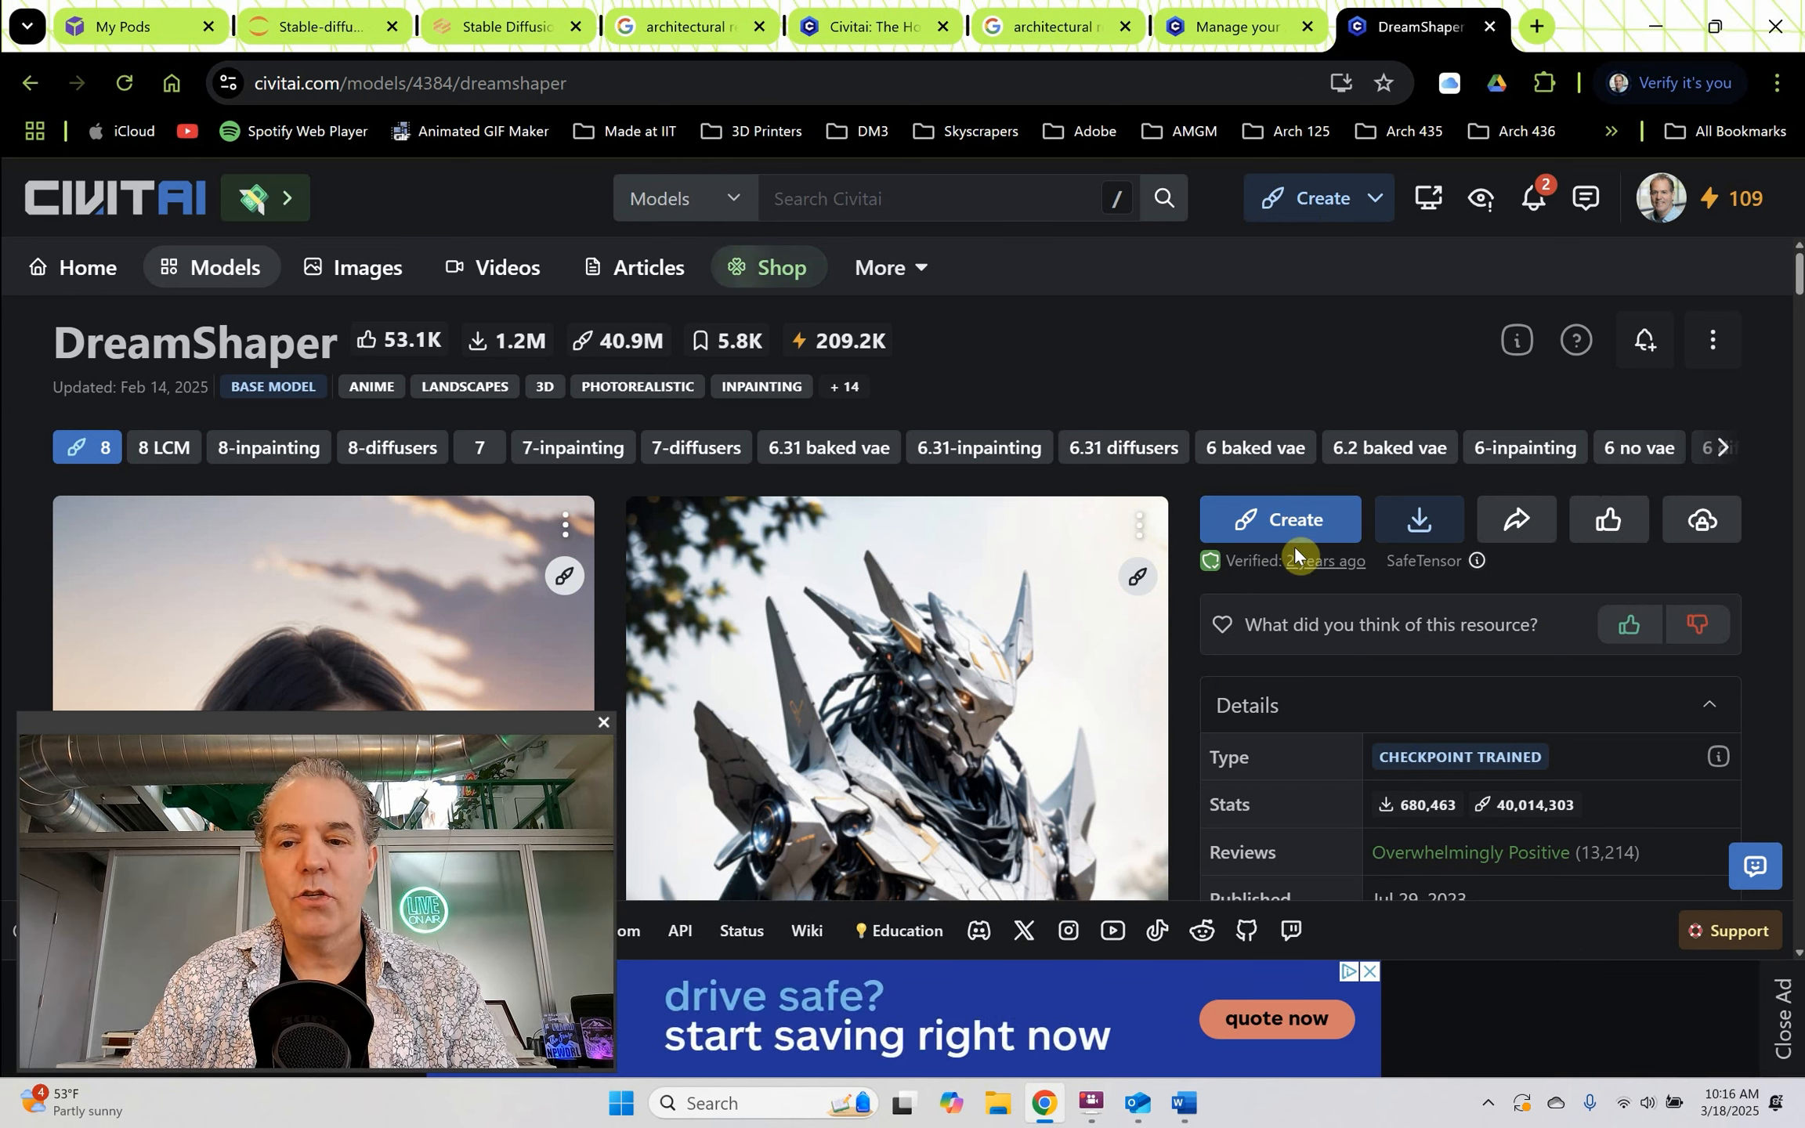
Step: Copy the download link address from Civitai's DreamShaper page
right_click(1300, 523)
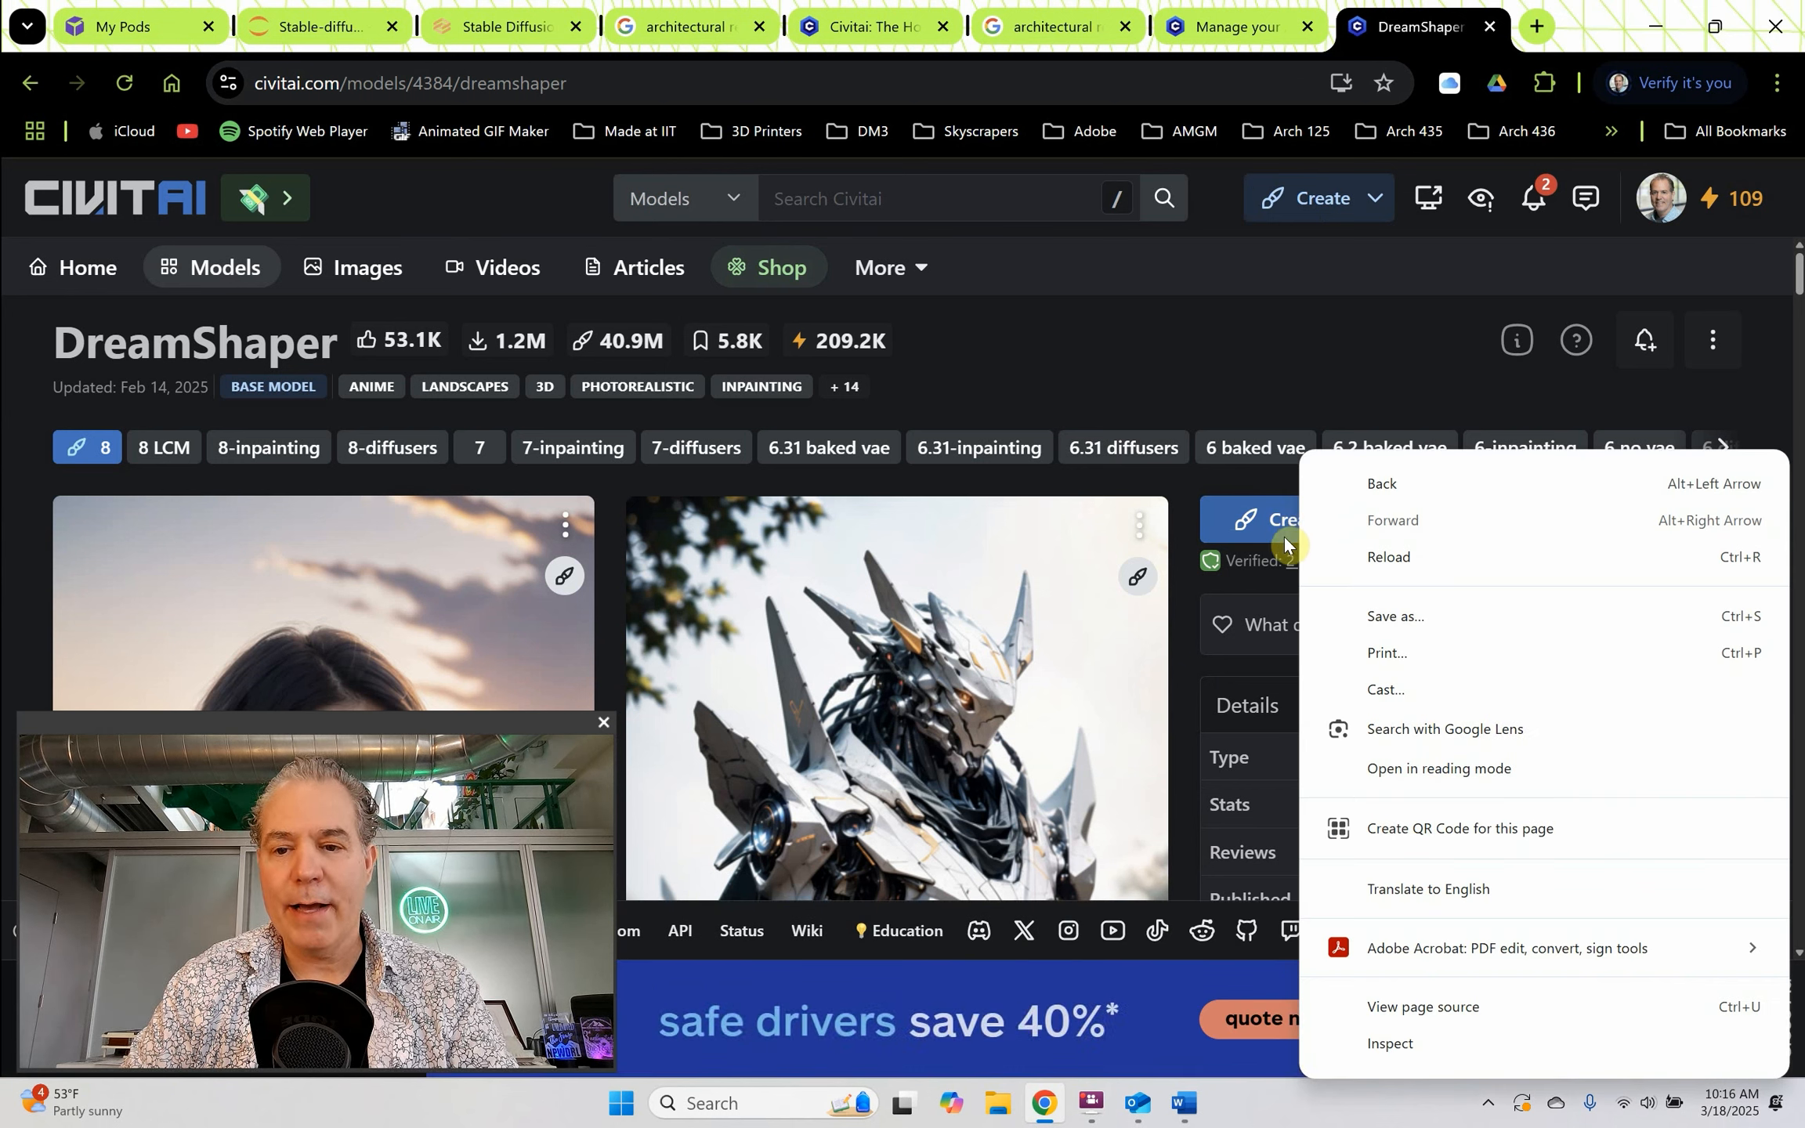
left_click(1303, 420)
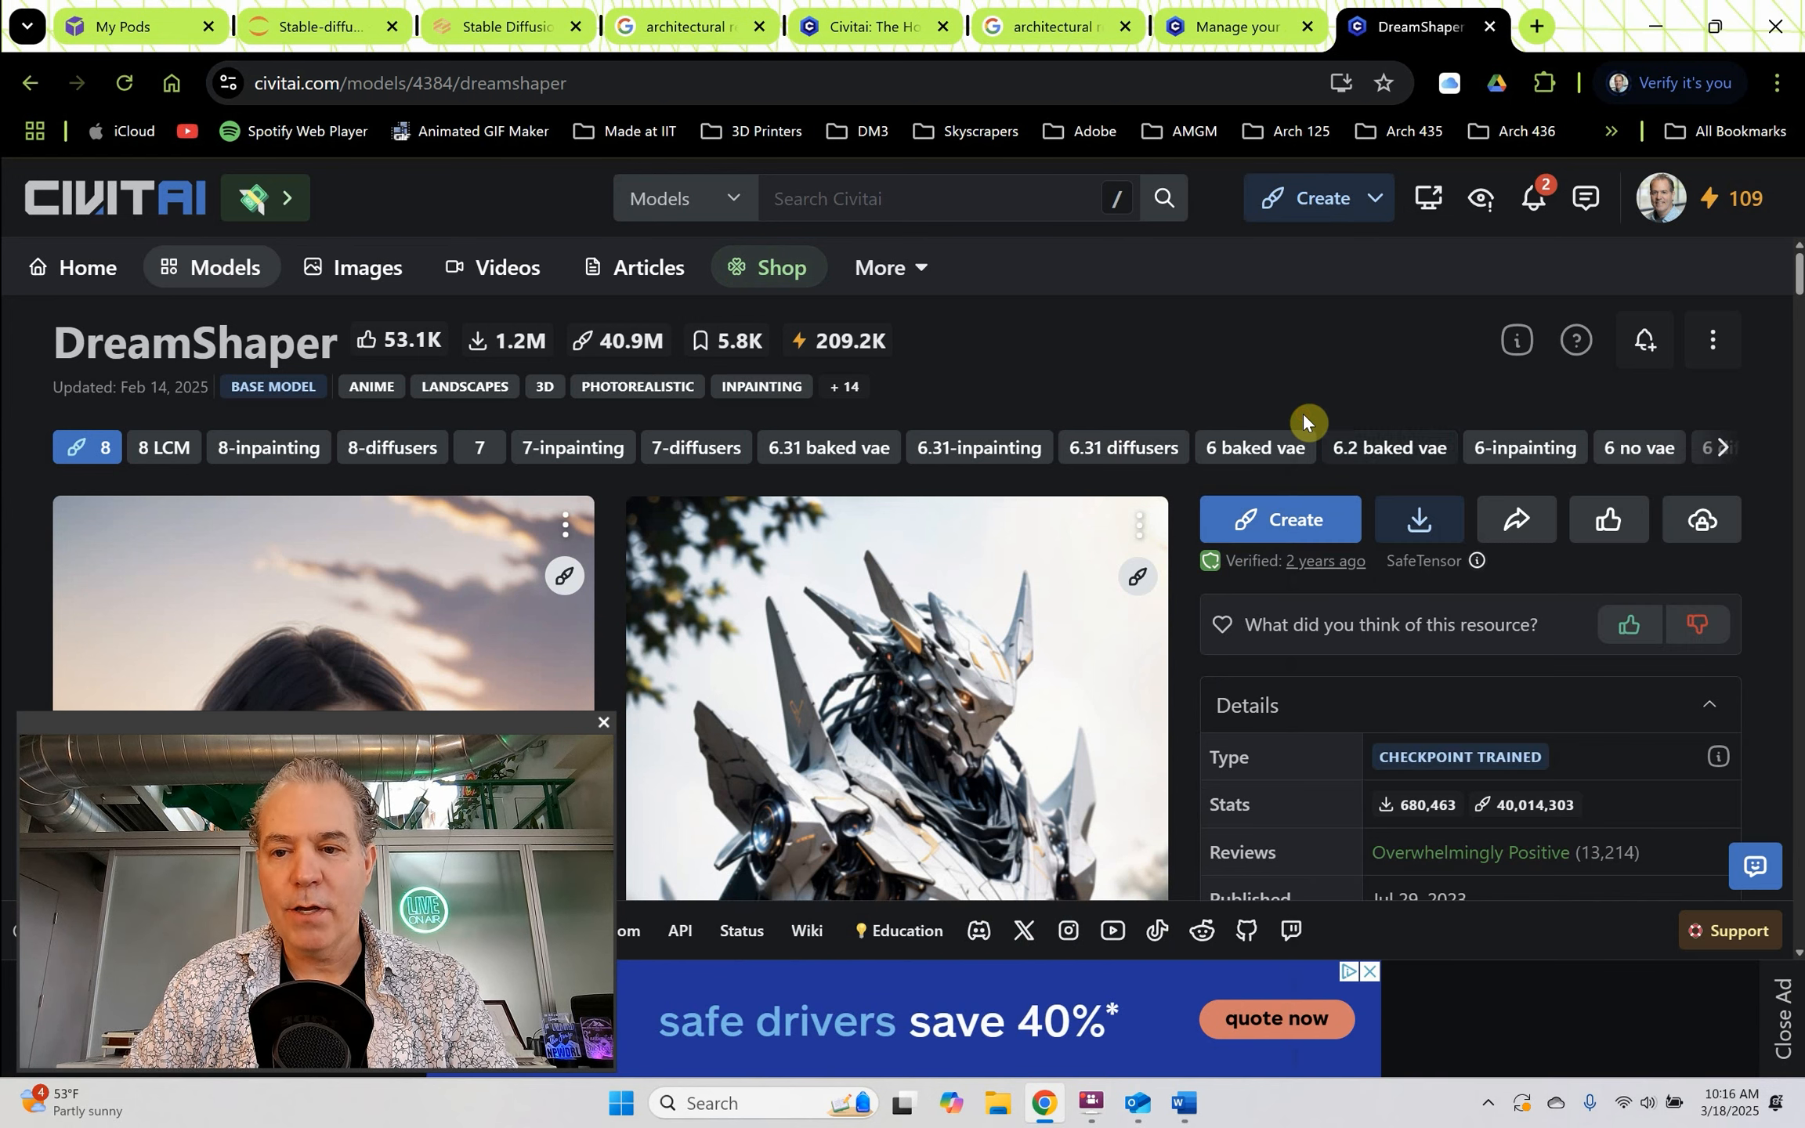
right_click(1432, 525)
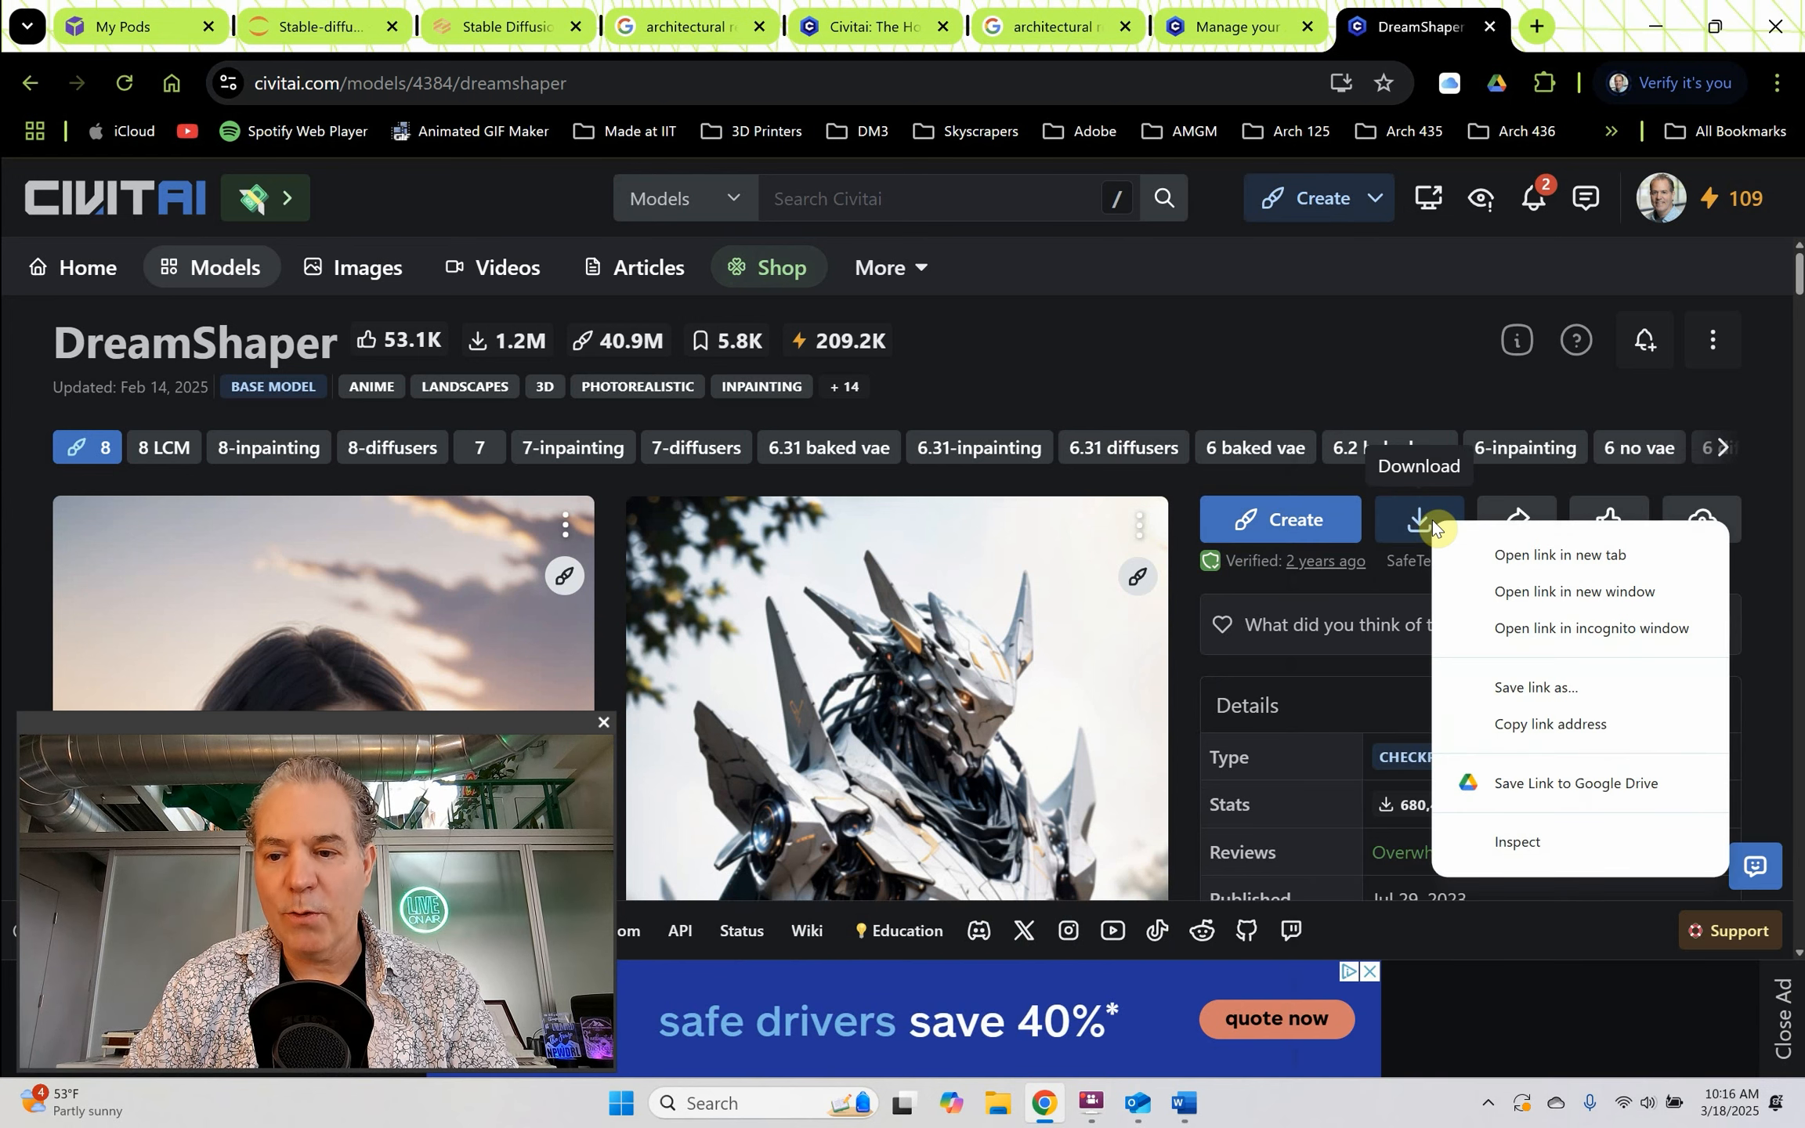
left_click(1555, 727)
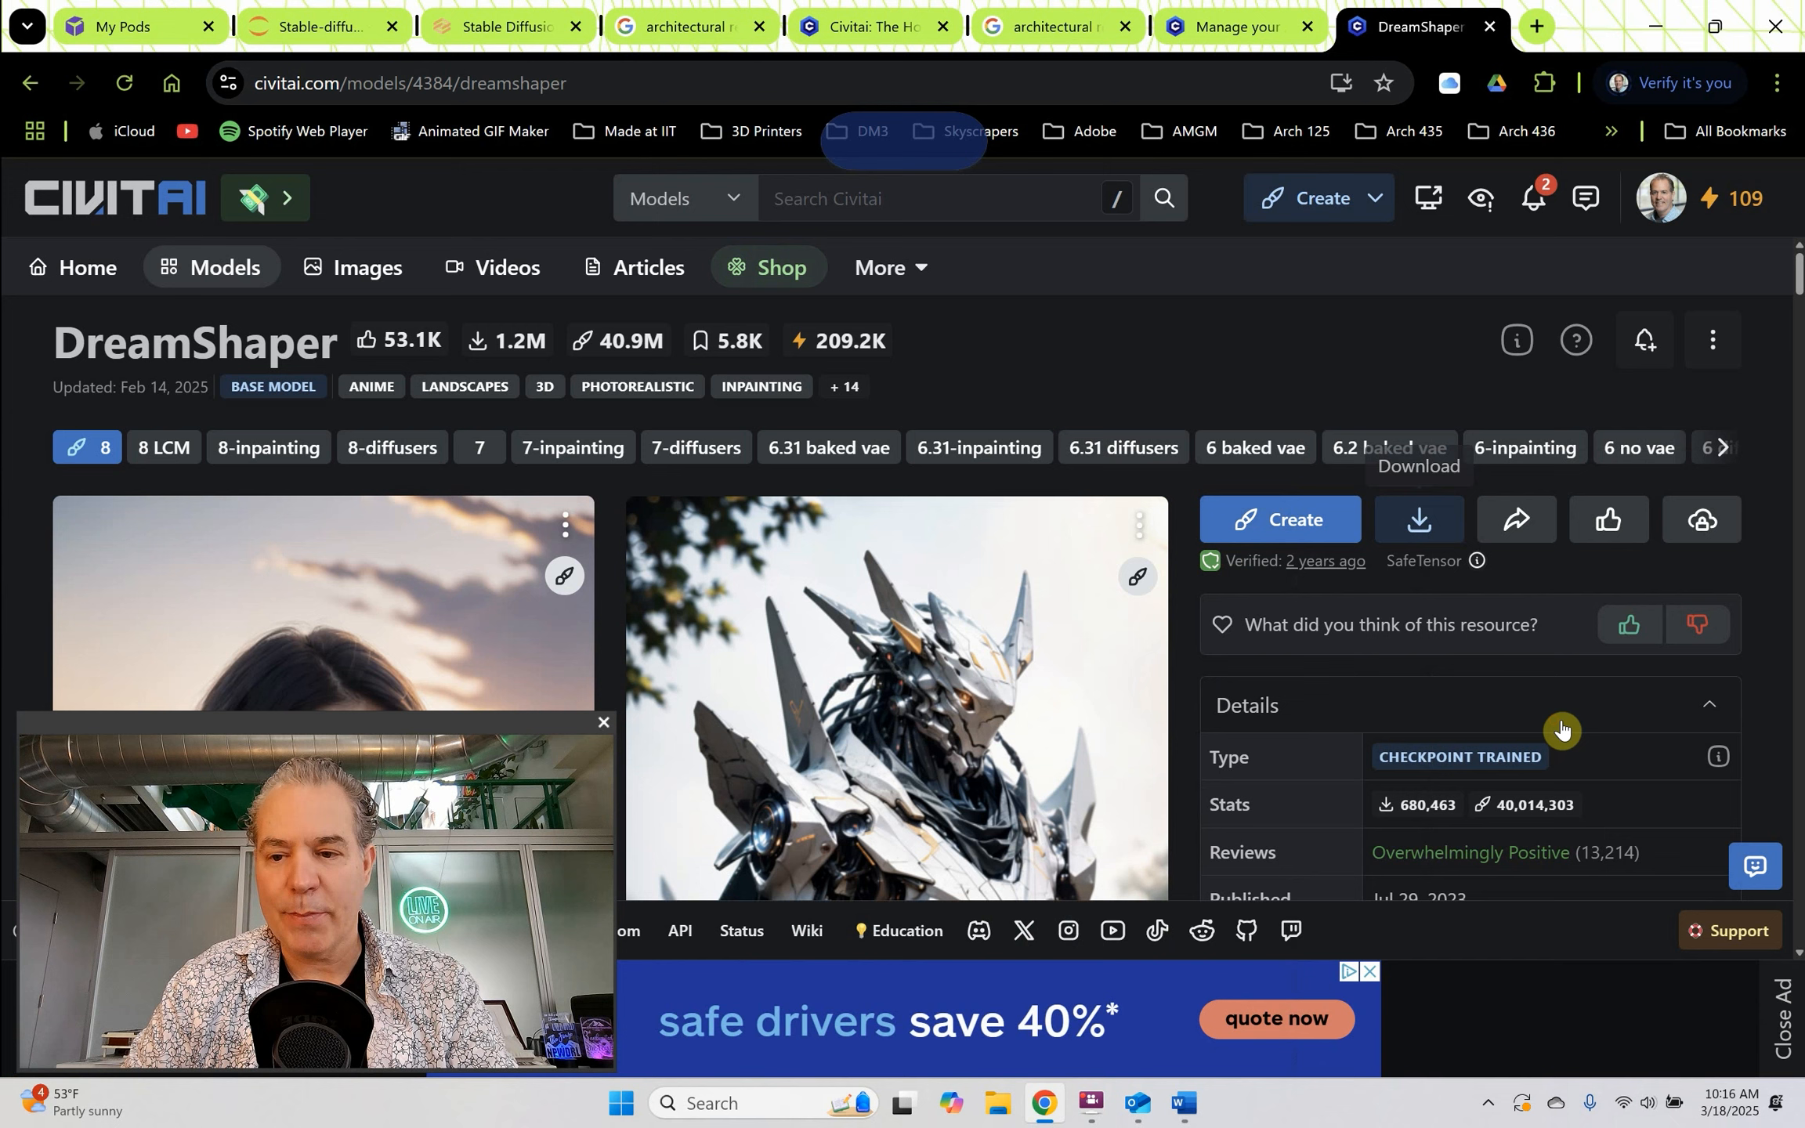
Step: Paste the DreamShaper download URL on a new line below its link in Word
left_click(1183, 1100)
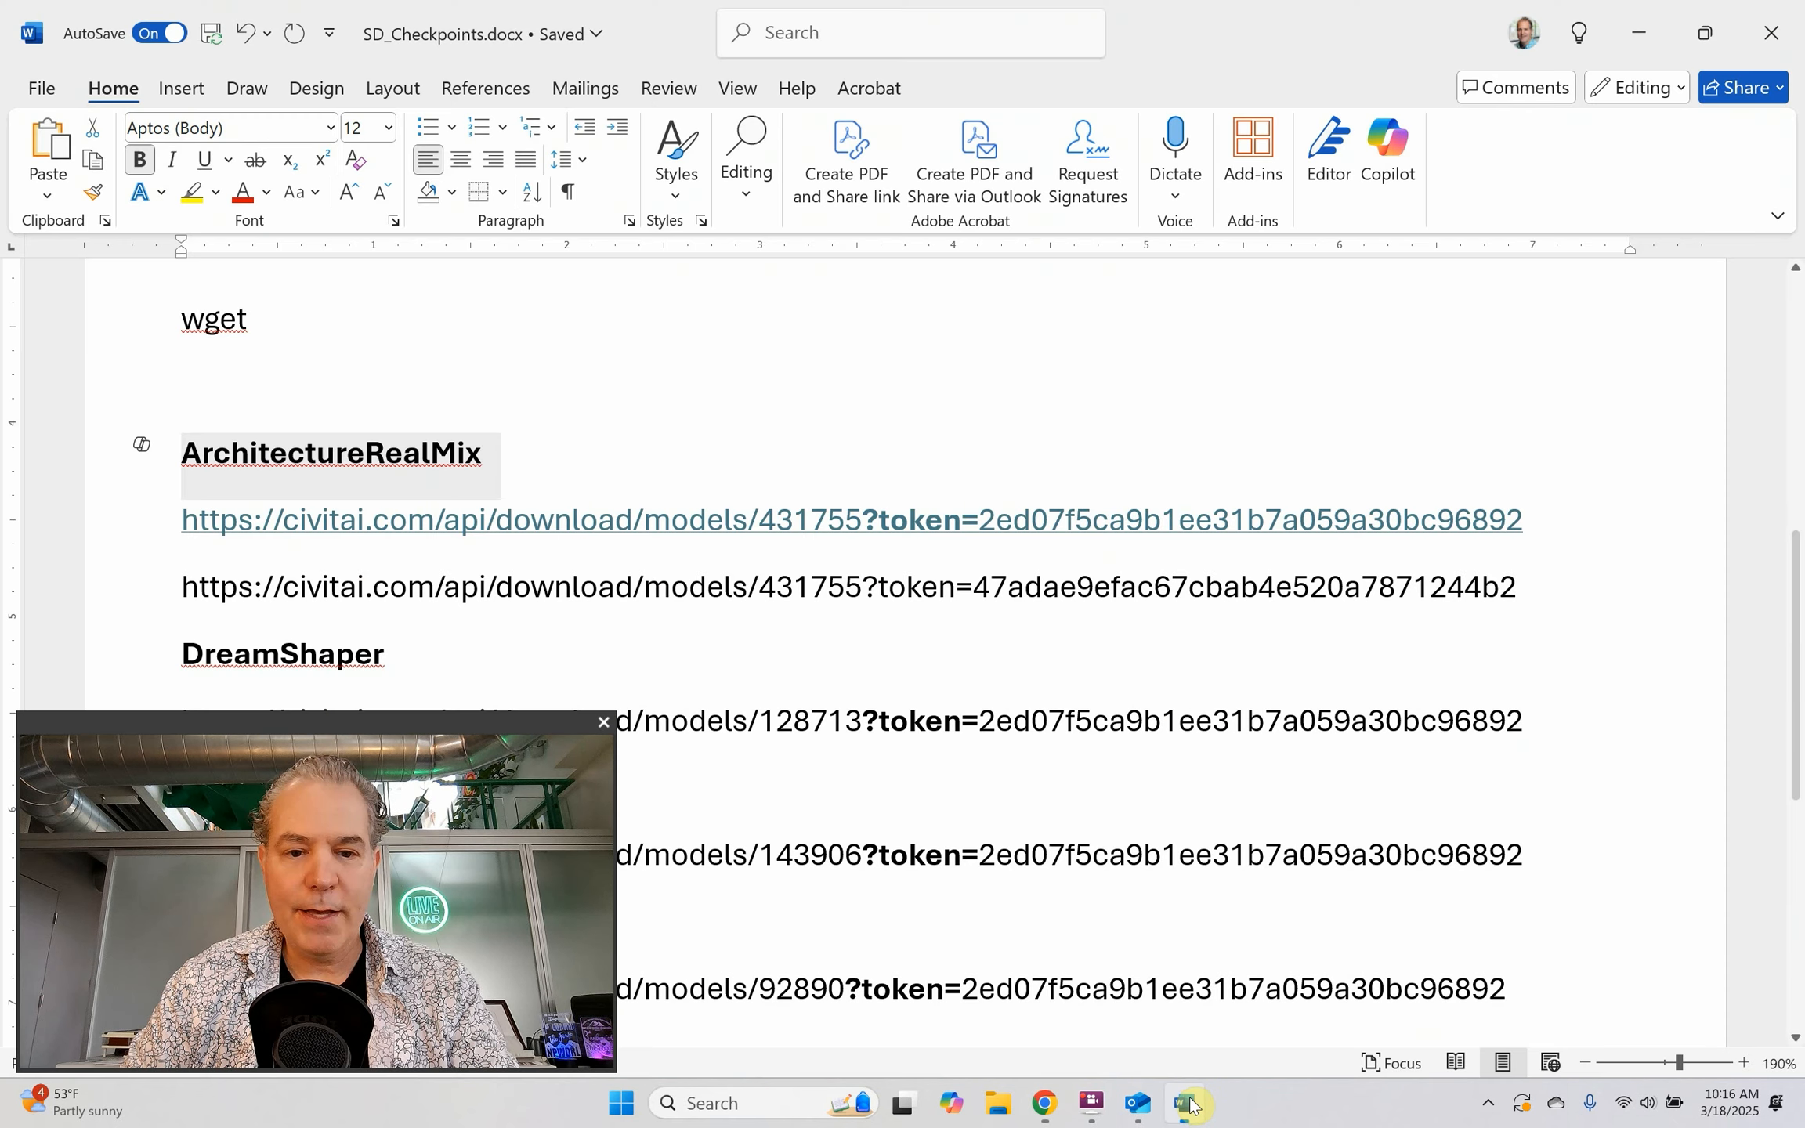
scroll(1200, 693, "down", 5)
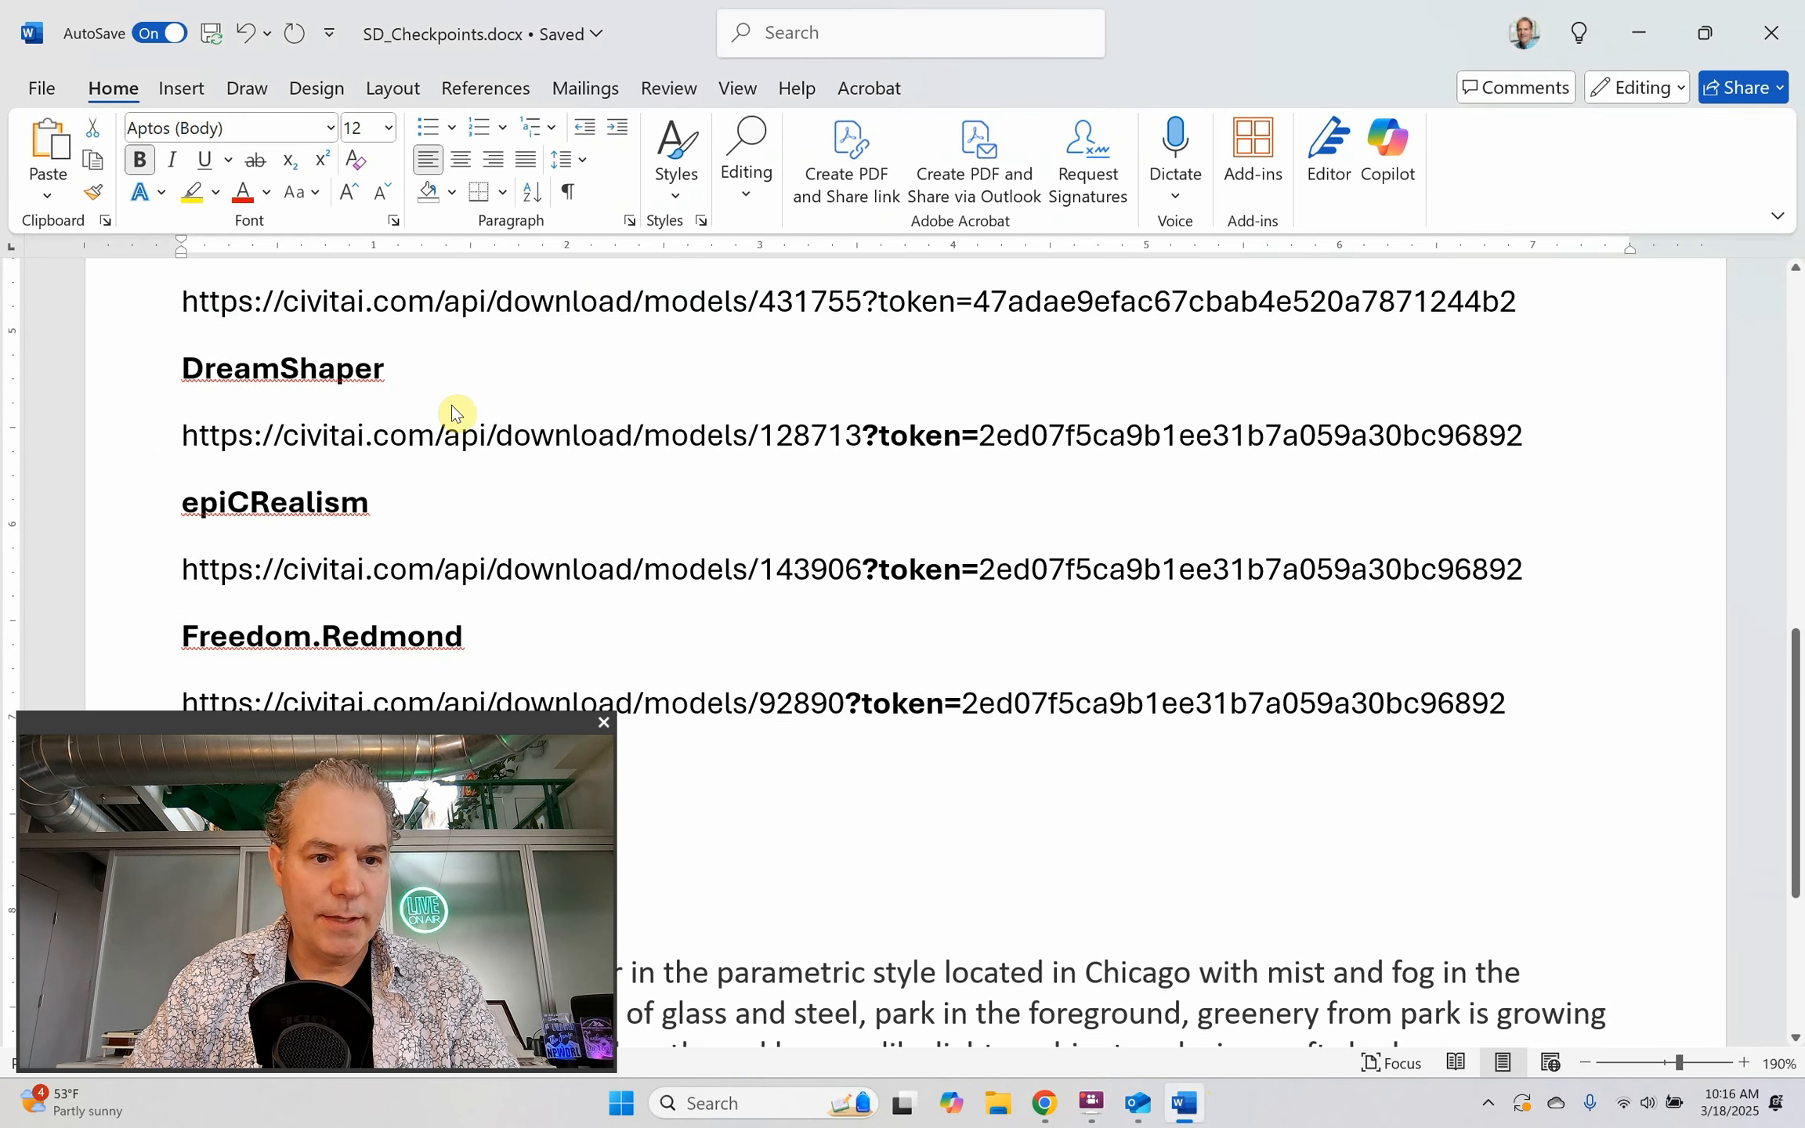
left_click(1525, 435)
key("Return")
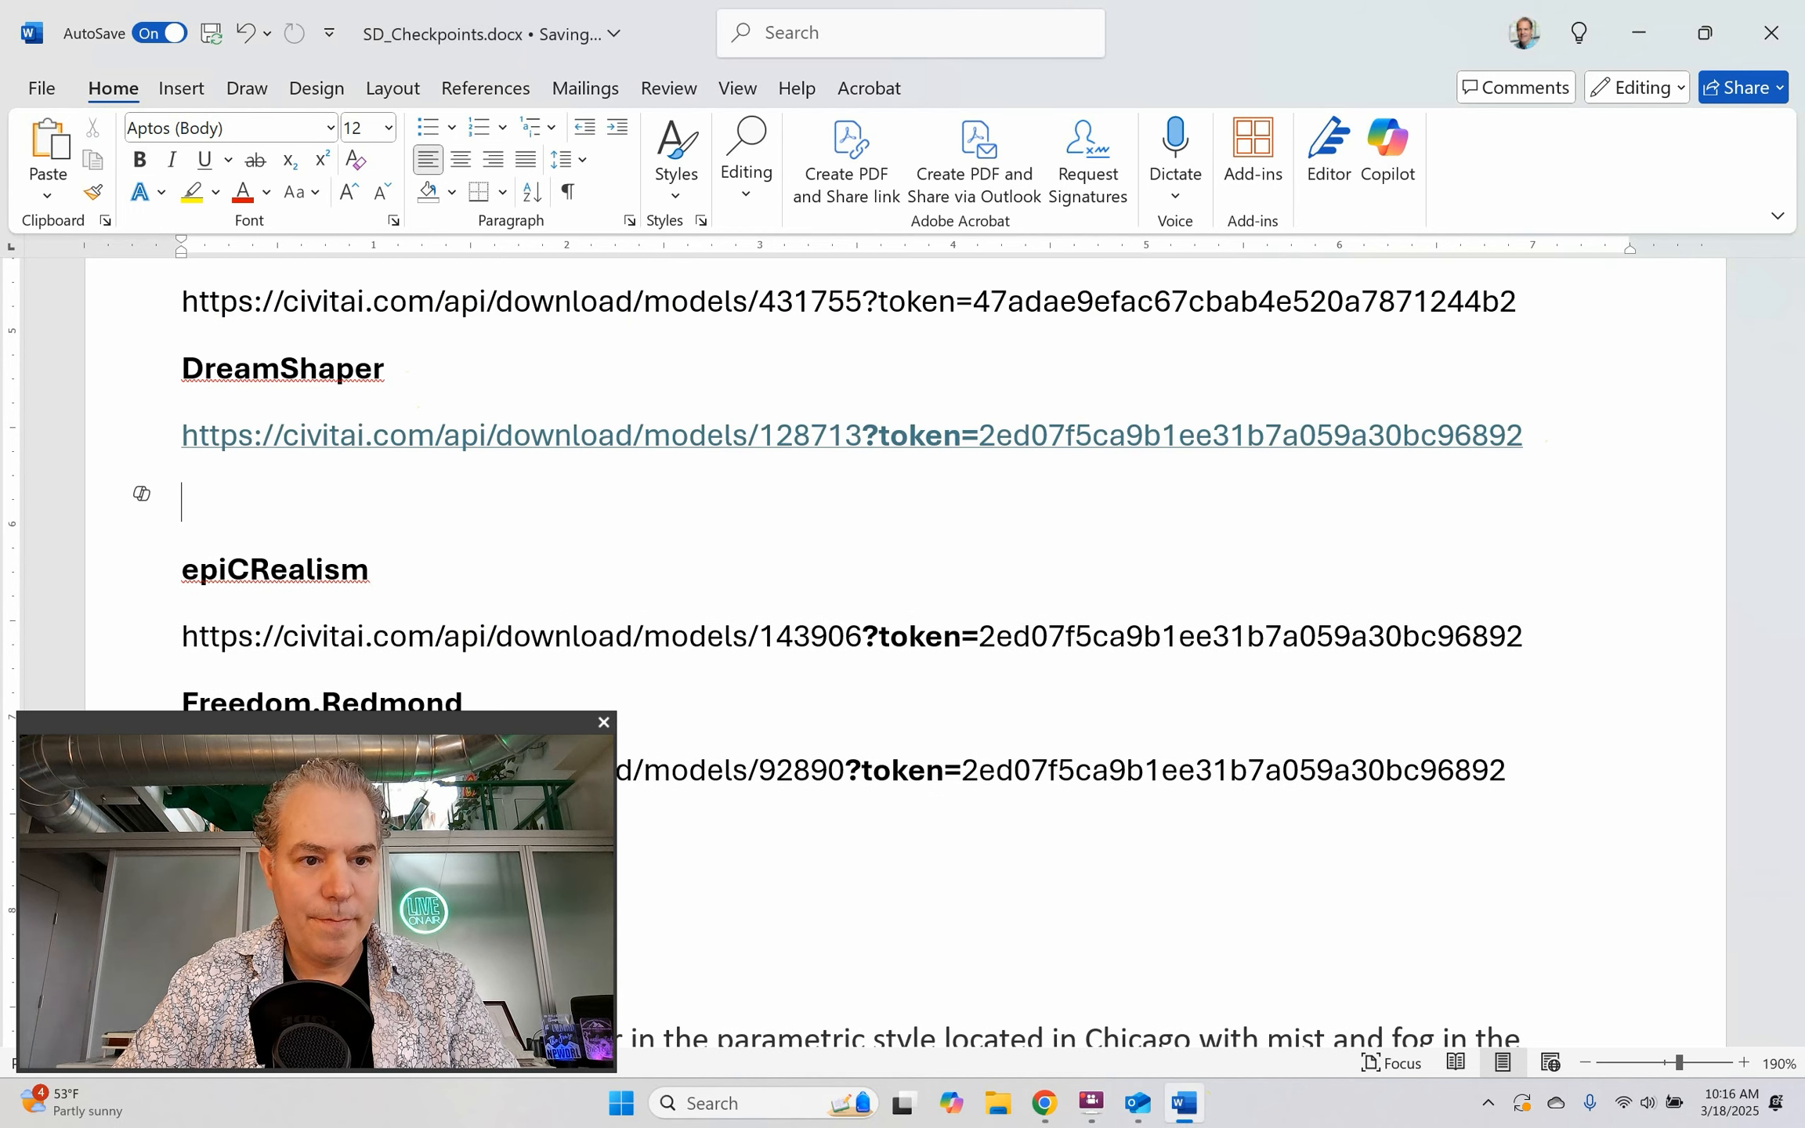
key("ctrl+v")
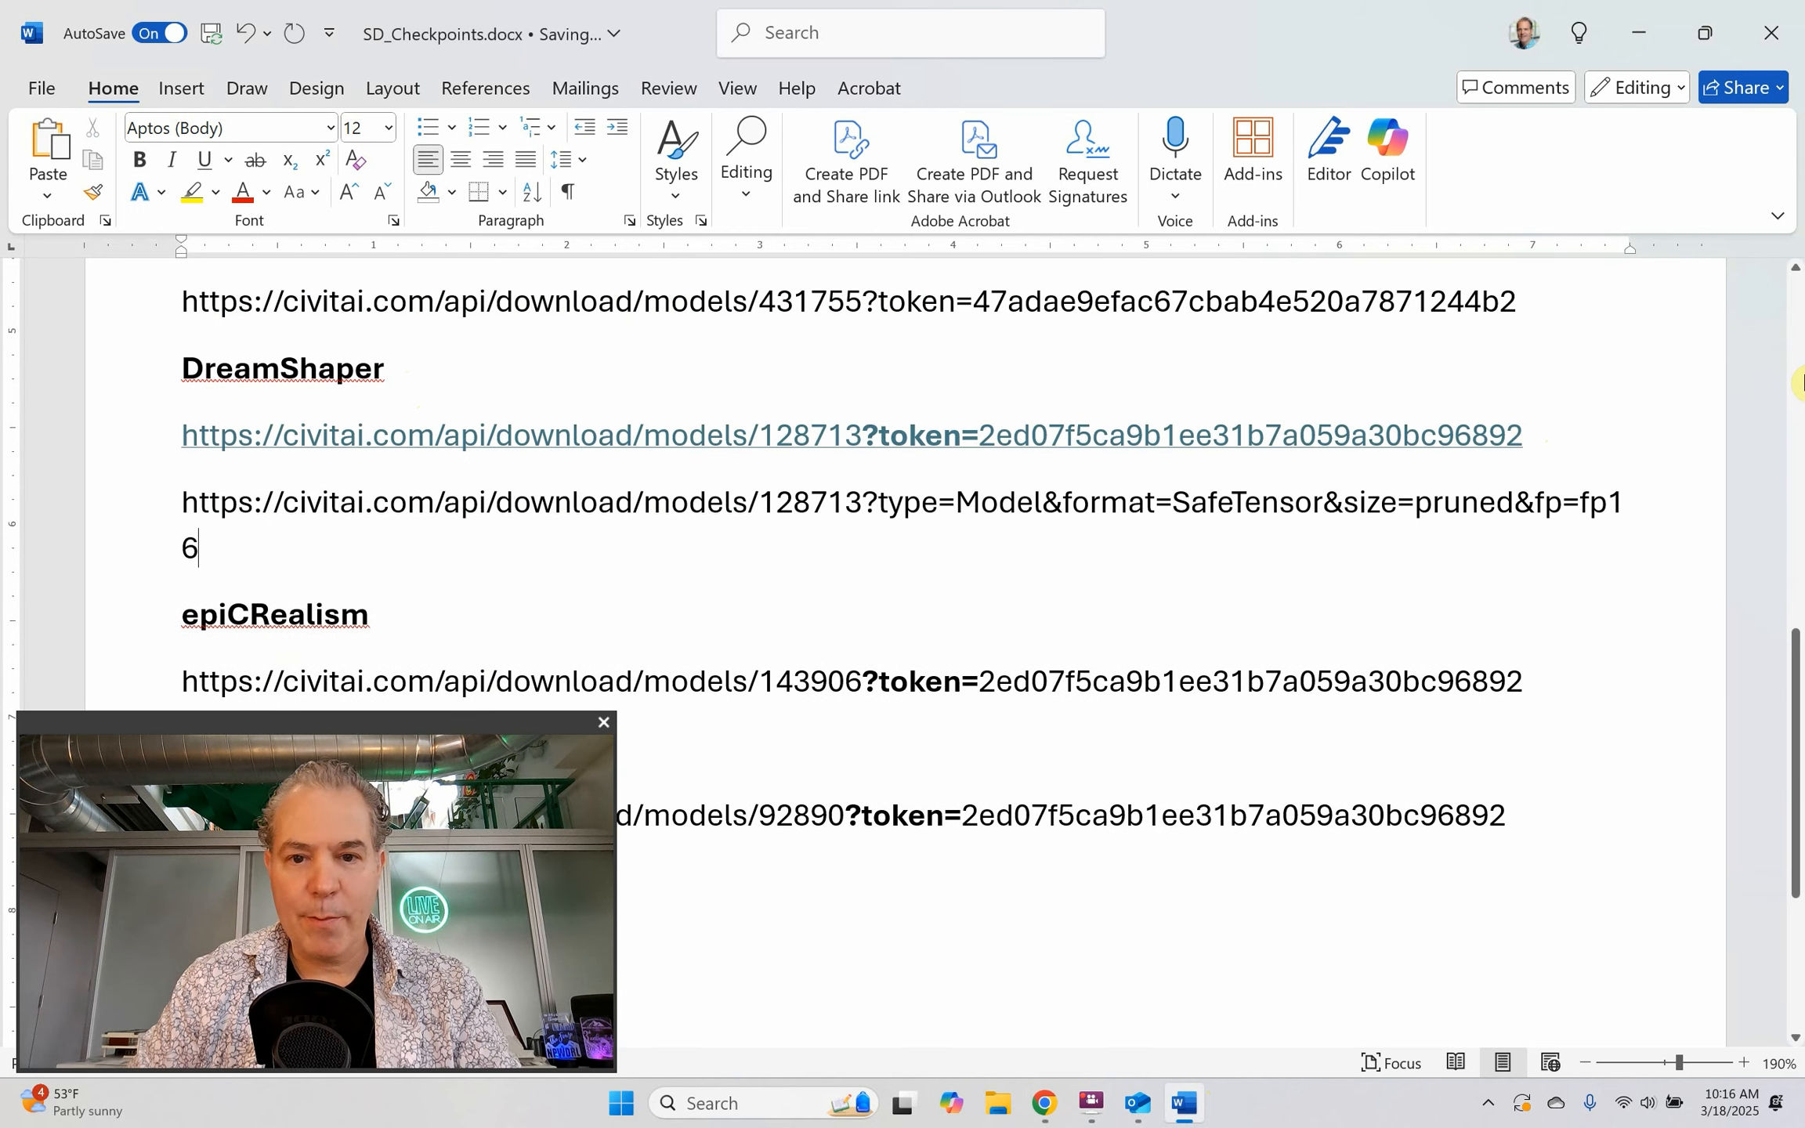
Step: Delete the URL's ?type=… tail so it ends models/128713, then select the line
left_click_drag(1620, 505, 859, 513)
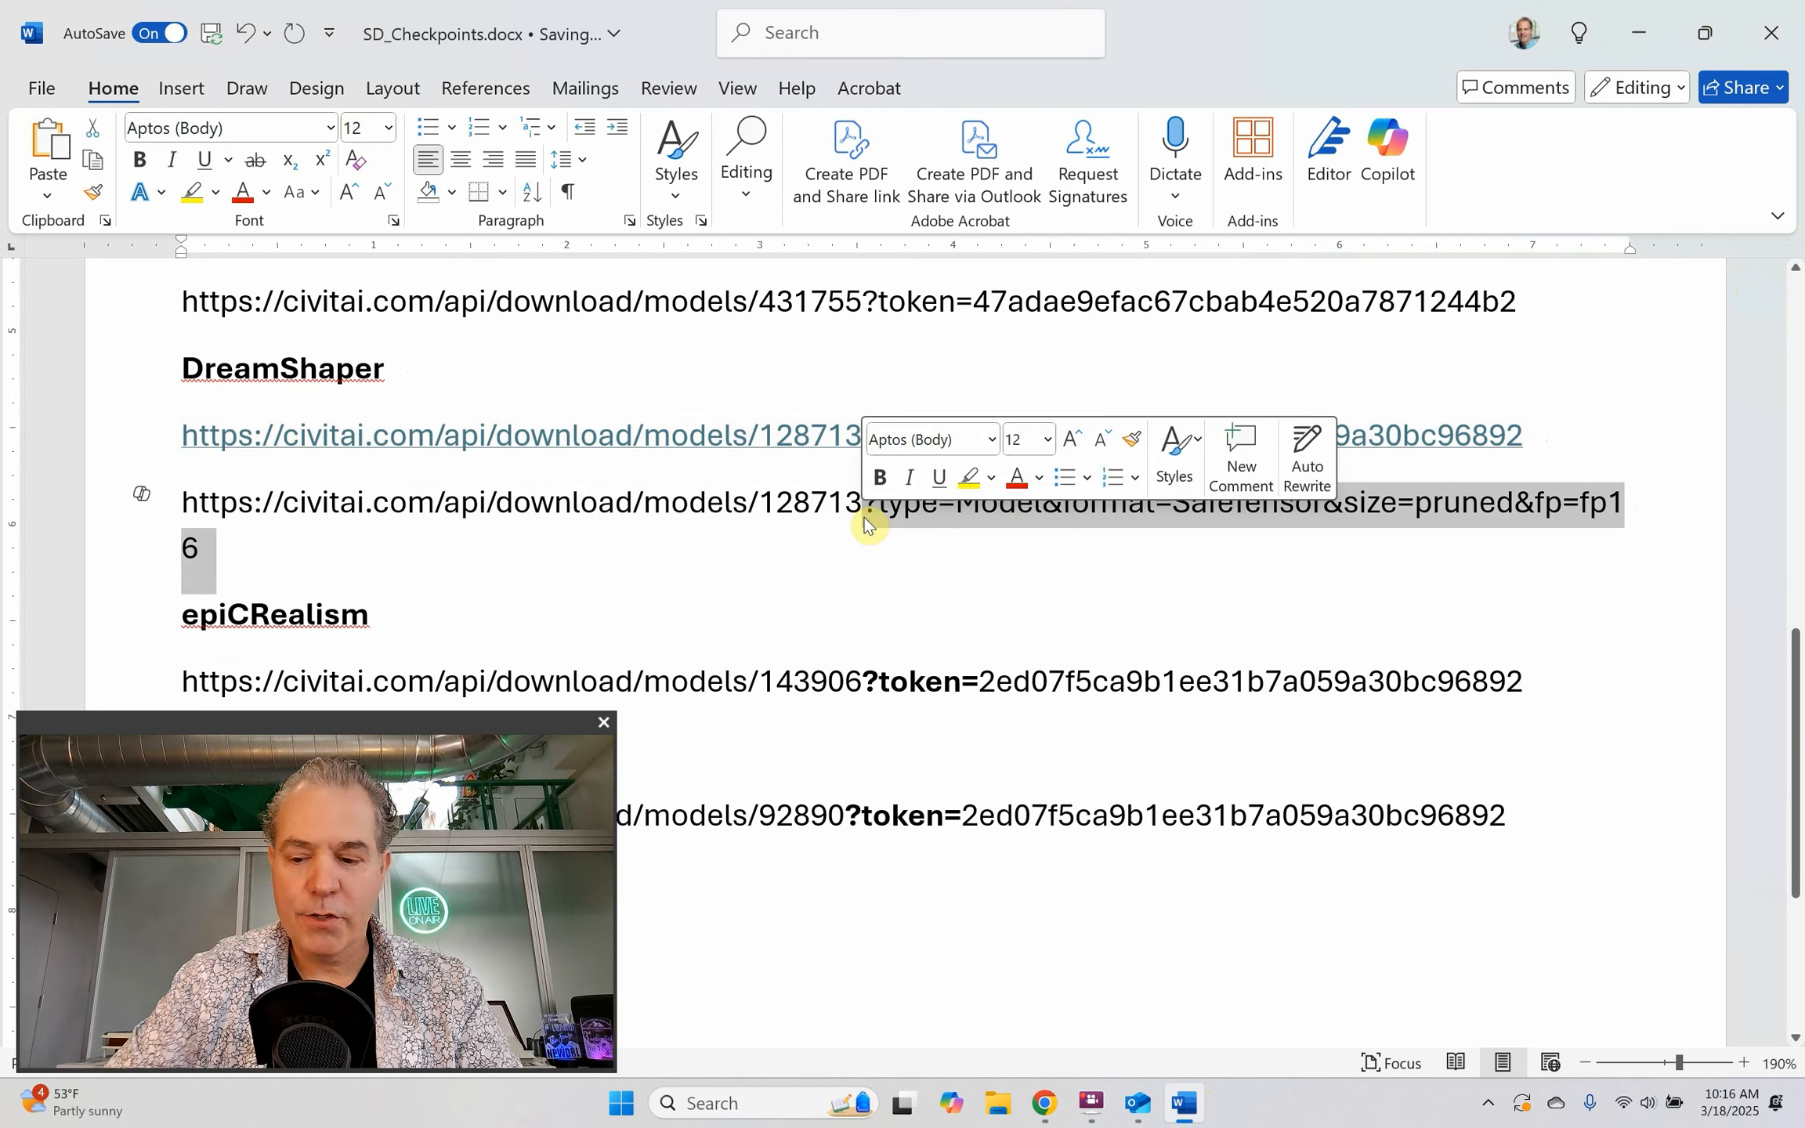
key("Delete")
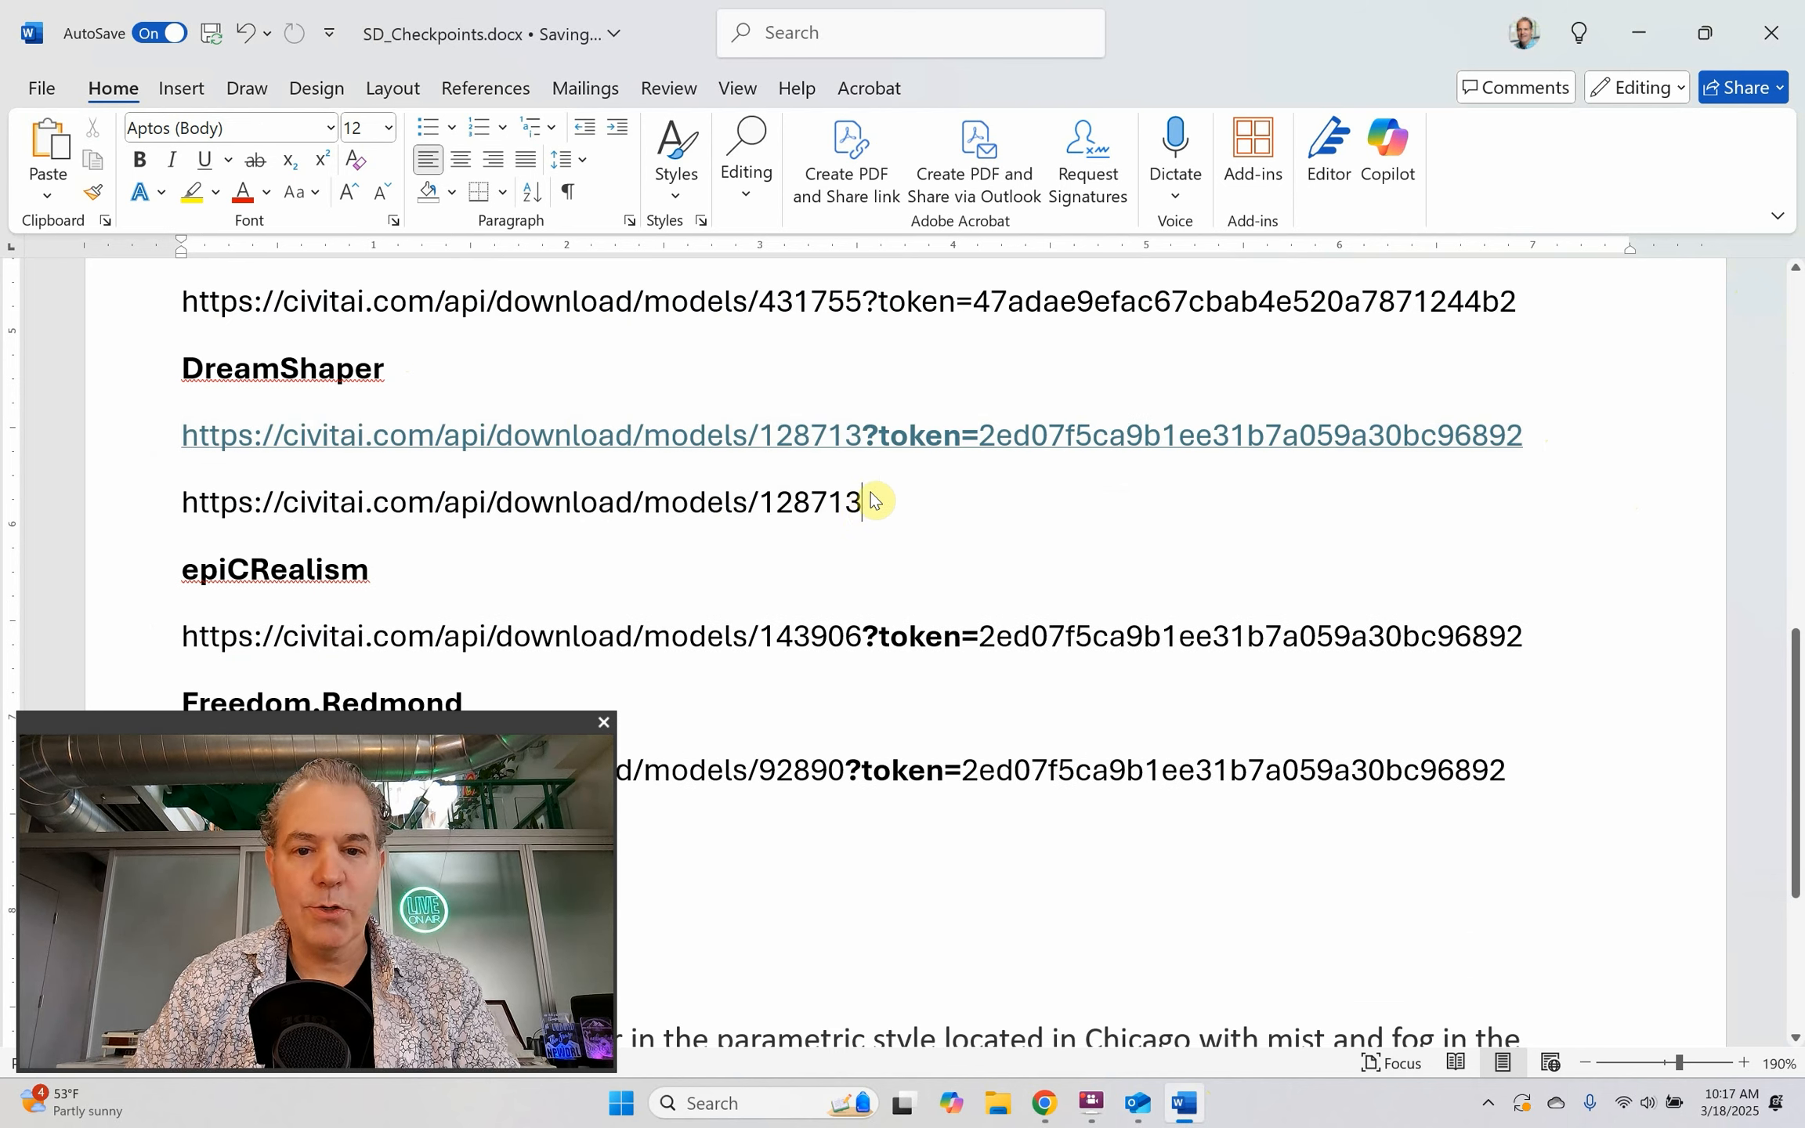
left_click_drag(862, 505, 152, 492)
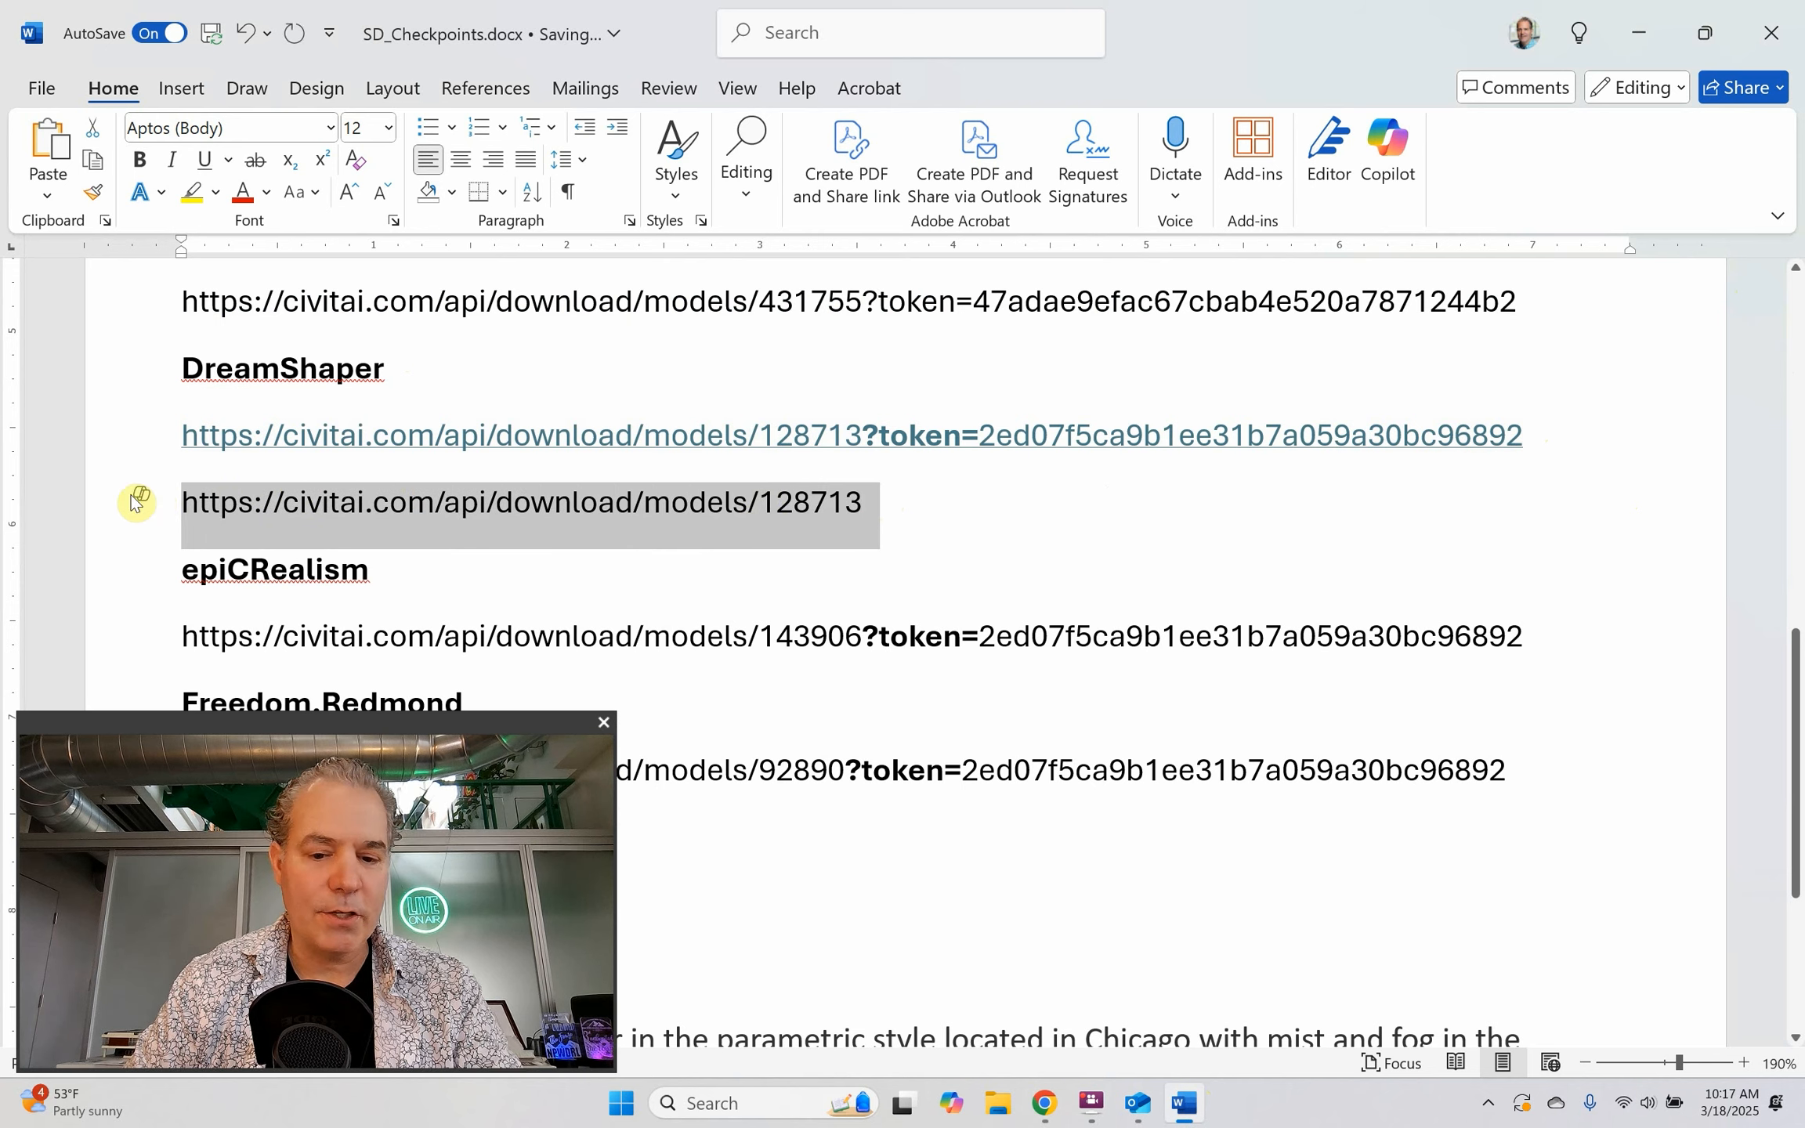
left_click(1044, 1112)
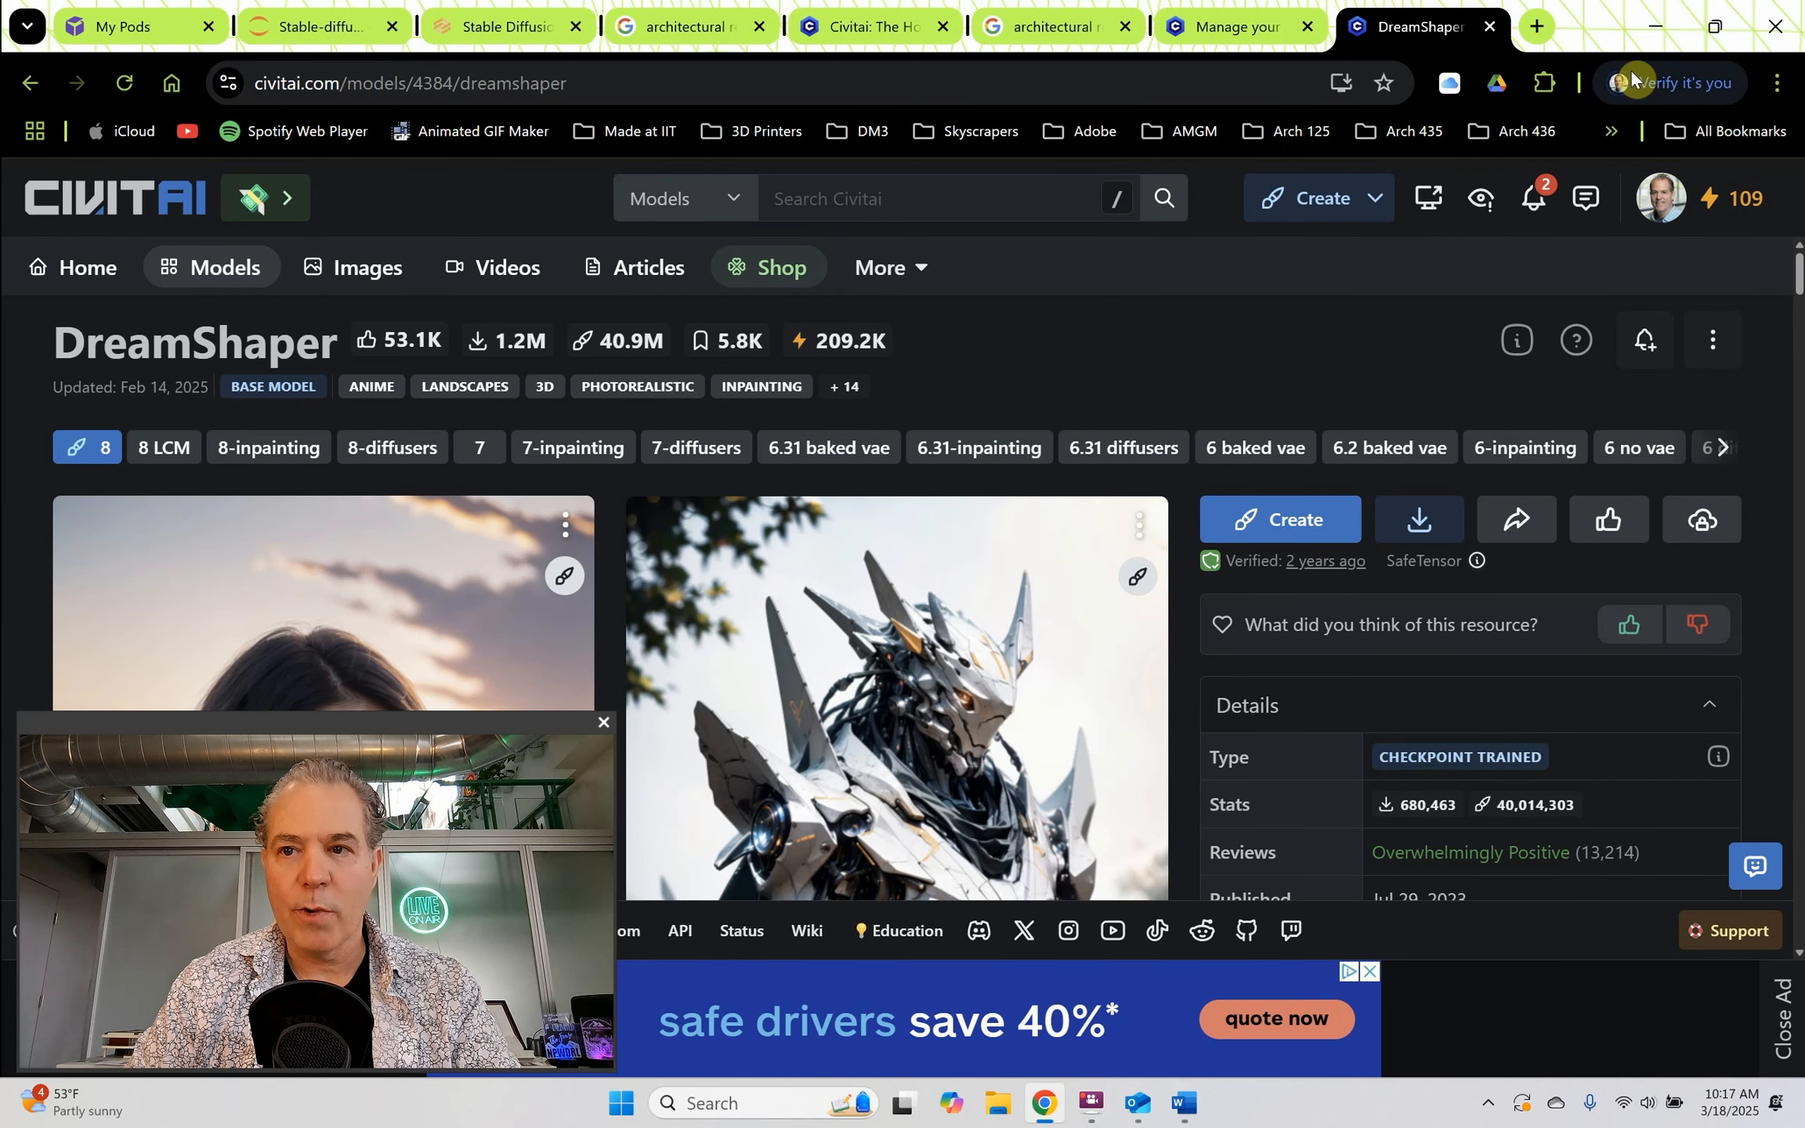
Step: Test the models/128713 link in a new tab, cancel the dreamshaper_8.safetensors save, and close it
left_click(1537, 29)
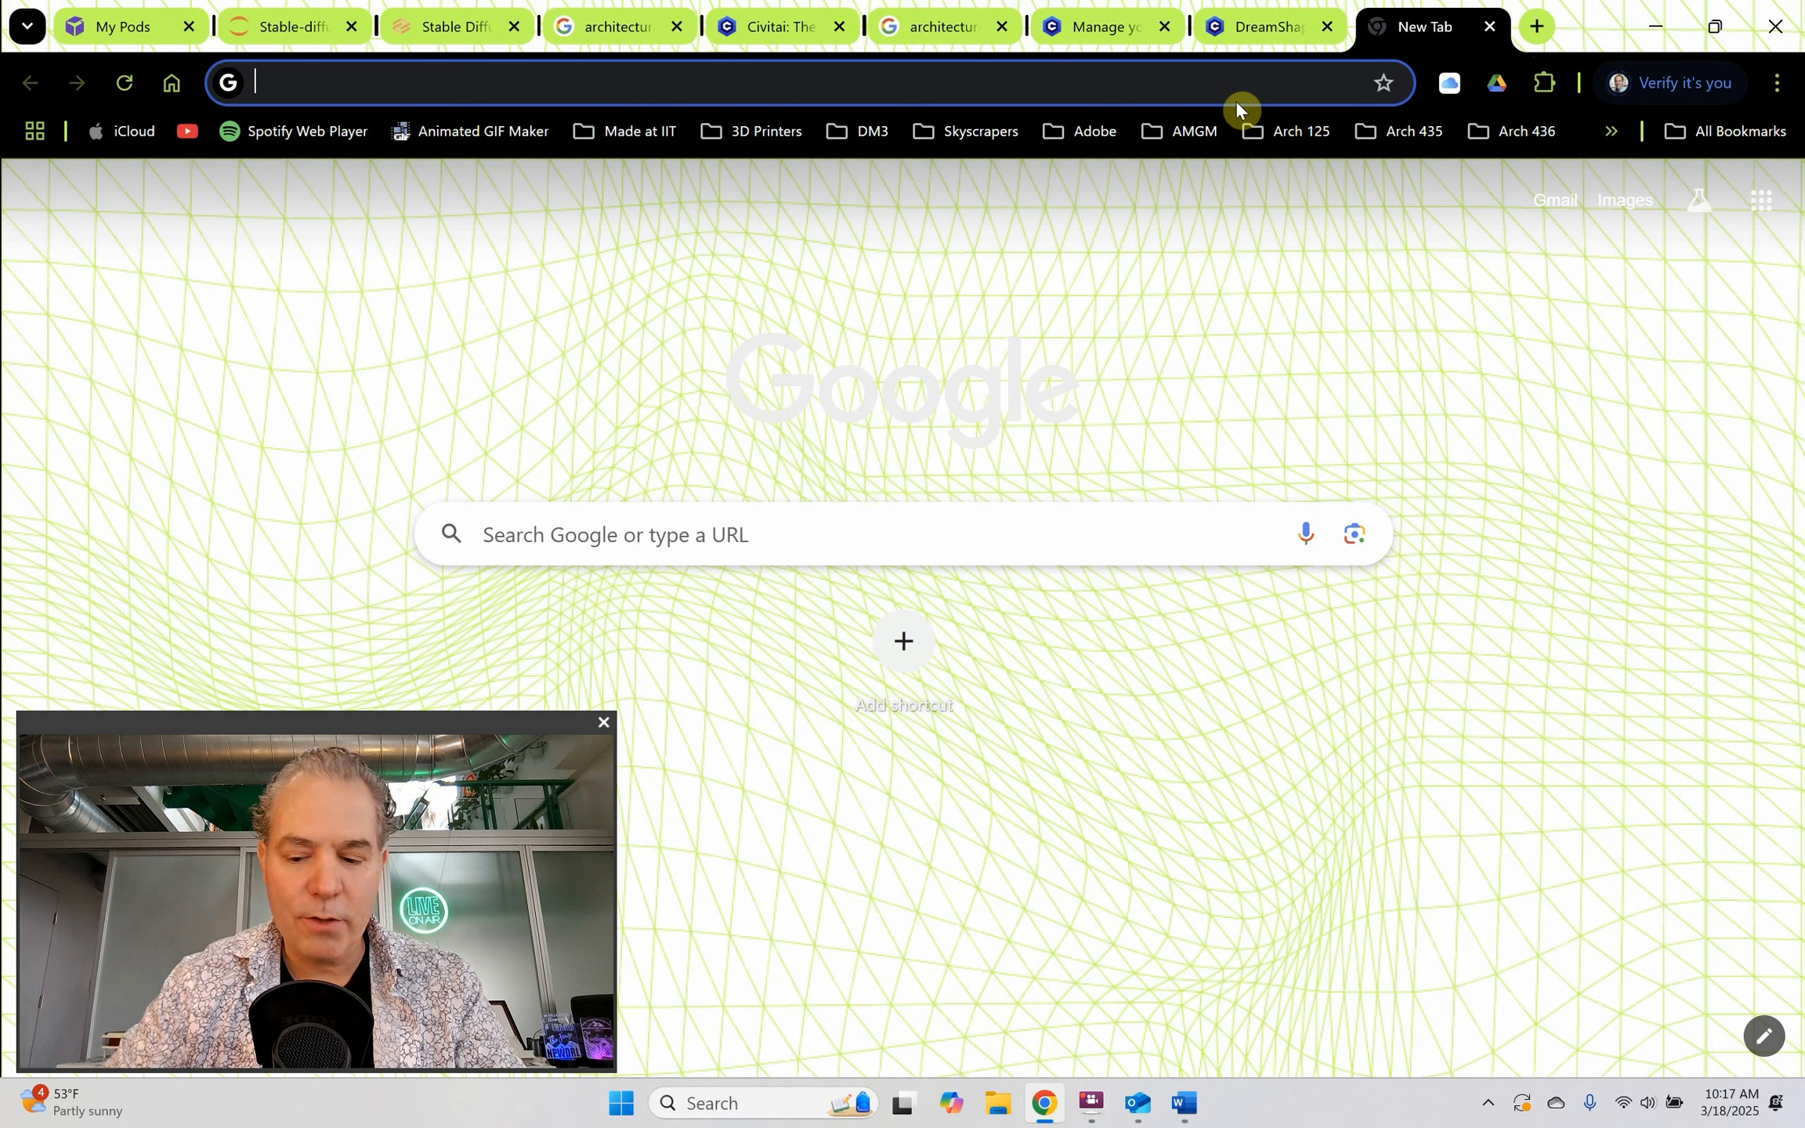
key("ctrl+v")
key("Return")
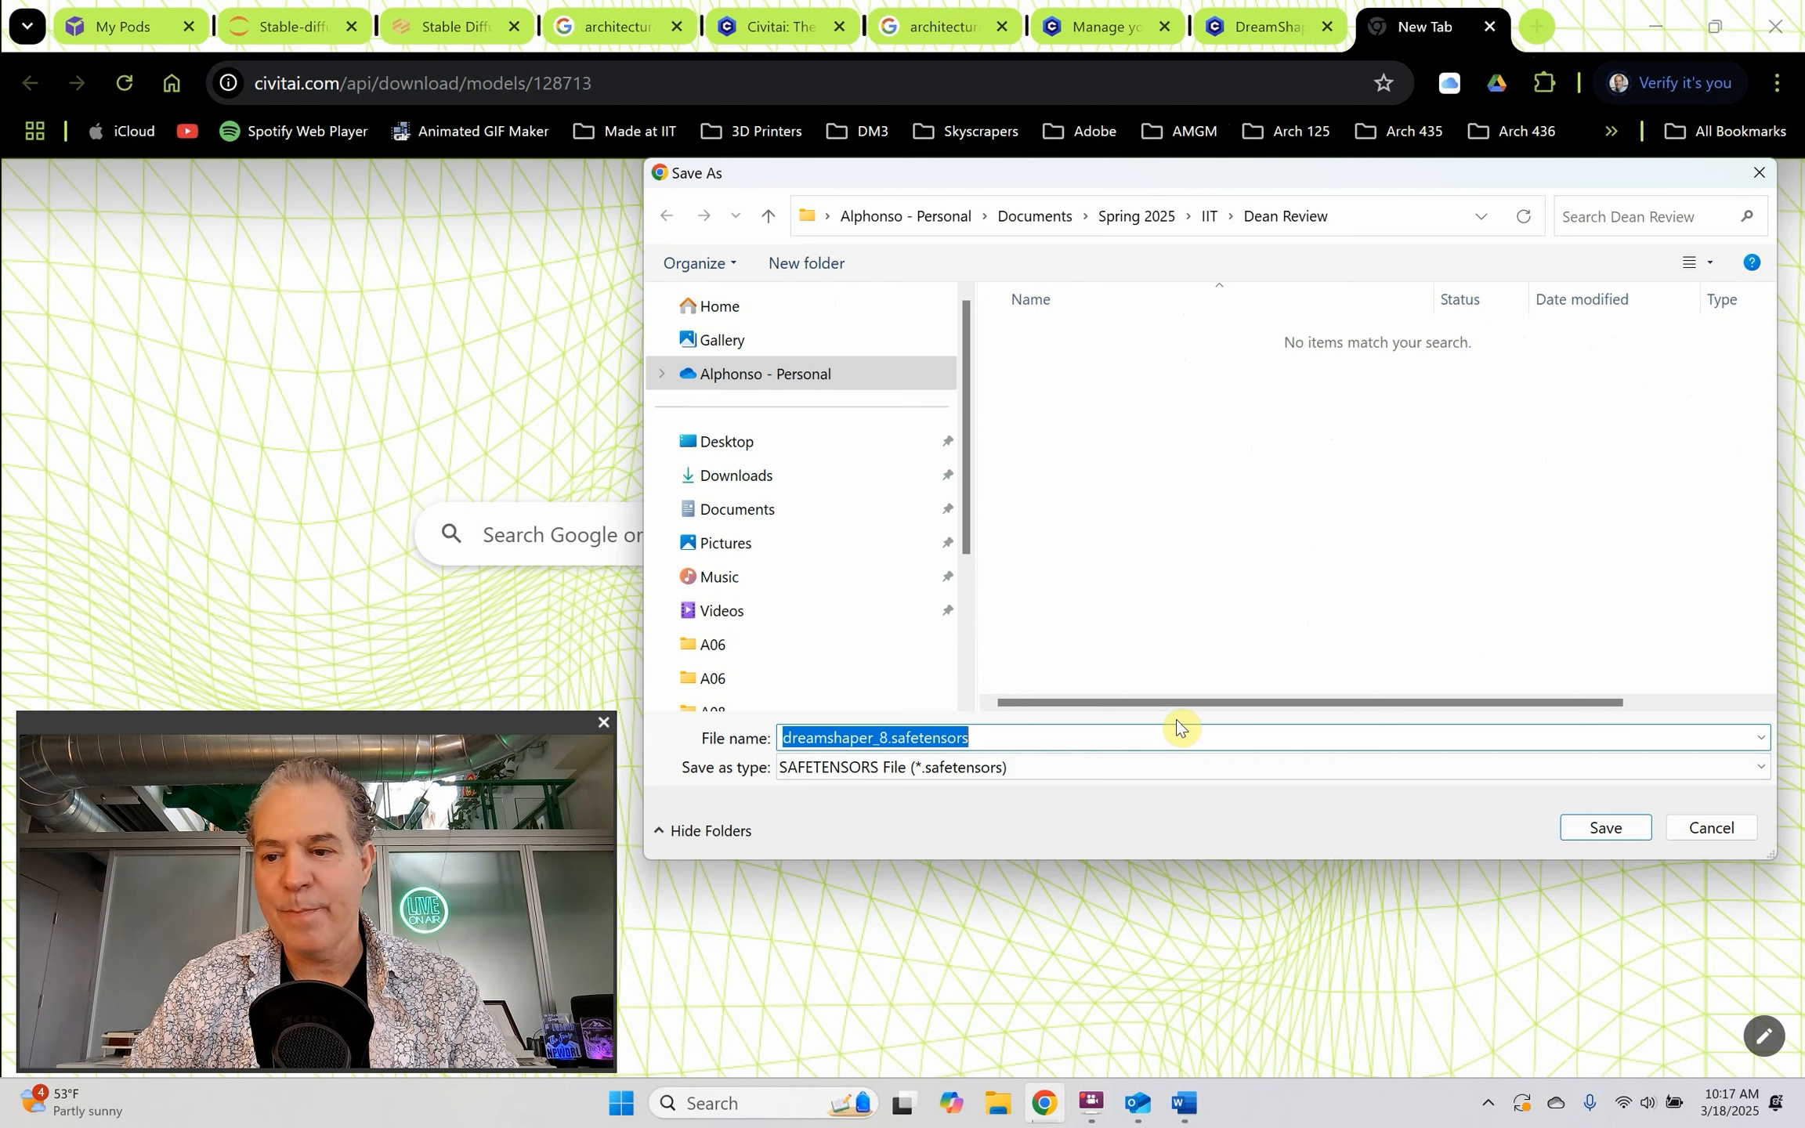
left_click(1710, 828)
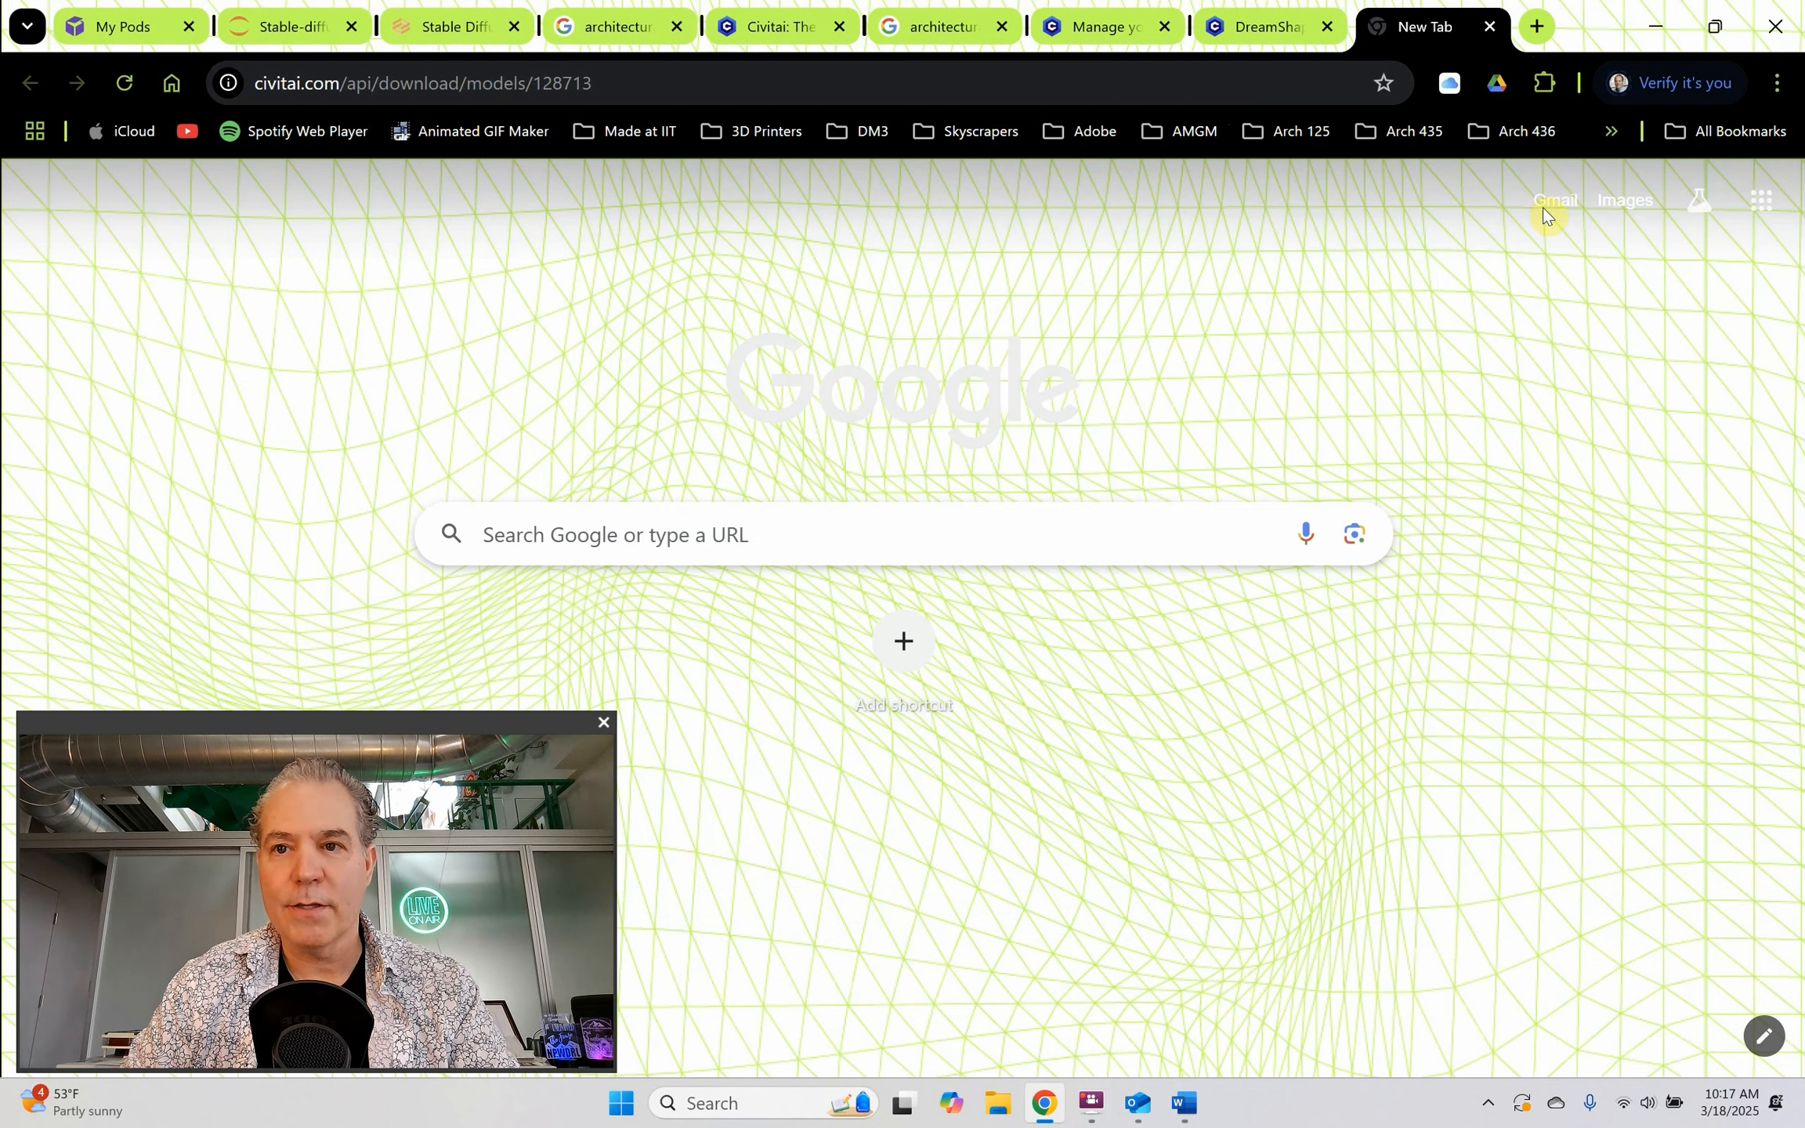
left_click(1489, 27)
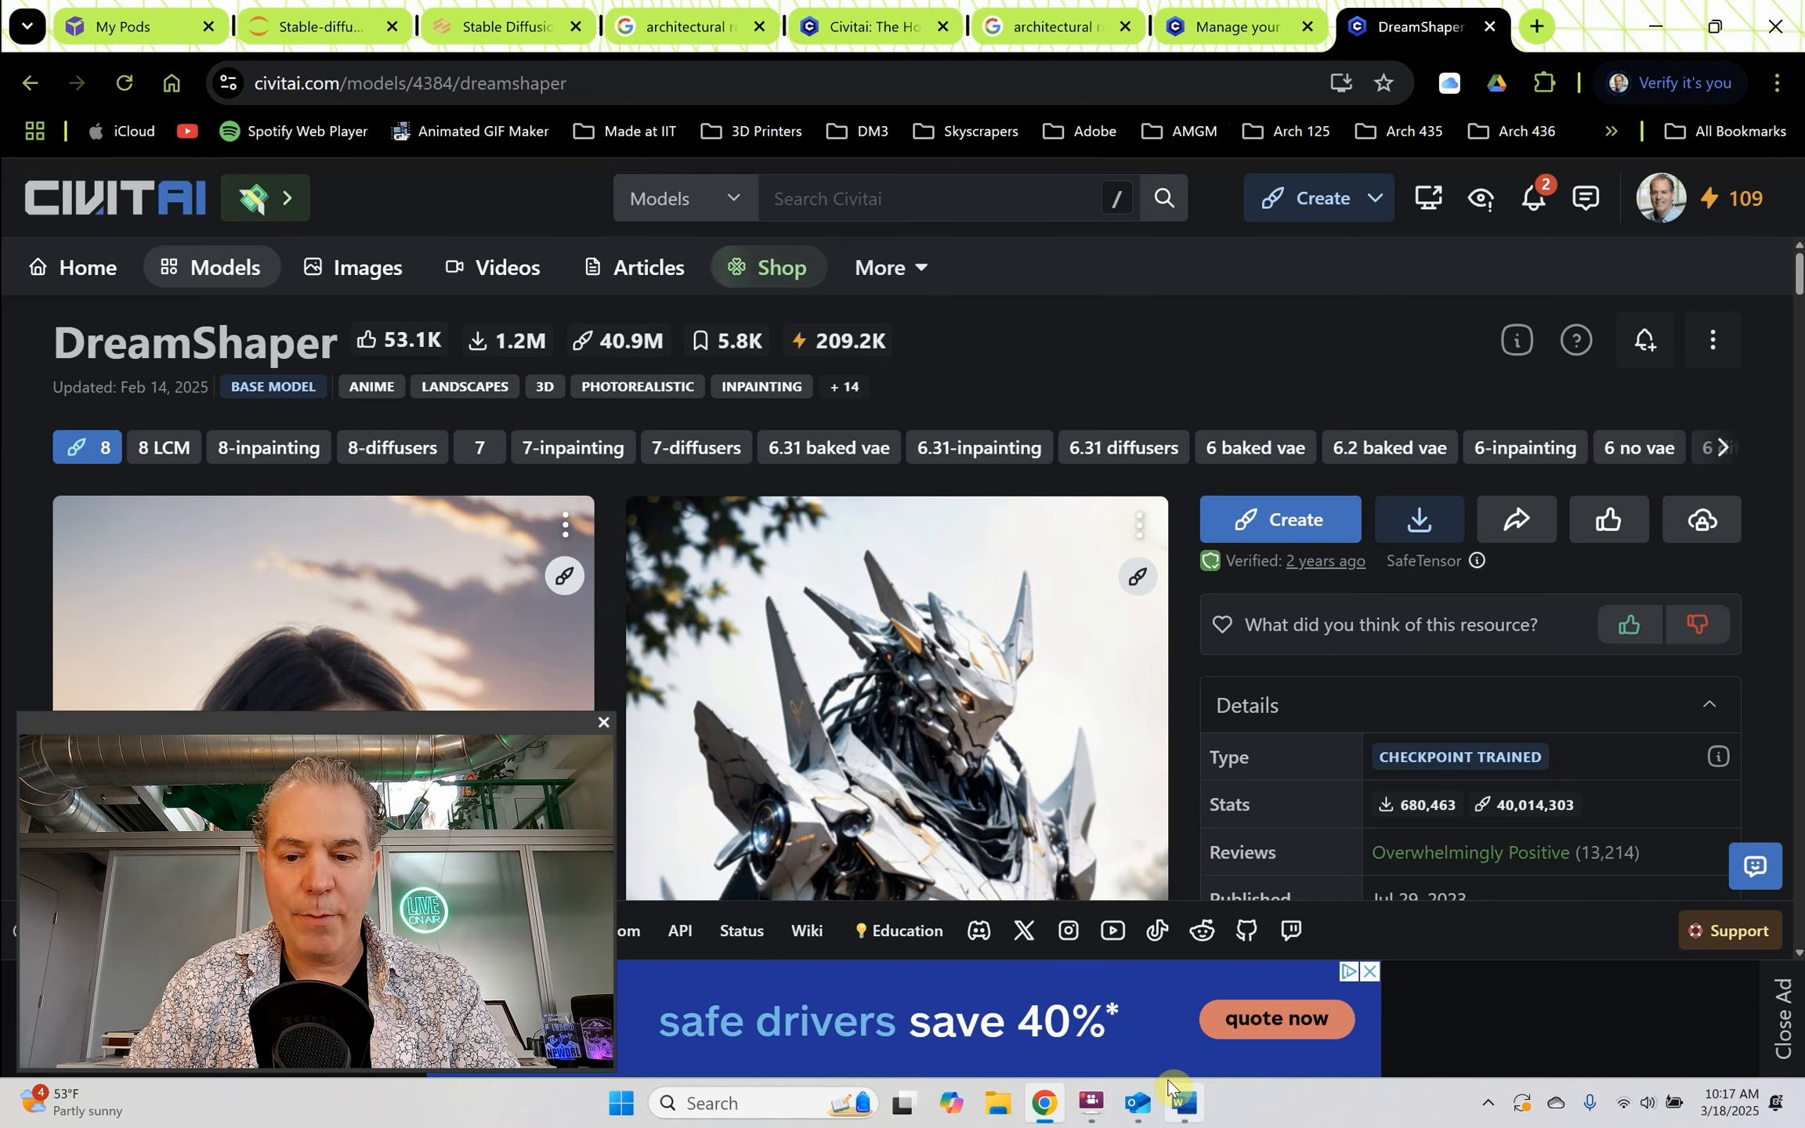
left_click(1181, 1102)
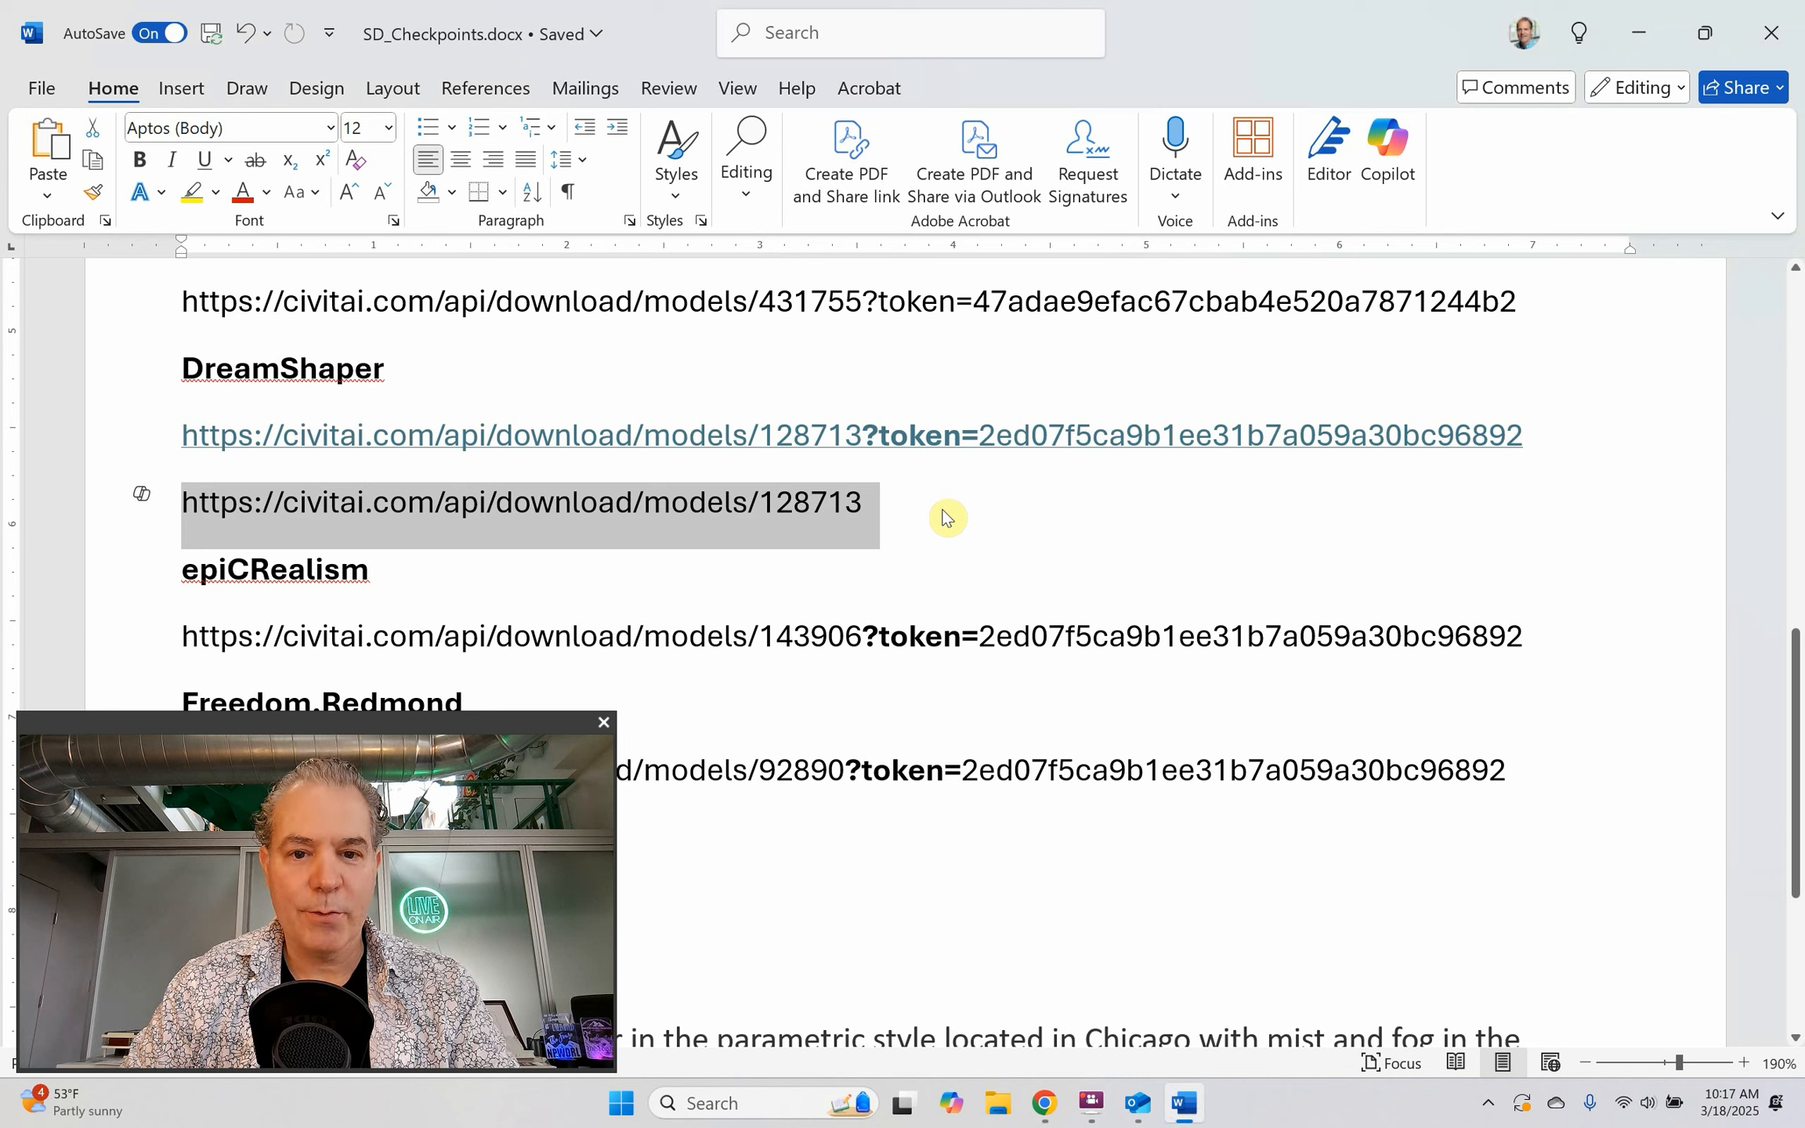
Step: Append ?token= plus the API key copied from above to the DreamShaper URL, then select the line
left_click(865, 504)
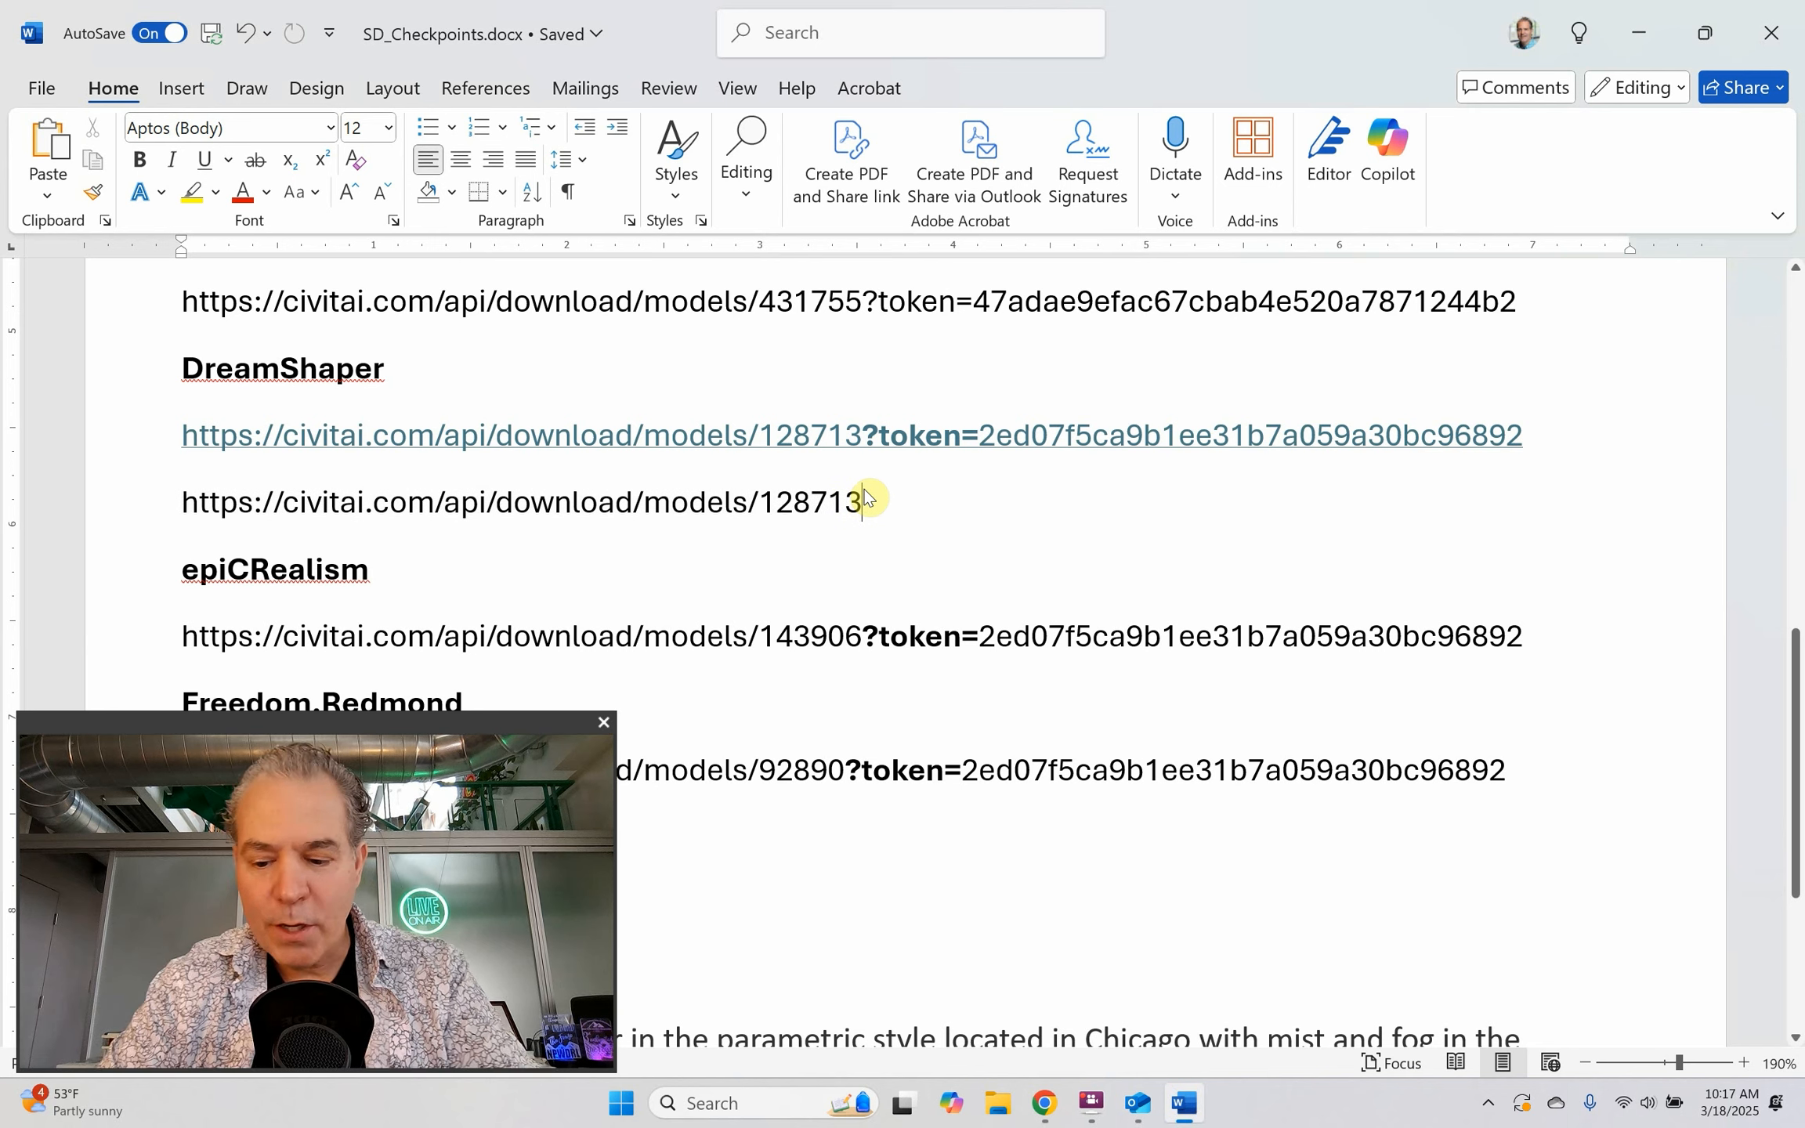
type("?token=")
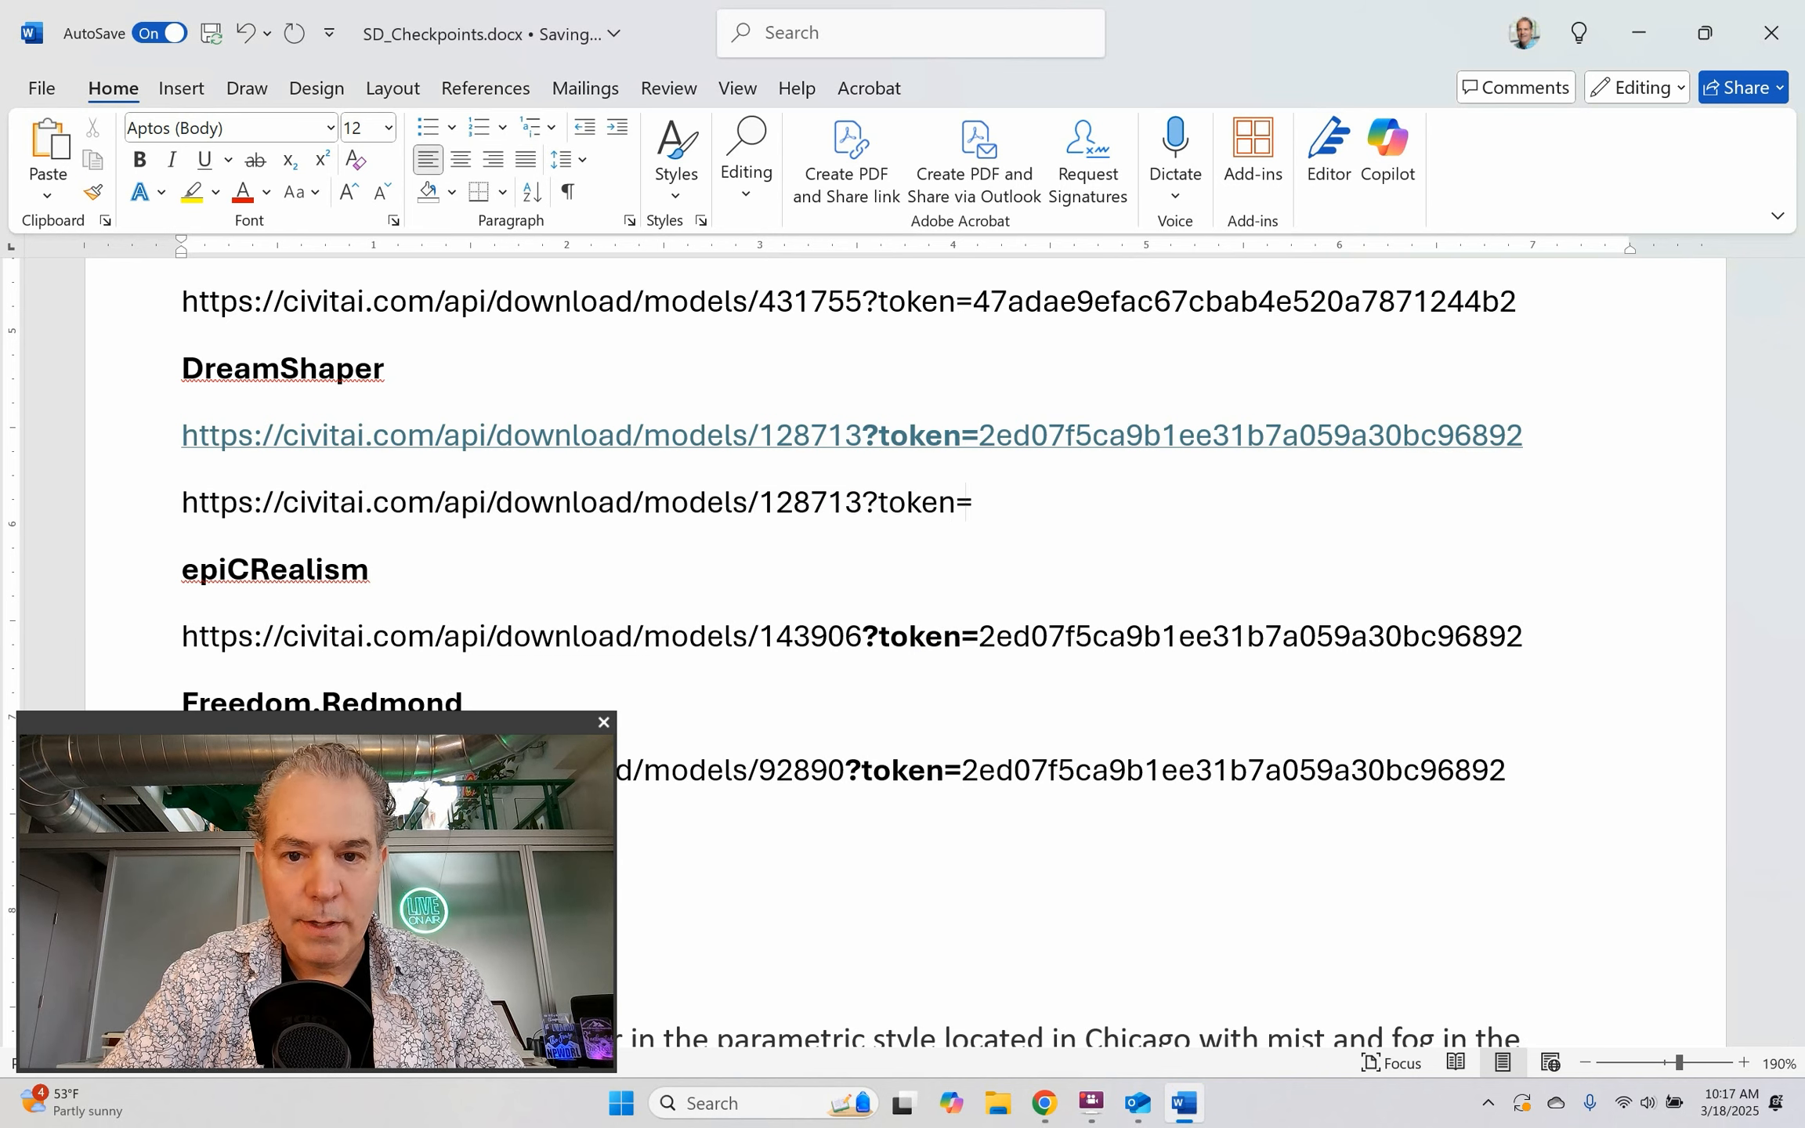
scroll(517, 486, "up", 5)
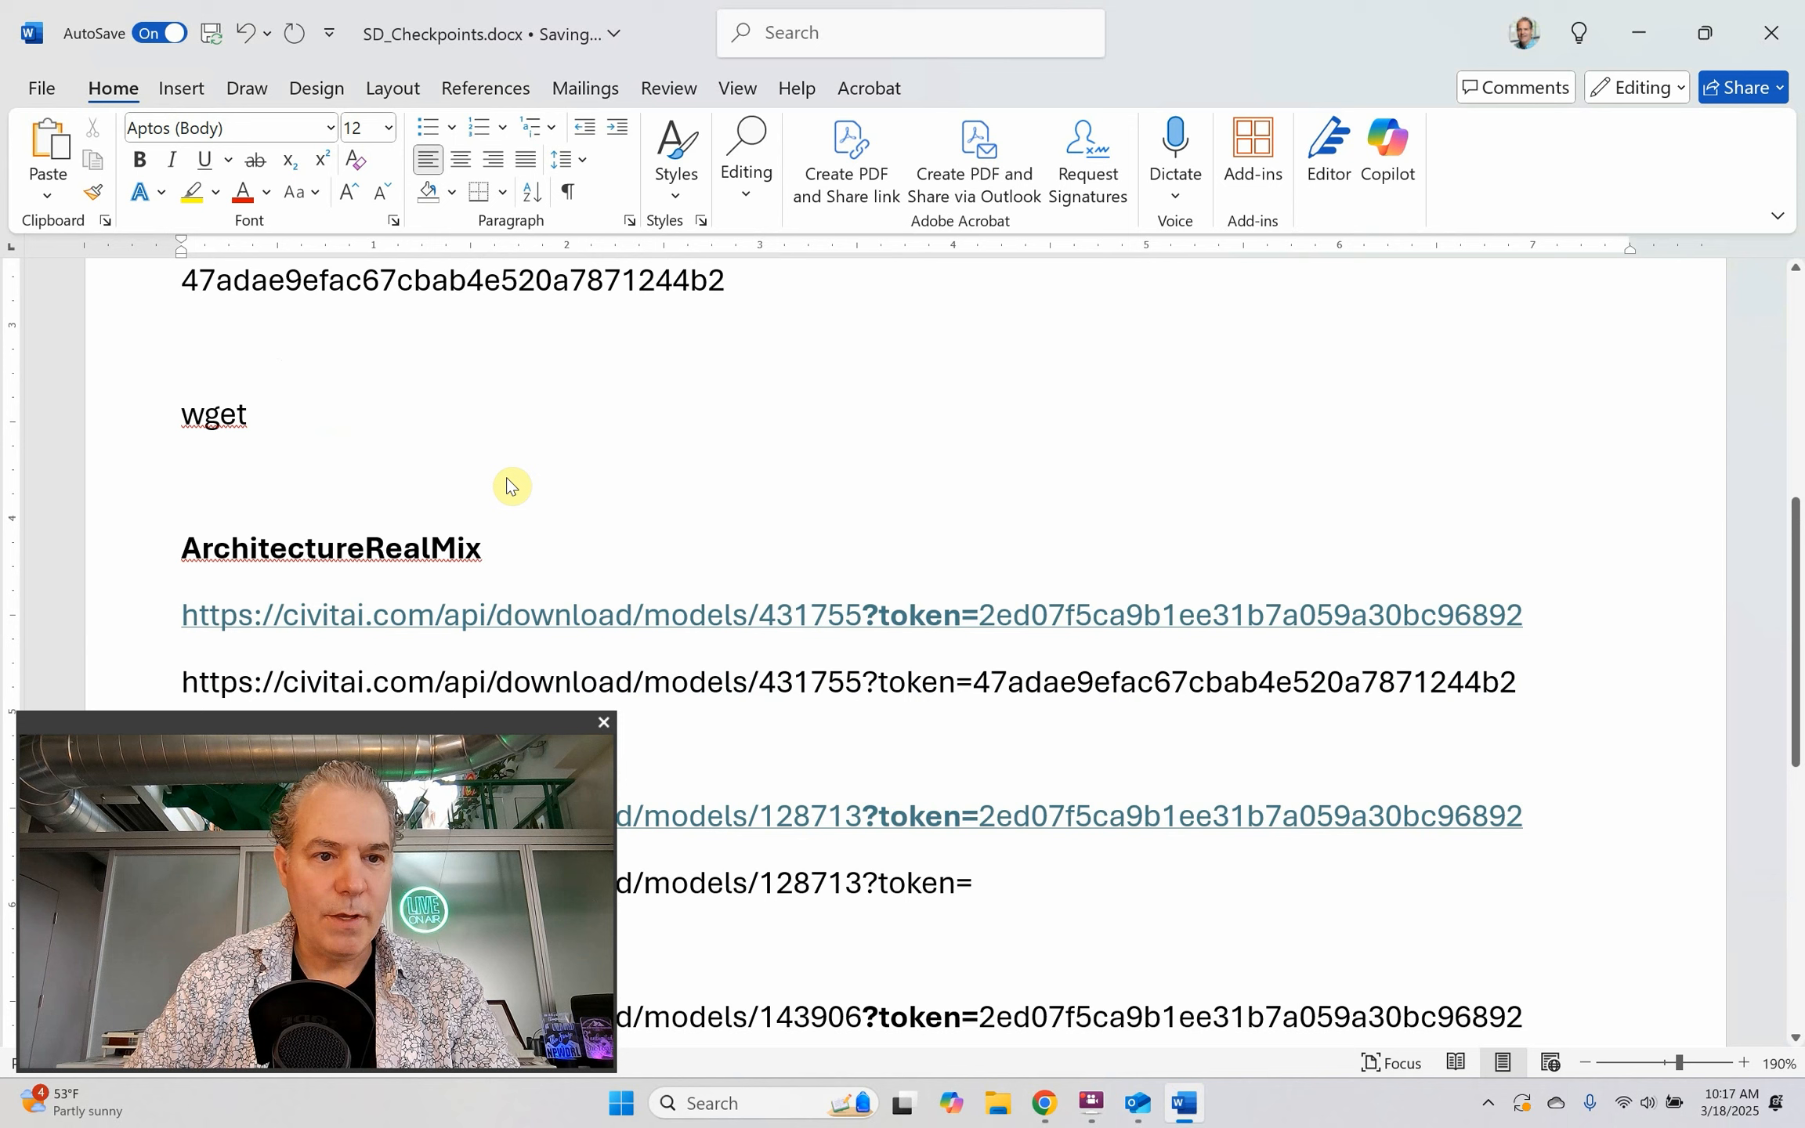
left_click_drag(725, 283, 192, 309)
scroll(737, 536, "down", 4)
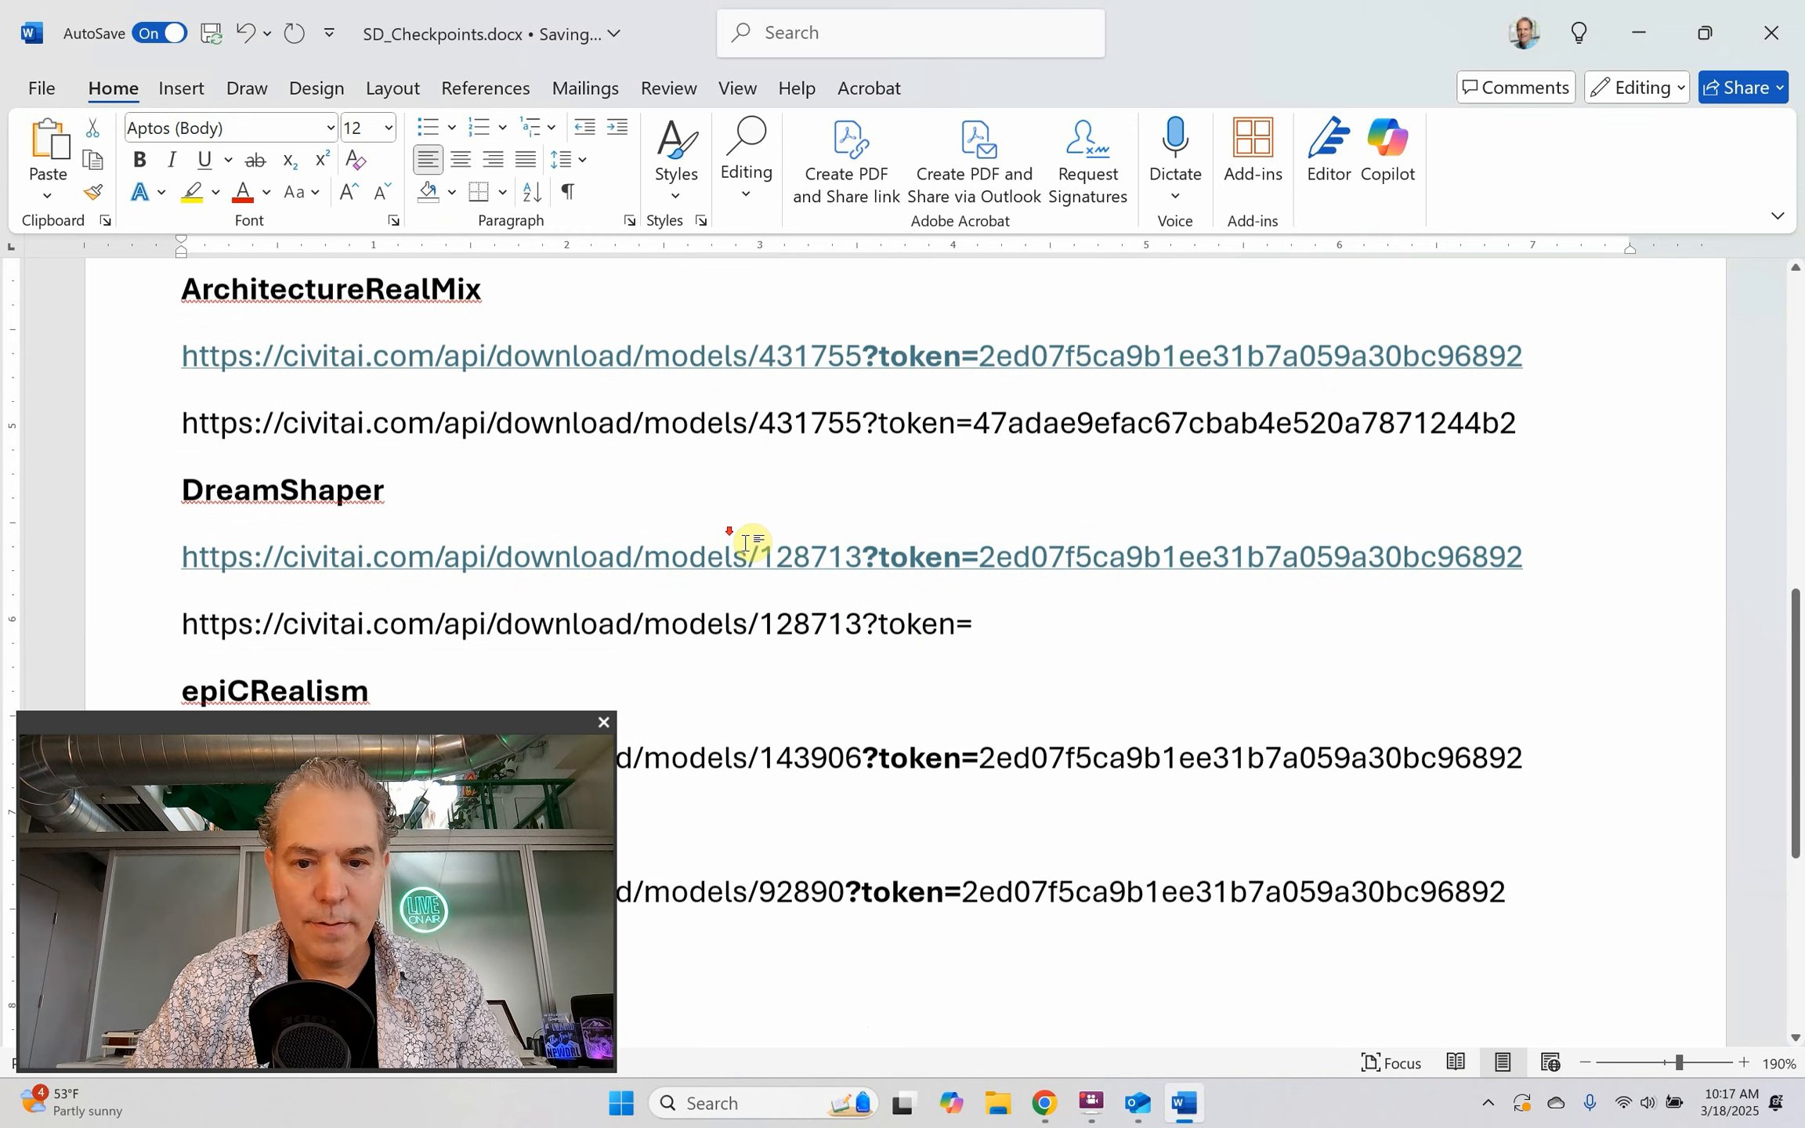
left_click(1003, 595)
key("ctrl+v")
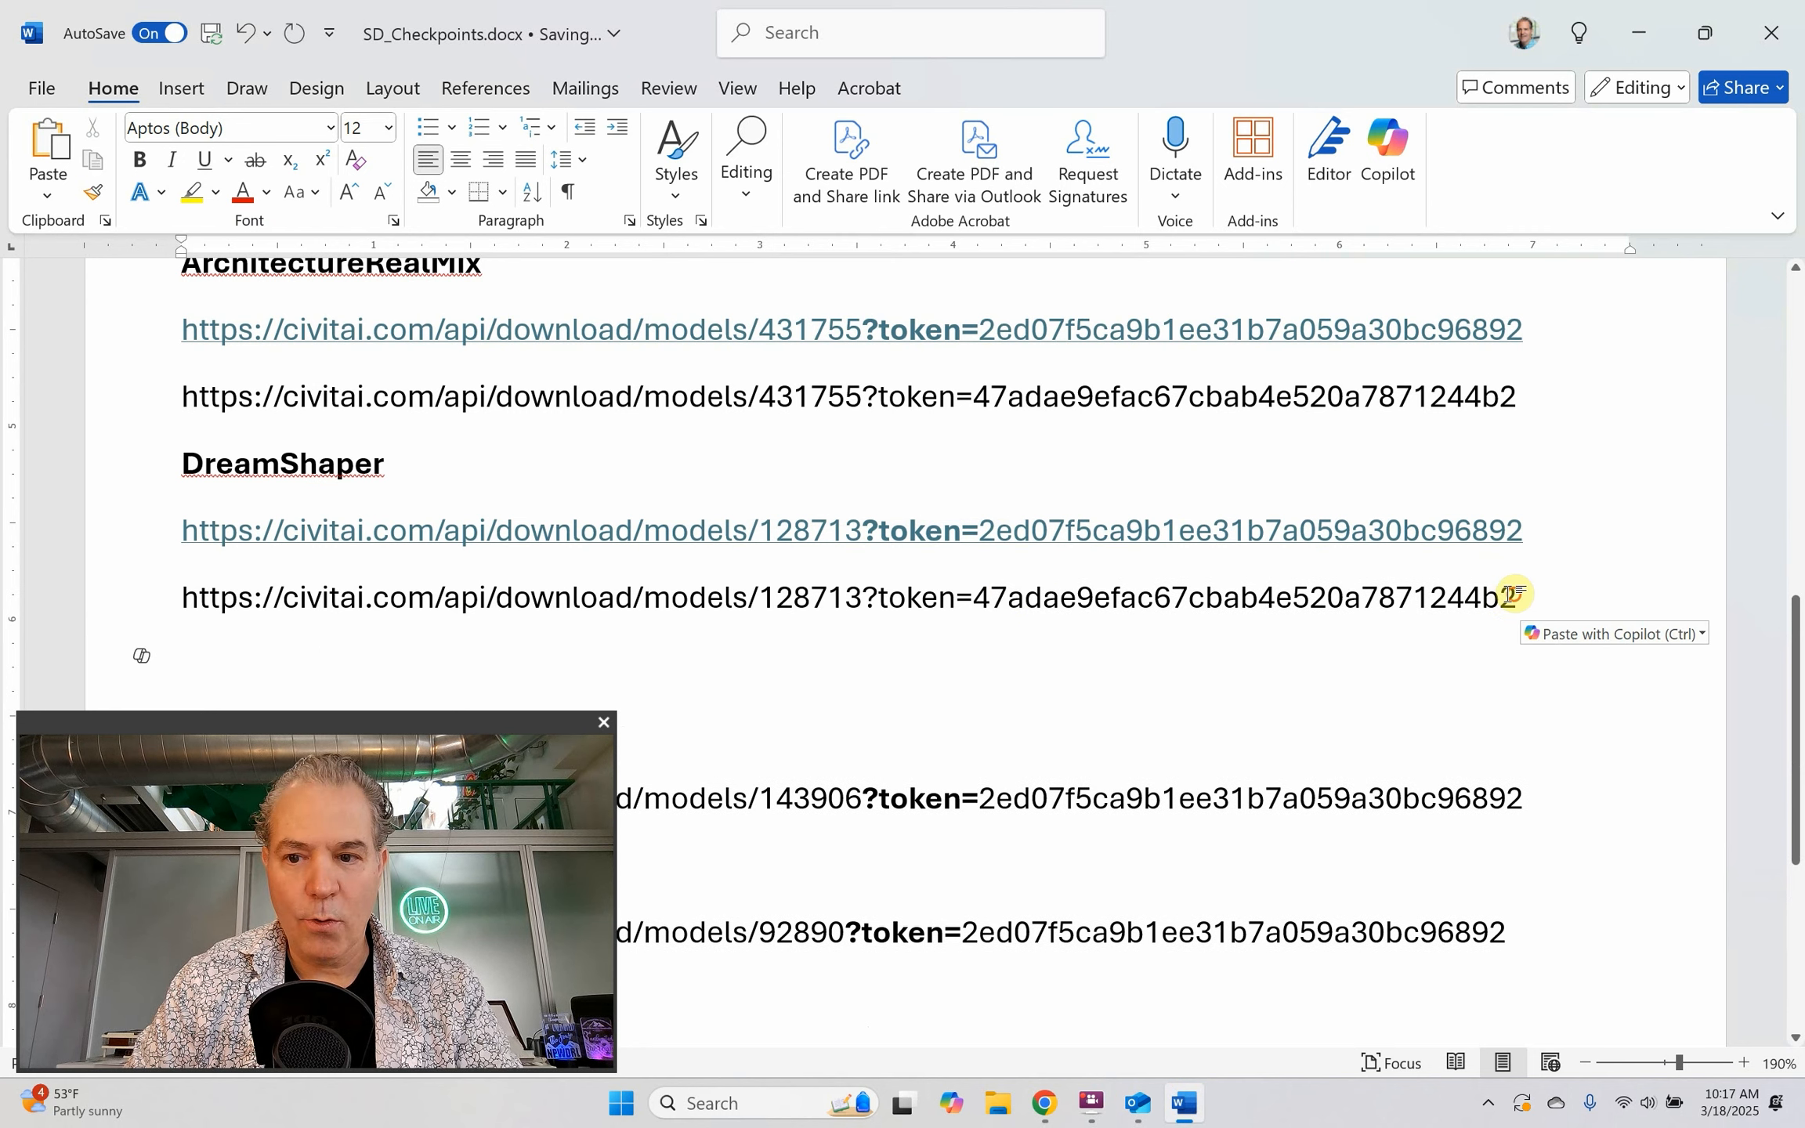
left_click_drag(1510, 595, 145, 592)
key("ctrl+c")
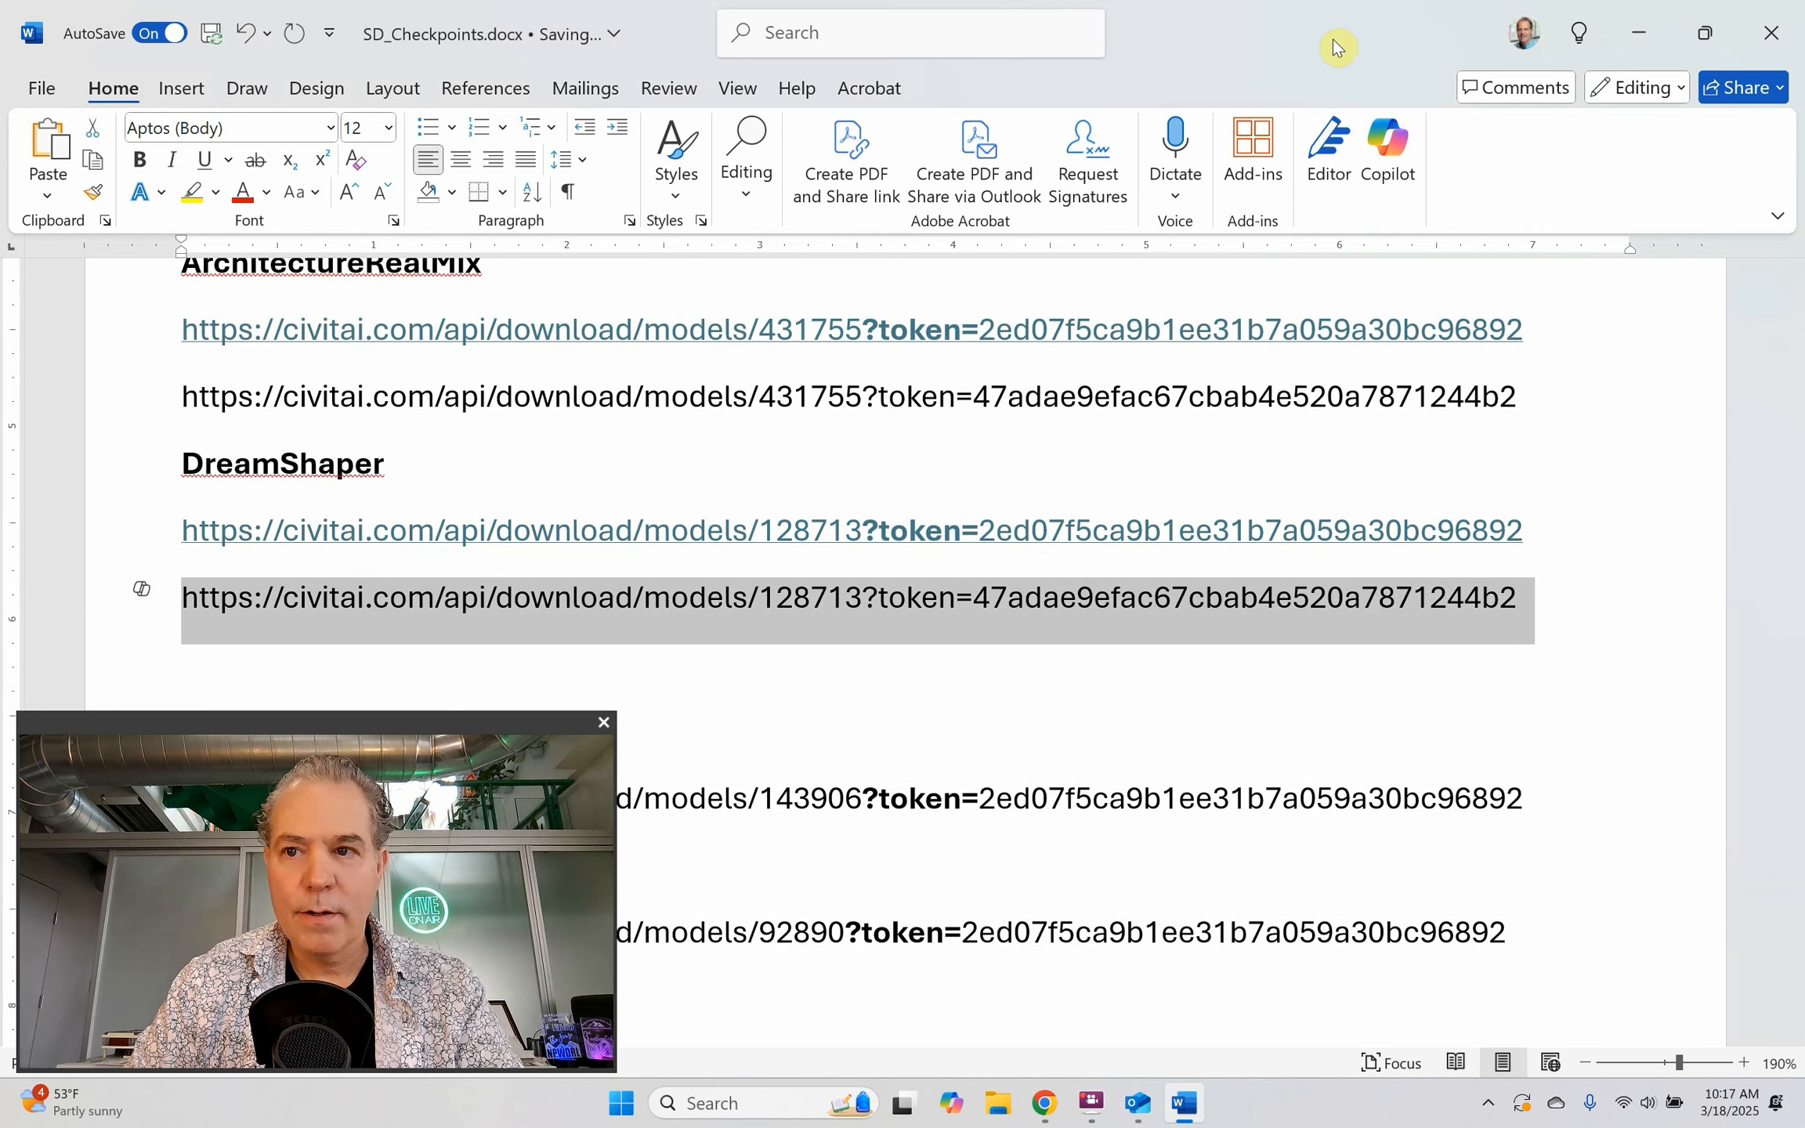
key("alt+Tab")
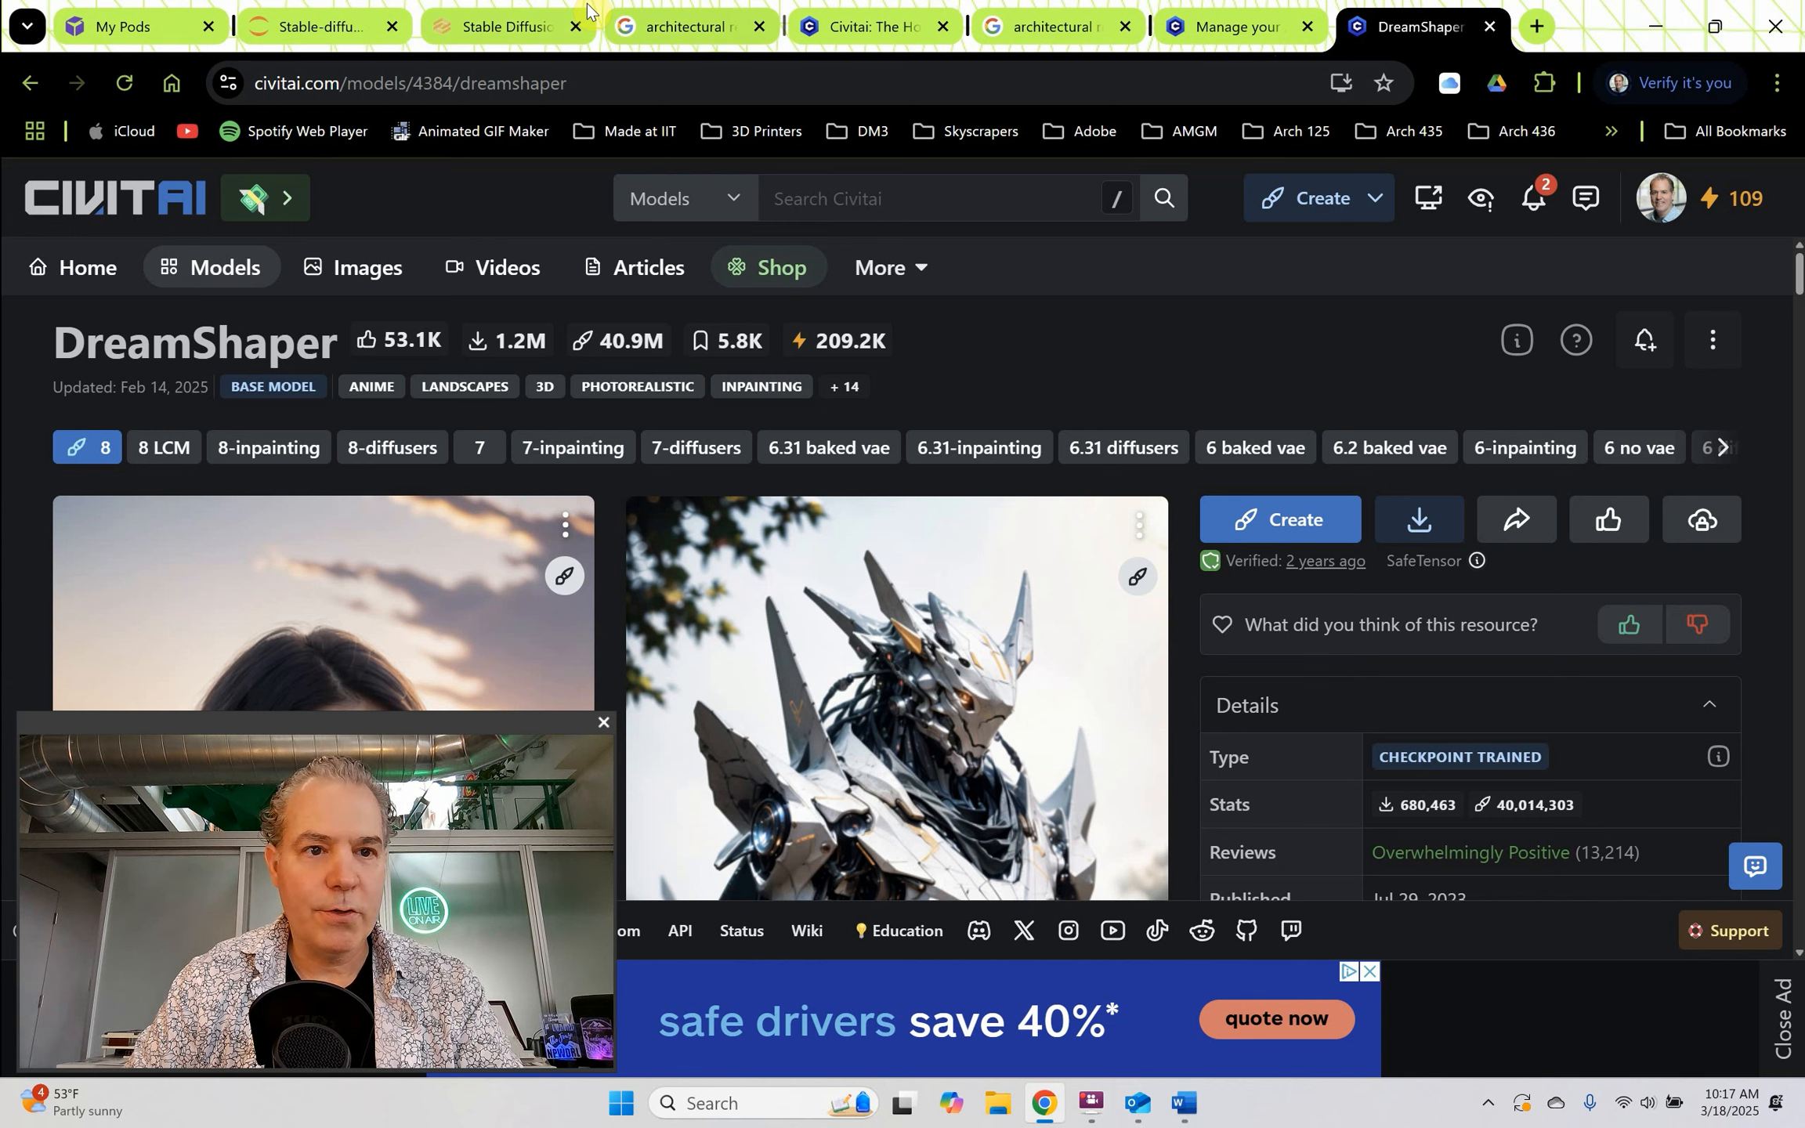
Step: Run wget in the JupyterLab terminal with the tokened DreamShaper models/128713 URL
left_click(517, 26)
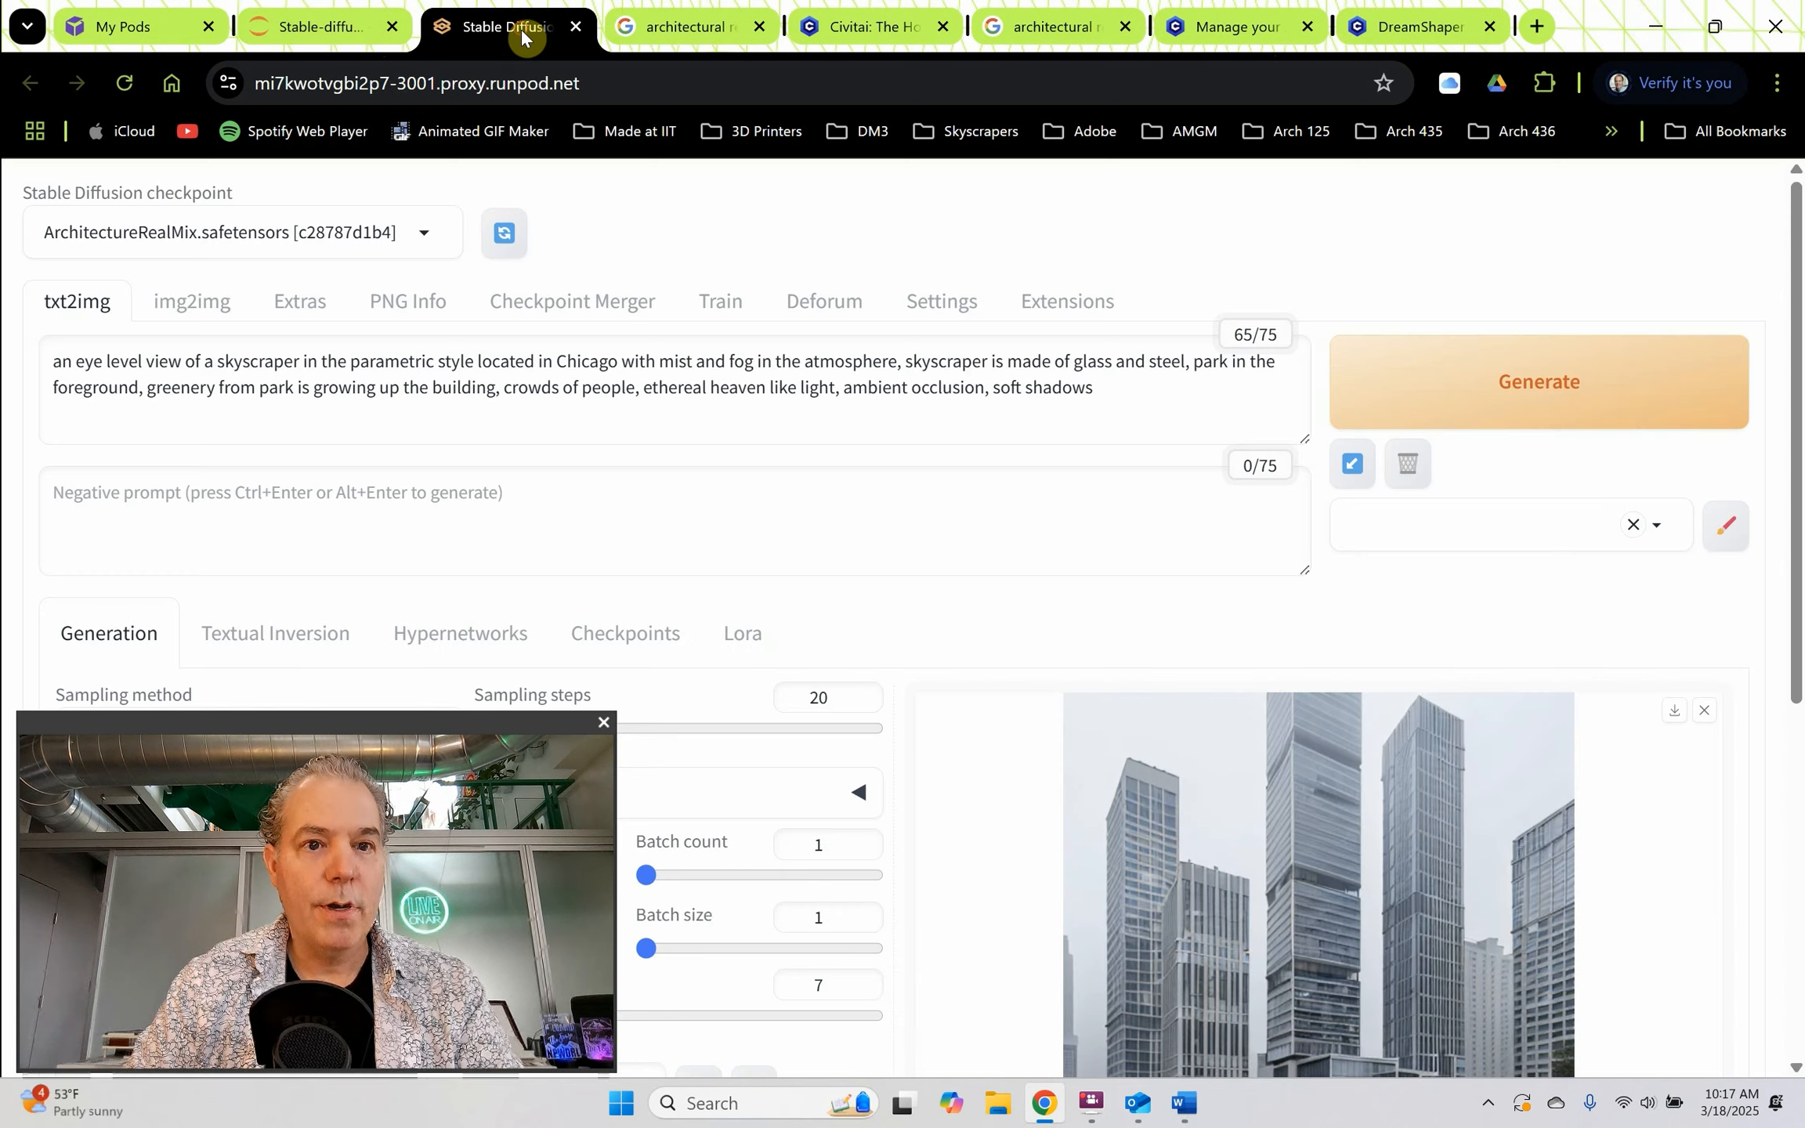
left_click(345, 23)
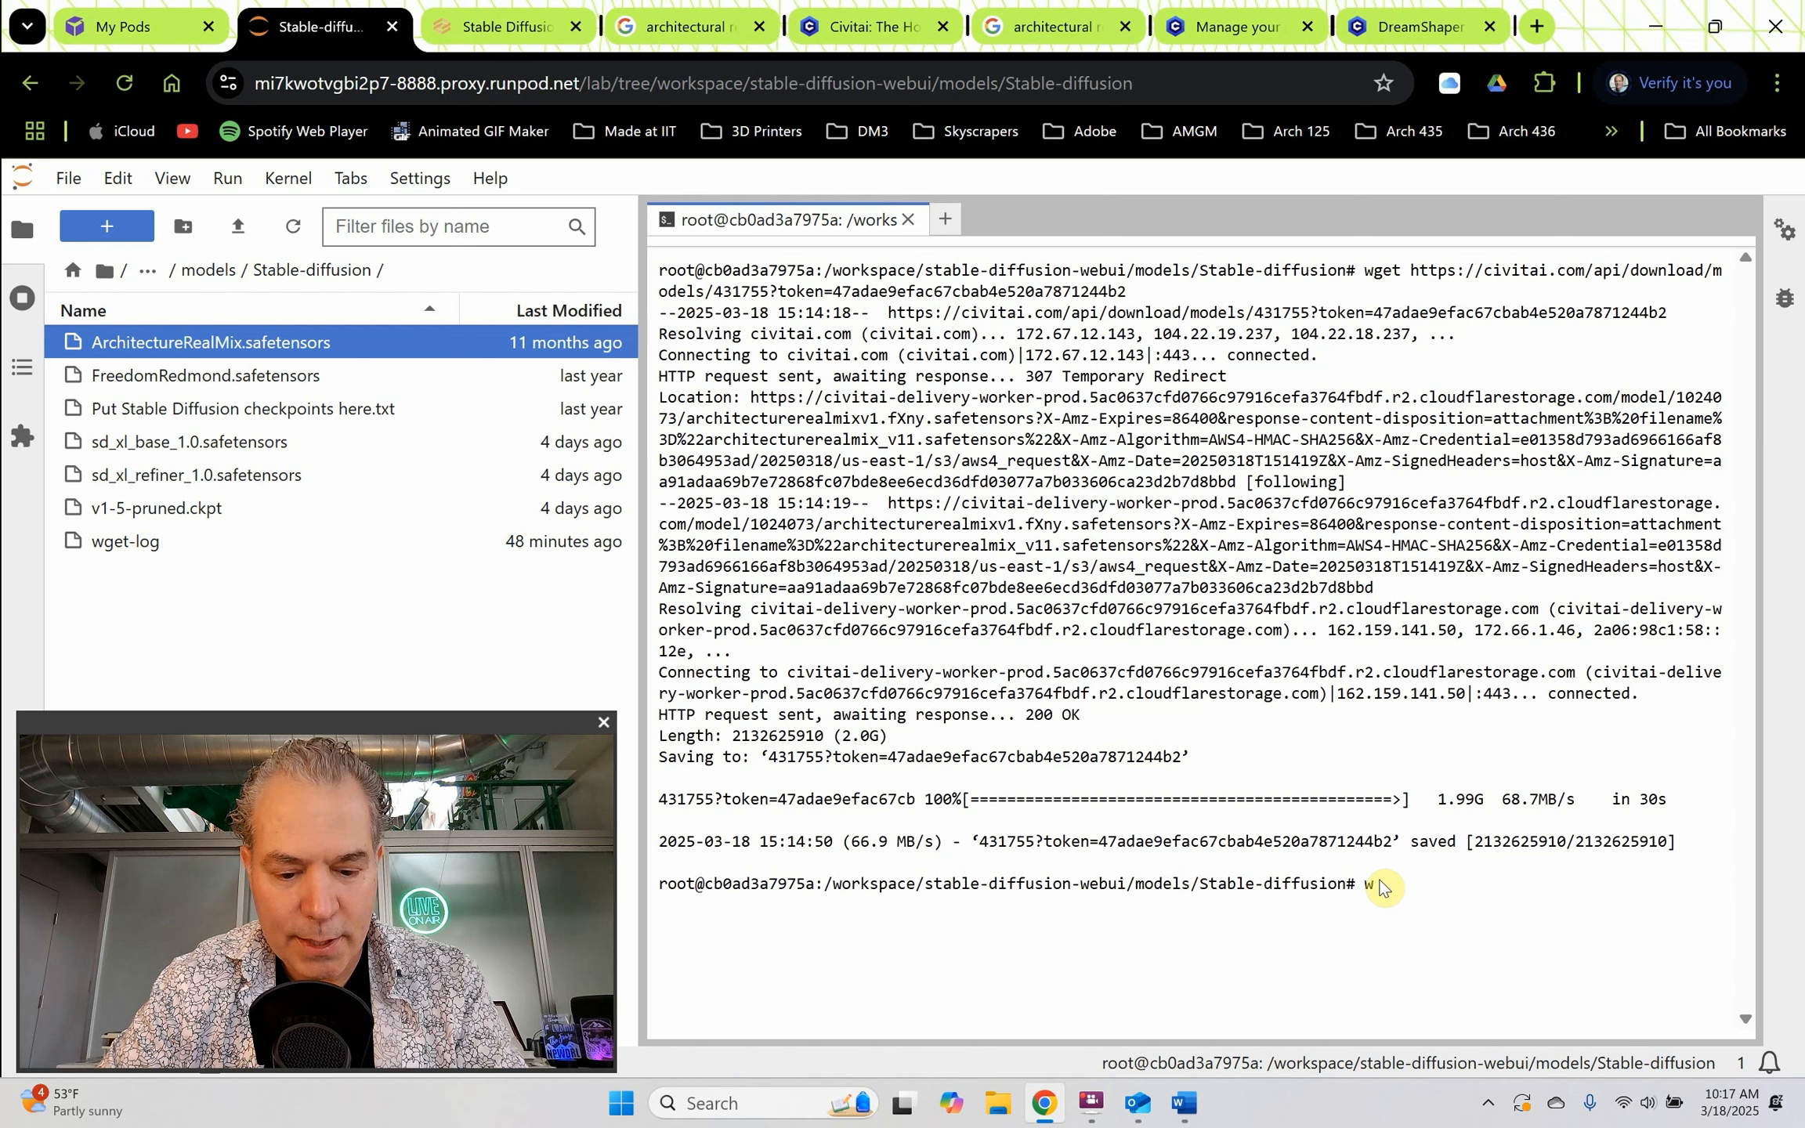
key("ctrl+v")
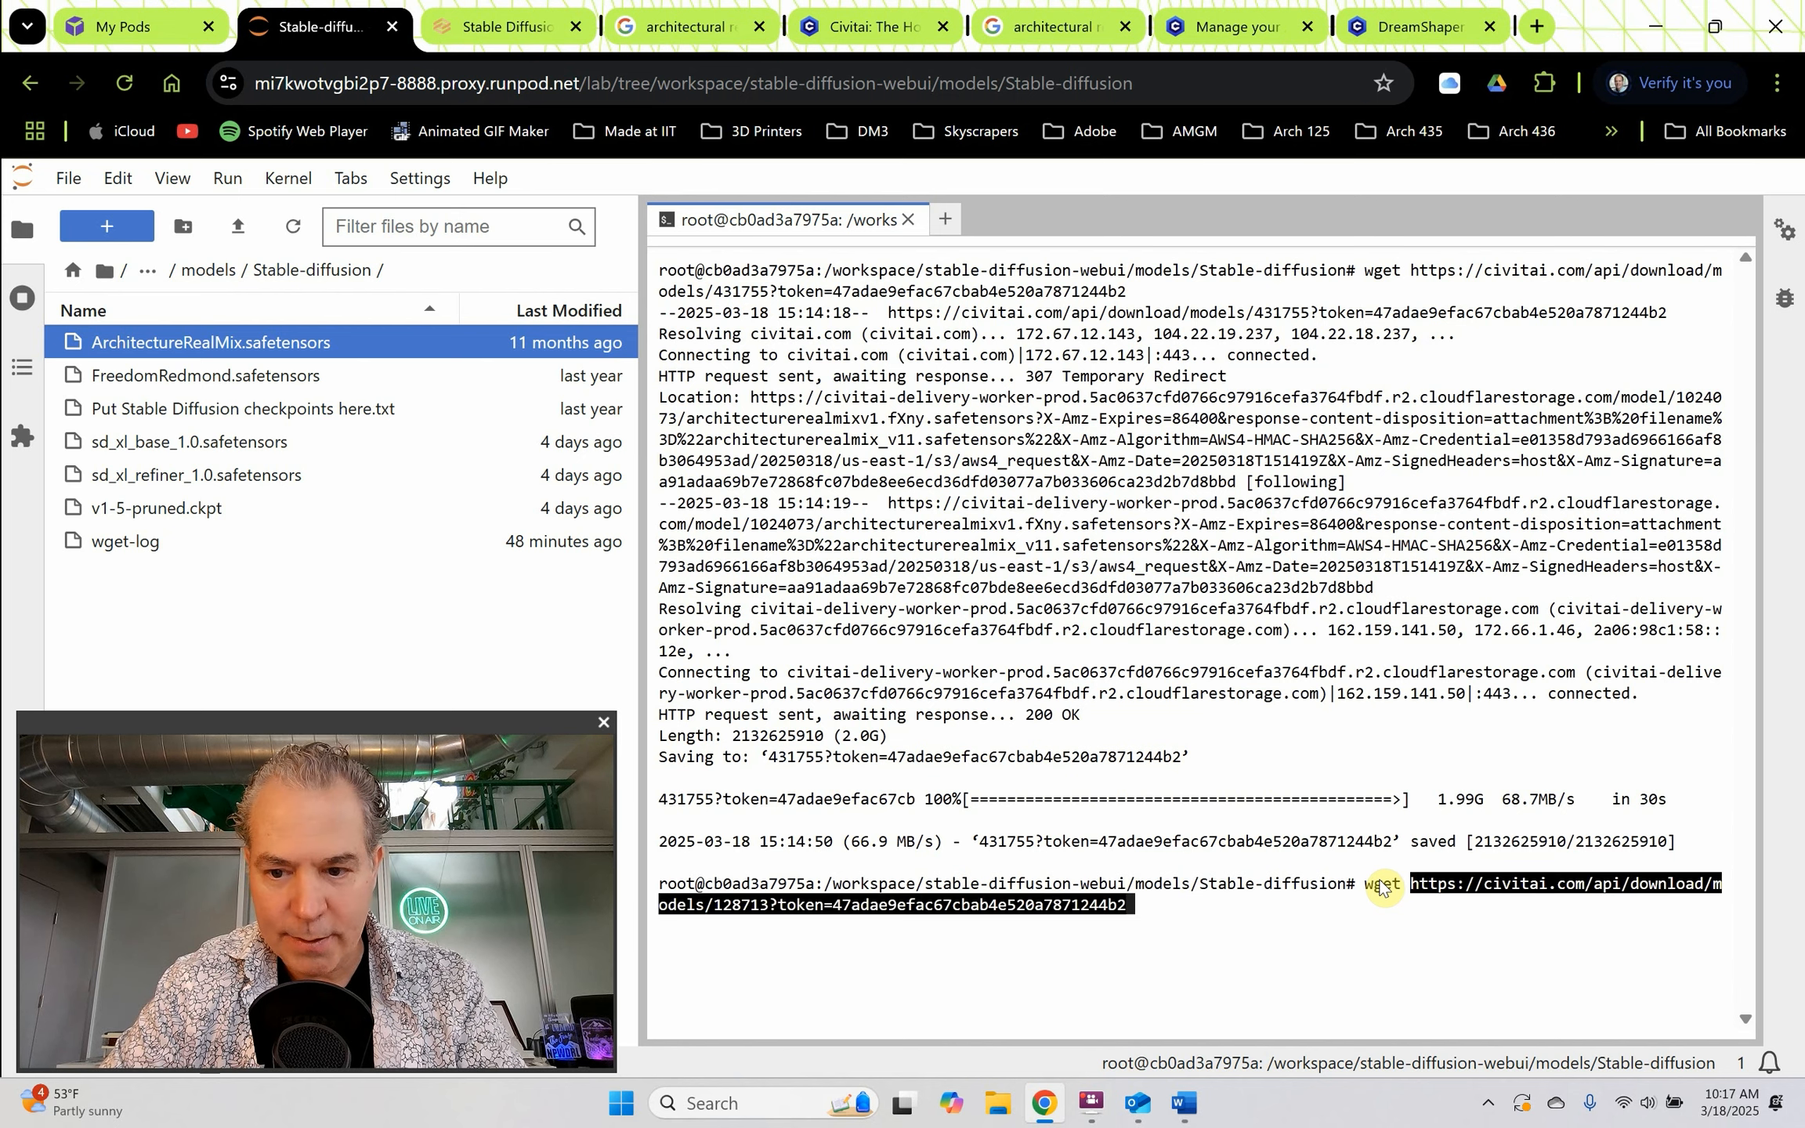
key("Return")
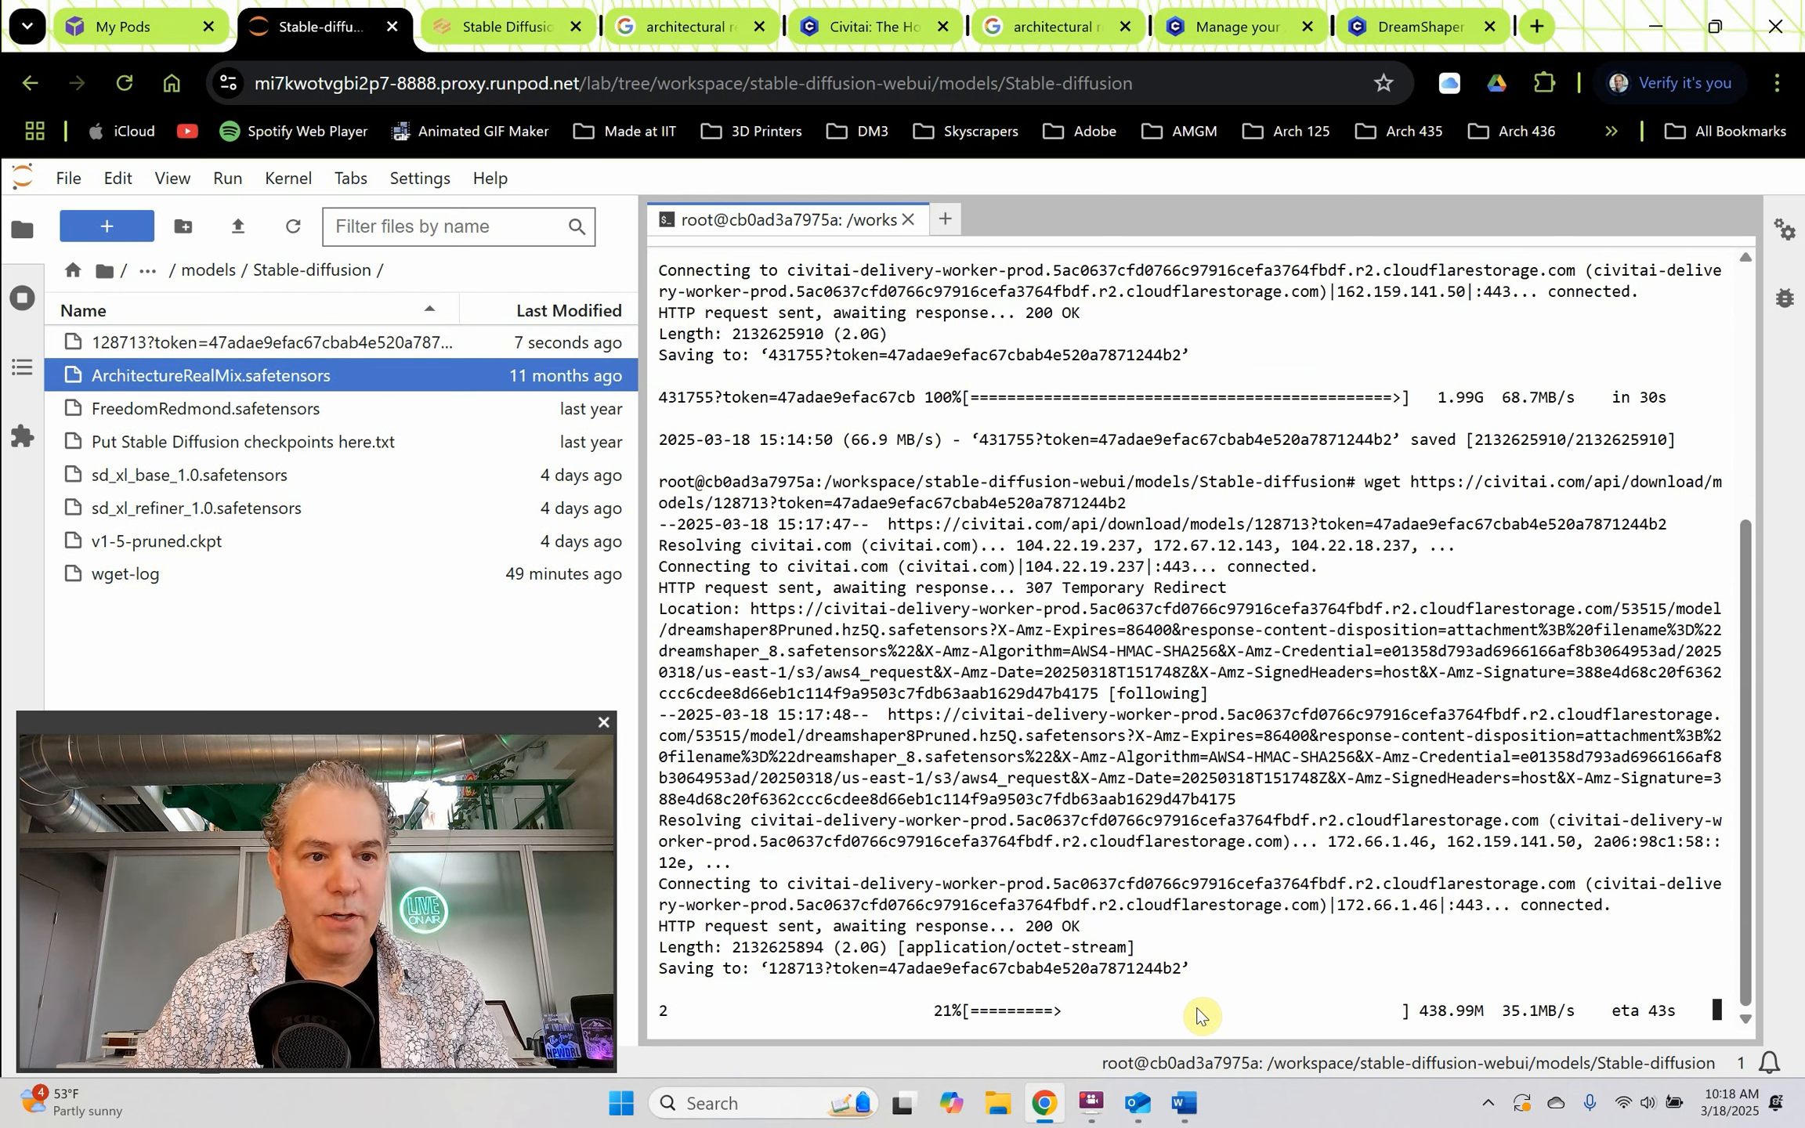
Step: Rename the still-downloading 128713 file to DreamShaper.safetensors in the file browser
left_click(345, 349)
key("F2")
right_click(346, 345)
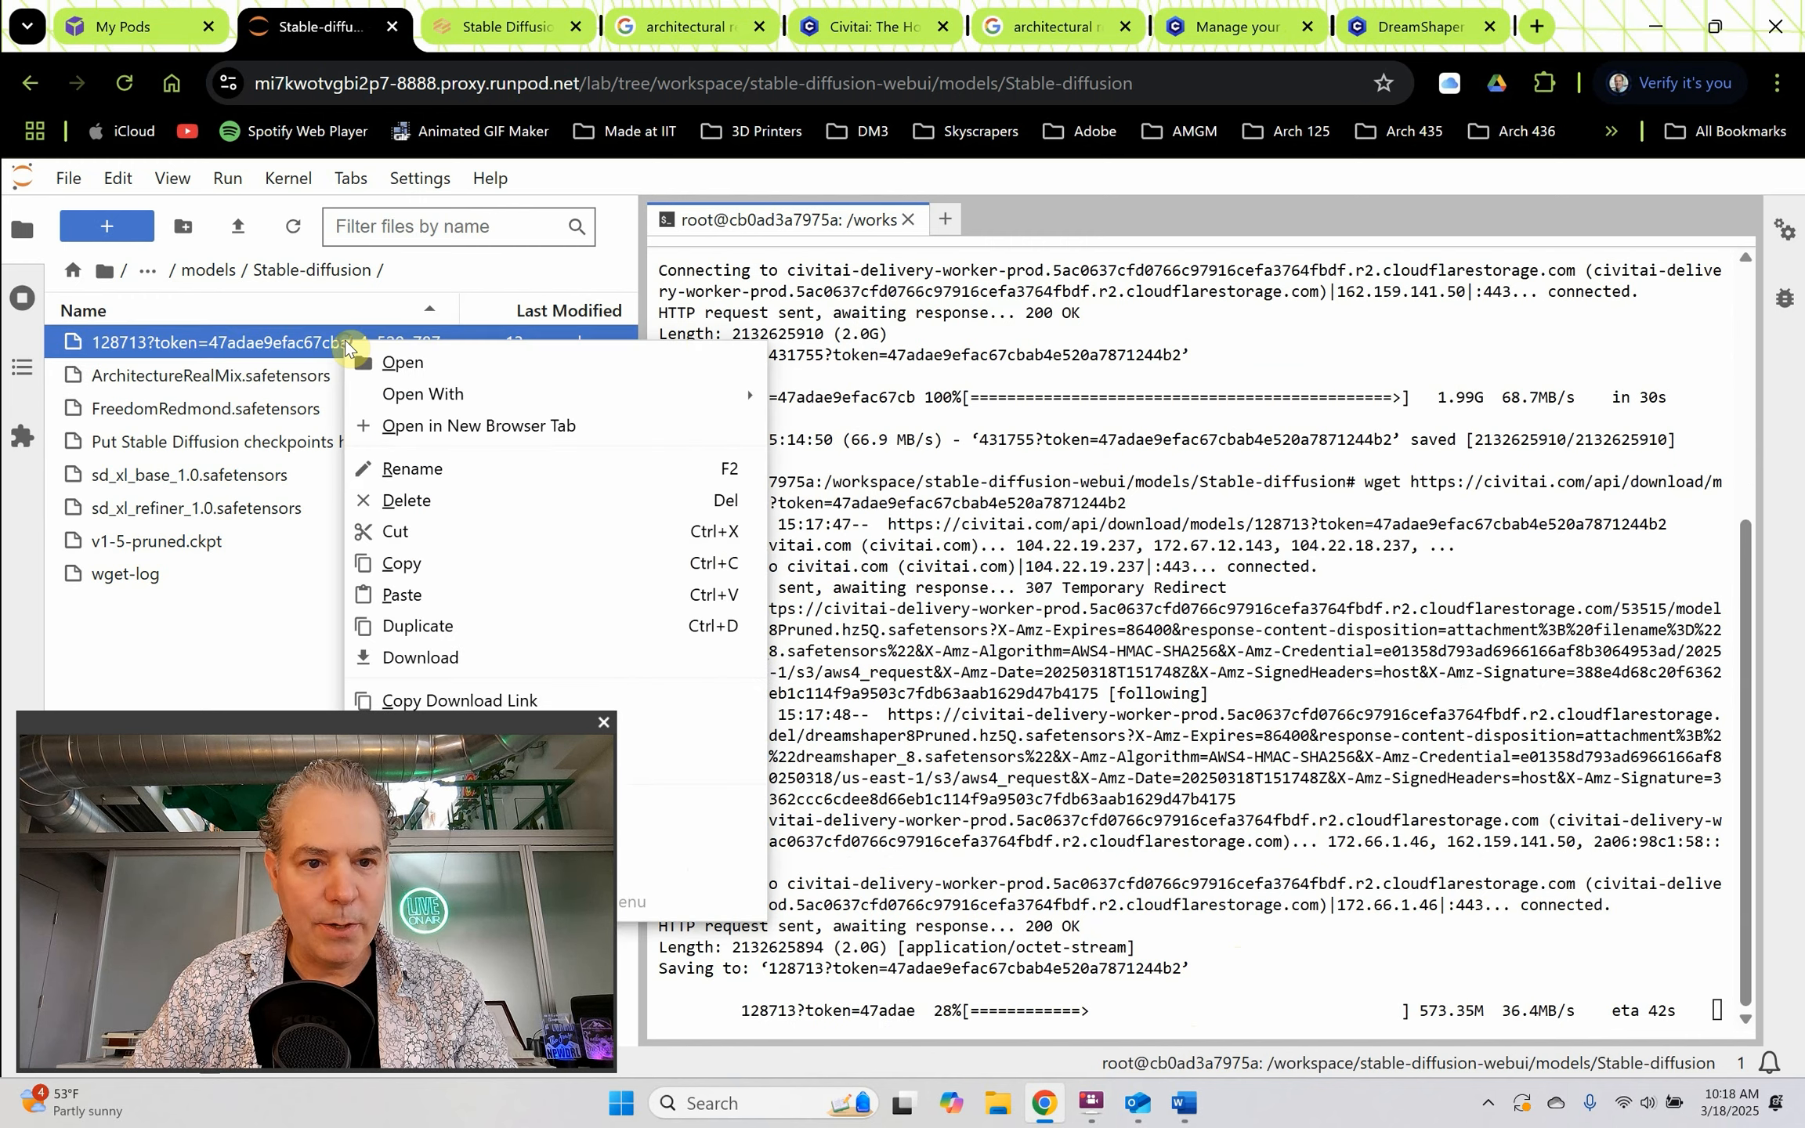
left_click(420, 470)
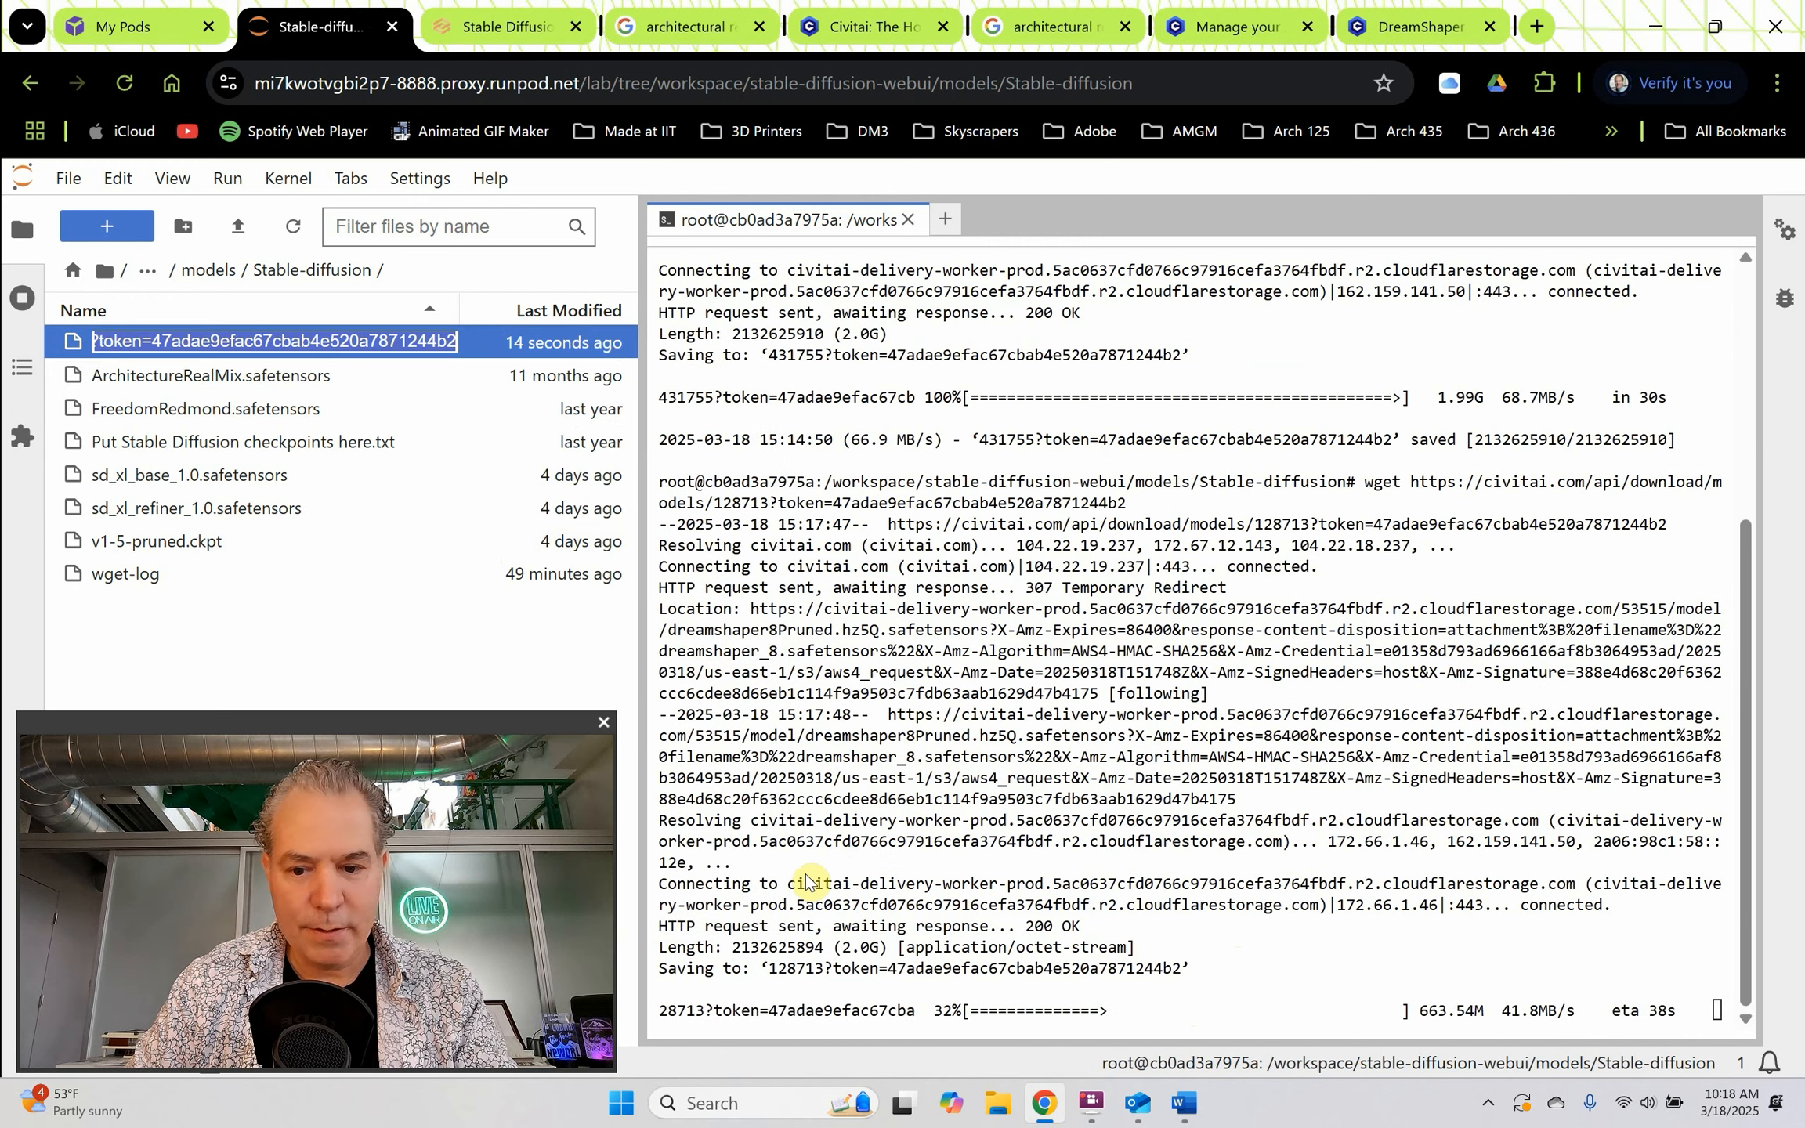
left_click(1185, 1103)
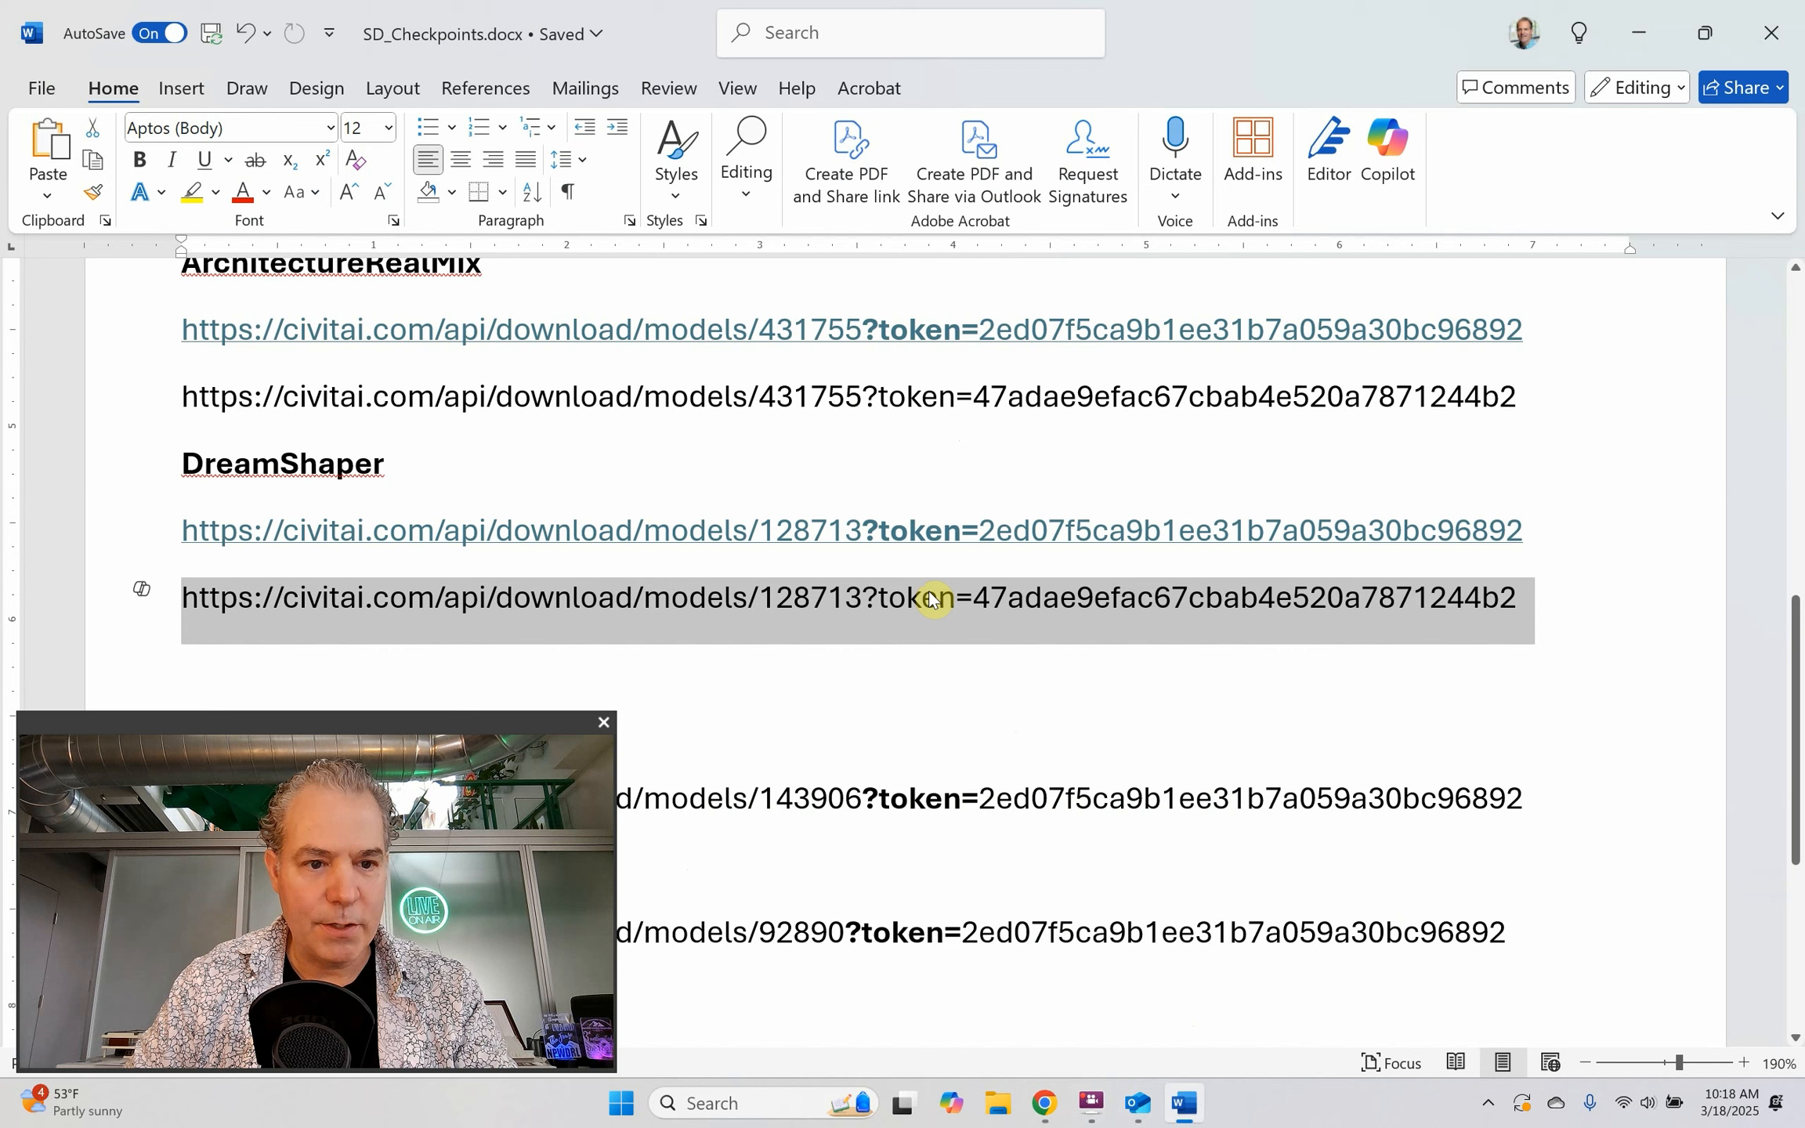
left_click_drag(380, 463, 153, 456)
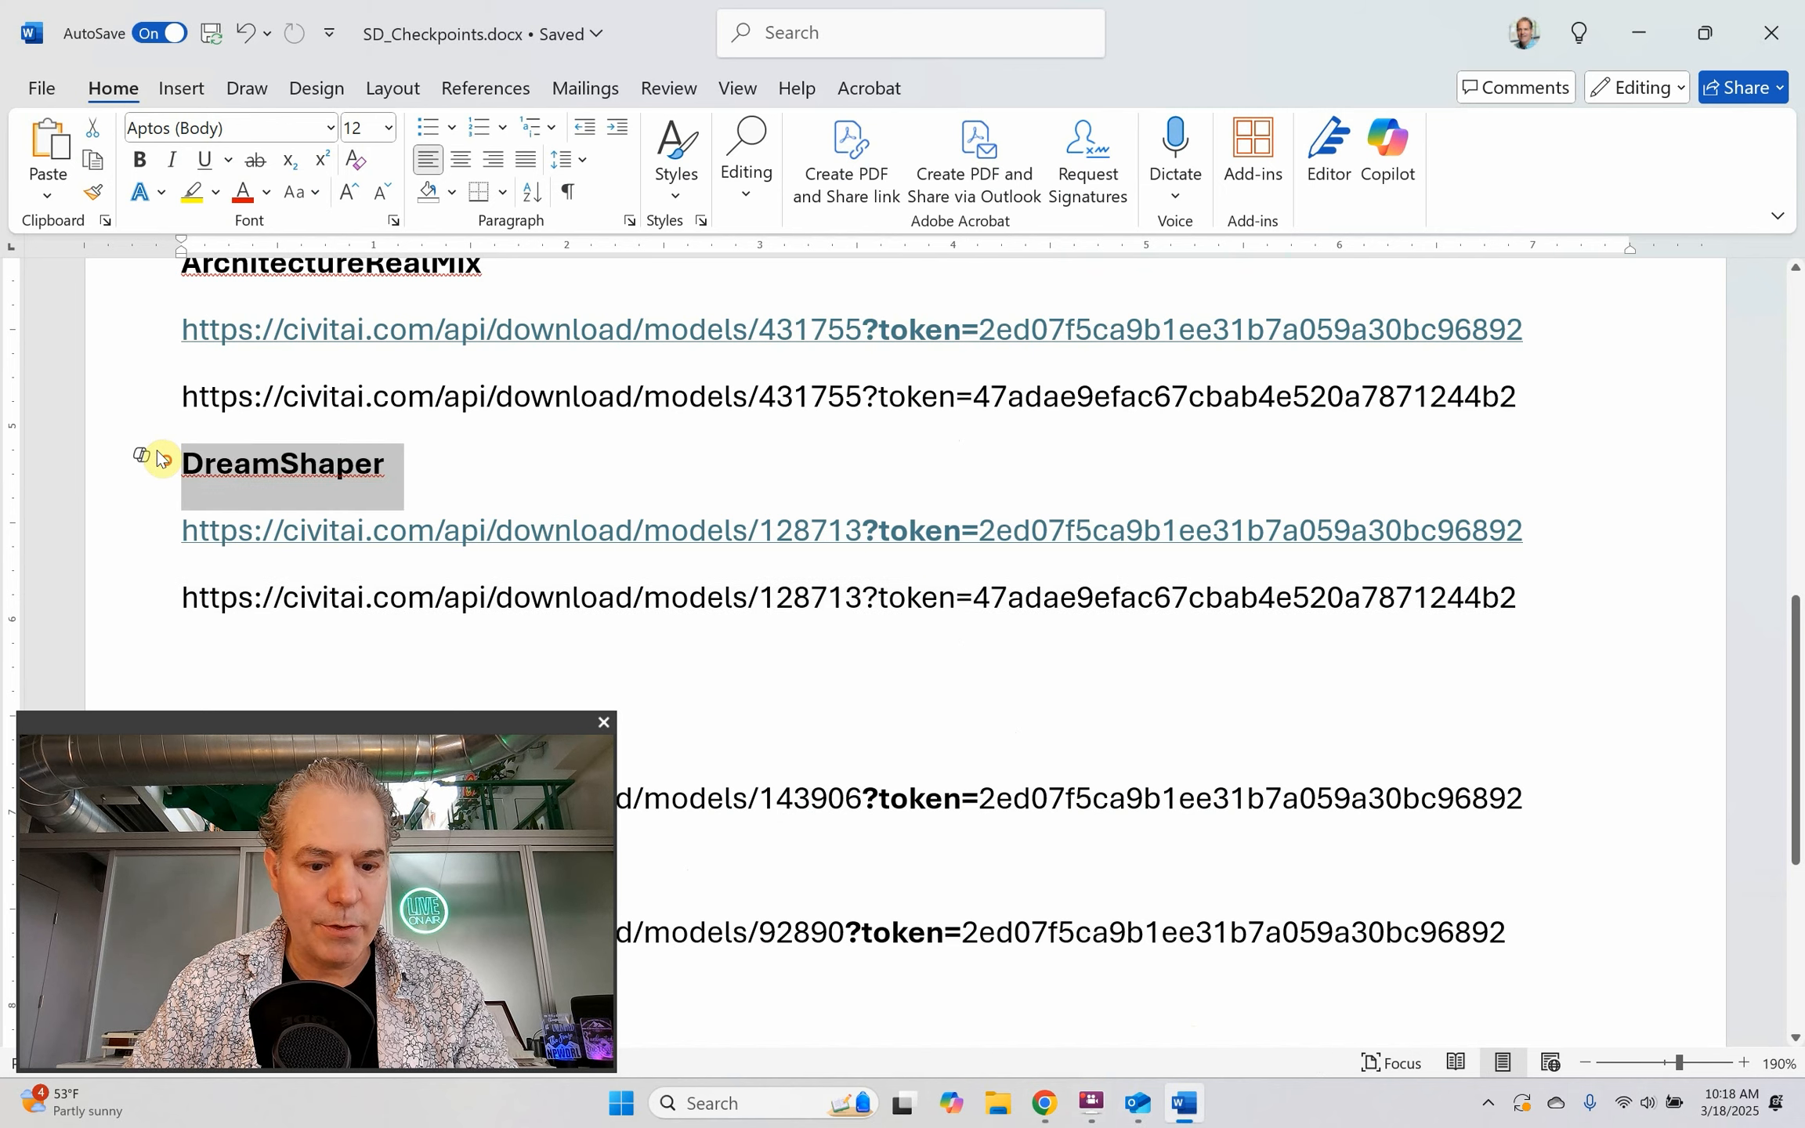
left_click(1630, 47)
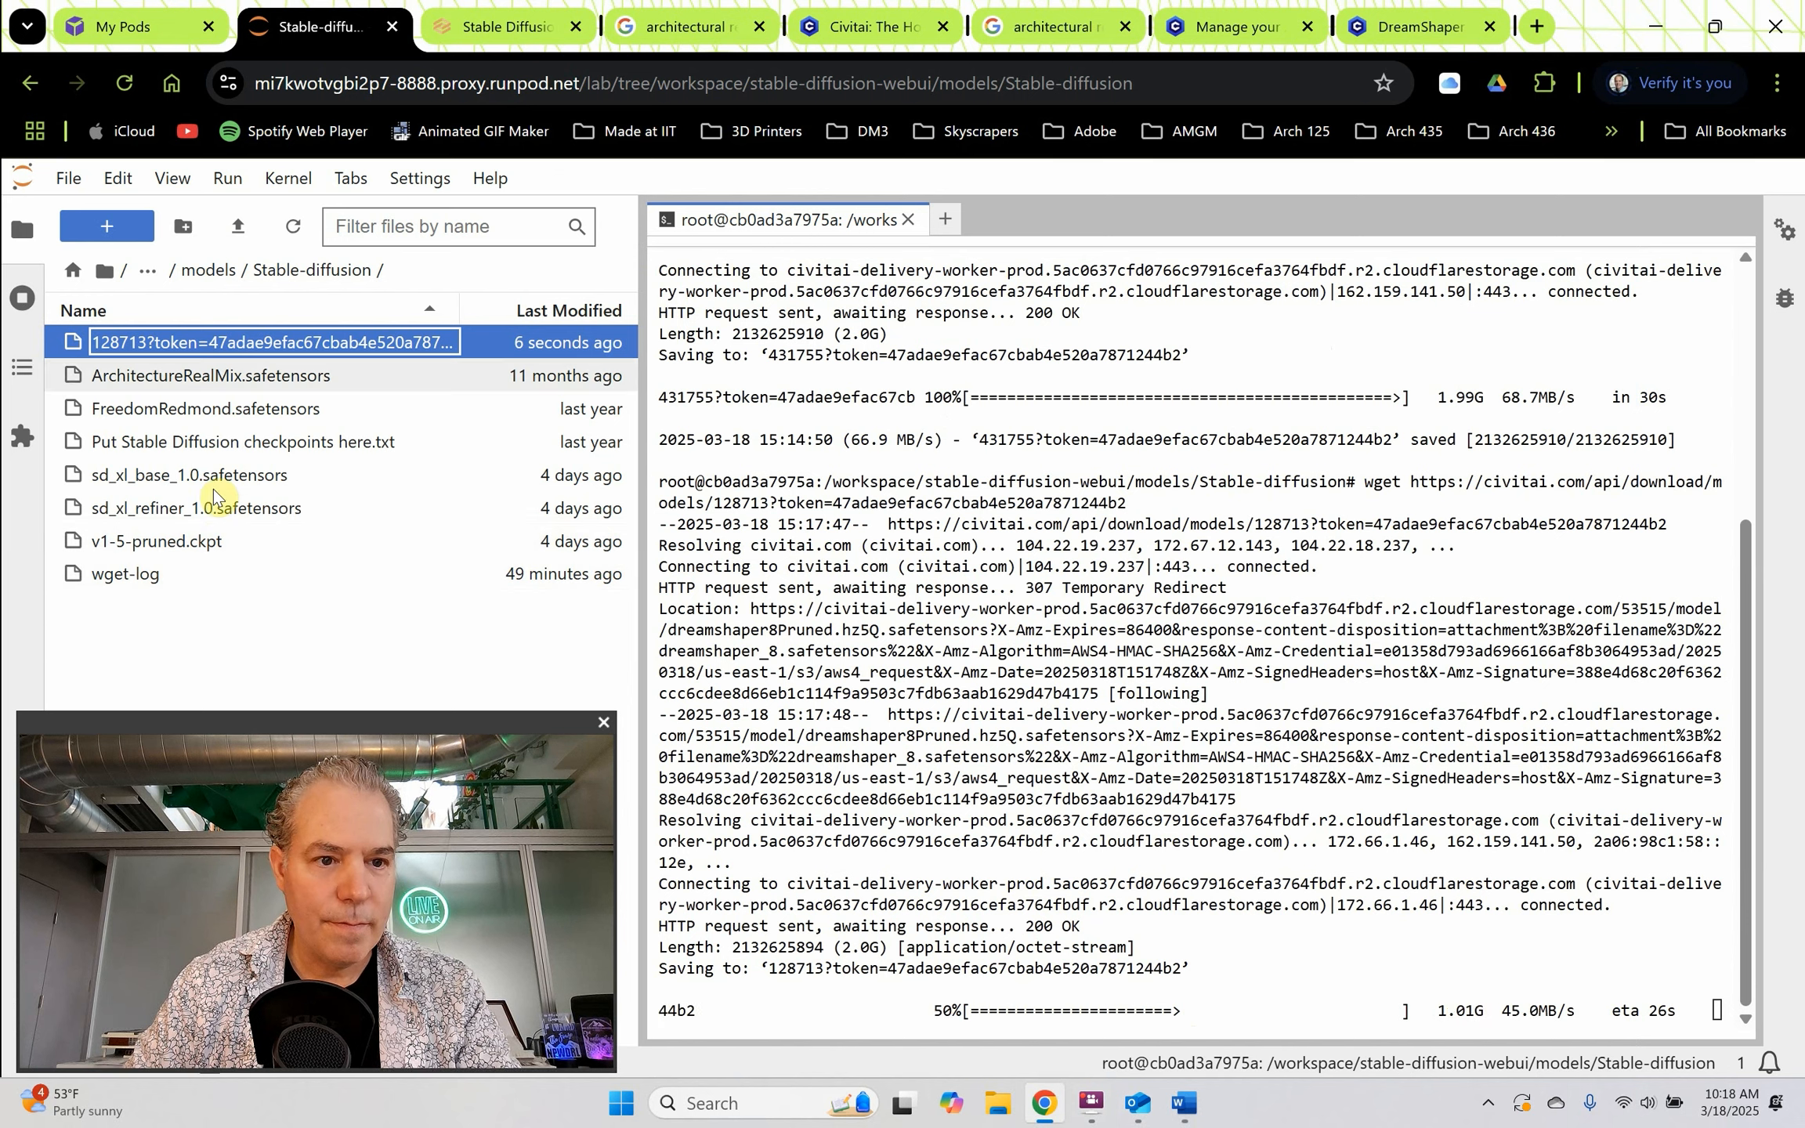
right_click(301, 343)
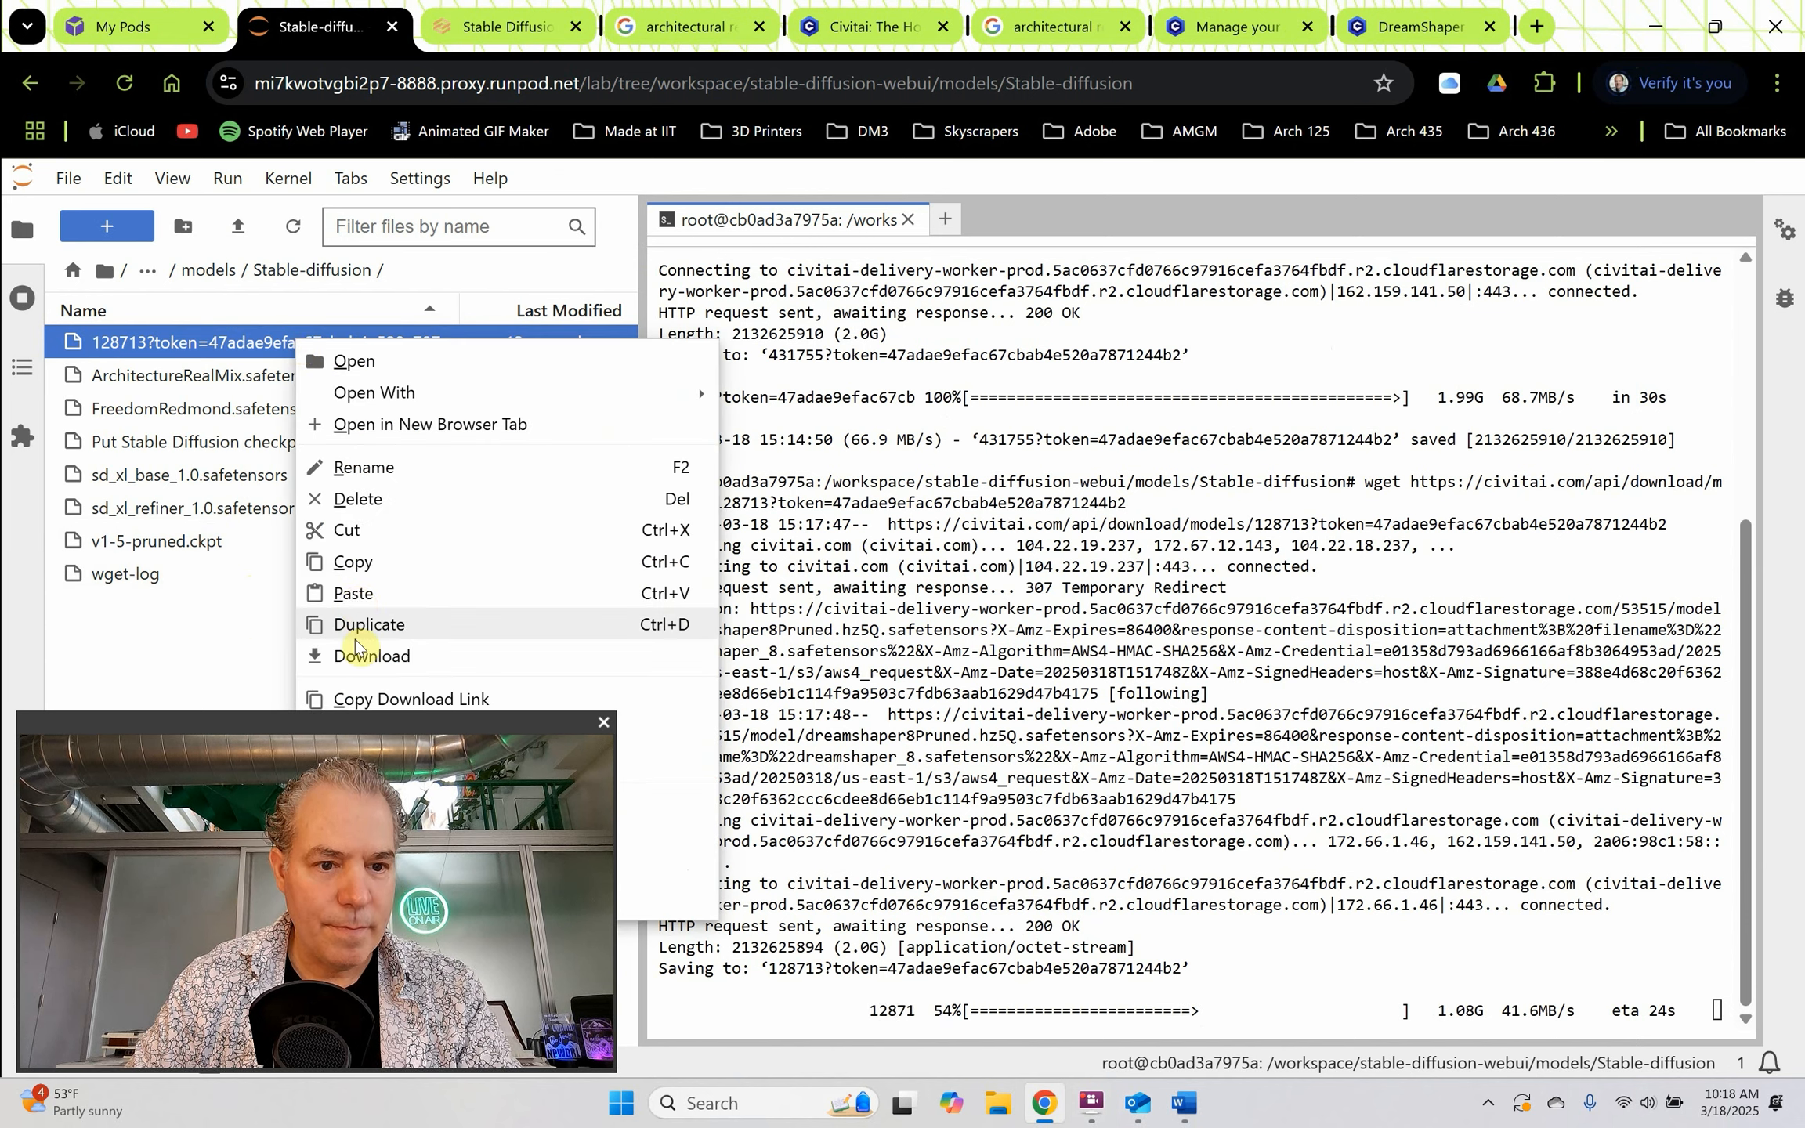
left_click(364, 469)
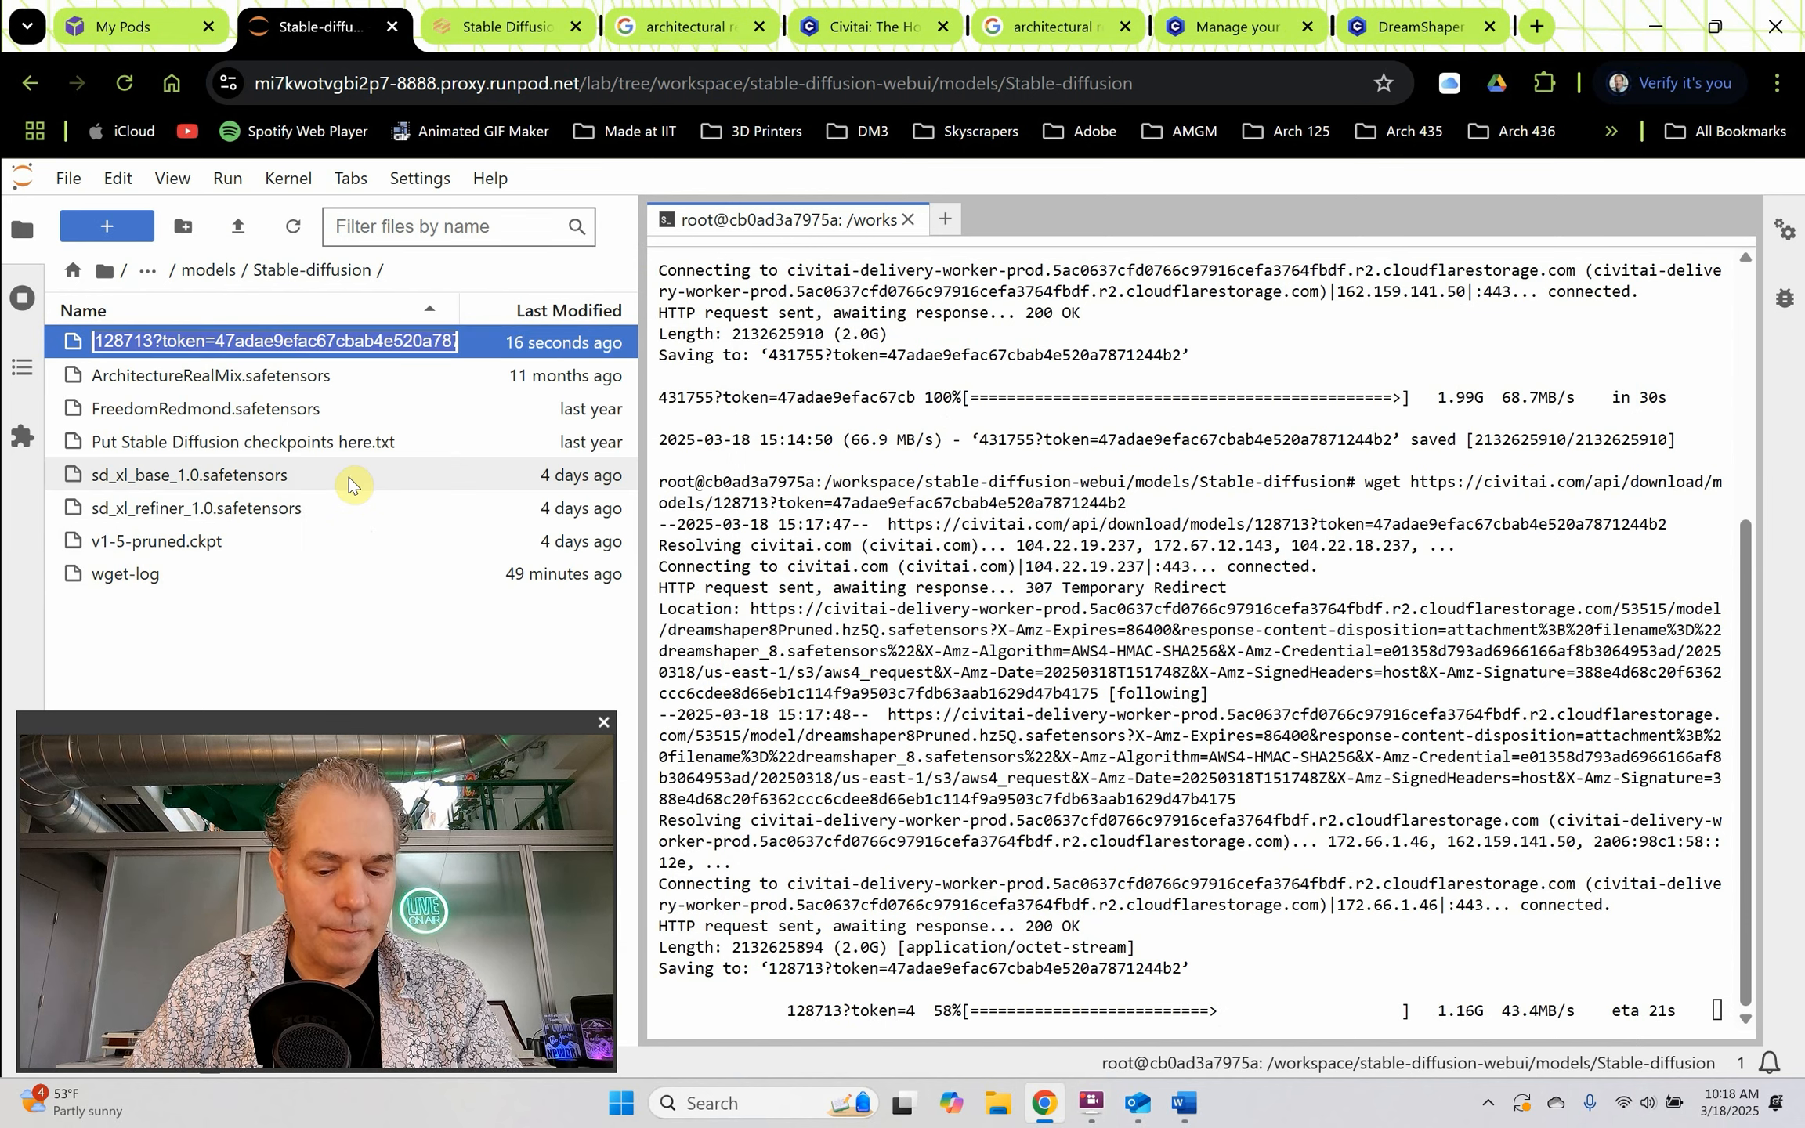
type("DreamShaper.s")
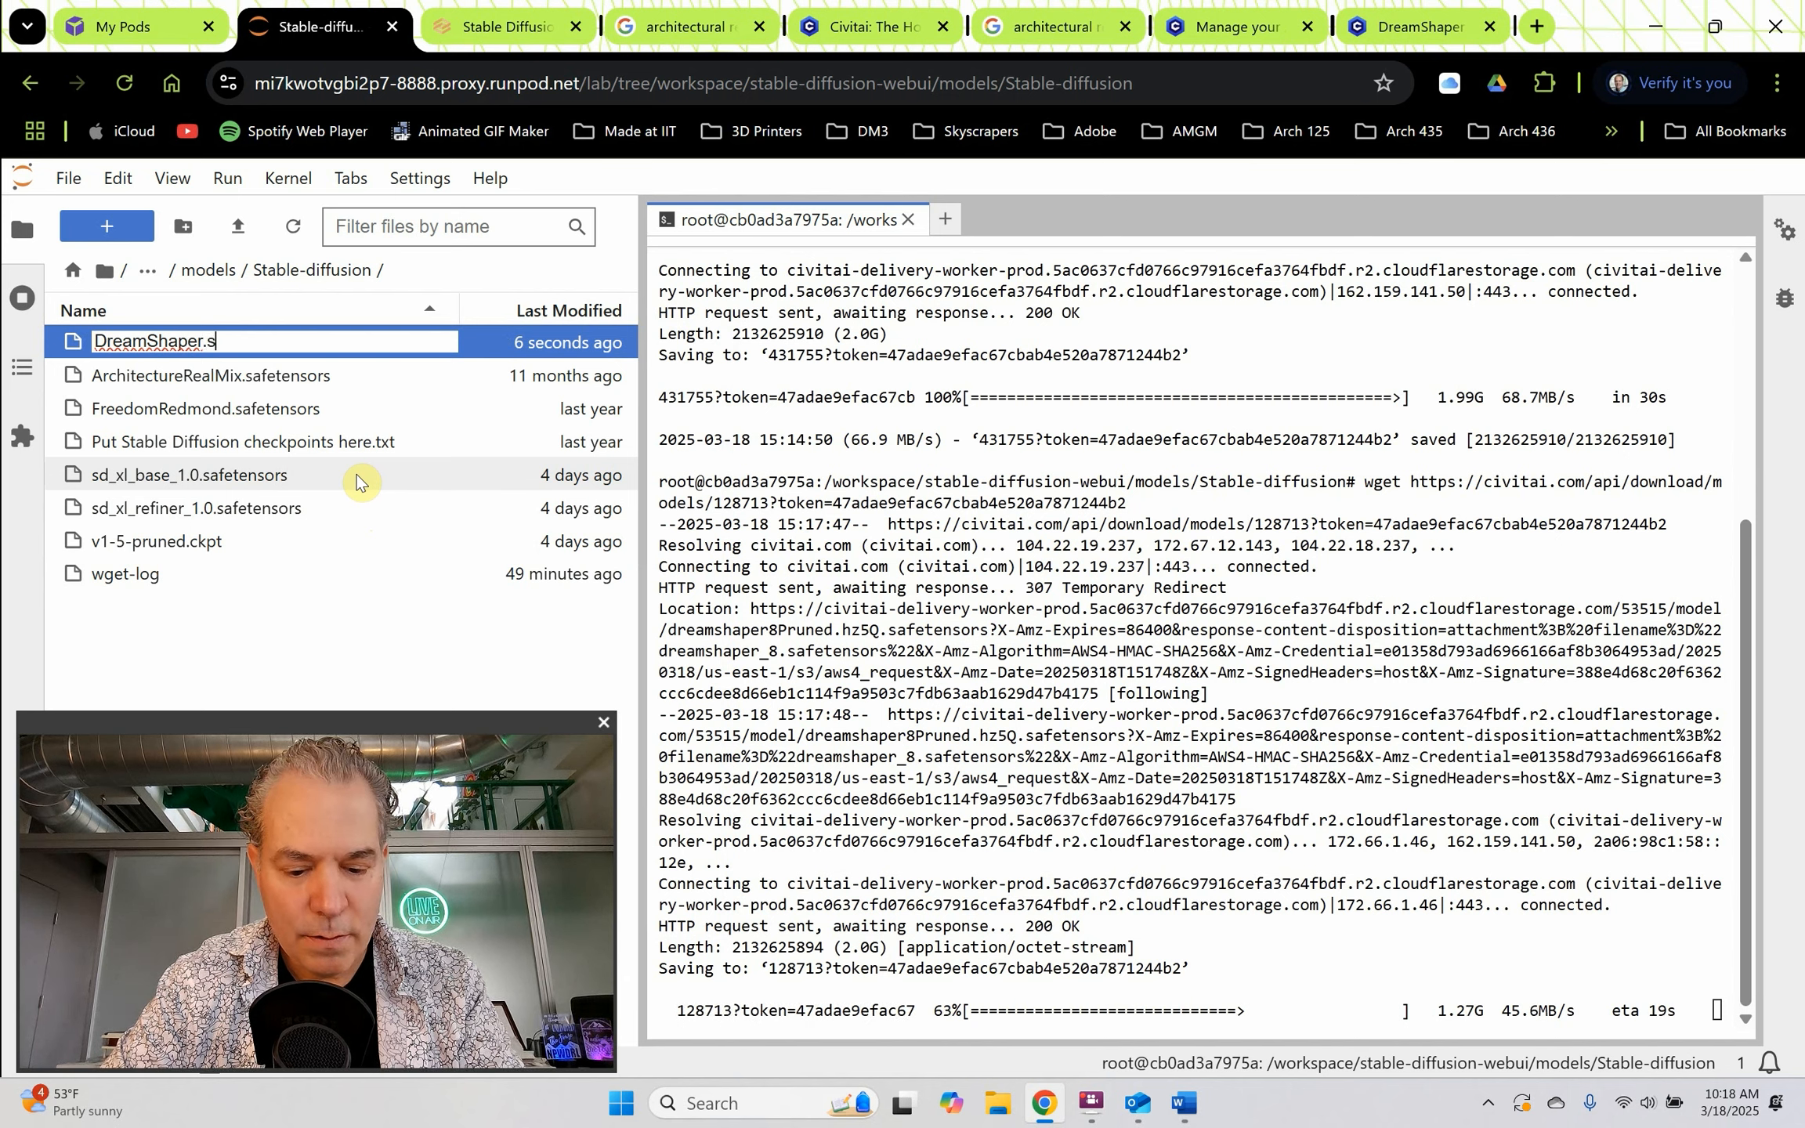
type("afetens")
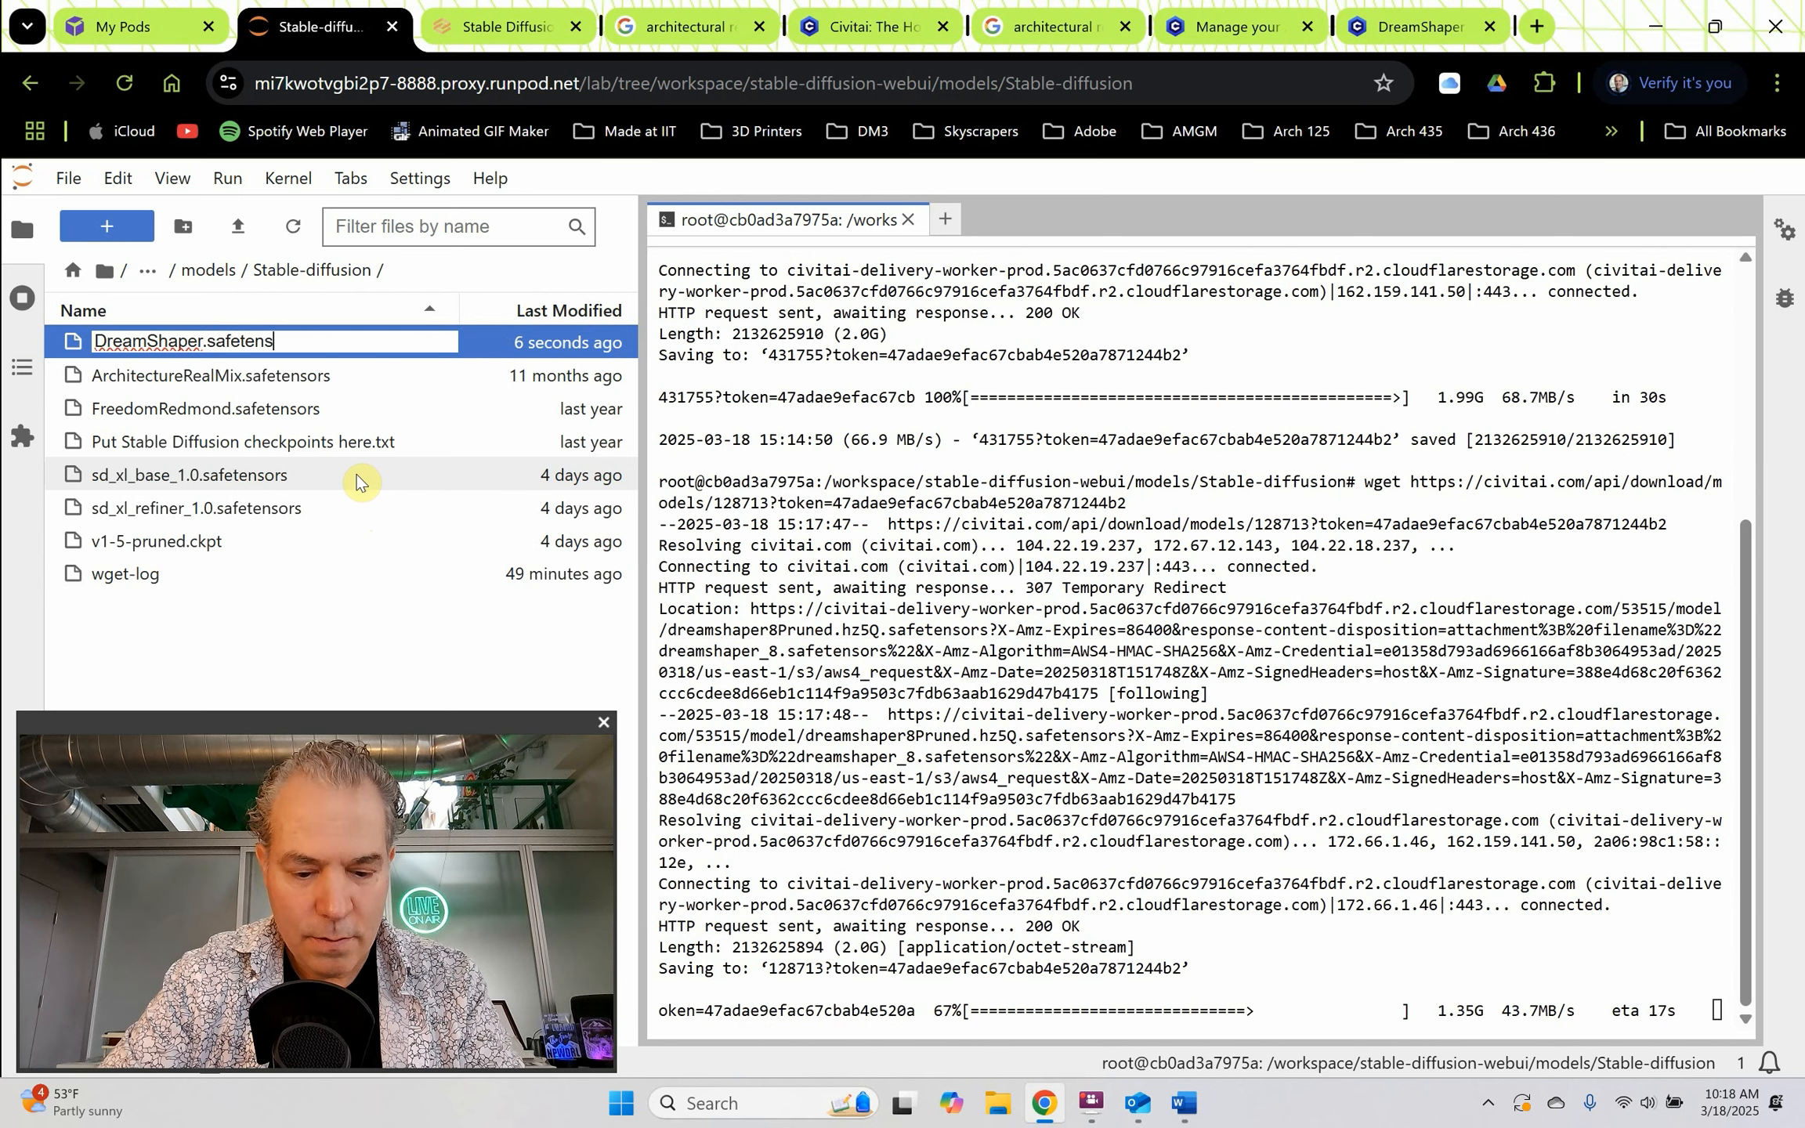
type("ors")
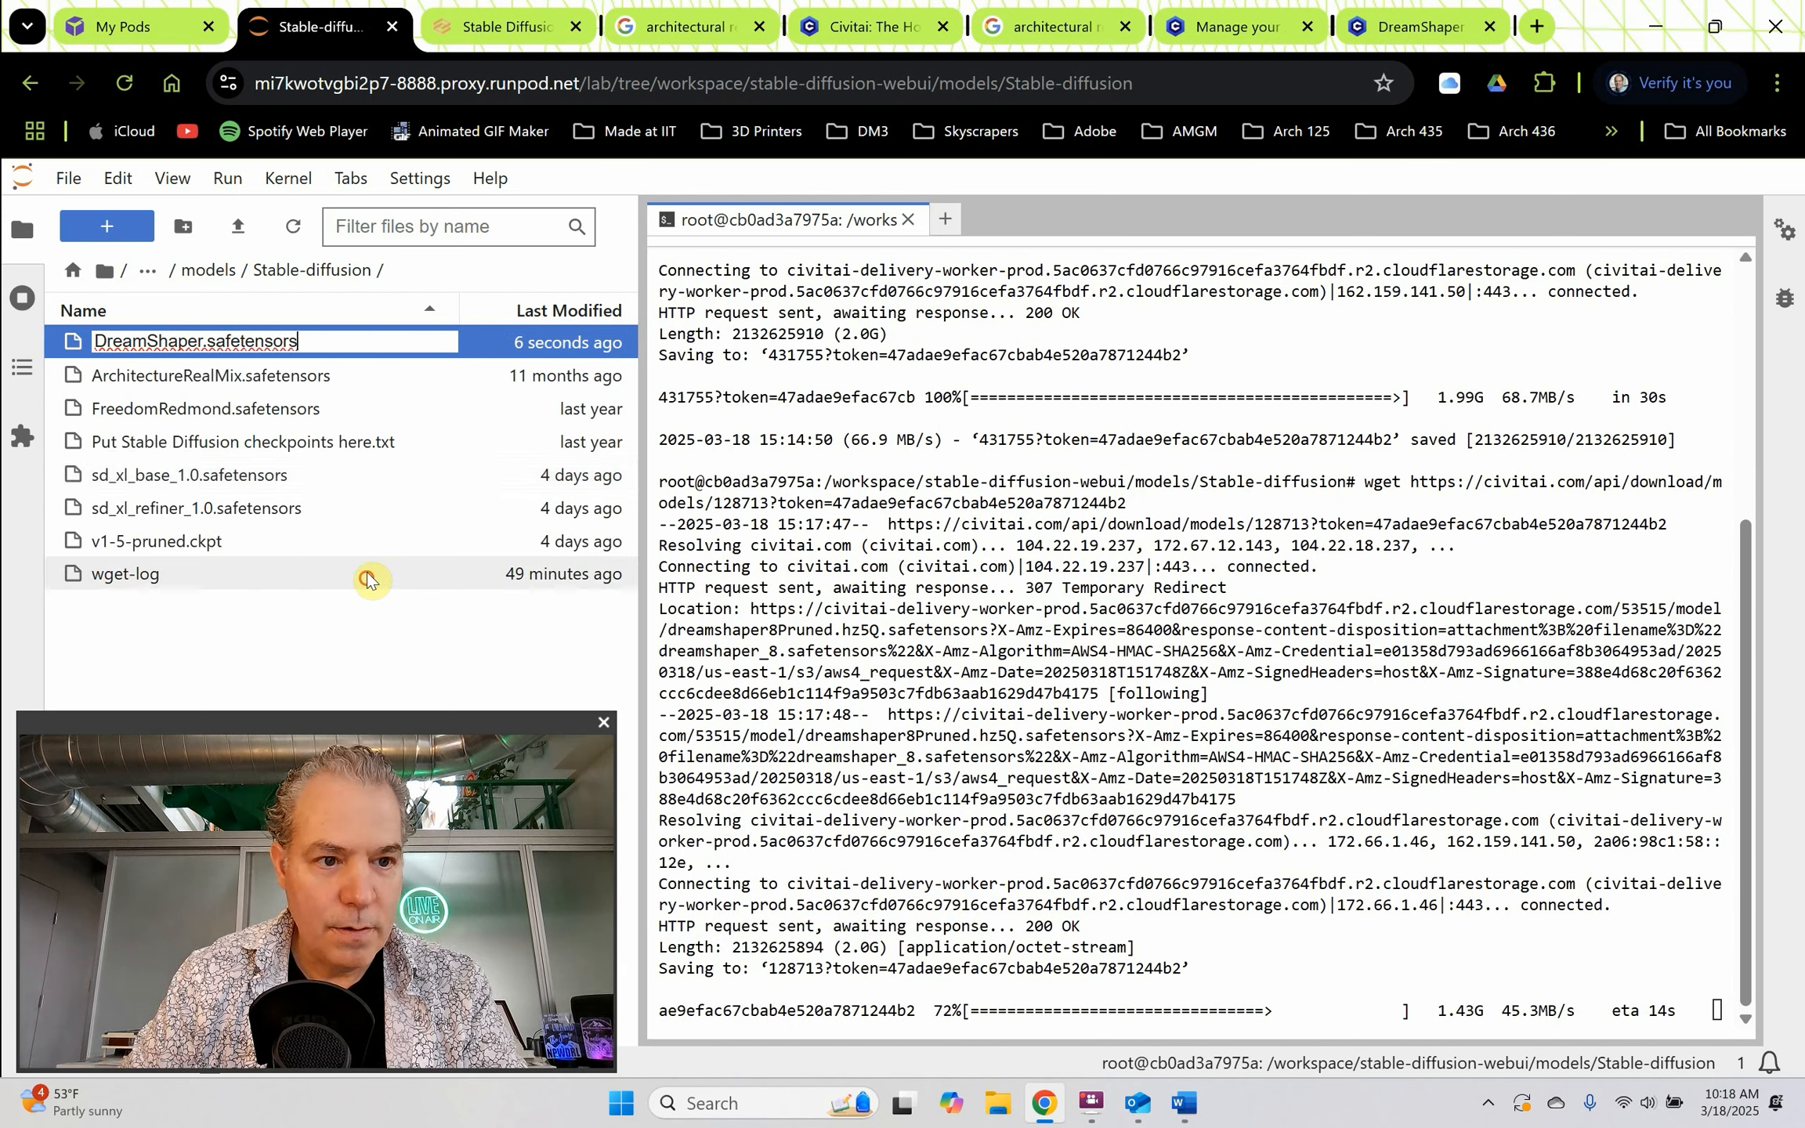
left_click(368, 572)
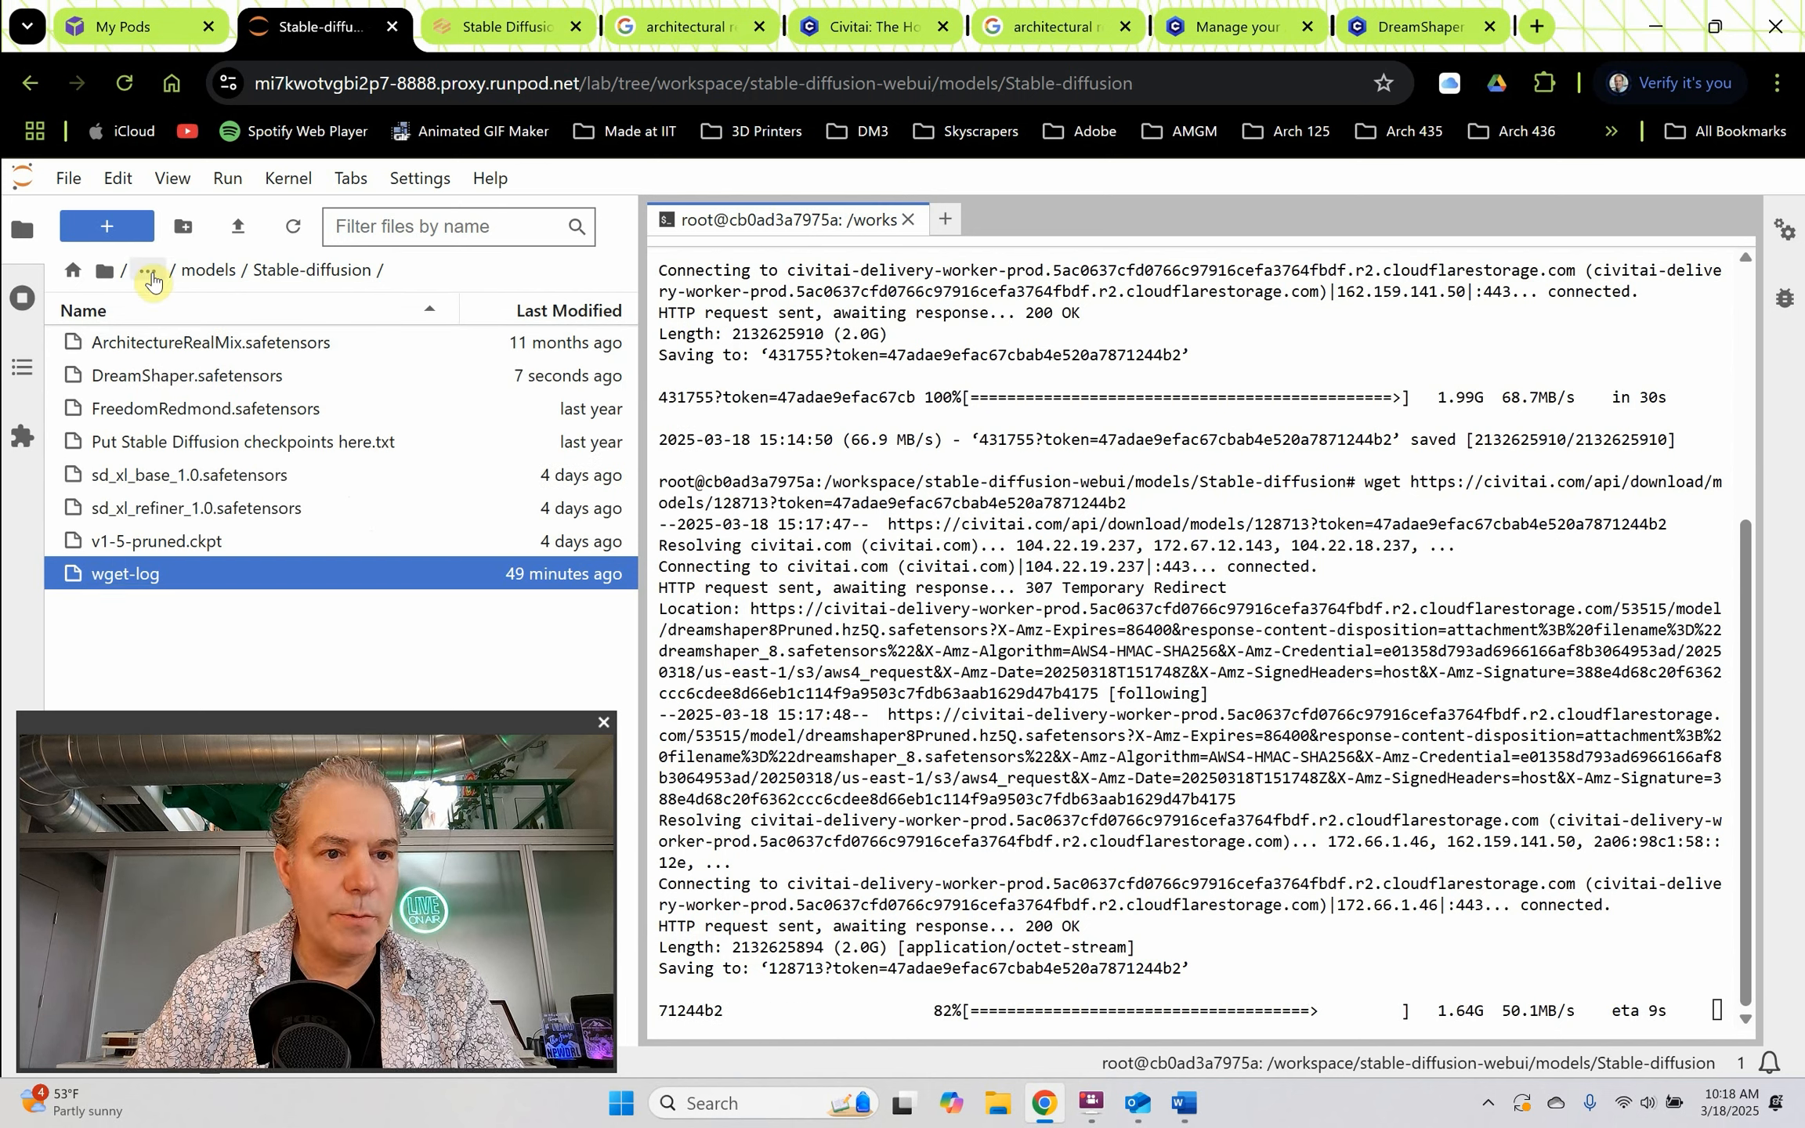
Step: Navigate from workspace to stable-diffusion-webui/outputs/txt2img-images/2025-03-18 in the JupyterLab file browser
left_click(151, 276)
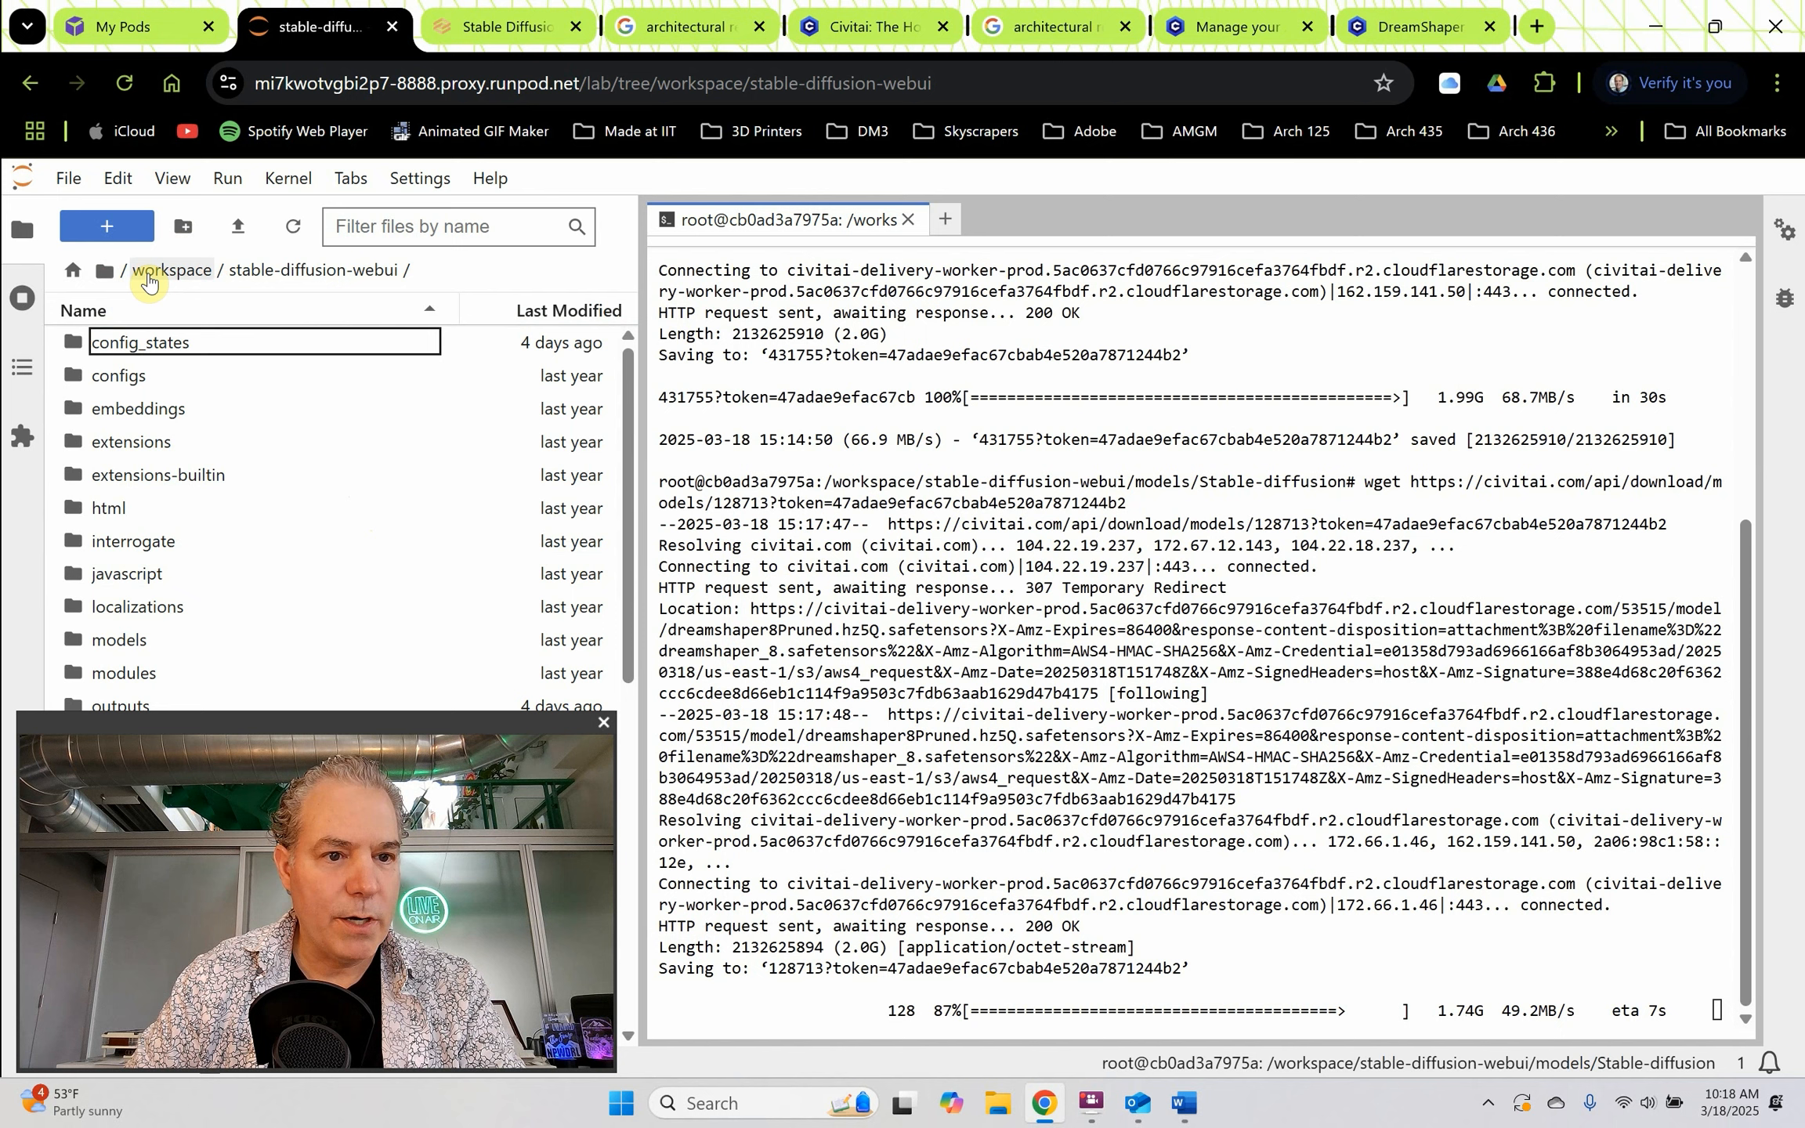
left_click(161, 275)
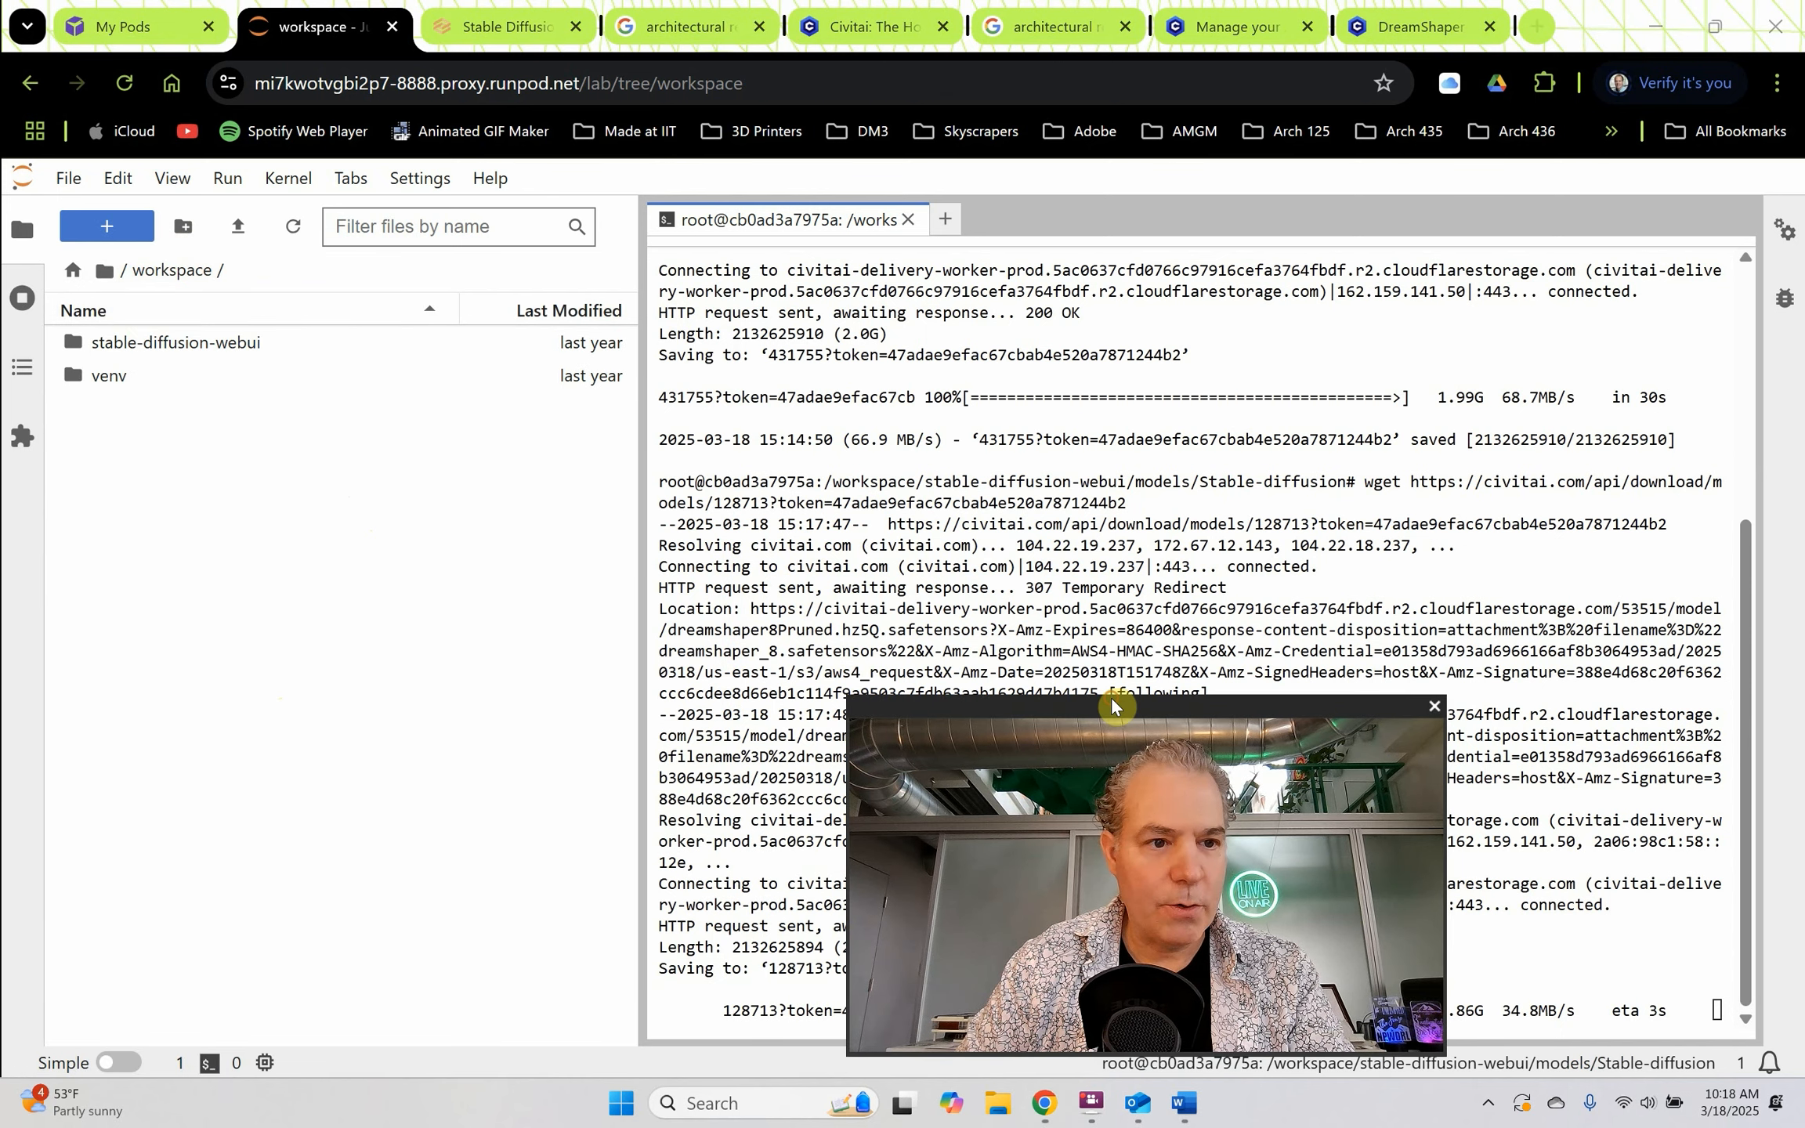
double_click(162, 343)
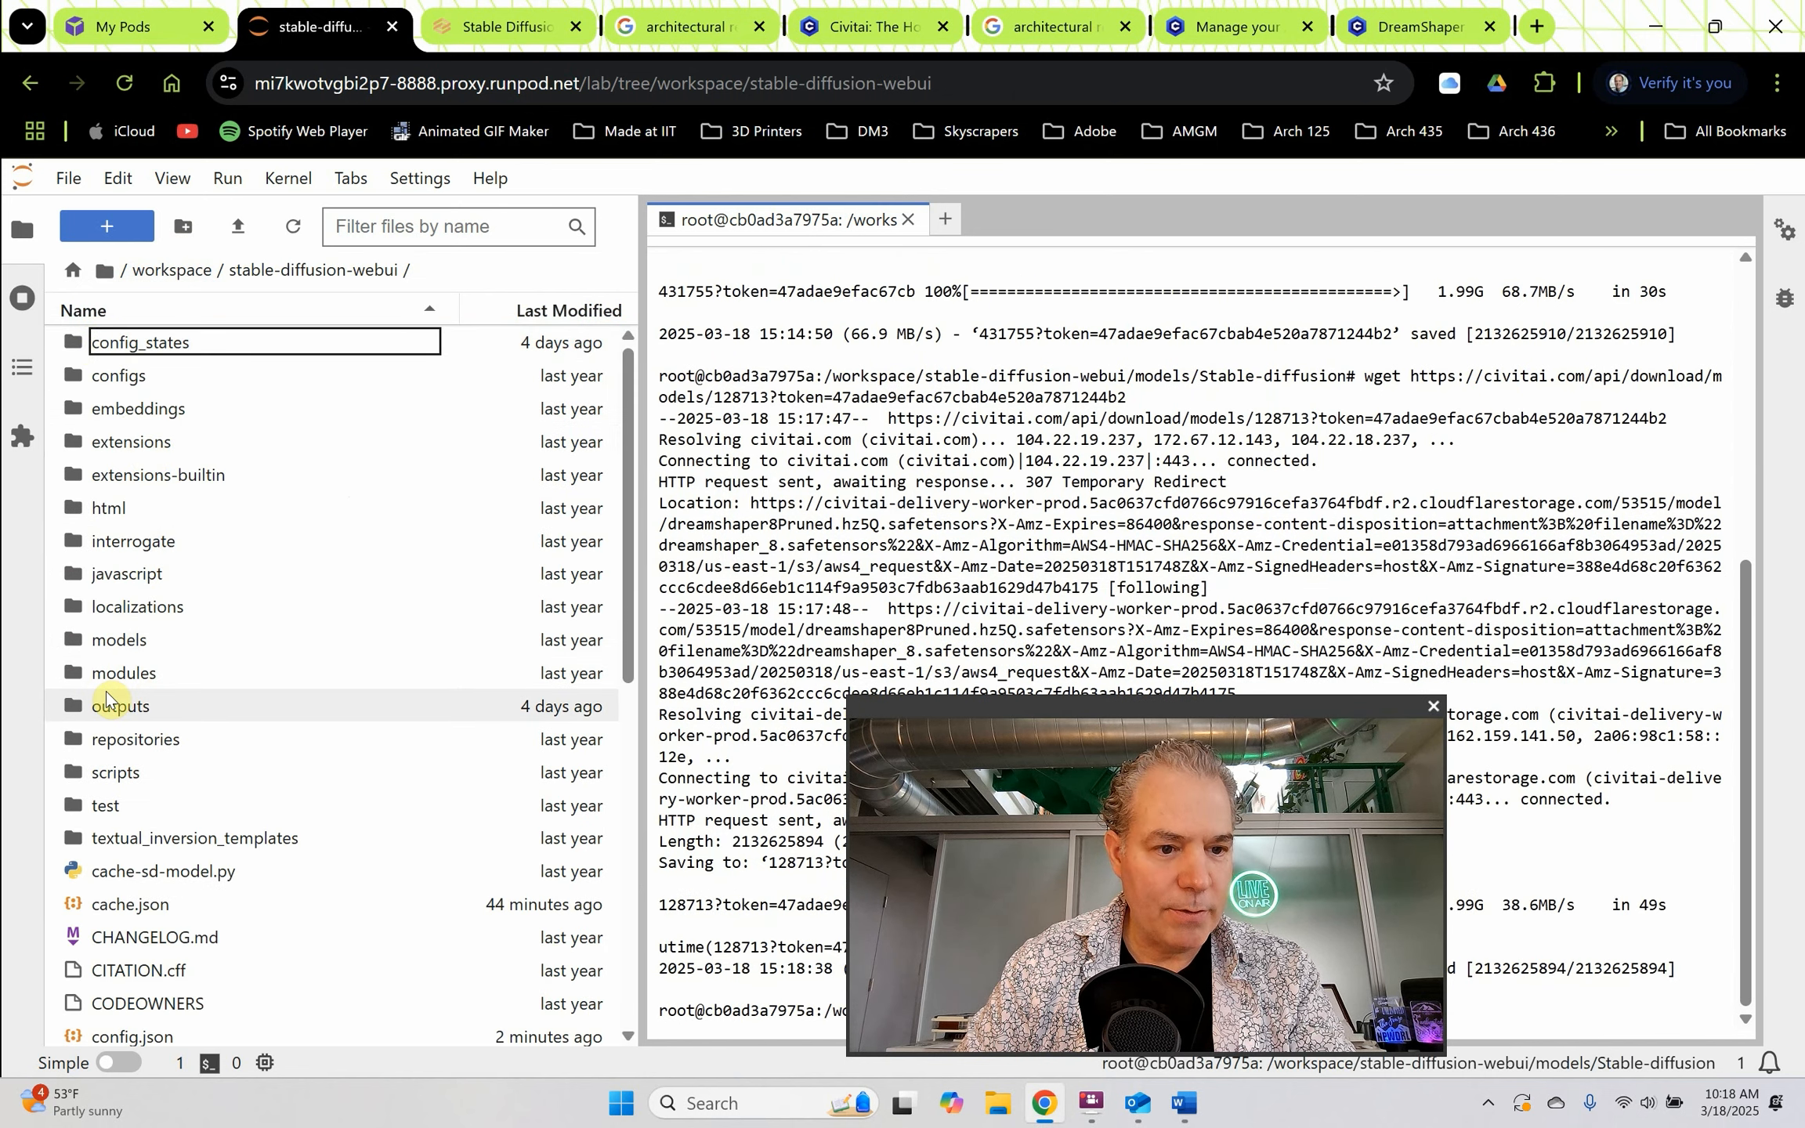
left_click(99, 707)
double_click(99, 706)
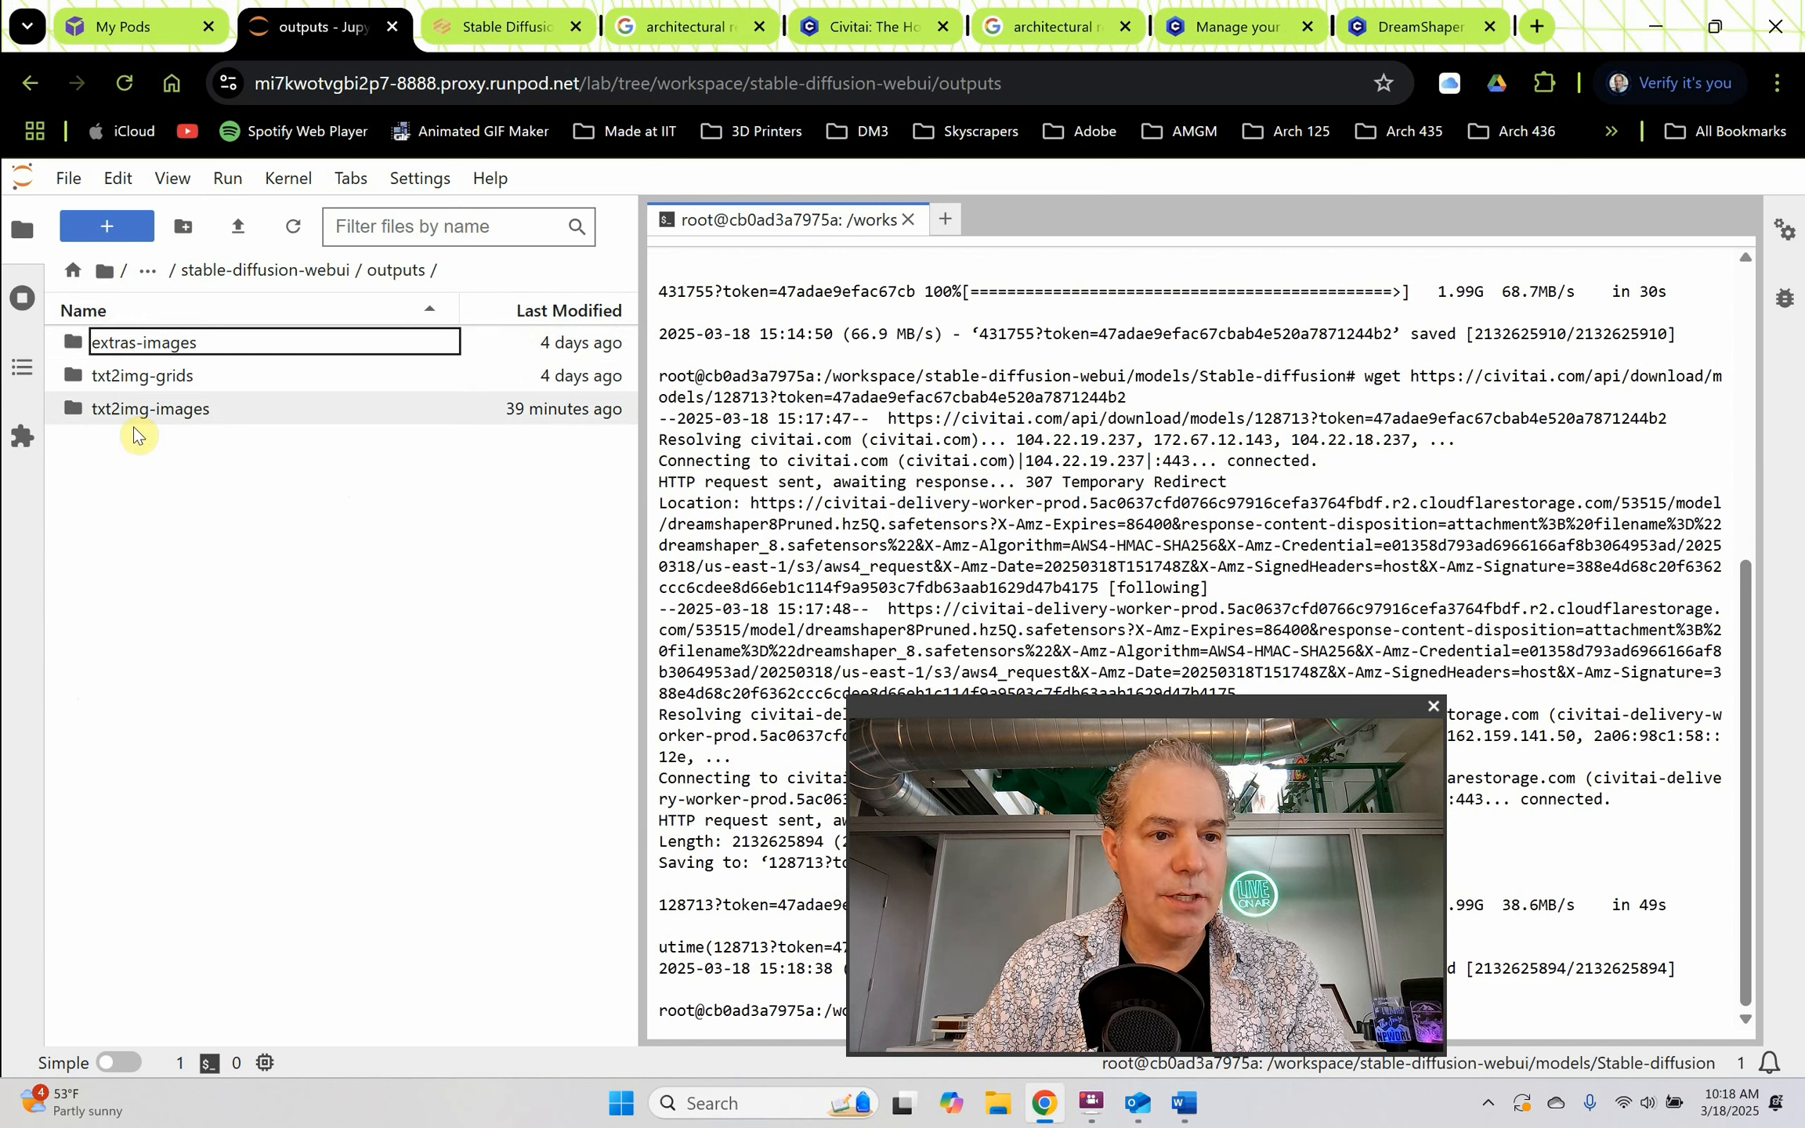
double_click(86, 413)
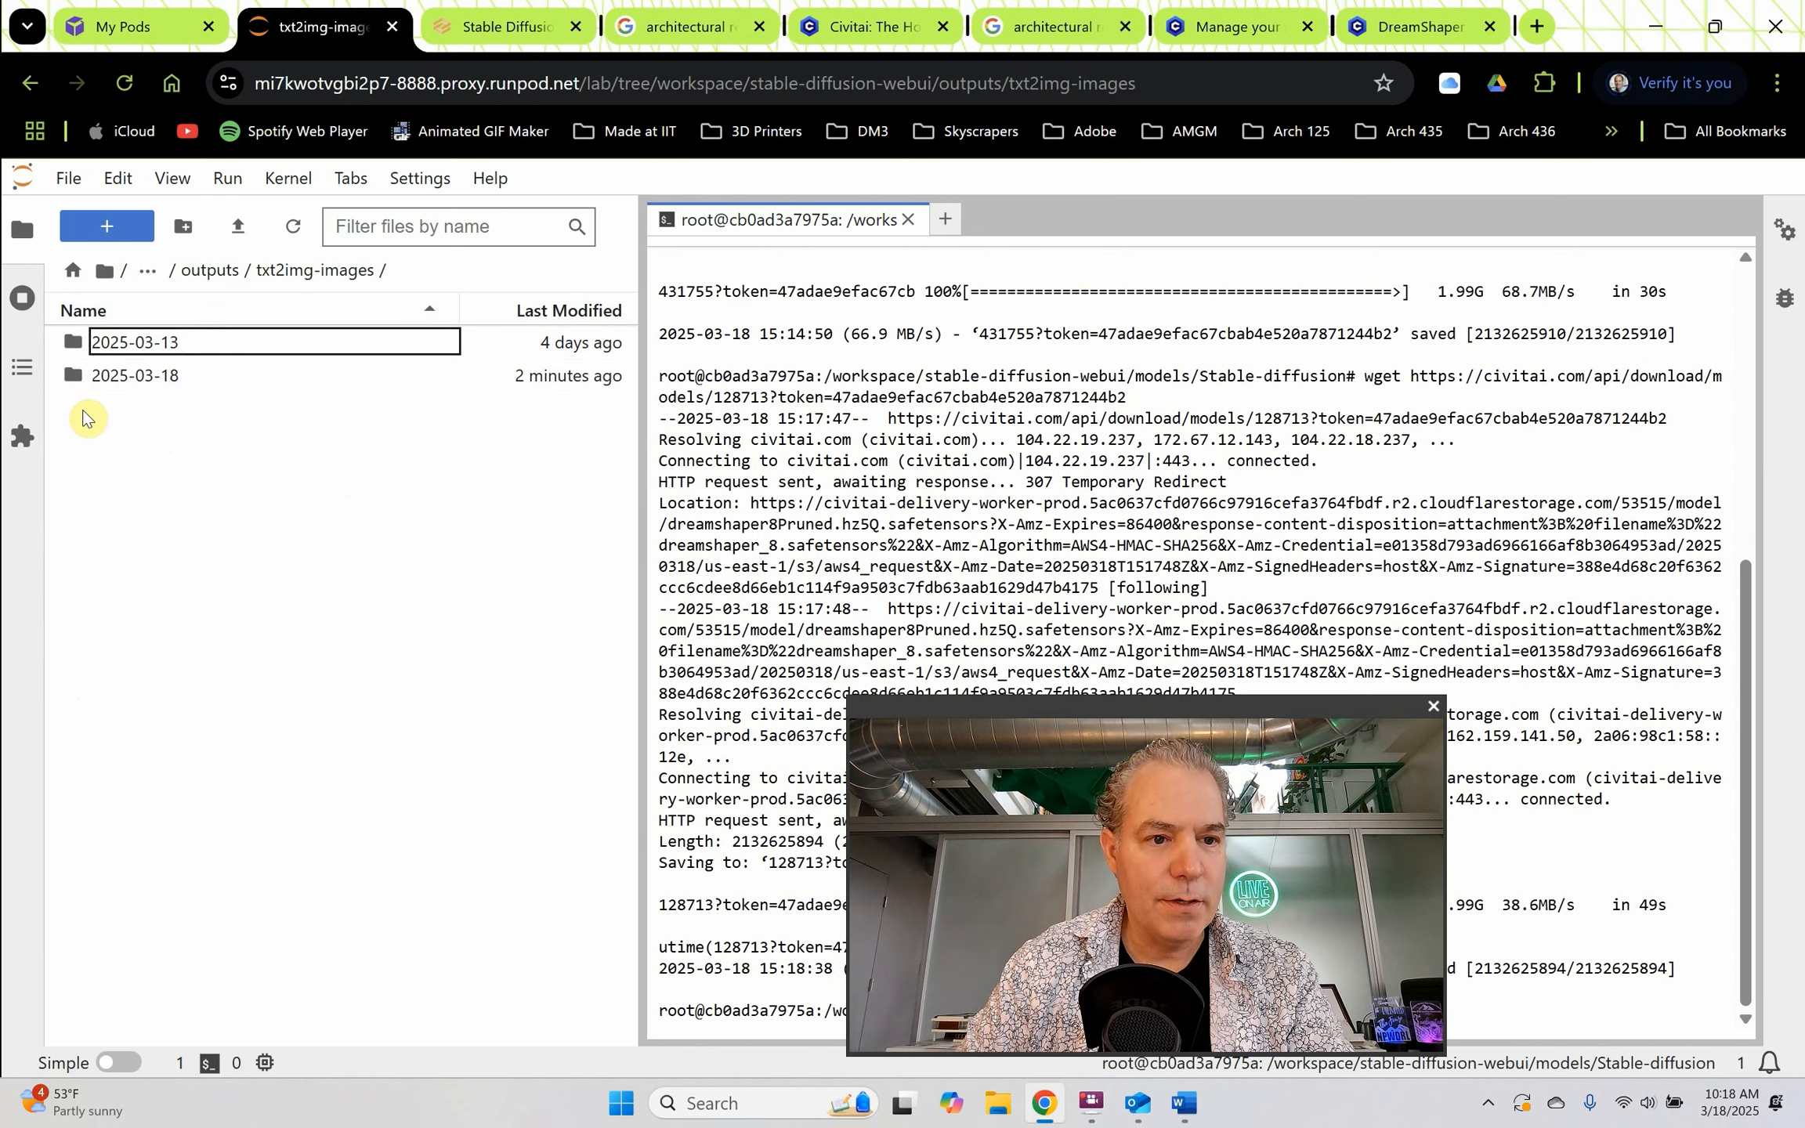
double_click(79, 380)
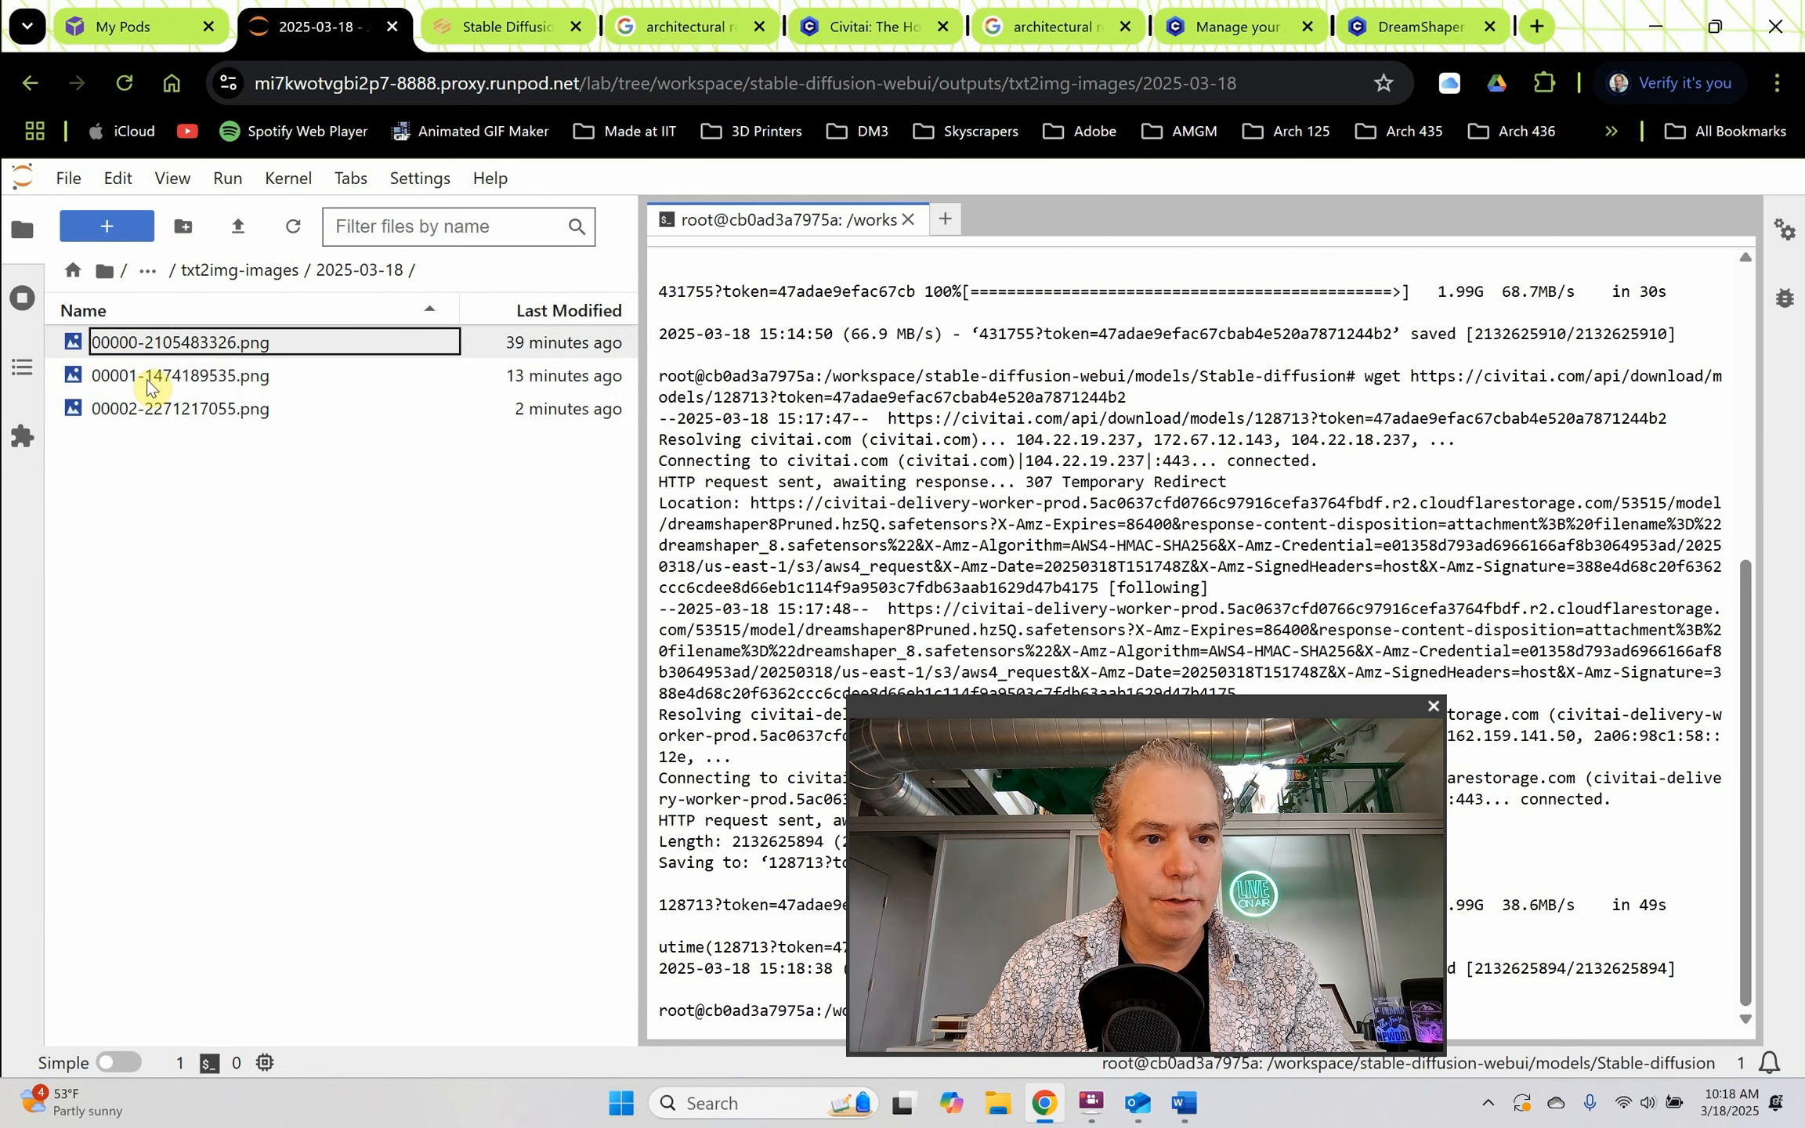
Step: Open the three generated PNGs, including 00002-2271217055.png showing glass towers, for review
double_click(302, 345)
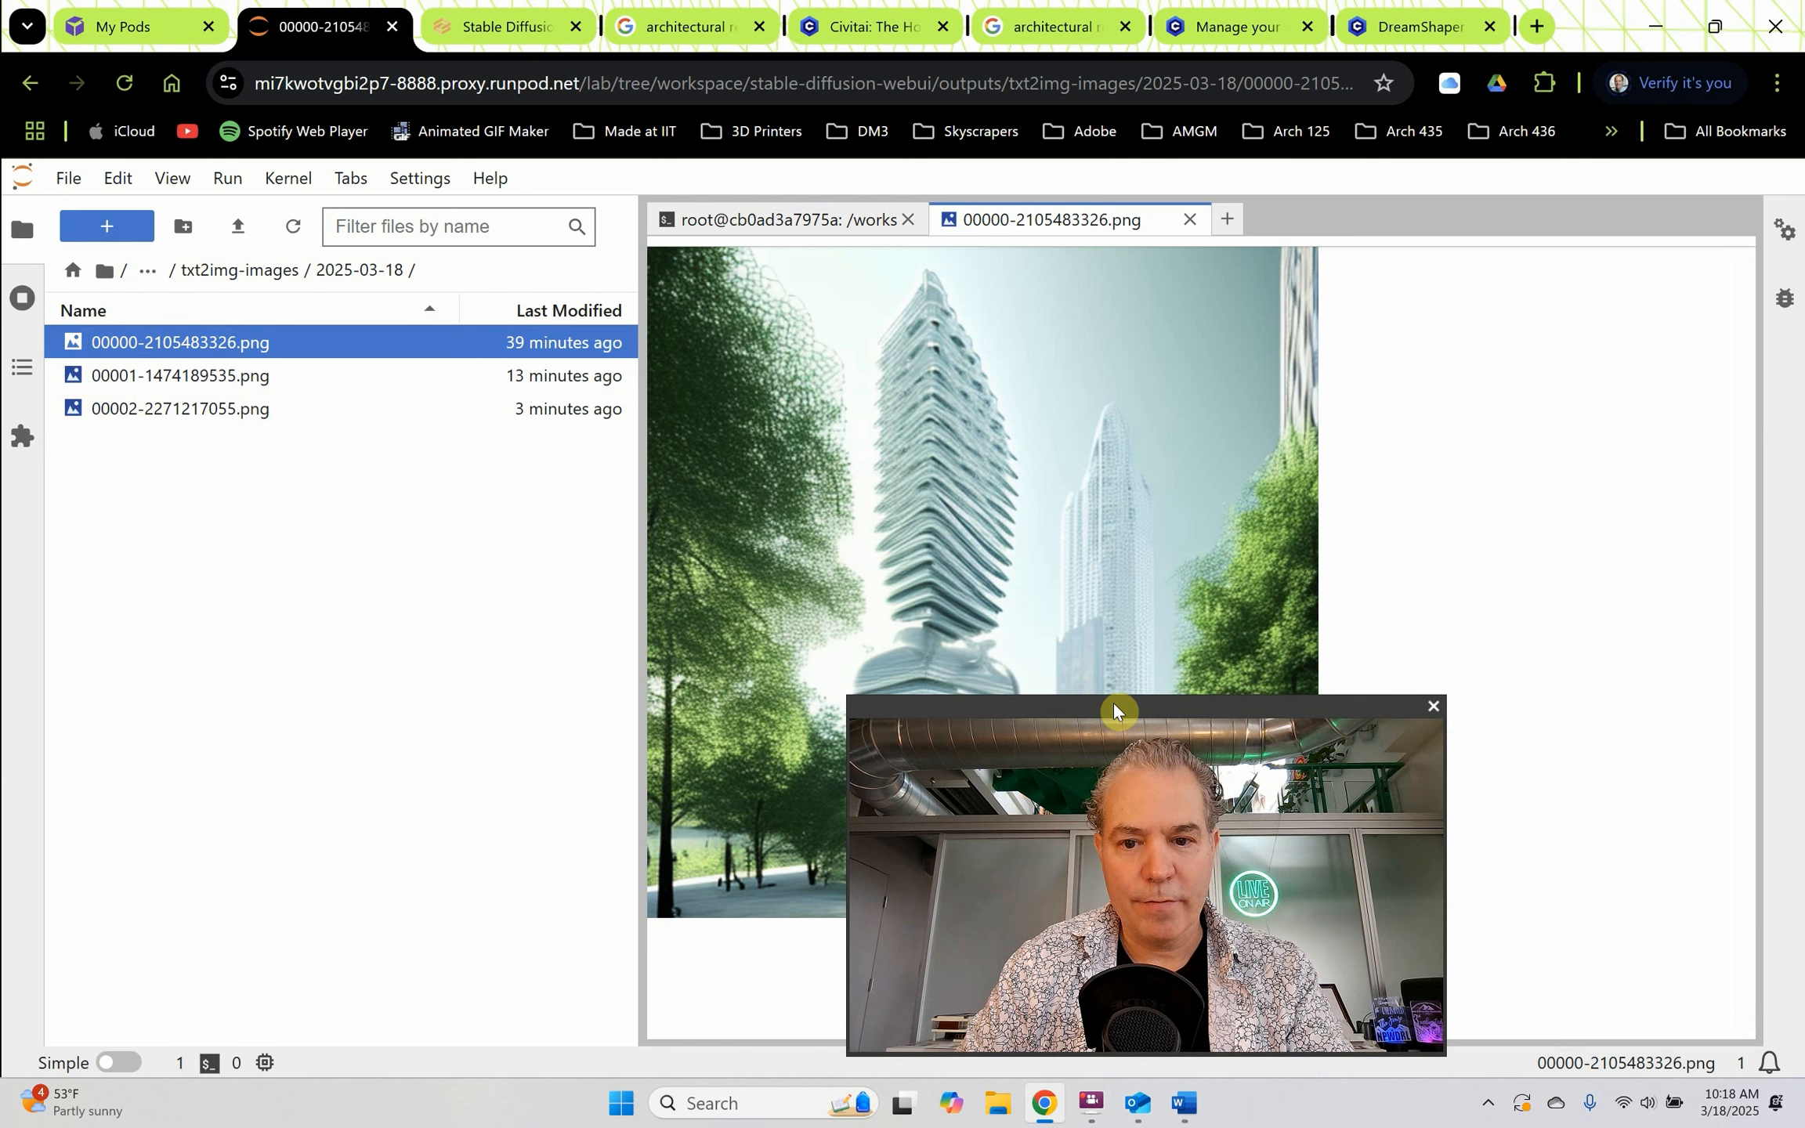
left_click_drag(1116, 713, 318, 696)
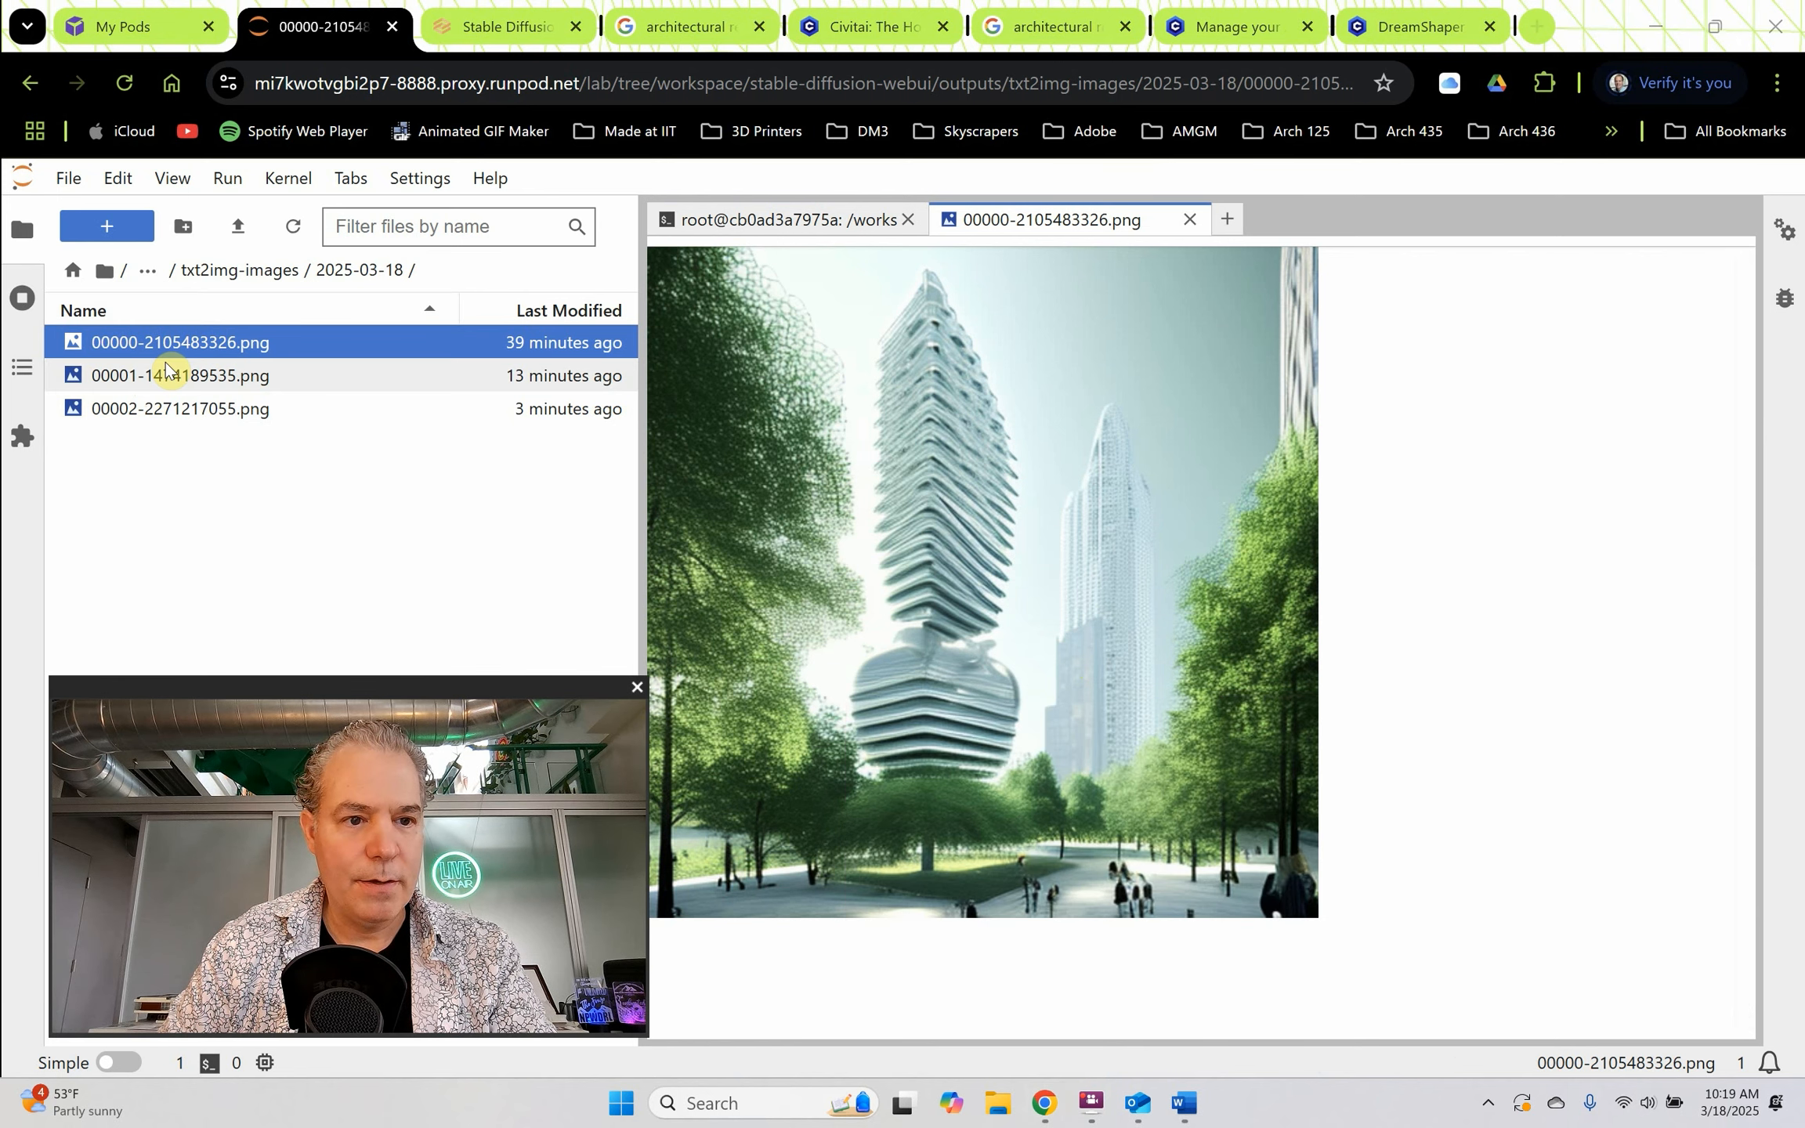
double_click(174, 381)
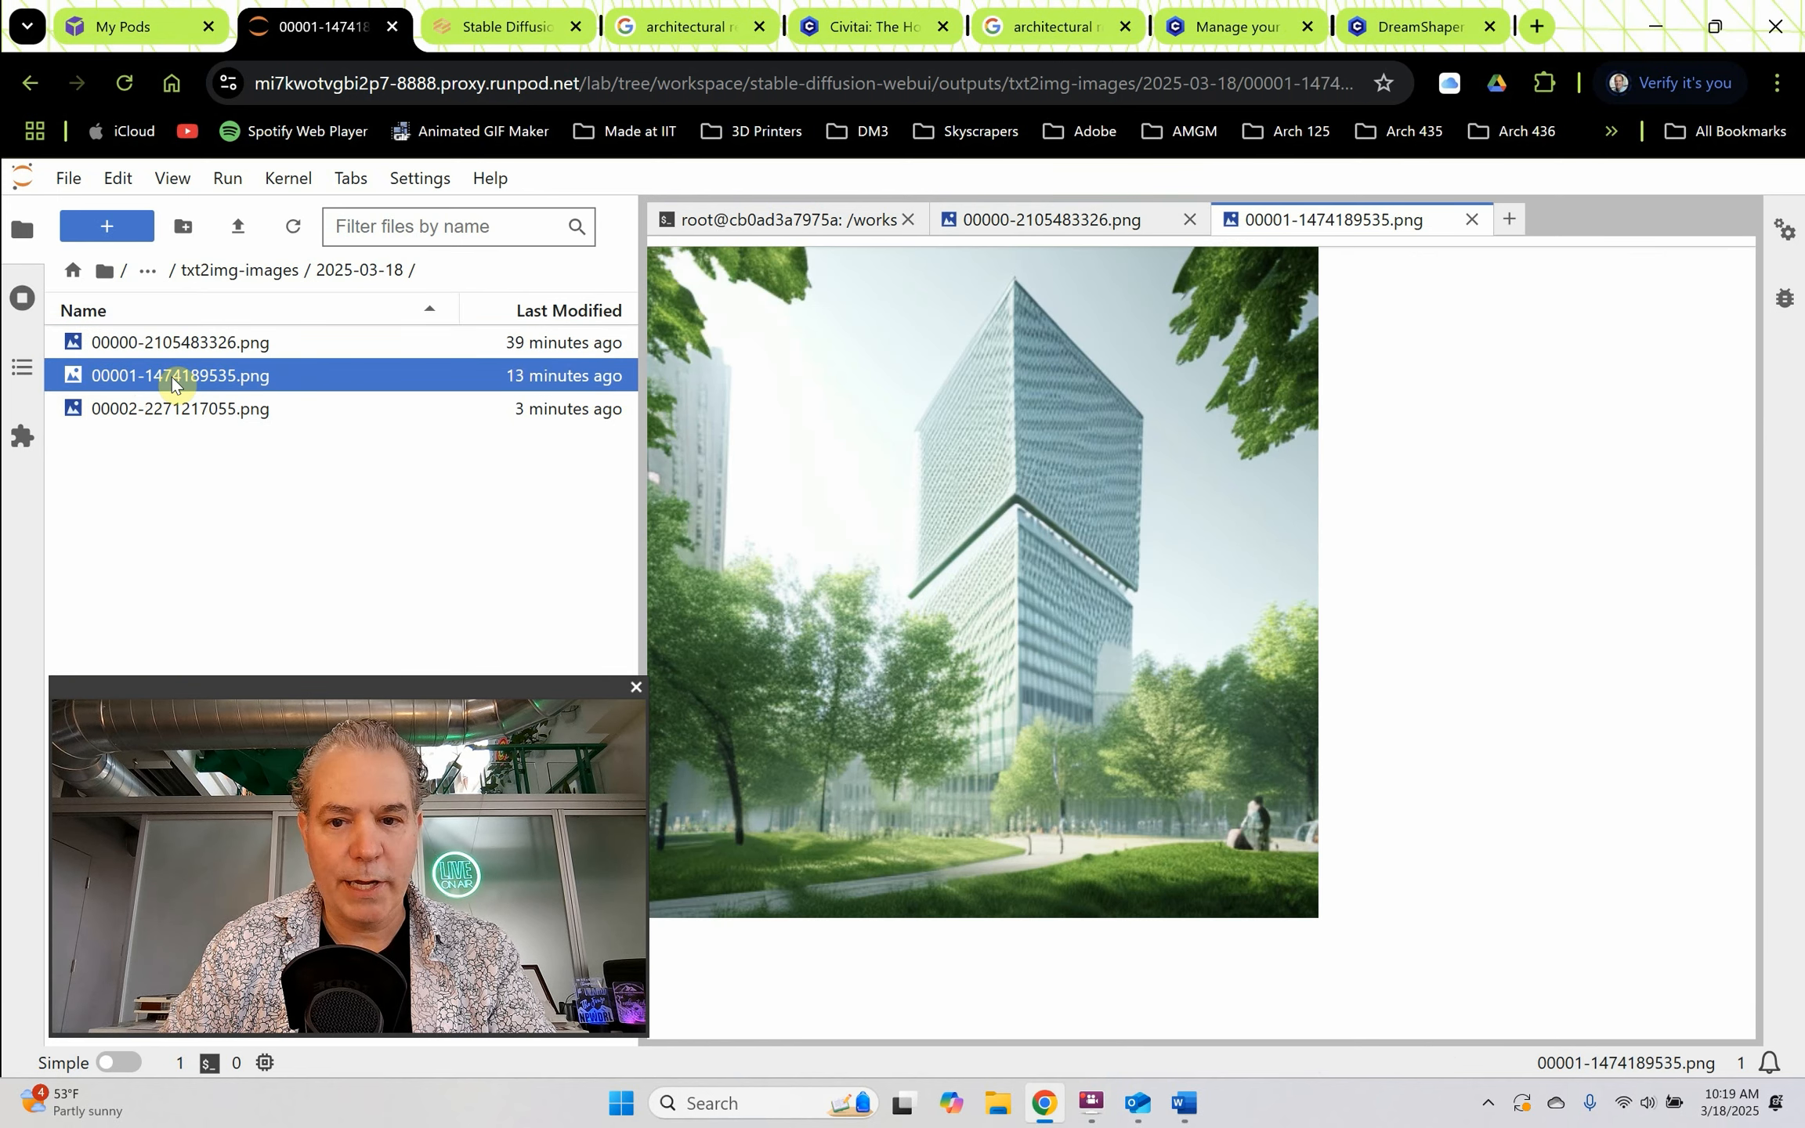
double_click(174, 415)
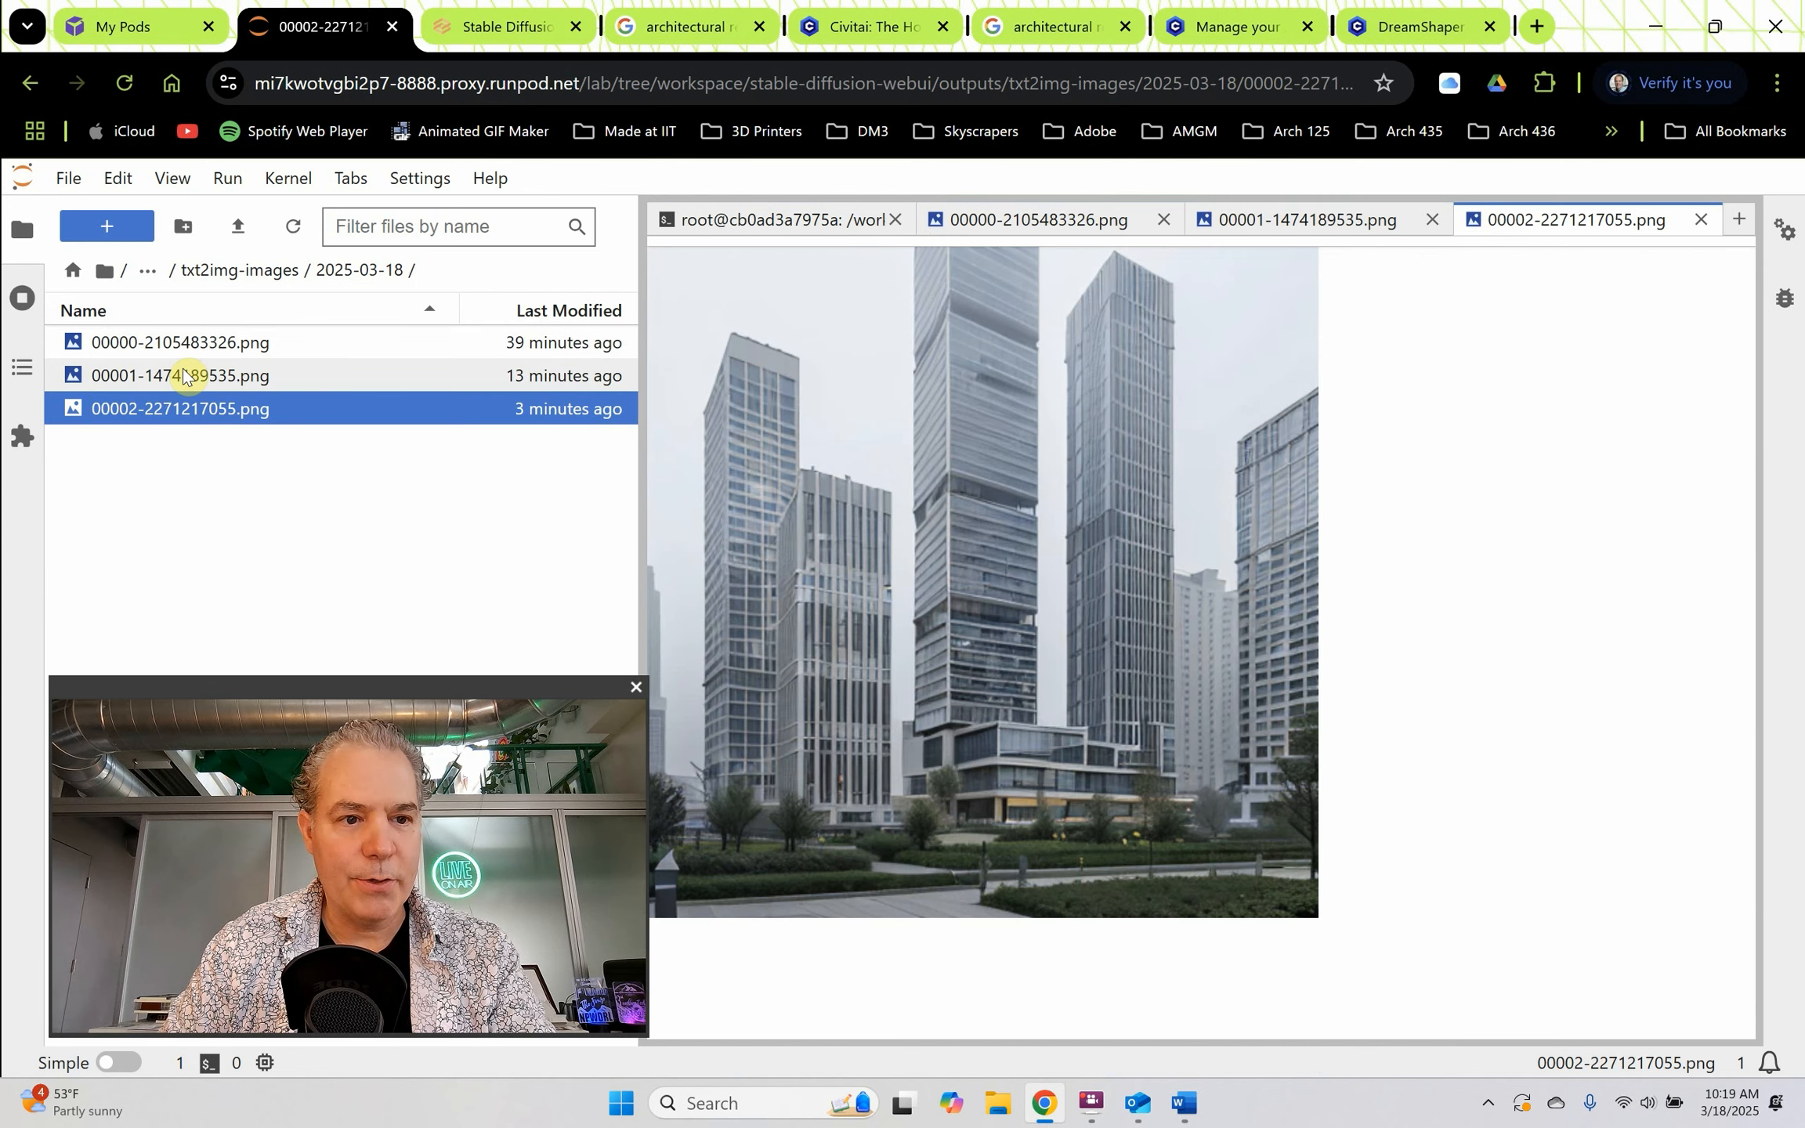
left_click(183, 378)
left_click(175, 345)
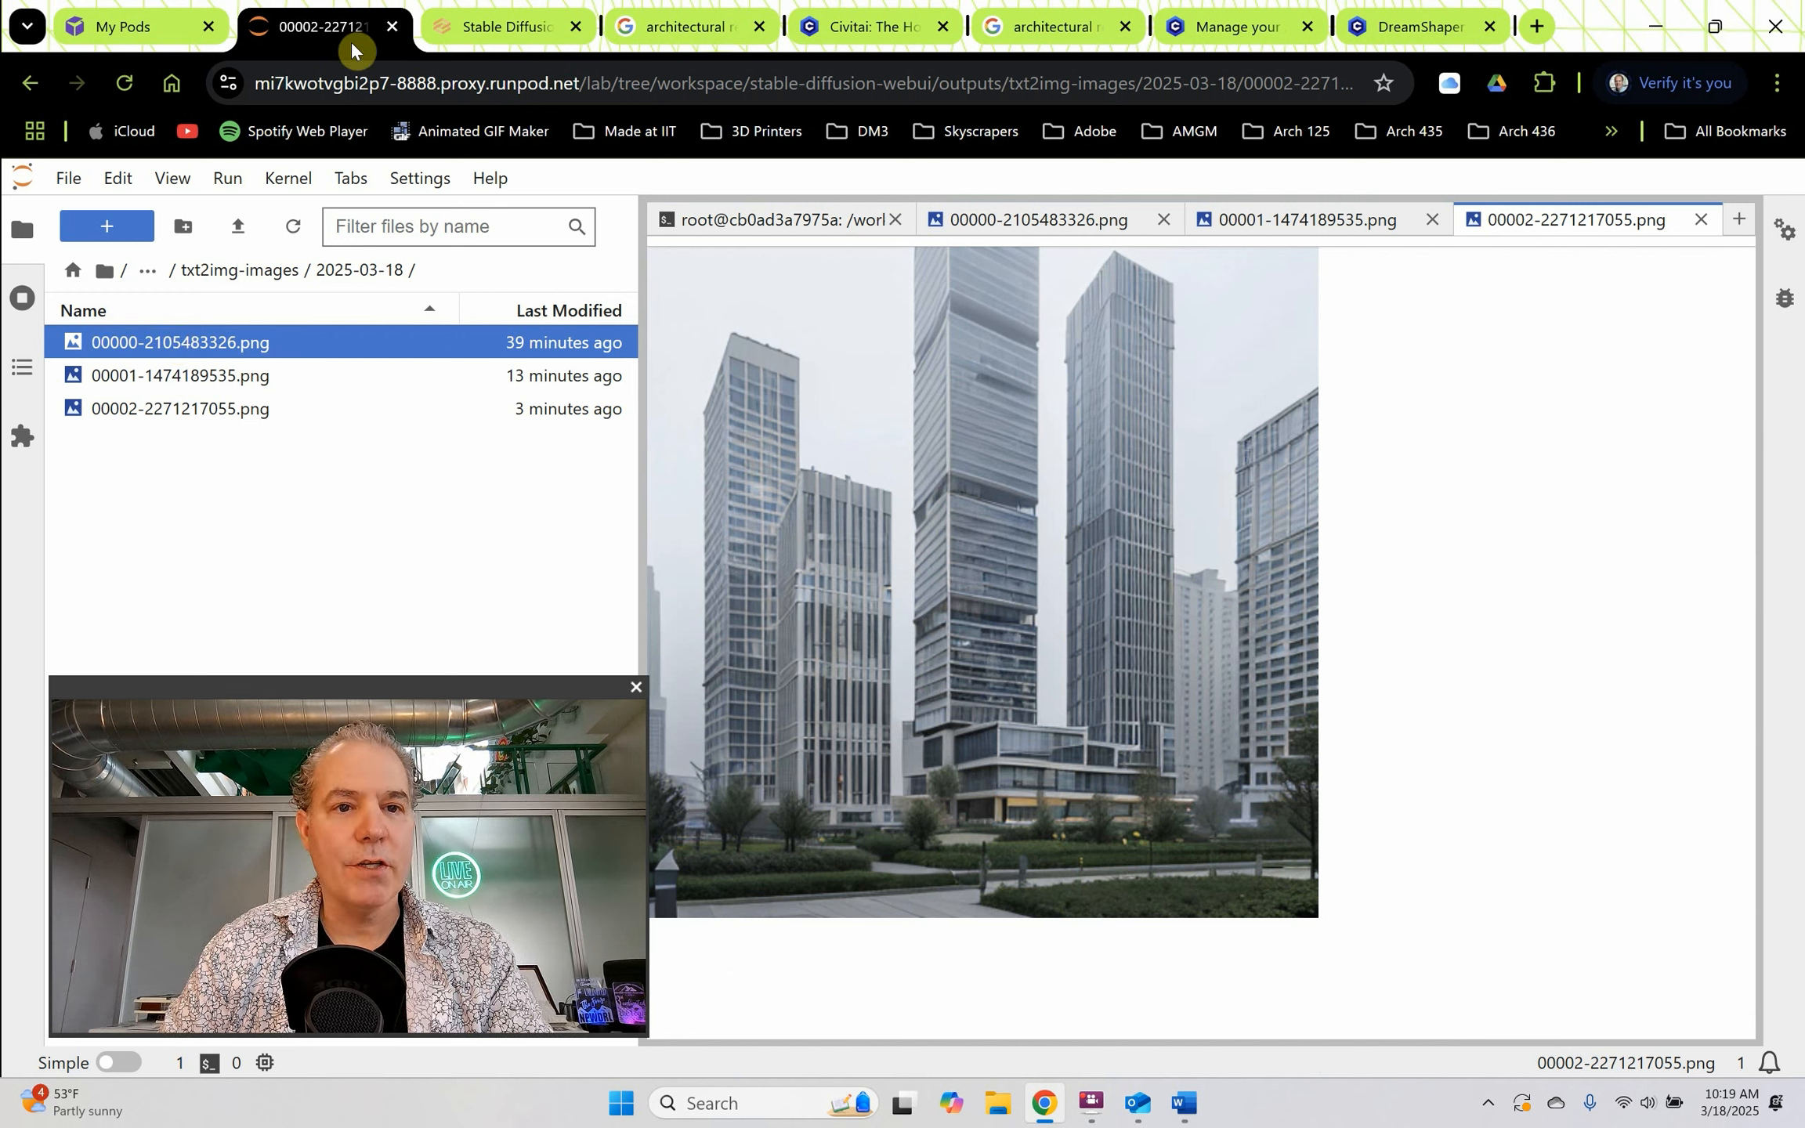
Step: Close the JupyterLab and Stable Diffusion web UI tabs and return to RunPod's pods page
left_click(392, 27)
left_click(392, 27)
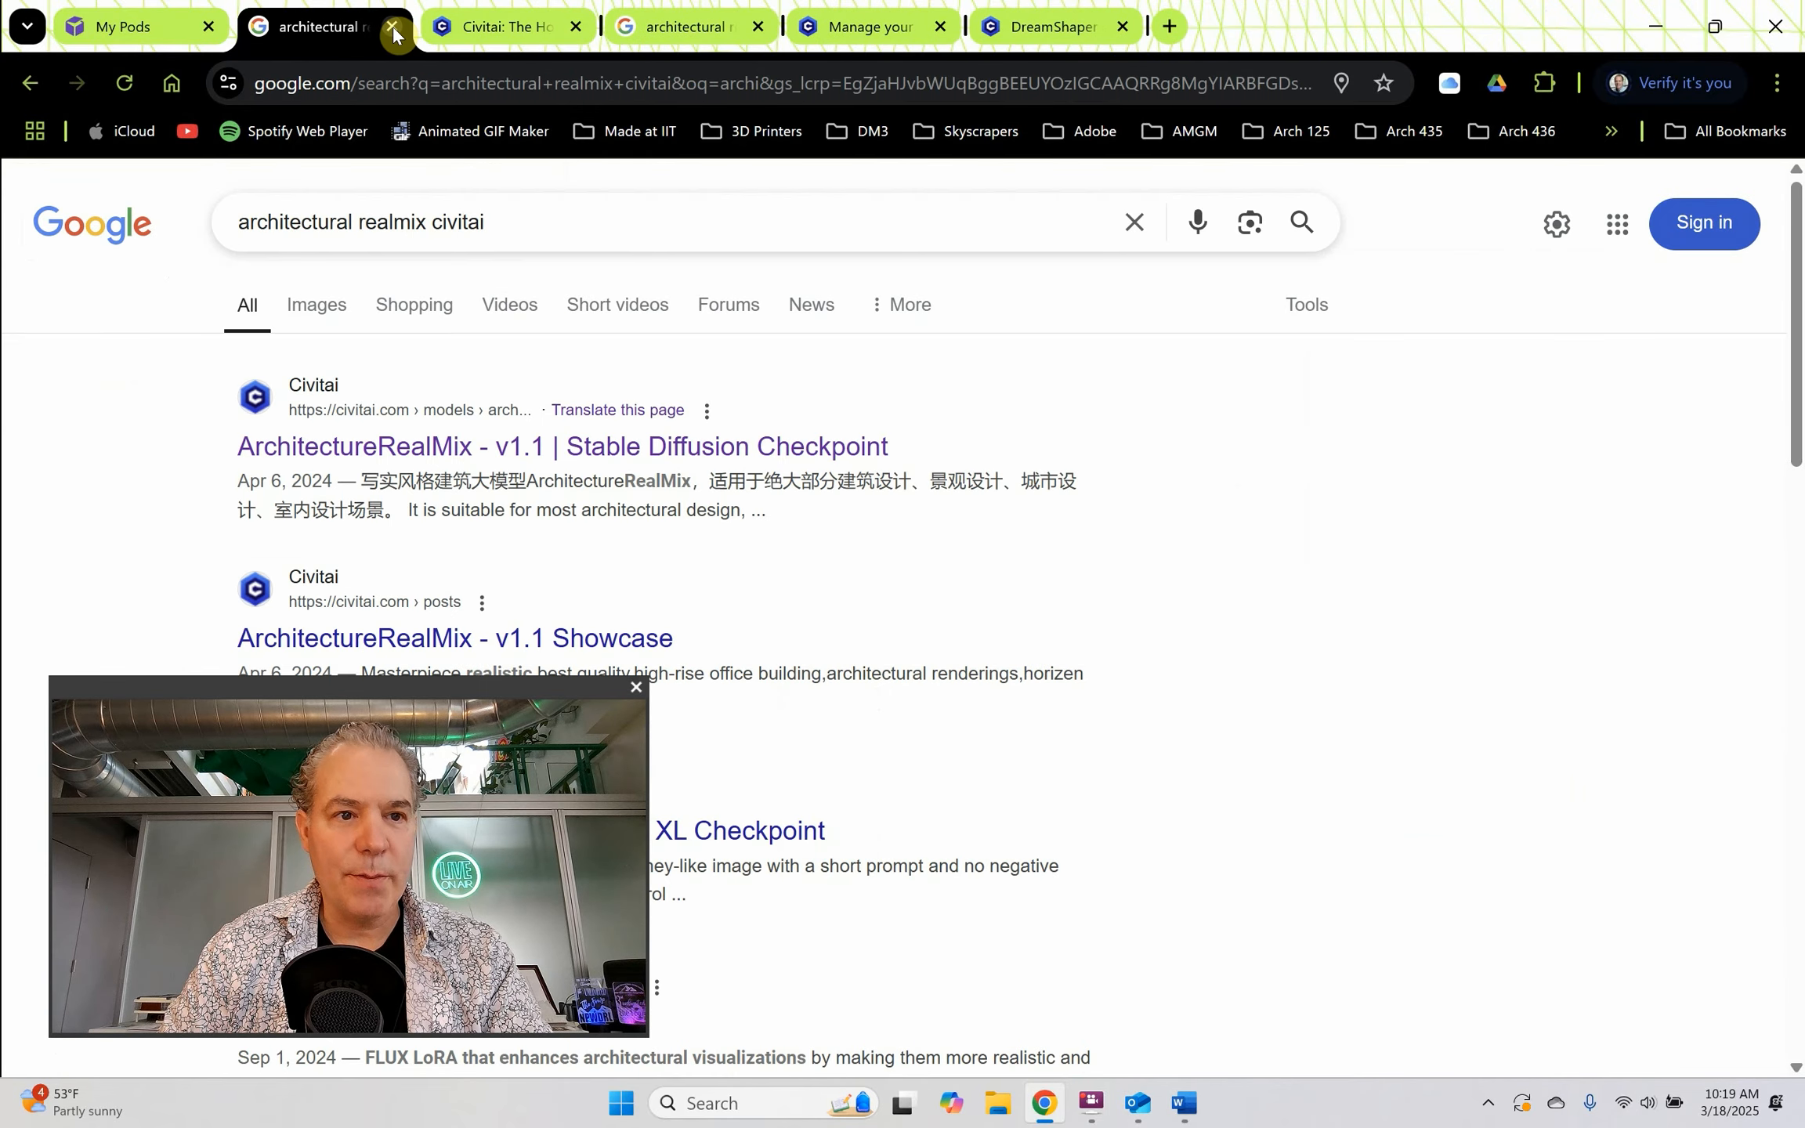
left_click(170, 38)
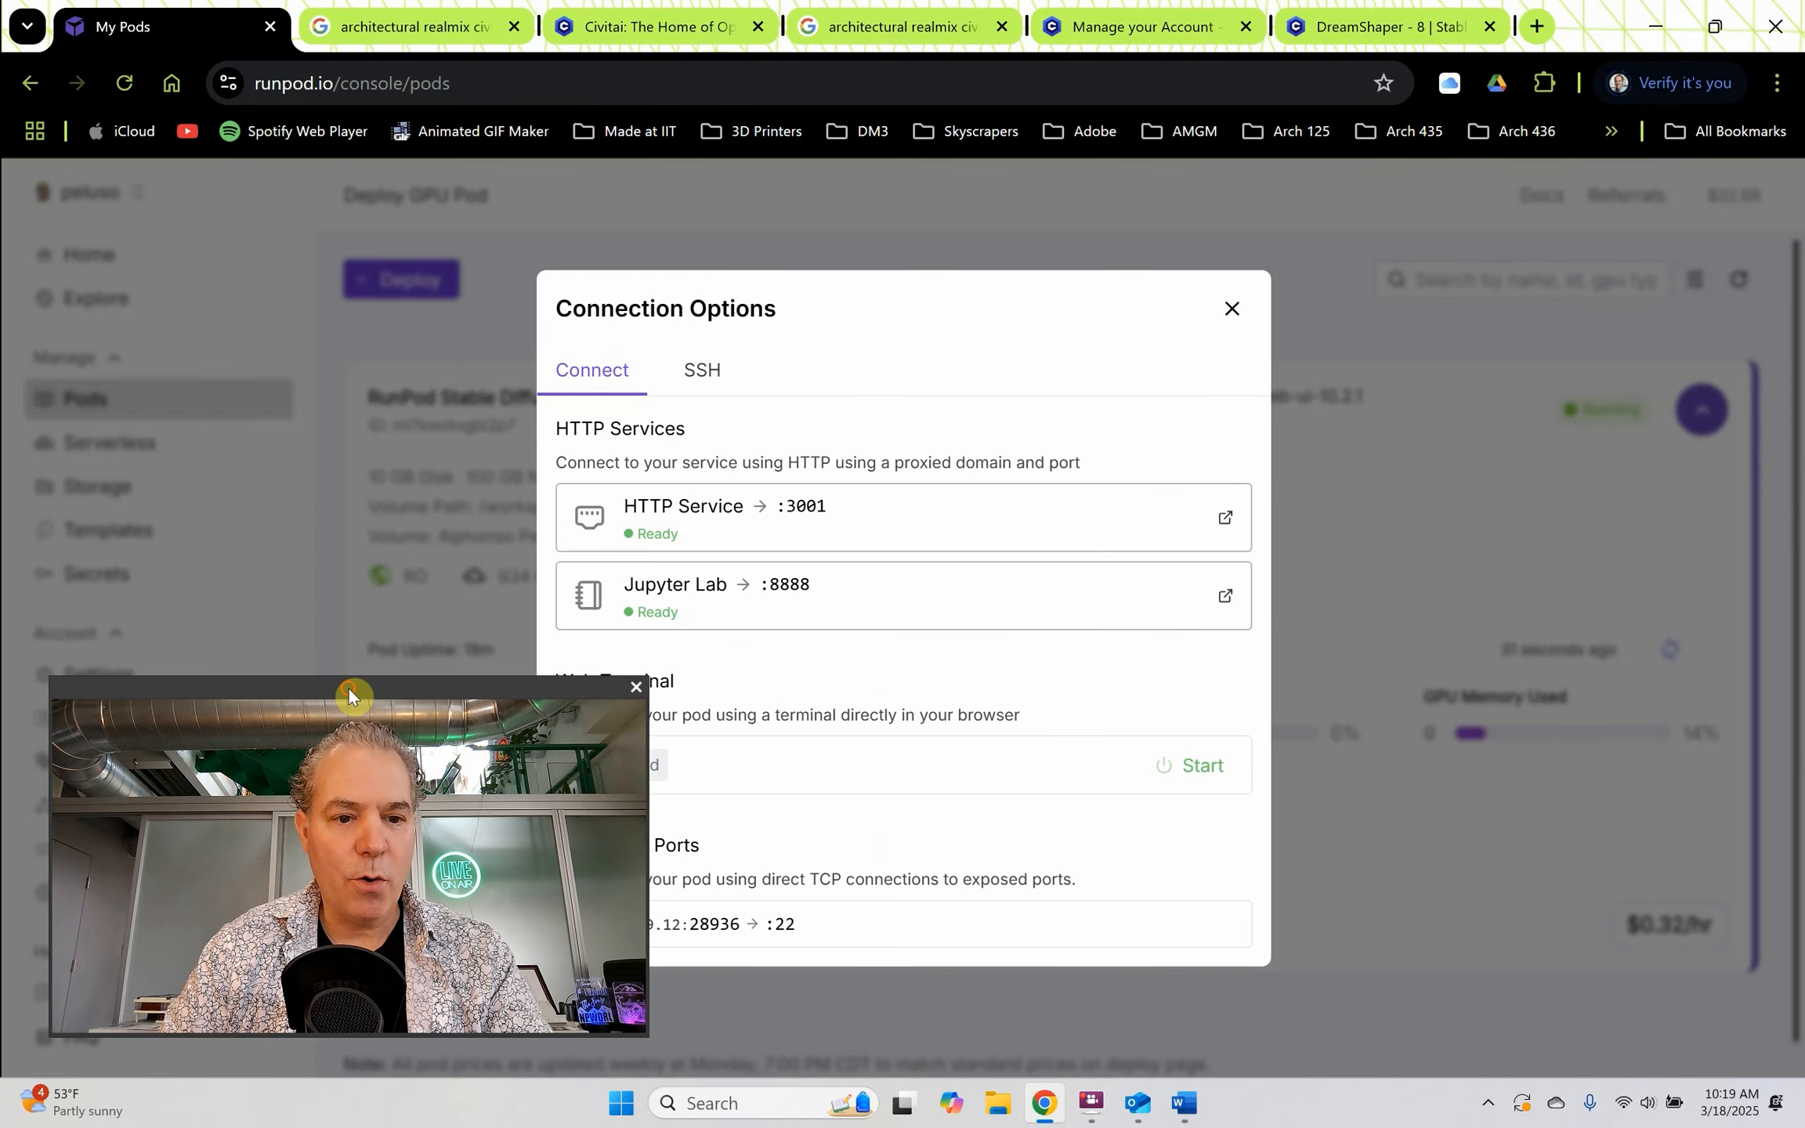
Step: Terminate the Stable Diffusion pod, leaving no pods and a $22.69 balance
left_click_drag(348, 687, 1500, 697)
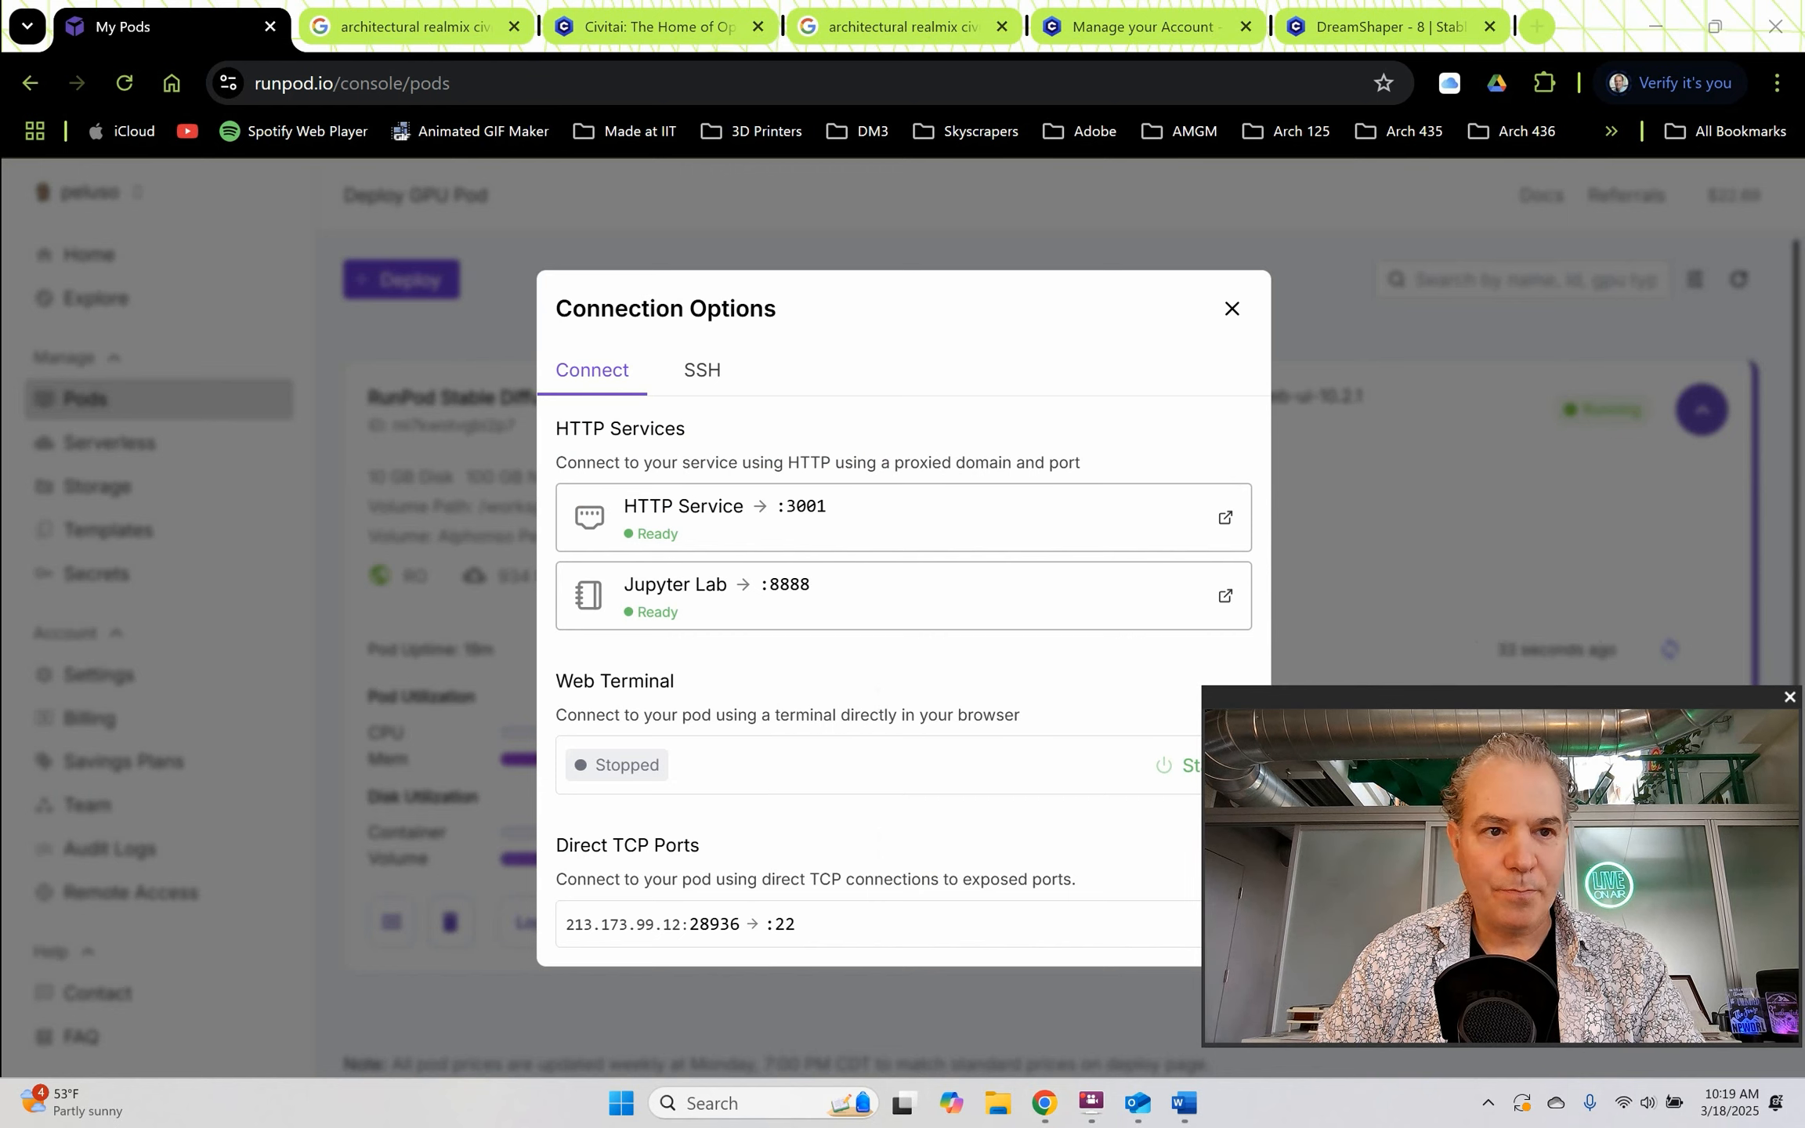
left_click(1230, 309)
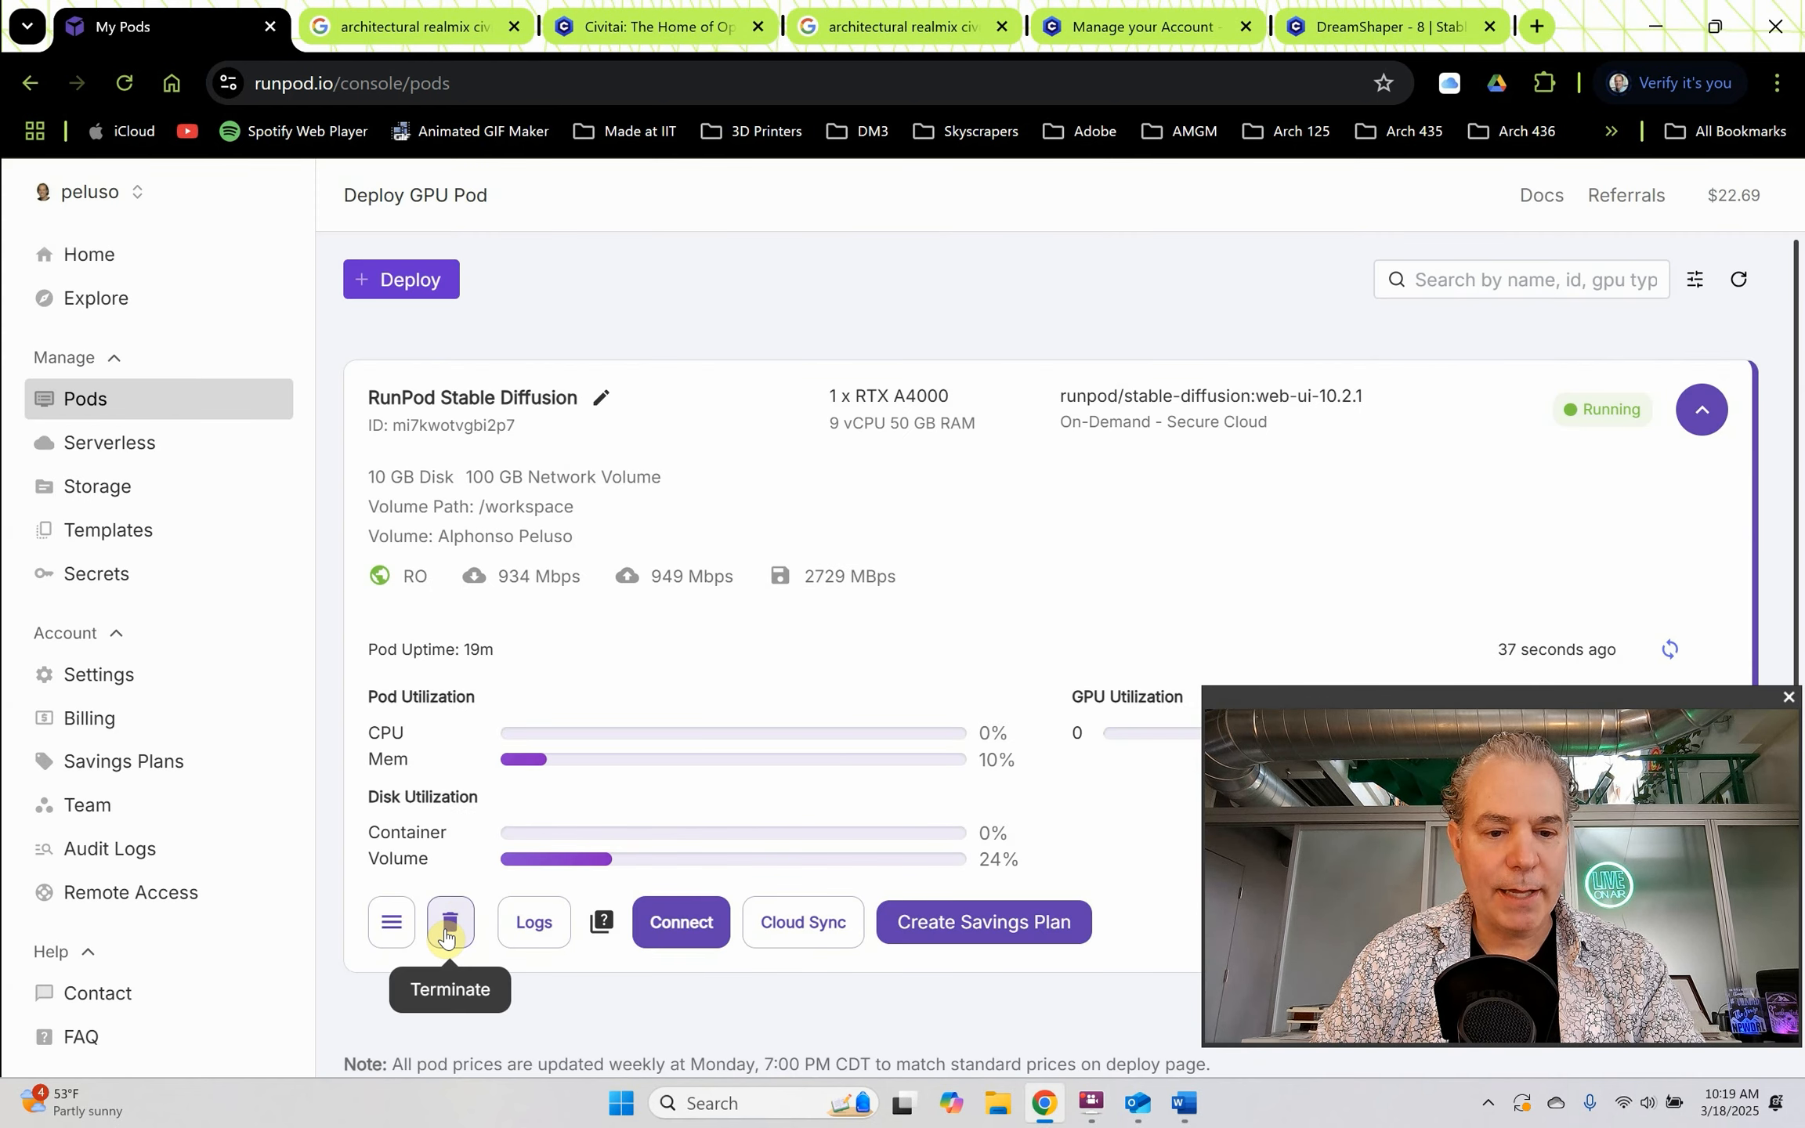
left_click(448, 923)
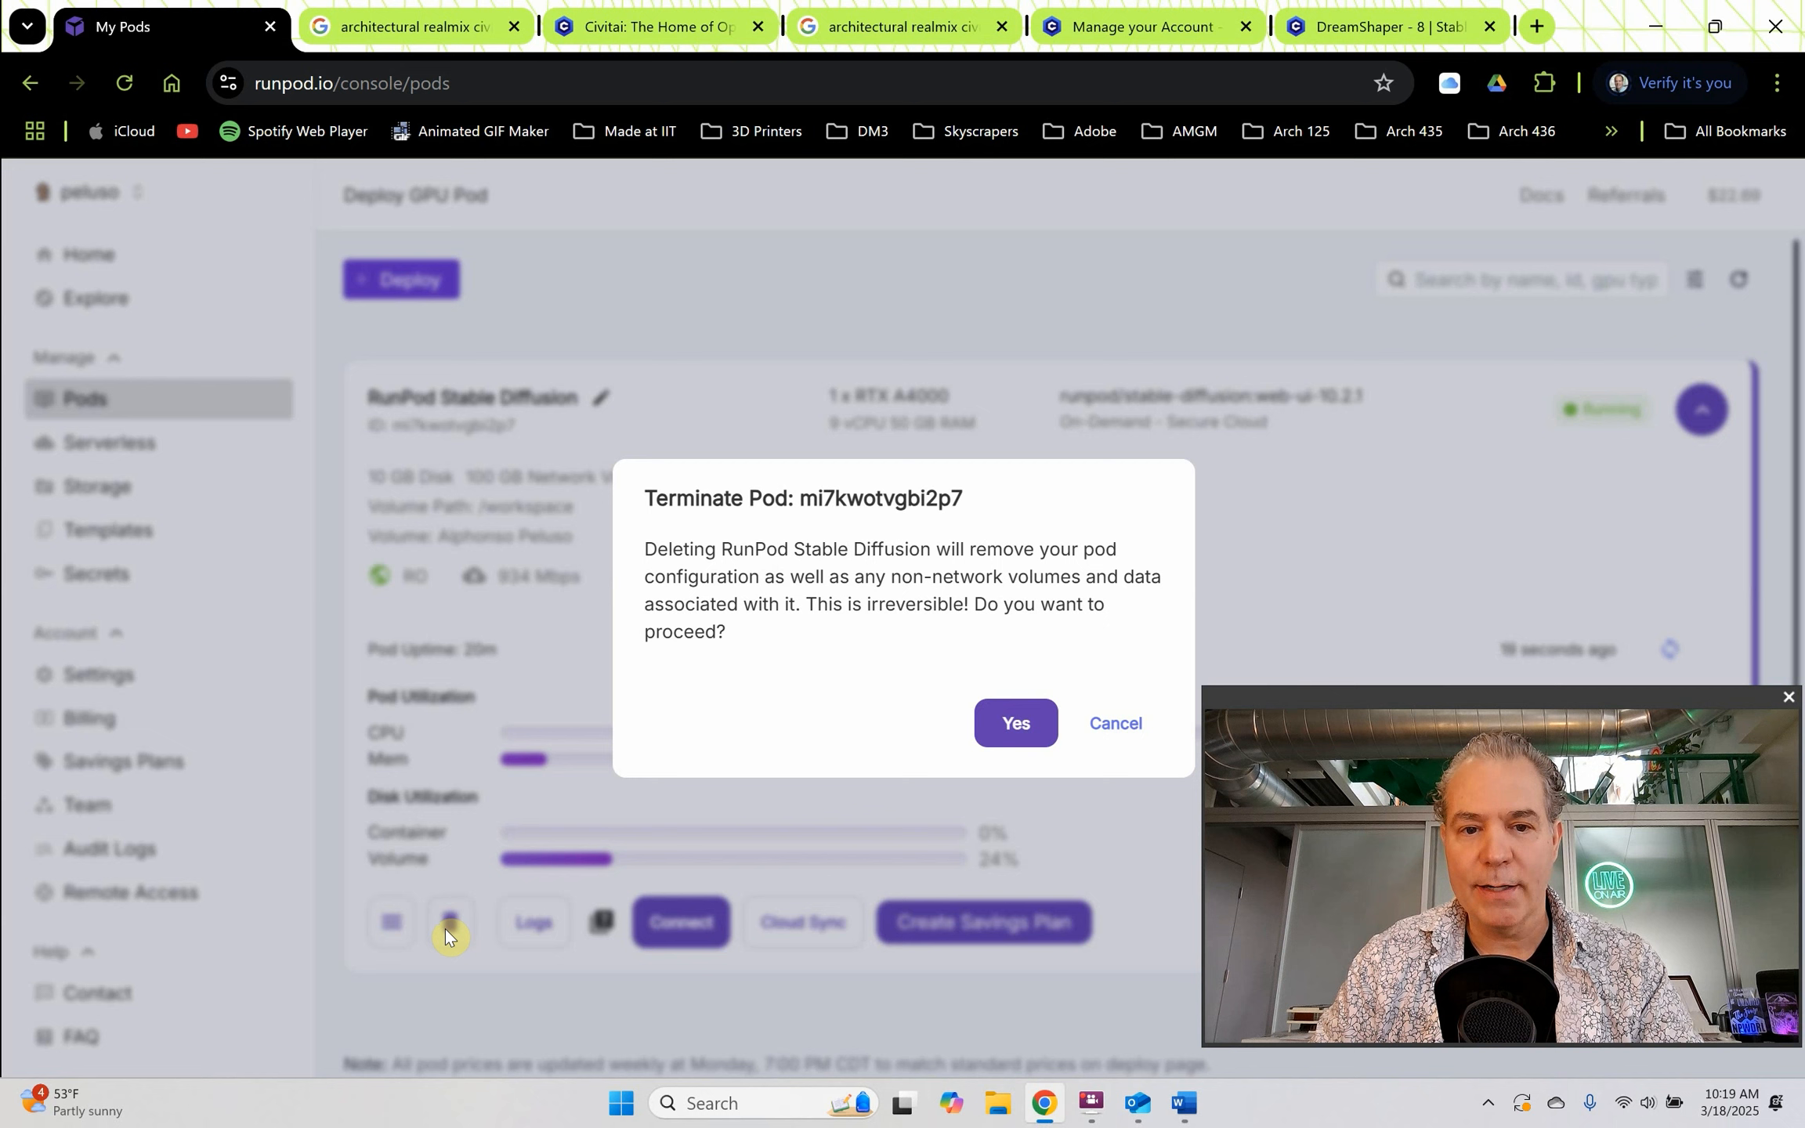
left_click(1013, 727)
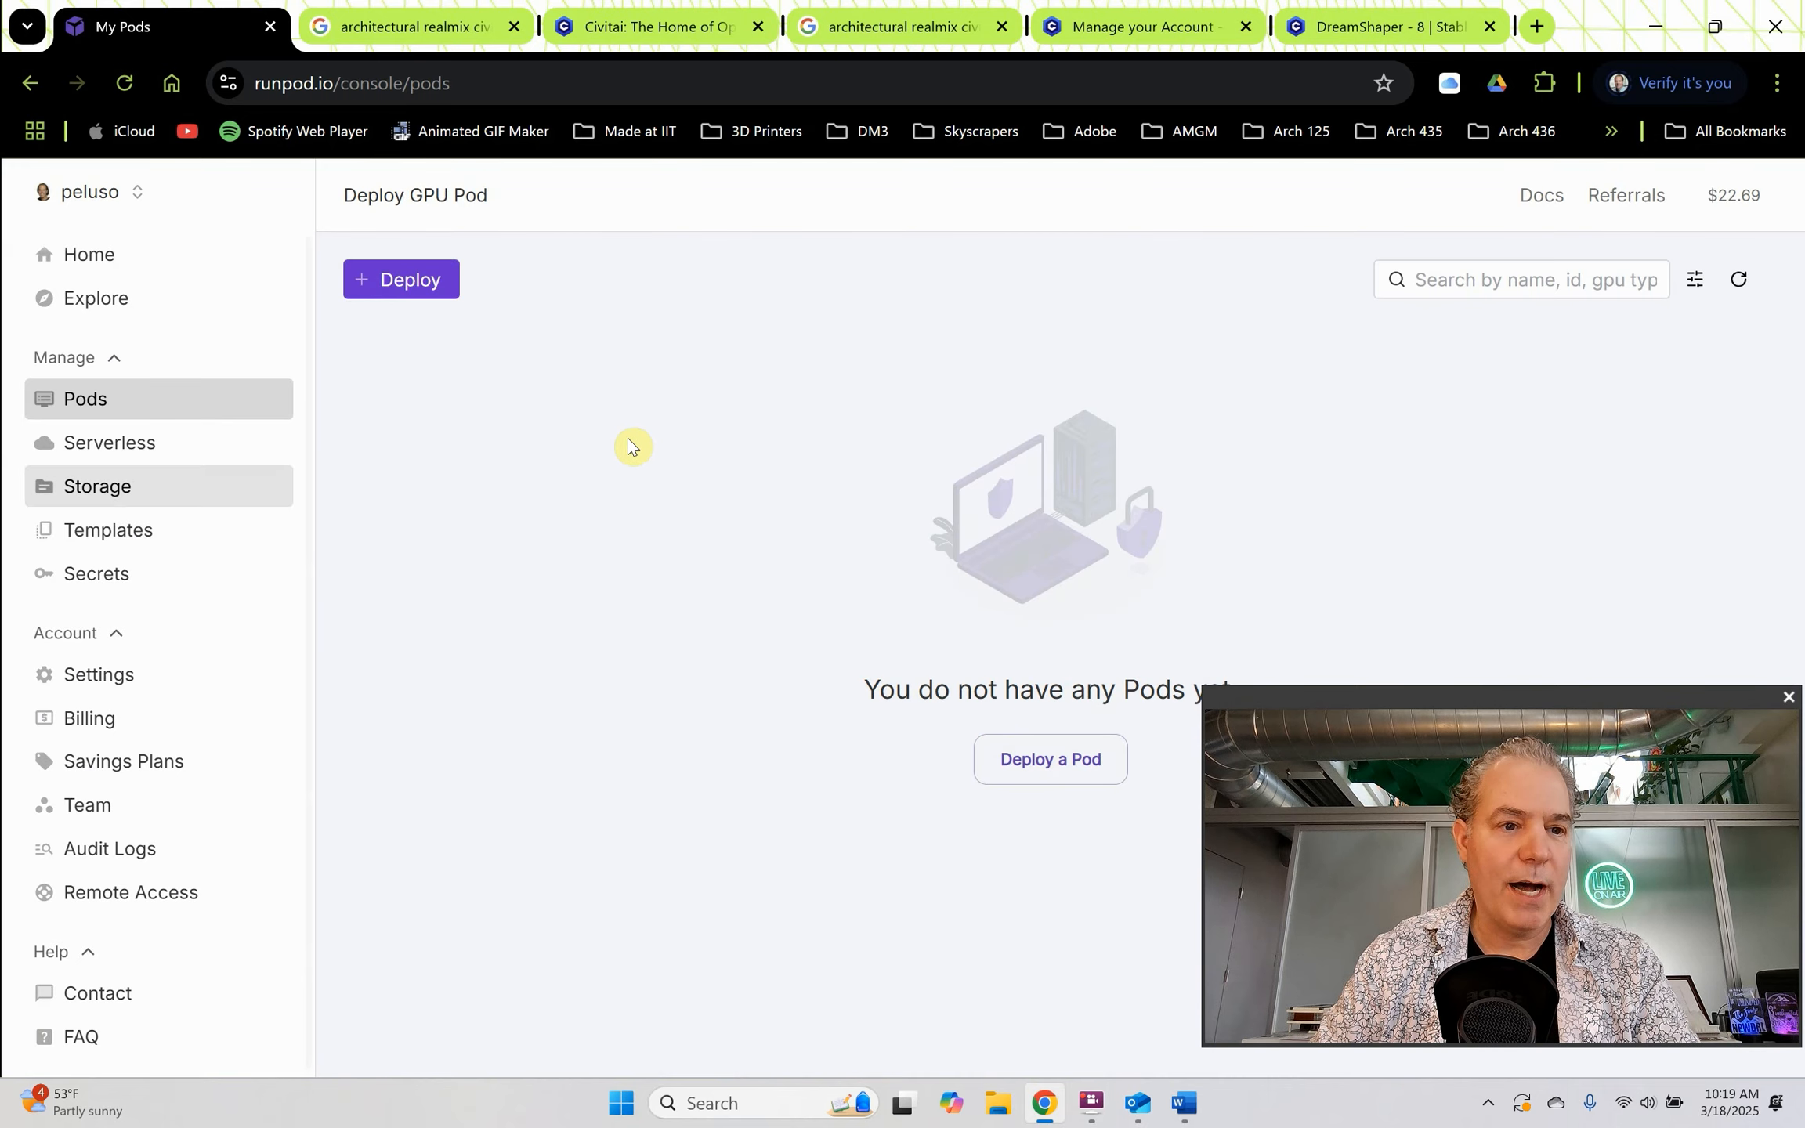
Step: Confirm the 100 GB EU-RO-1 volume in Storage, then list network volumes on the Deploy GPU Pod page
left_click(103, 487)
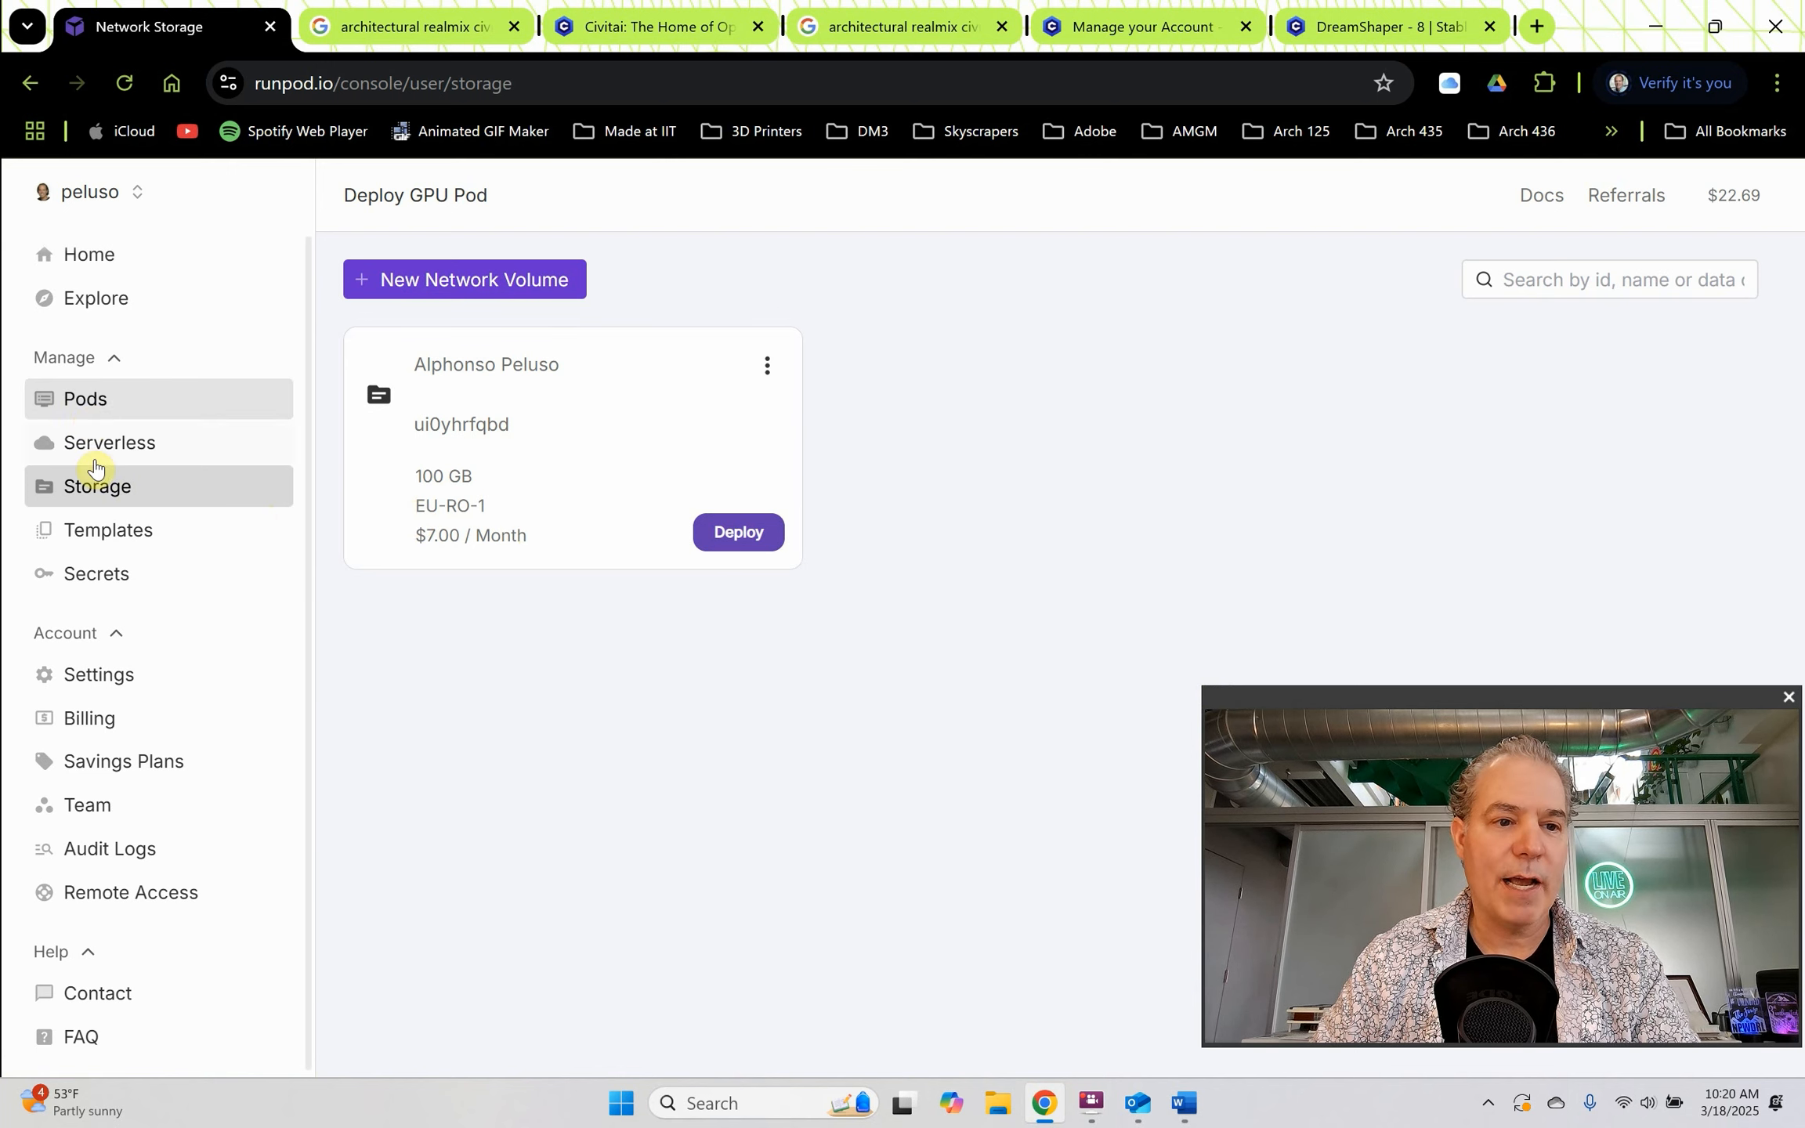
left_click(82, 401)
left_click(377, 313)
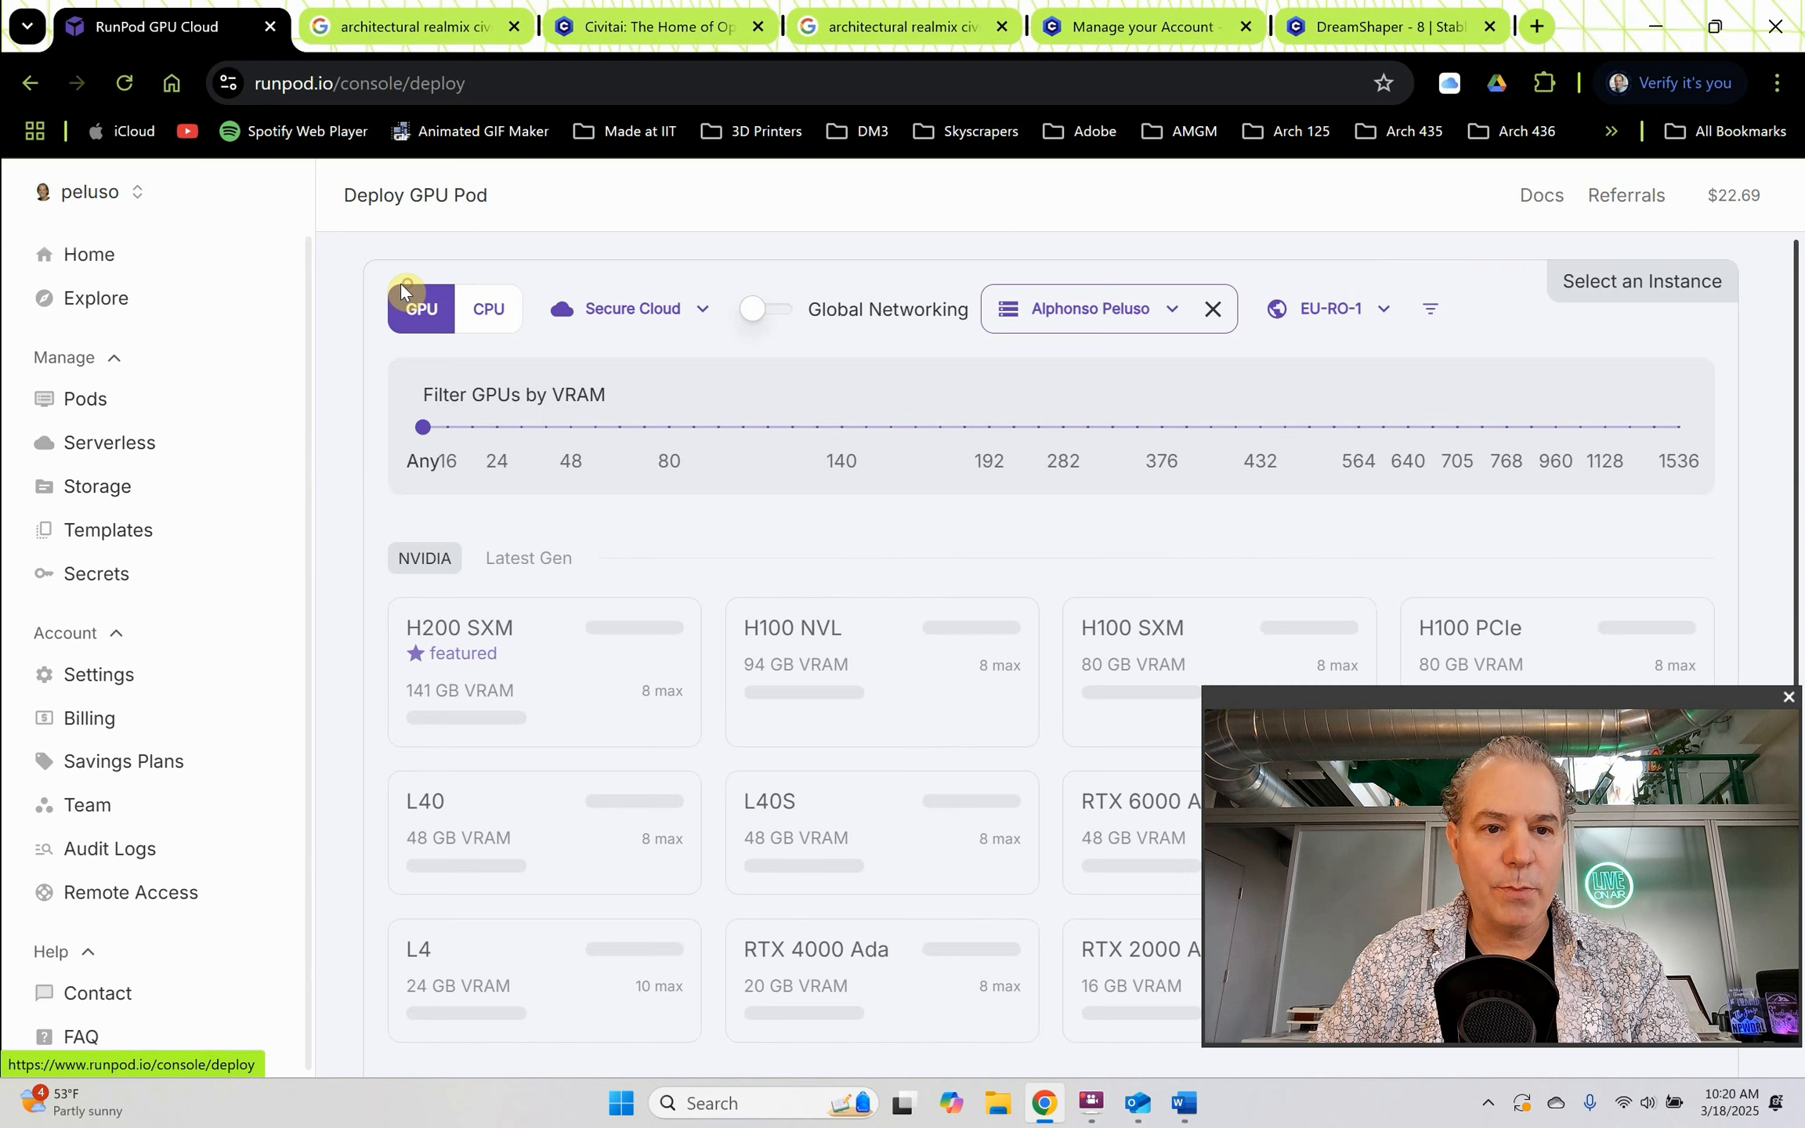
left_click(1058, 307)
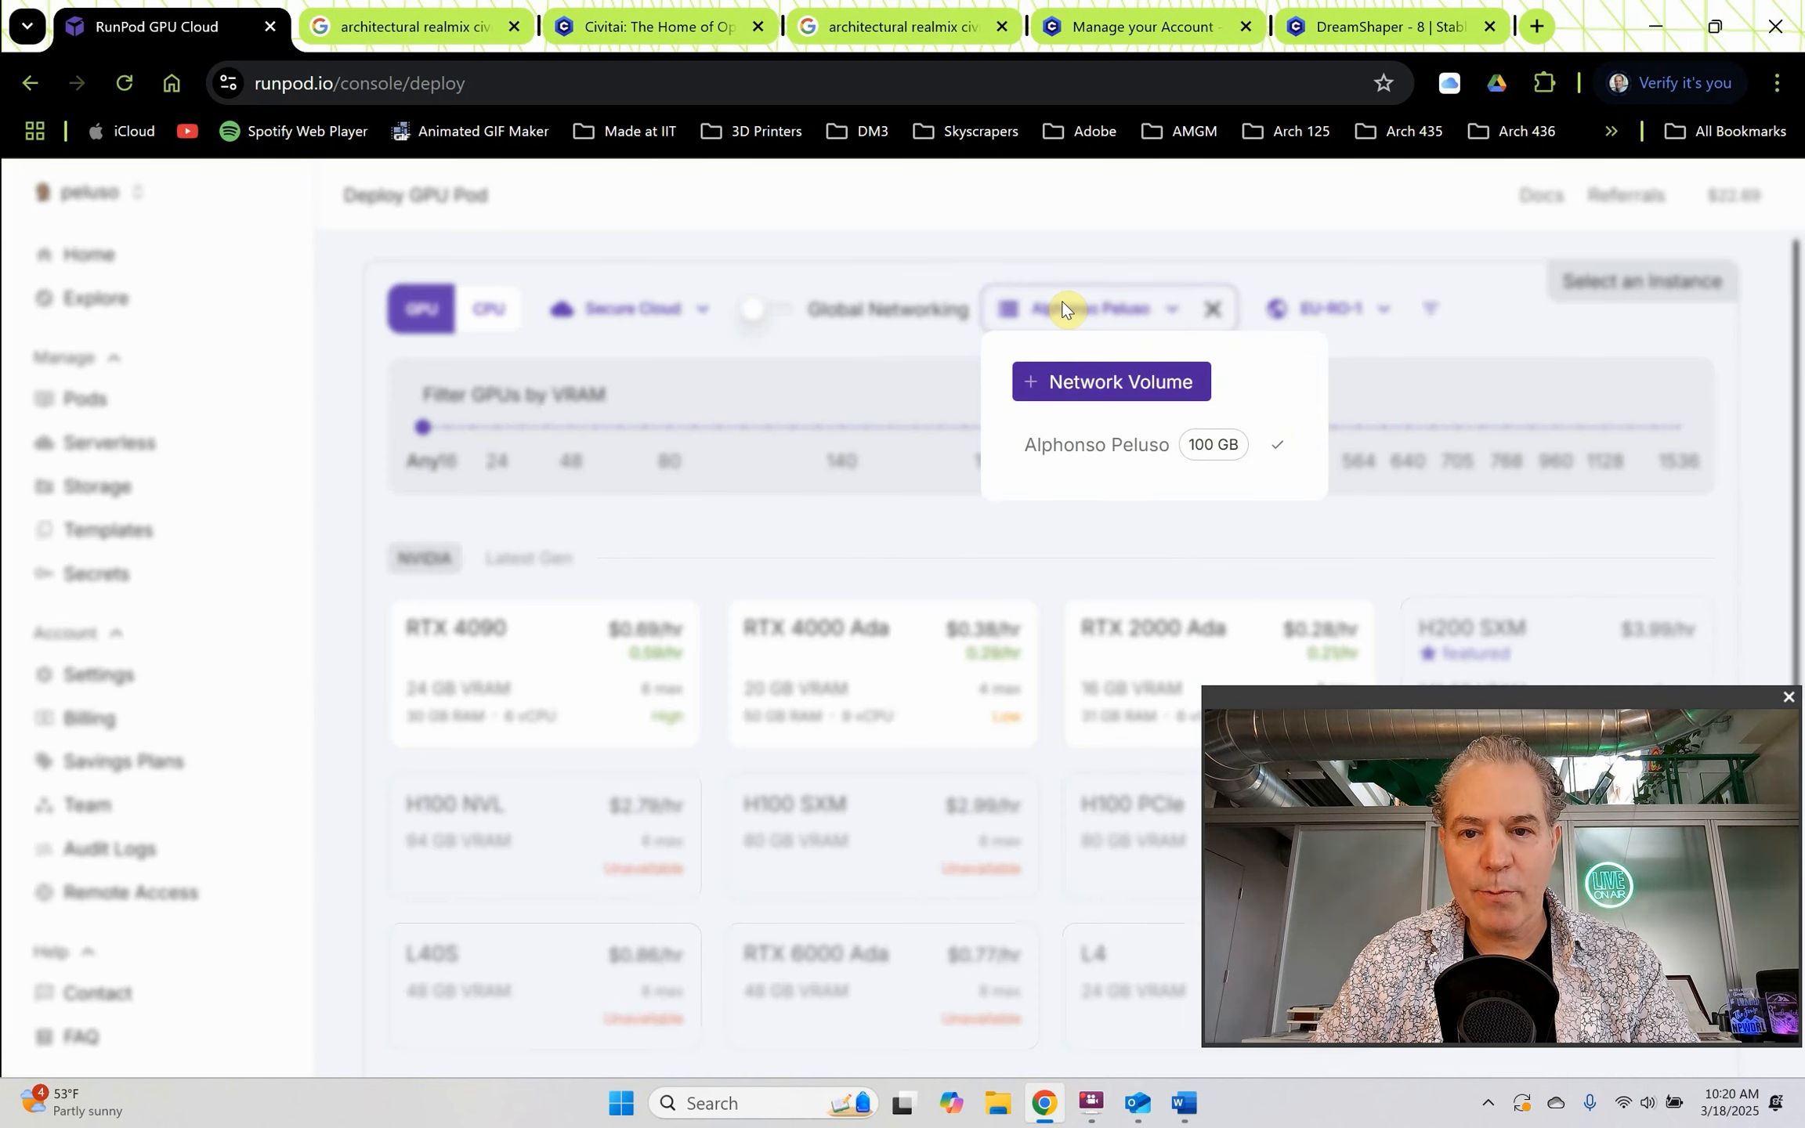
left_click(1077, 383)
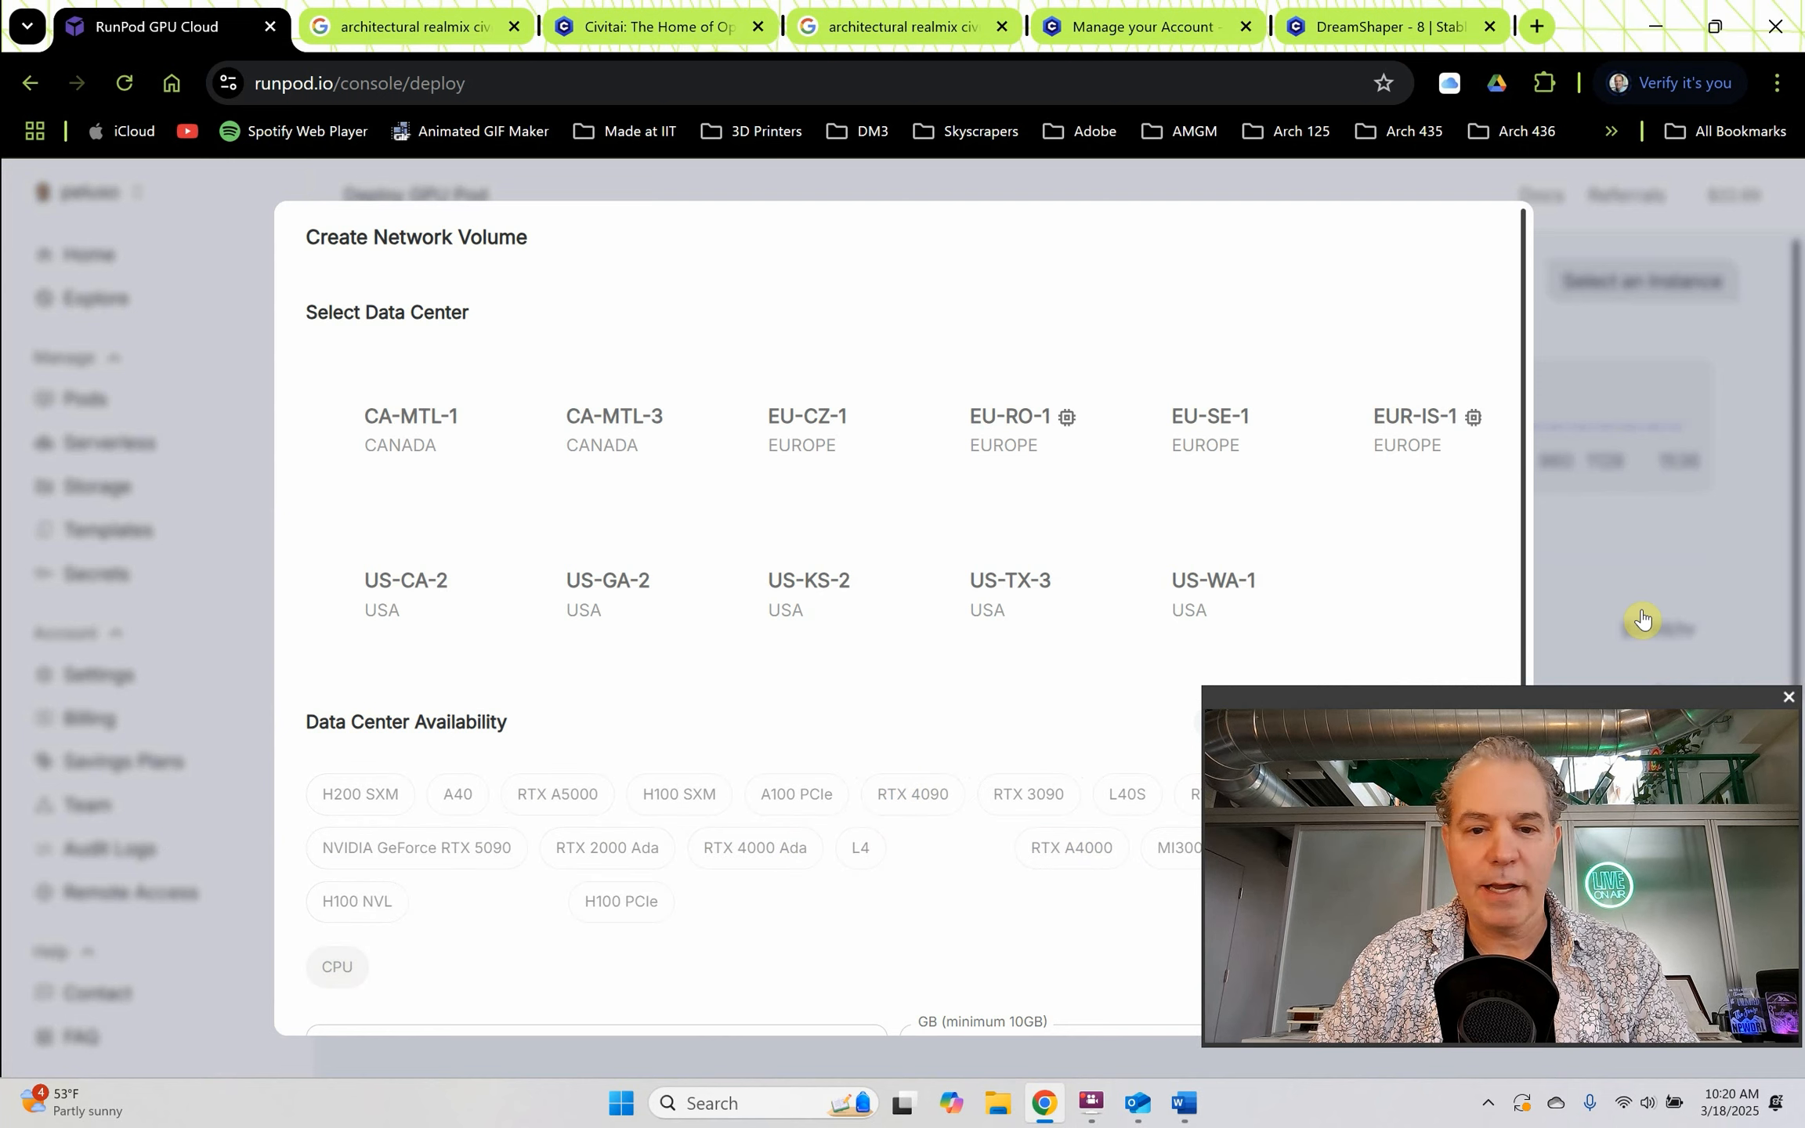
key("Escape")
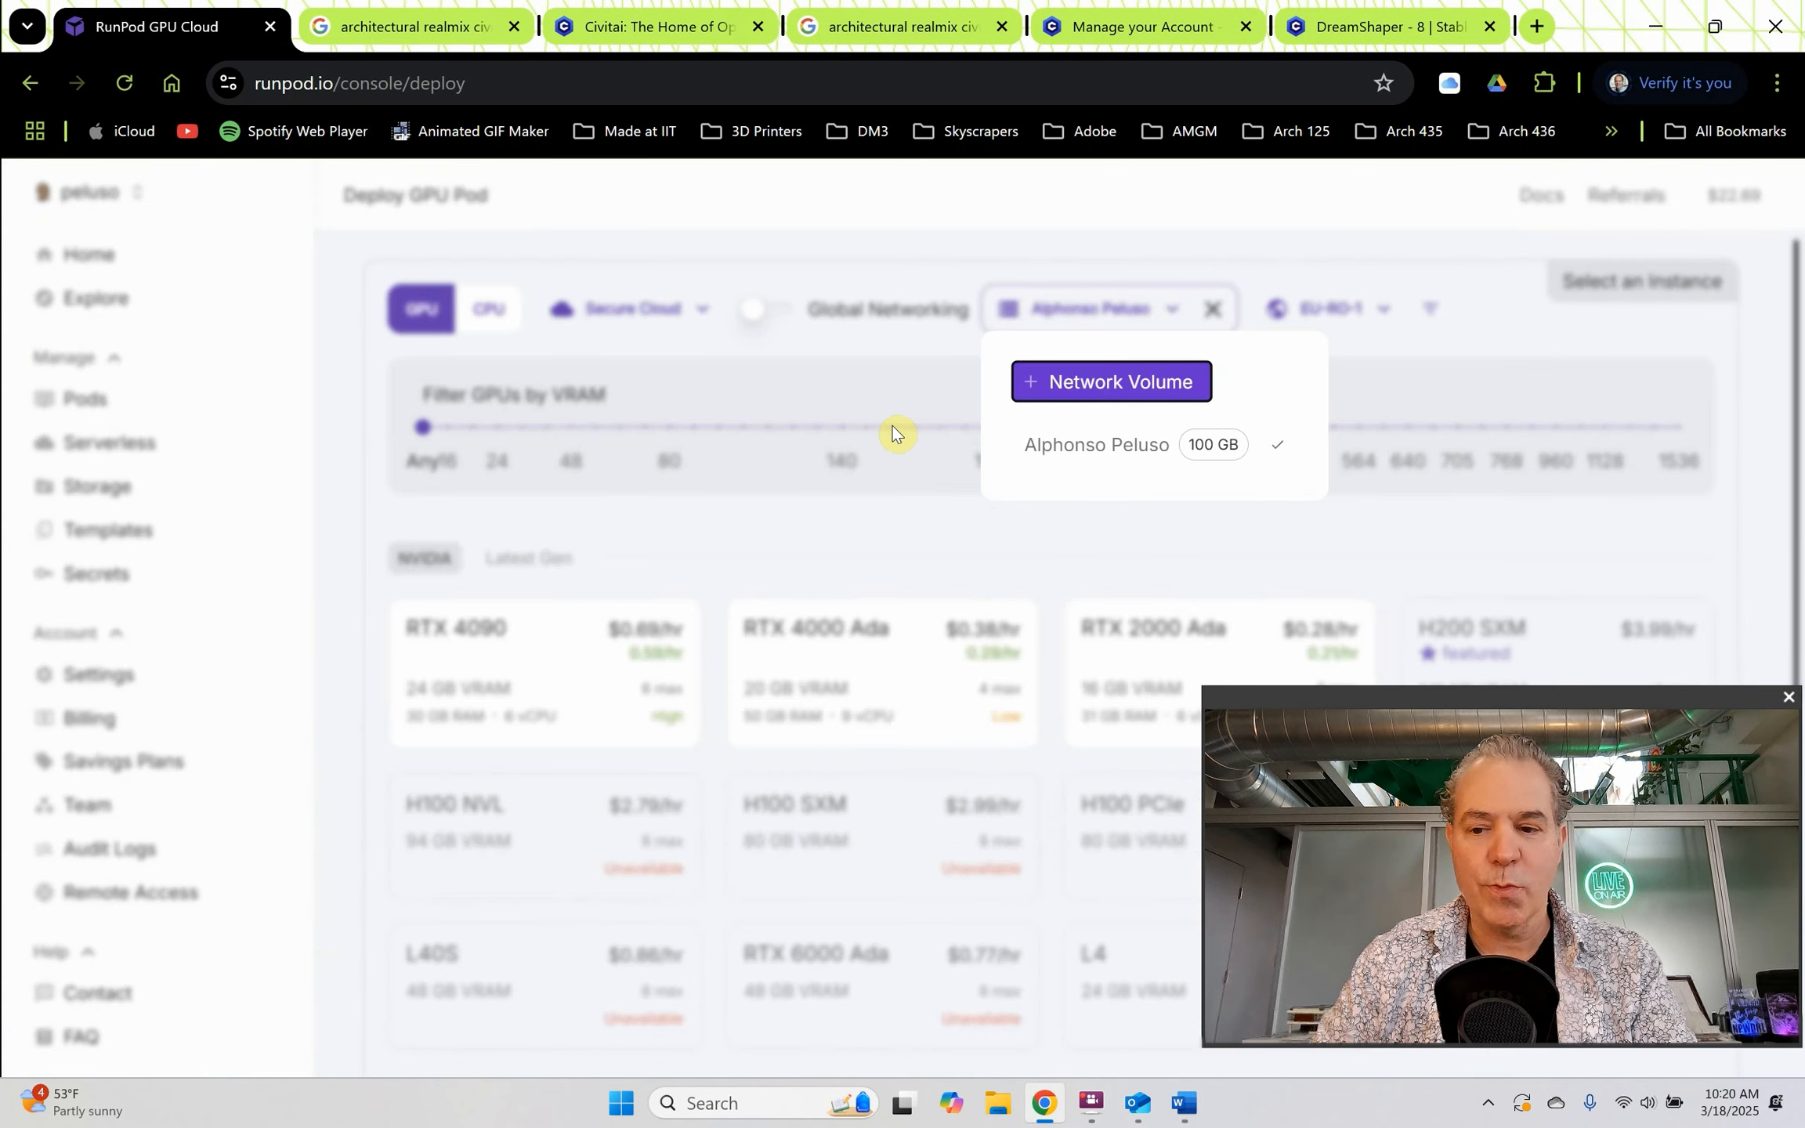